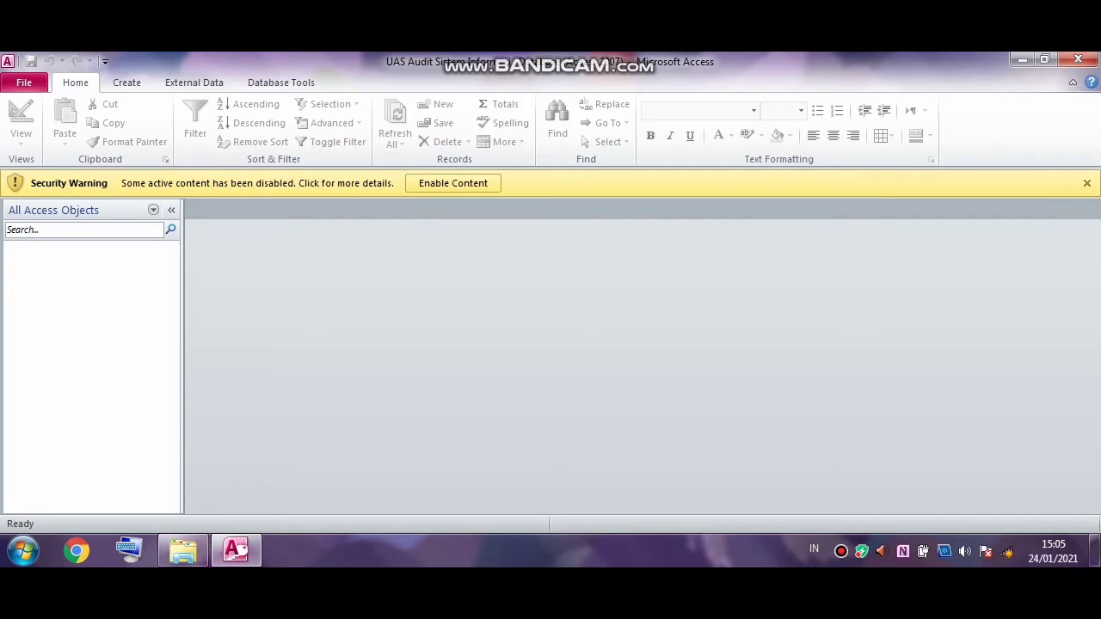
Step: Create a new blank table in the database
click(126, 83)
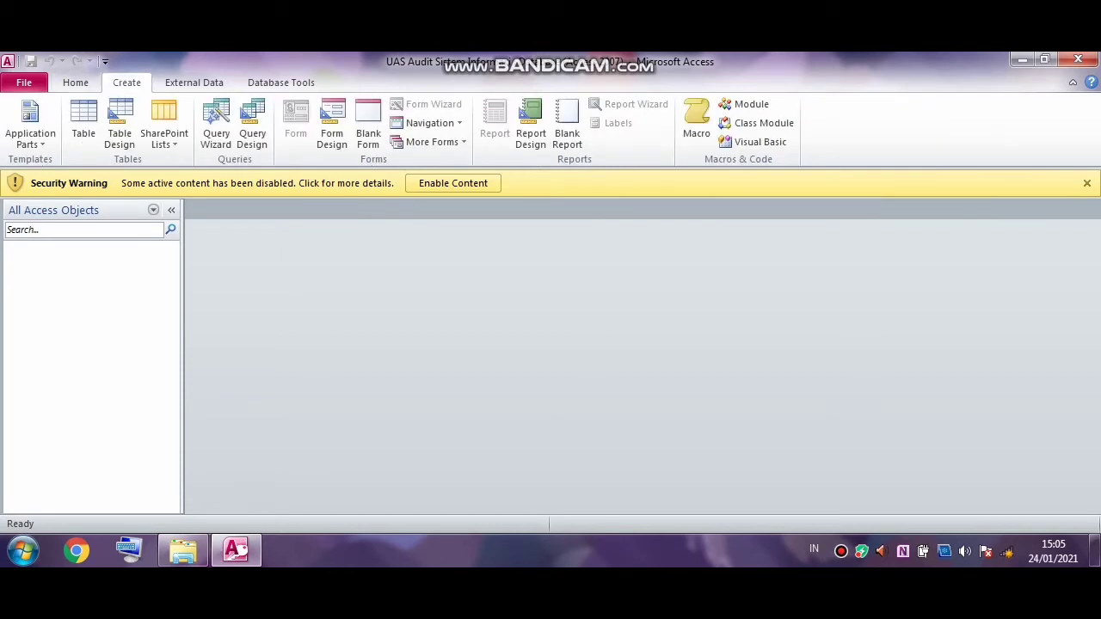
click(83, 125)
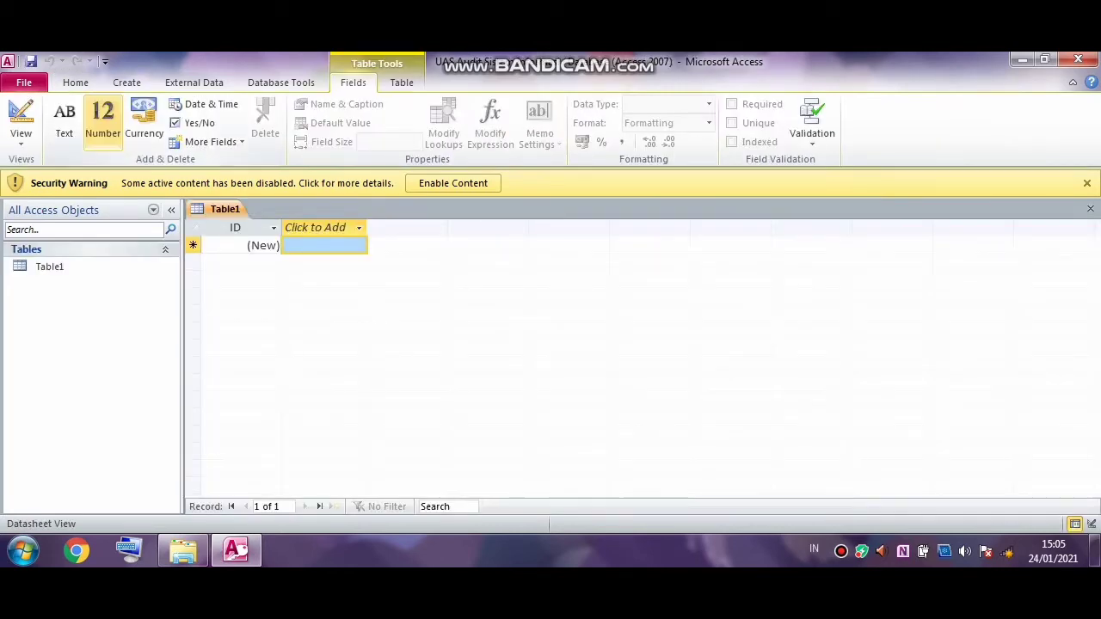
click(86, 268)
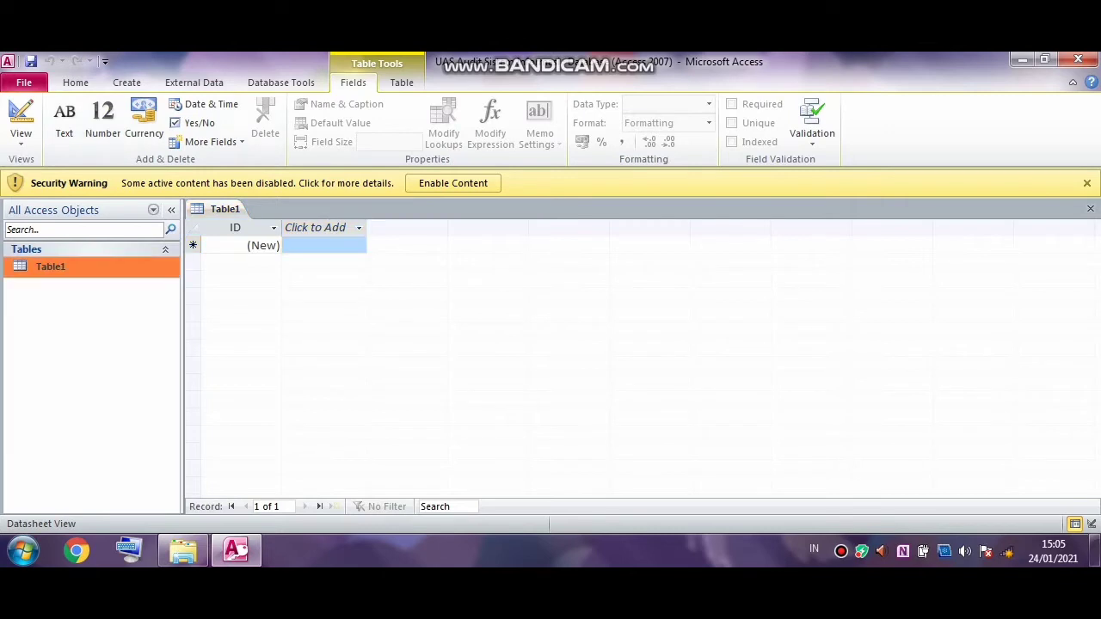
click(324, 245)
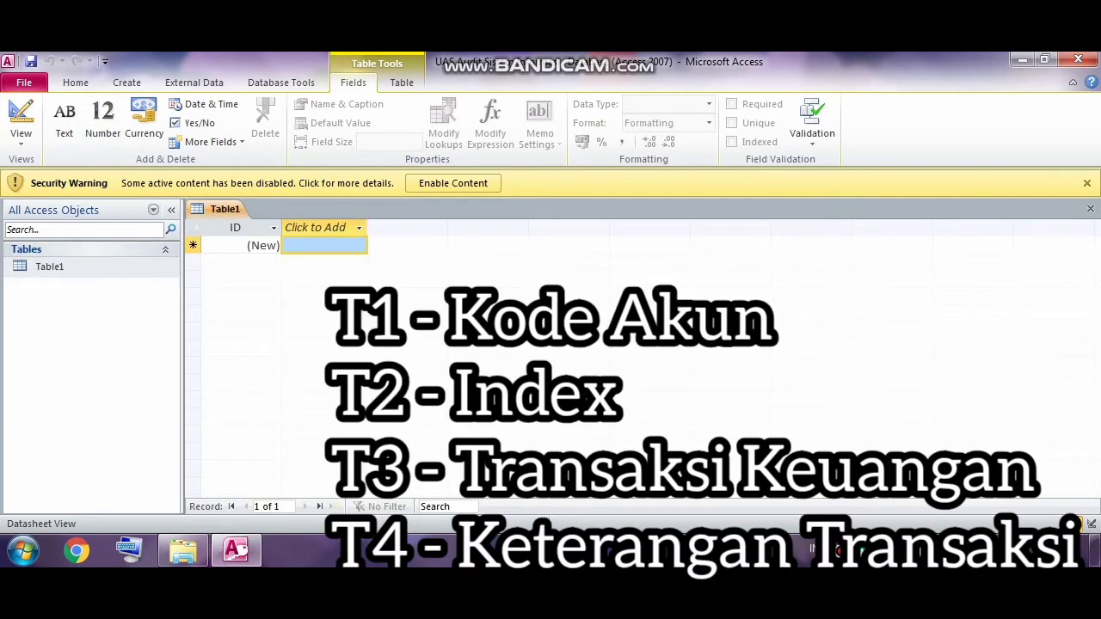
Step: Open the new table in Design view, saving it under the name "T1 - Kode Akun"
click(21, 116)
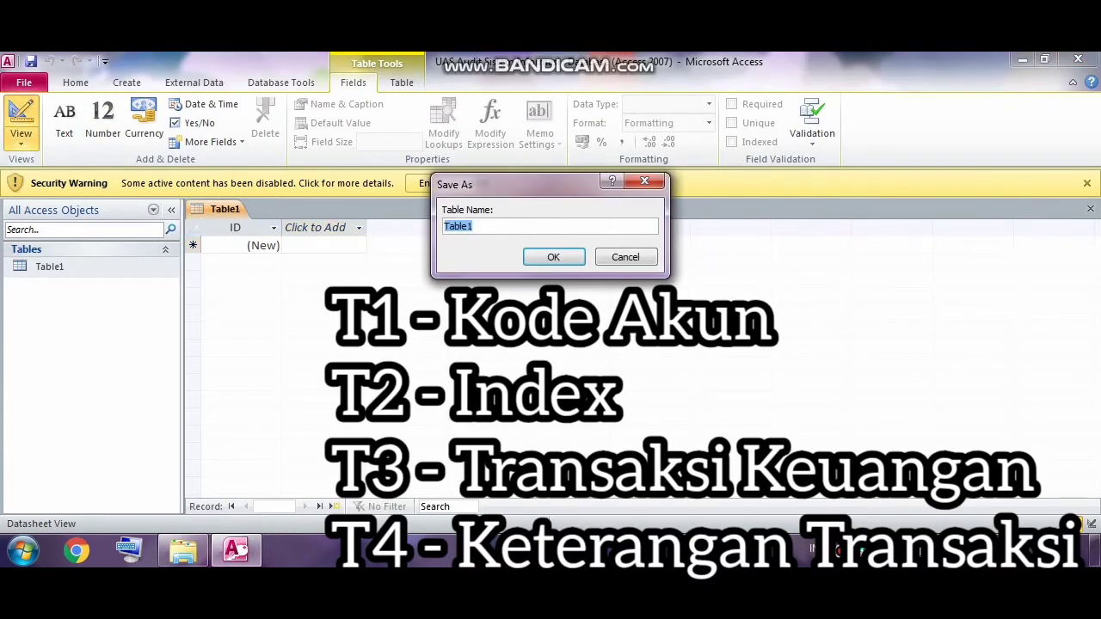
text(t)
key(BackSpace)
key(Caps_Lock)
text(T1 -)
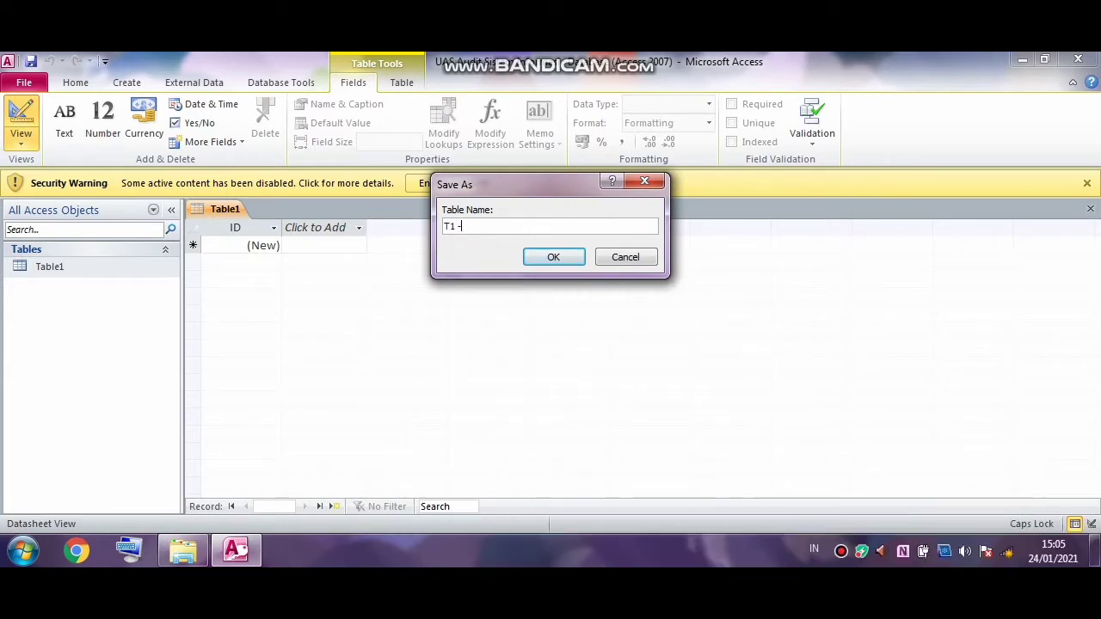
text( kO)
key(BackSpace)
key(BackSpace)
text(K)
key(Caps_Lock)
text(ode)
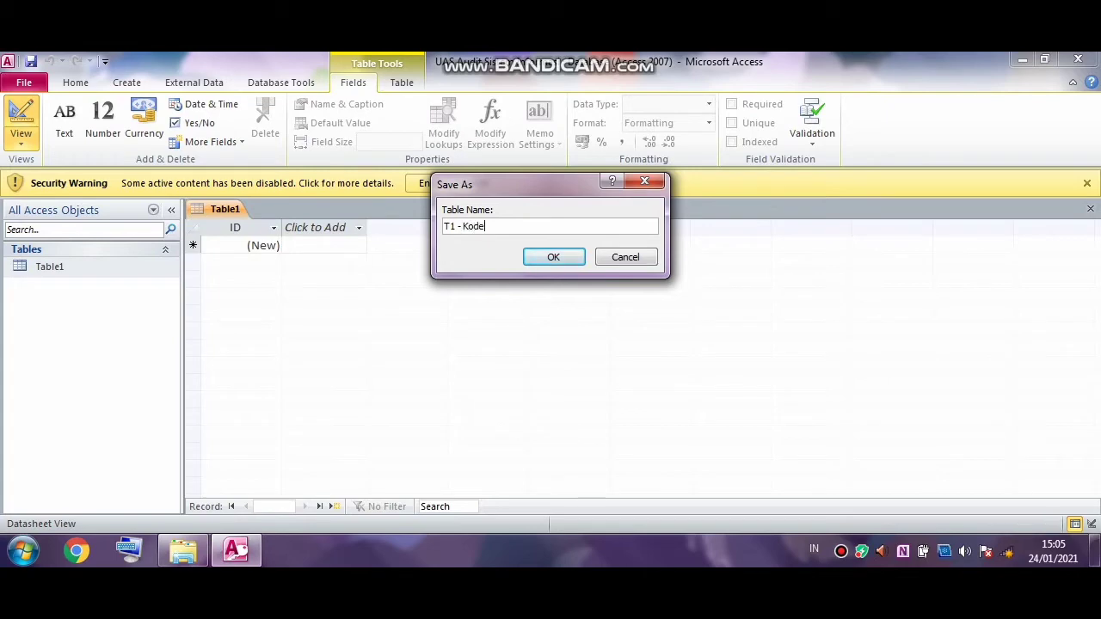
key(Caps_Lock)
text(A)
key(Caps_Lock)
text(kun)
key(Return)
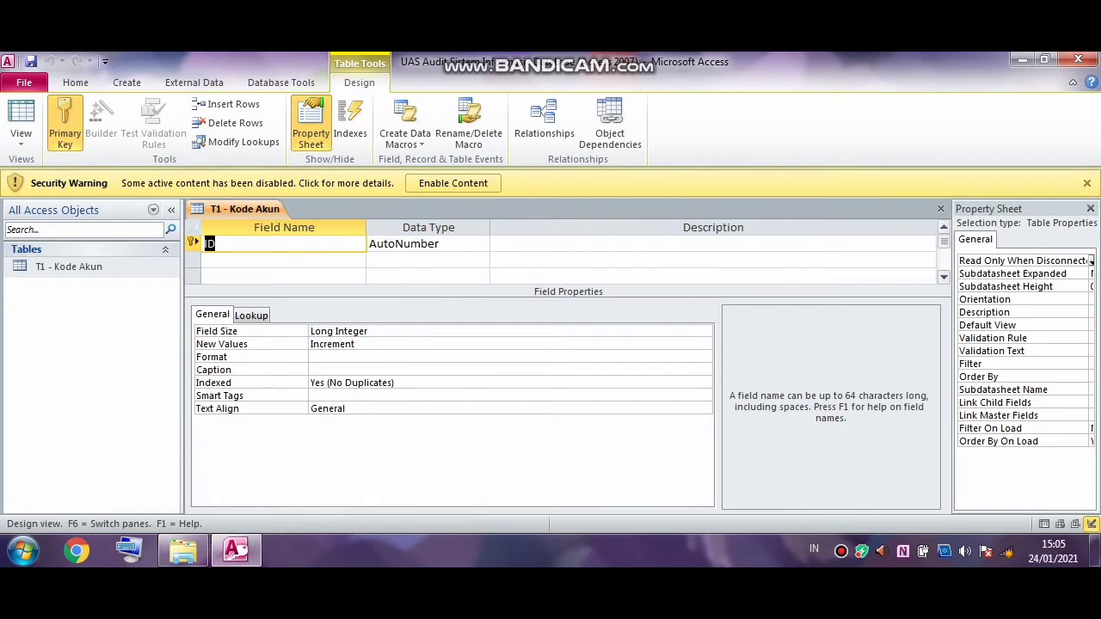
Step: Rename the primary key field ID as "Kode Akun" and set its data type to Text
key(Caps_Lock)
text(K)
key(Caps_Lock)
text(ode)
key(Caps_Lock)
text(A)
key(Caps_Lock)
text(kun)
key(Tab)
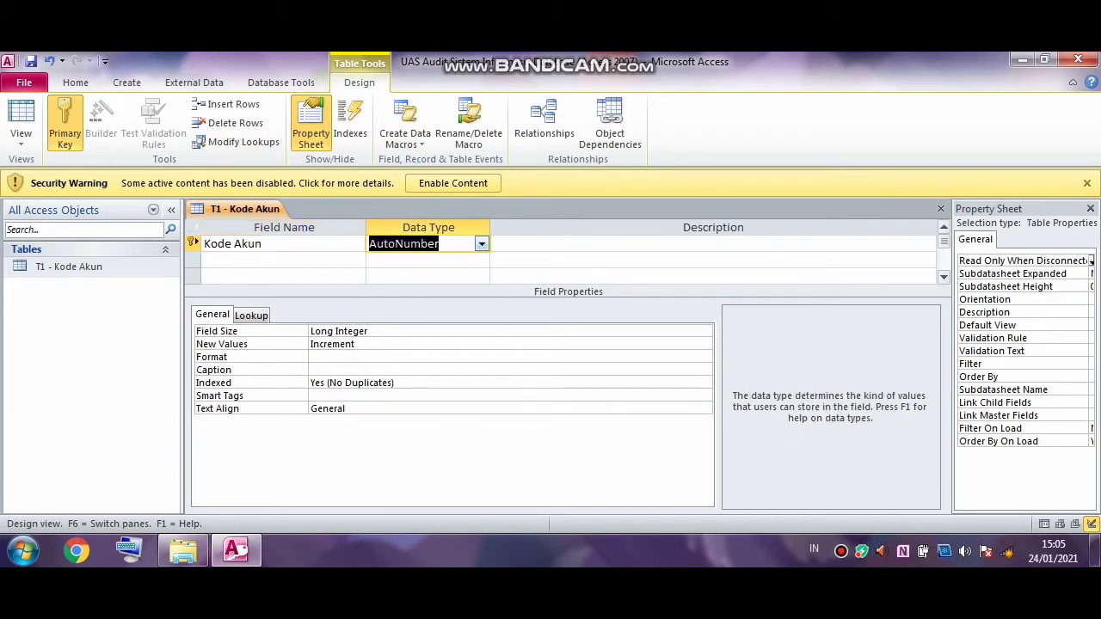
key(alt+Down)
key(Return)
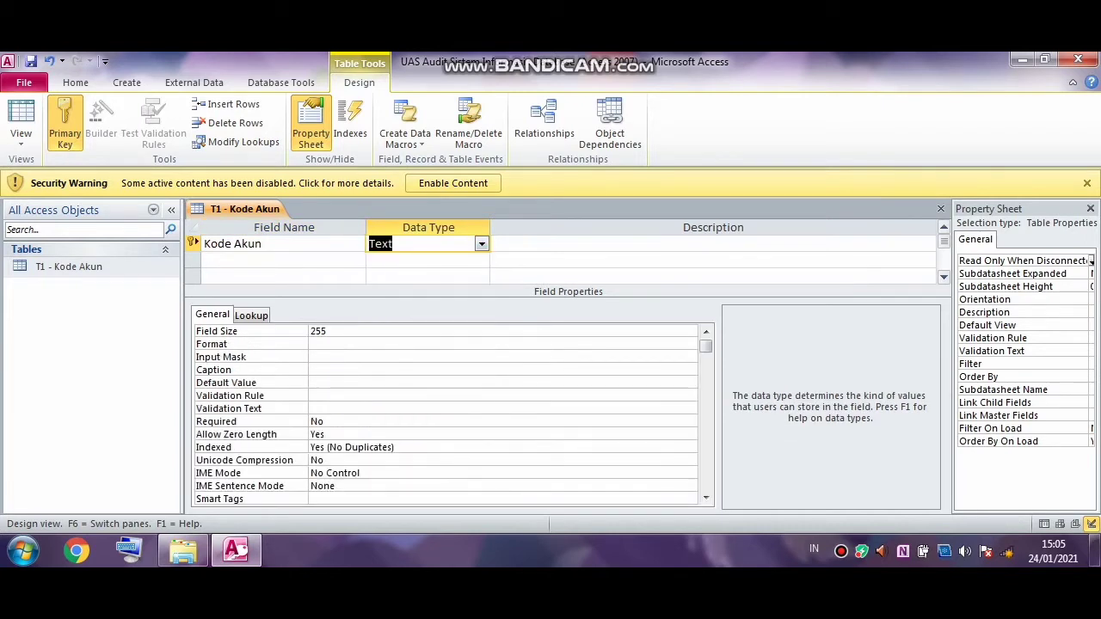
Step: Set the field size of the Kode Akun field to 50
key(F6)
key(BackSpace)
key(BackSpace)
key(BackSpace)
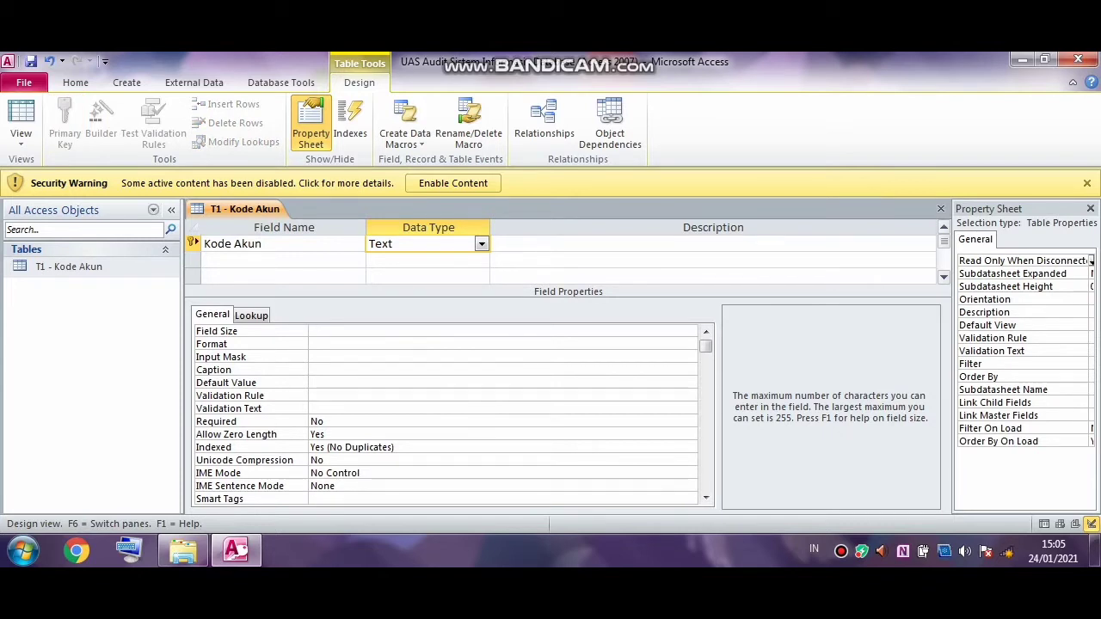
text(50)
key(F6)
key(Down)
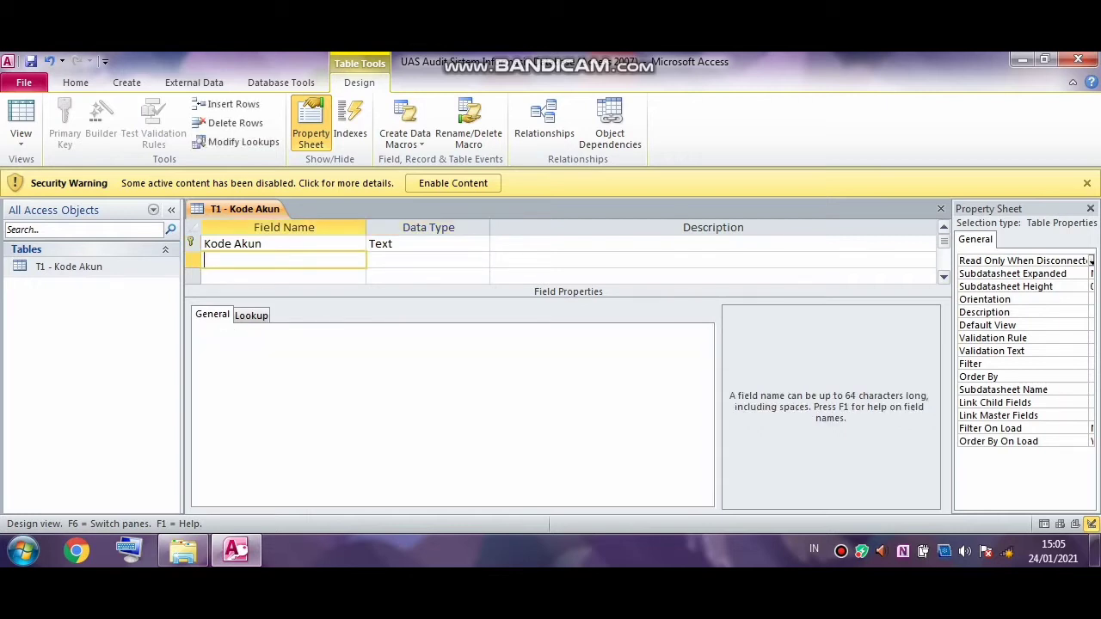
Step: Add a second field named "Nama Akun" with the data type Text
key(Caps_Lock)
text(N)
key(Caps_Lock)
text(ama)
key(Caps_Lock)
text(A)
key(Caps_Lock)
text(kun)
key(Tab)
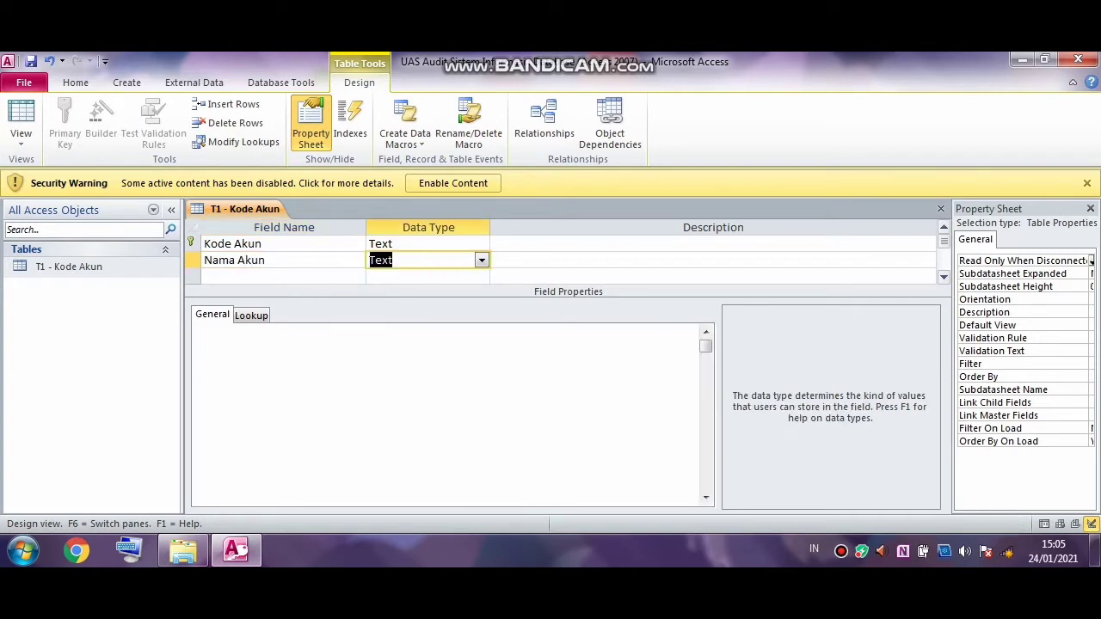
click(481, 260)
click(482, 260)
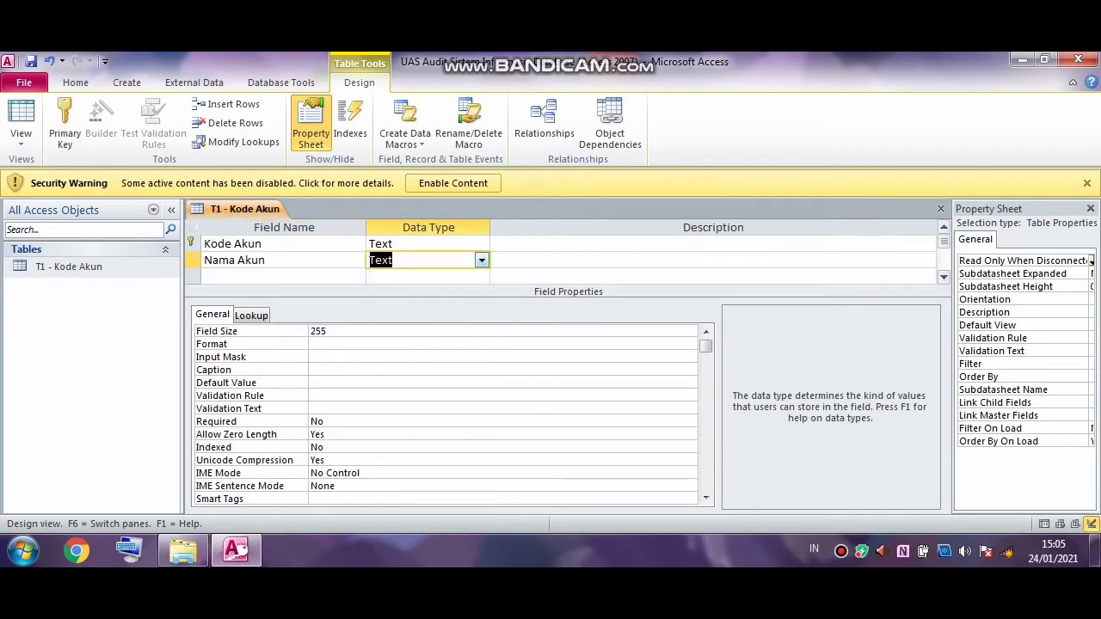
Step: Set the field size of the Nama Akun field to 50
click(330, 331)
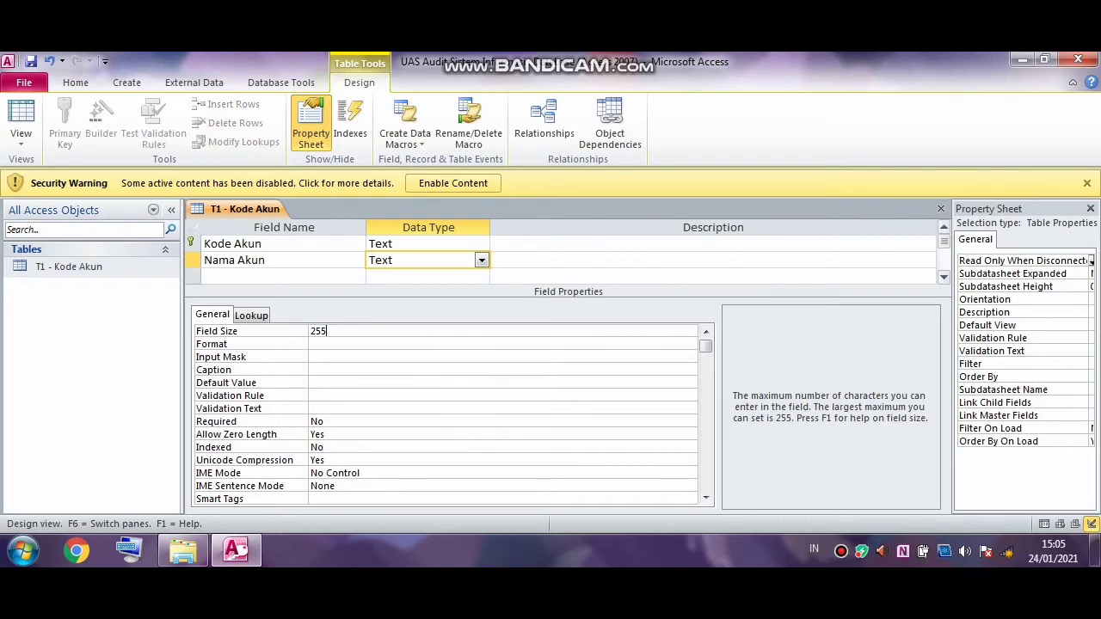
key(BackSpace)
text(50)
key(Return)
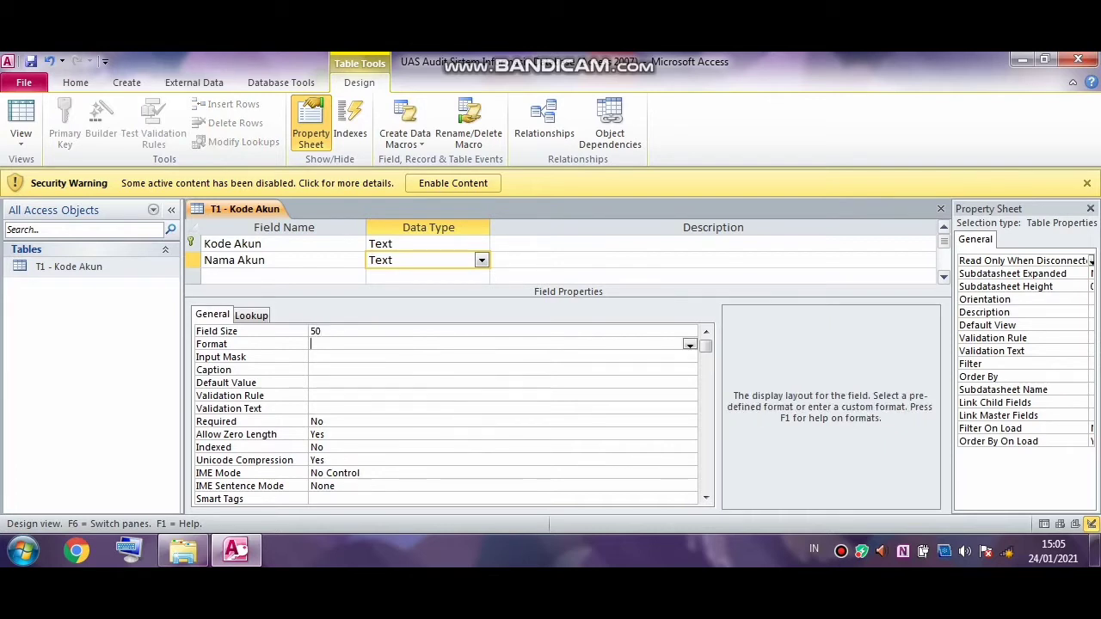
Step: Save the design of the T1 - Kode Akun table and switch it to Datasheet view
click(284, 276)
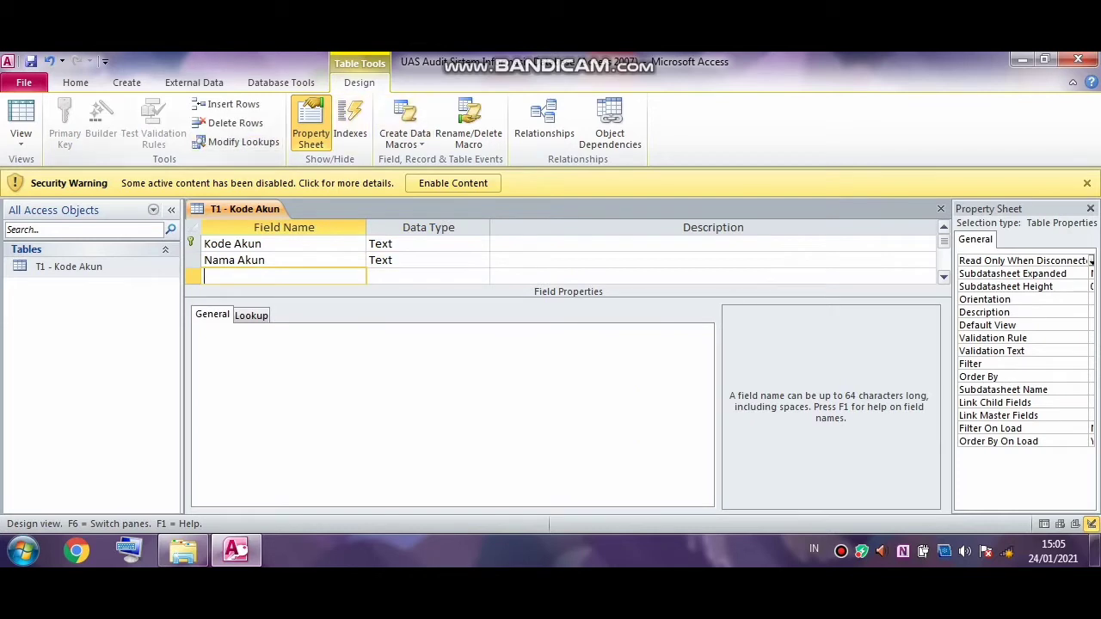
click(21, 116)
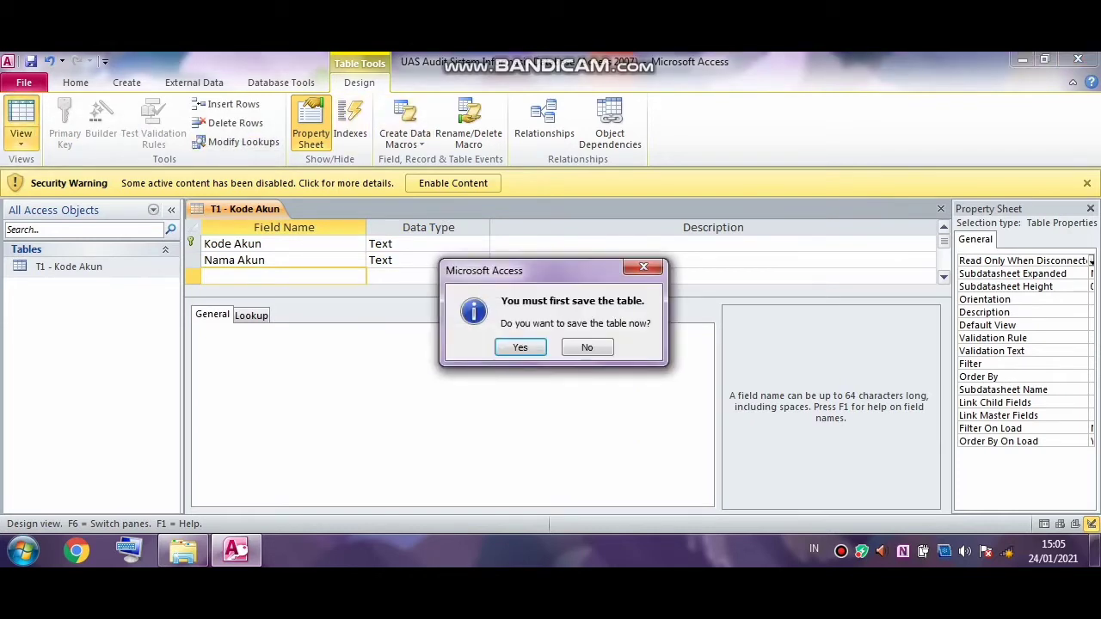
key(Return)
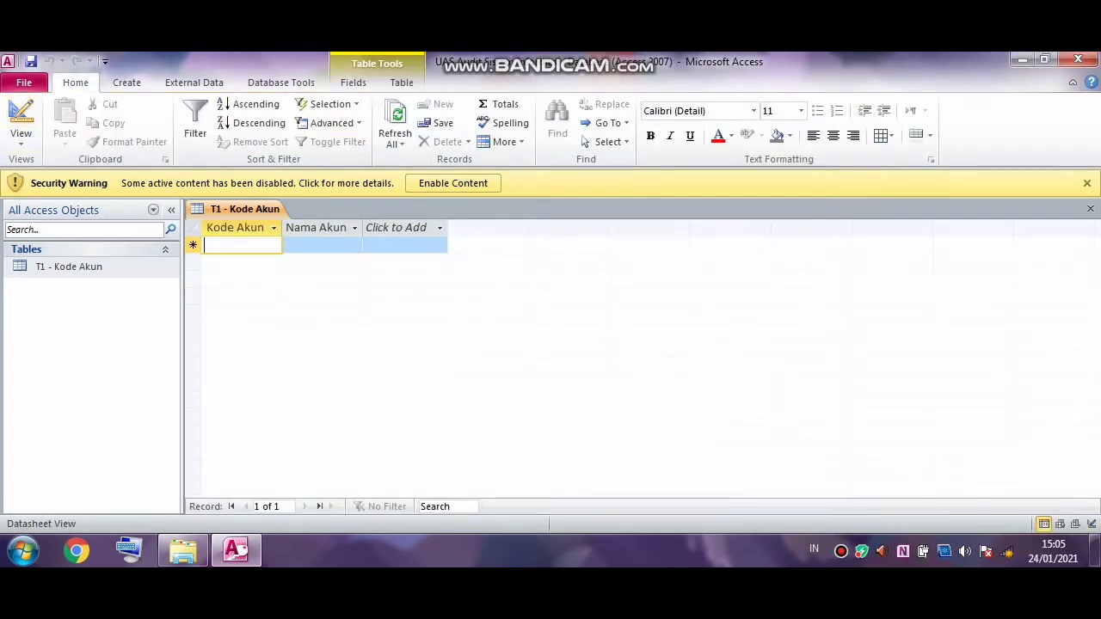
Step: Enter the first record with Kode Akun 1-111 and Nama Akun "Kas"
text(1-111)
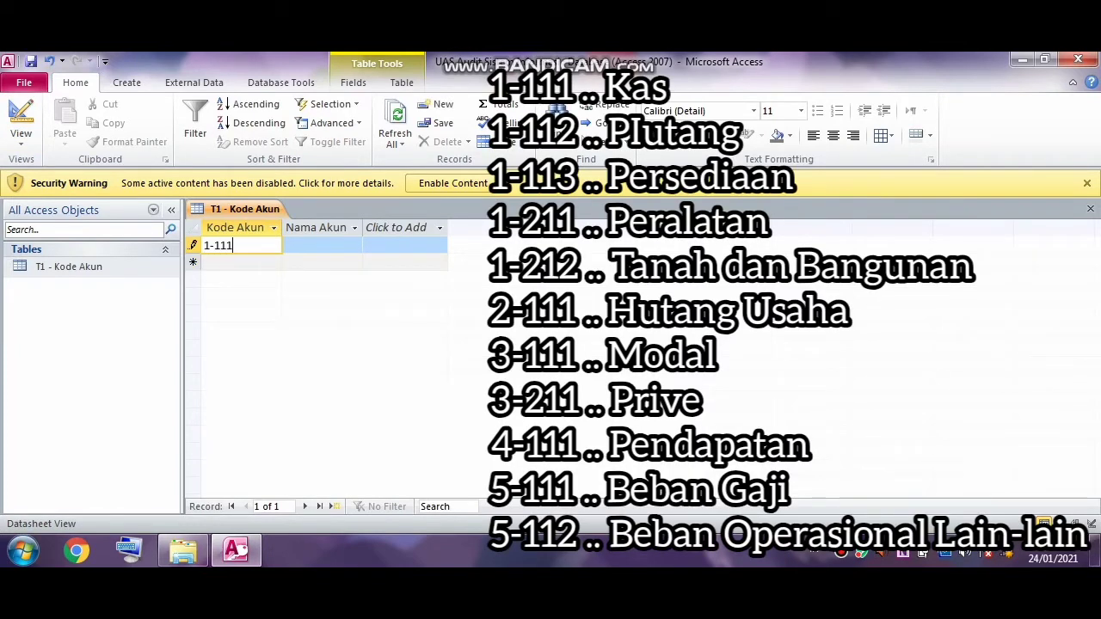
key(Tab)
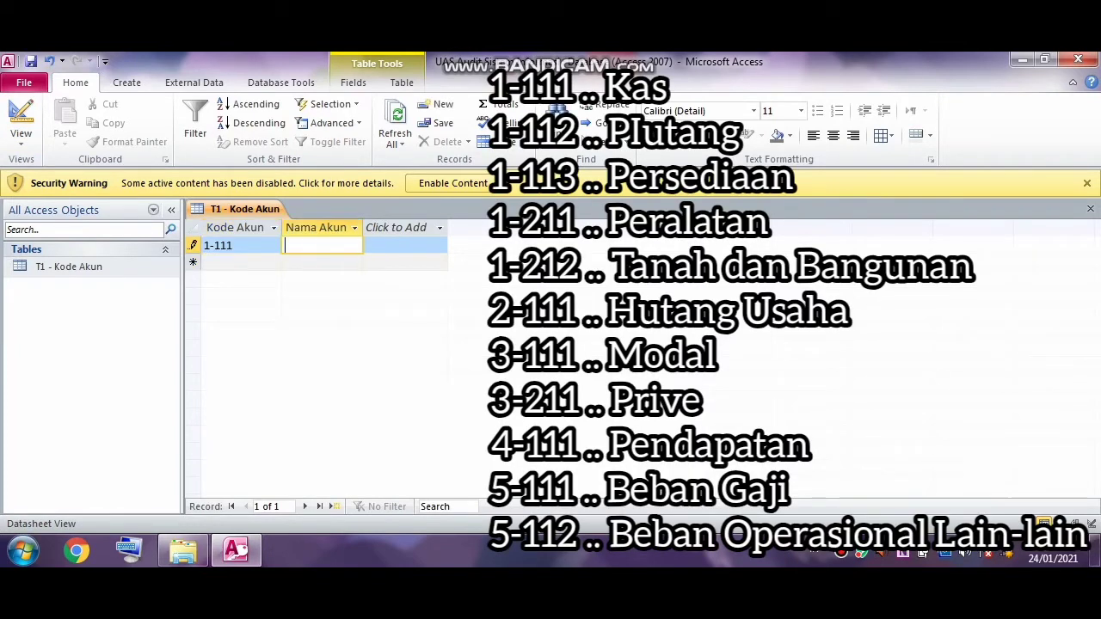
text(Kas)
key(Down)
key(Left)
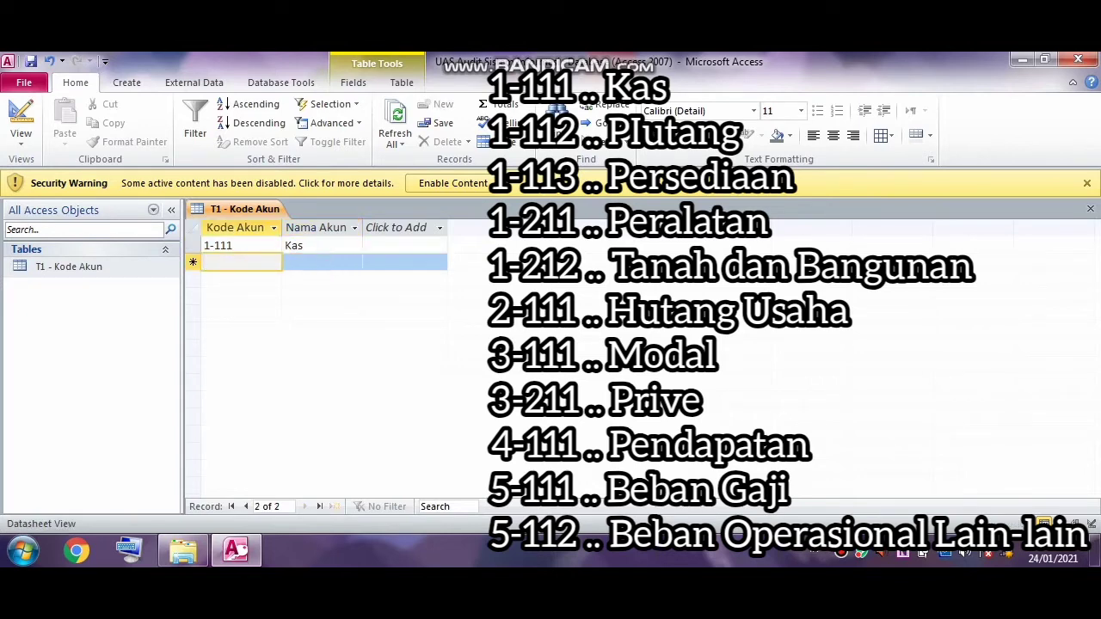
Step: Add a record with Kode Akun 1-112 and Nama Akun "Piutang"
text(1-112)
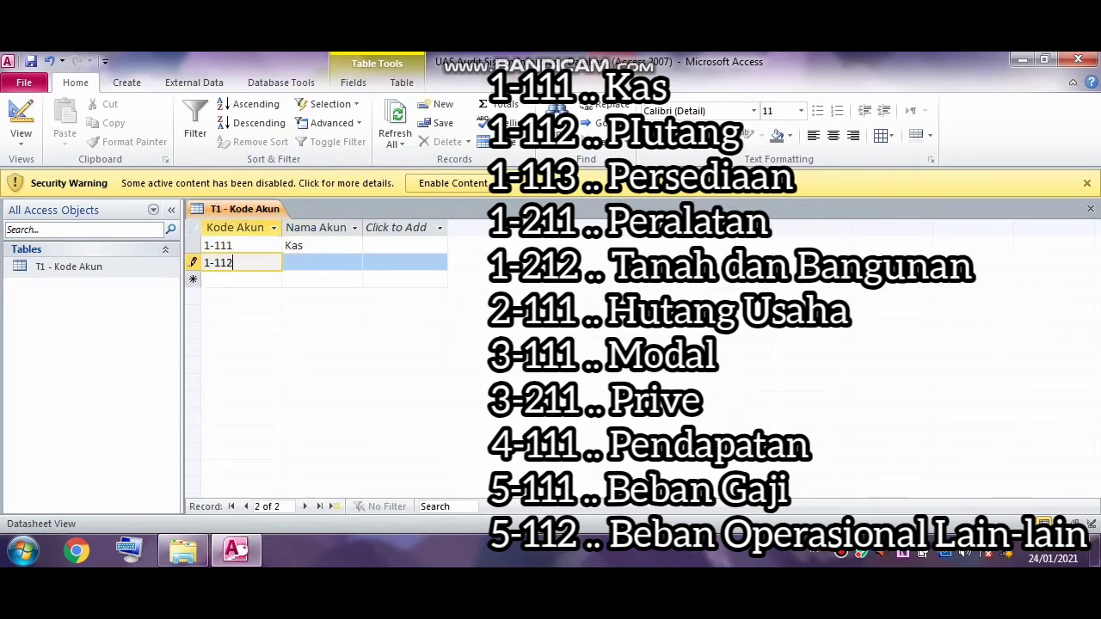
key(Tab)
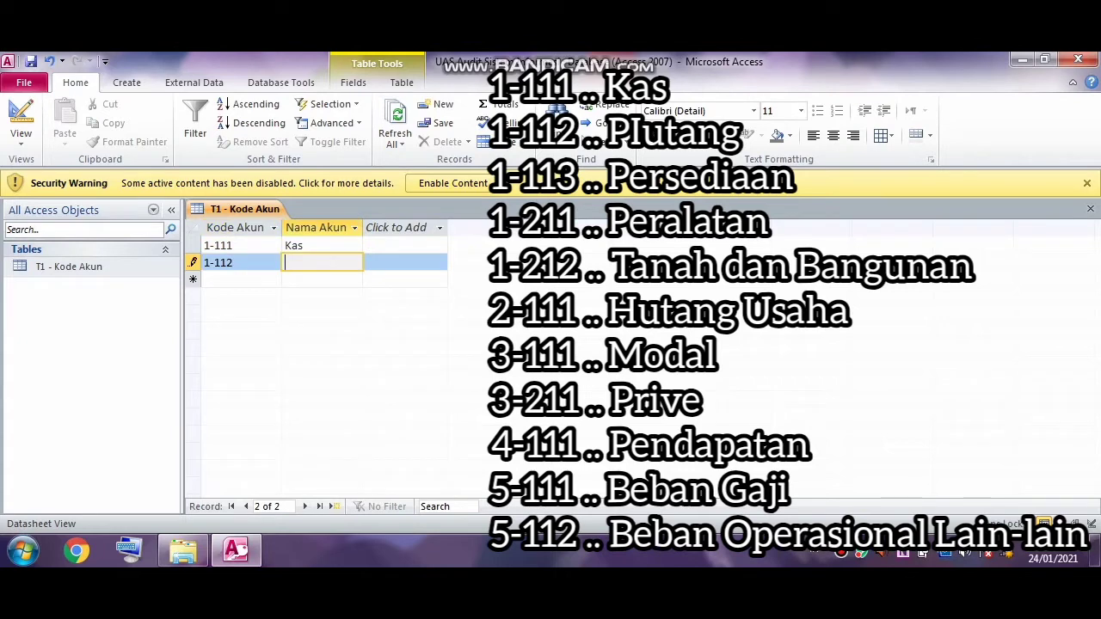
text(P)
key(BackSpace)
text(Piy)
key(BackSpace)
text(utang)
key(Down)
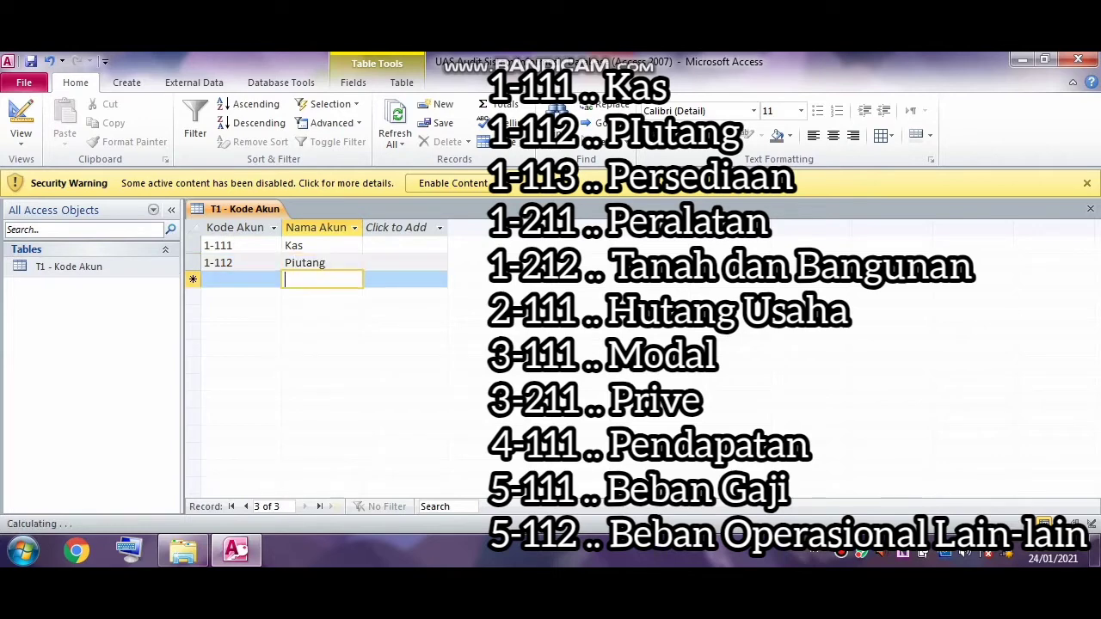
key(Left)
Step: Add a record with Kode Akun 1-113 and Nama Akun "Persediaan"
text(1-)
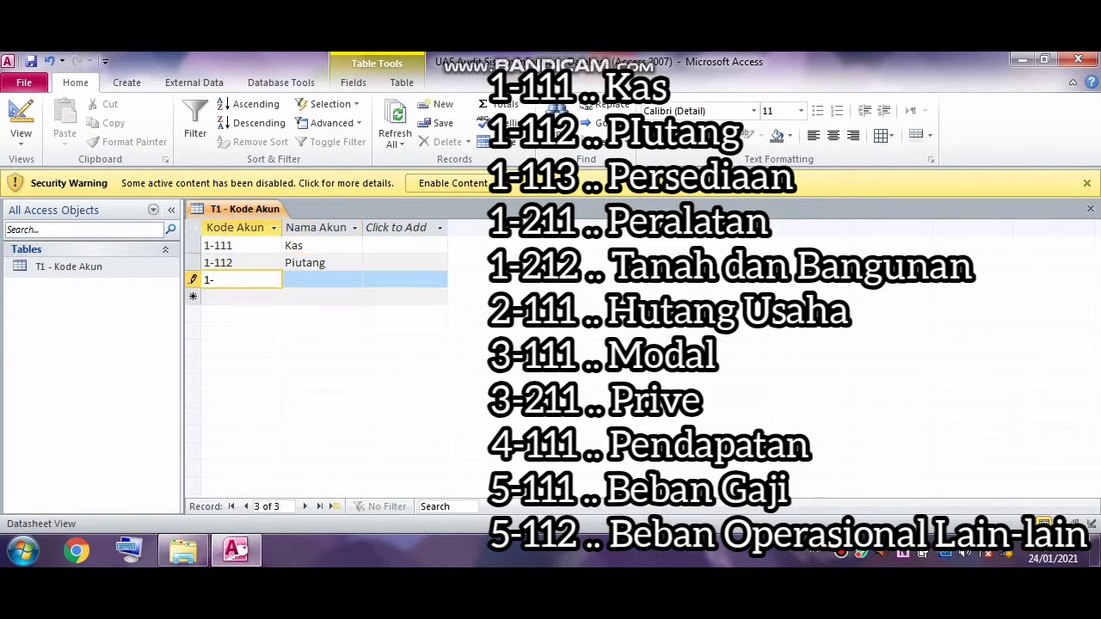
text(112)
key(BackSpace)
text(3)
key(Tab)
text(Perse)
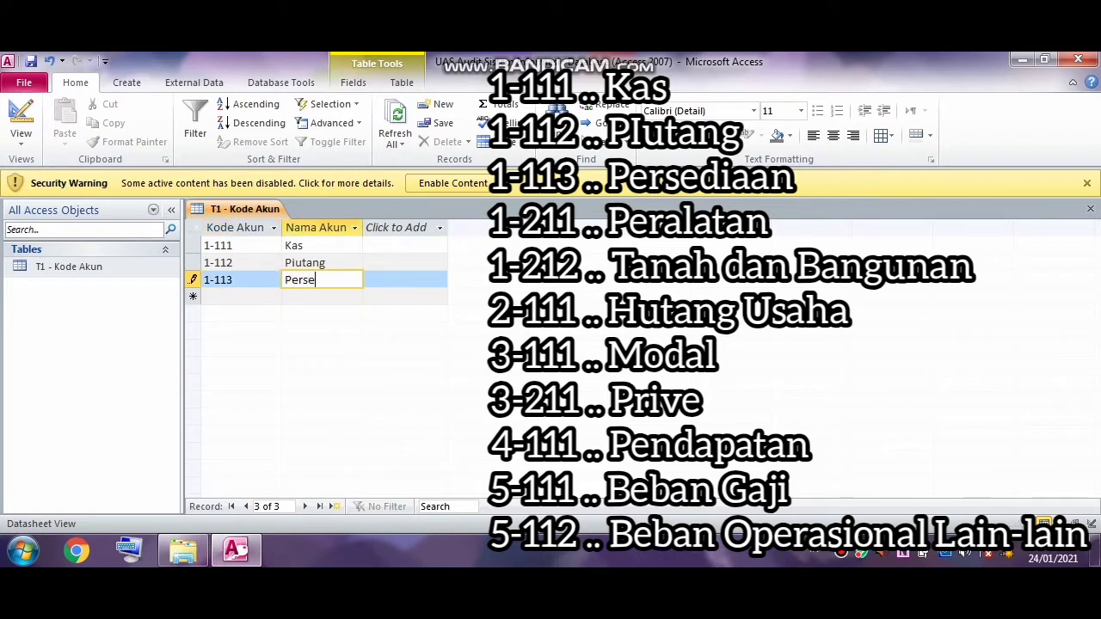
text(diaan)
key(Tab)
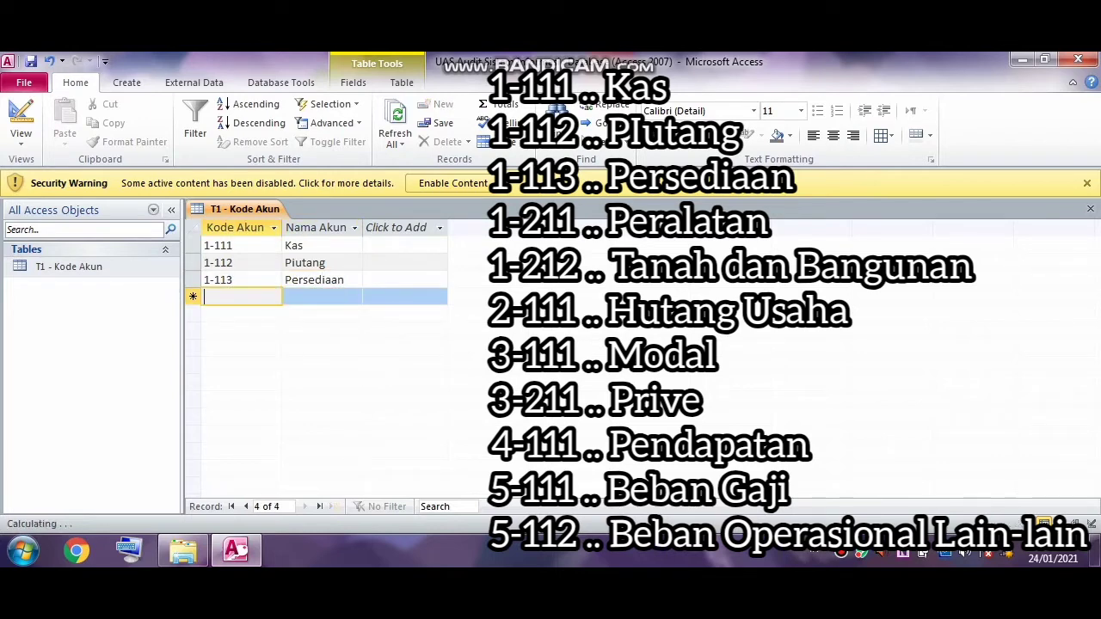
Step: Add a record with Kode Akun 1-211 and Nama Akun "Peralatan"
text(1)
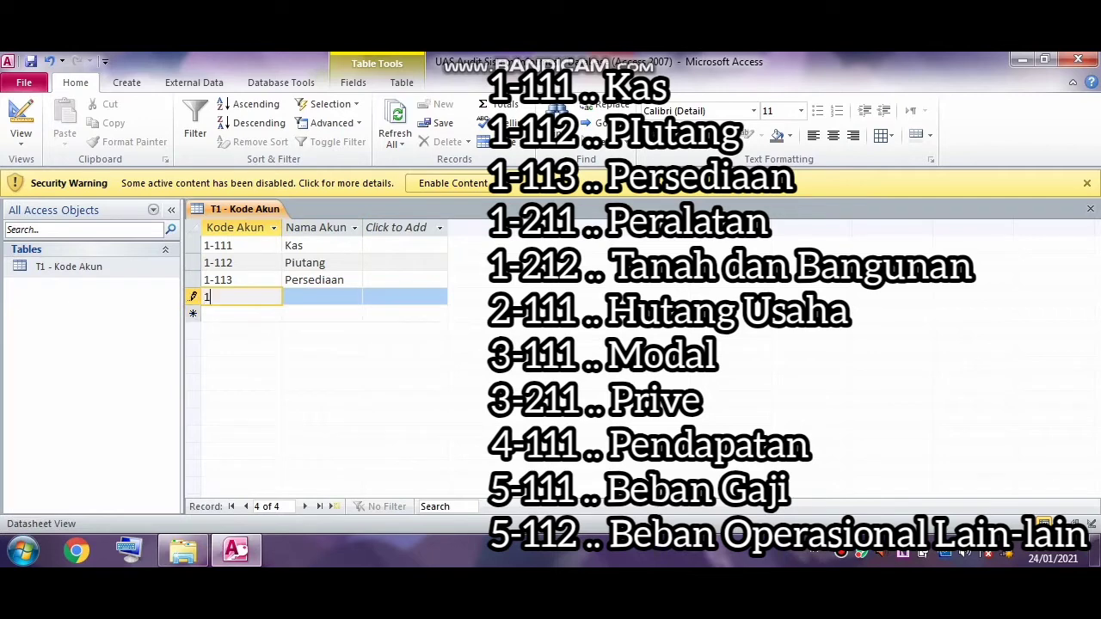
text(-211)
key(Tab)
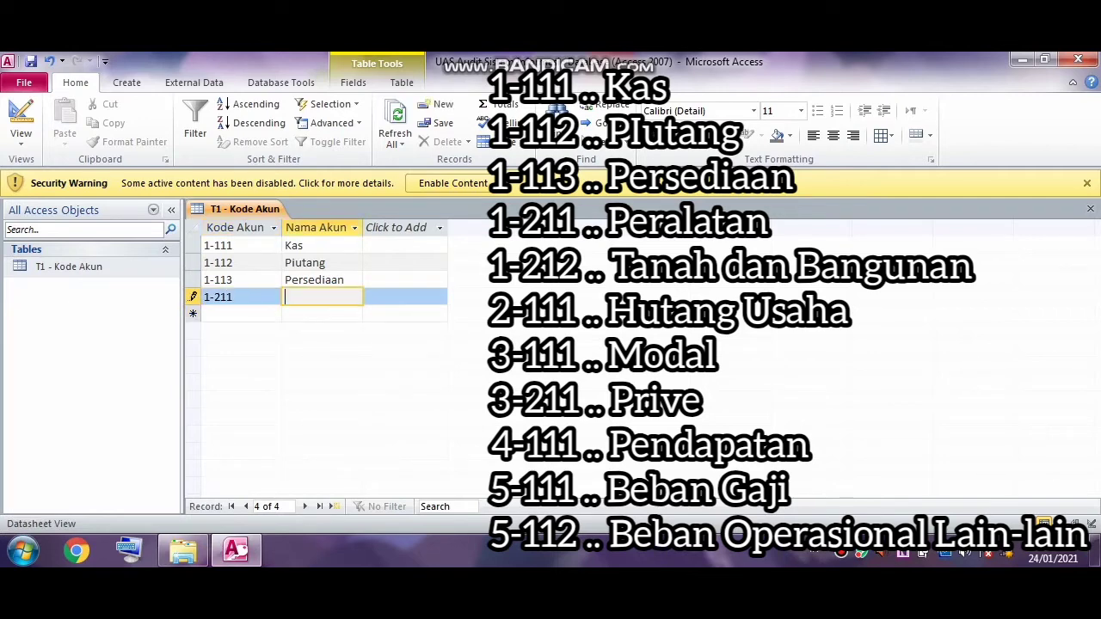
text(Peralatan)
key(Tab)
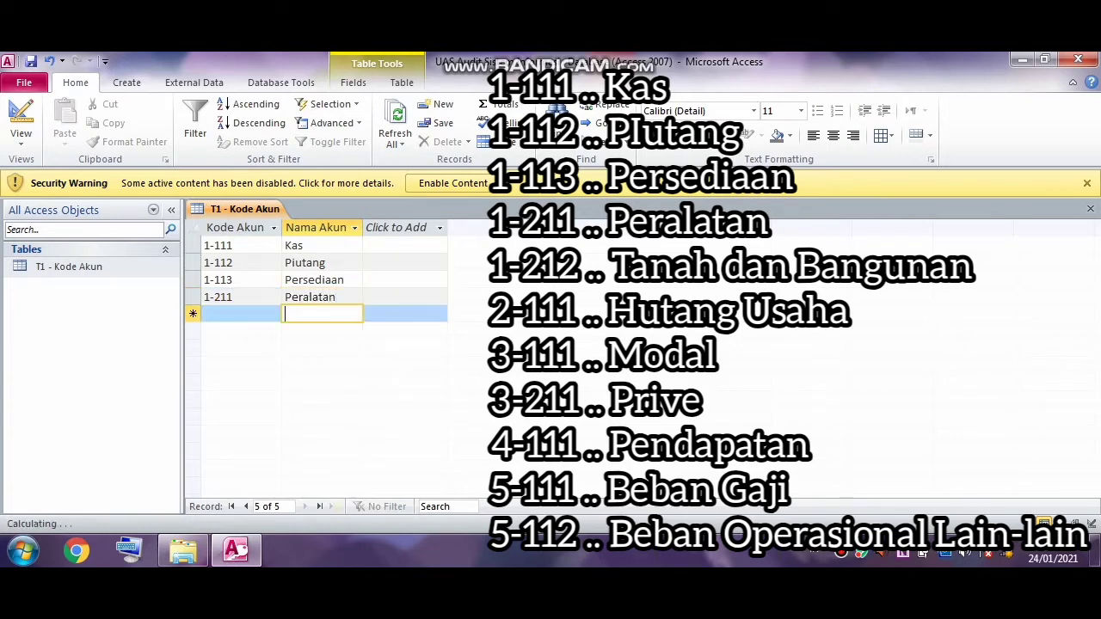
Step: Add a record with Kode Akun 1-212 and Nama Akun "Tanah dan Bangunan"
text(1-)
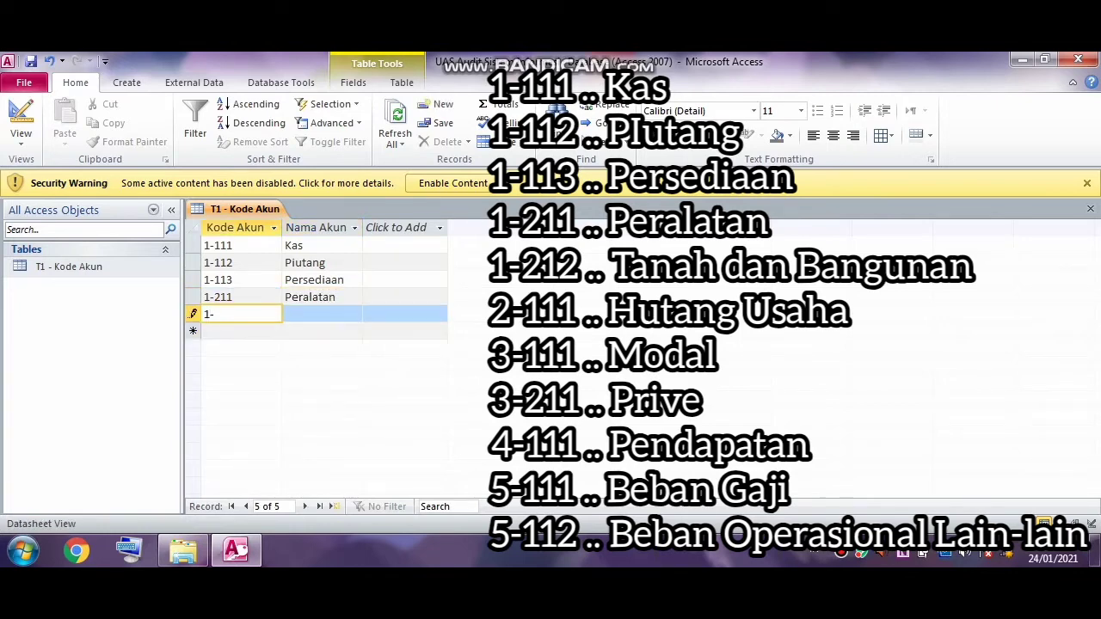
text(212)
key(Tab)
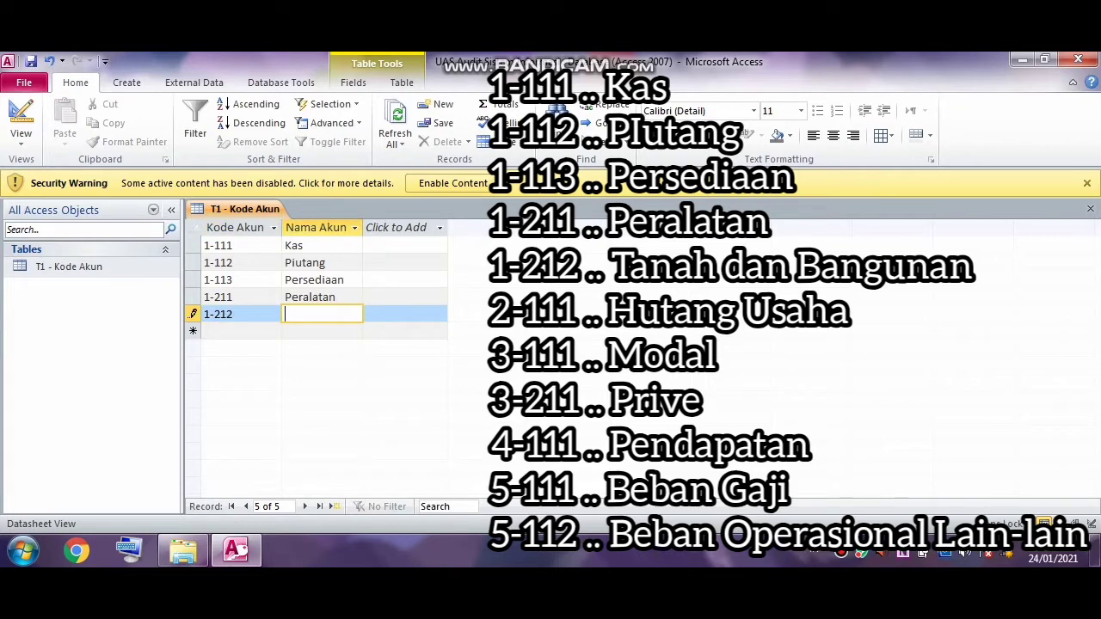
text(Tana)
text(h dan Ban)
text(guna)
text(n)
key(Return)
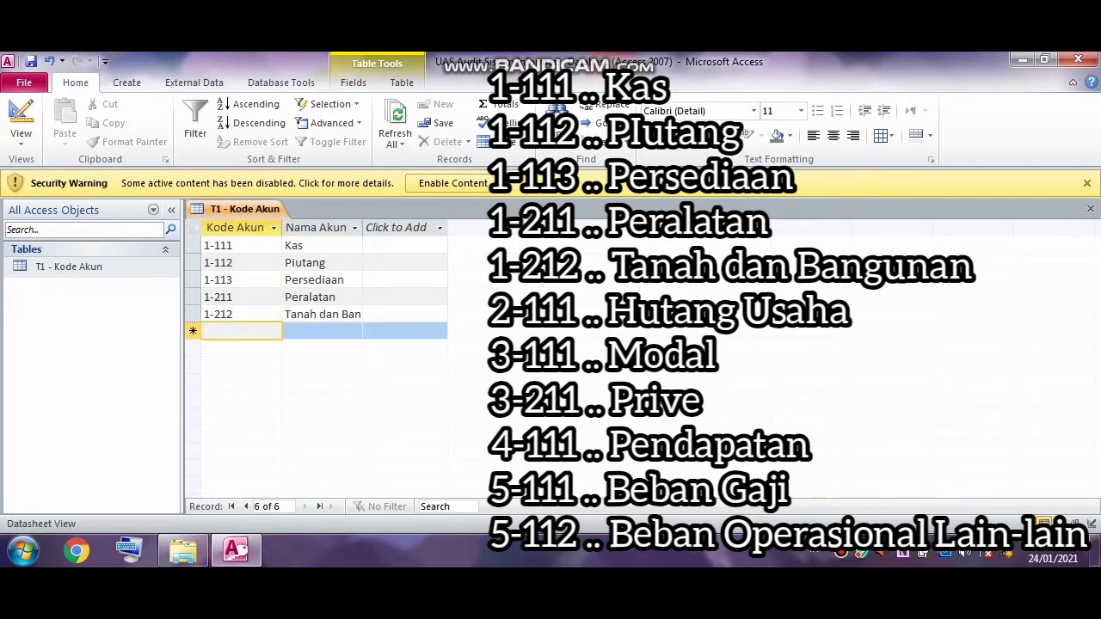
Step: Add a record with Kode Akun 2-111 and Nama Akun "Hutang Usaha"
text(2-111)
key(Return)
text(Hu)
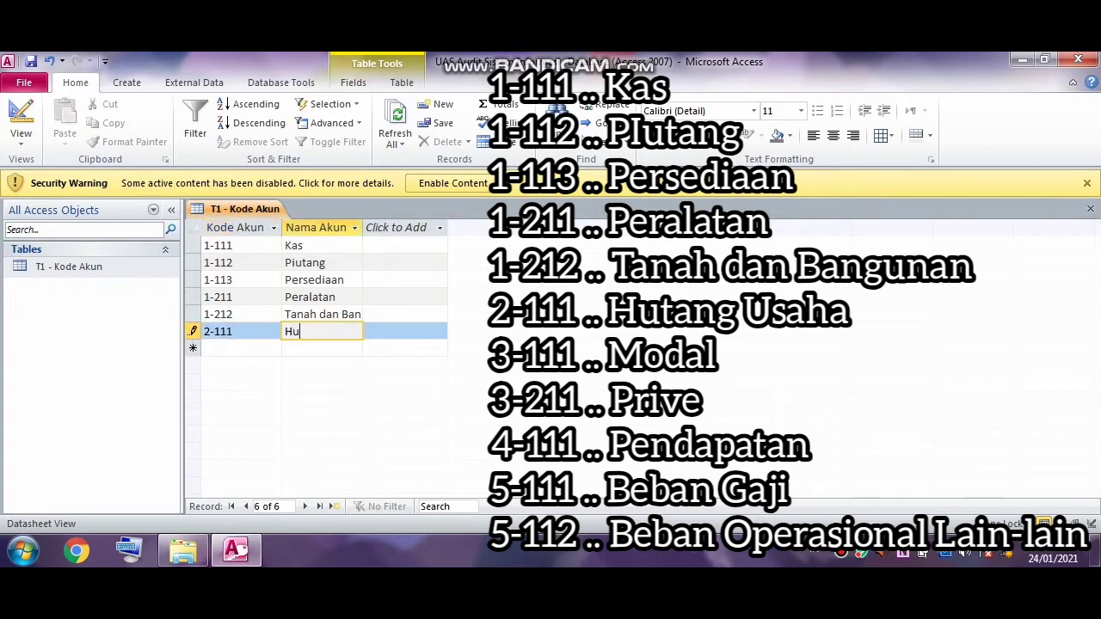
text(tang Usaha)
key(Return)
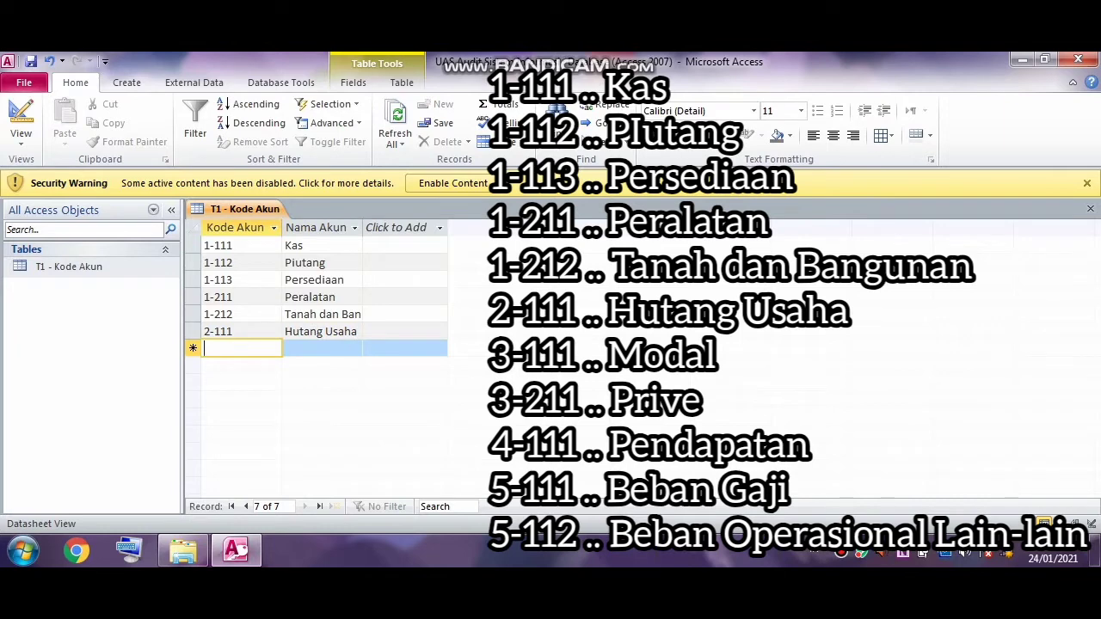
Step: Add a record with Kode Akun 3-111 and Nama Akun "Modal", dismissing the Windows color scheme prompt
text(2-)
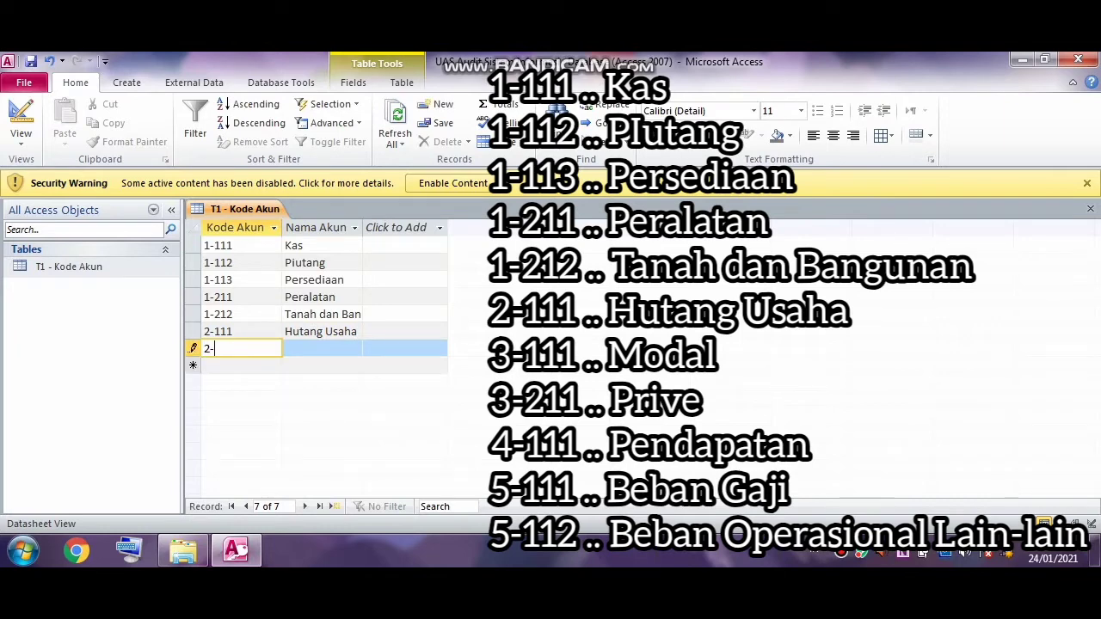
key(BackSpace)
key(BackSpace)
text(3-)
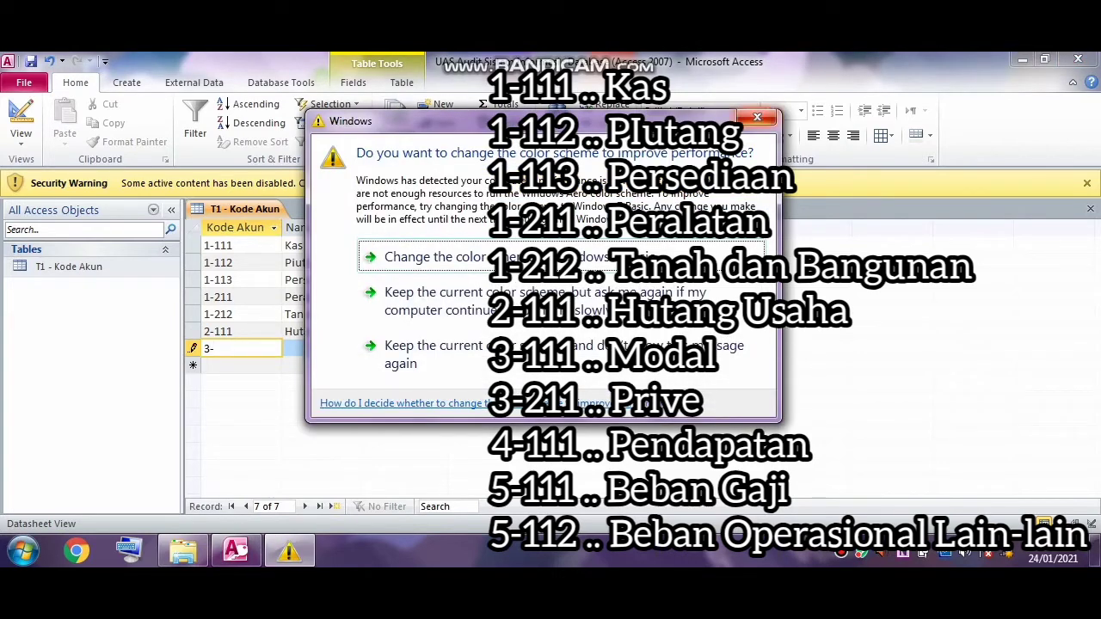
click(757, 116)
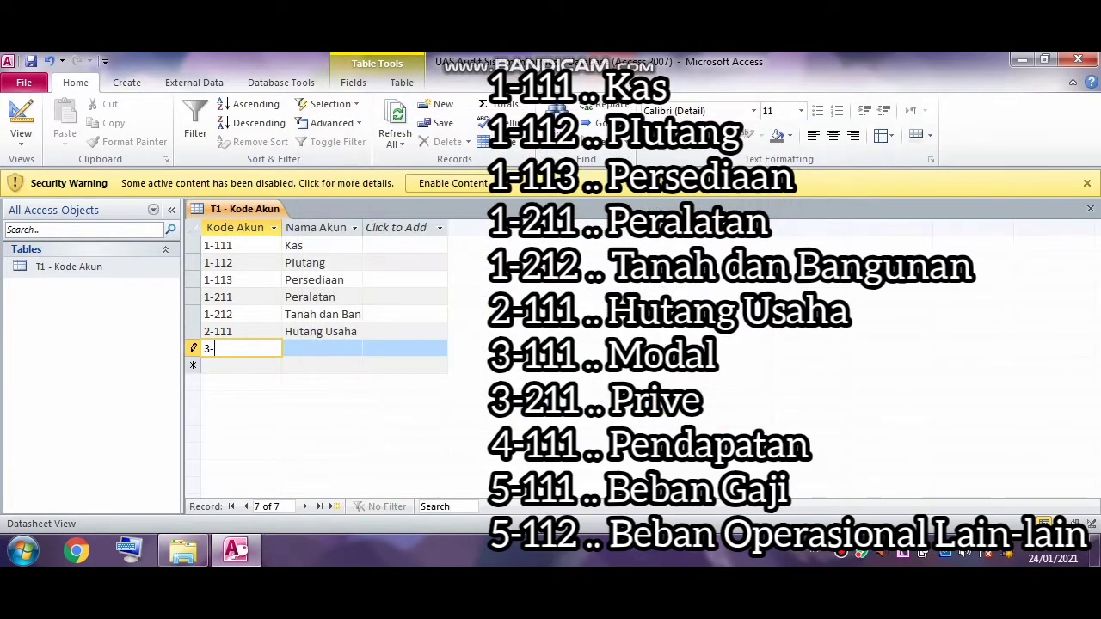
text(211)
key(BackSpace)
key(BackSpace)
text(111)
key(Tab)
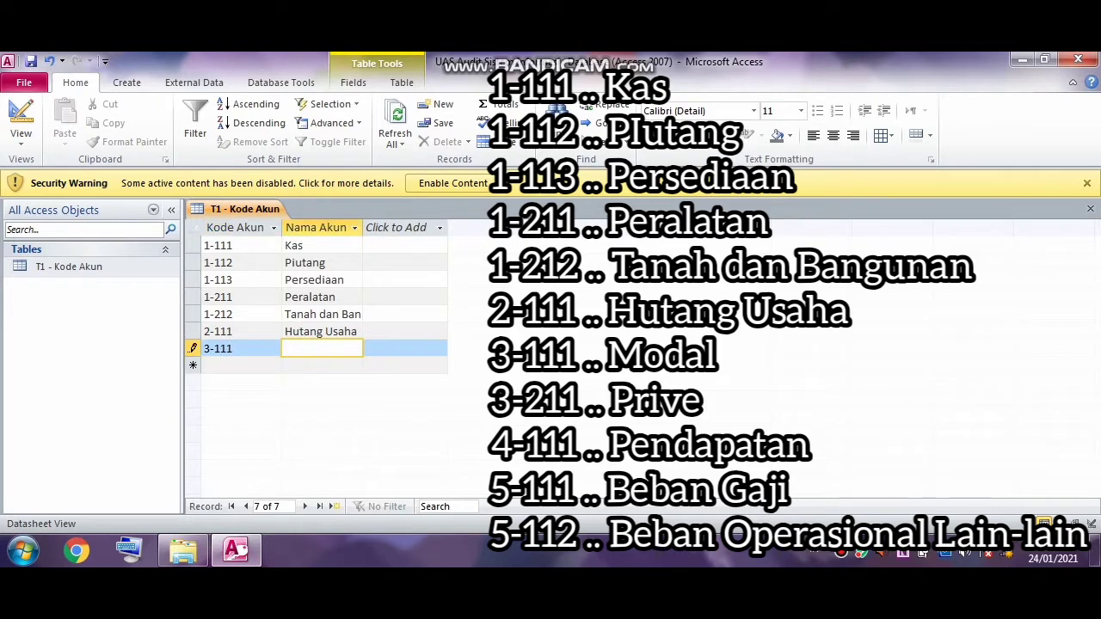
text(Modal)
key(Tab)
key(Tab)
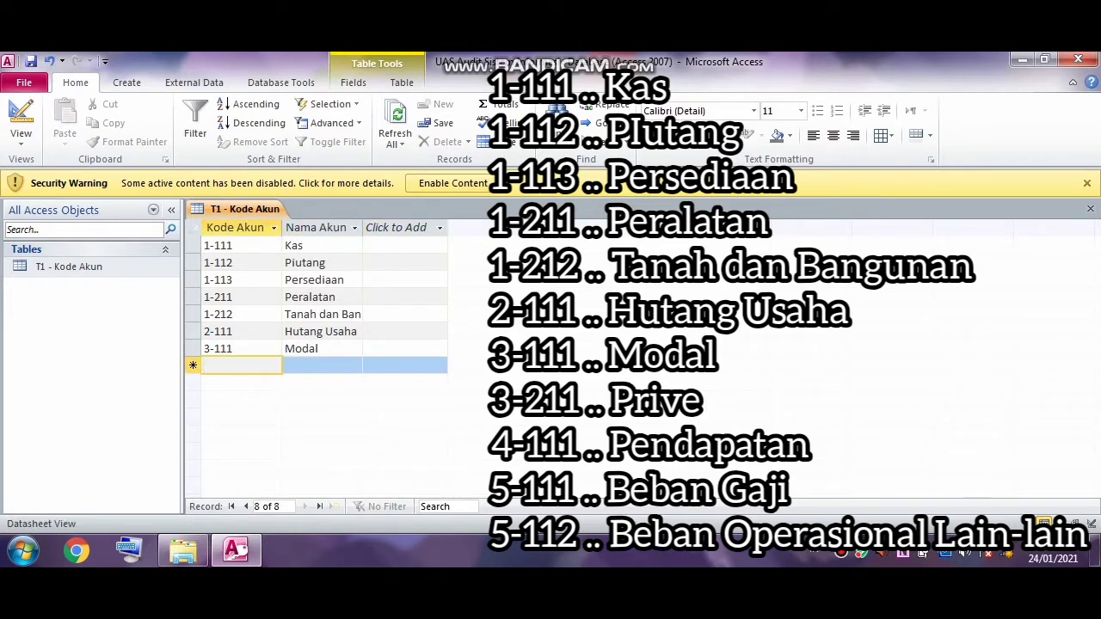
Step: Add a record with Kode Akun 3-211 and Nama Akun "Prive"
text(3-)
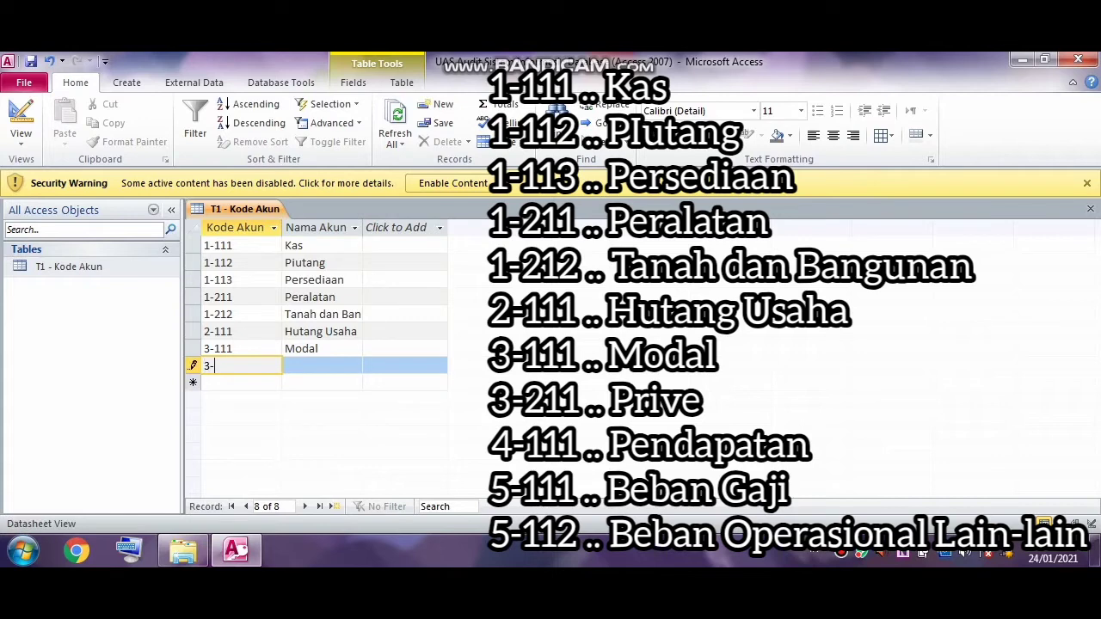
text(211)
key(Tab)
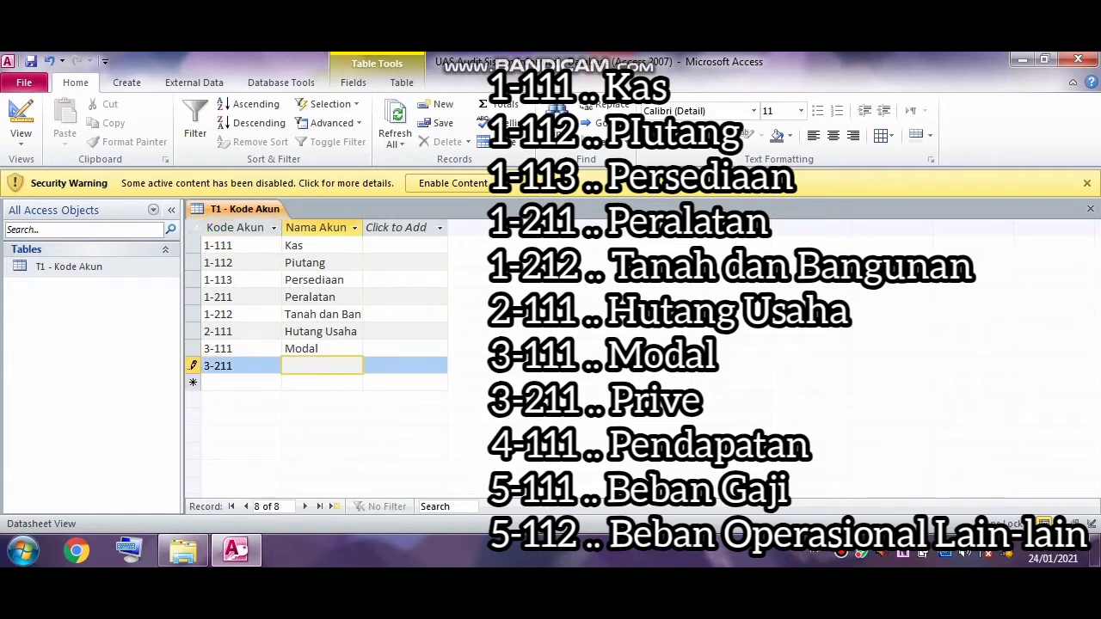
text(Prive)
key(Tab)
key(Tab)
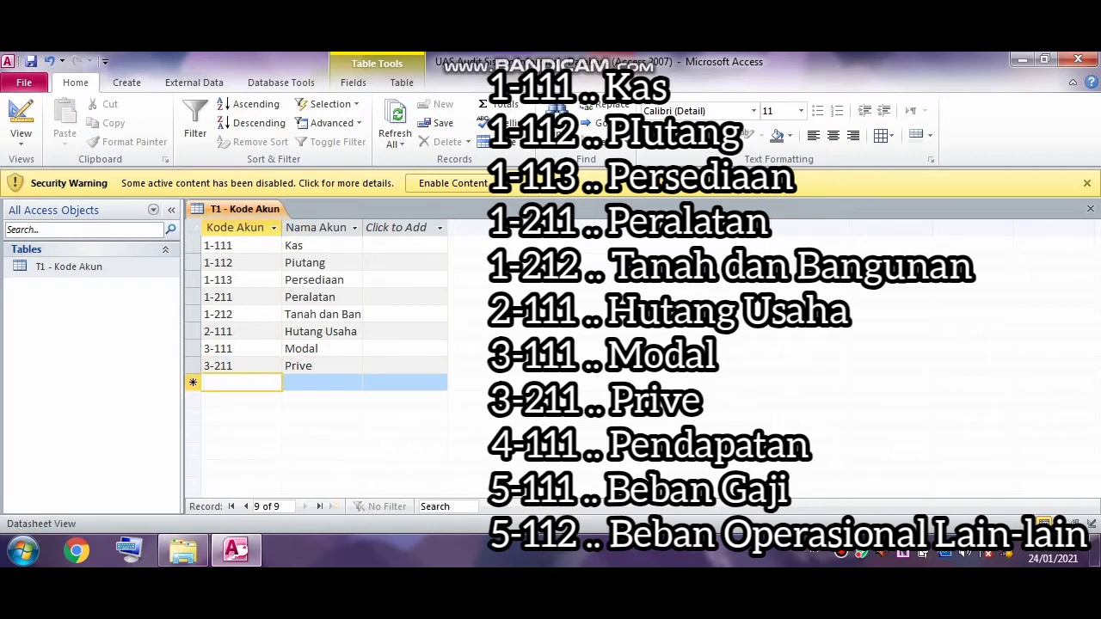
Step: Add a record with Kode Akun 4-111 and Nama Akun "Pendapatan"
text(4-111)
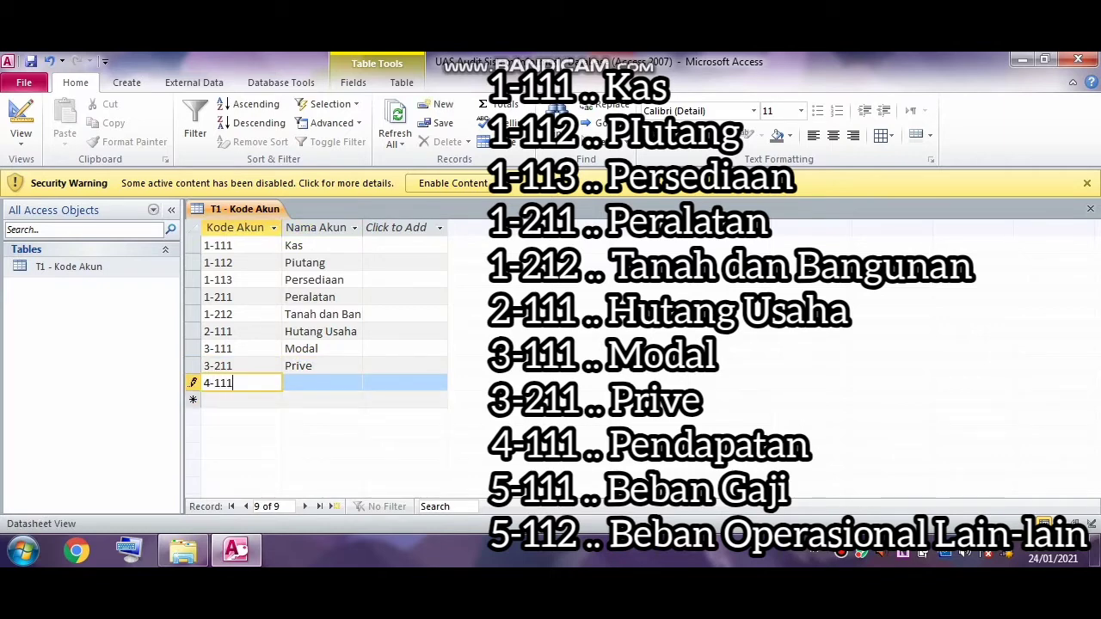
key(Tab)
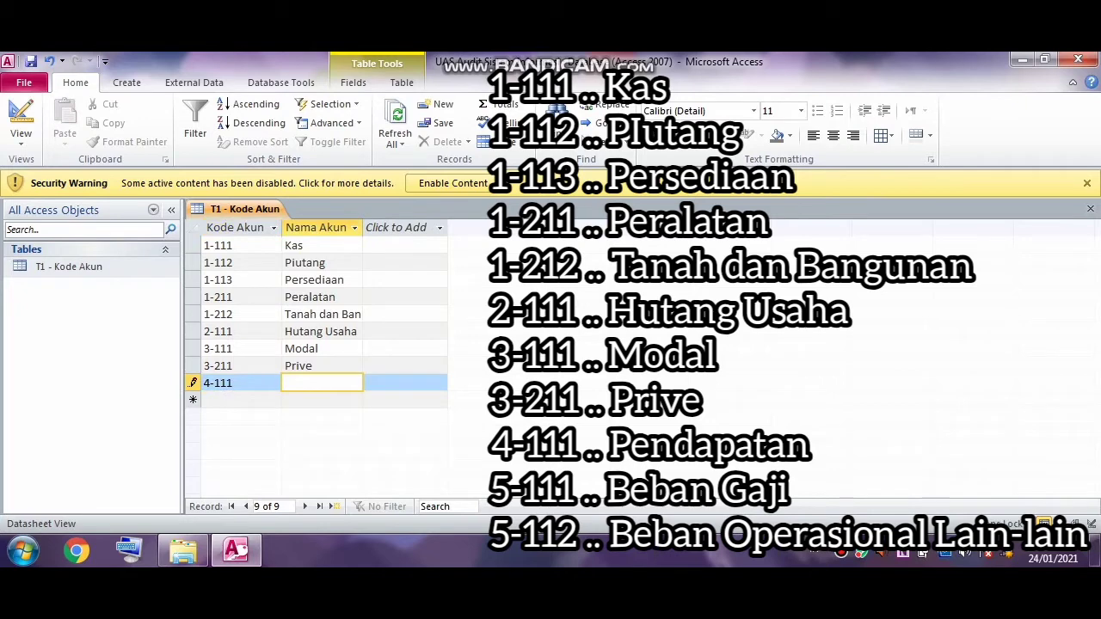
text(Pendapatan)
key(Tab)
key(Tab)
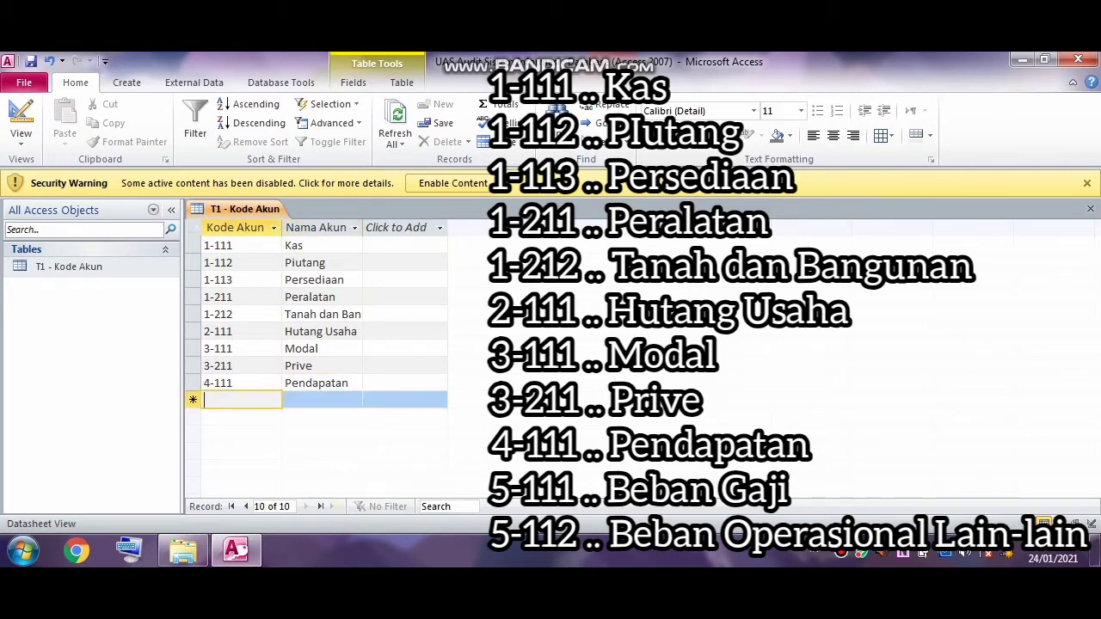
Step: Add a record with Kode Akun 5-111 and Nama Akun "Beban Gaji"
text(5)
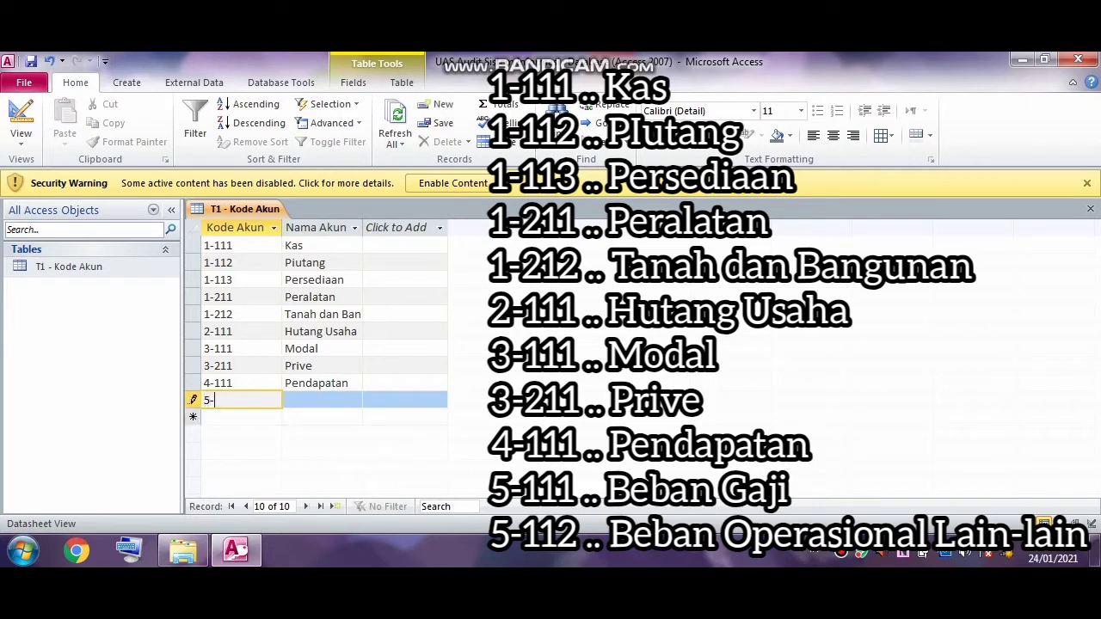
text(-111)
key(Tab)
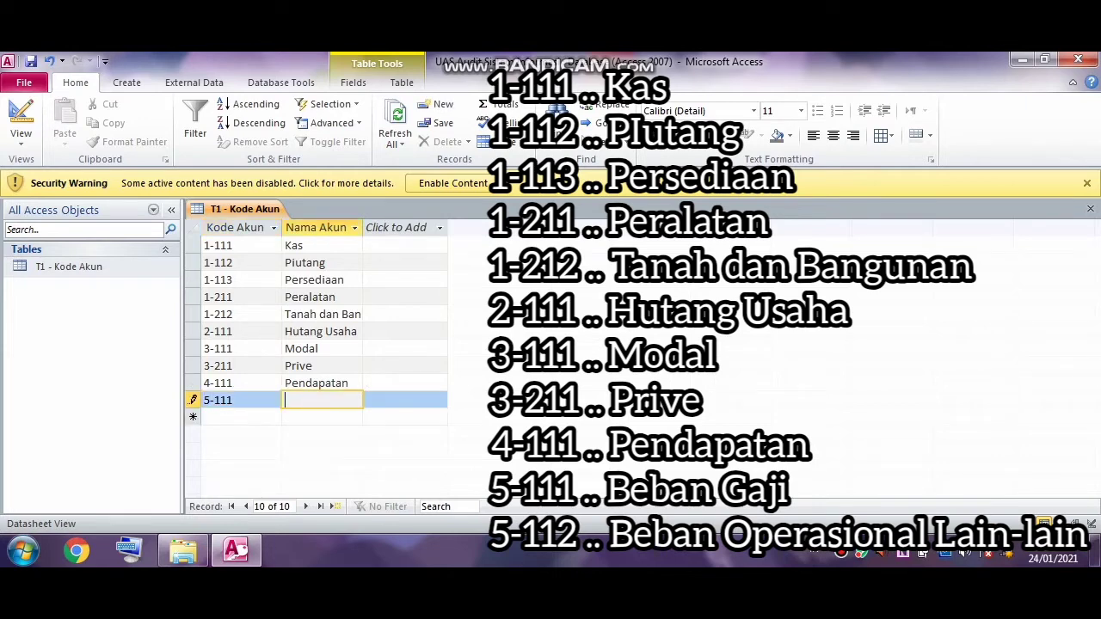
text(Beban Gaji)
key(Tab)
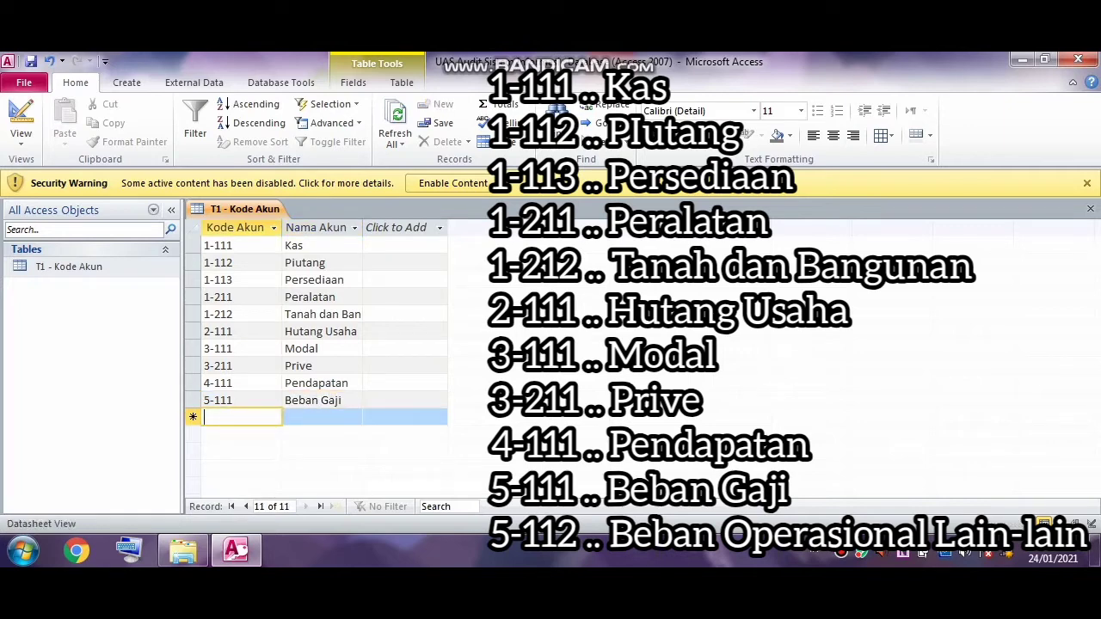
Step: Add a record with Kode Akun 5-112 and Nama Akun "Beban Operasional lain-lain"
text(5-112)
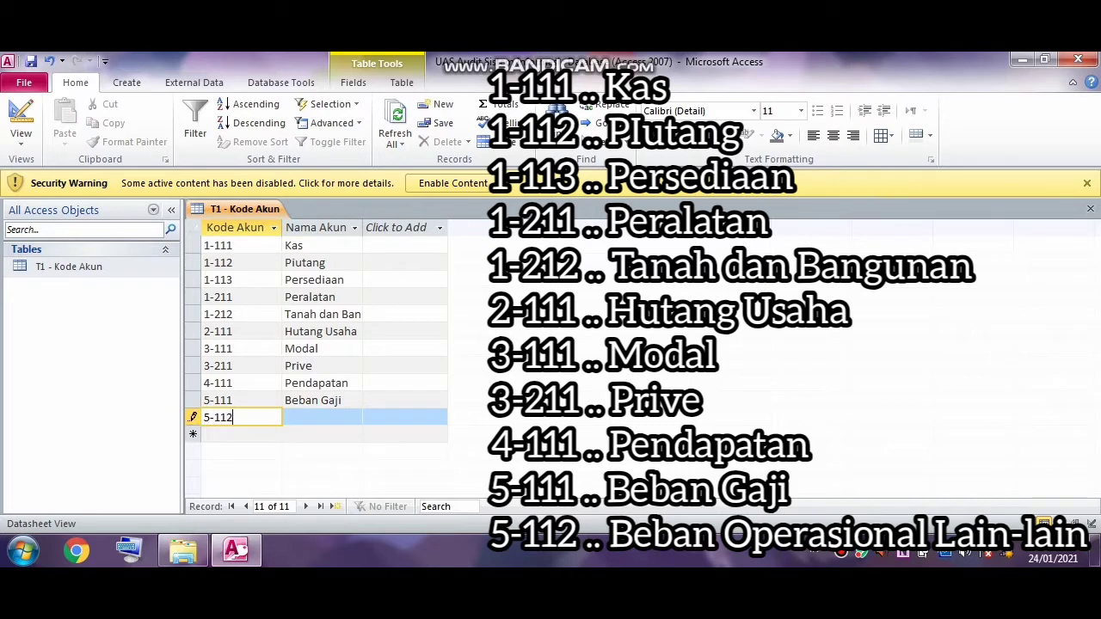
key(Tab)
text(B)
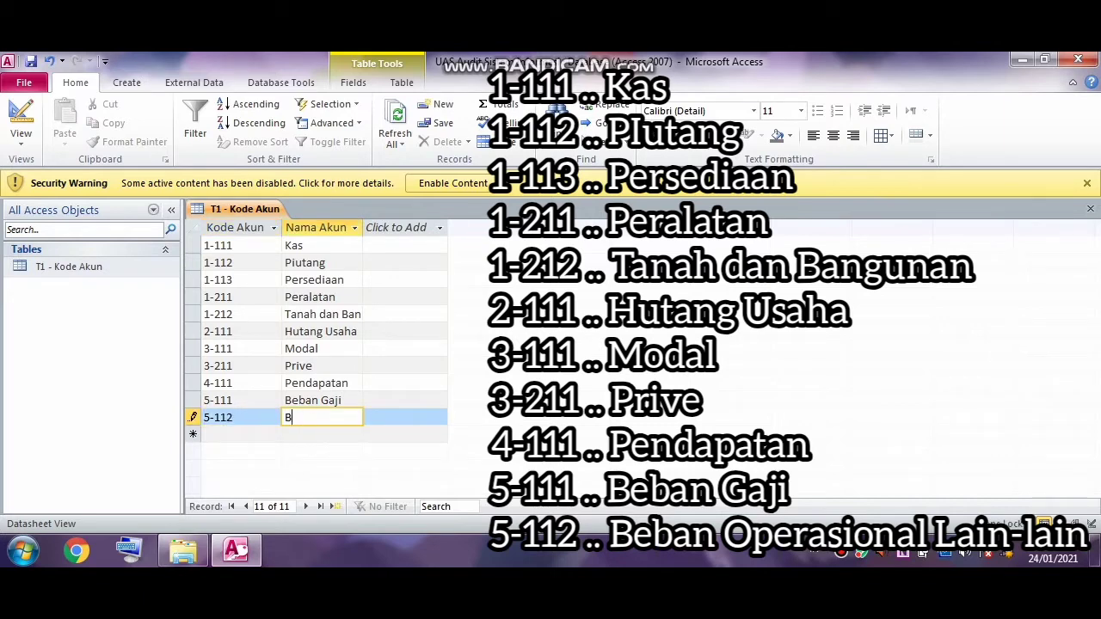
text(eban )
text(Op)
text(erasional)
text( lai)
text(n-lain)
key(Down)
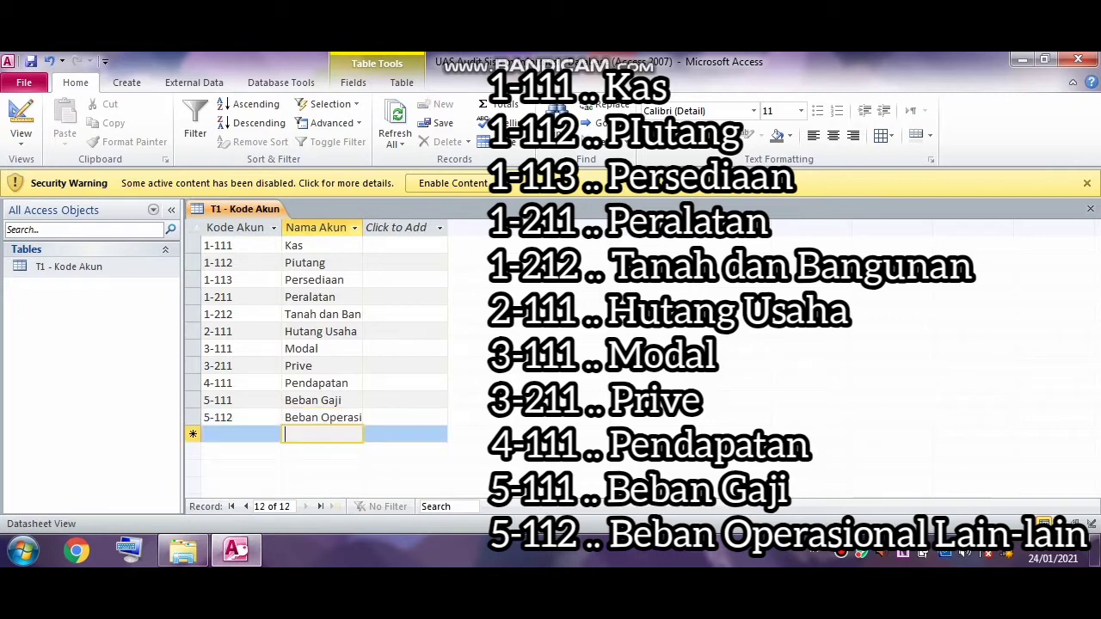
Step: Widen the Nama Akun column enough to fit the longest account name in full
drag(362, 228, 424, 227)
click(459, 228)
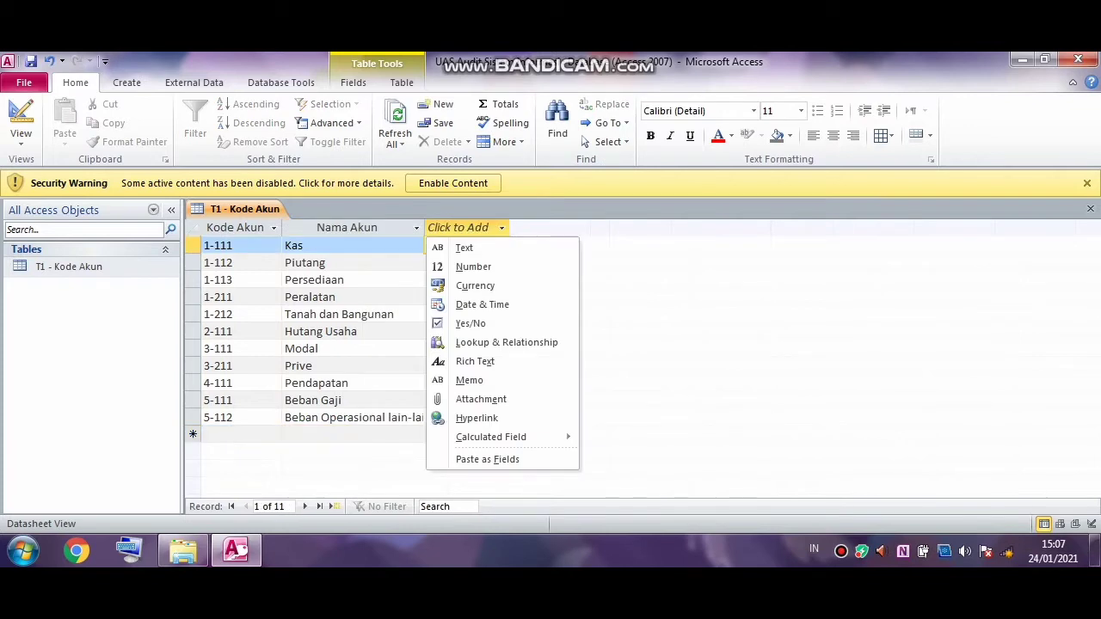
key(Escape)
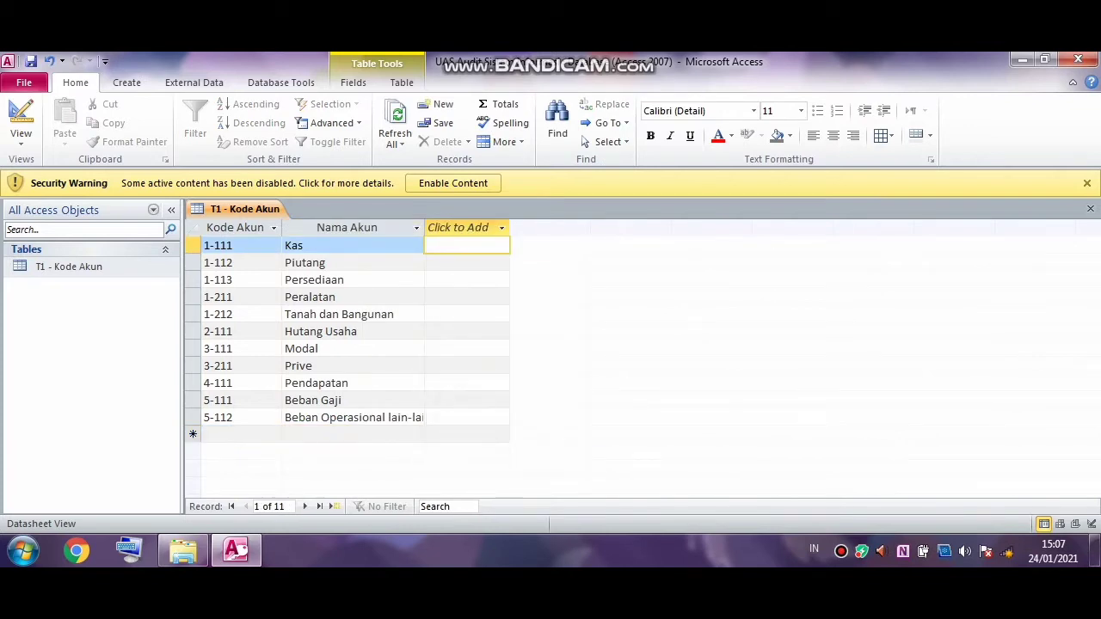
drag(424, 228, 473, 228)
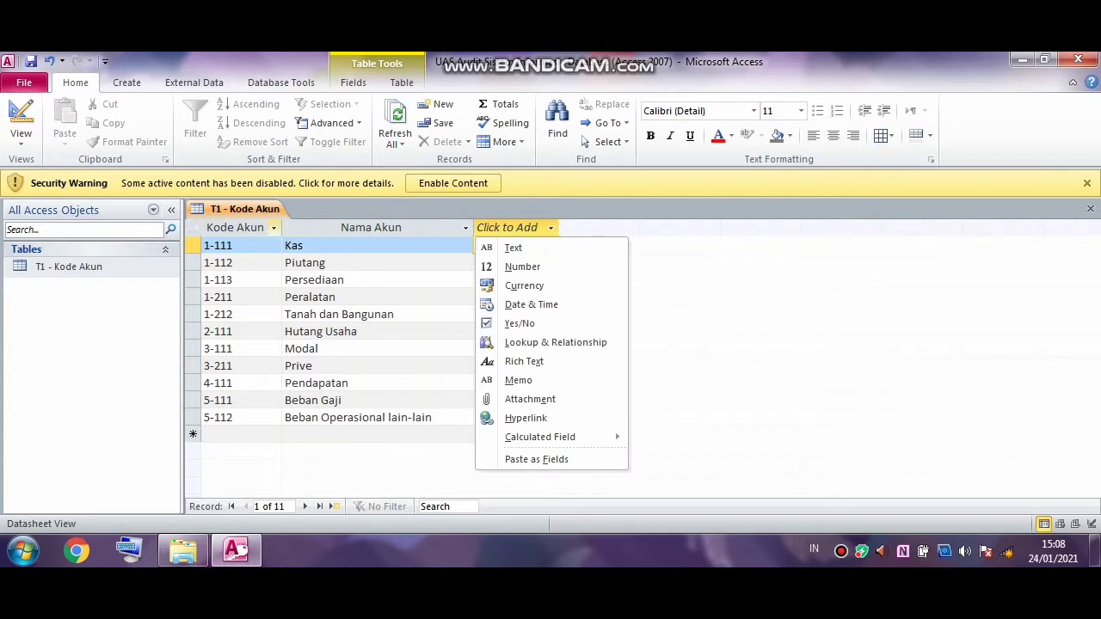
key(Escape)
Step: Widen the Kode Akun column and center its values, saving the result
click(274, 228)
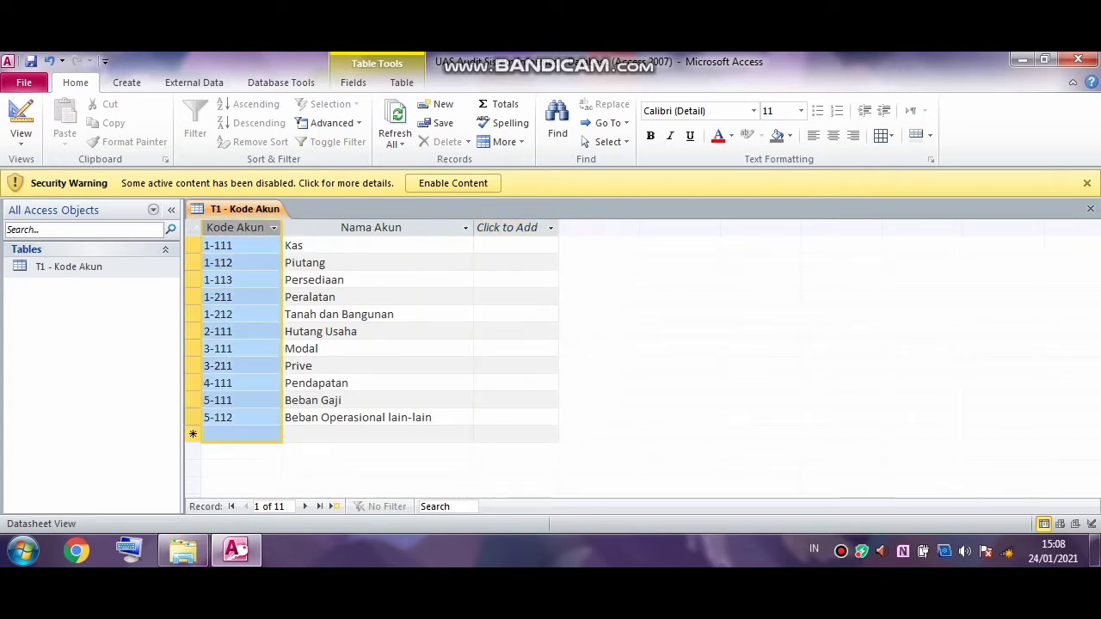
click(280, 227)
drag(282, 228, 322, 228)
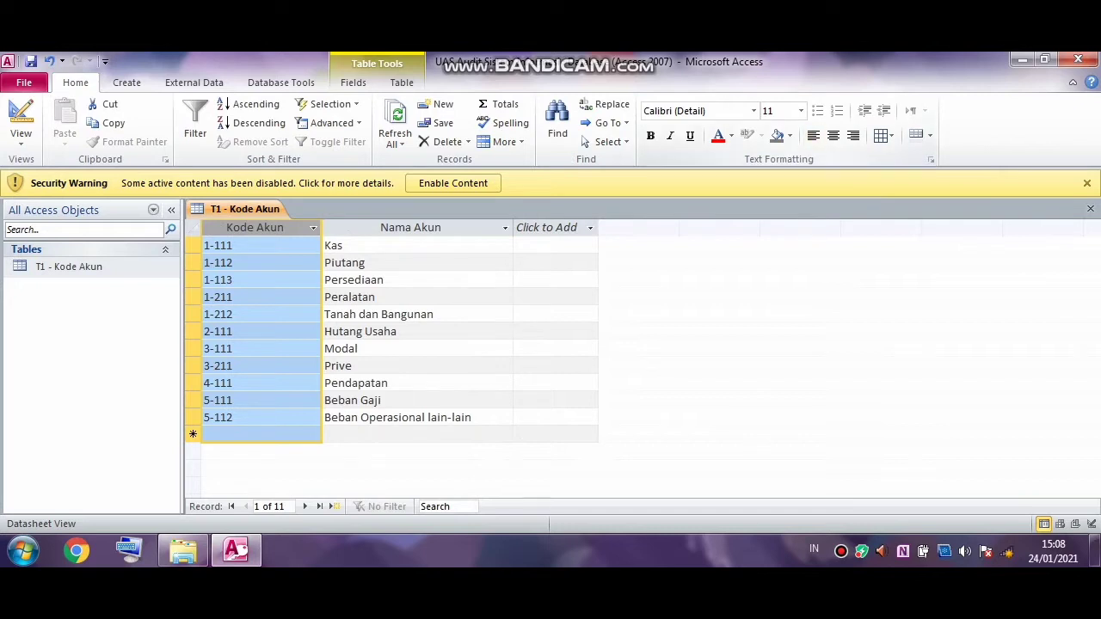
click(832, 135)
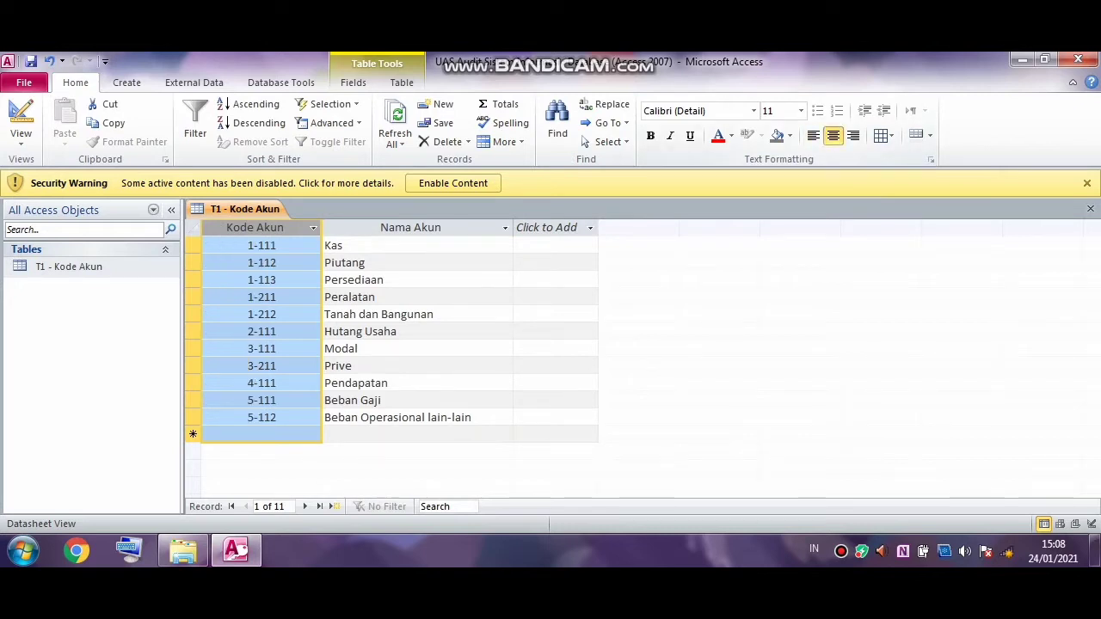
click(439, 123)
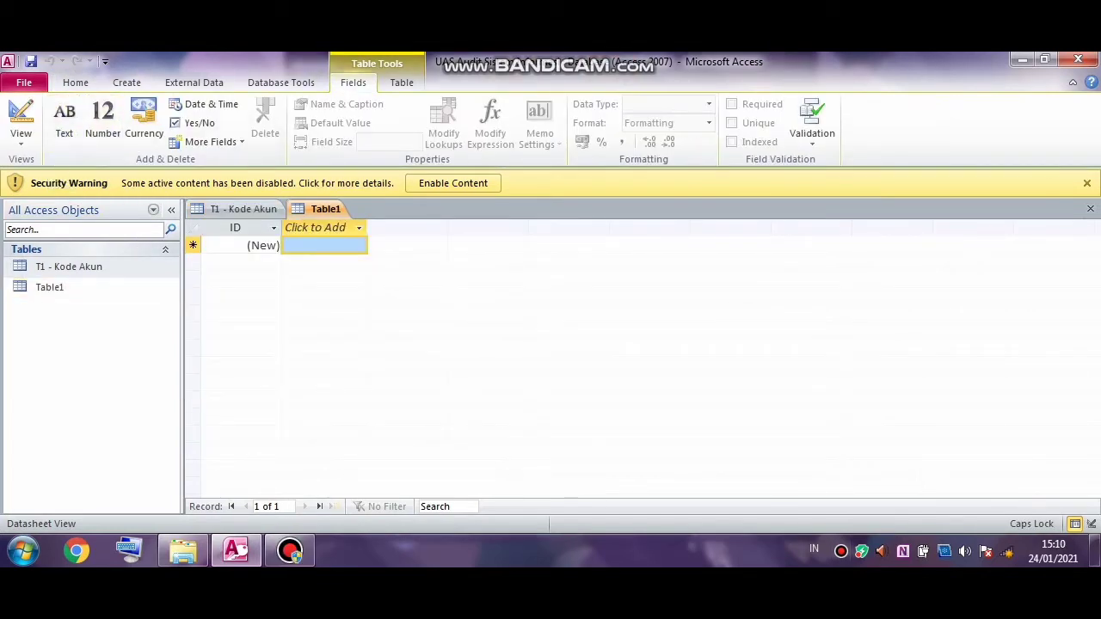
Step: Switch the new Table1 to Design view, saving it under the name "T2 - Index"
click(21, 112)
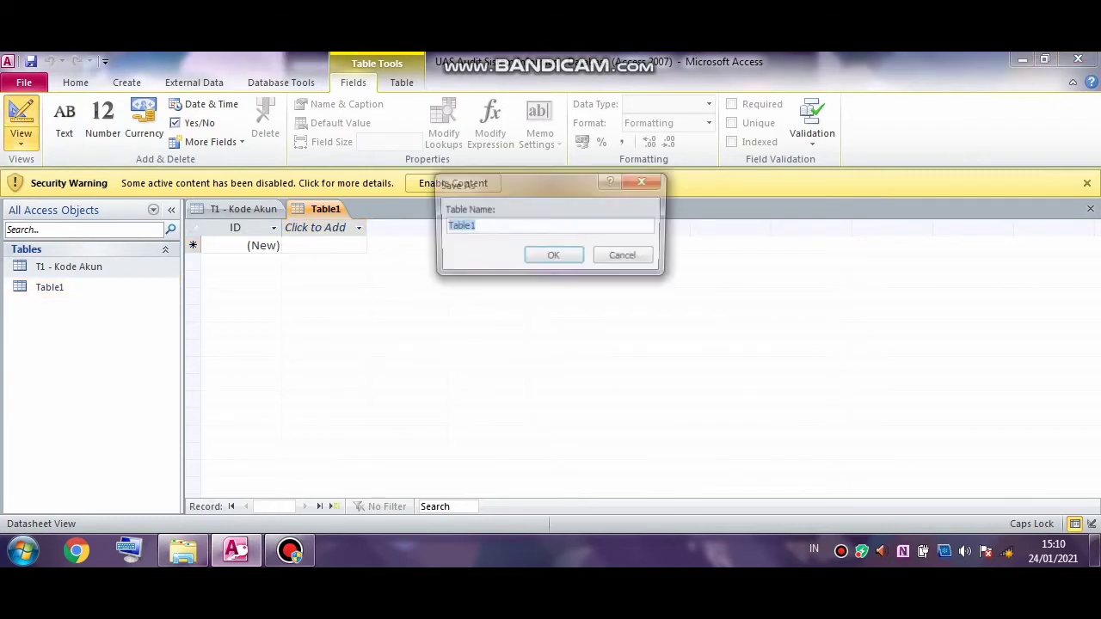
text(T)
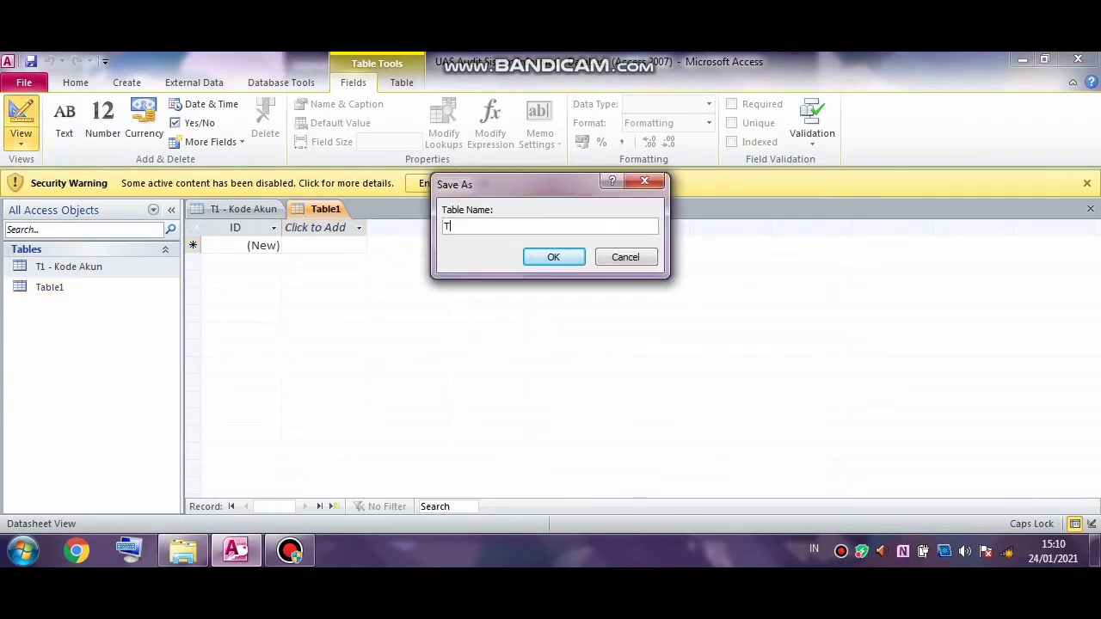
text(2 - iNDEX)
key(BackSpace)
key(BackSpace)
key(BackSpace)
key(BackSpace)
key(Caps_Lock)
key(Caps_Lock)
key(BackSpace)
text(I)
key(Caps_Lock)
text(ndex)
key(Return)
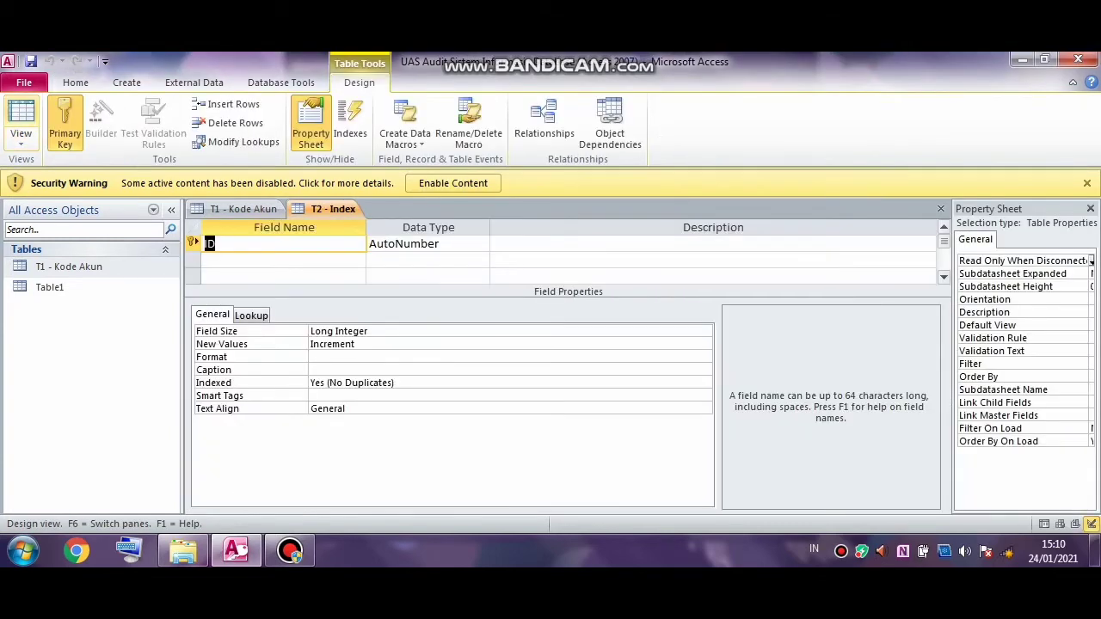
Step: Rename the primary key field of T2 - Index to "Index" and set its data type to Text
key(Caps_Lock)
text(I)
key(Caps_Lock)
text(ndex)
key(Tab)
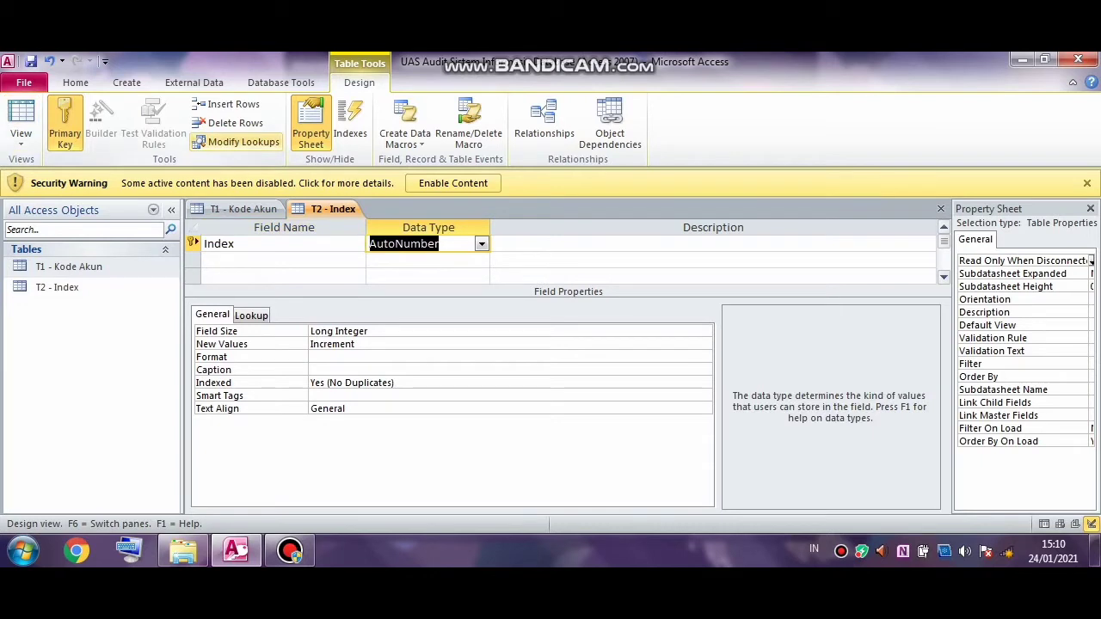
click(482, 244)
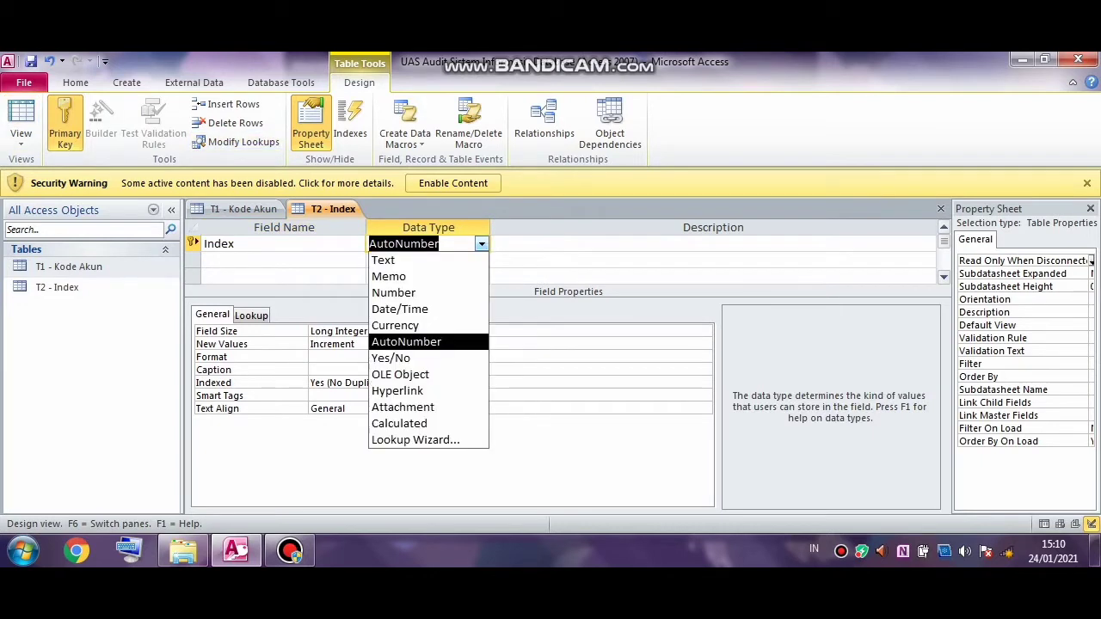
click(384, 261)
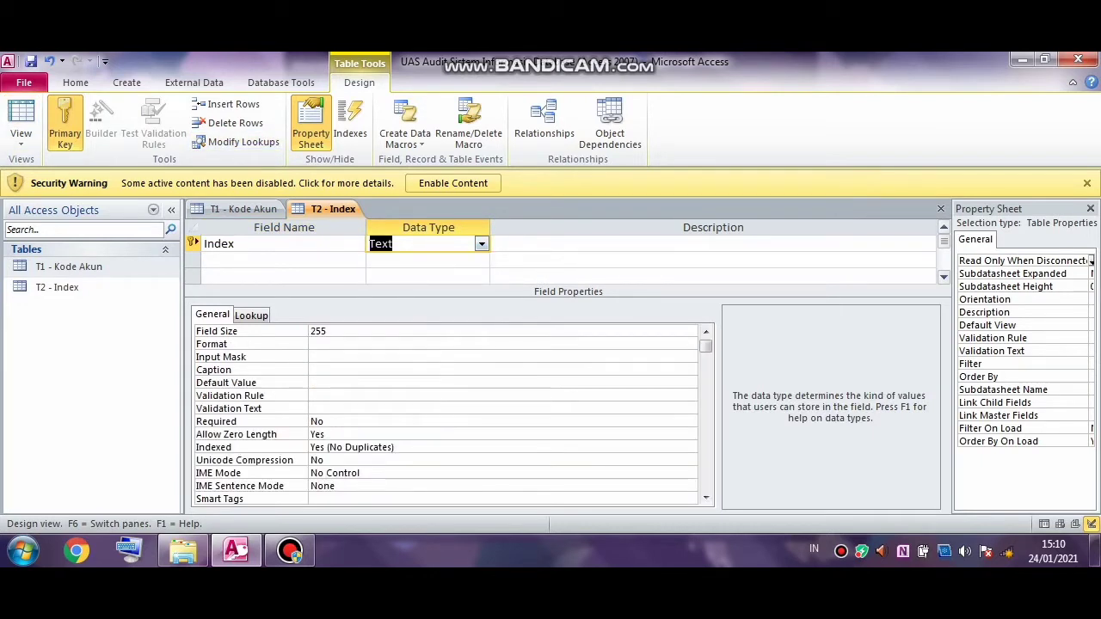
Step: Set the Index field's size to 50 and go to the empty field row below it
key(F6)
key(BackSpace)
key(BackSpace)
key(BackSpace)
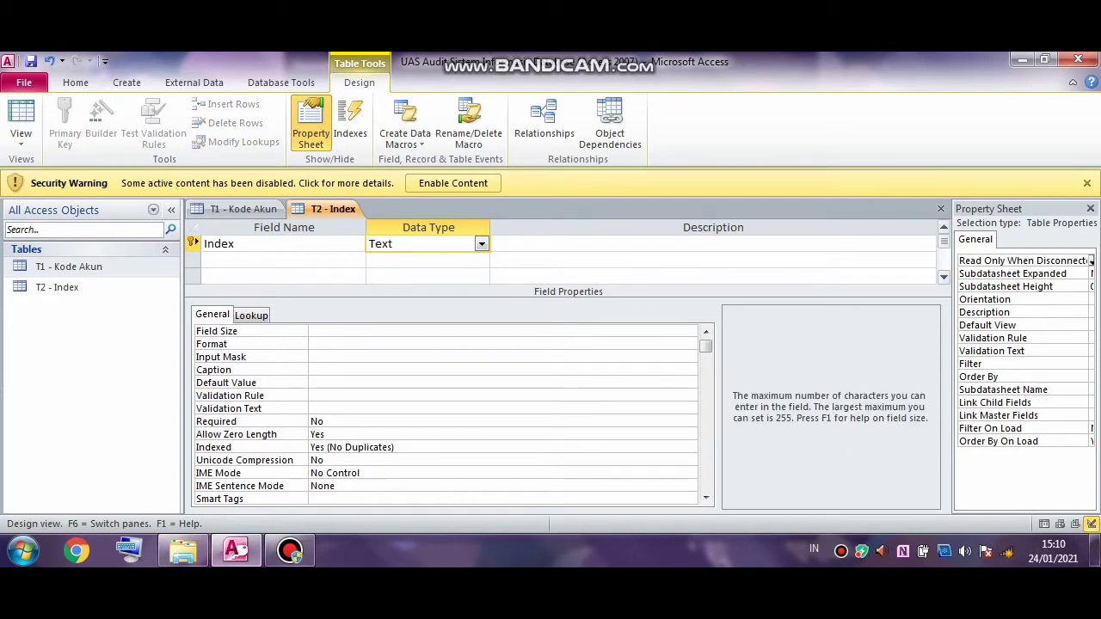
text(50)
key(Return)
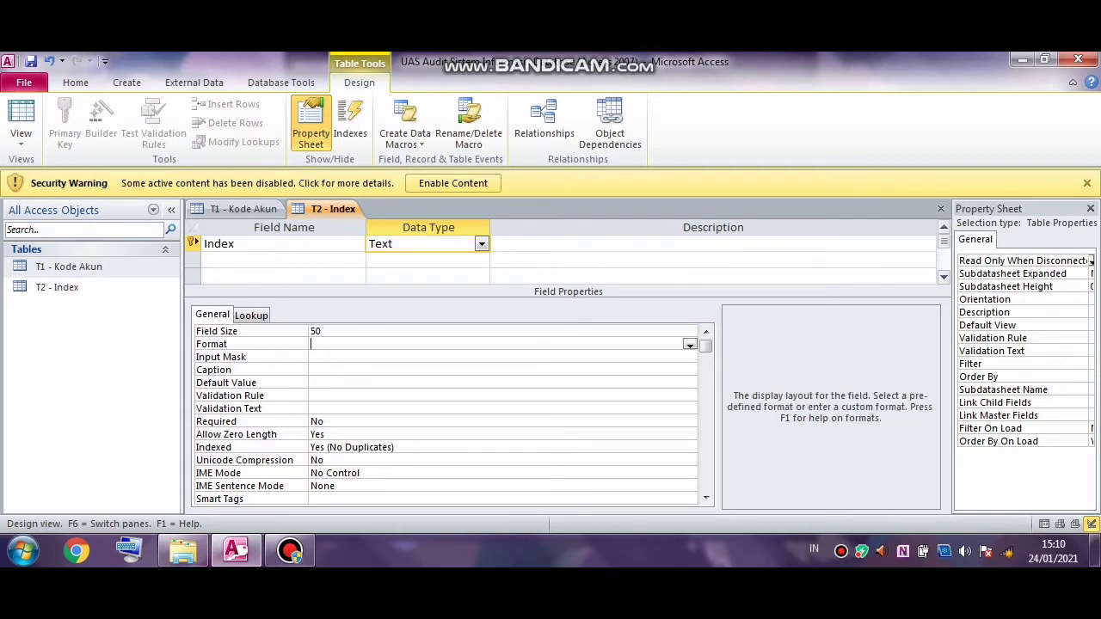
click(283, 259)
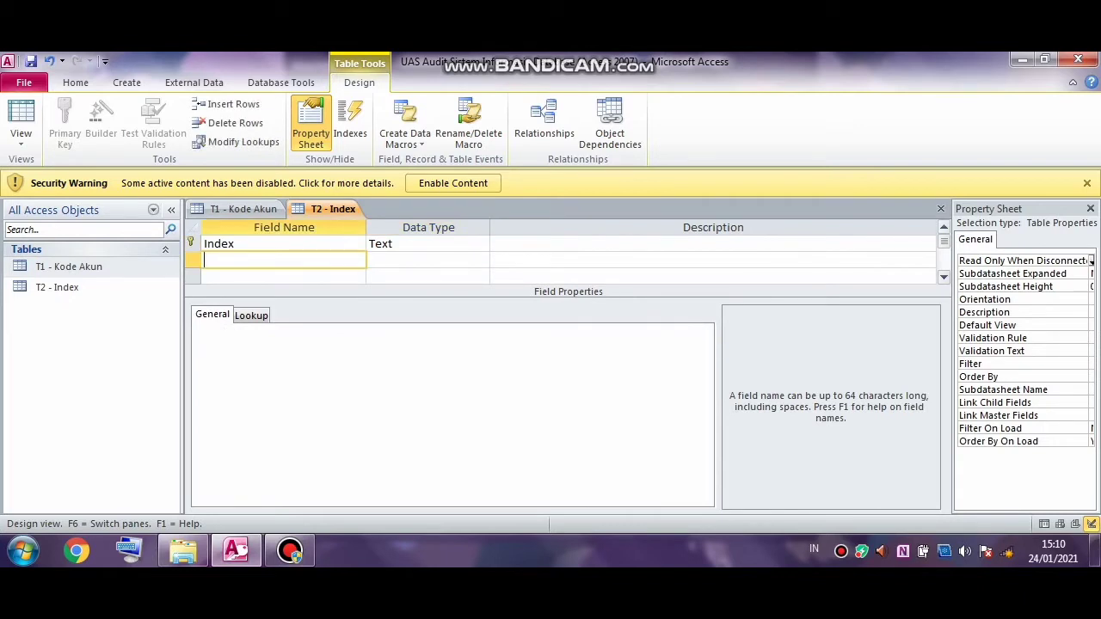
Step: Add a second field named "Keterangan Index" to T2 - Index with the Text data type
text(Keterangan)
key(Caps_Lock)
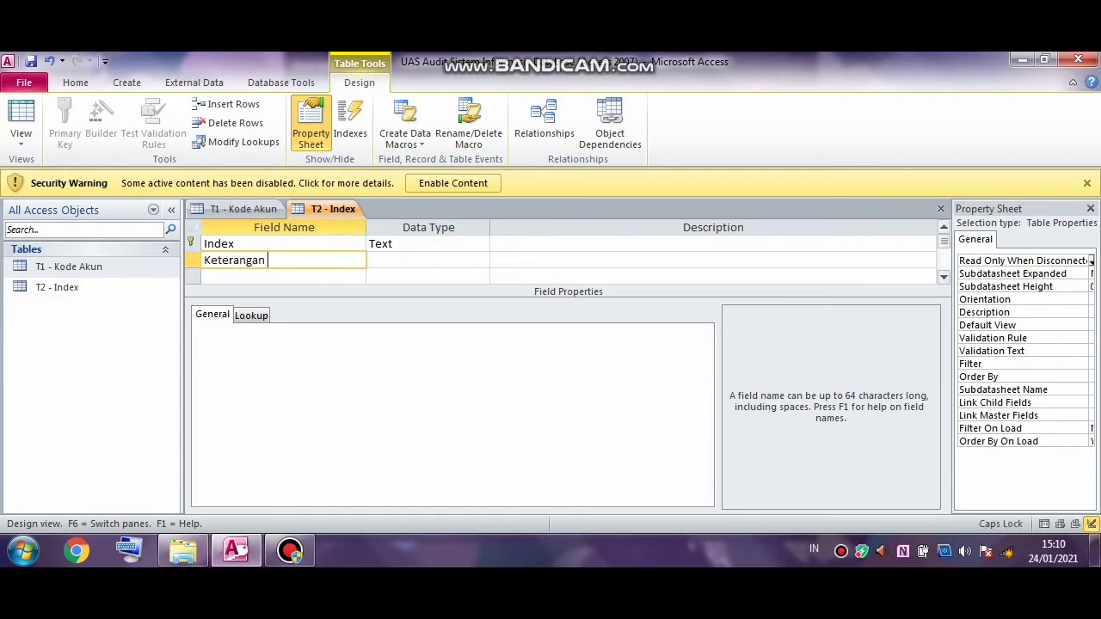
text(I)
key(Caps_Lock)
text(ndex)
key(Tab)
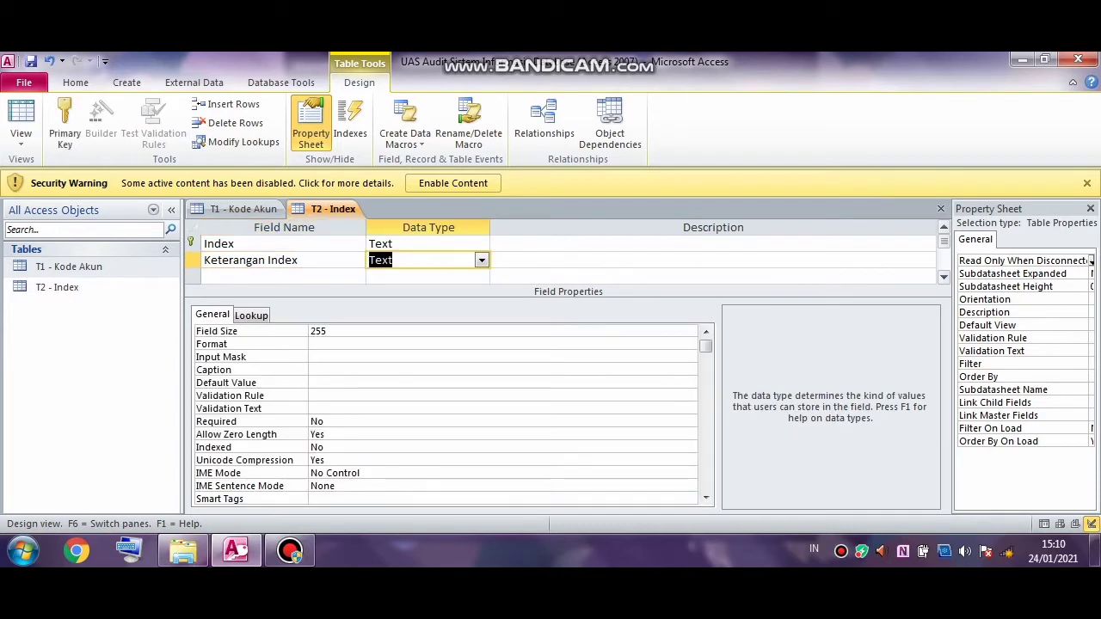
Step: Set the Keterangan Index field's size to 50
key(F6)
key(BackSpace)
key(BackSpace)
key(BackSpace)
text(50)
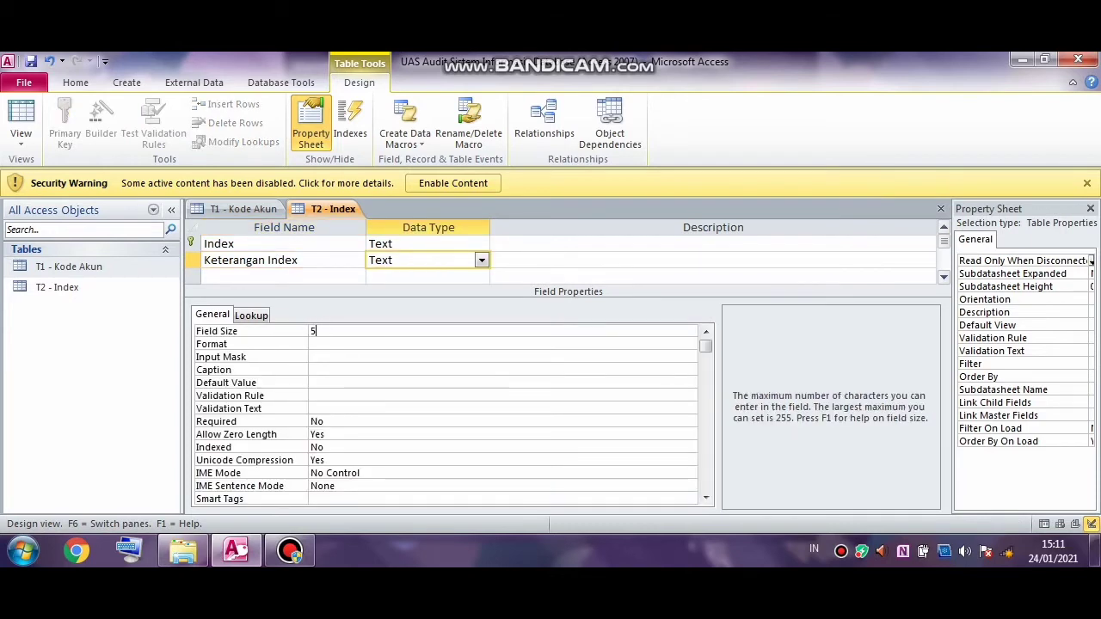
key(Return)
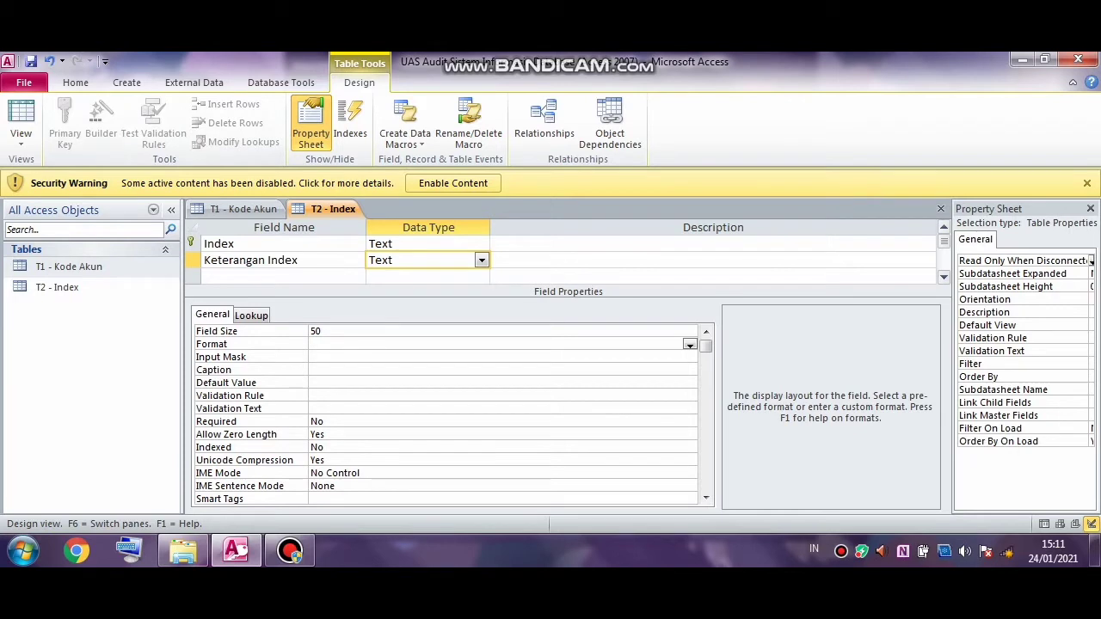
Step: Switch T2 - Index to Datasheet view, saving the design, and widen the Index and Keterangan Index columns
click(21, 120)
key(Return)
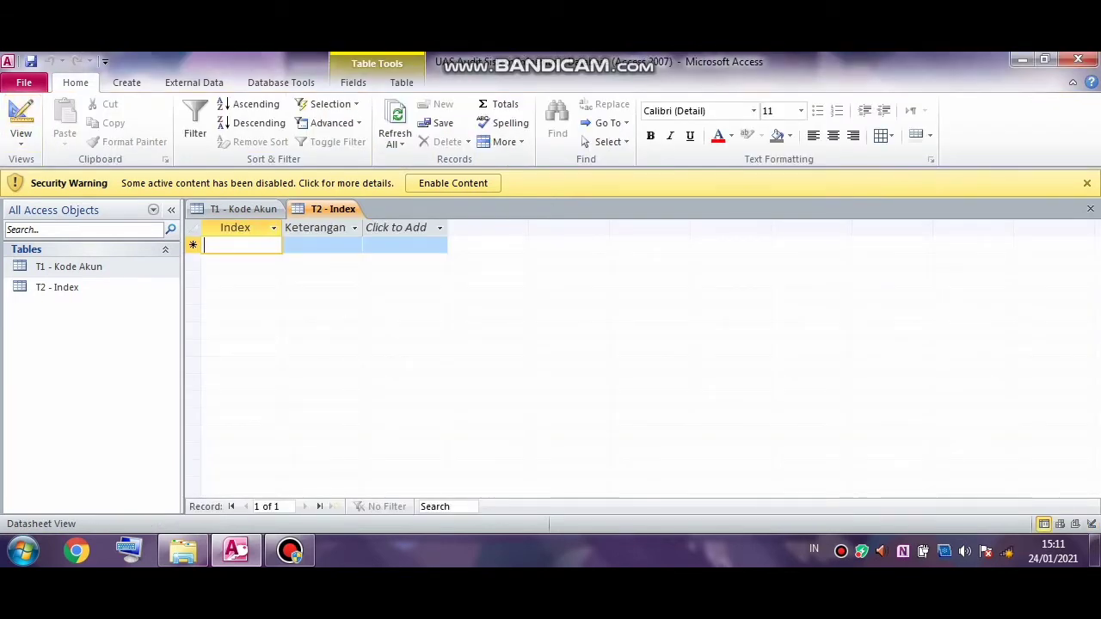
drag(280, 227, 301, 227)
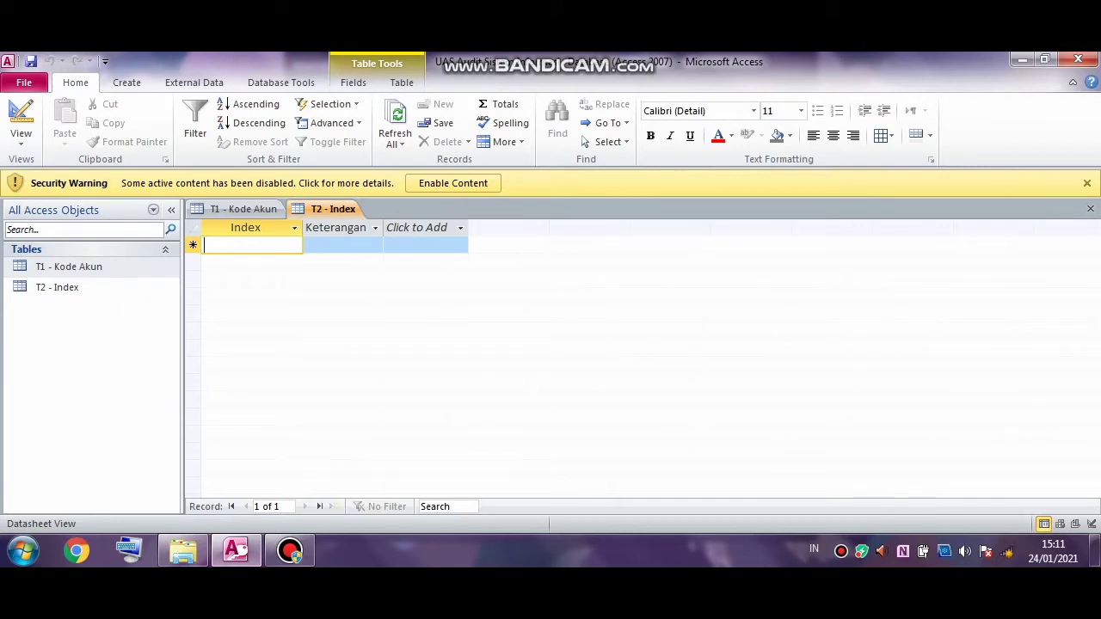
drag(383, 227, 561, 227)
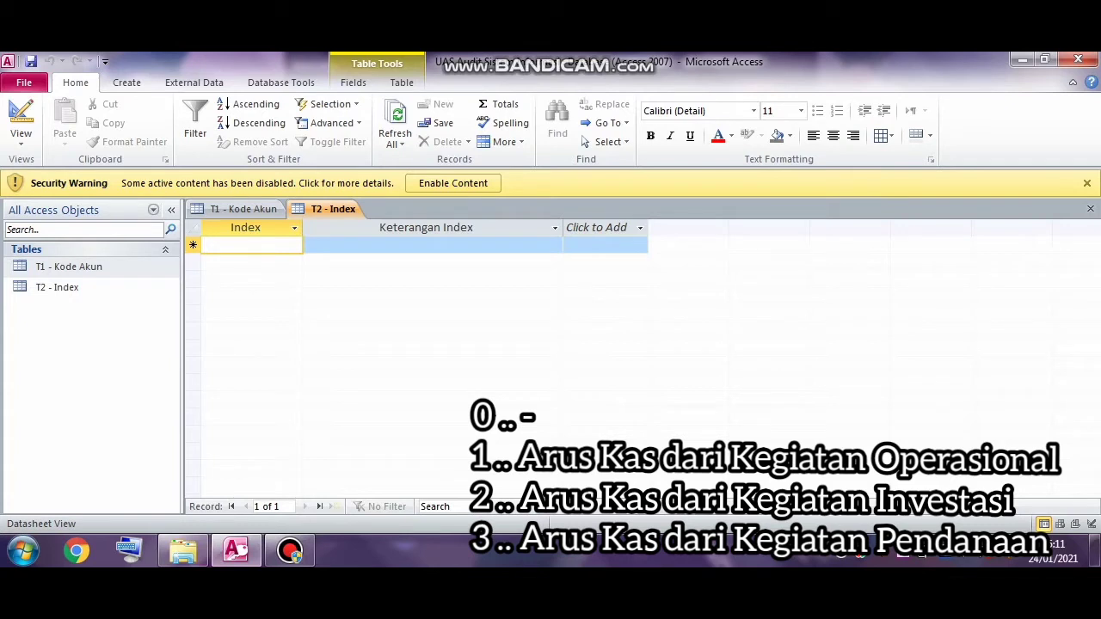
Step: Enter the first T2 - Index record with Index 0 and Keterangan Index "-"
text(0)
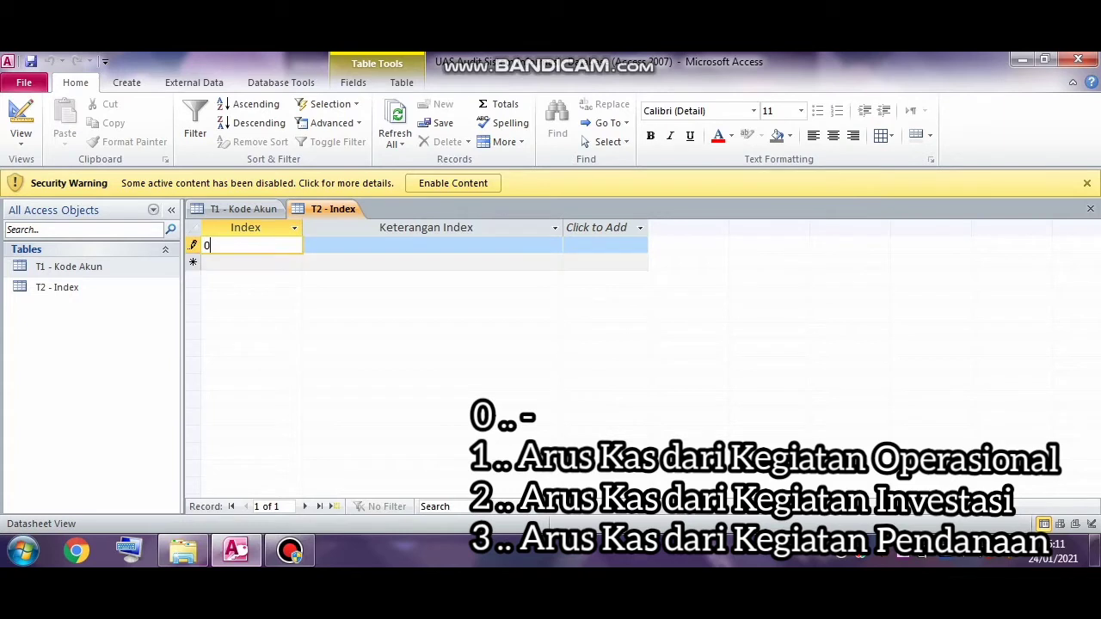
click(344, 245)
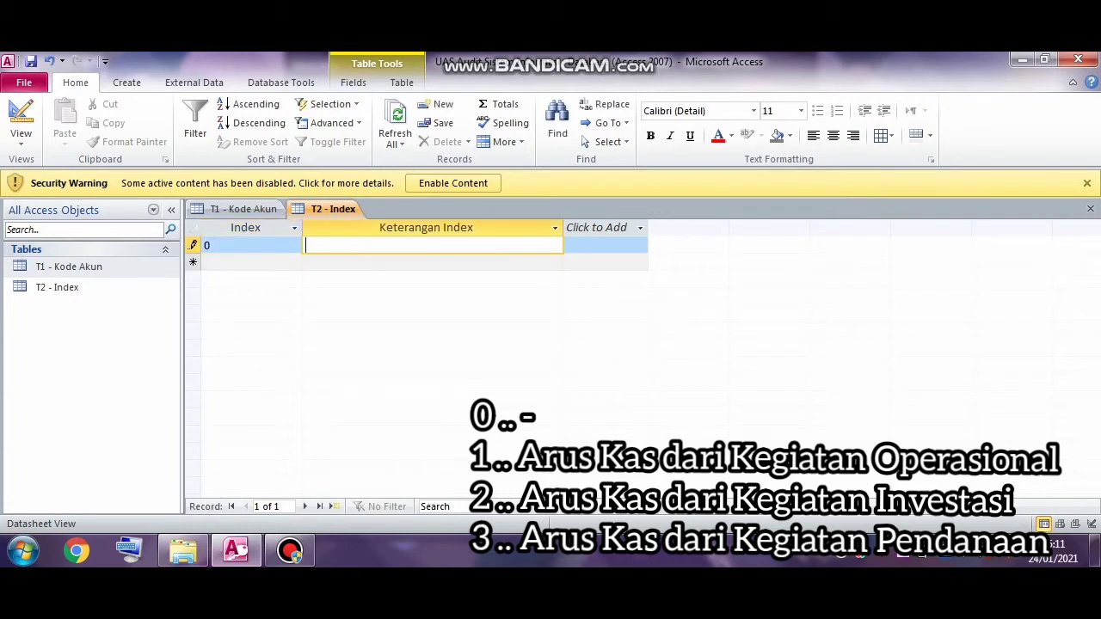
text(-)
key(Return)
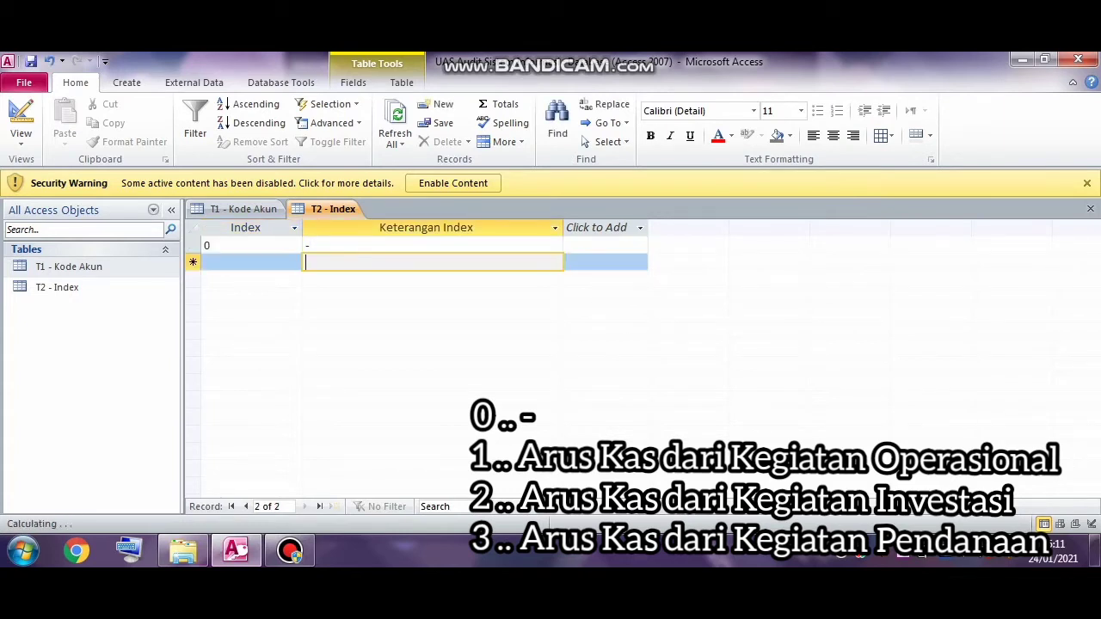
Step: Add a record with Index 1 and Keterangan Index "Arus Kas dari Kegiatan Operasional"
text(1)
key(Return)
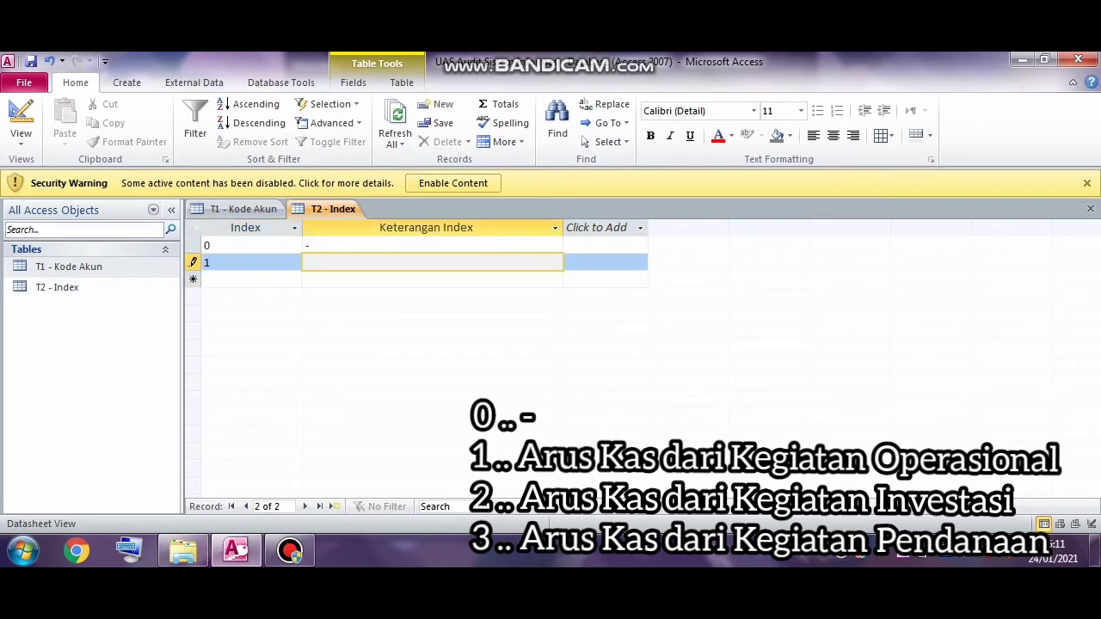
text(Arus Kas dari Kegiatan)
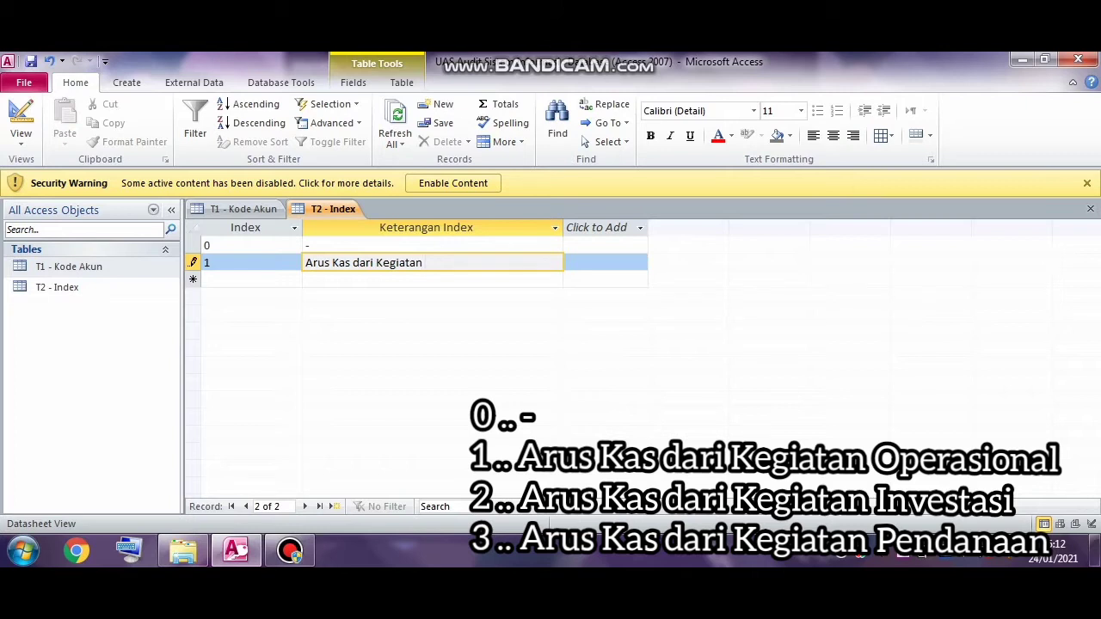
text(Operasional)
key(Tab)
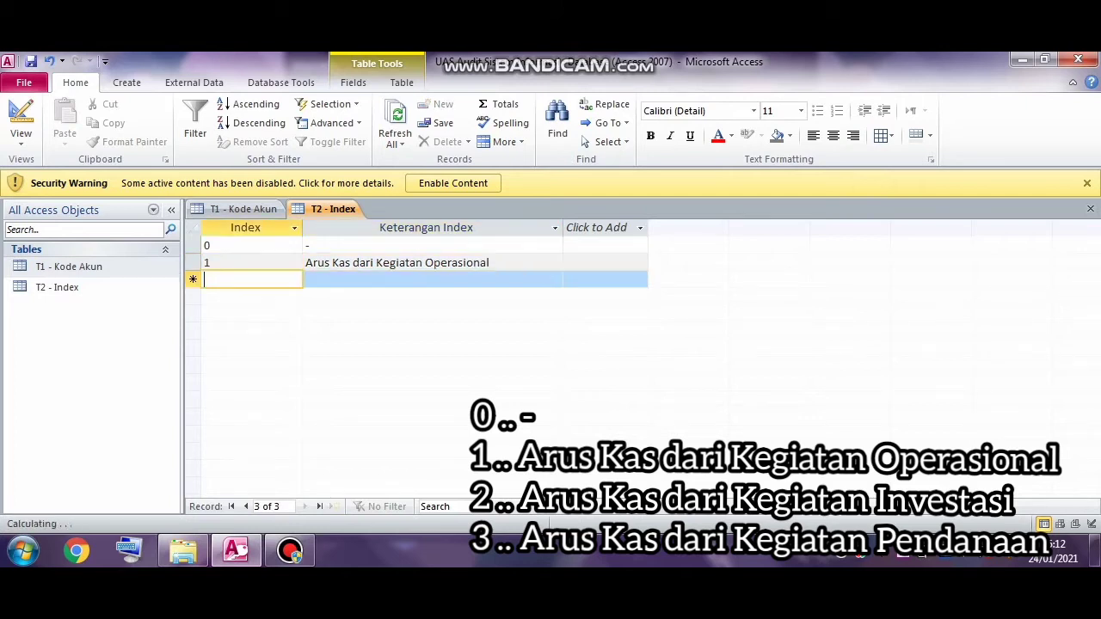
Step: Add a record with Index 2 and Keterangan Index "Arus Kas dari Kegiatan Investasi"
text(2)
key(Tab)
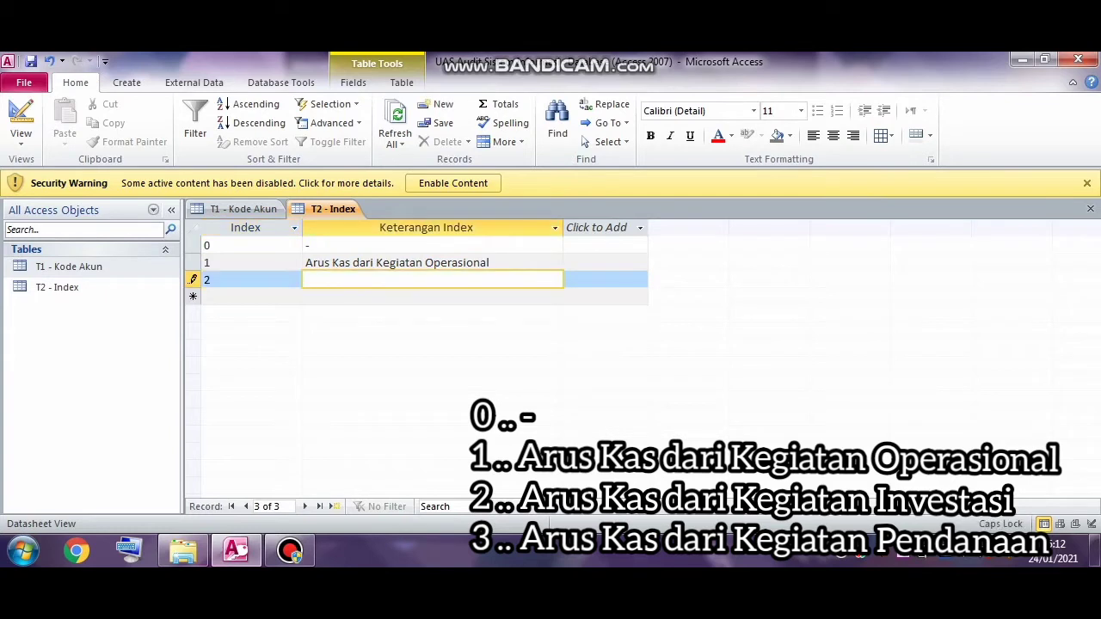
text(Arus Kas dari)
key(Caps_Lock)
text(K)
key(Caps_Lock)
text(egia)
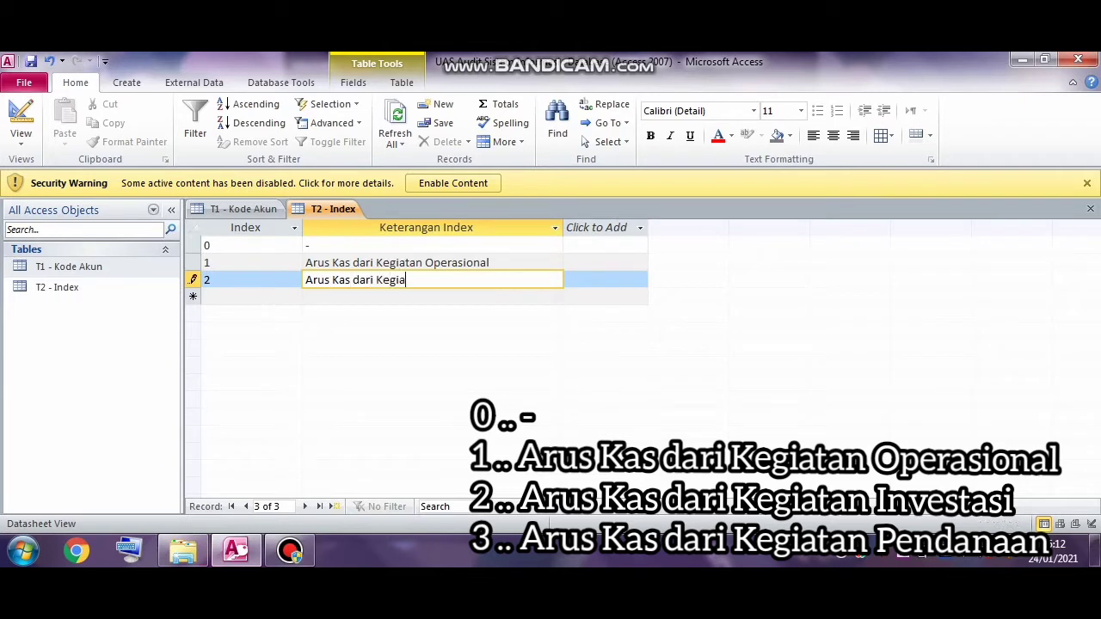
text(tan)
key(Caps_Lock)
text(I)
key(Caps_Lock)
text(nvestasi)
key(Down)
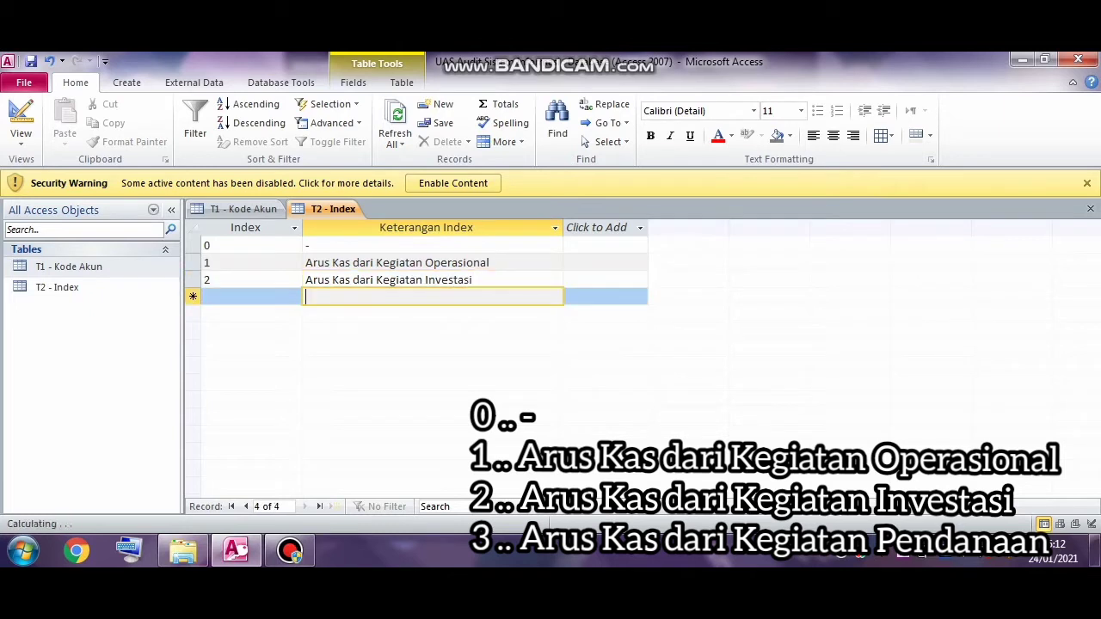
Step: Add a record with Index 3 and Keterangan Index "Arus Kas dari Kegiatan Pendanaan"
key(Left)
key(Left)
key(Right)
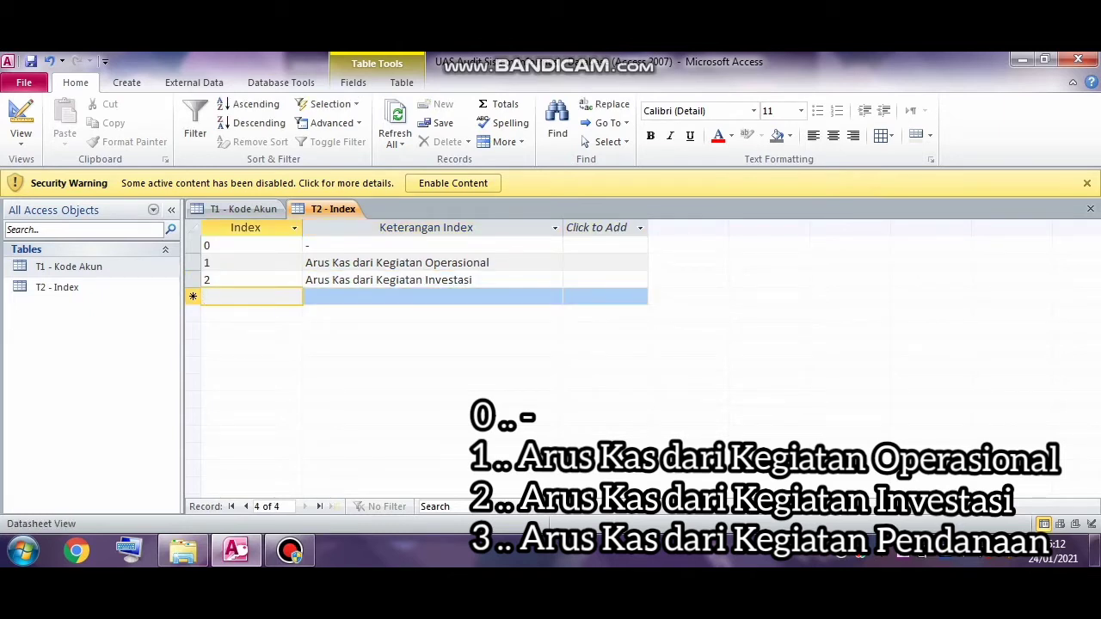
text(3)
key(Tab)
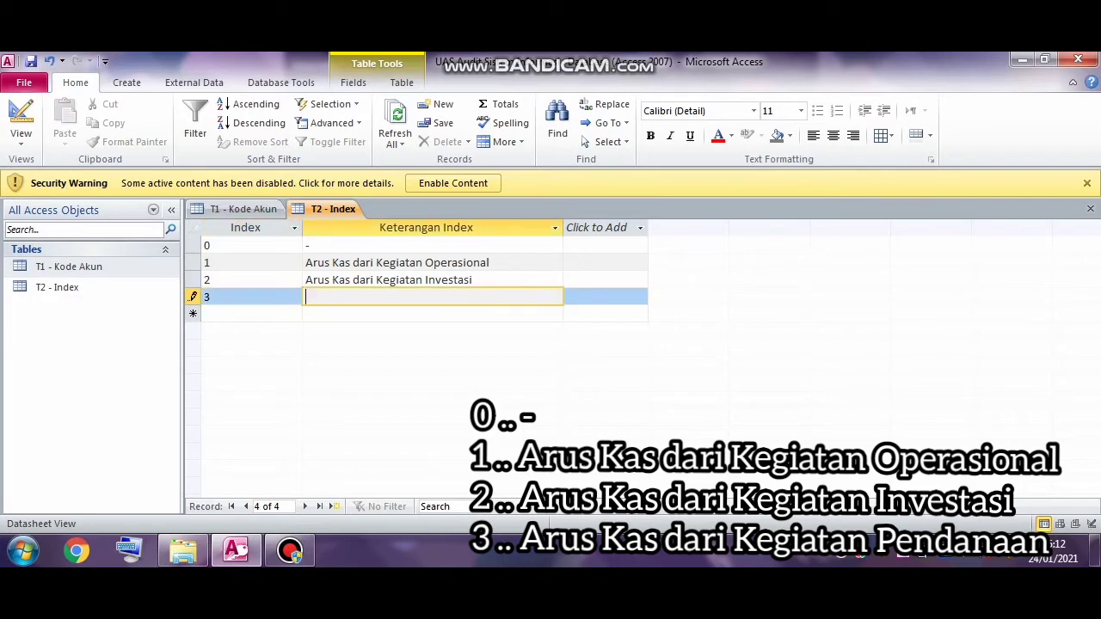
text(Arus Kas dari)
key(Caps_Lock)
text(KE)
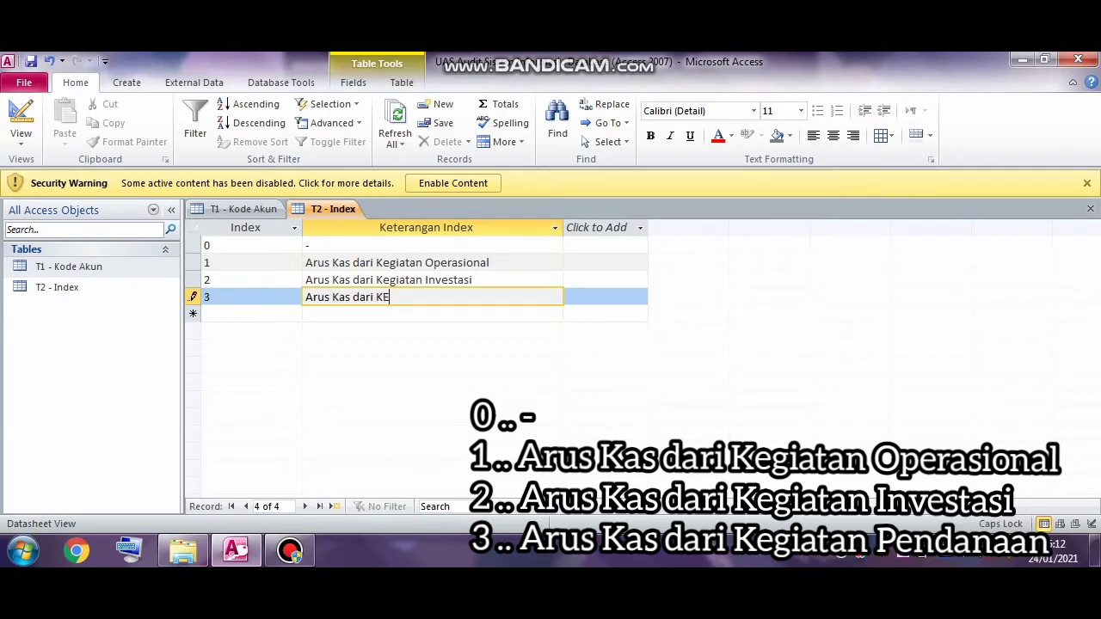
key(BackSpace)
key(Caps_Lock)
text(egiatan)
text(Pendanaa)
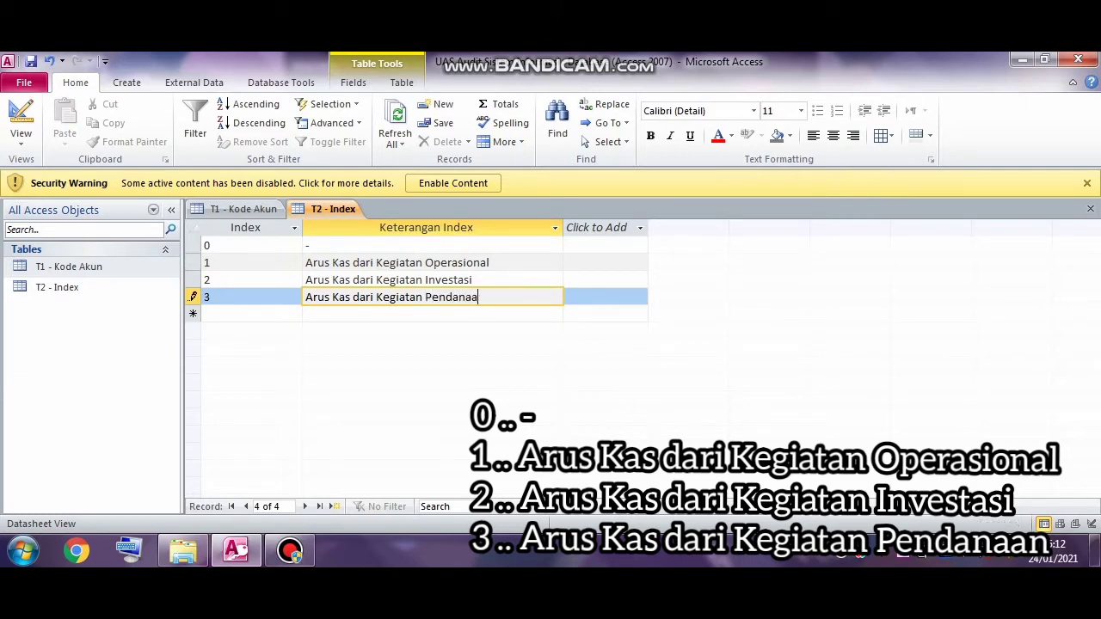
text(n)
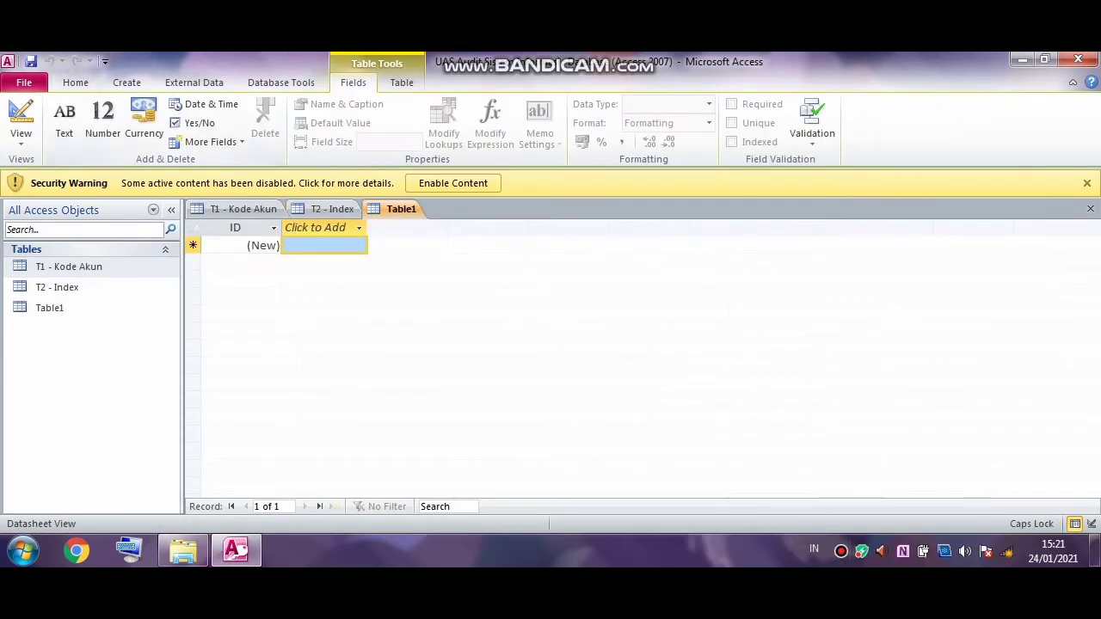
Step: Switch the new Table1 to Design view, saving it under the name "T3 - Transaksi Keuangan"
click(20, 119)
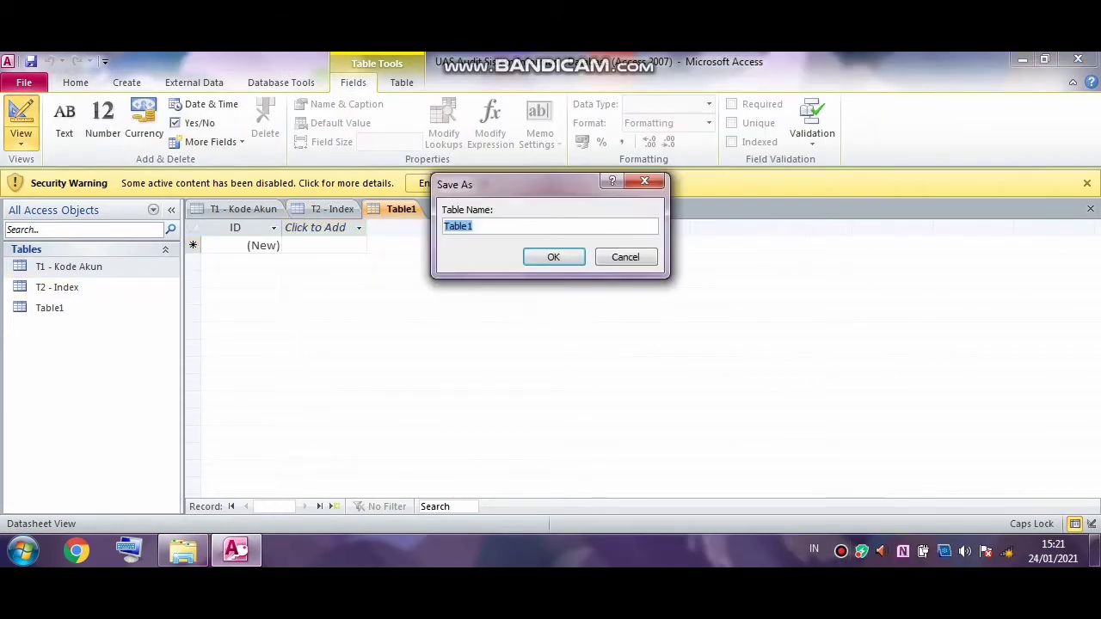
text(t)
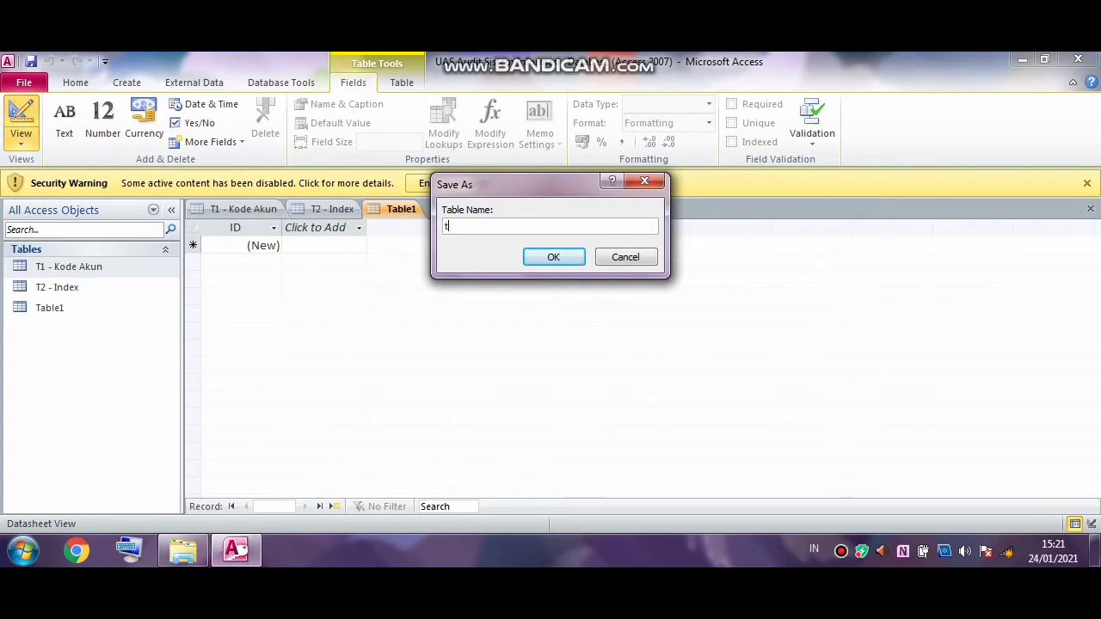
key(BackSpace)
key(Caps_Lock)
text(T3 - T)
key(Caps_Lock)
text(ransaksi)
key(Caps_Lock)
text(K)
key(Caps_Lock)
text(euangan)
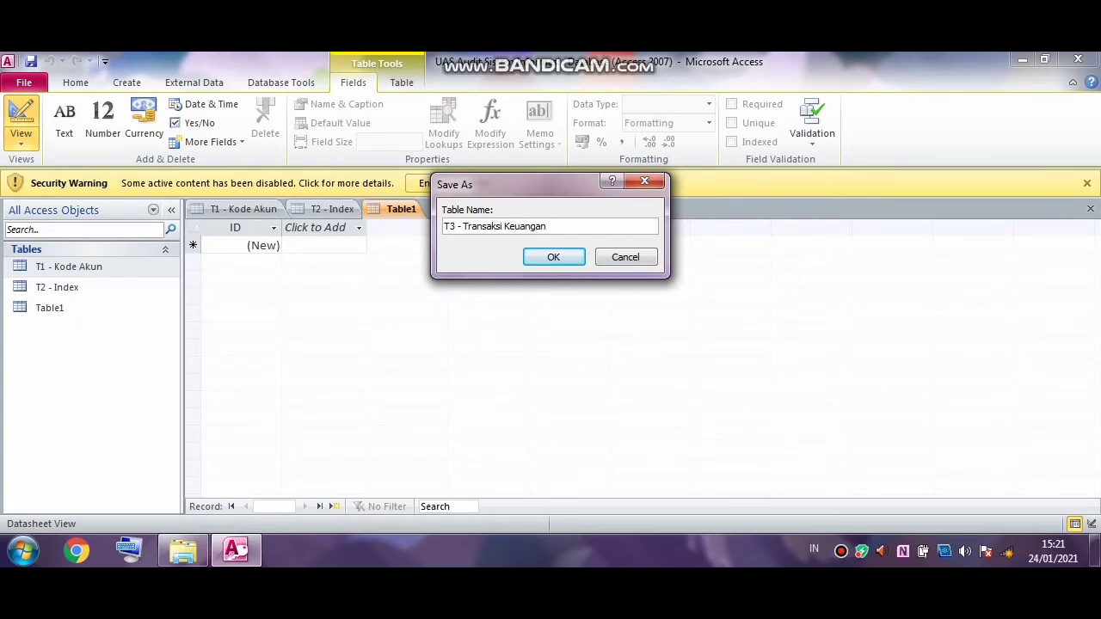
key(Return)
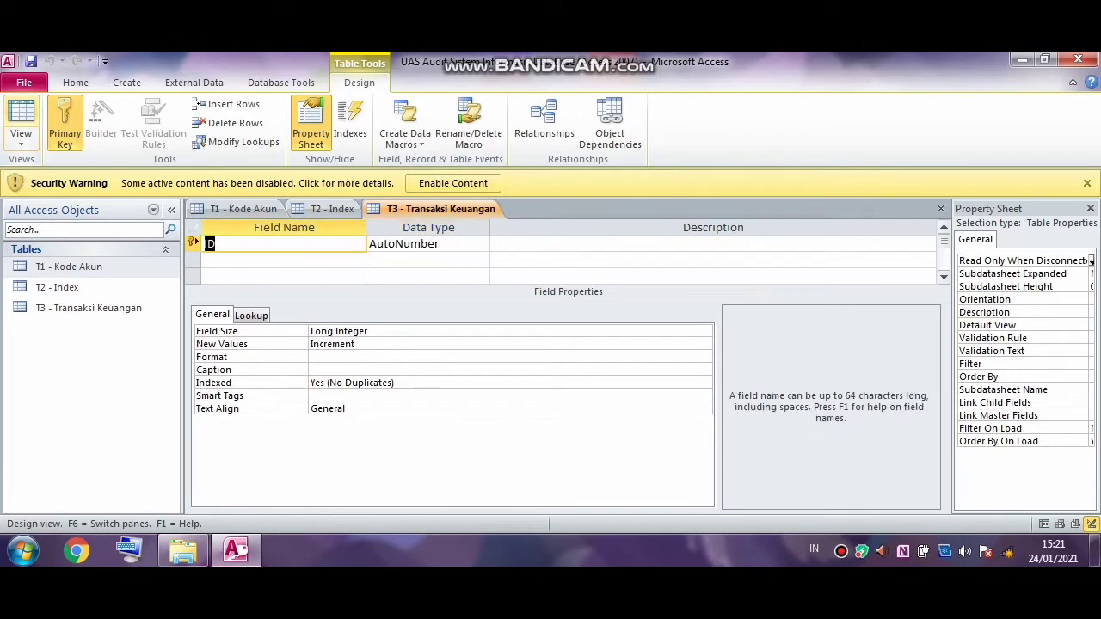
Step: Rename the ID primary key field of T3 - Transaksi Keuangan to "ID Jurnal"
key(Left)
key(F2)
text(Ju)
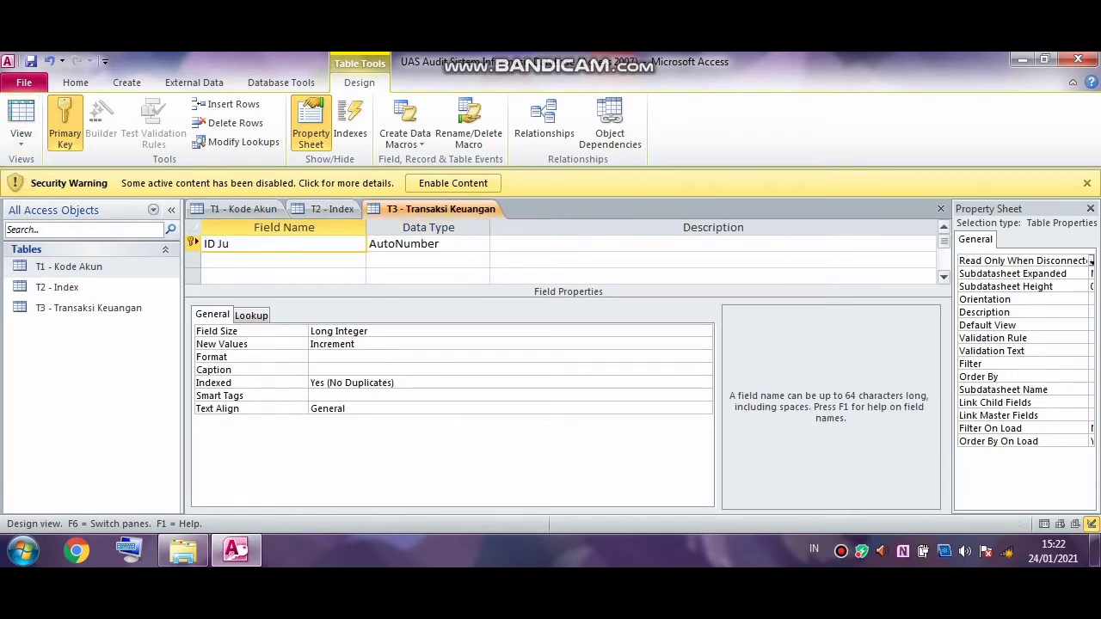
text(rnal)
key(Return)
key(Down)
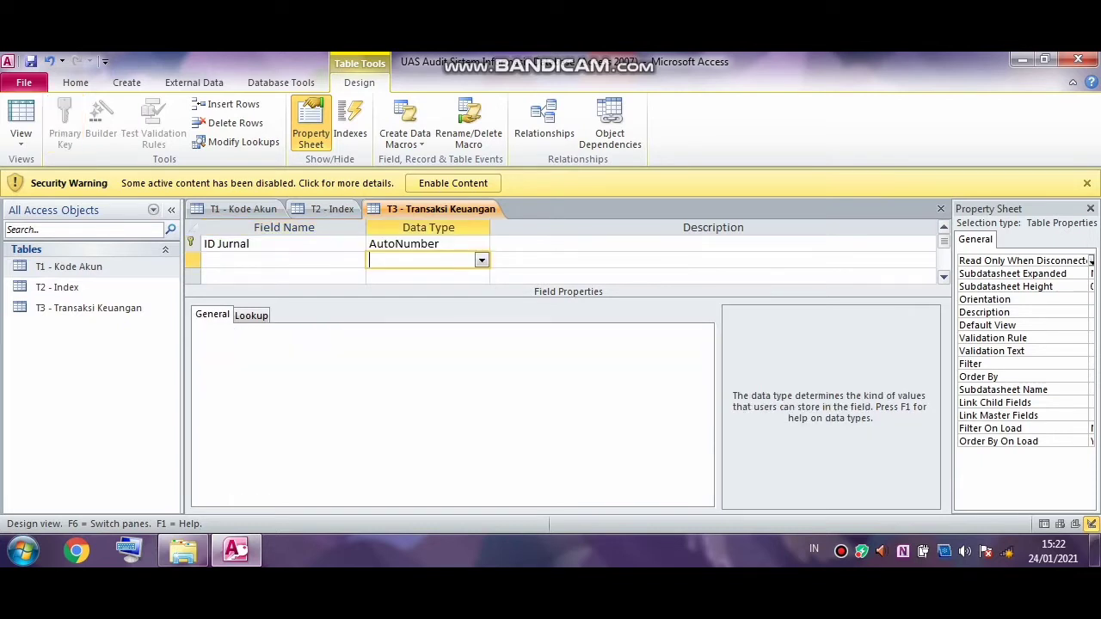
Step: Add a field named "No Transaksi" below ID Jurnal with the Text data type
key(Left)
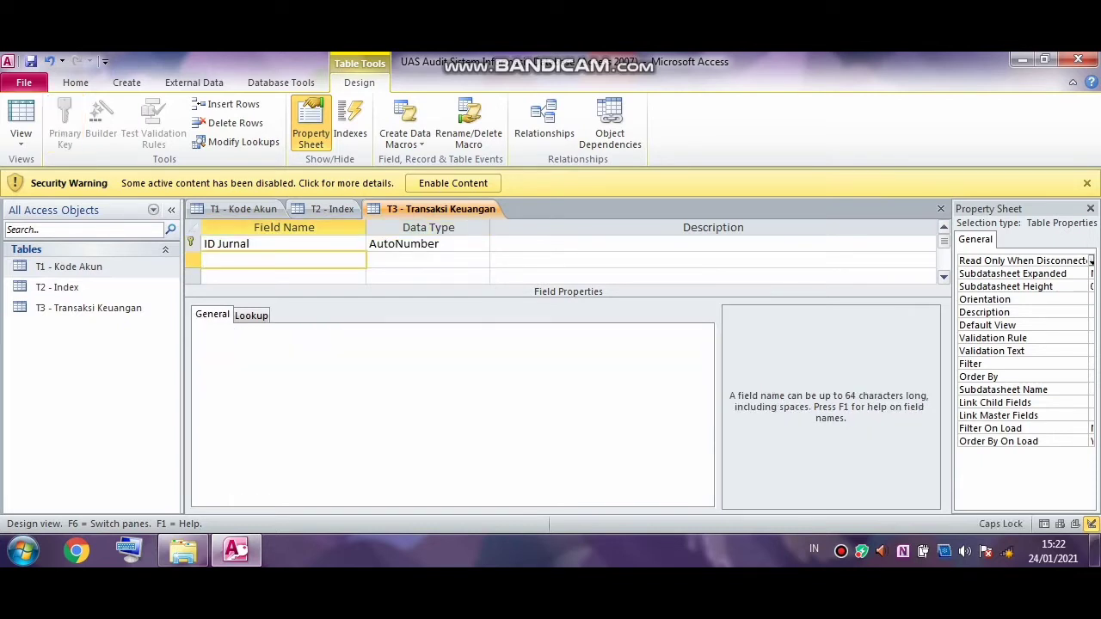
text(No)
key(Caps_Lock)
text(TRANS)
key(BackSpace)
key(BackSpace)
key(BackSpace)
key(BackSpace)
key(Caps_Lock)
text(ransaksi)
key(Tab)
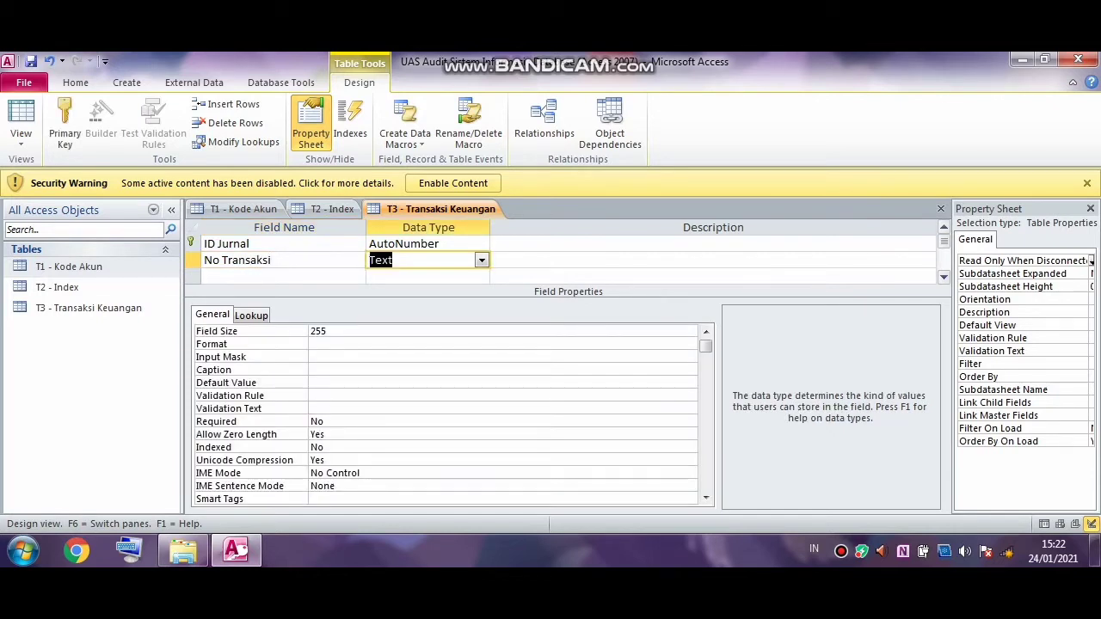
Step: Set the No Transaksi field's size to 50
key(F6)
key(BackSpace)
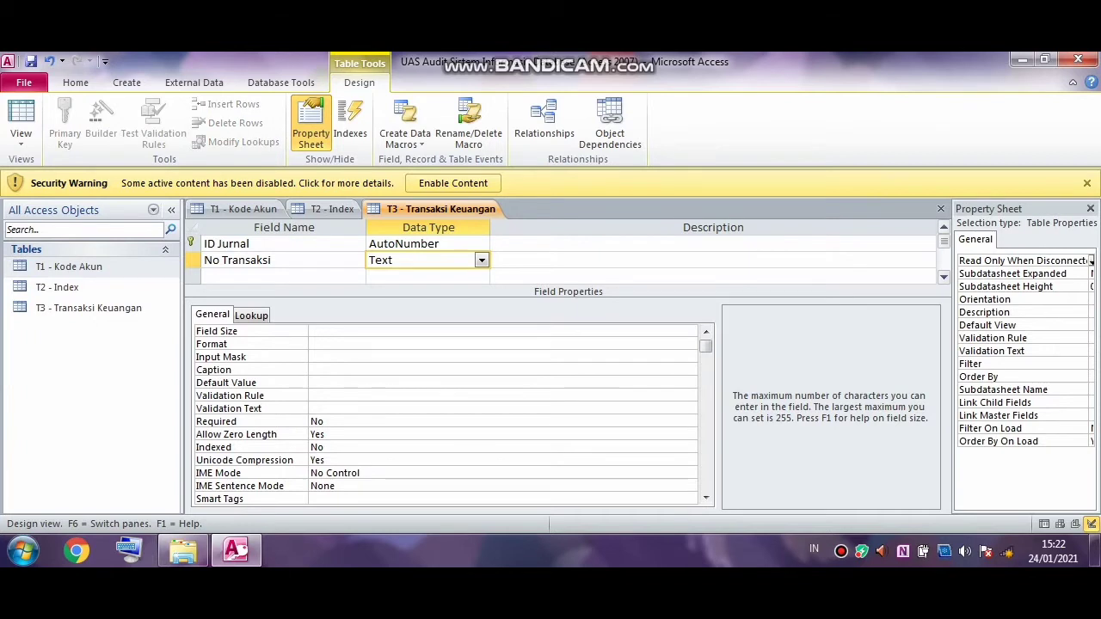
text(50)
key(Return)
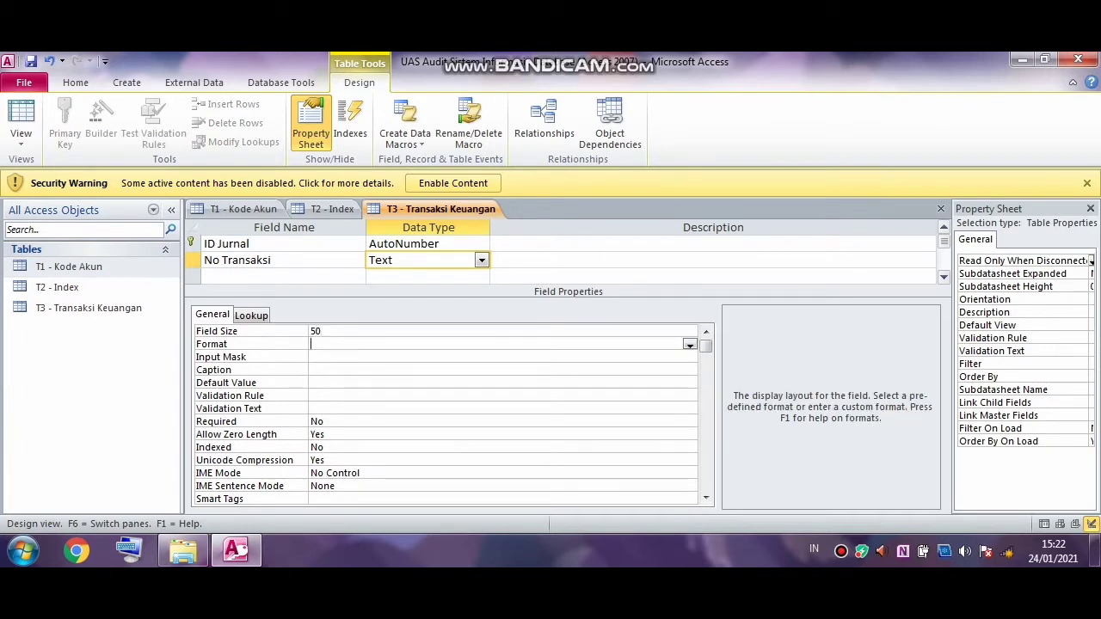
Step: Add a field named "Account Number" below No Transaksi and start the Lookup Wizard as its data type
click(283, 276)
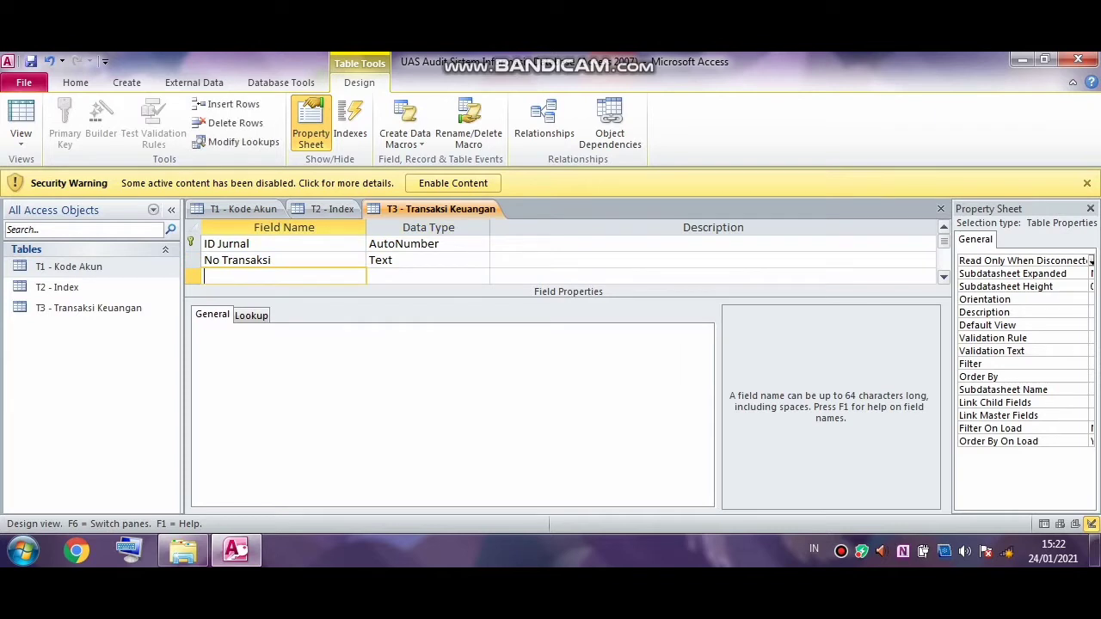
text(Account Number)
key(Tab)
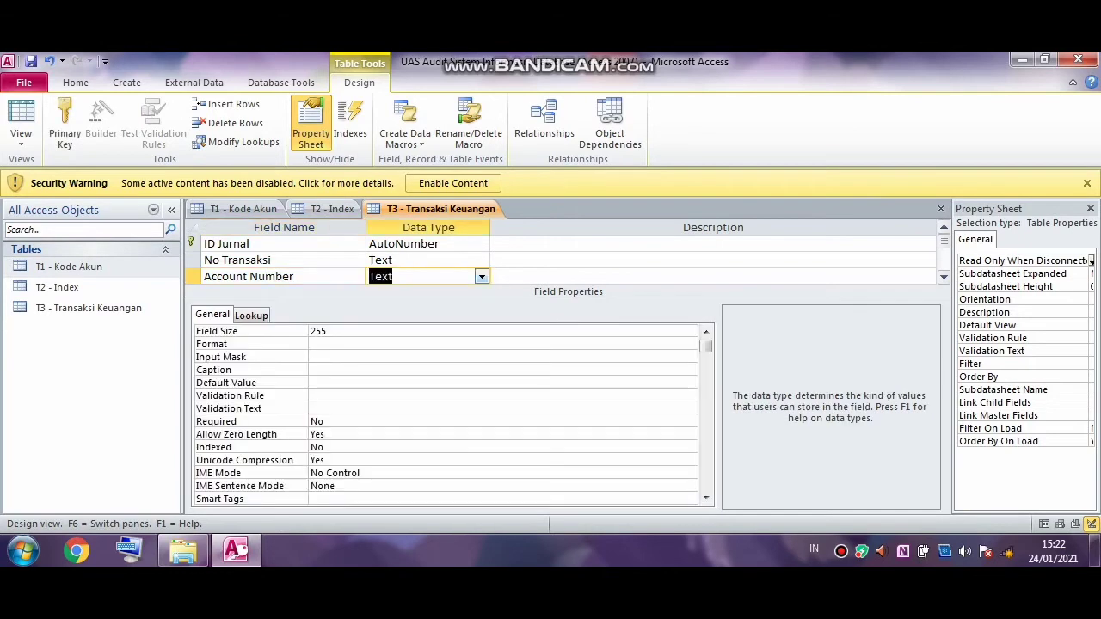
click(482, 277)
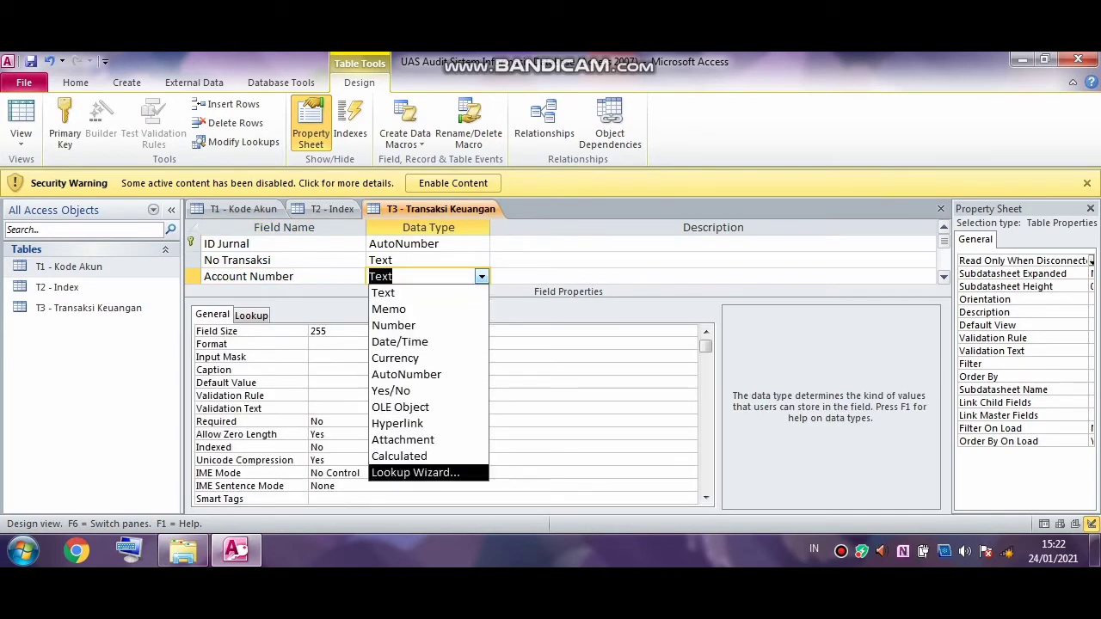
key(Return)
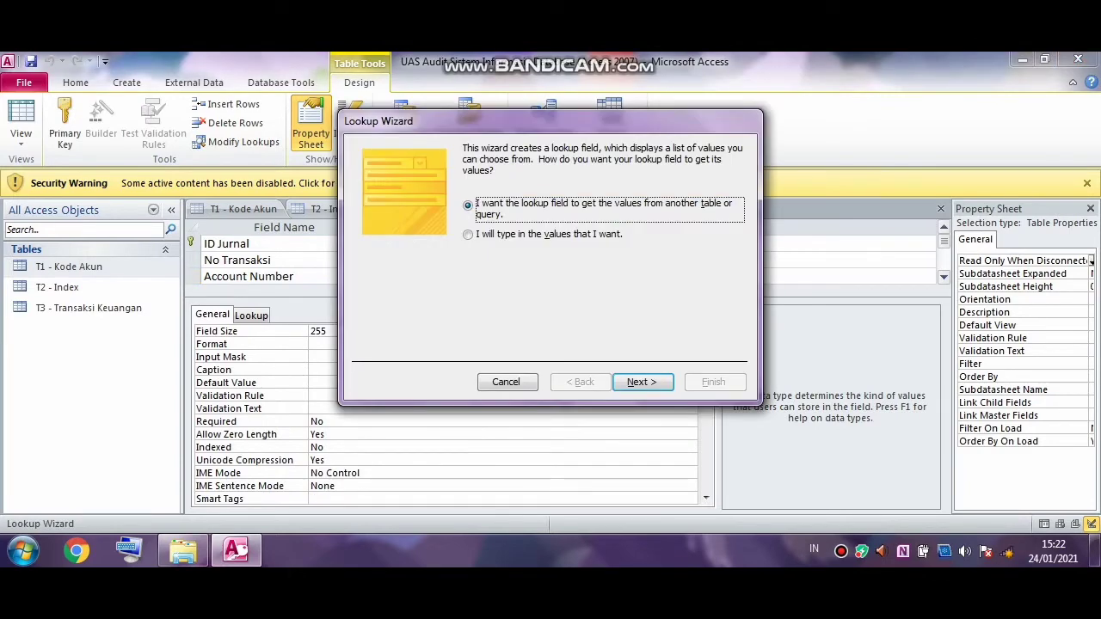
Step: Source the Account Number lookup from table T1 - Kode Akun, including the fields Kode Akun and Nama Akun without a sort order
key(Return)
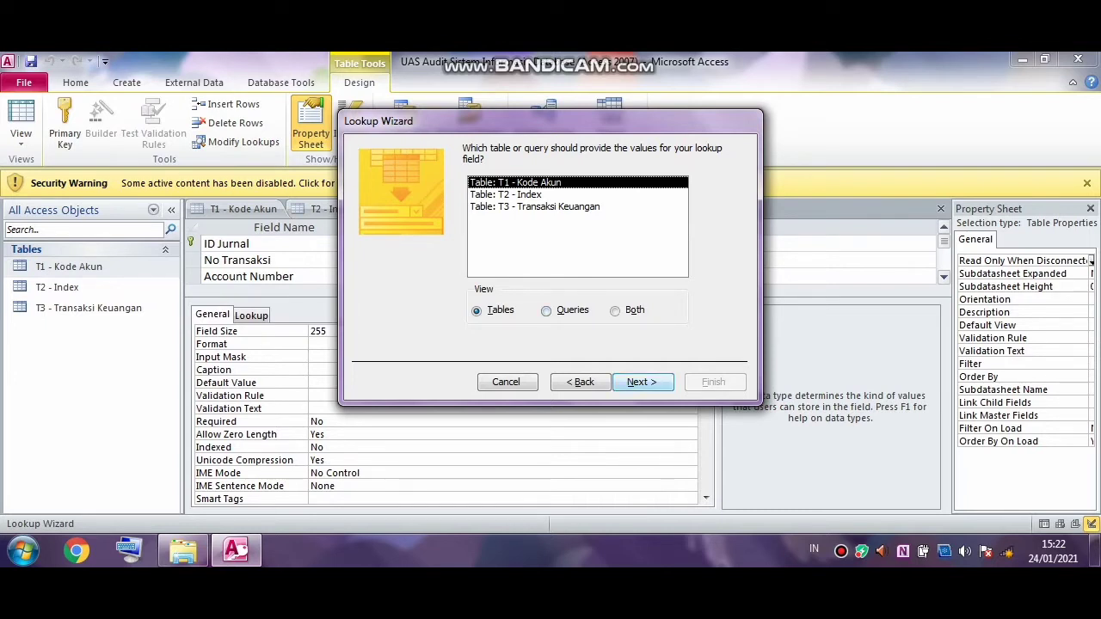
click(642, 382)
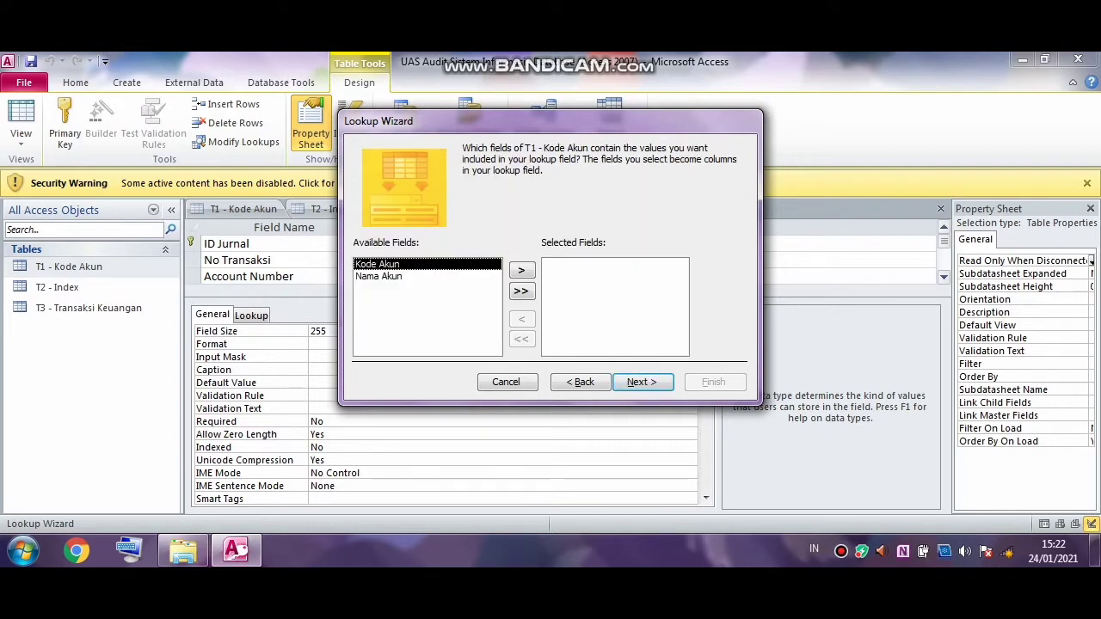
click(520, 291)
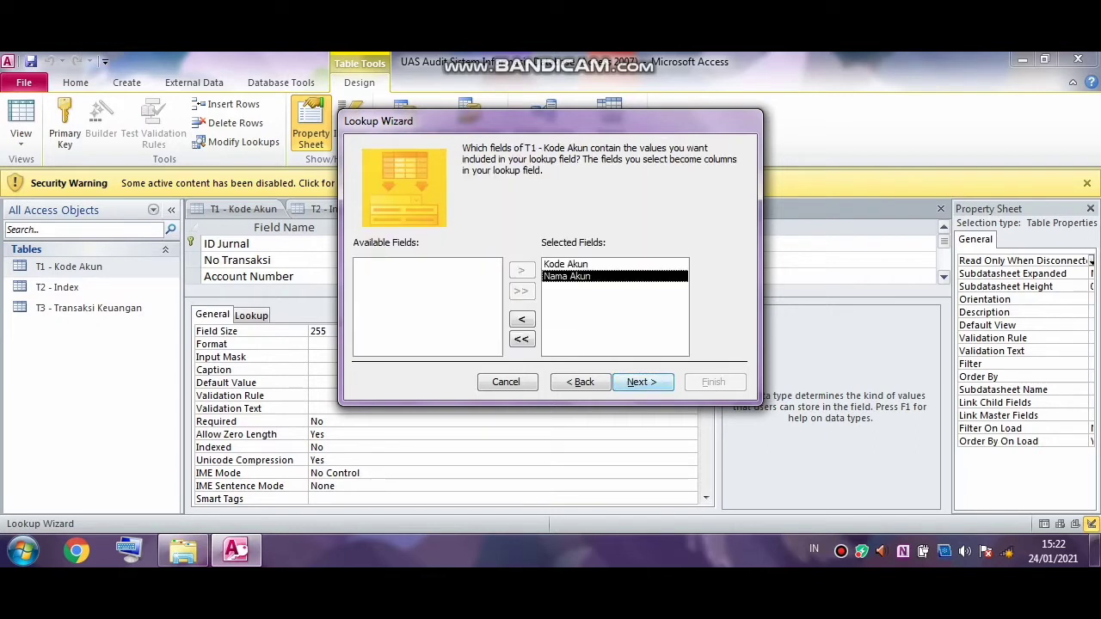
click(643, 382)
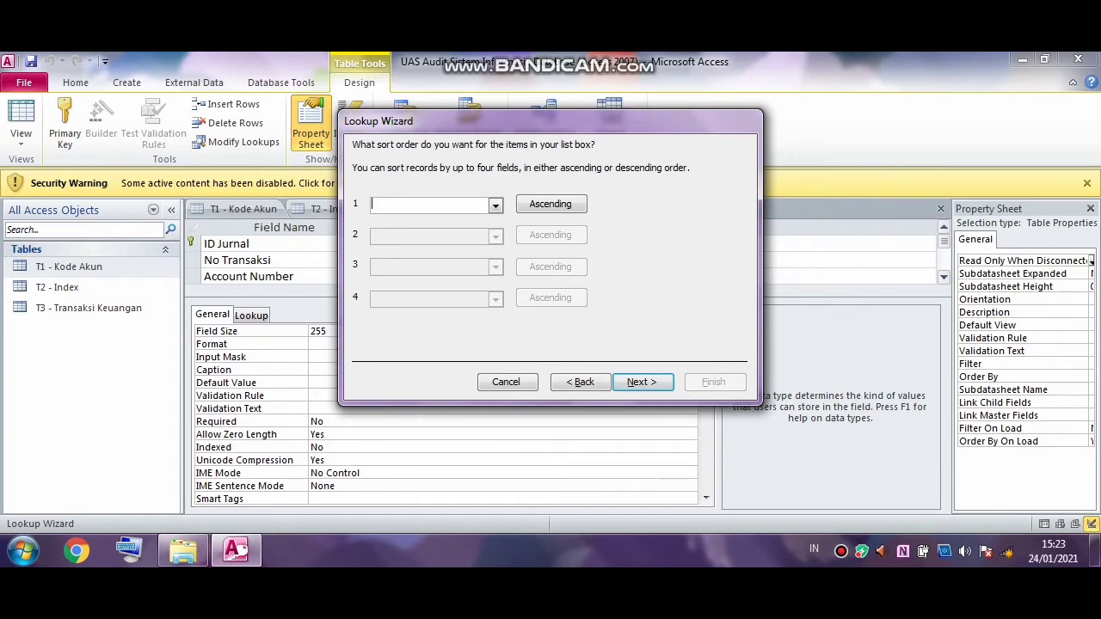
click(643, 382)
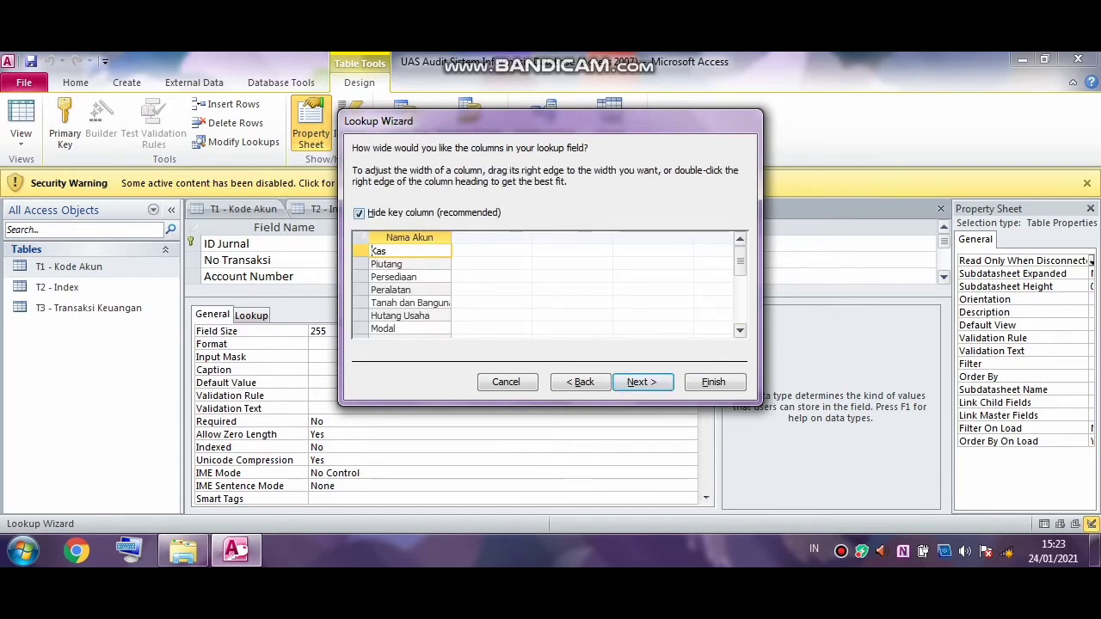
Step: Show the key column in the Account Number lookup, narrow the Kode Akun column and widen Nama Akun to fit its entries
click(359, 213)
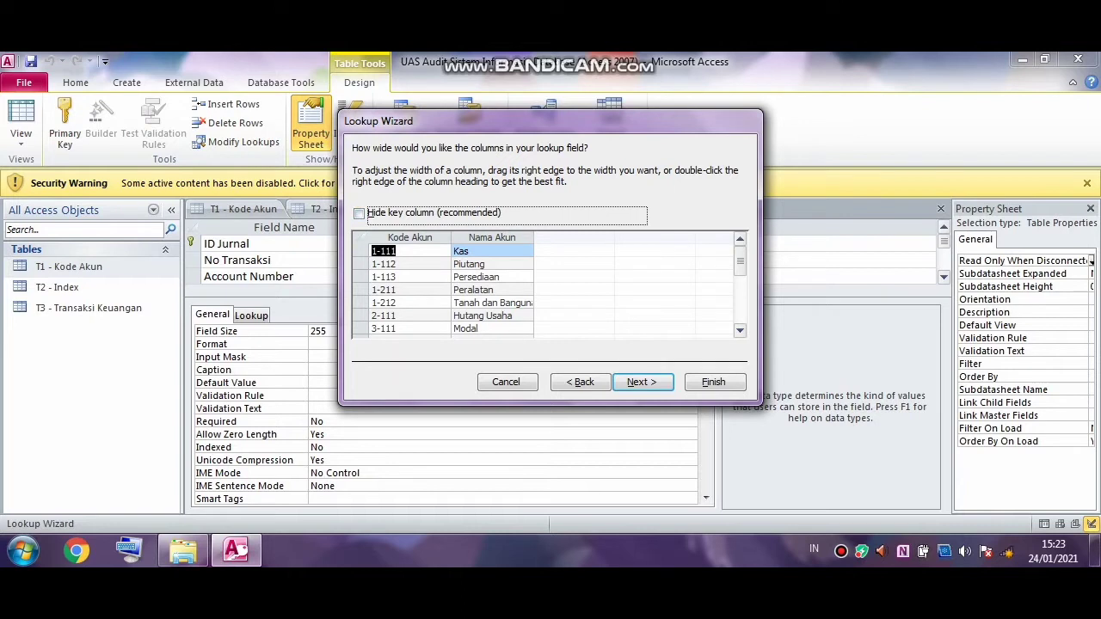
drag(452, 237, 440, 237)
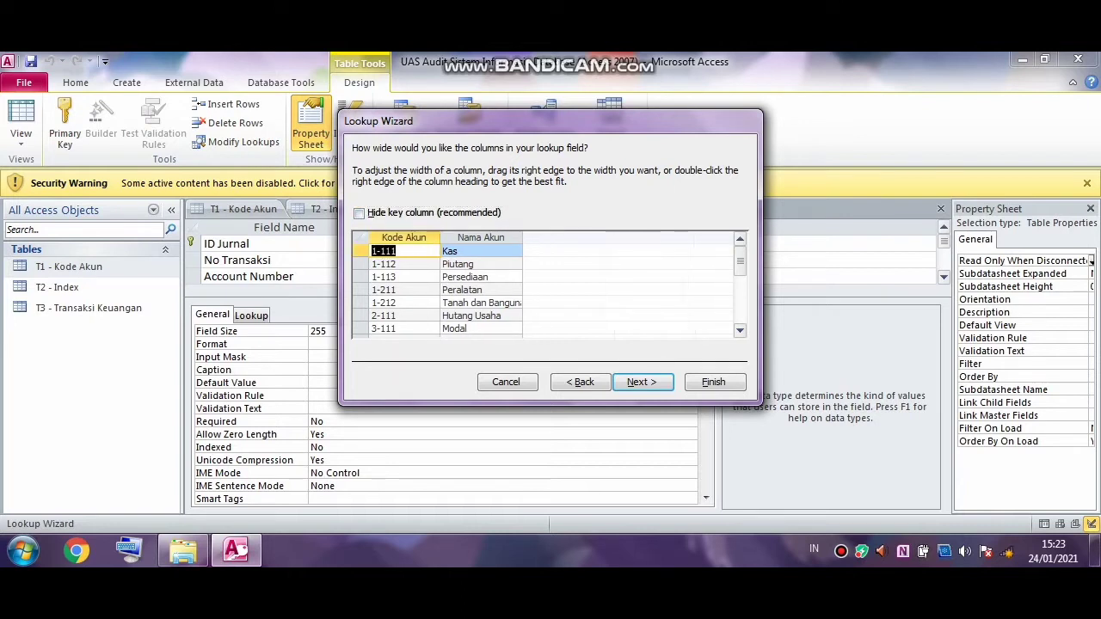
drag(522, 238, 550, 237)
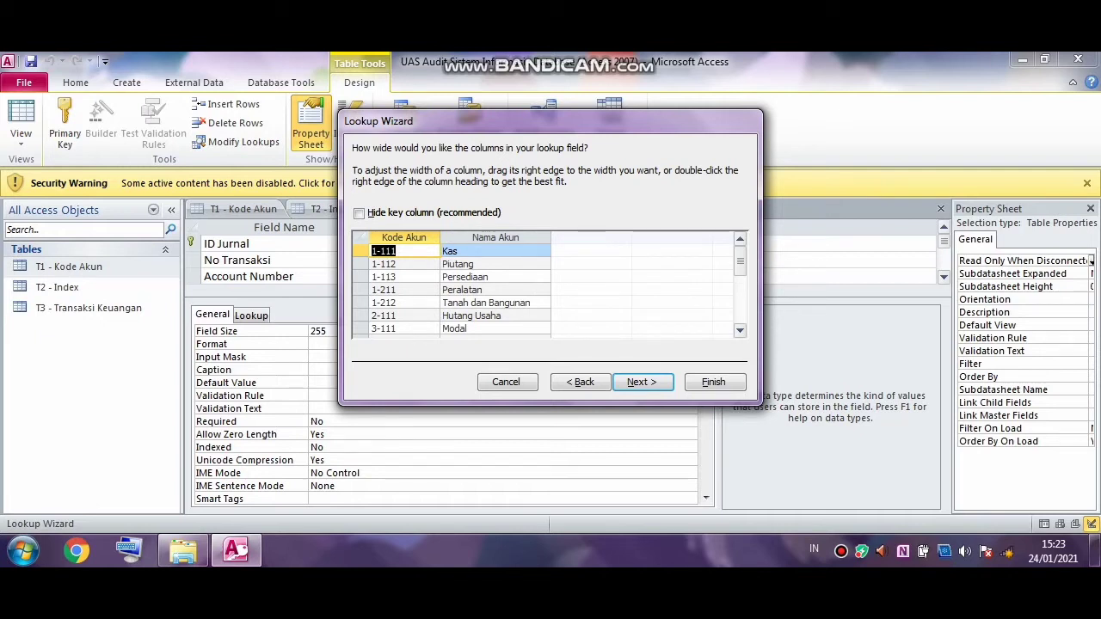
drag(550, 238, 588, 237)
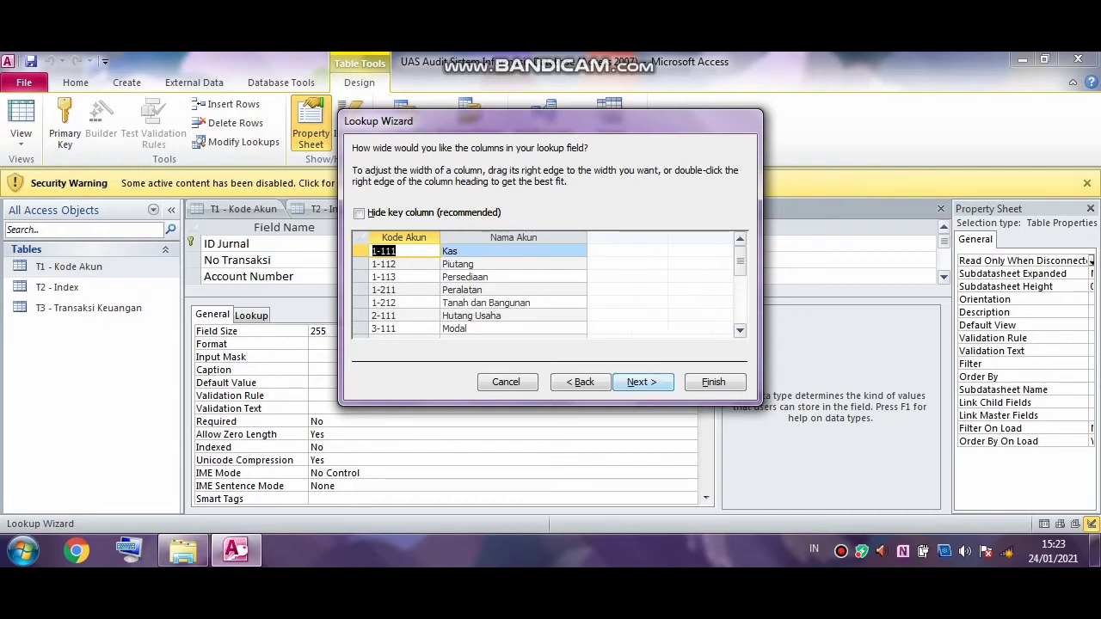
click(641, 381)
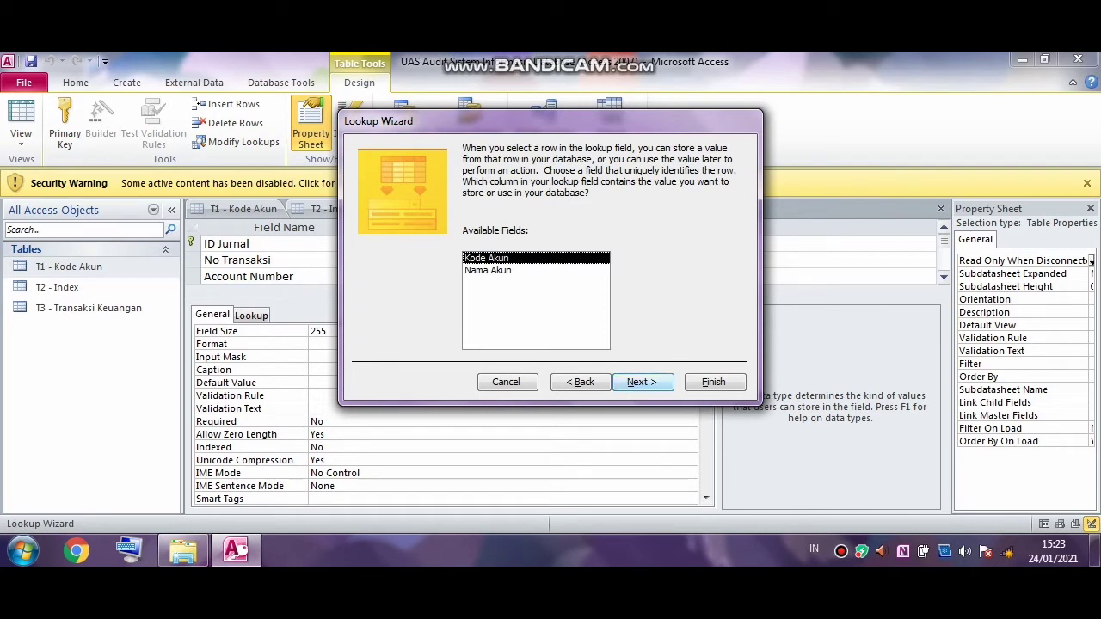
Step: Store the Kode Akun value, keep the label Account Number, and finish the lookup by saving the table
click(641, 382)
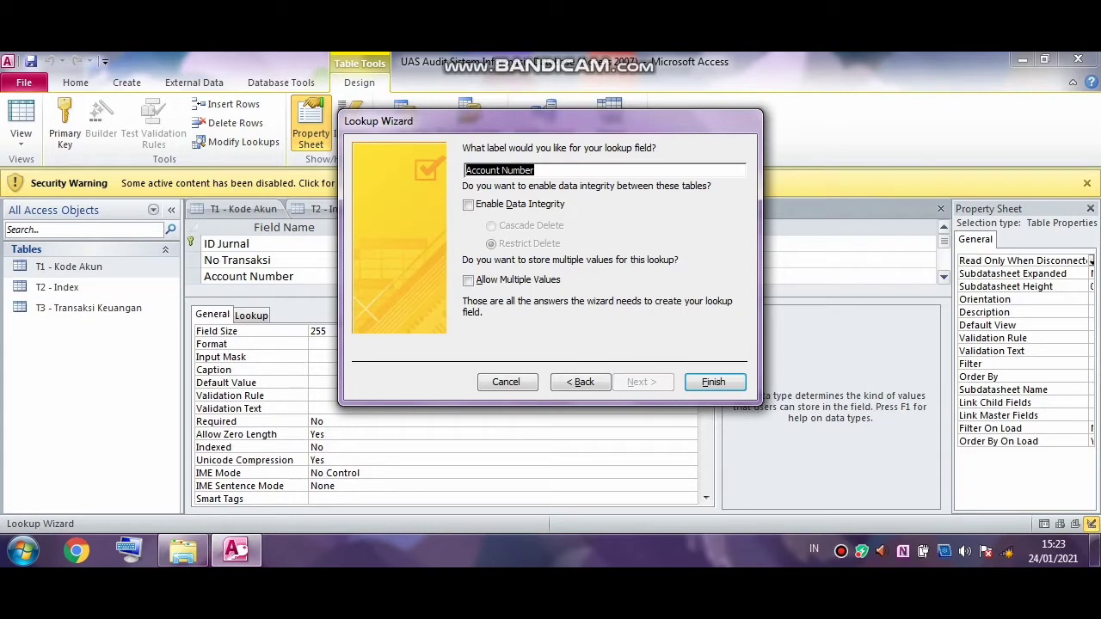
click(712, 382)
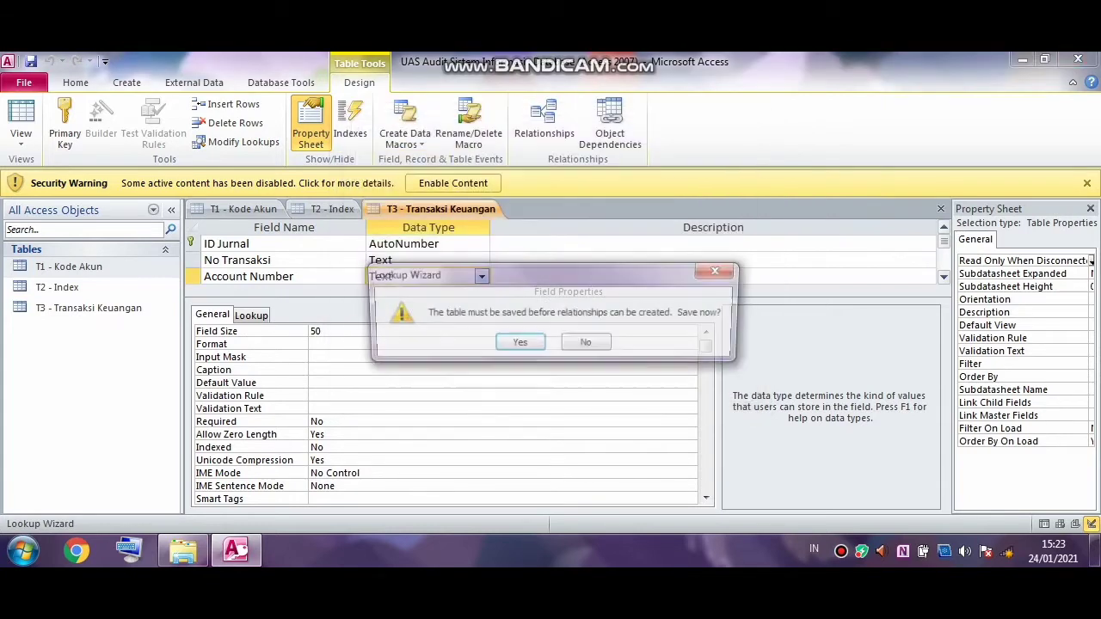
click(519, 344)
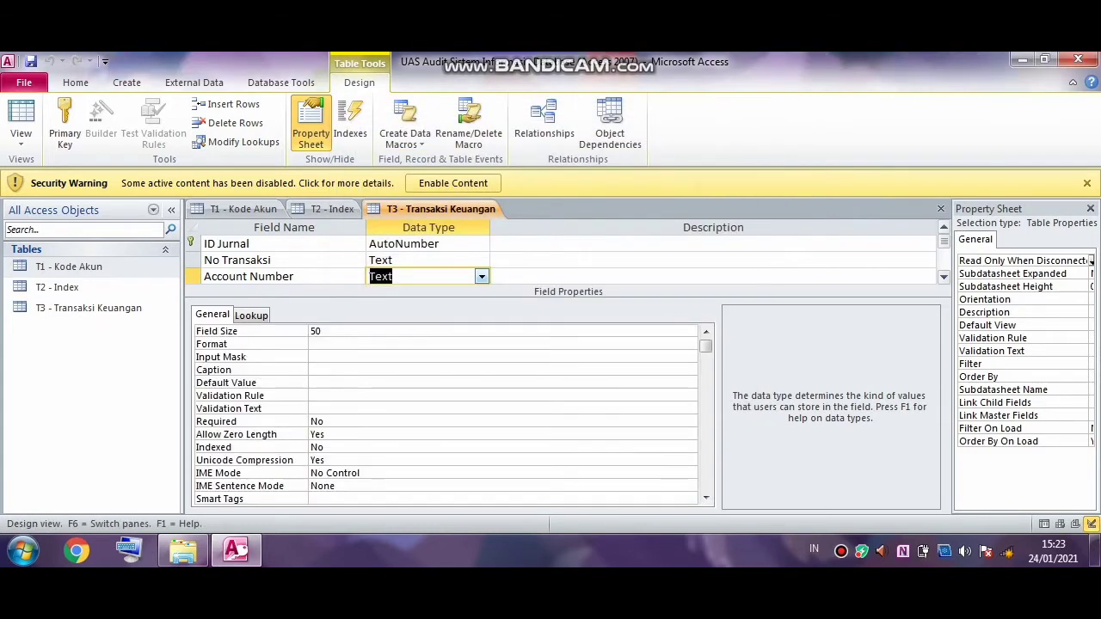
Step: Add a field named "Index" below Account Number and start the Lookup Wizard as its data type
key(Down)
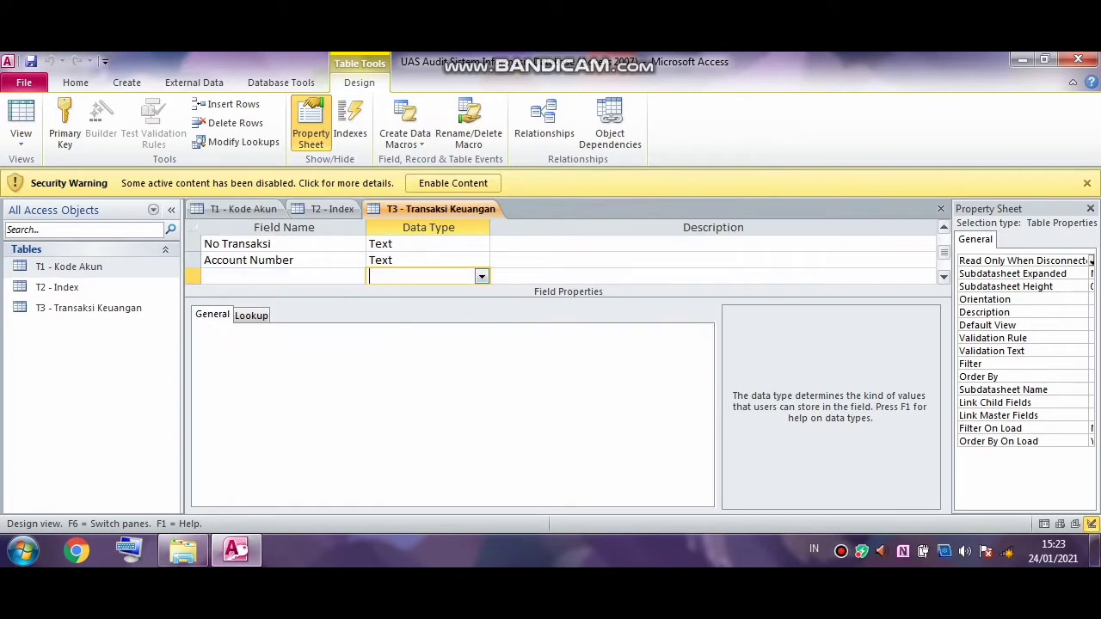
key(Left)
key(Caps_Lock)
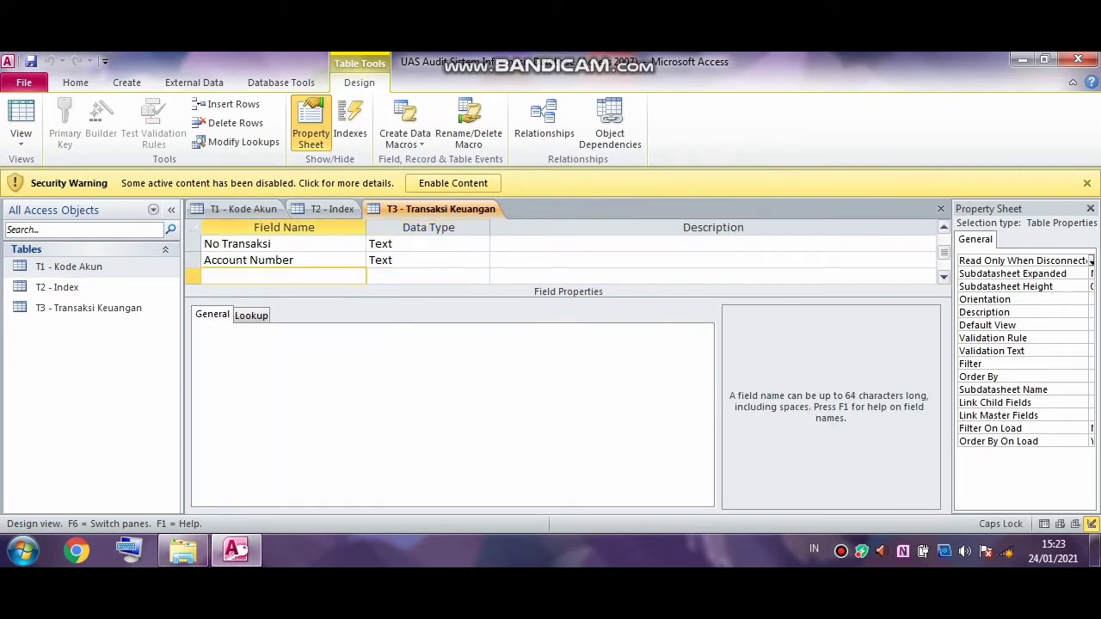
key(Caps_Lock)
key(Caps_Lock)
key(Caps_Lock)
text(Index)
key(Tab)
key(alt+Down)
key(Down)
key(Down)
key(Down)
key(Down)
key(Down)
key(Down)
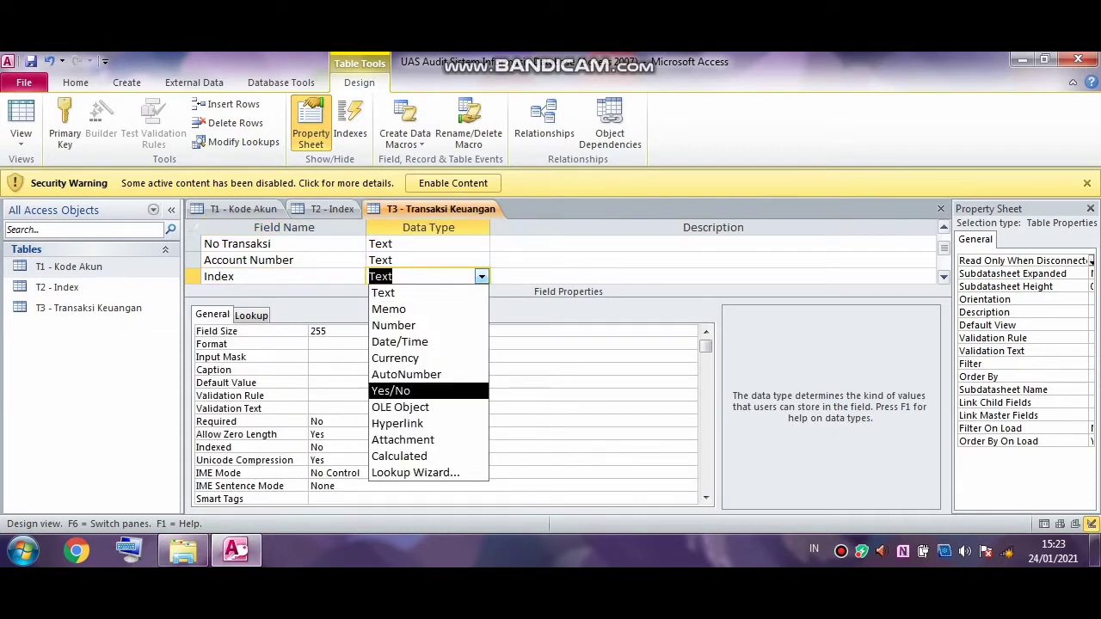
key(Down)
key(Down)
key(Down)
key(Down)
key(Down)
key(Return)
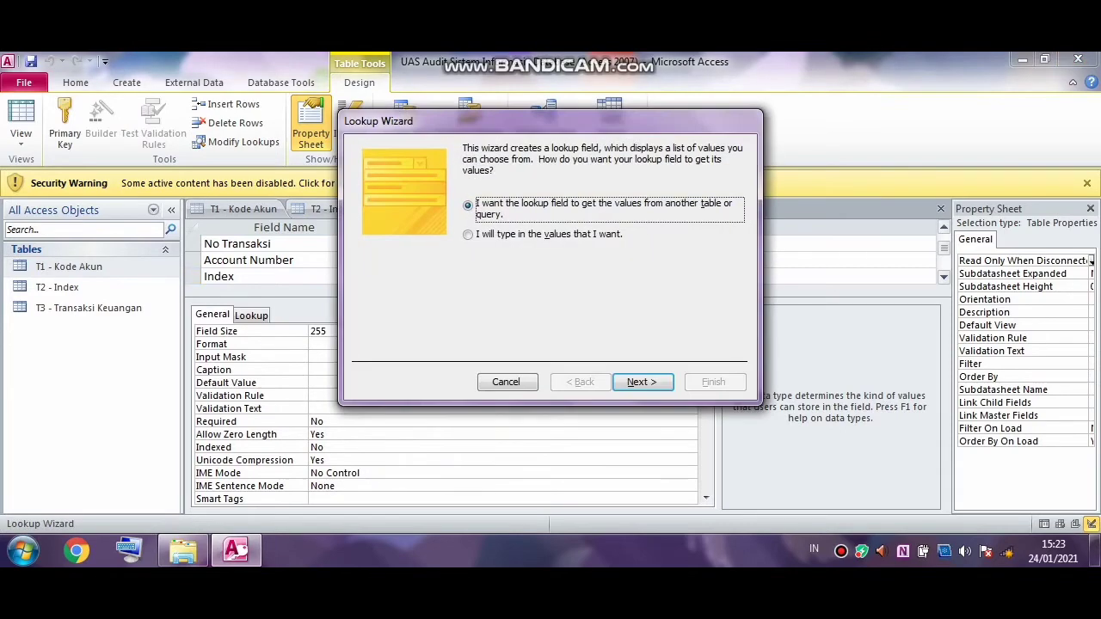
Step: Source the Index lookup from table T2 - Index, including the fields Index and Keterangan Index without a sort order
key(Return)
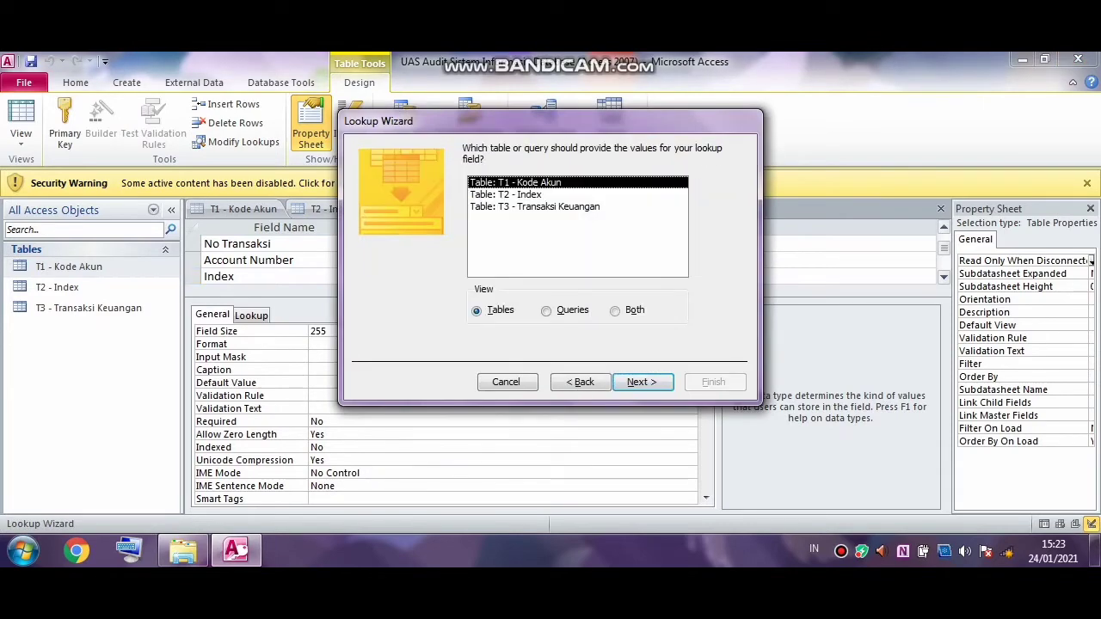
key(Down)
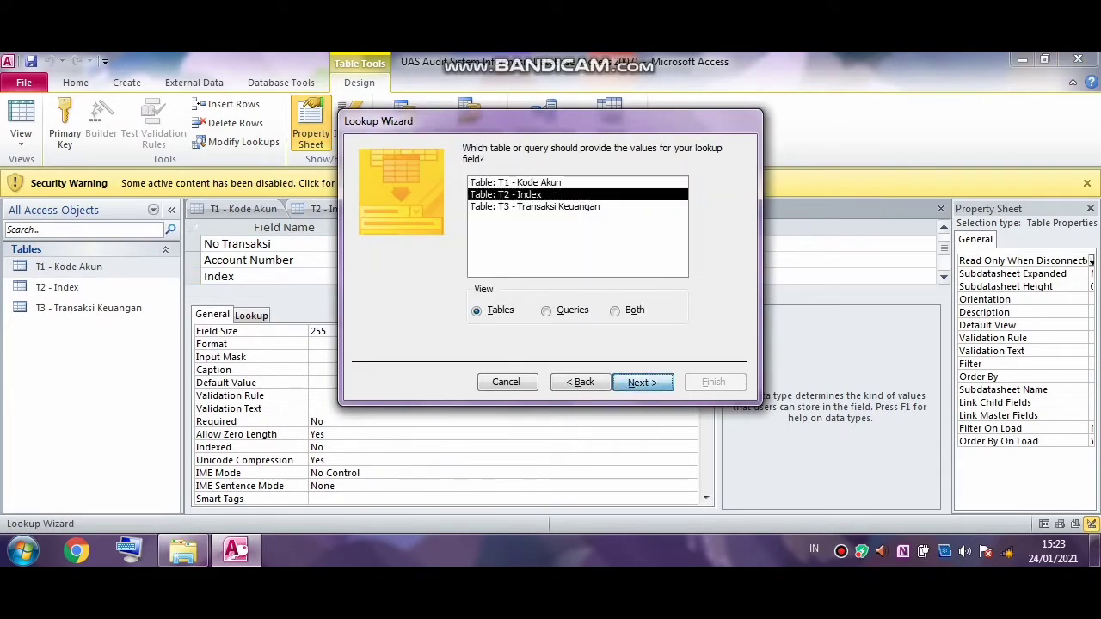
key(Return)
key(Return)
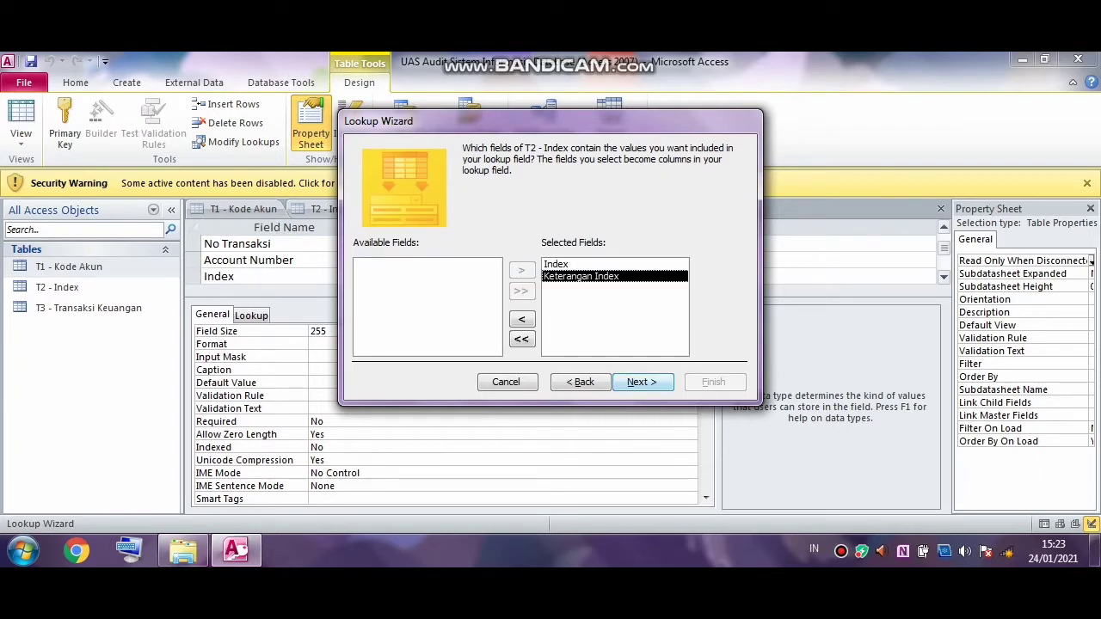
key(Return)
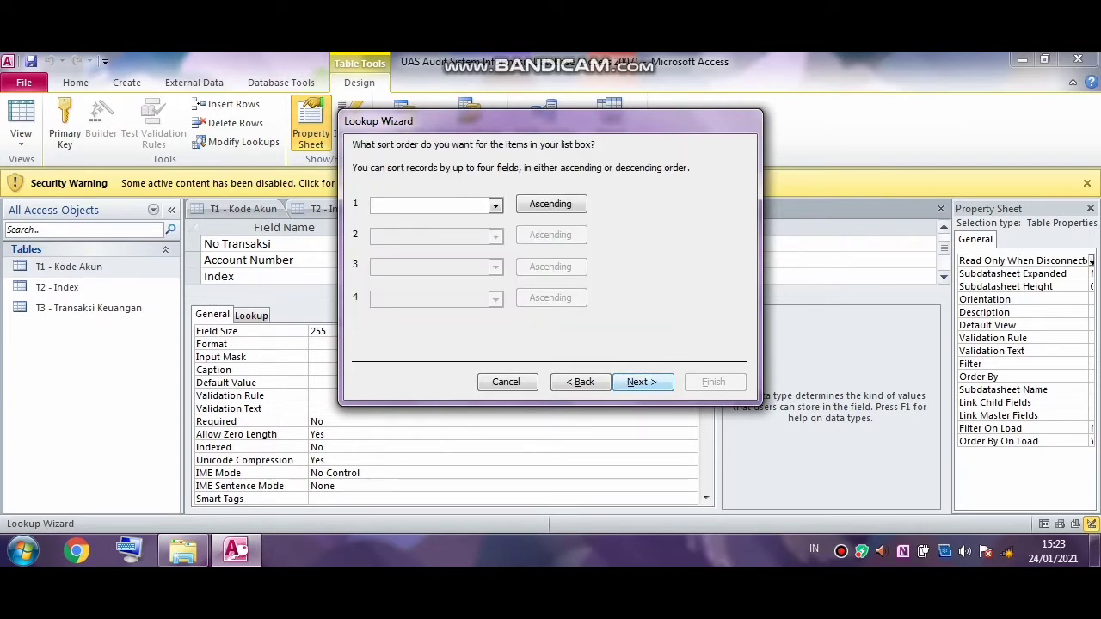
key(Return)
Step: Show the key column in the Index lookup, widen Keterangan Index to fit its entries and narrow the Index column
key(alt+h)
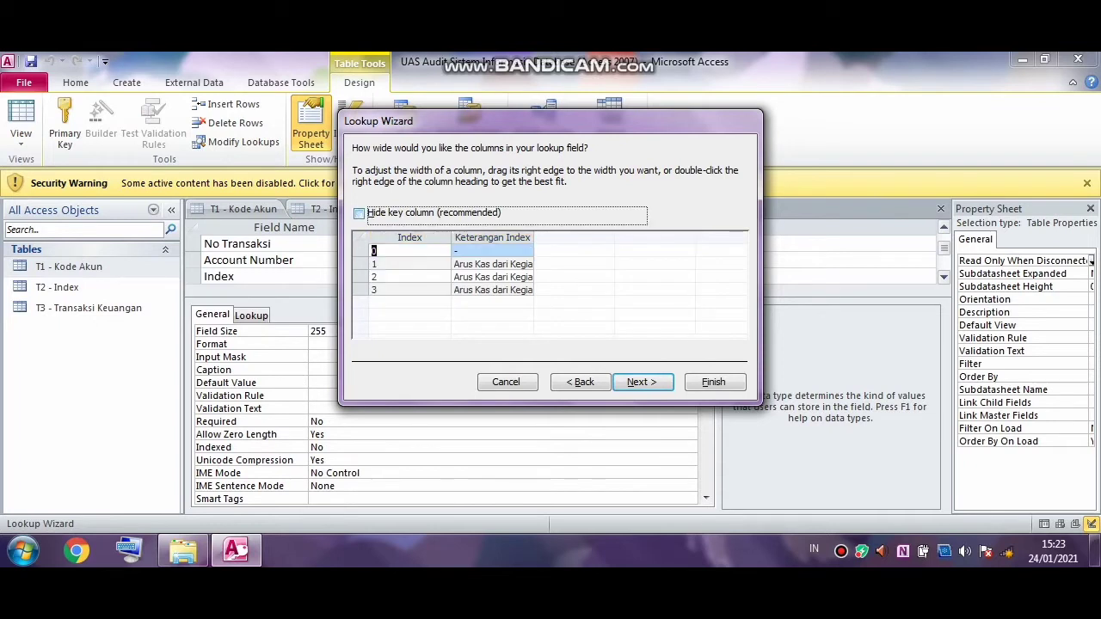
drag(534, 237, 613, 237)
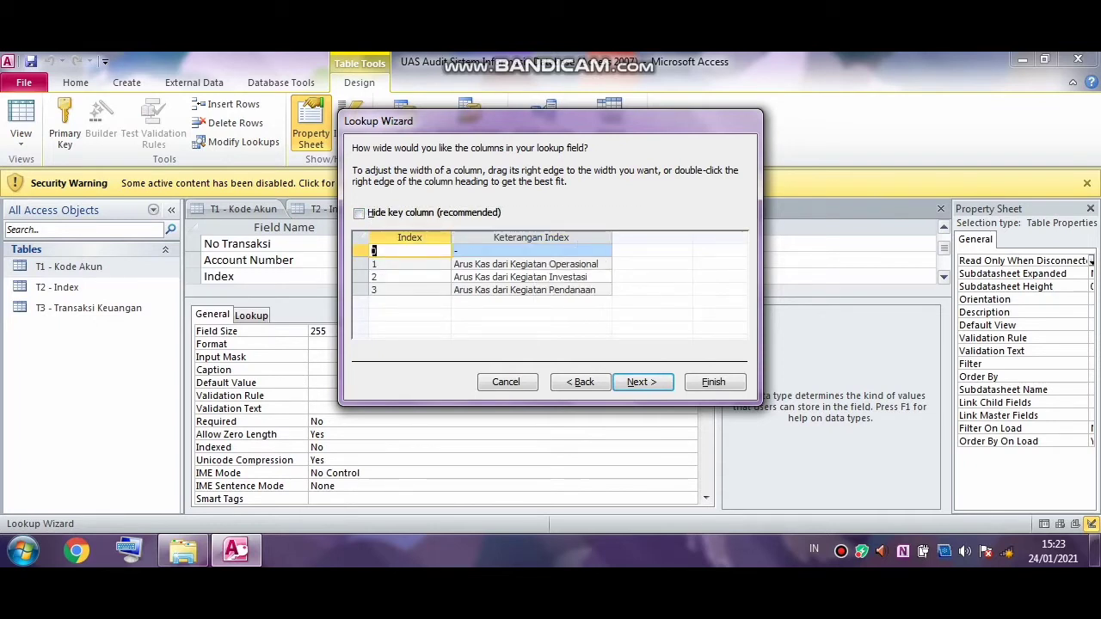
drag(451, 237, 420, 237)
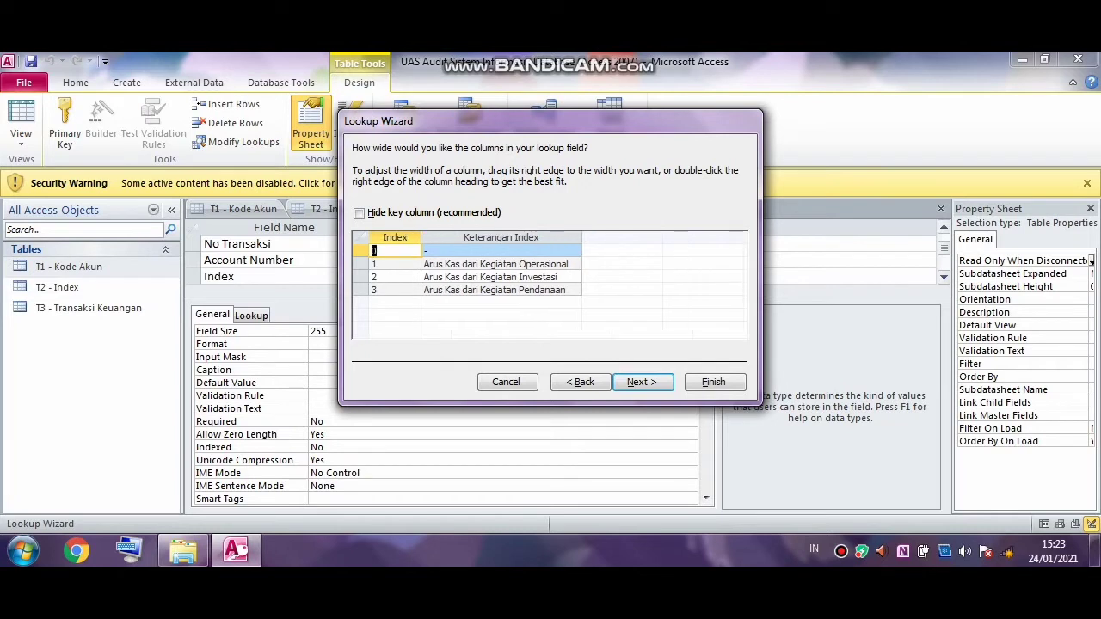
click(642, 382)
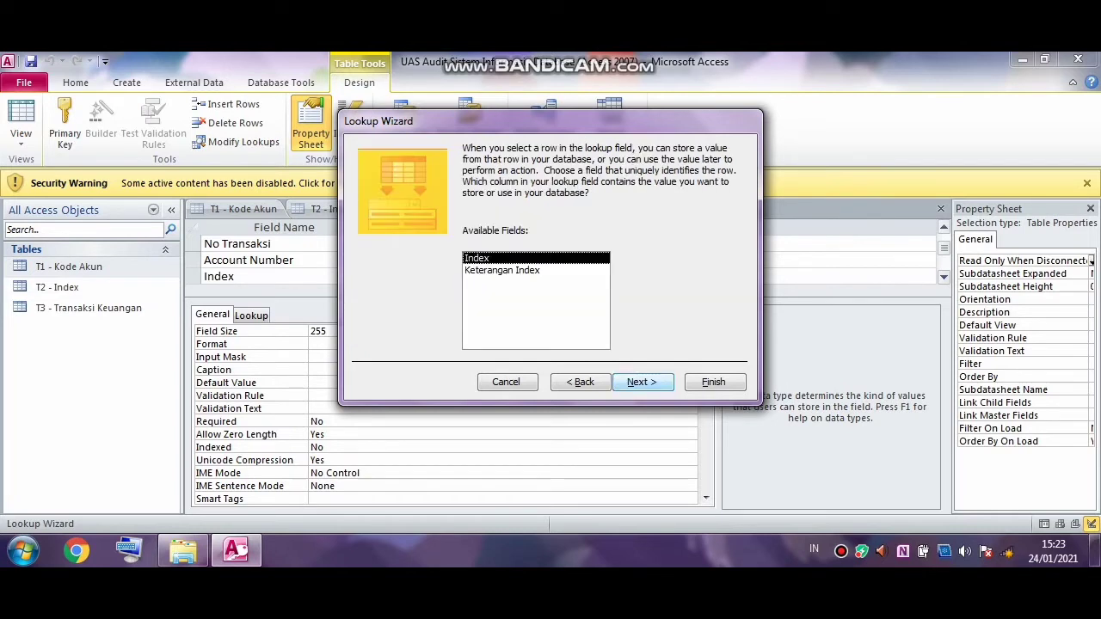
Step: Store the Index value, keep the label Index, and finish the lookup by saving the table
click(642, 382)
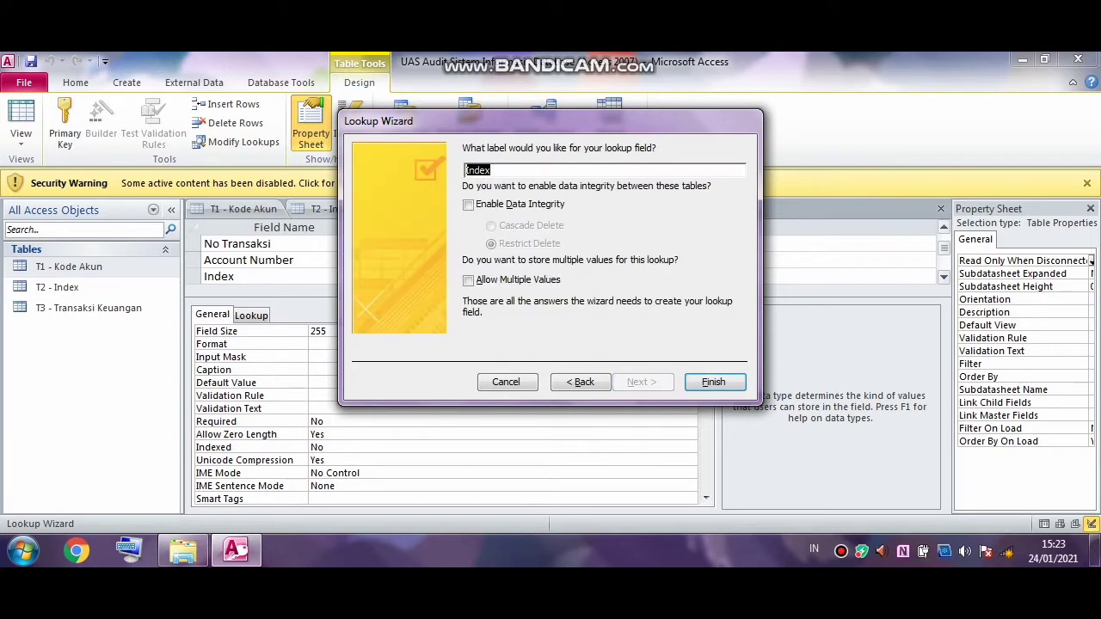
click(713, 382)
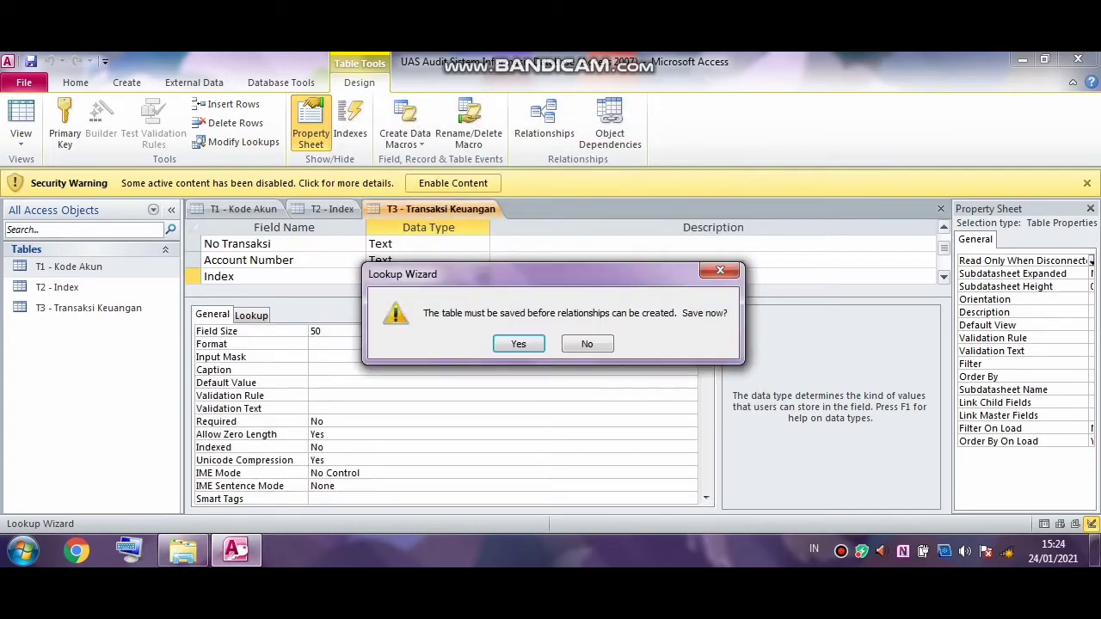
key(Return)
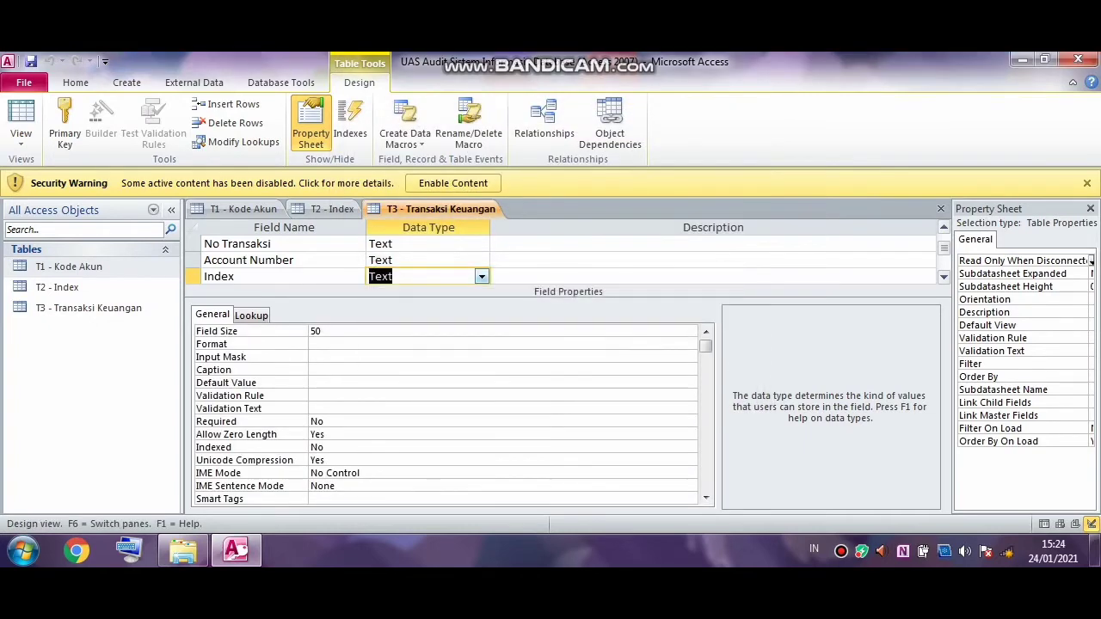
Step: Add a field named "Debet" below Index with the Currency data type
key(Down)
key(Left)
key(Caps_Lock)
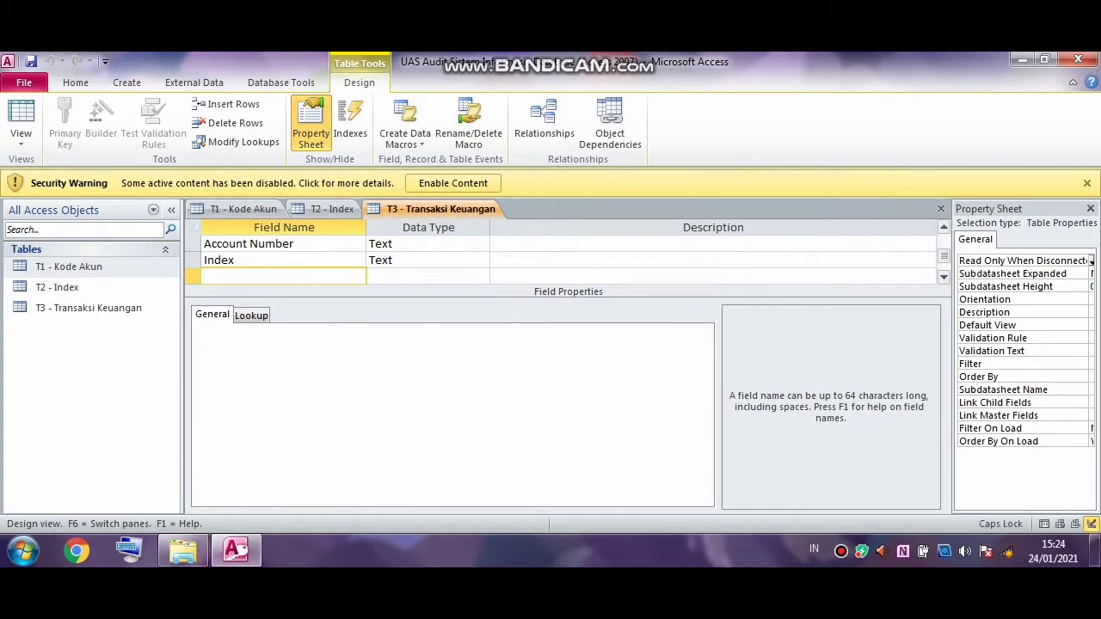
text(D)
key(Caps_Lock)
text(ebet)
key(Tab)
click(482, 276)
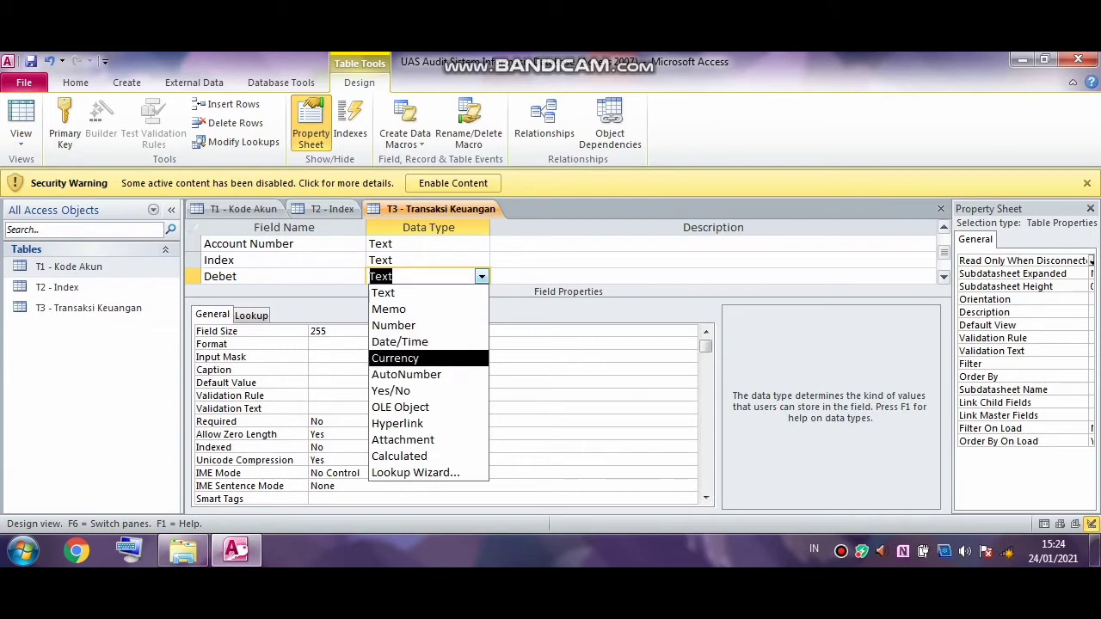
key(Return)
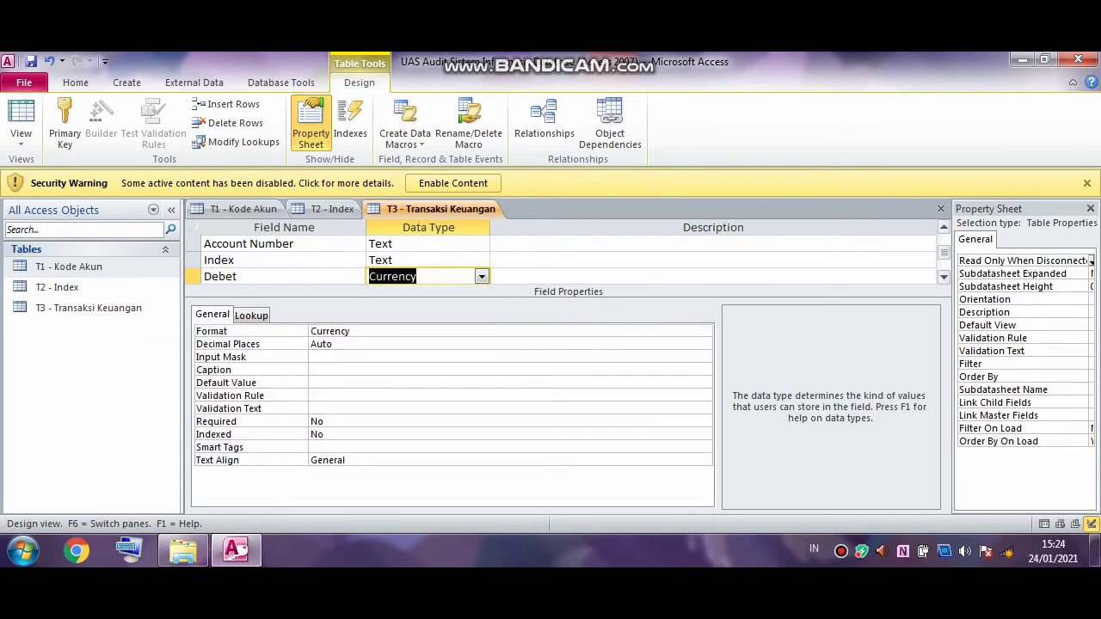
Step: Add a field named "Kredit" below Debet with the Currency data type
key(Down)
key(Left)
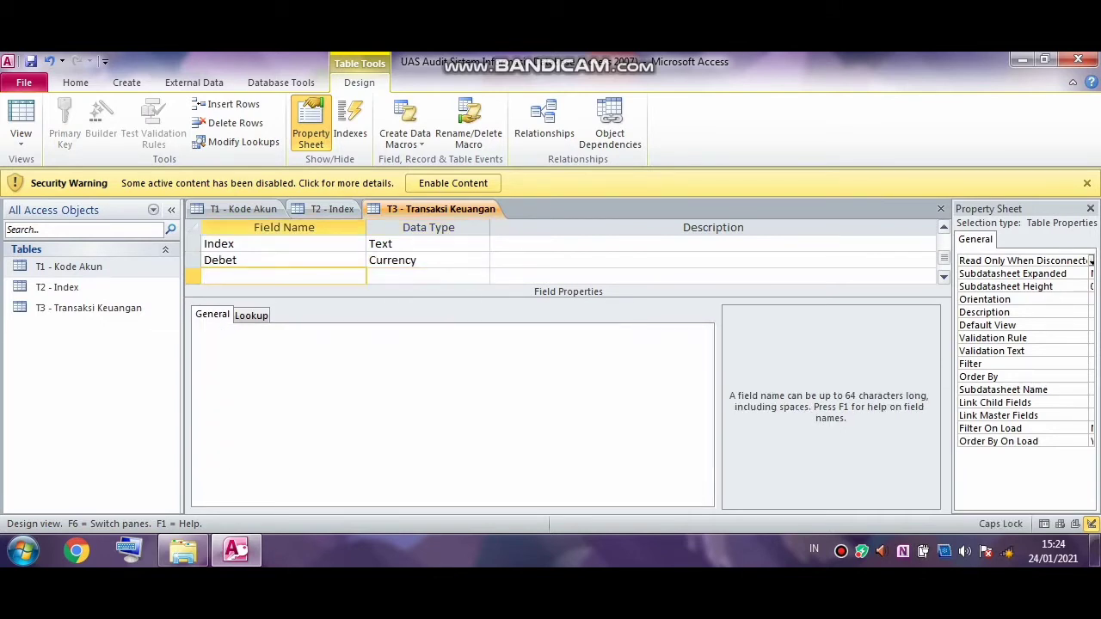
text(Kredit)
key(Tab)
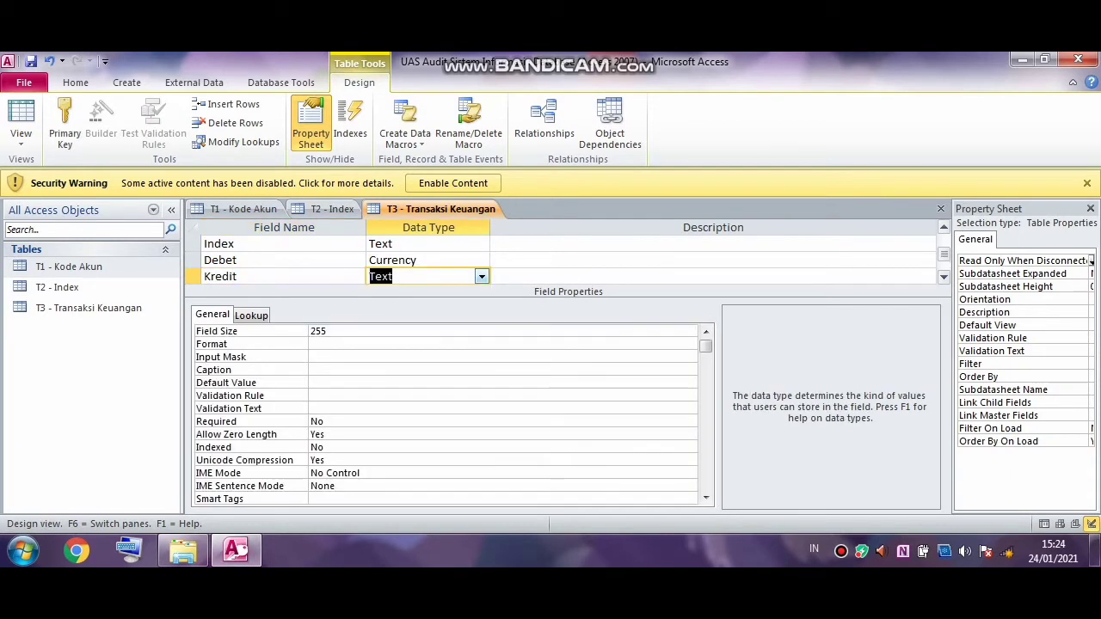
key(alt+Down)
key(Down)
key(Down)
key(Down)
key(Down)
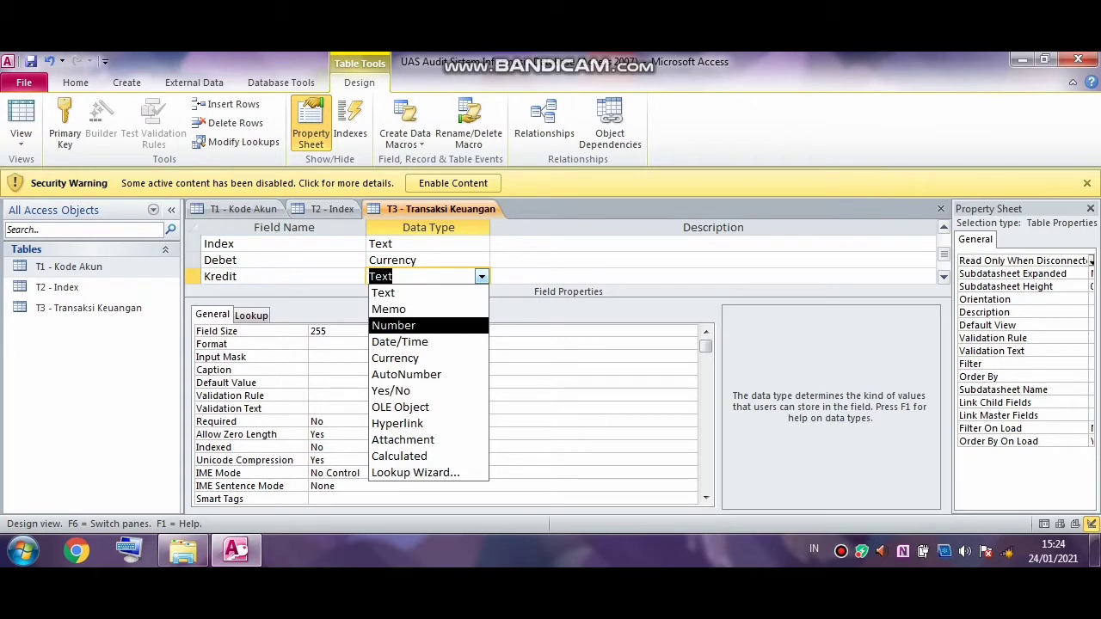
key(Return)
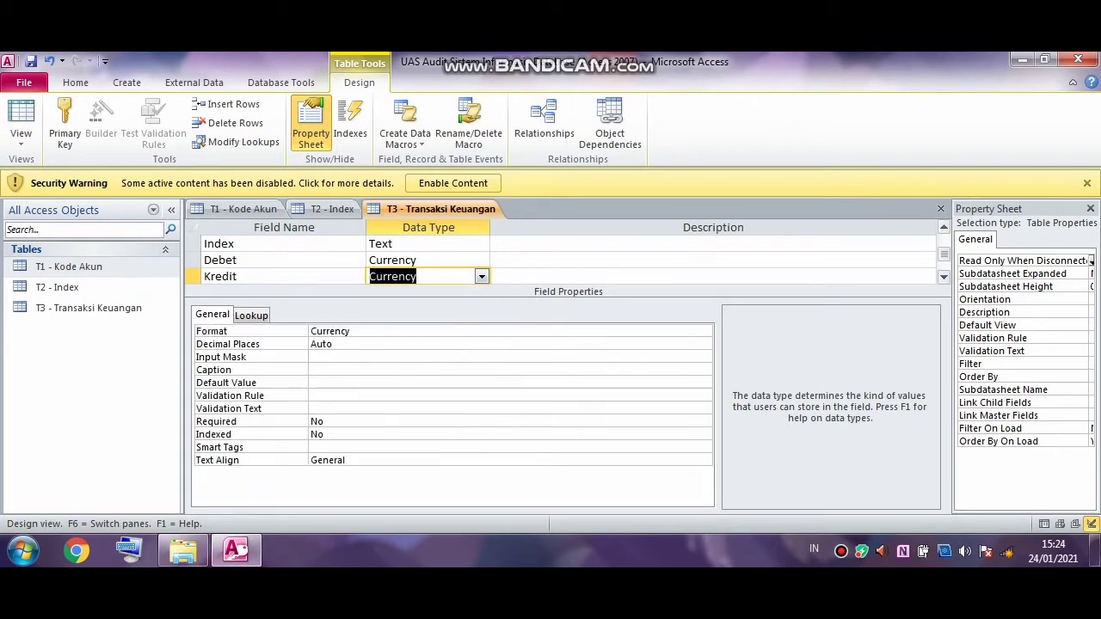
Step: Save the T3 - Transaksi Keuangan design and show the table in Datasheet view
click(20, 116)
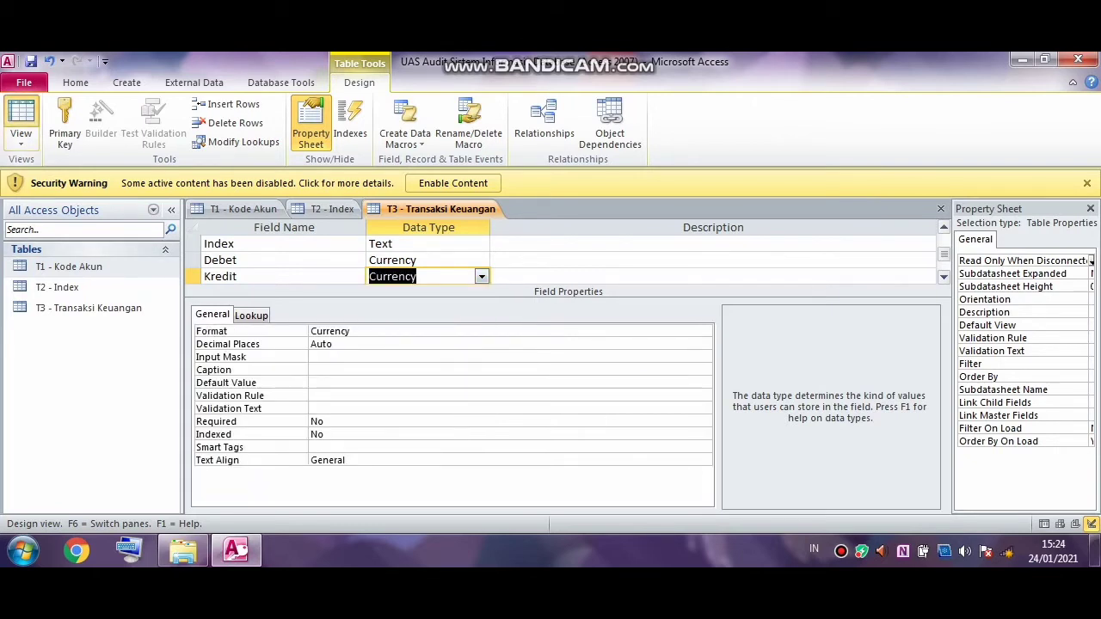
key(Return)
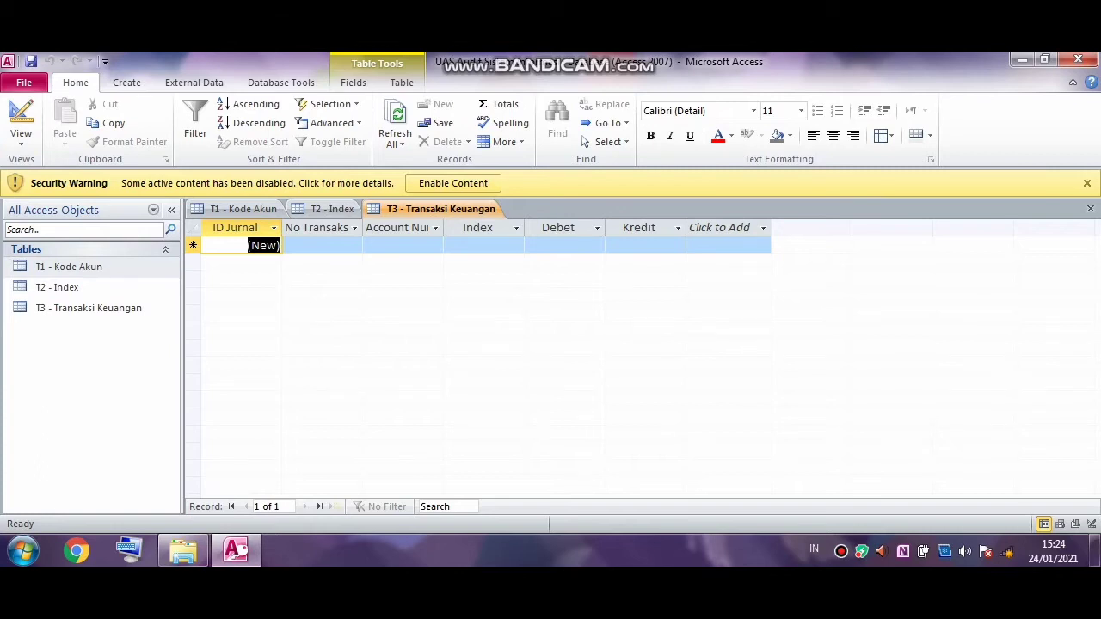
click(354, 228)
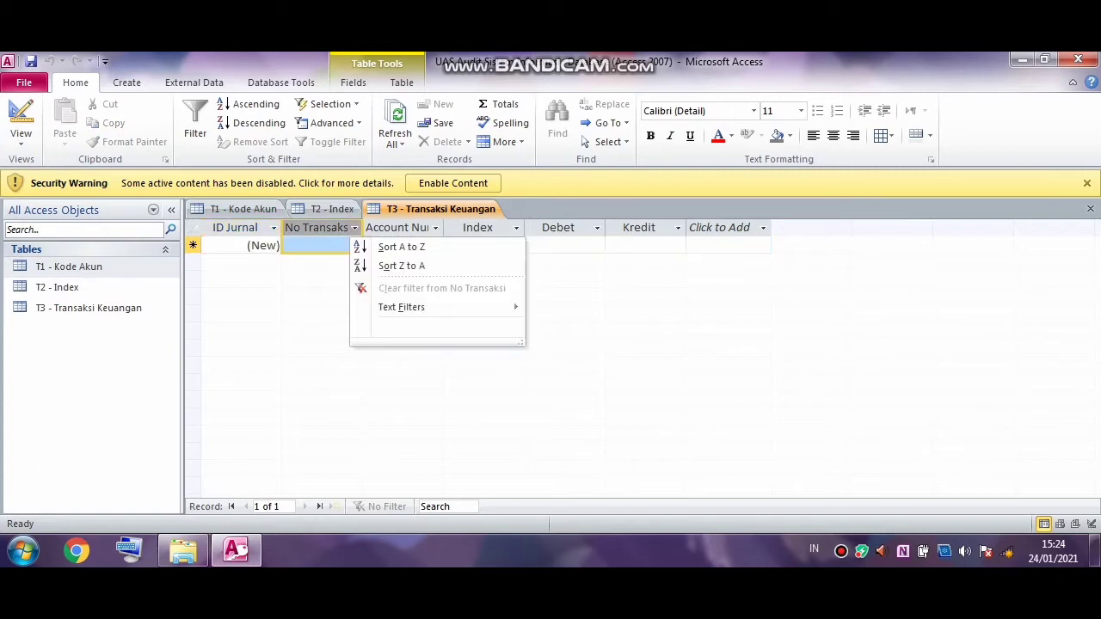
key(Escape)
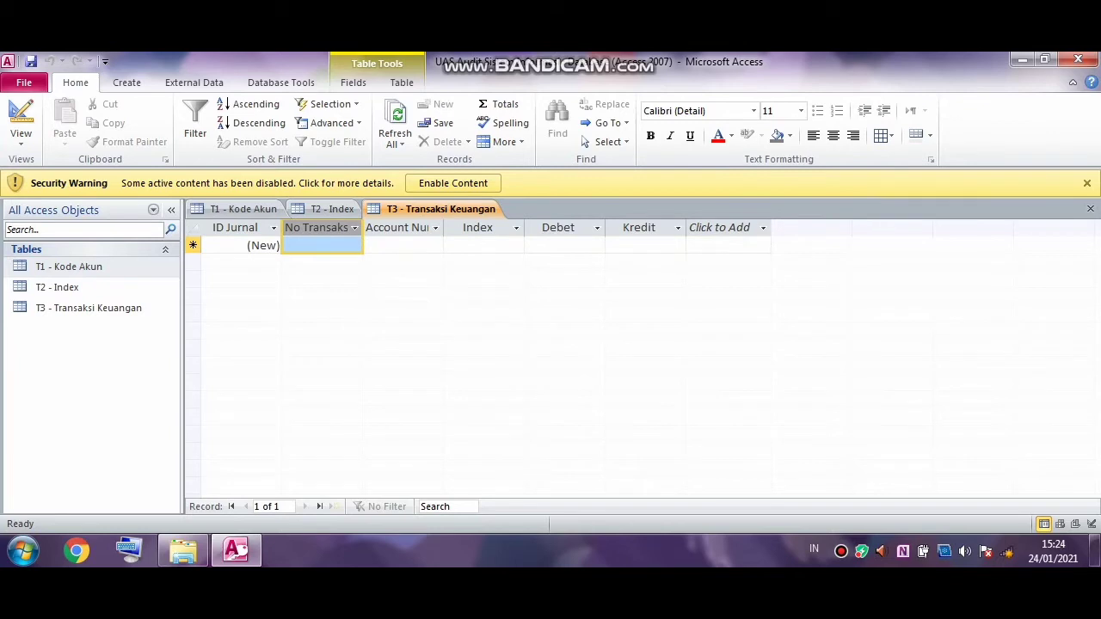
Step: Check how fully the Account Number and Index lookup lists show their entries in the new record
click(398, 246)
click(435, 246)
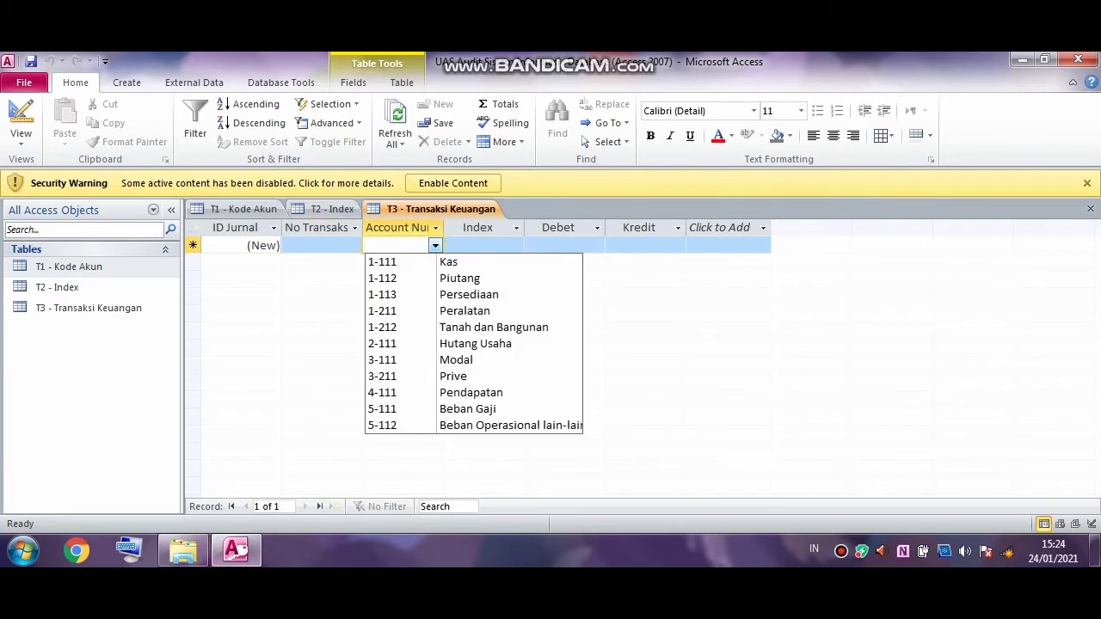
click(478, 246)
click(516, 246)
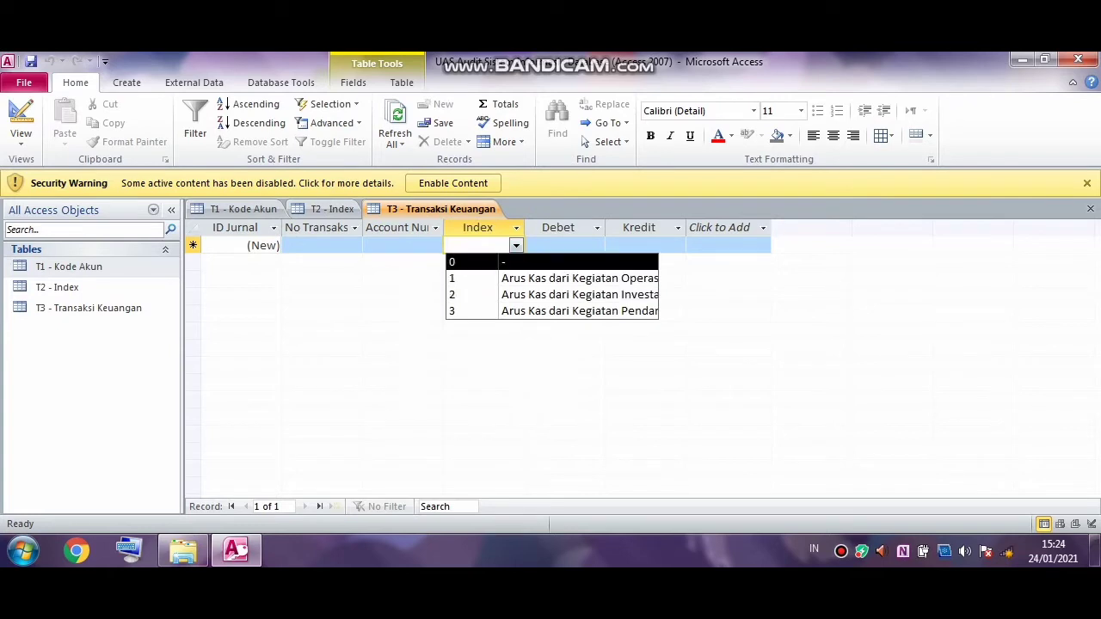
click(402, 246)
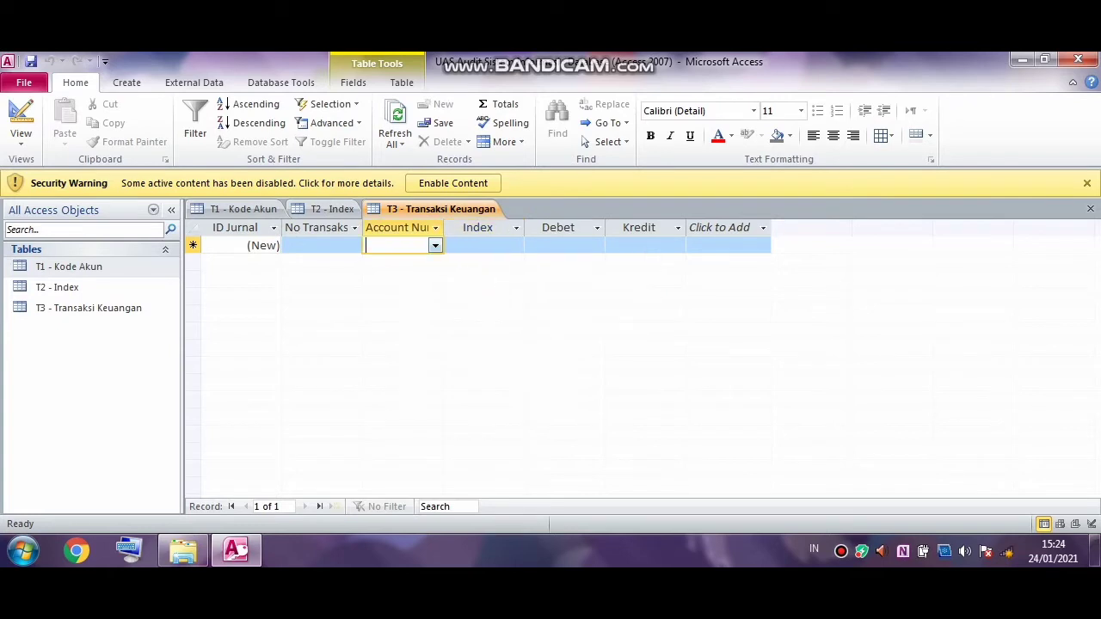
click(435, 246)
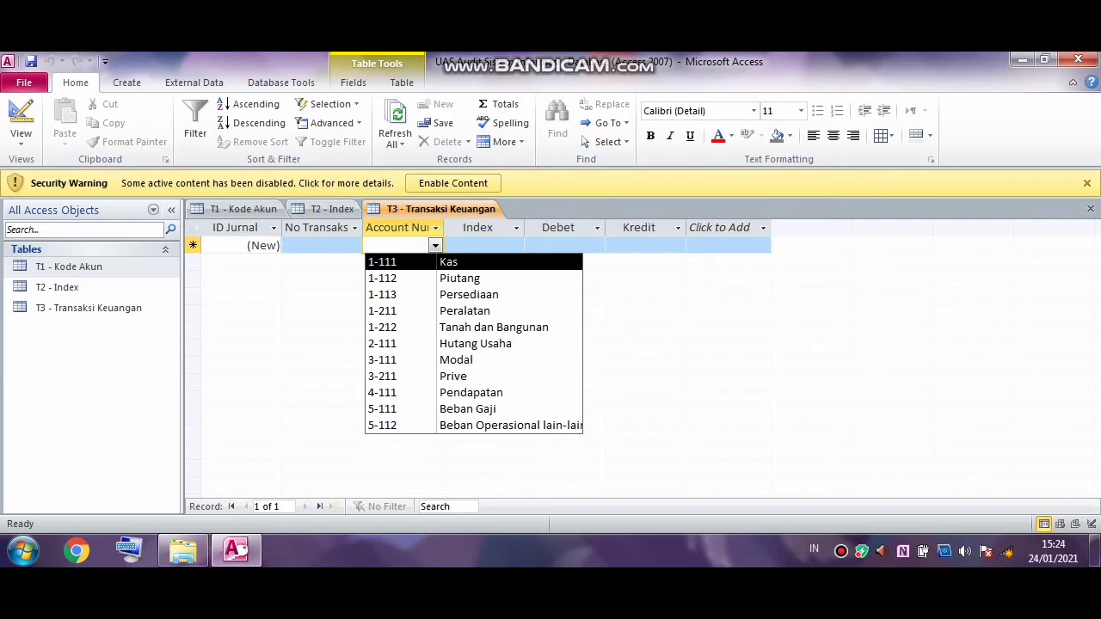
Step: Return to the table's Design view and show the lookup properties of the Account Number field
click(20, 116)
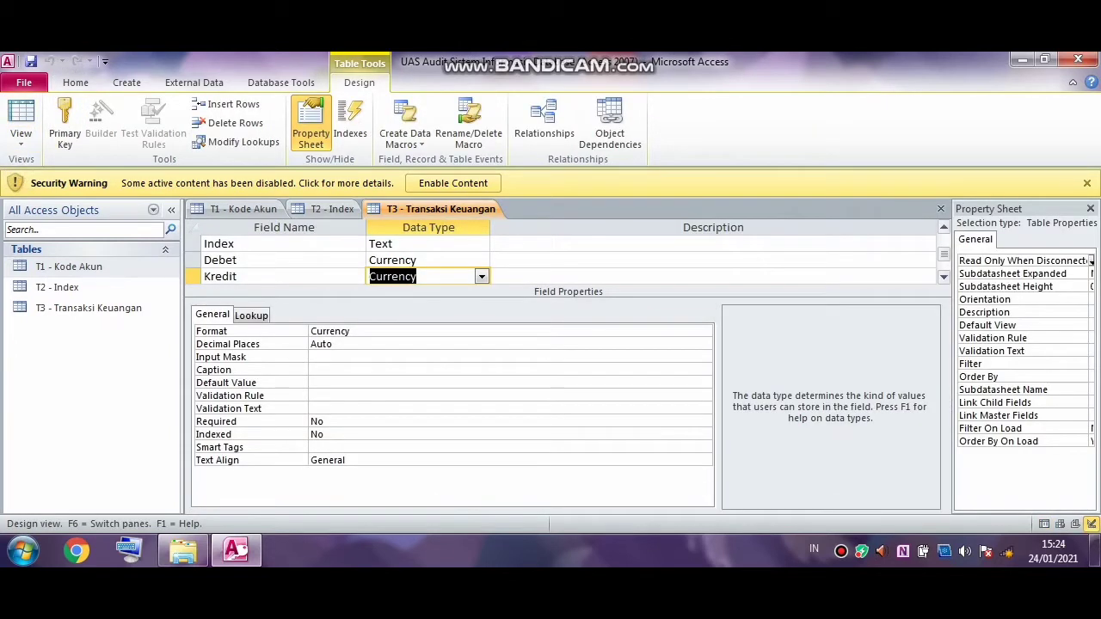
key(Up)
key(Up)
key(Up)
key(Up)
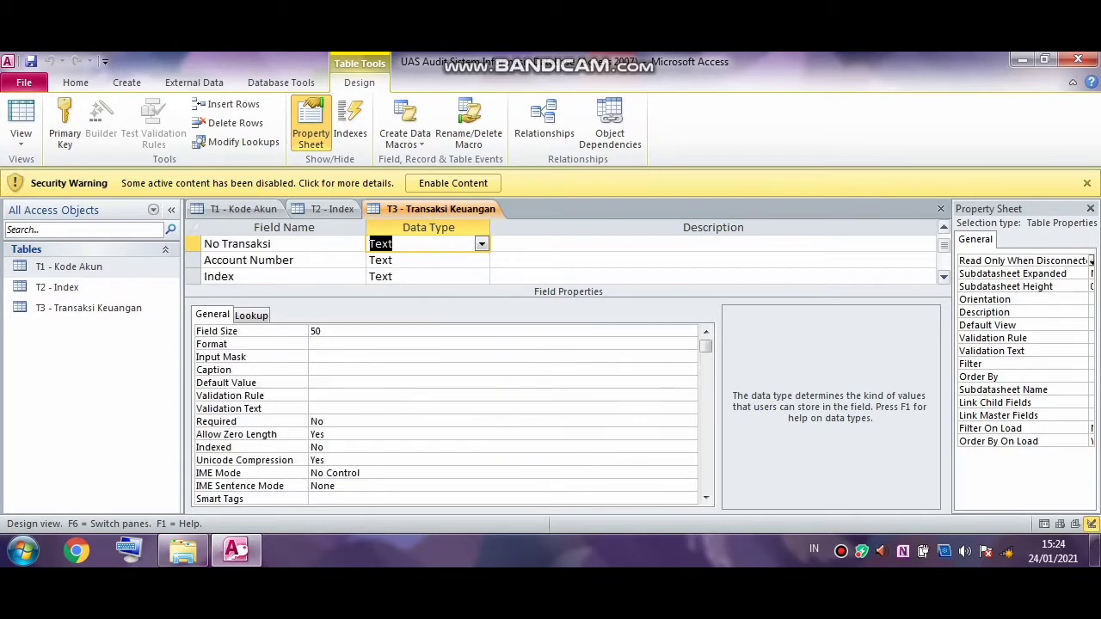
key(Down)
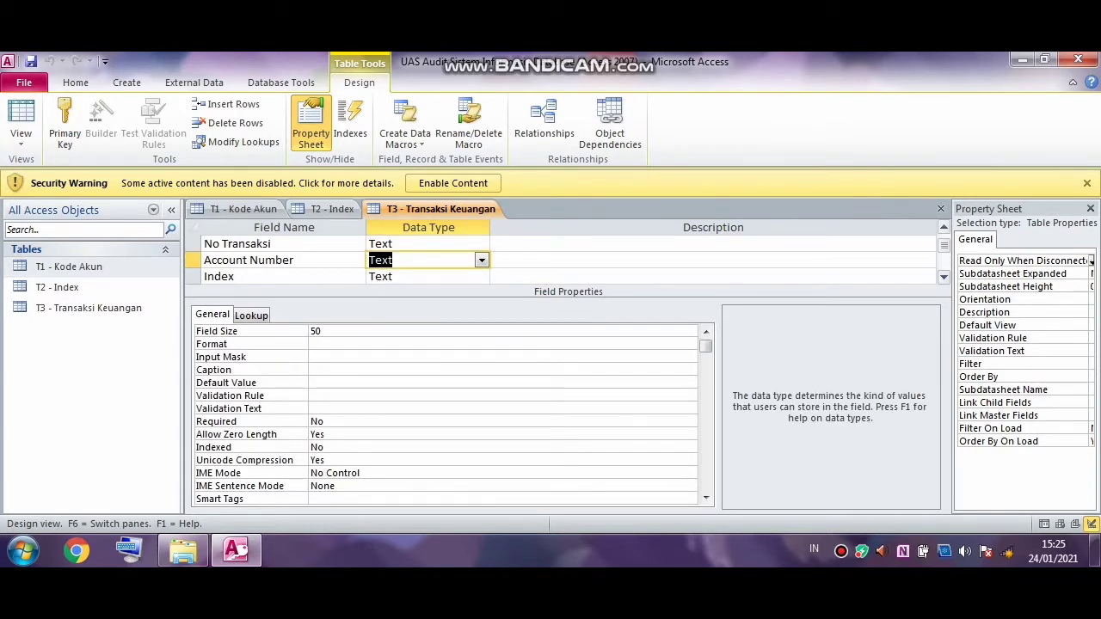
click(252, 316)
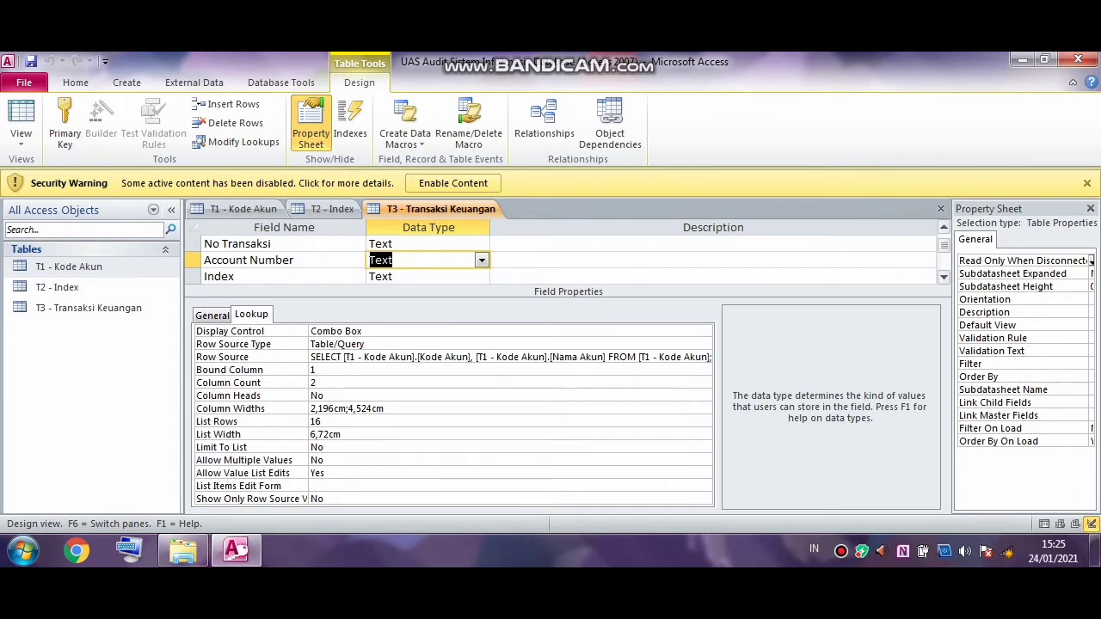
Step: Set the List Width of the Account Number lookup to 10 cm
click(330, 435)
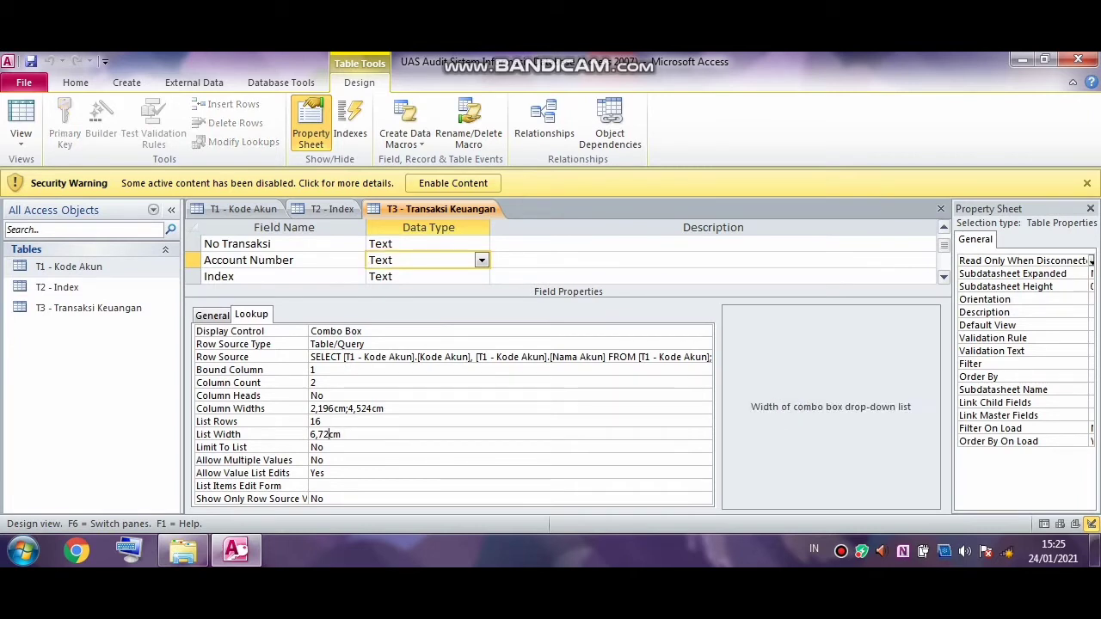
key(BackSpace)
key(BackSpace)
key(BackSpace)
key(BackSpace)
text(10)
key(Return)
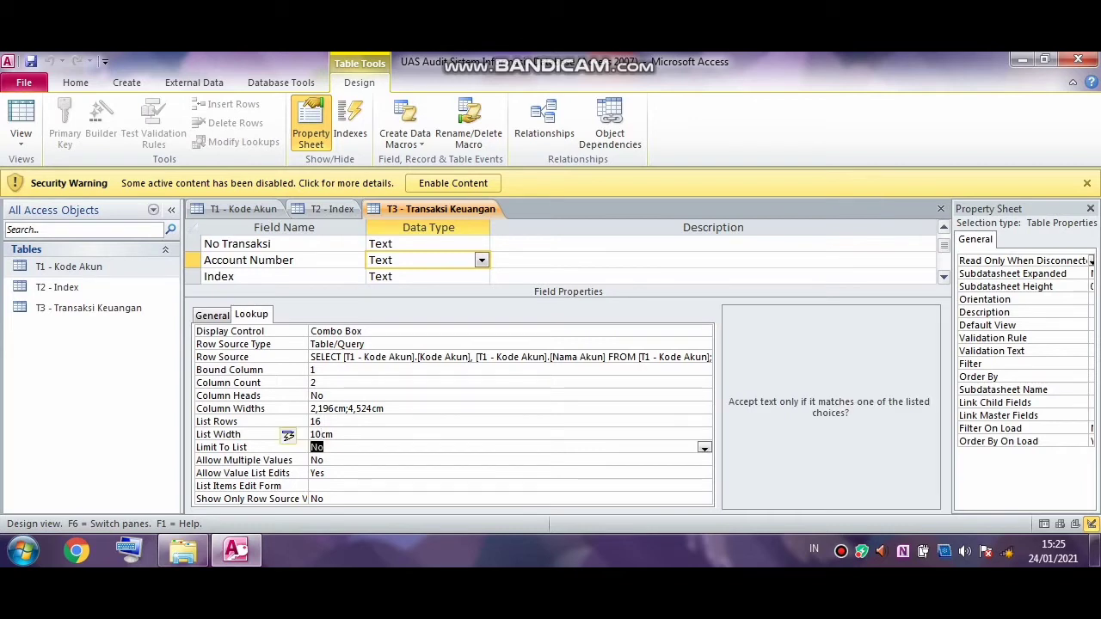
Step: Set the List Width of the Index field's lookup to 10 cm
click(421, 277)
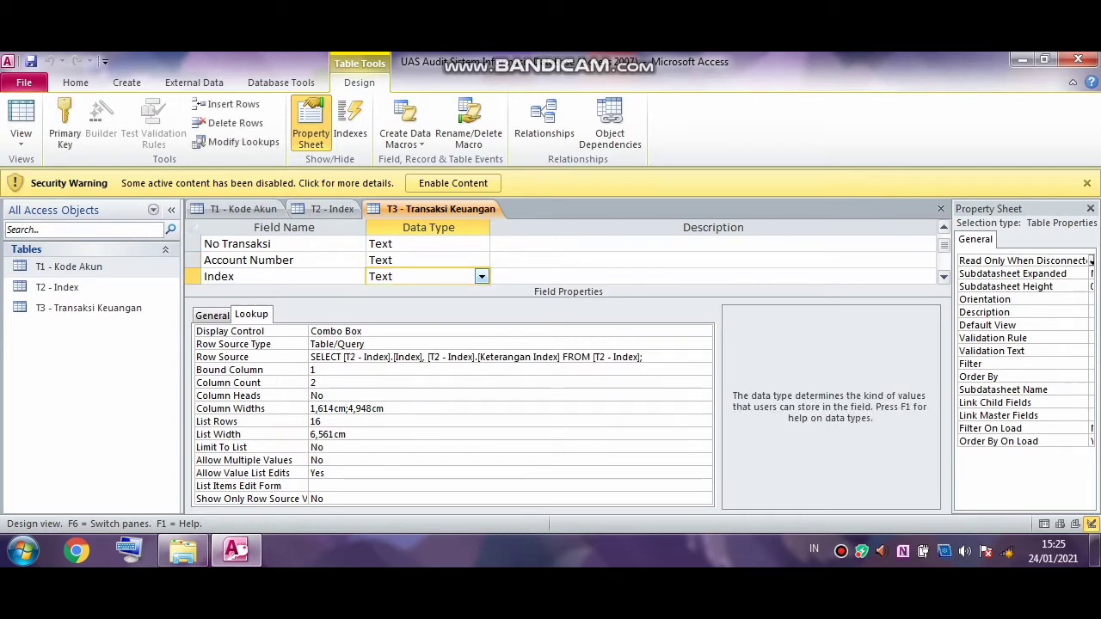
click(349, 434)
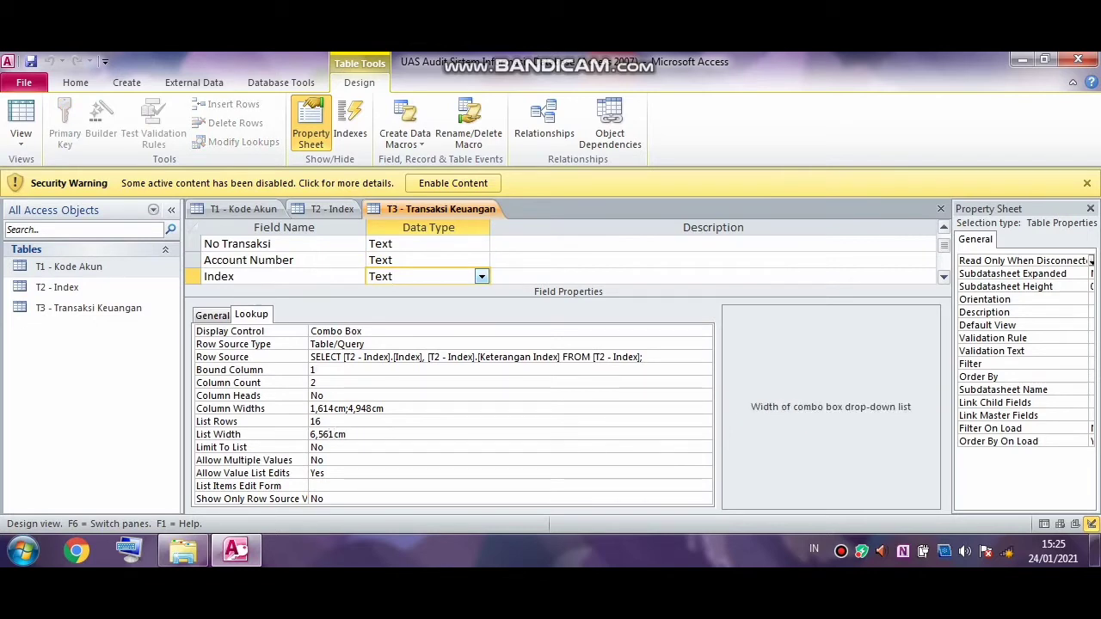
key(BackSpace)
key(BackSpace)
key(BackSpace)
key(BackSpace)
key(BackSpace)
text(10)
Step: Save the table, return to Datasheet view and check the Account Number and Index lookup lists
click(21, 125)
key(Return)
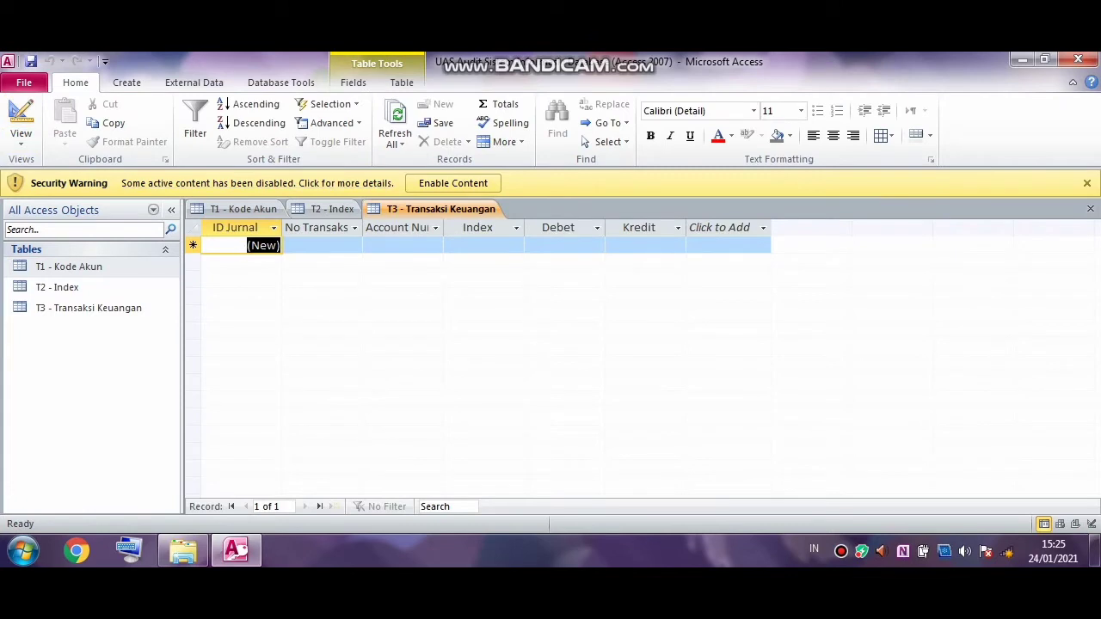
click(397, 246)
click(435, 246)
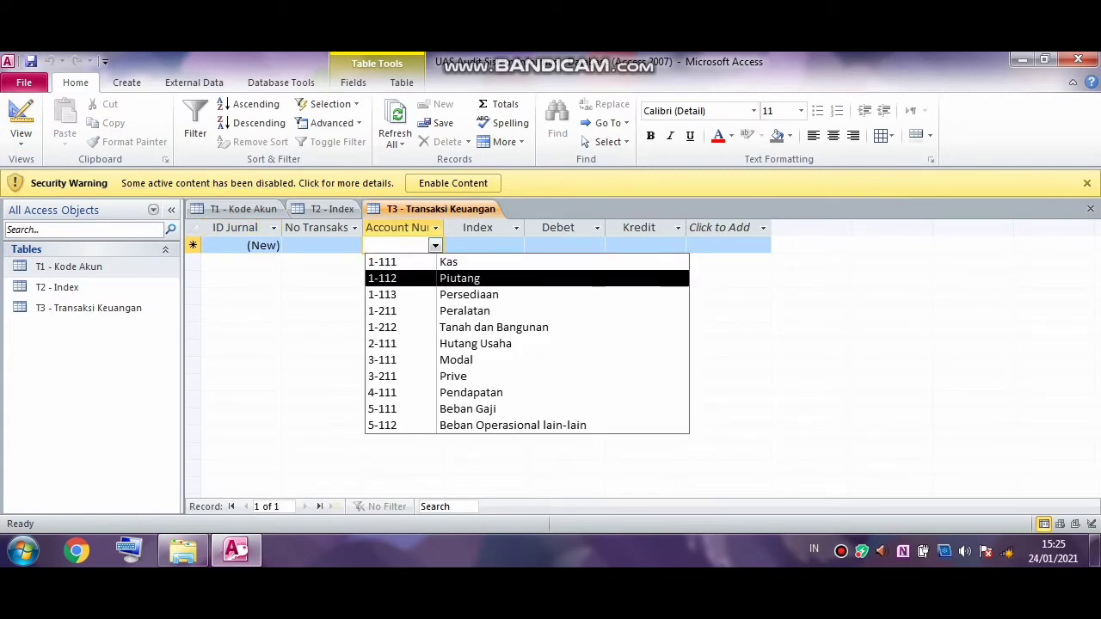
click(516, 246)
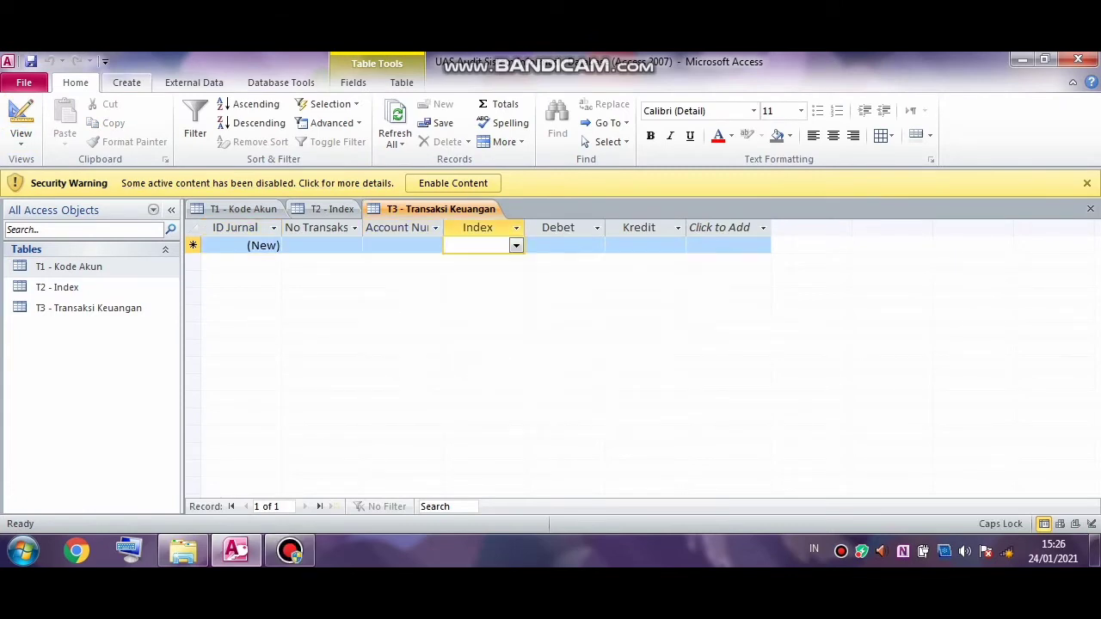
Step: Create a new table, save it as "T4 - Keterangan Transaksi" and open it in Design view
click(127, 84)
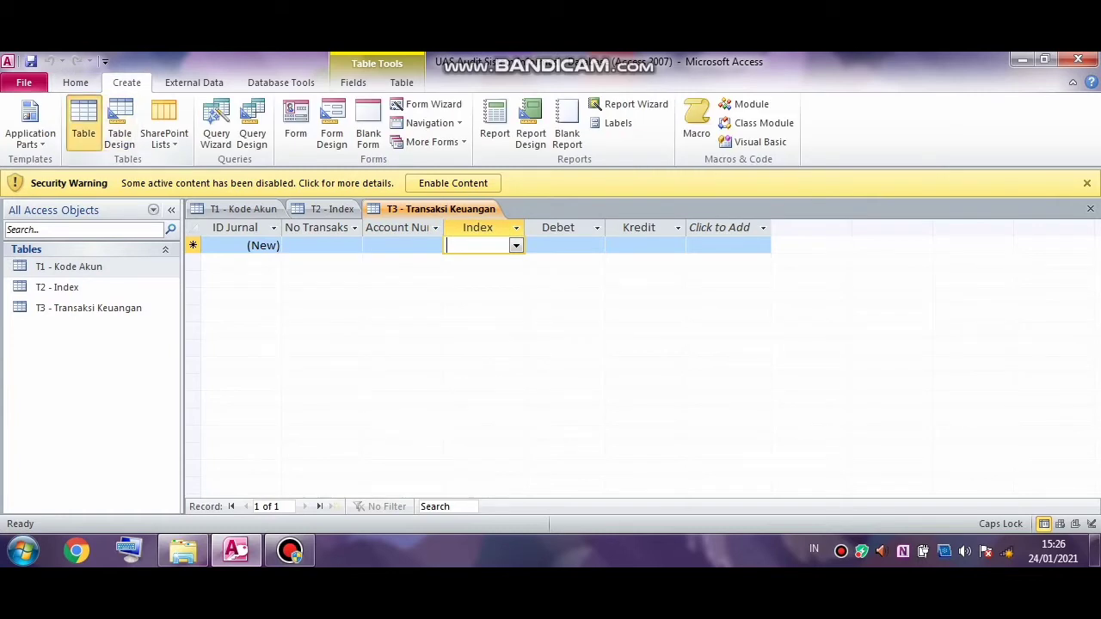
click(83, 120)
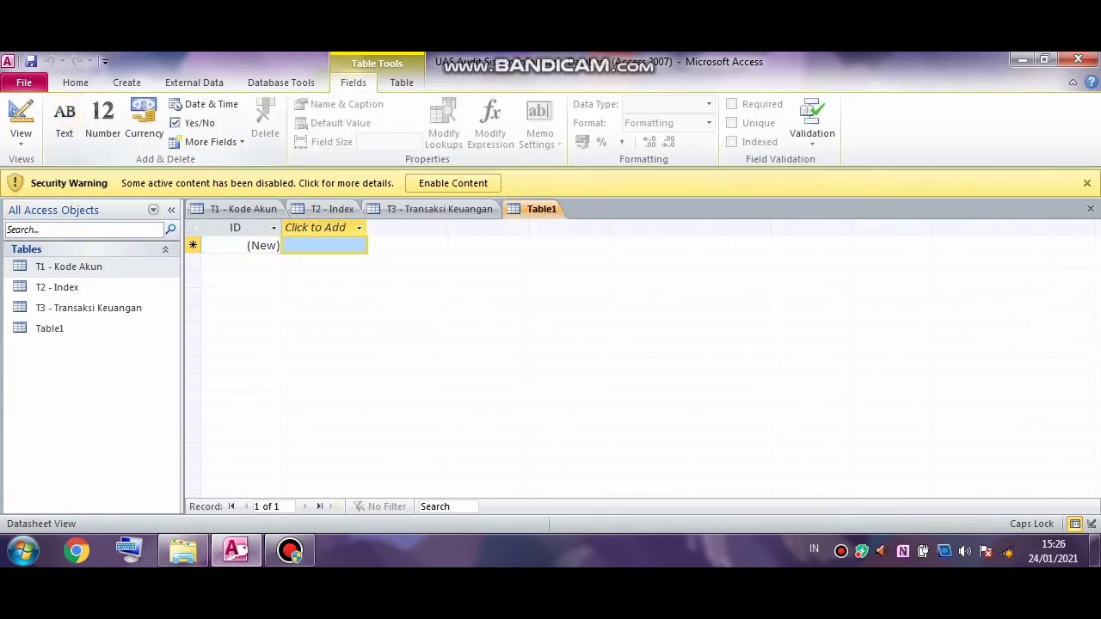
click(20, 120)
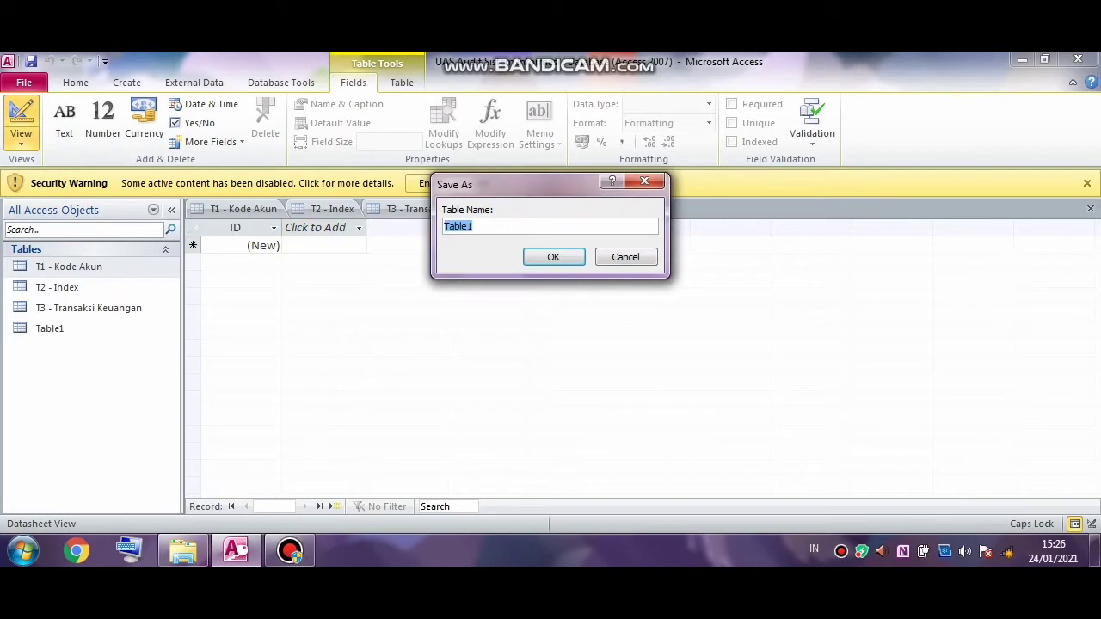
text(T4 - kETER)
key(BackSpace)
key(BackSpace)
key(BackSpace)
key(BackSpace)
key(BackSpace)
text(K)
key(Caps_Lock)
text(eterangan)
key(Caps_Lock)
text(T)
key(Caps_Lock)
text(ransak)
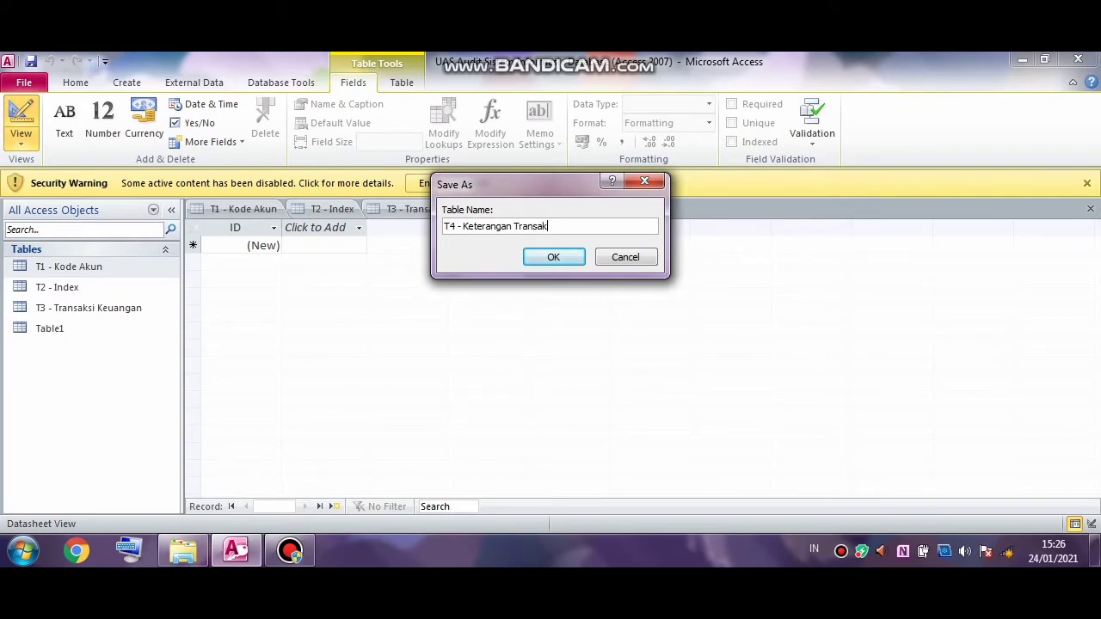
text(si)
key(Return)
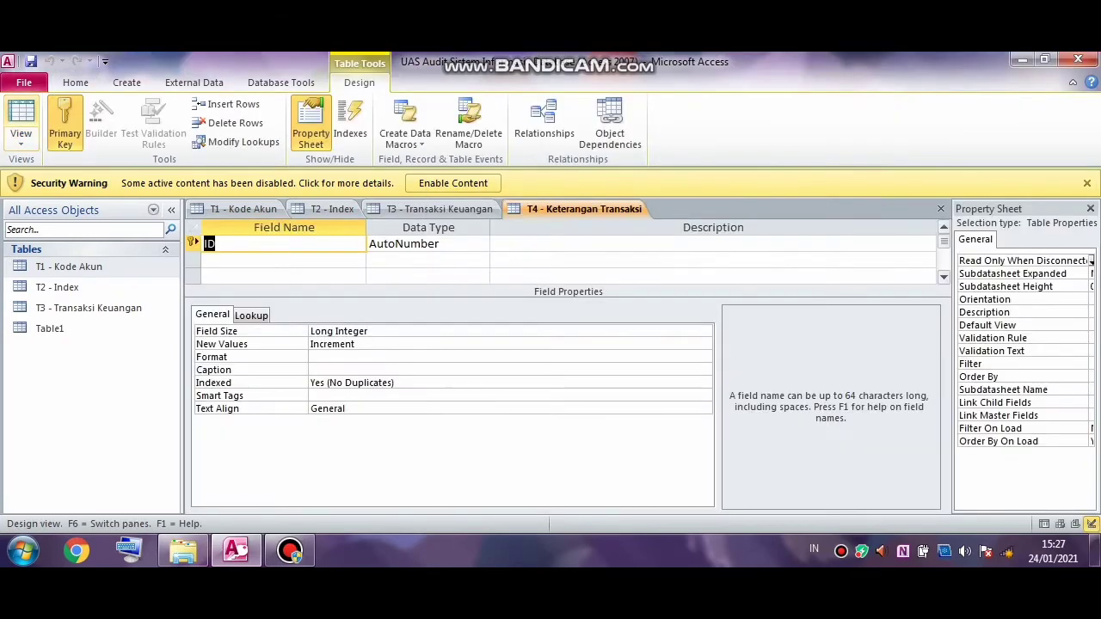
Step: Rename the primary key field ID to "No Transaksi" and set its data type to Text
text(N)
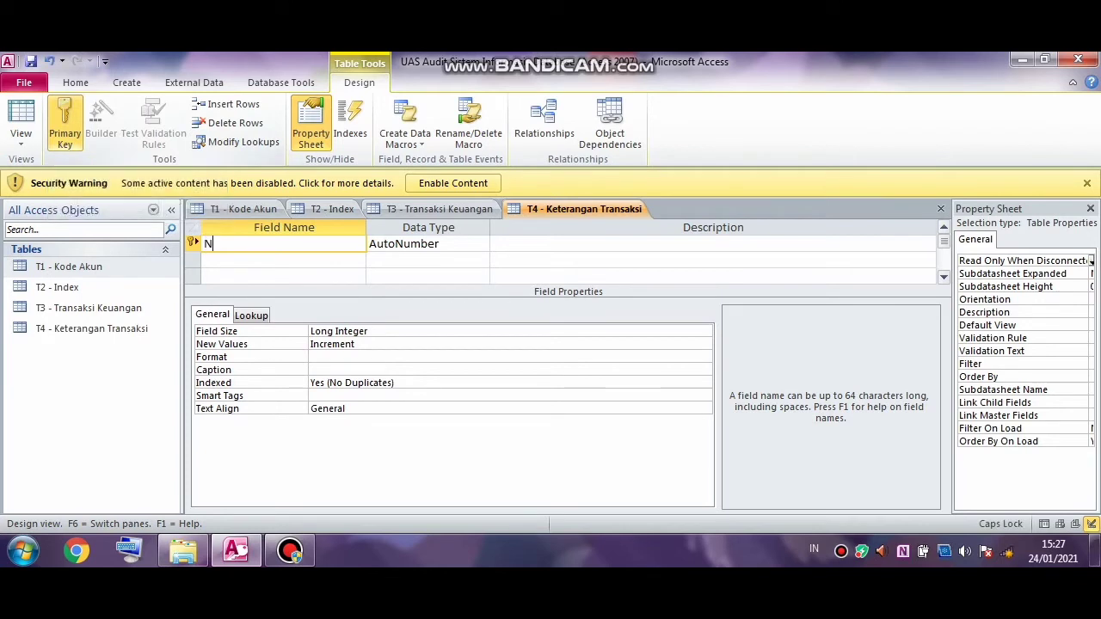
text(o Transaksi)
key(Tab)
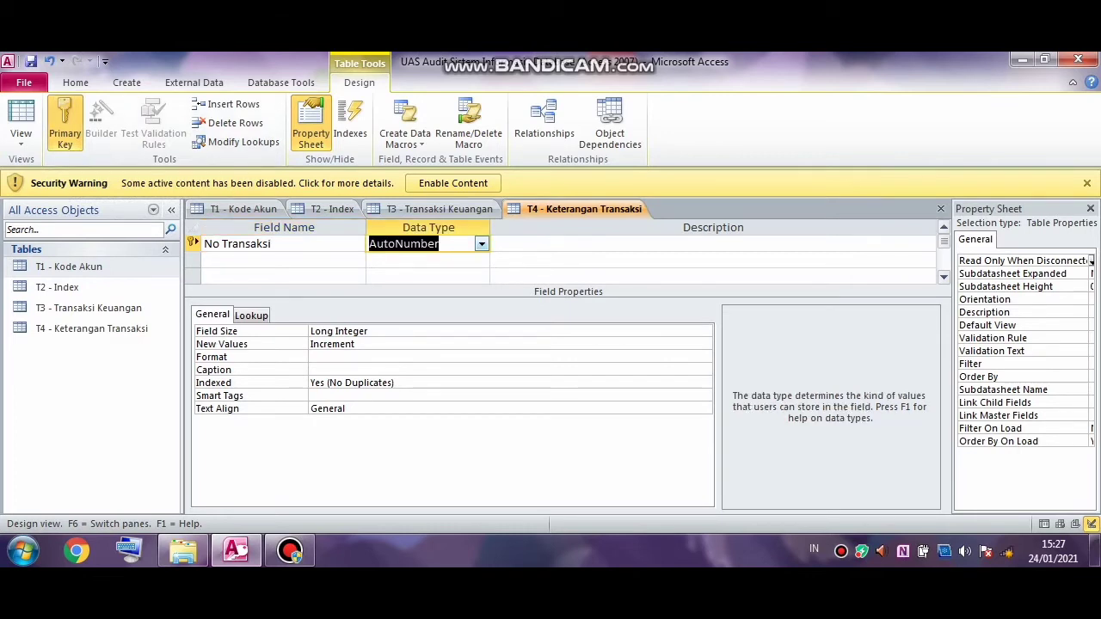
click(482, 244)
key(Return)
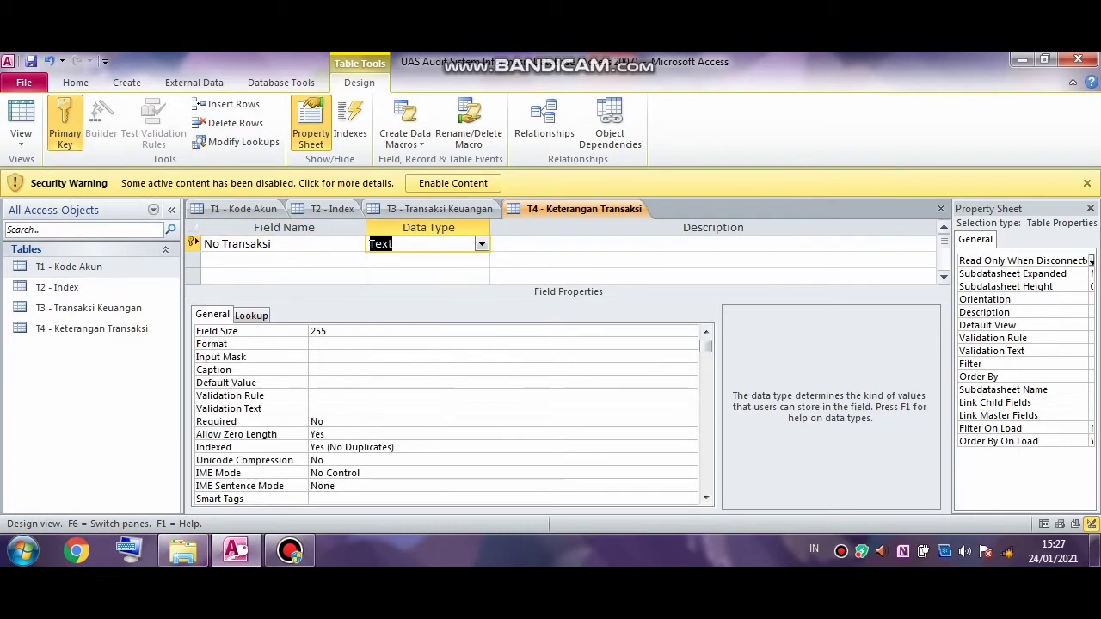
Step: Set the Field Size of No Transaksi to 50
key(F6)
key(BackSpace)
key(BackSpace)
key(BackSpace)
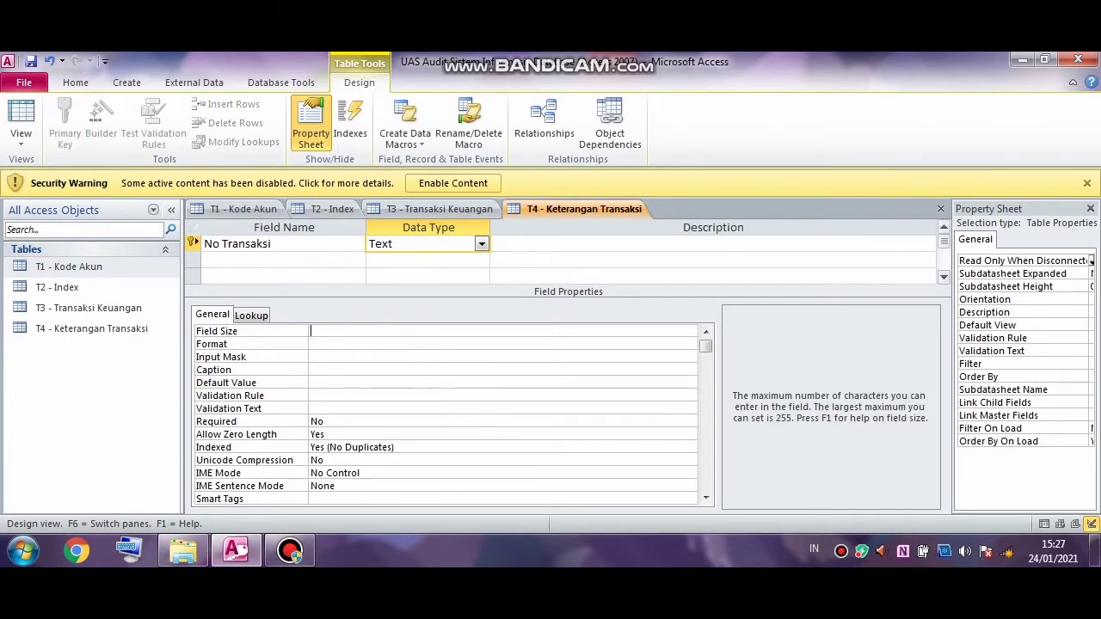
text(50)
Step: Add a field named "Tanggal" below No Transaksi with the Date/Time data type
click(283, 260)
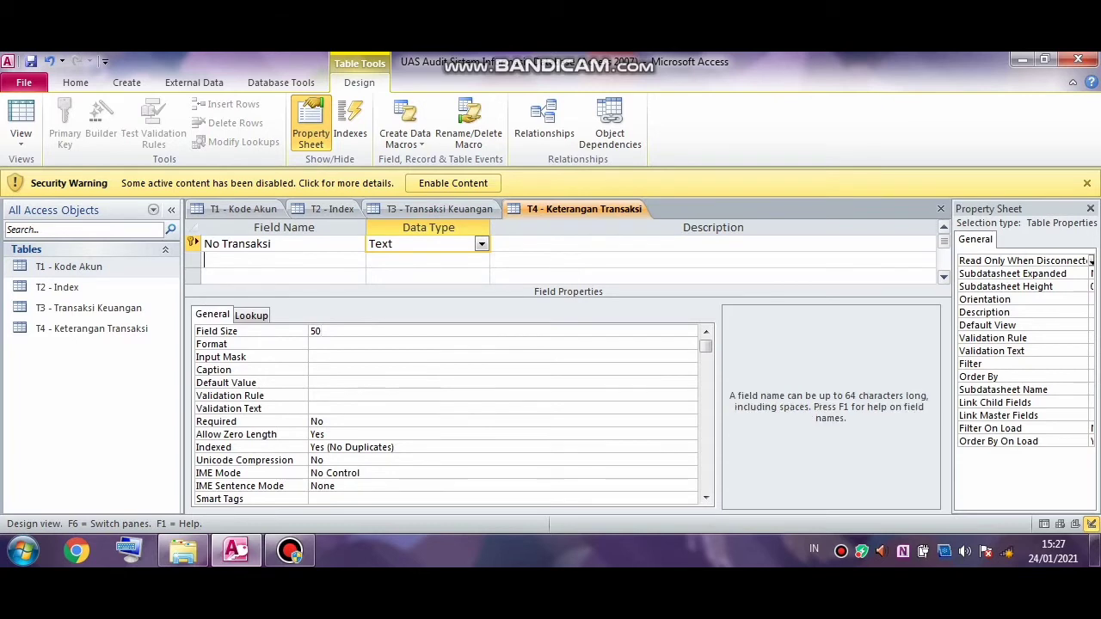
text(T)
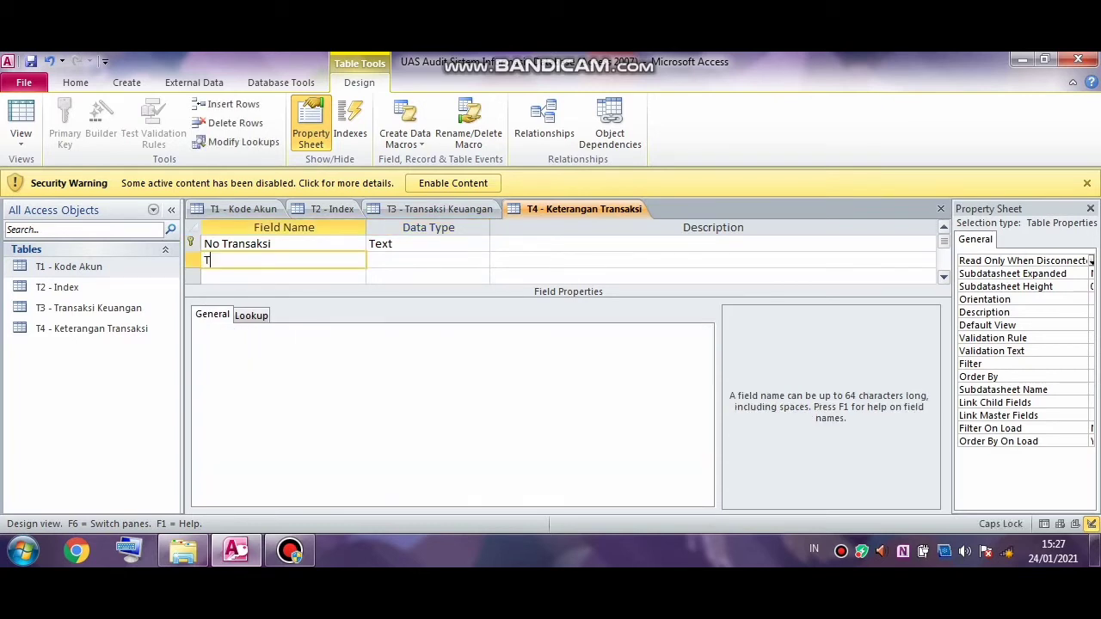
text(anggal)
key(Tab)
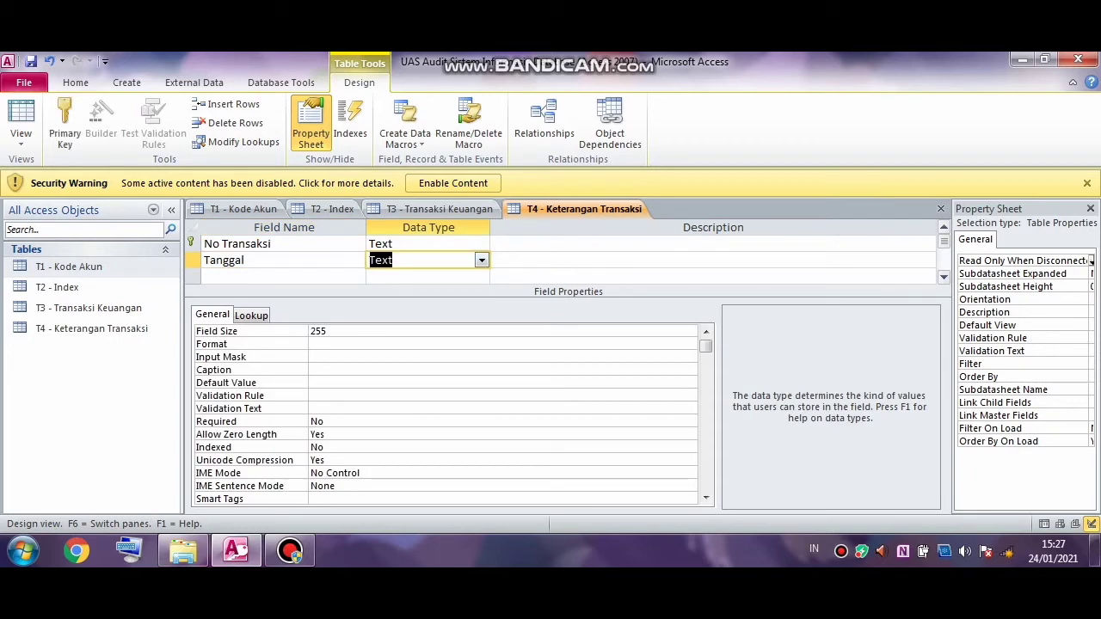
key(alt+Down)
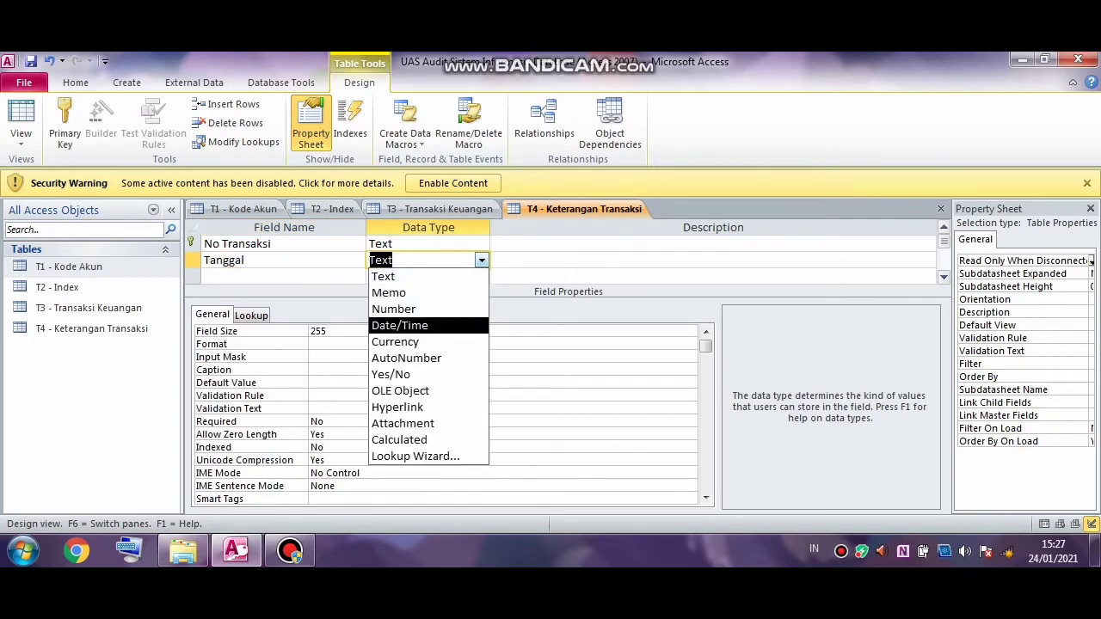
key(Return)
Step: Add a field named "Keterangan Transaksi" below Tanggal with the Text data type
click(429, 275)
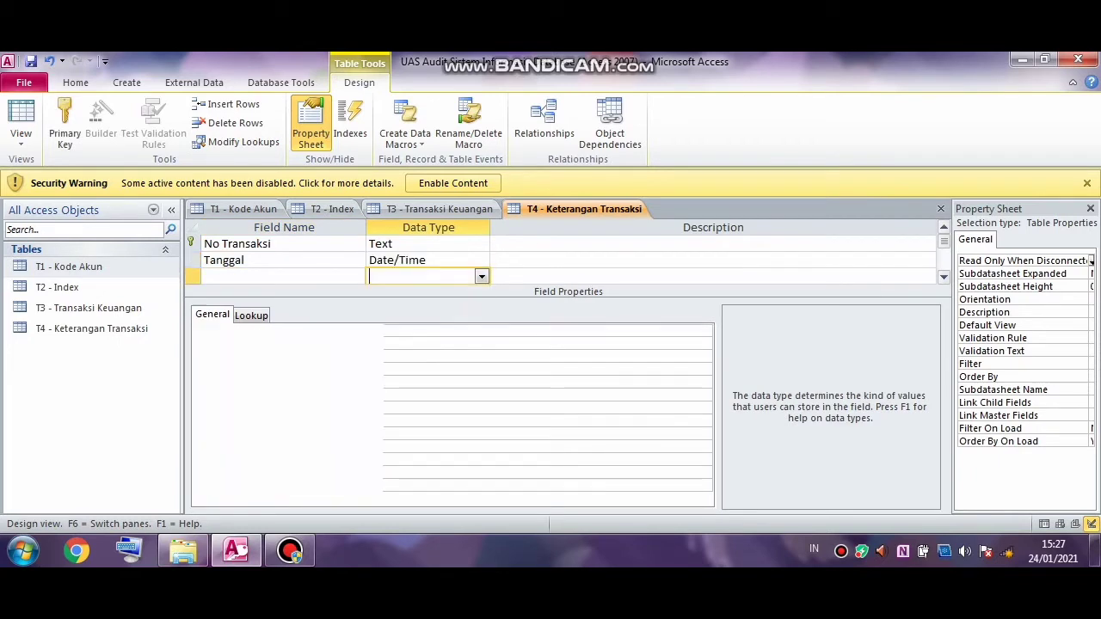
click(284, 275)
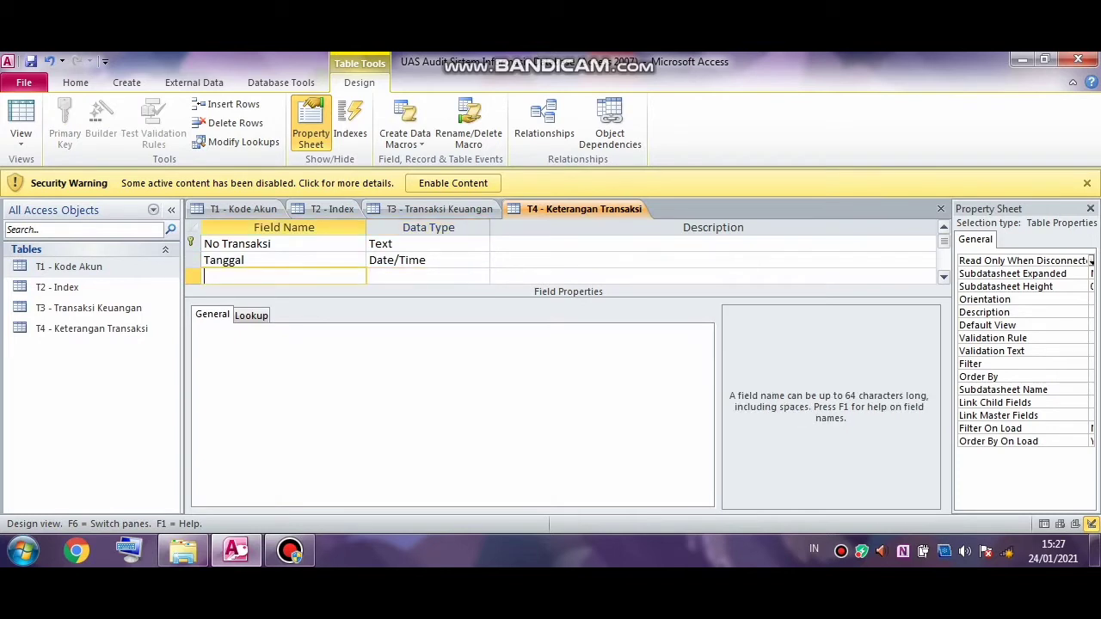
text(Keterangan)
key(Caps_Lock)
text(Tr)
key(Caps_Lock)
text(ansaksi)
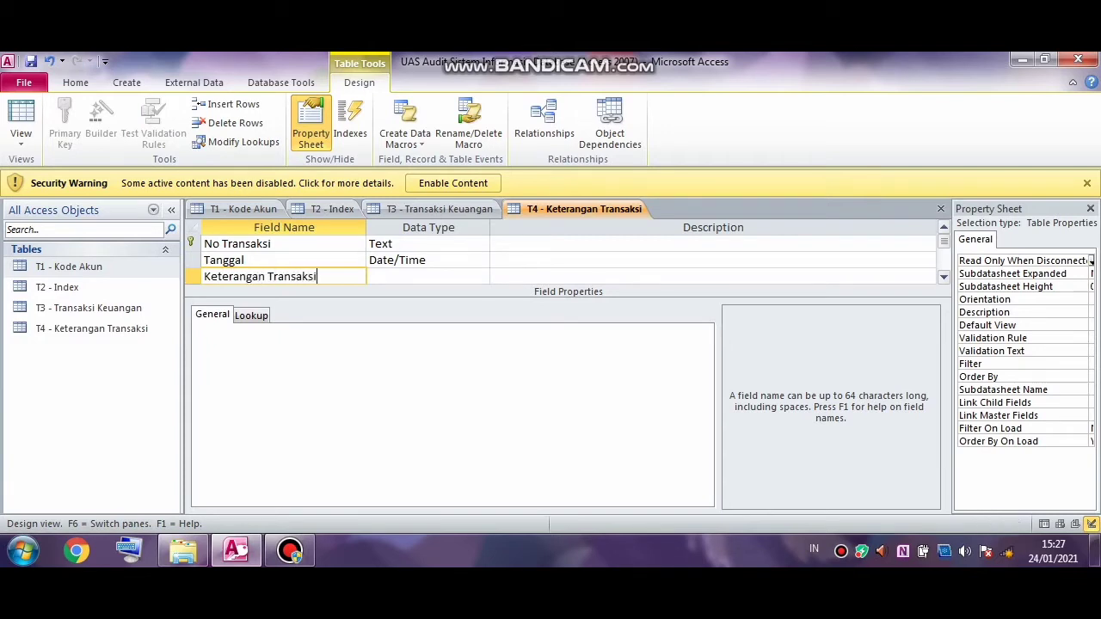
key(Tab)
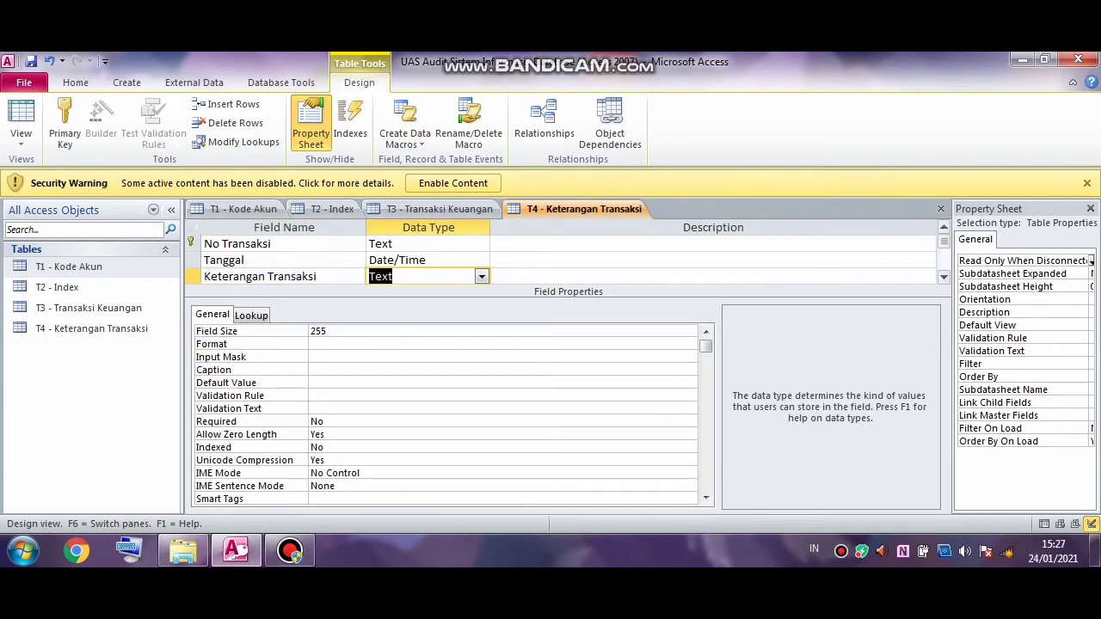
Step: Set the Field Size of Keterangan Transaksi to 50, save the table and switch it to Datasheet view
key(F6)
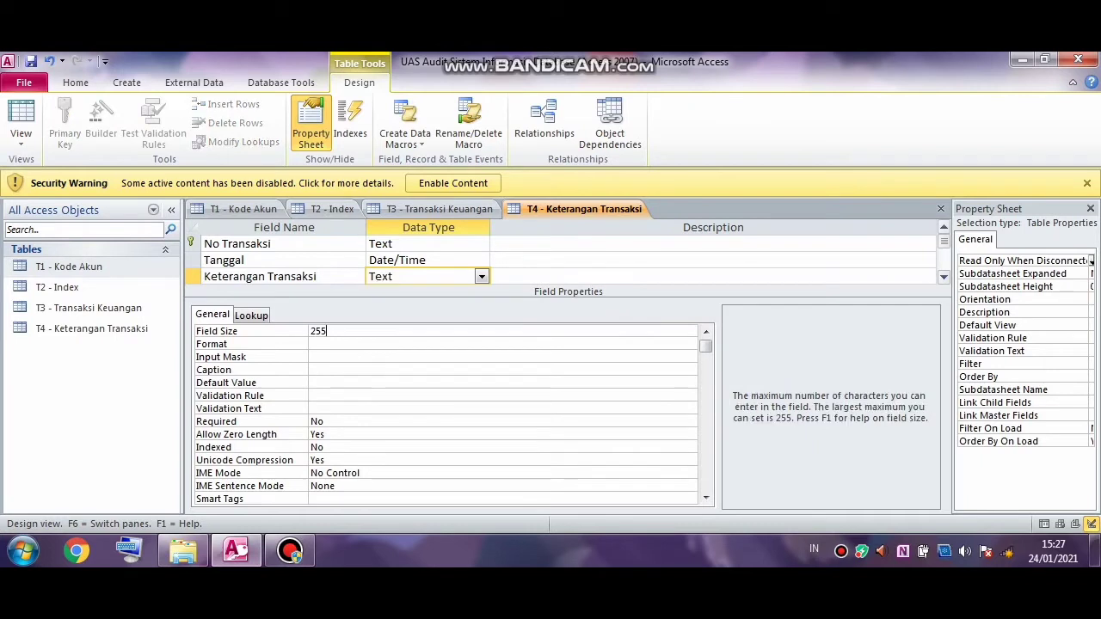
key(BackSpace)
key(BackSpace)
key(BackSpace)
text(50)
click(21, 116)
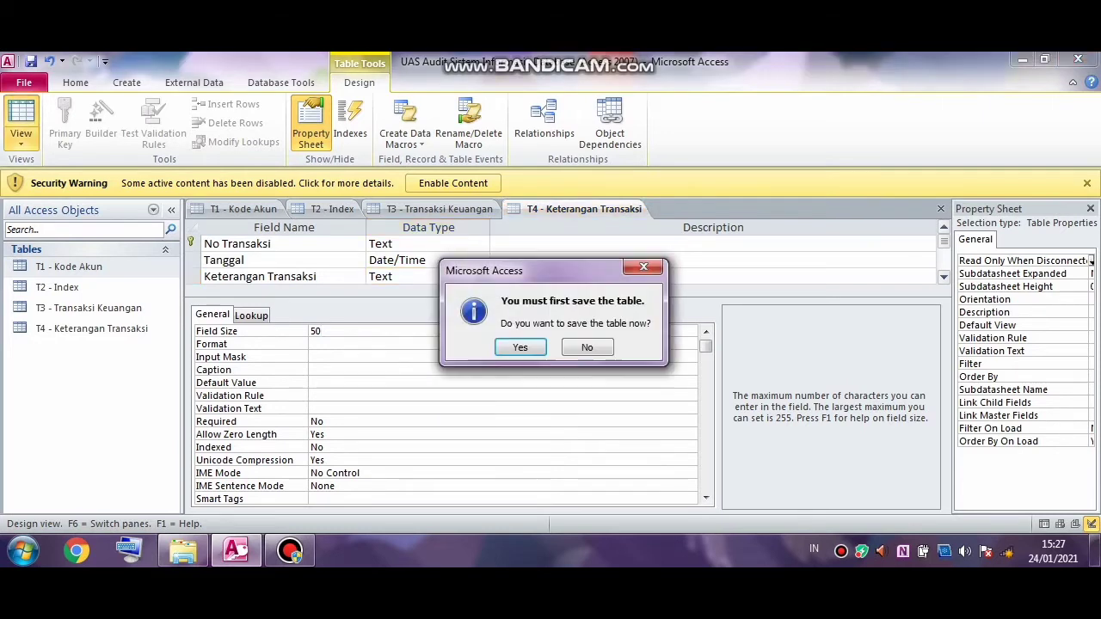
key(Return)
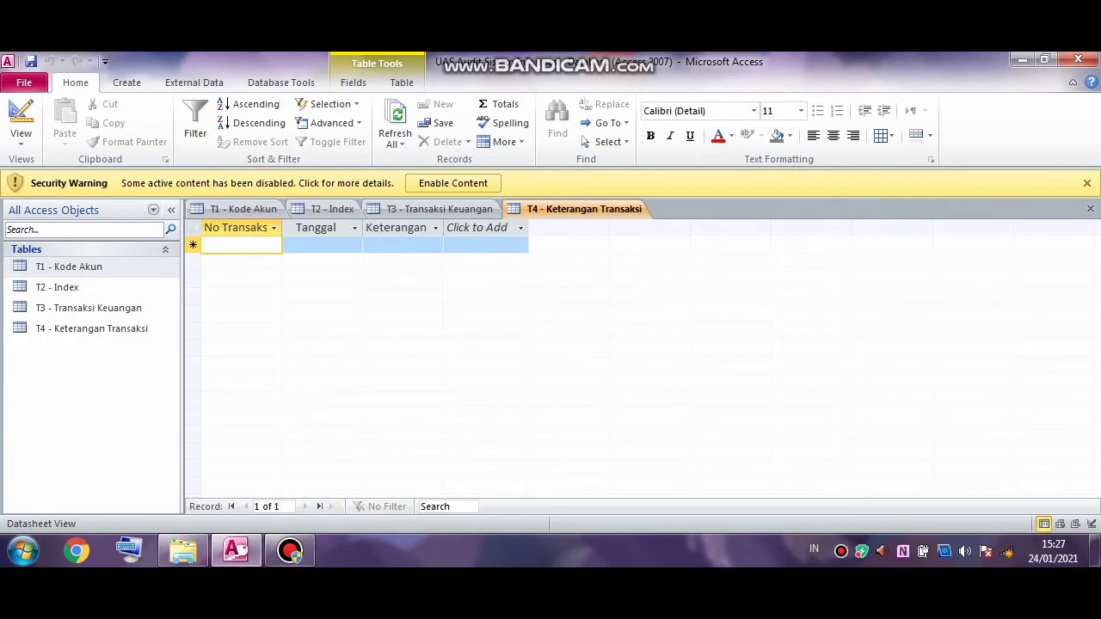
Step: Widen the Keterangan Transaksi, Tanggal and No Transaksi columns of the T4 datasheet
click(435, 228)
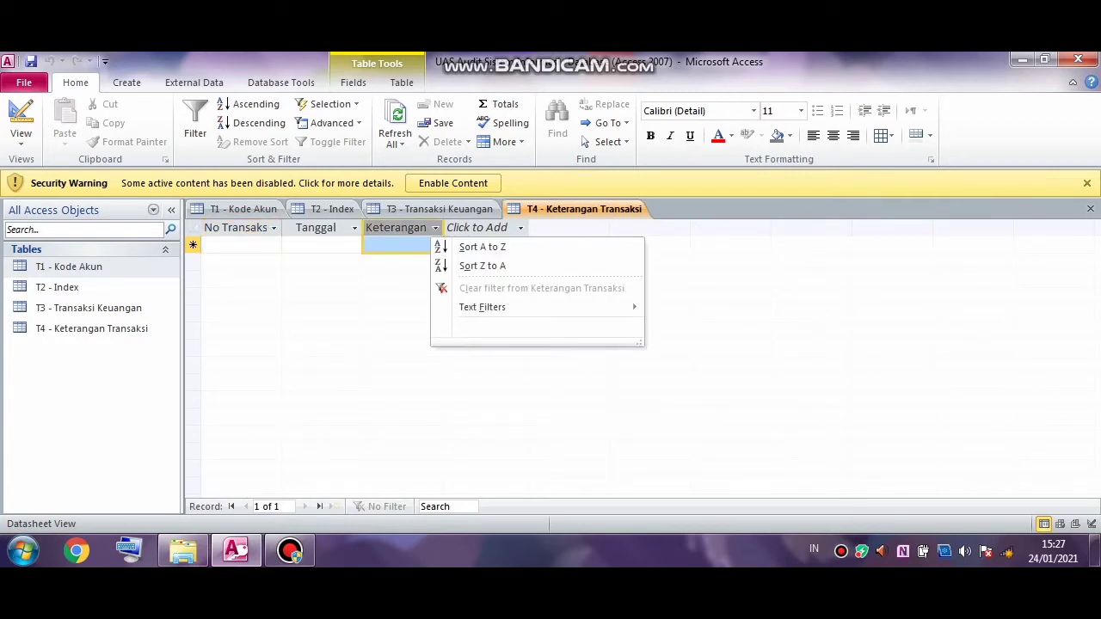
click(521, 228)
key(Escape)
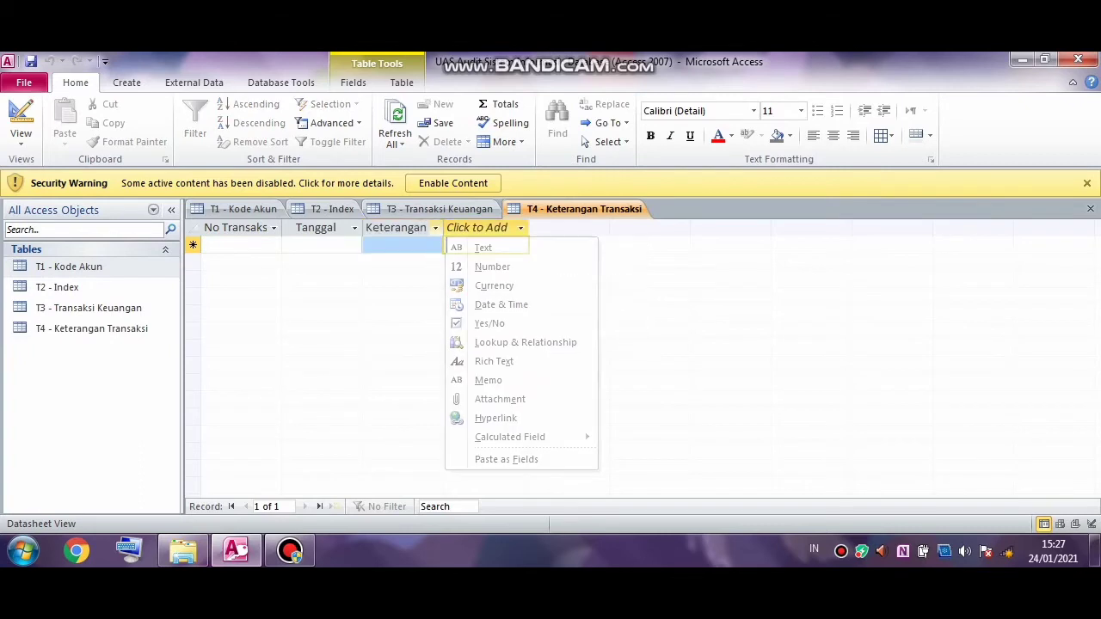
drag(444, 228, 614, 228)
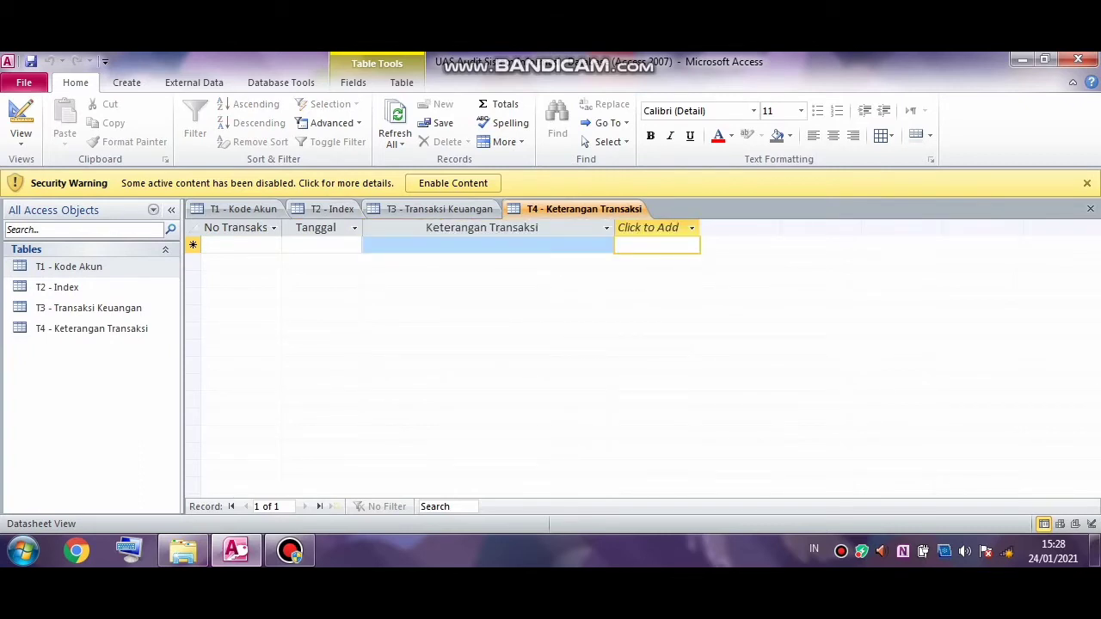
drag(361, 228, 428, 228)
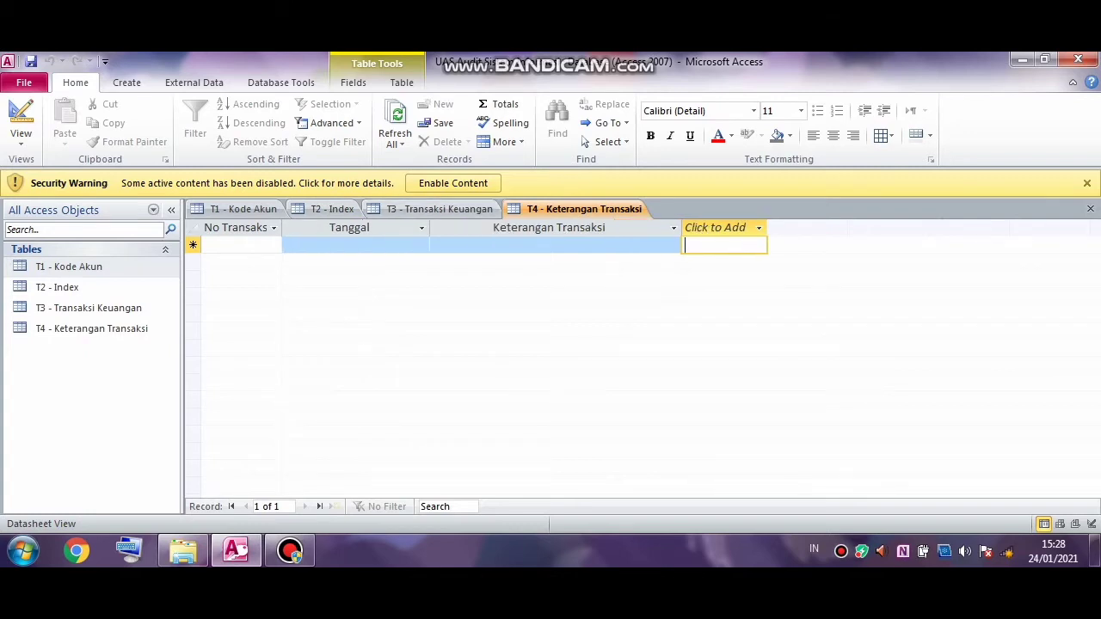
drag(282, 228, 330, 228)
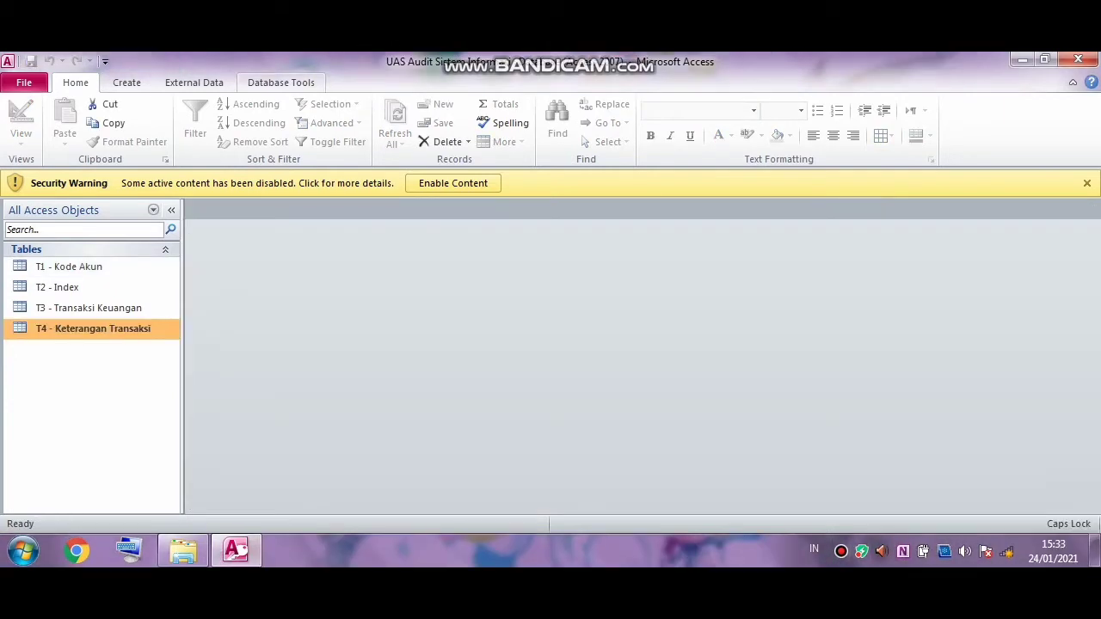
Step: Open the database's Relationships window and move the T3 - Transaksi Keuangan and T1 - Kode Akun tables further apart
click(194, 82)
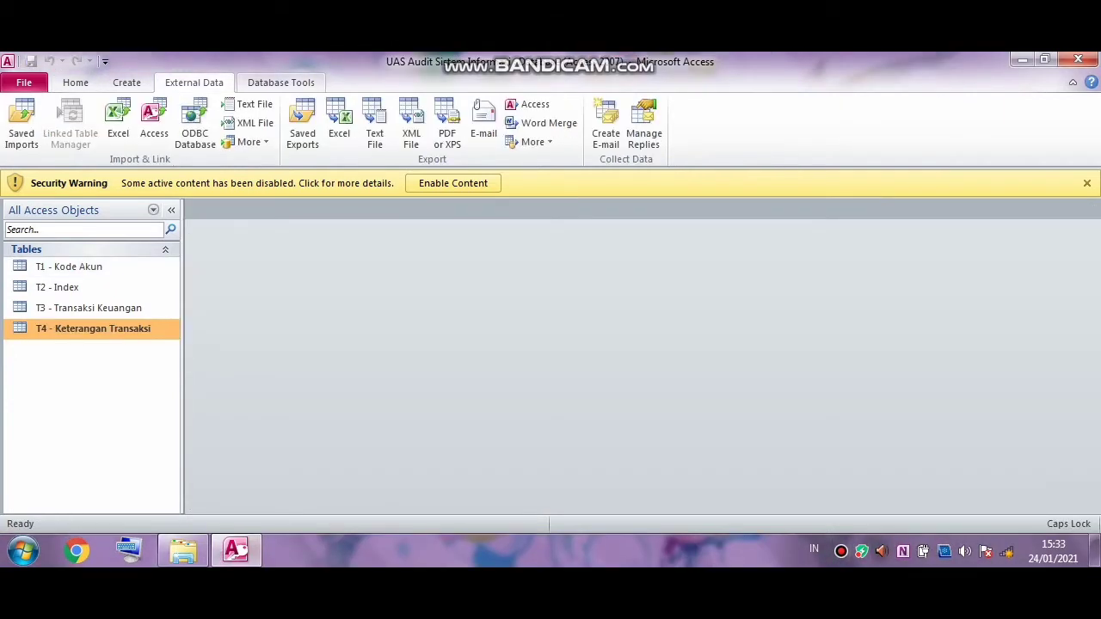
click(280, 82)
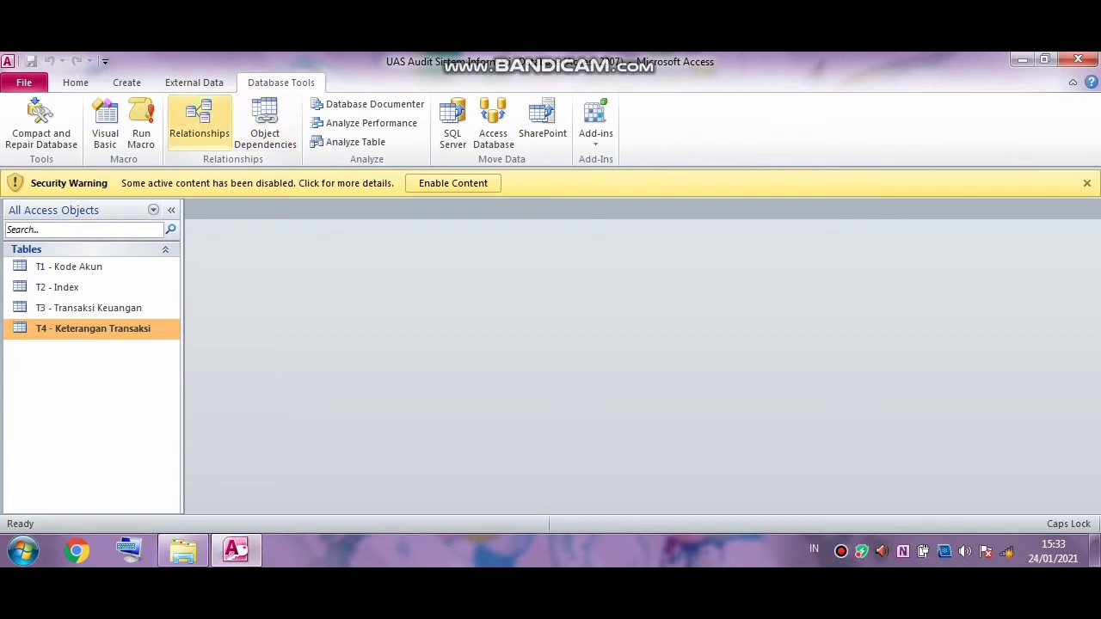
click(198, 121)
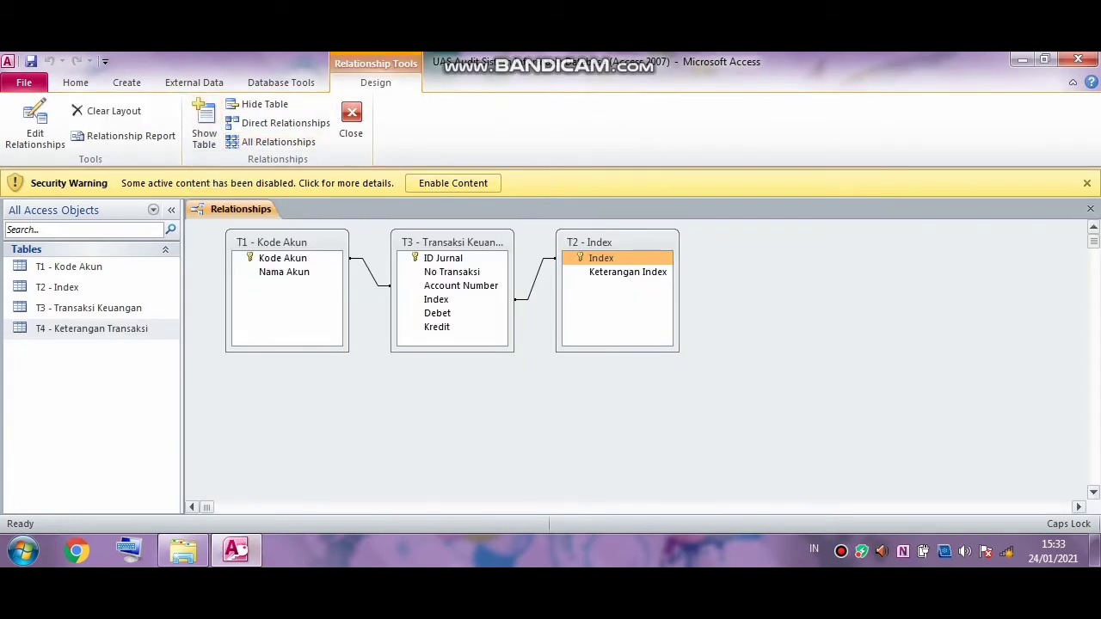
drag(452, 242, 473, 245)
drag(272, 242, 264, 272)
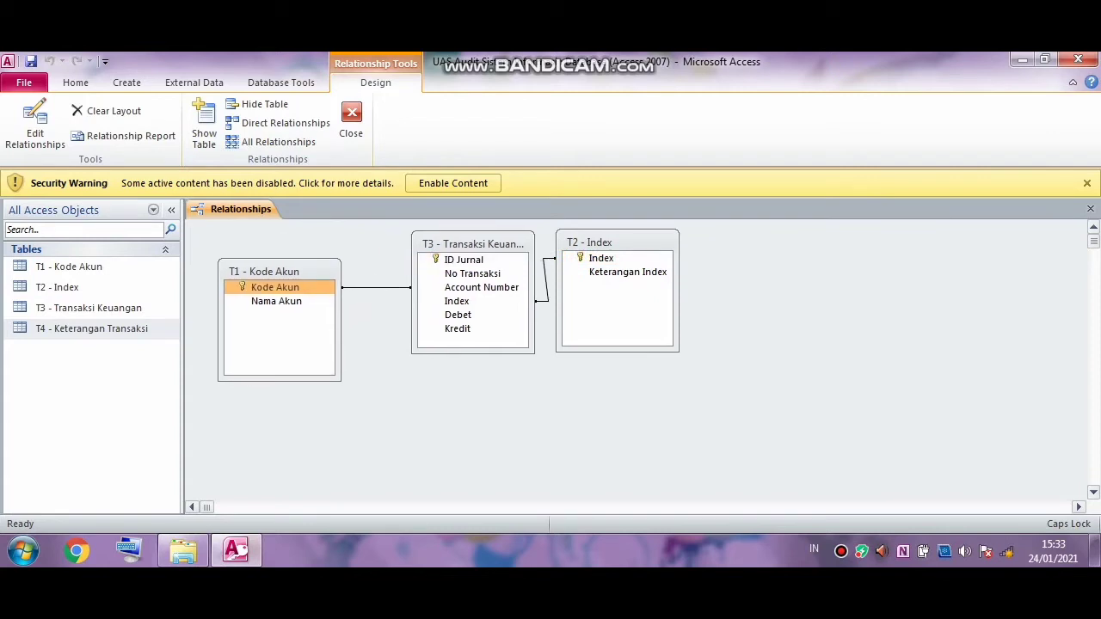
Step: Add T4 - Keterangan Transaksi to the diagram below T3 and space T2 - Index and T3 apart
drag(117, 328, 464, 406)
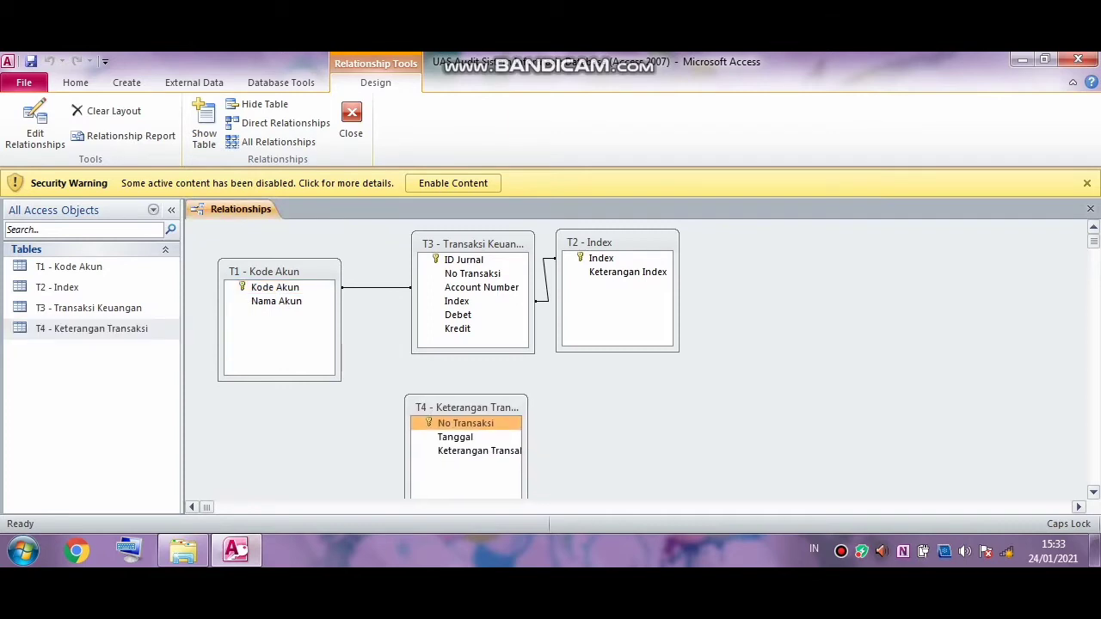
drag(469, 244, 453, 255)
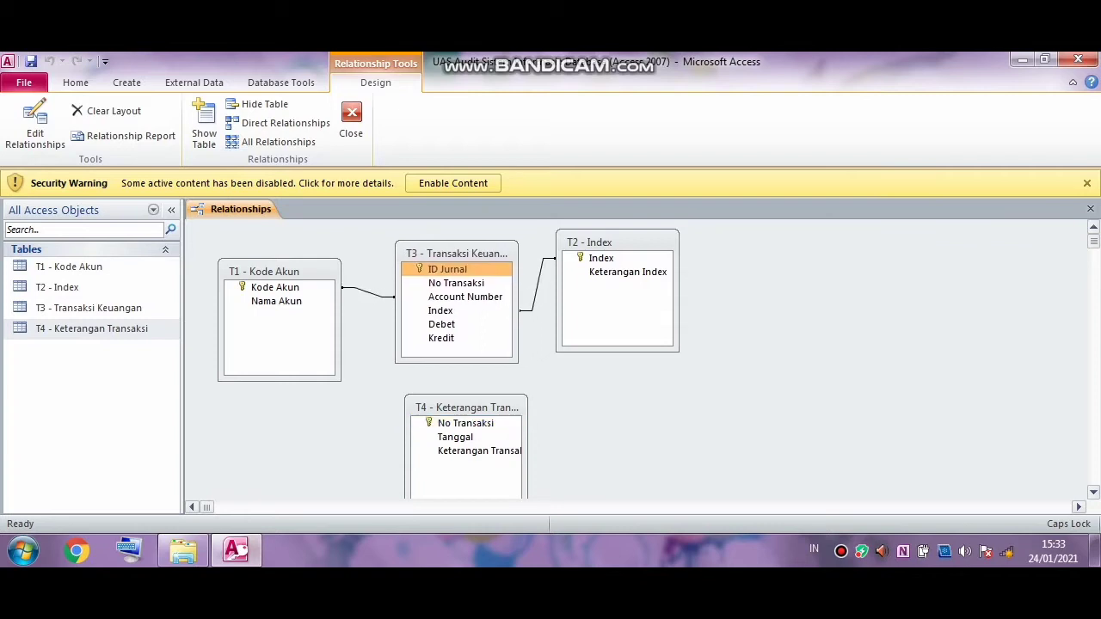
drag(589, 242, 700, 253)
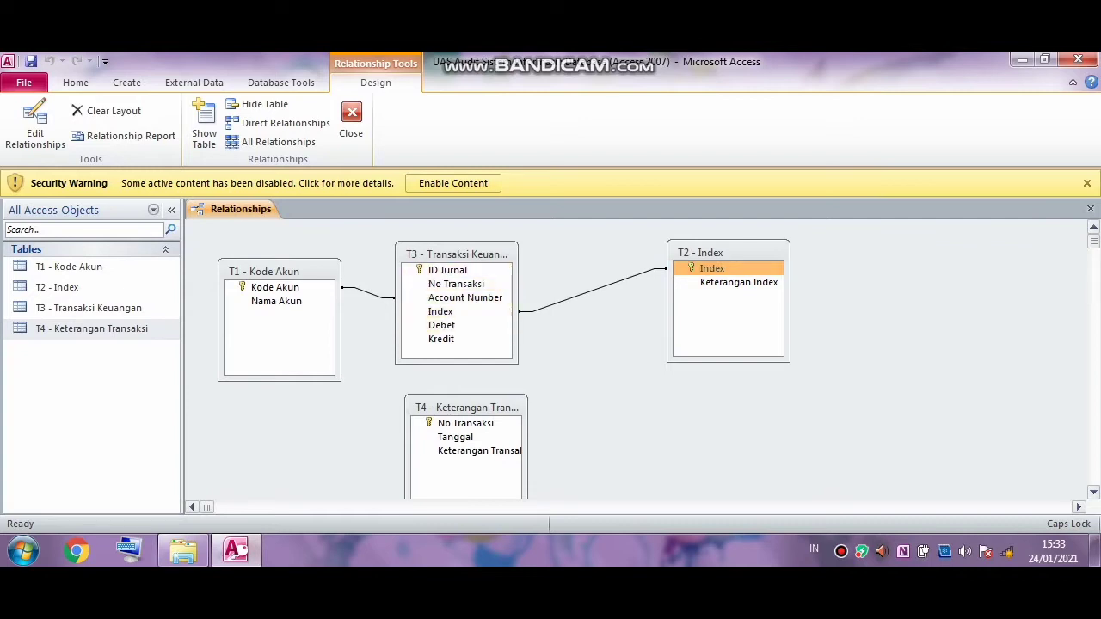
drag(456, 254, 485, 258)
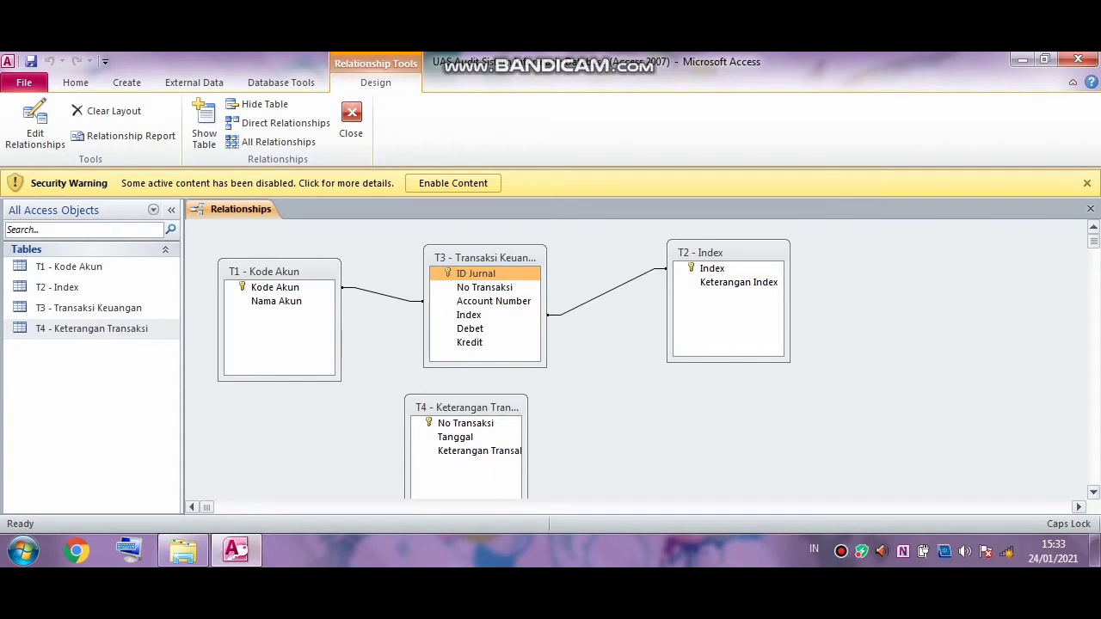
Step: Enforce referential integrity with Cascade Delete Related Records on the relationship between Kode Akun in T1 and Account Number in T3
drag(275, 288, 492, 301)
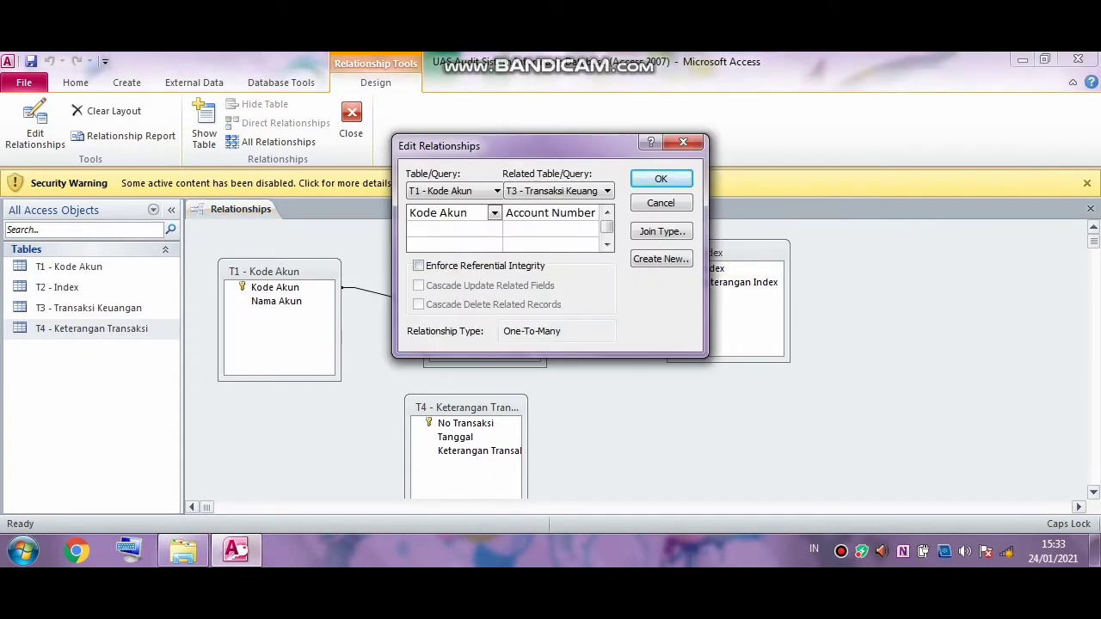
click(418, 266)
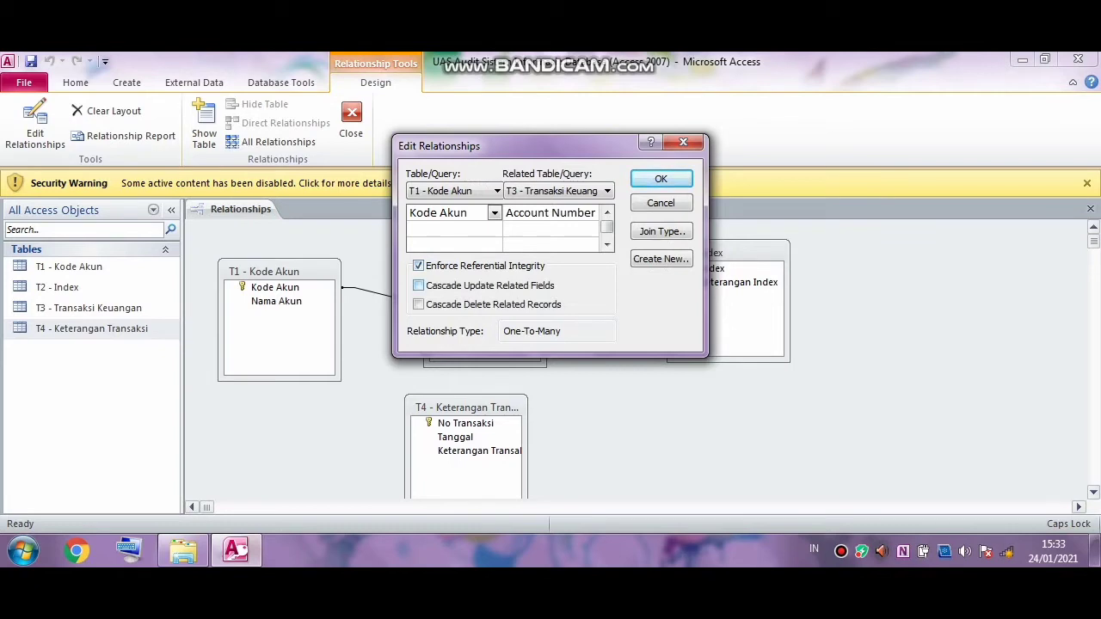
click(418, 305)
click(660, 179)
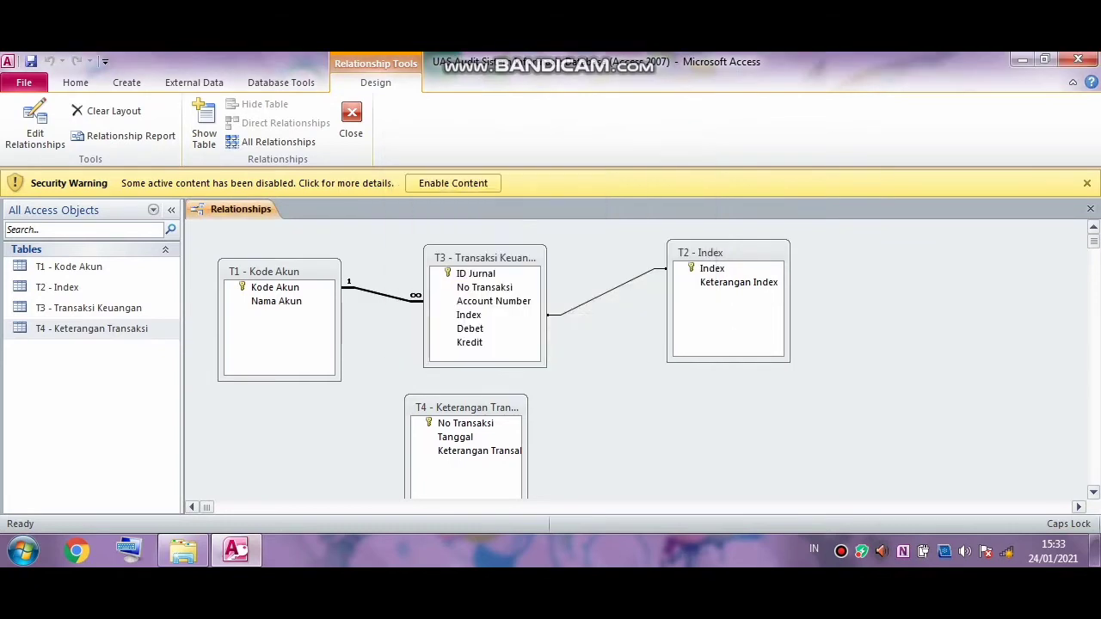
Step: Enforce referential integrity on the Index relationship between T2 and T3, with cascading updates of related fields and deletes of related records
double_click(606, 292)
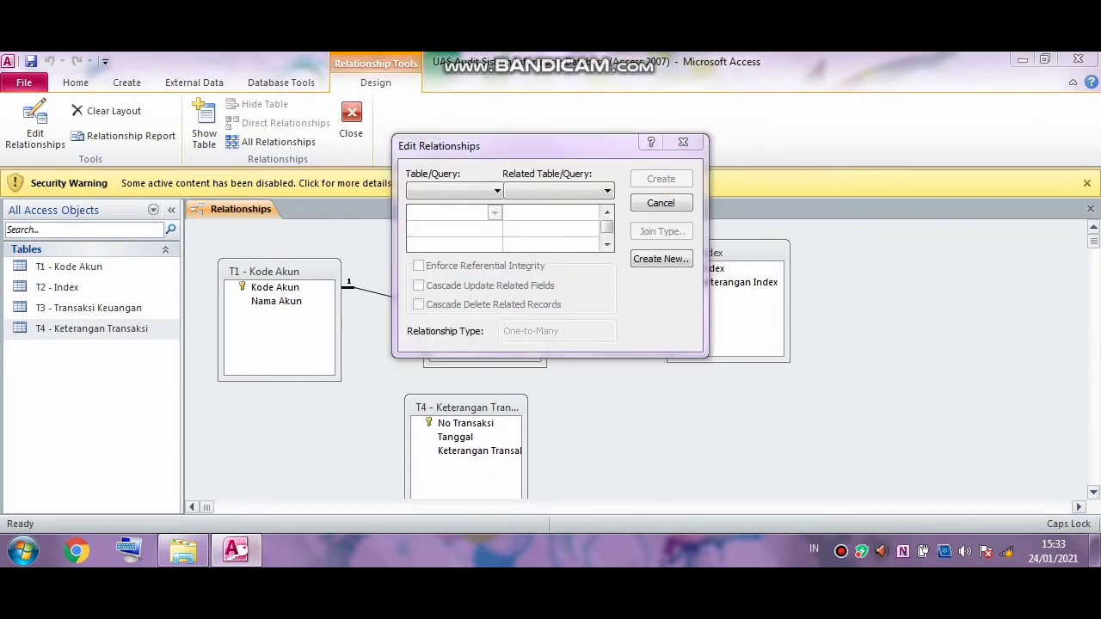
click(683, 142)
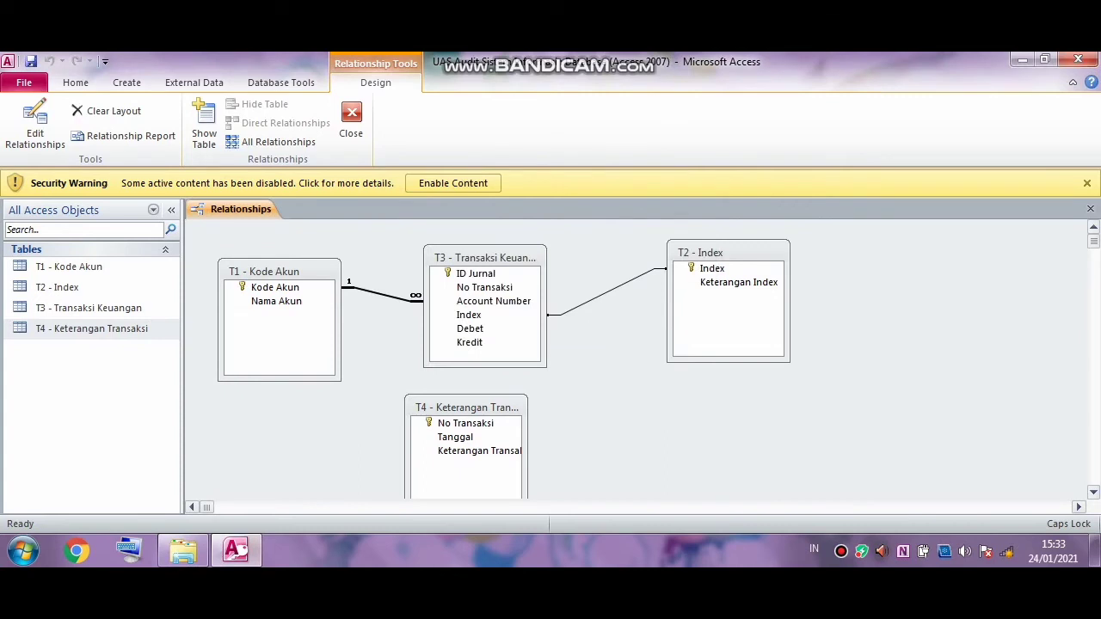
double_click(606, 292)
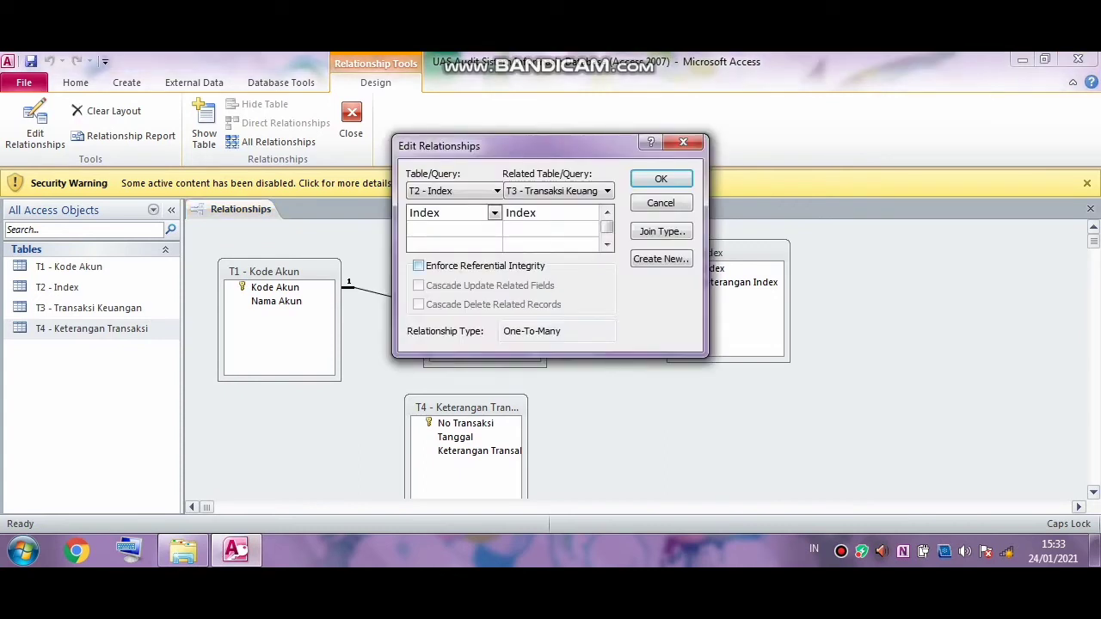
click(419, 266)
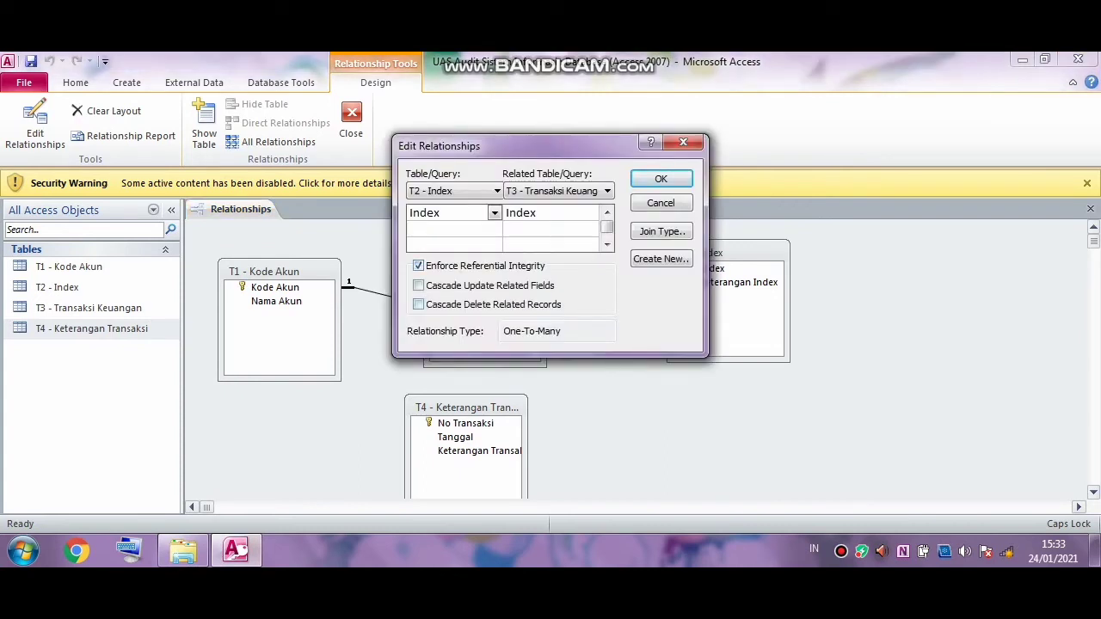
click(418, 285)
click(418, 304)
click(661, 178)
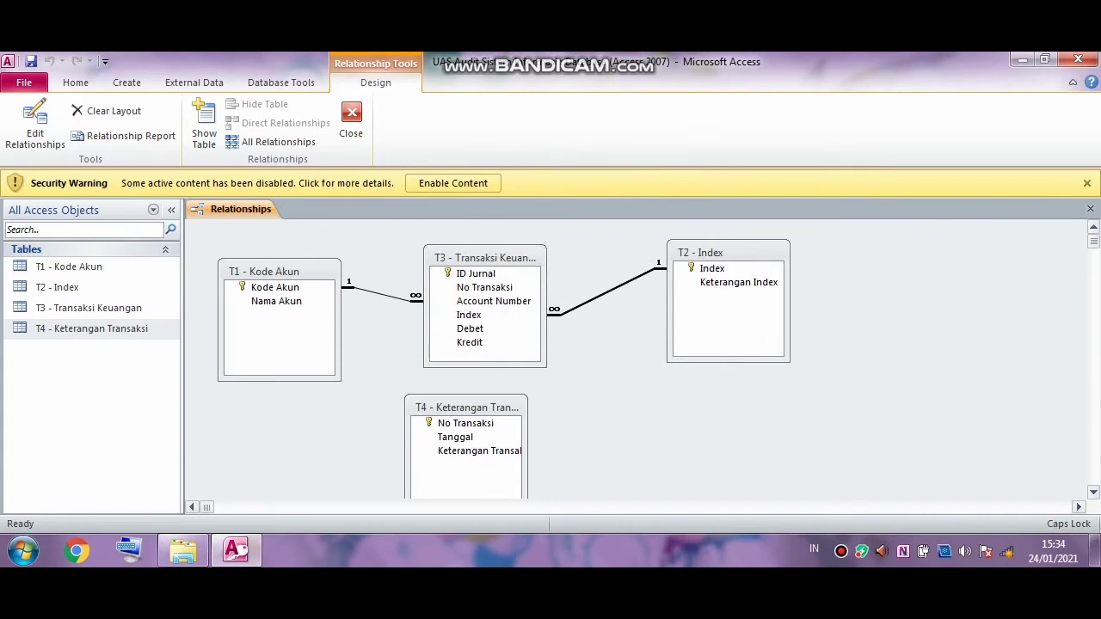
Step: Reposition T4 and relate its No Transaksi to No Transaksi in T3, enforcing referential integrity with Cascade Update Related Fields
drag(465, 407, 603, 386)
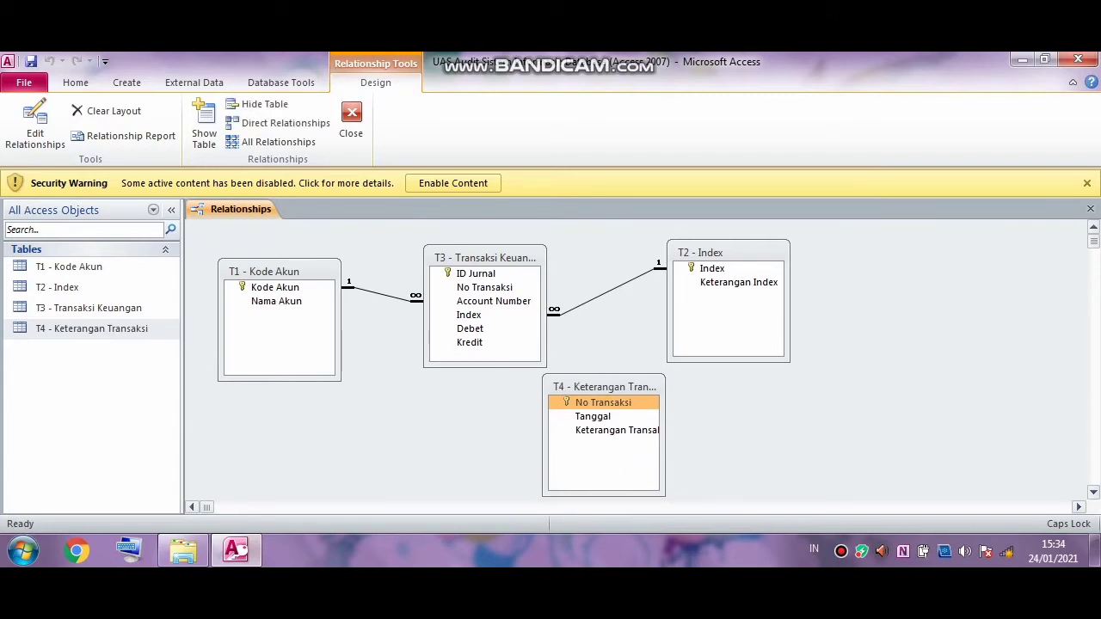
click(604, 430)
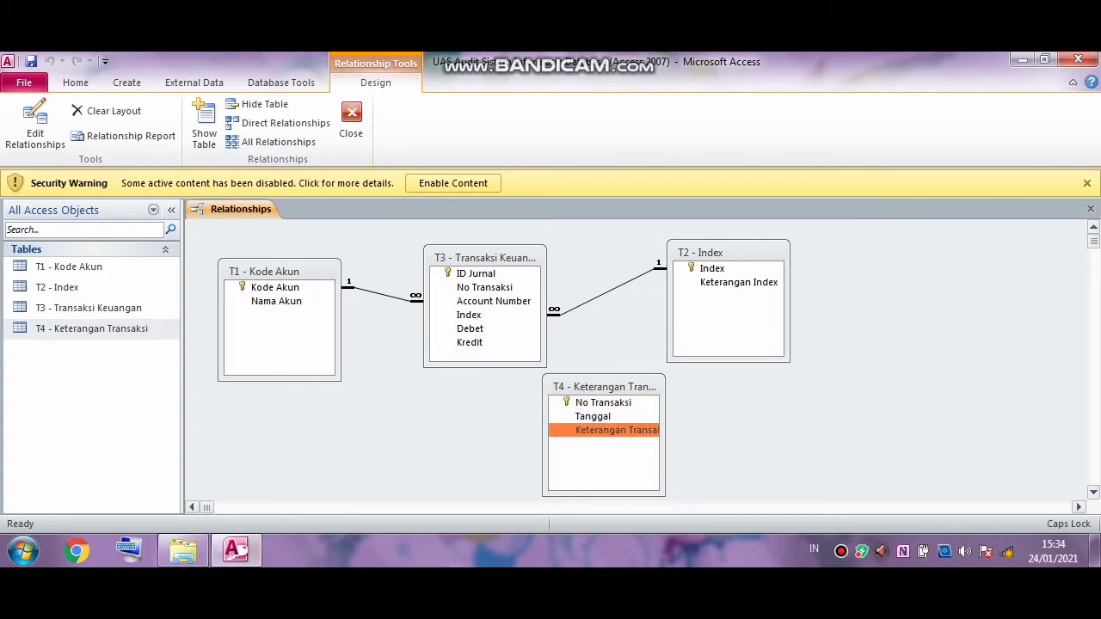
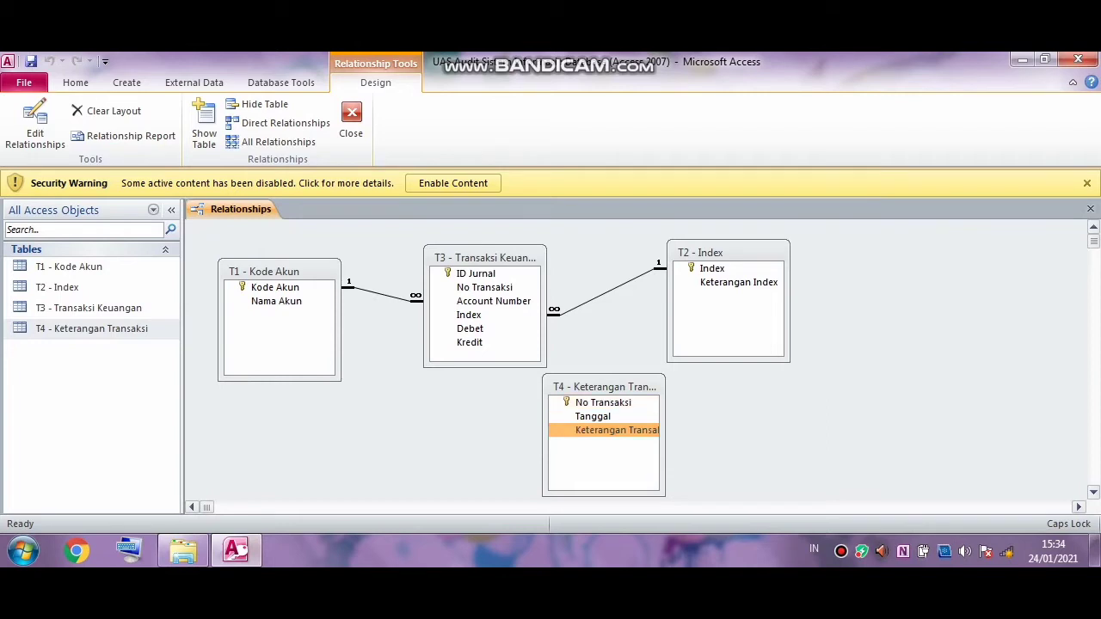
click(603, 402)
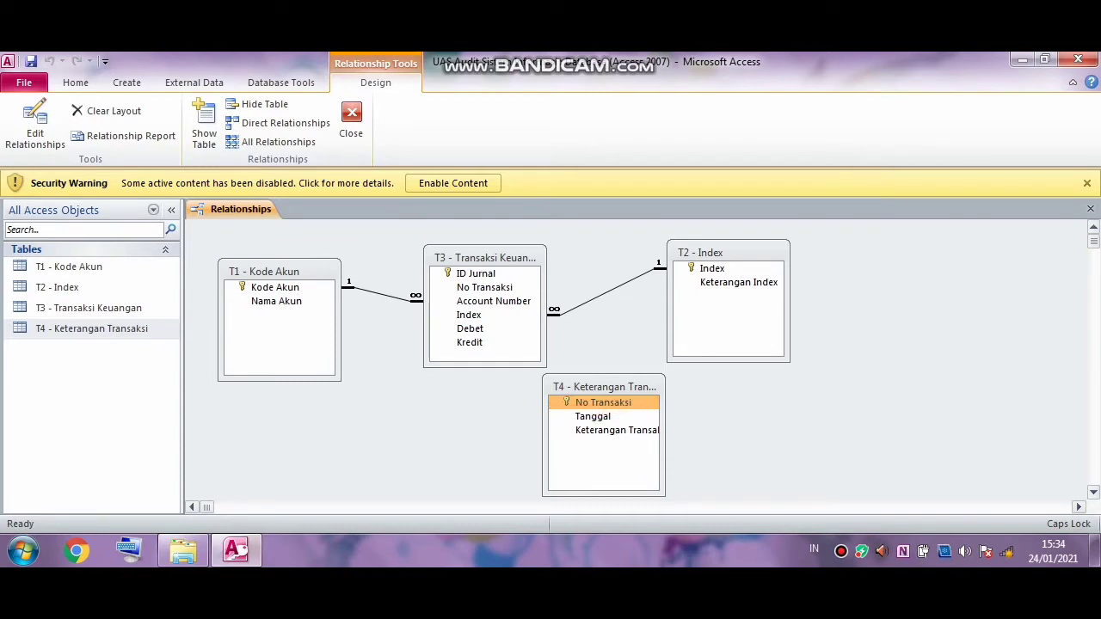
drag(603, 402, 484, 287)
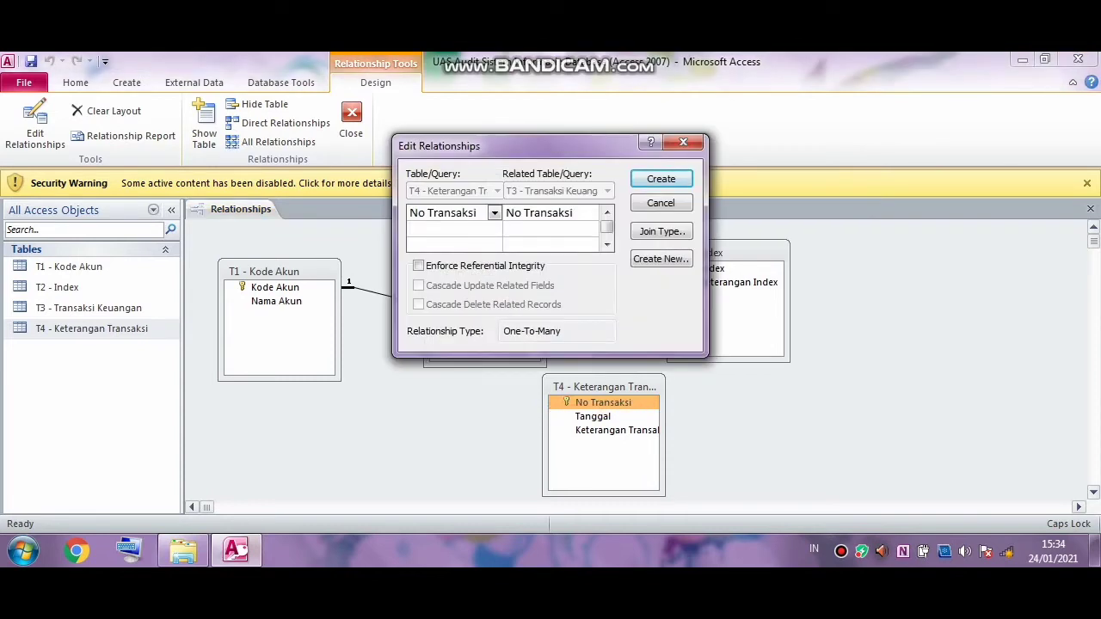
click(419, 265)
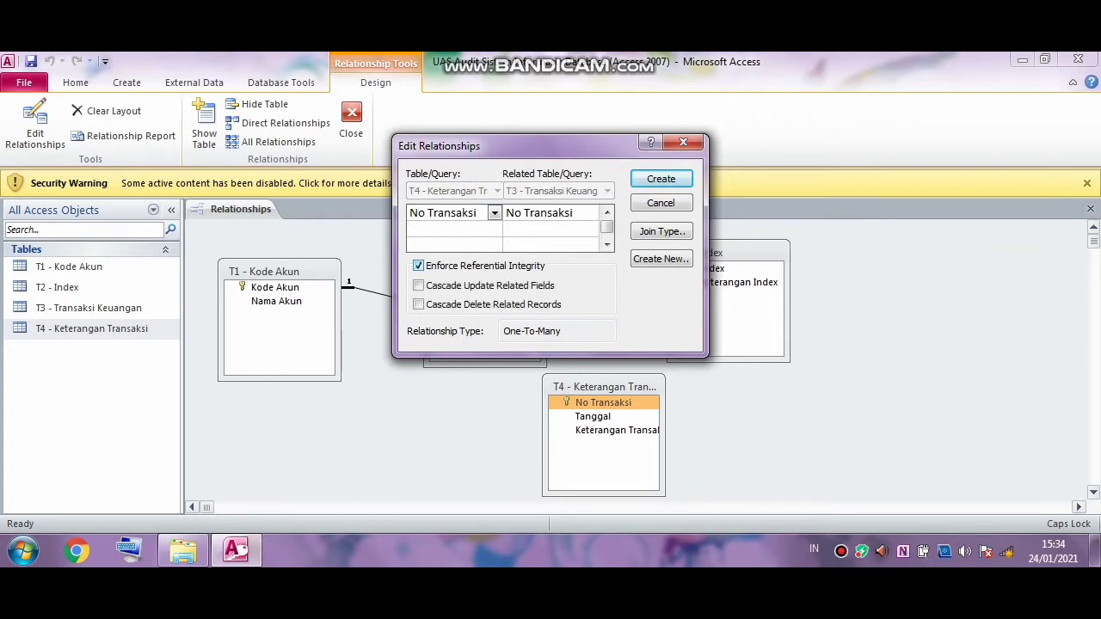
click(418, 286)
click(660, 178)
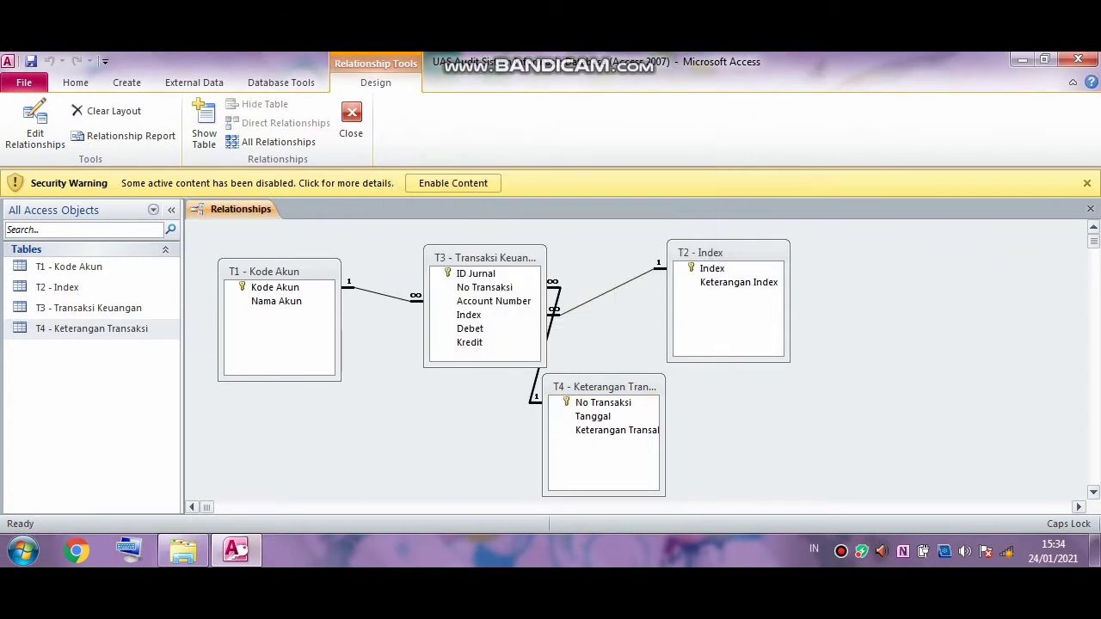
Step: Rearrange the relationship diagram with T4 above T2 beside T3, and T1 - Kode Akun lower on T3's other side
drag(603, 387, 638, 390)
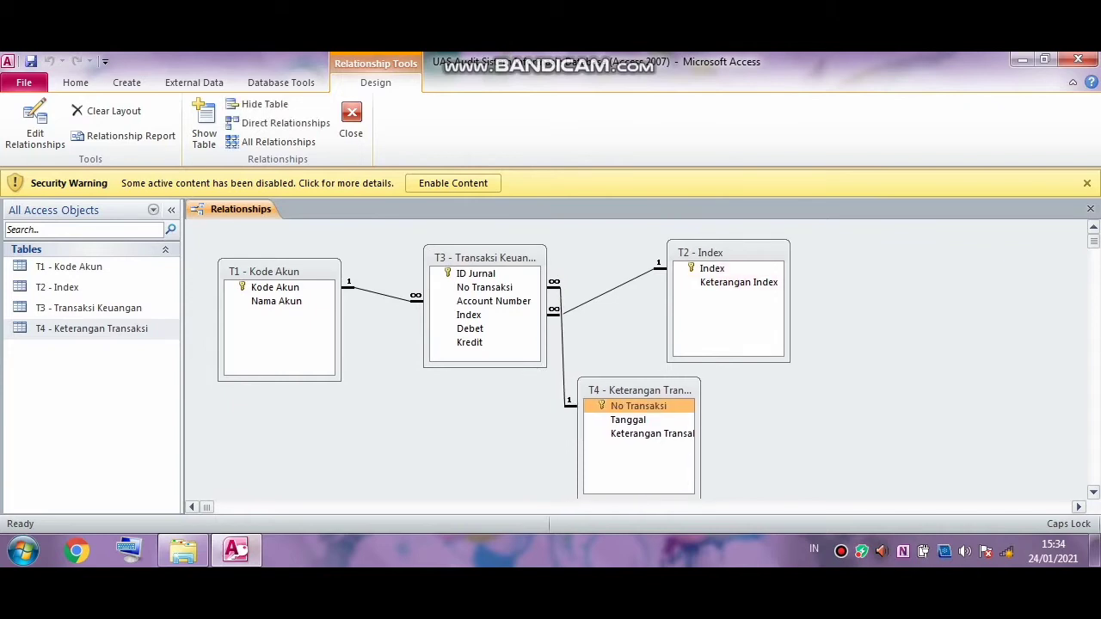
drag(700, 252, 764, 299)
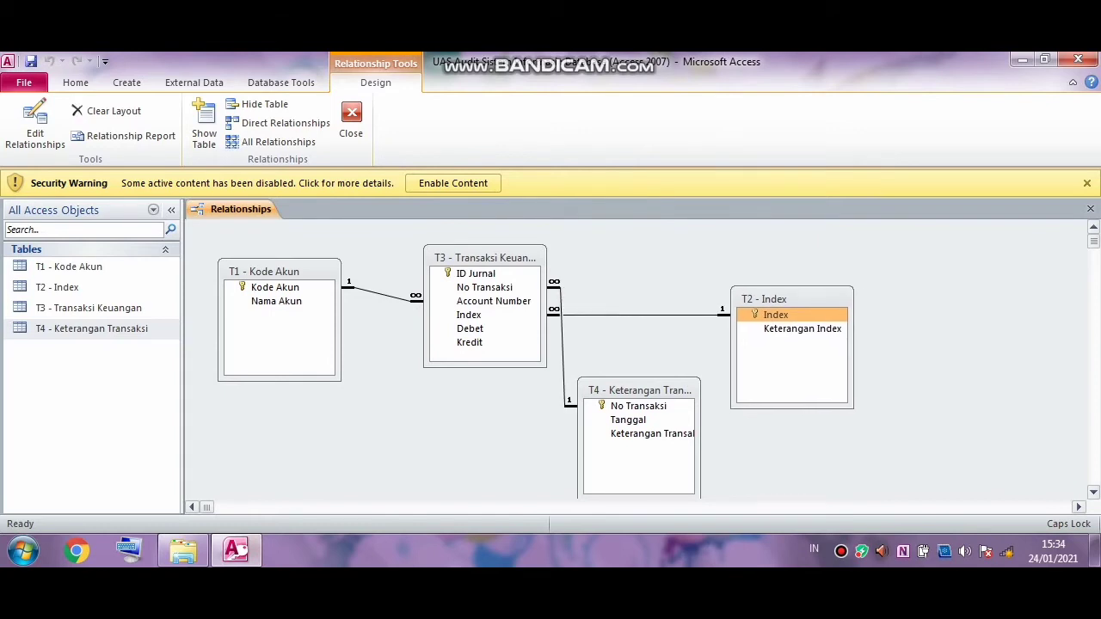
drag(264, 271, 257, 287)
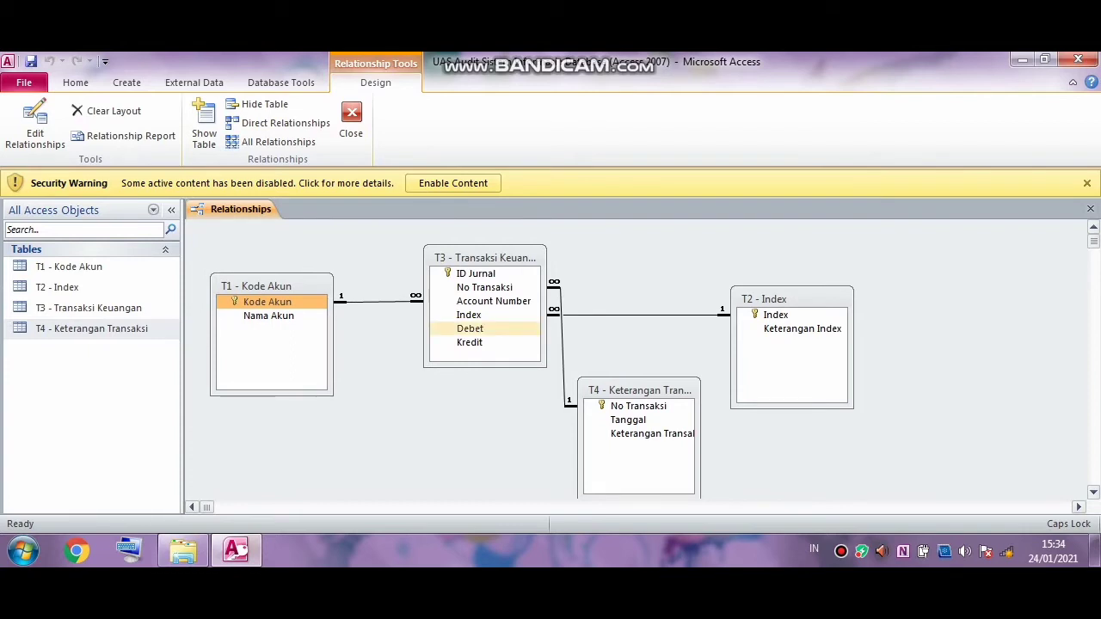
click(639, 390)
drag(638, 390, 655, 241)
drag(764, 298, 621, 384)
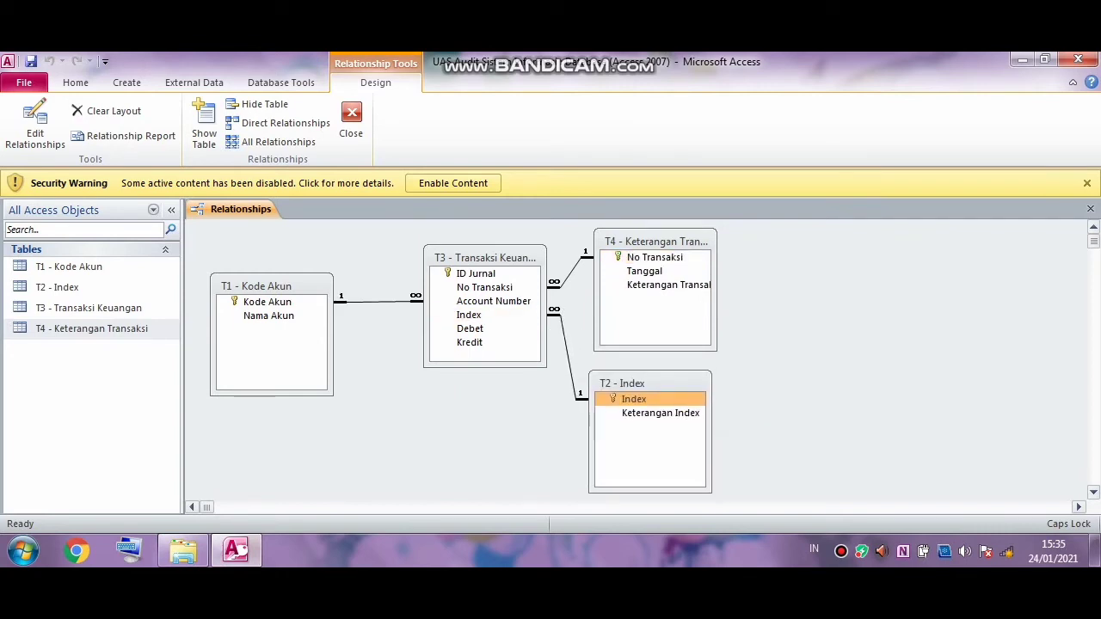
drag(258, 287, 321, 371)
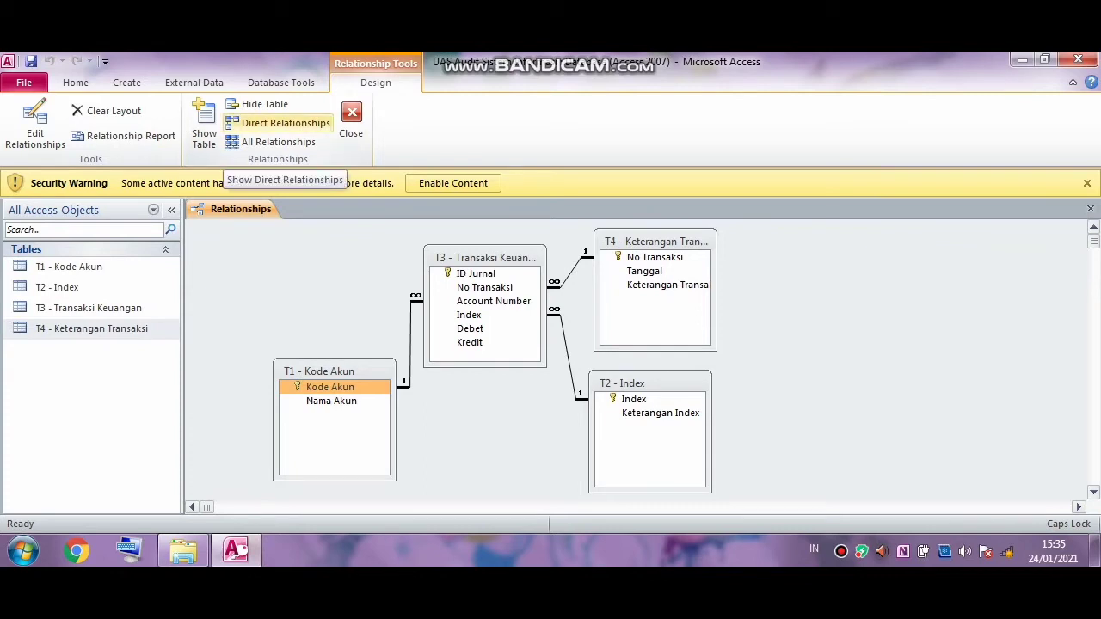
Step: Save the relationship layout and close the Relationships window
right_click(225, 209)
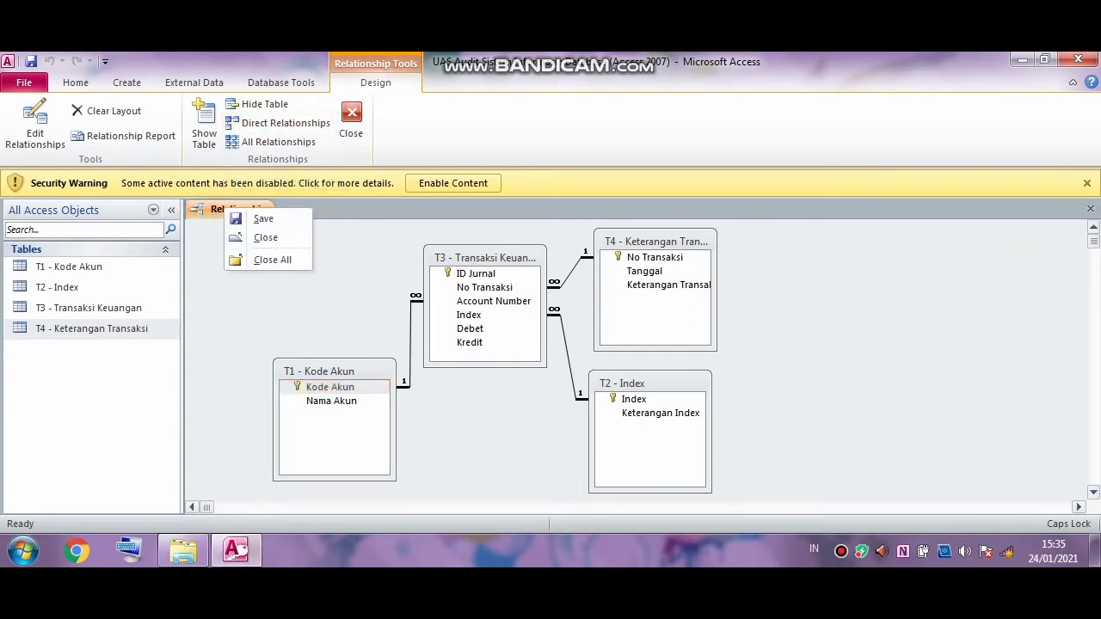
click(263, 218)
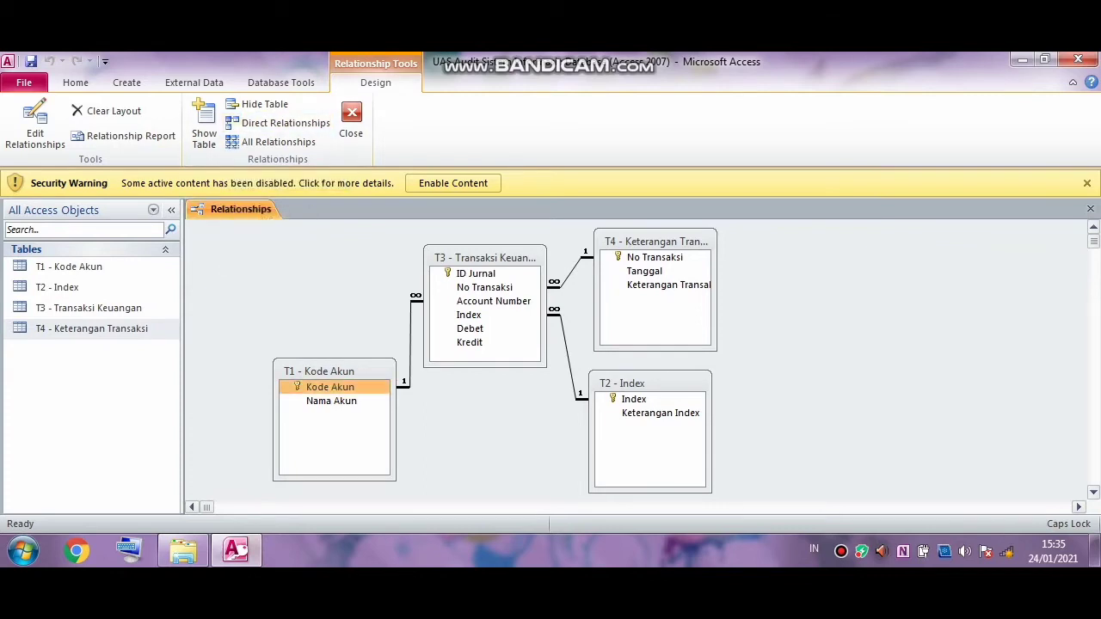
click(351, 120)
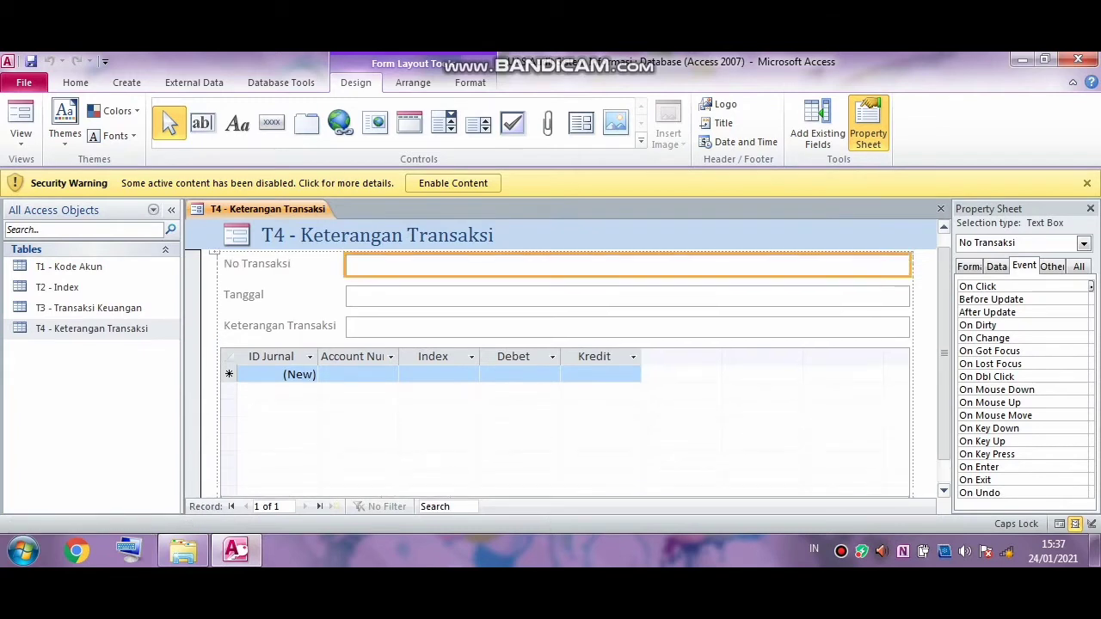
Step: Show the T4 - Keterangan Transaksi form in Design View and extend its Detail section to about 10.5 cm high
click(21, 136)
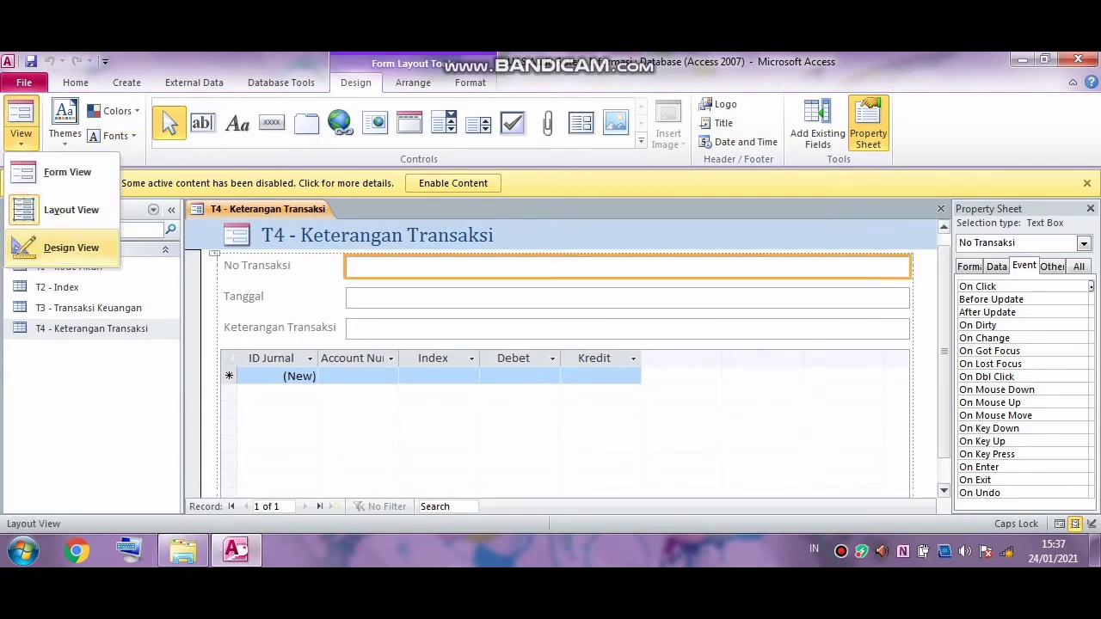
click(71, 248)
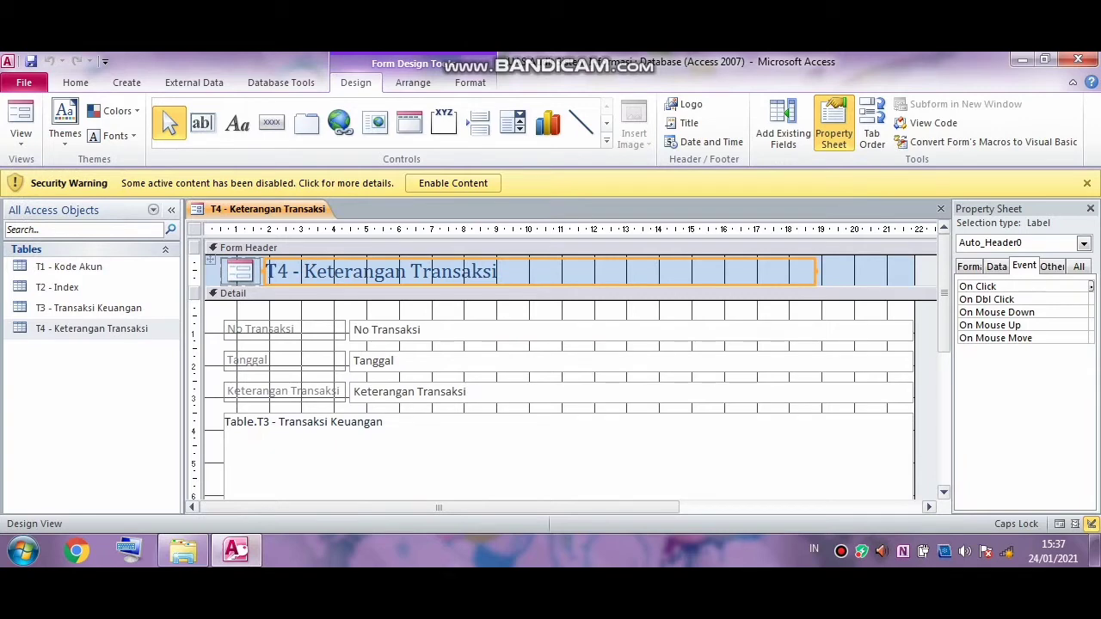
scroll(568, 361, down, 5)
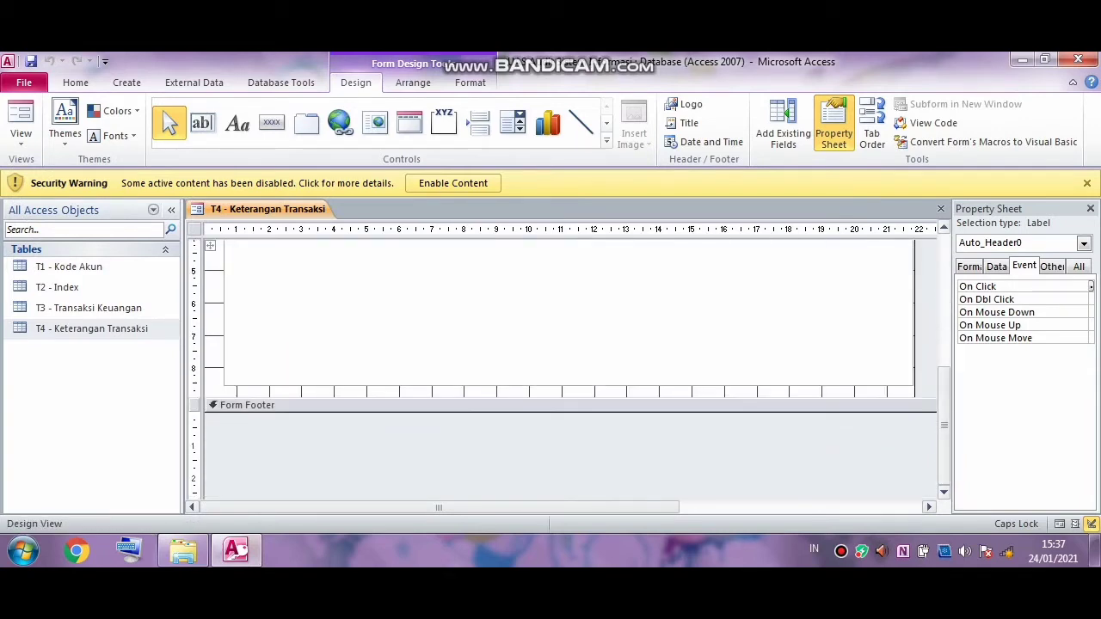
drag(236, 399, 237, 454)
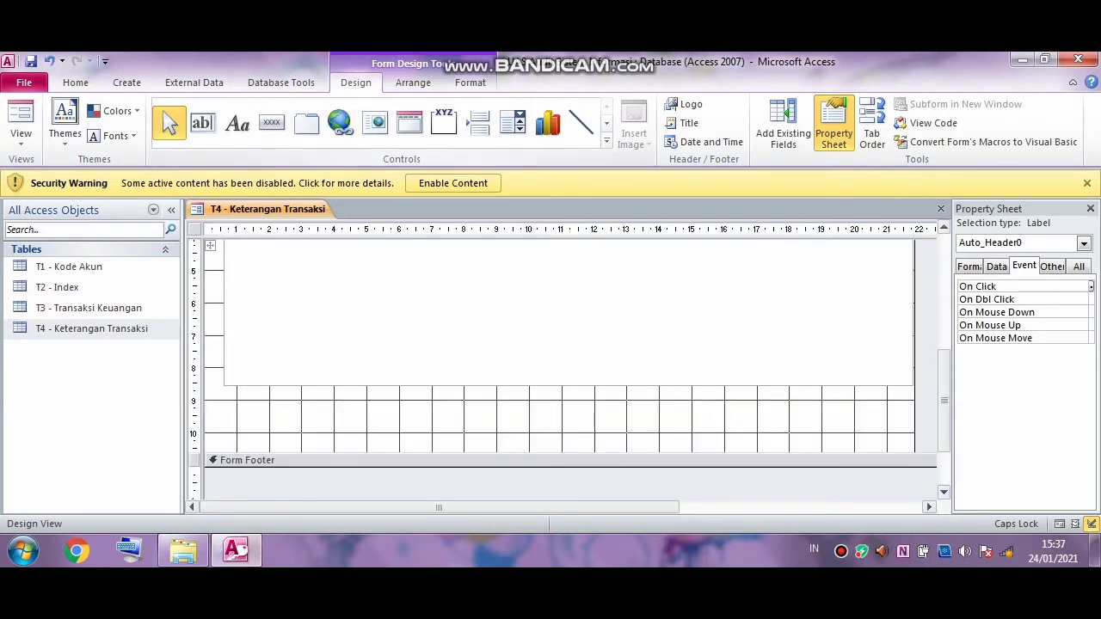
Step: Add a command button below the T3 subform with the Form Operations action Close Form, showing the text "Close Form"
click(272, 122)
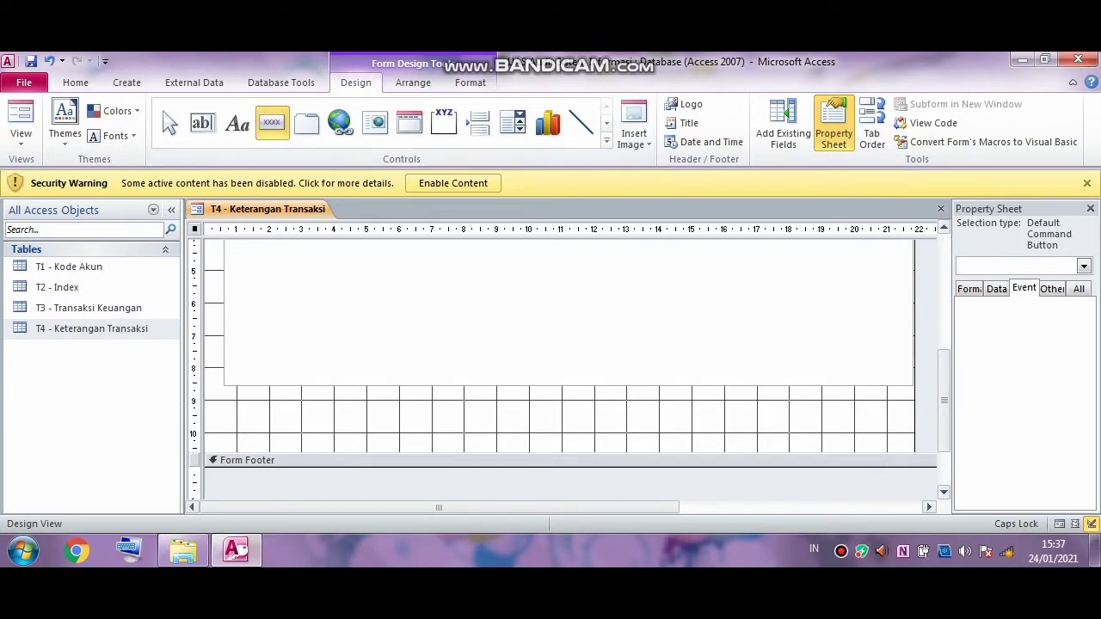
mouse_move(237, 399)
mouse_down()
mouse_move(342, 427)
mouse_move(335, 433)
mouse_up()
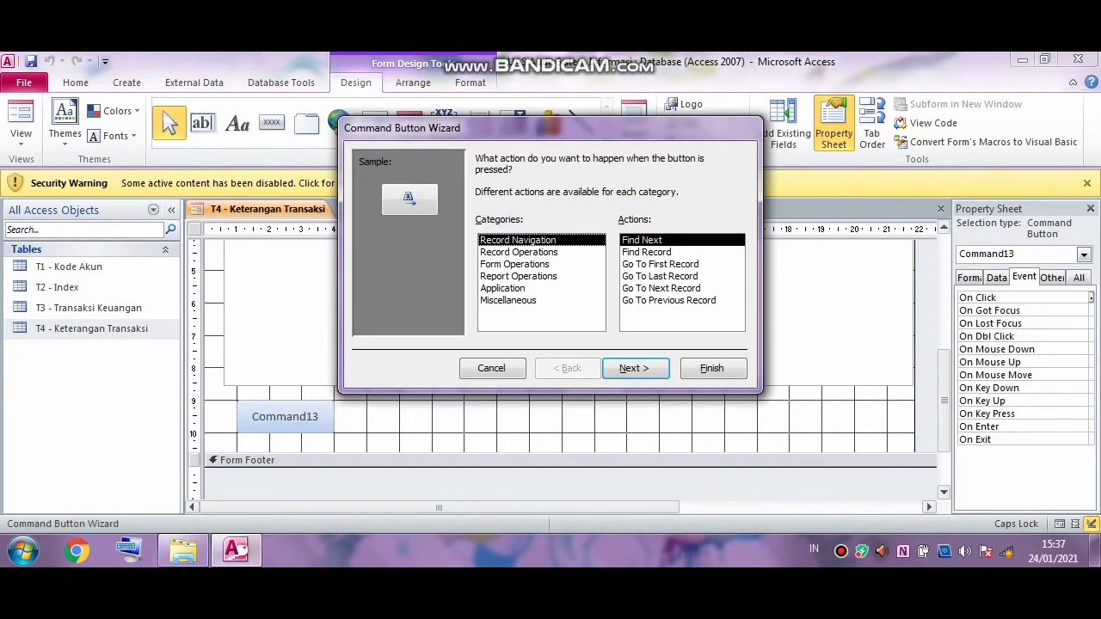
click(480, 264)
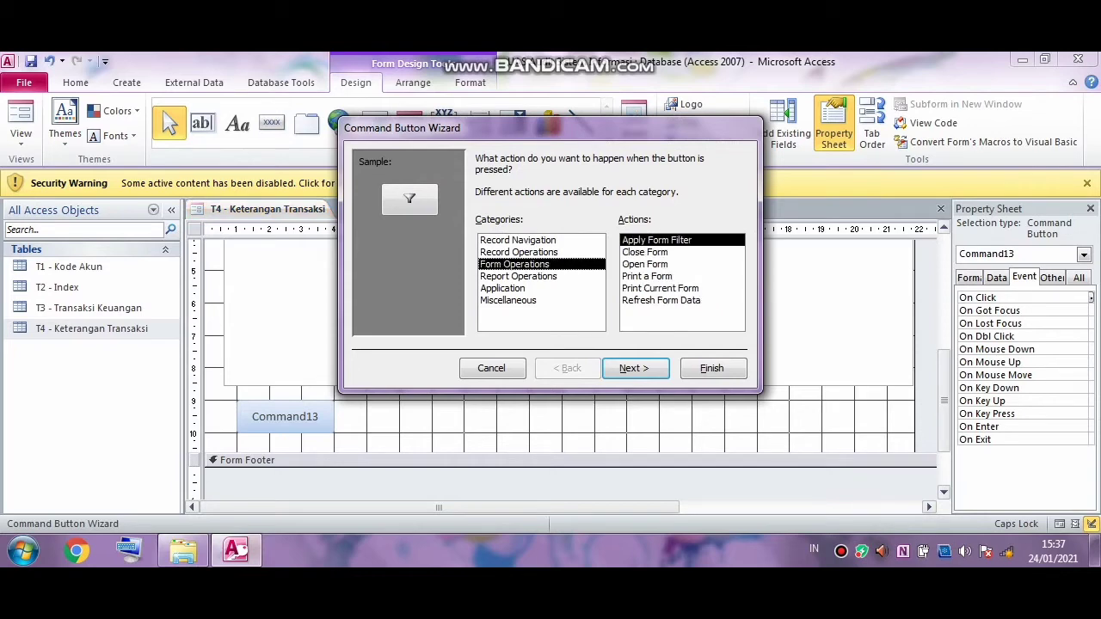
click(645, 252)
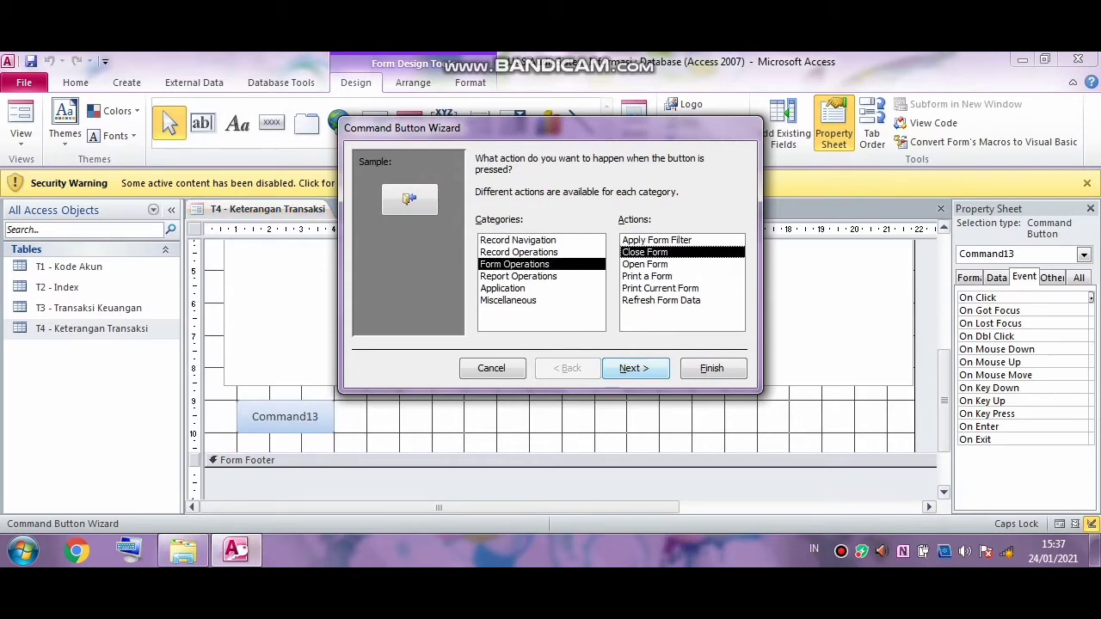
click(633, 368)
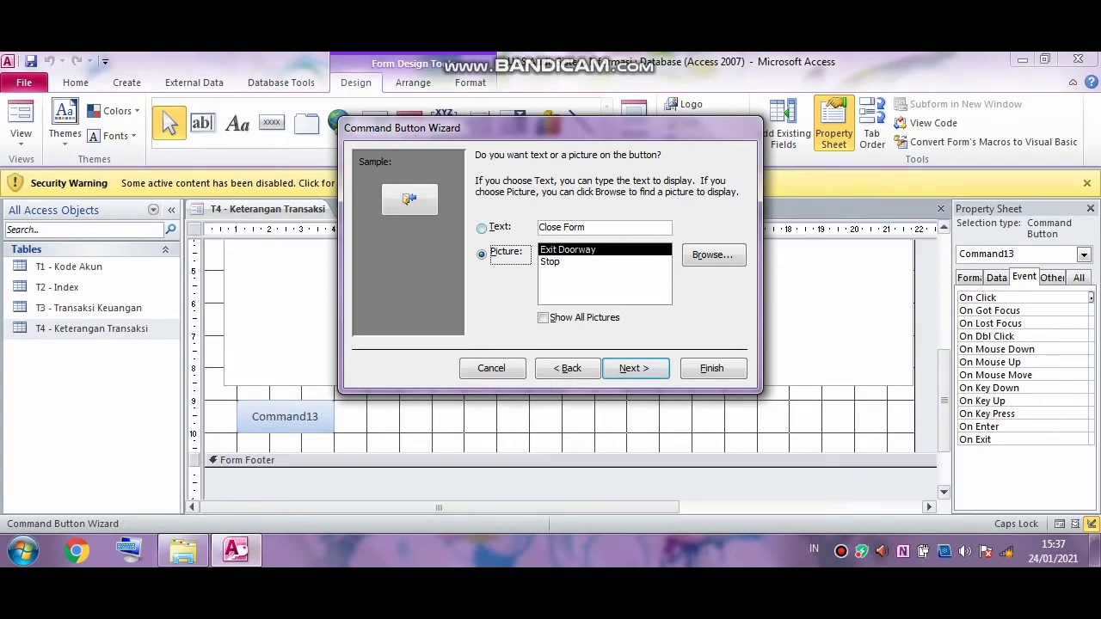
click(482, 228)
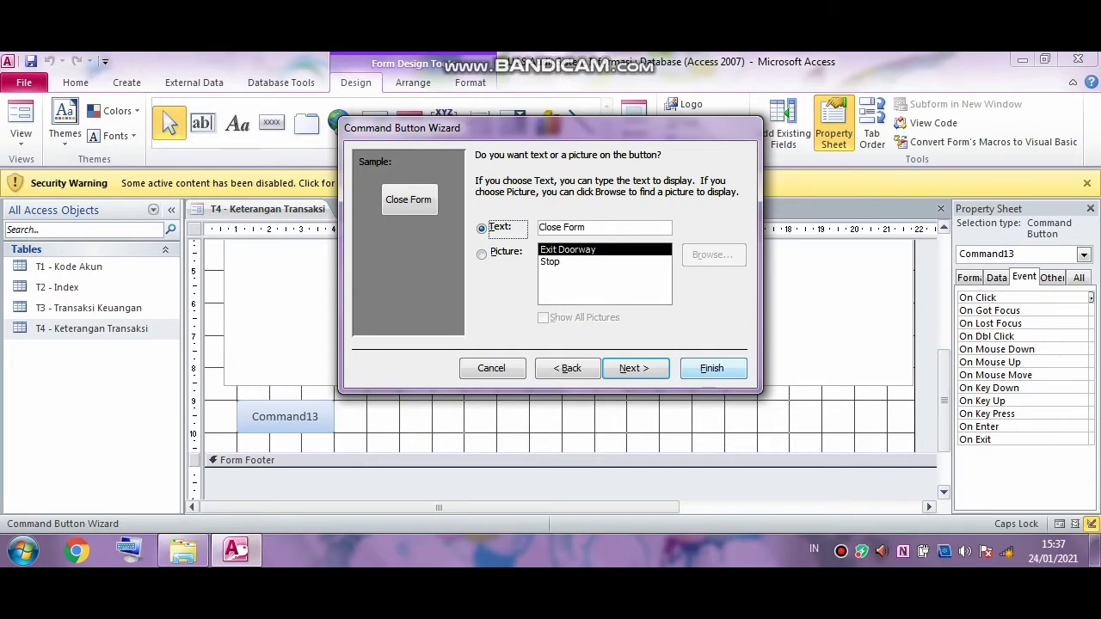
click(712, 368)
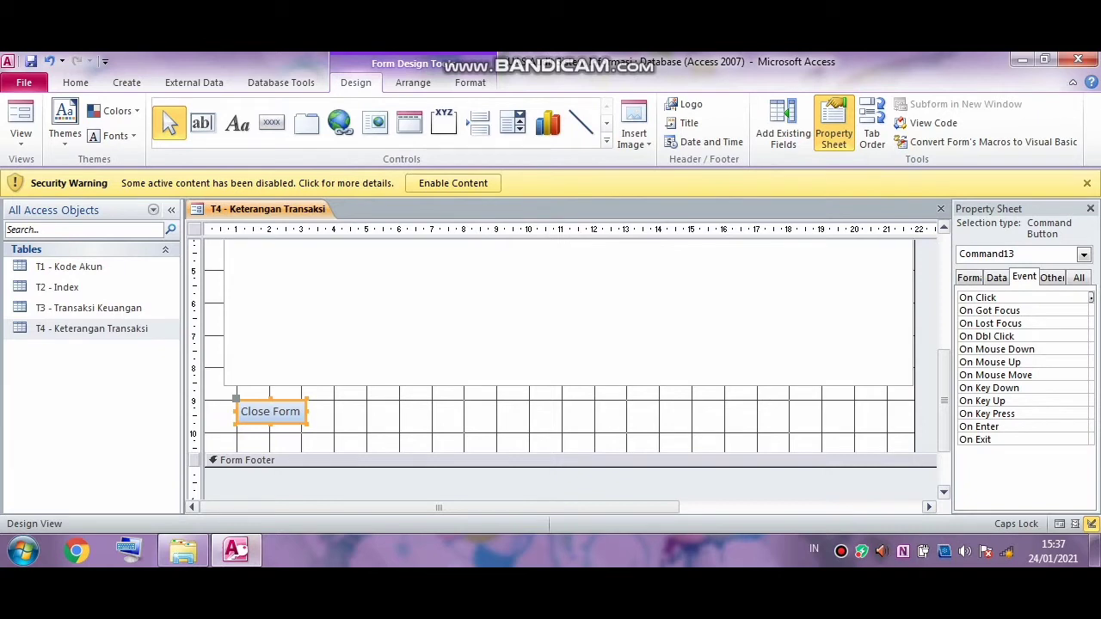
Step: Draw a second command button of about 2 by 1 cm beside Close Form, without using the wizard
click(272, 121)
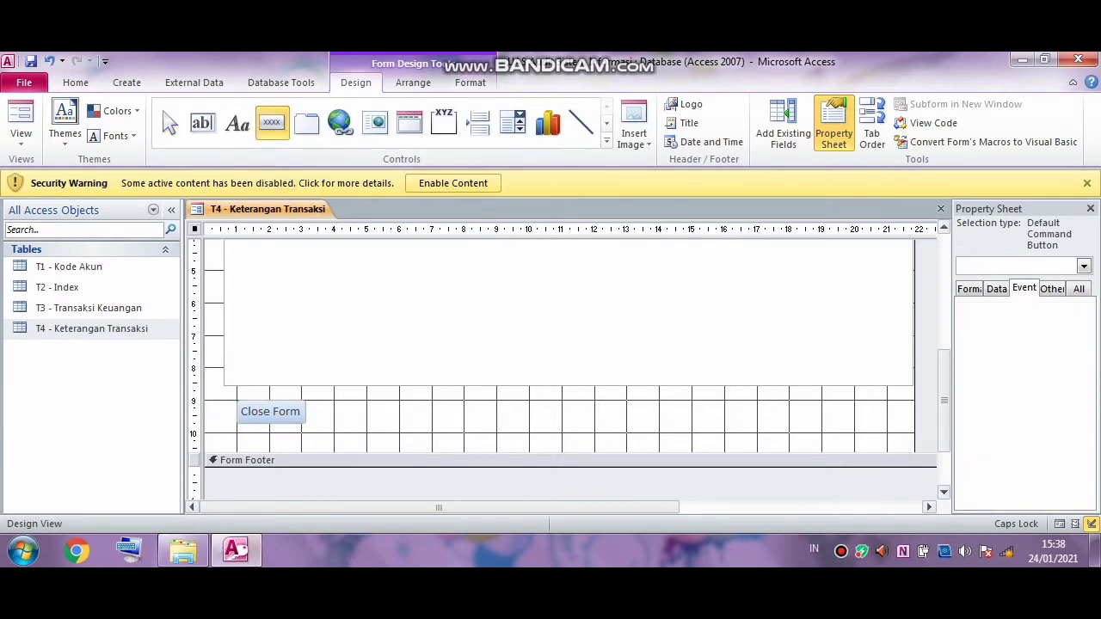
drag(333, 399, 401, 434)
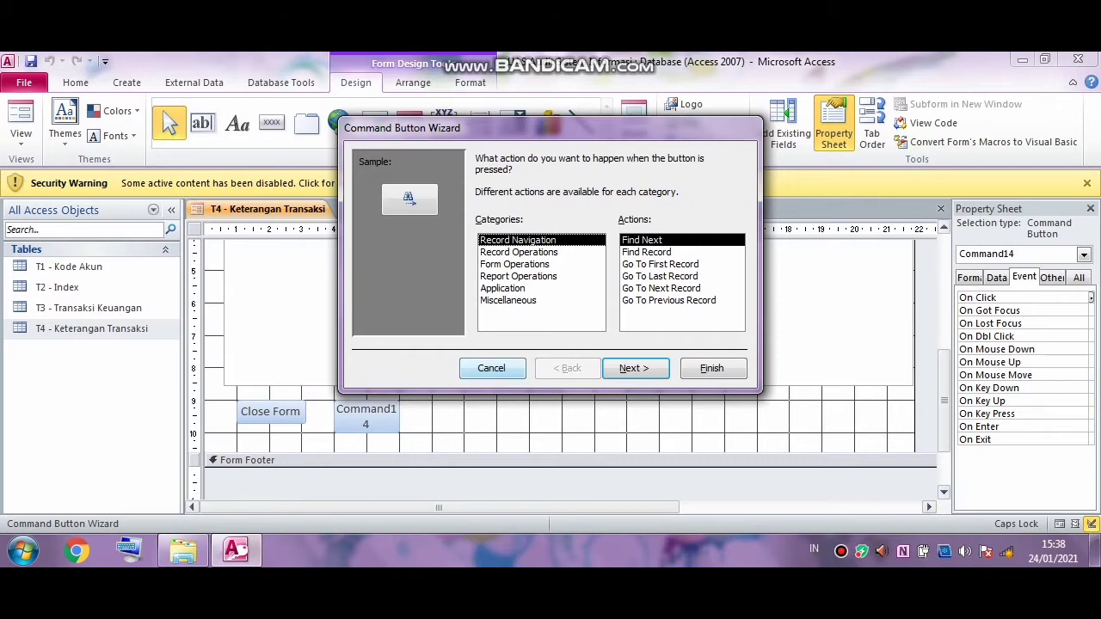
key(Escape)
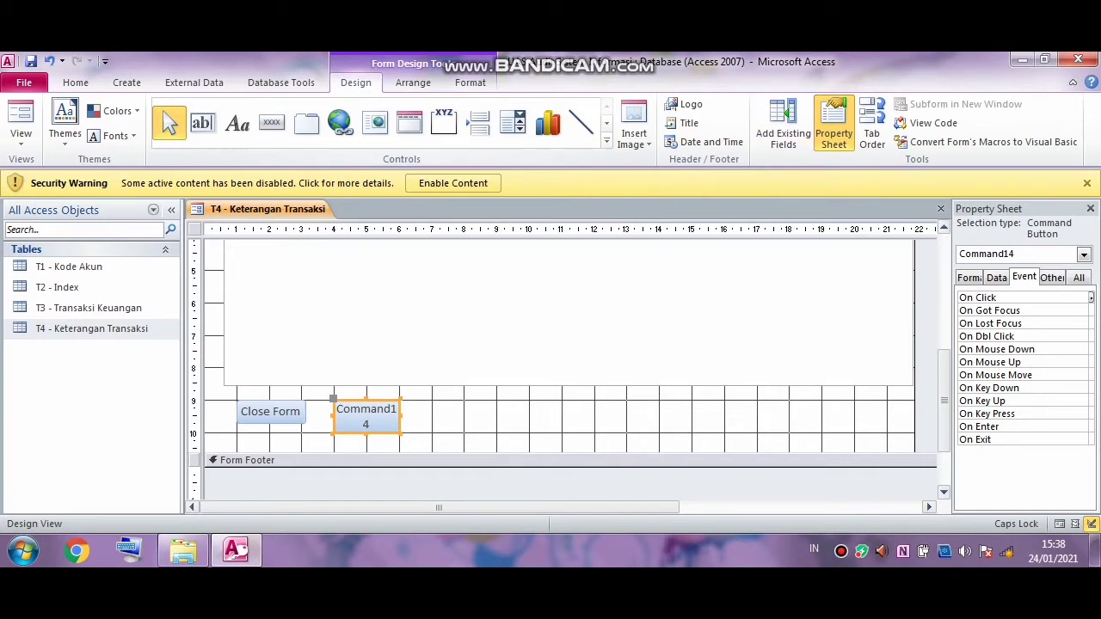
Step: Set the second command button's caption to "Save", widening the property sheet to show its values
click(834, 127)
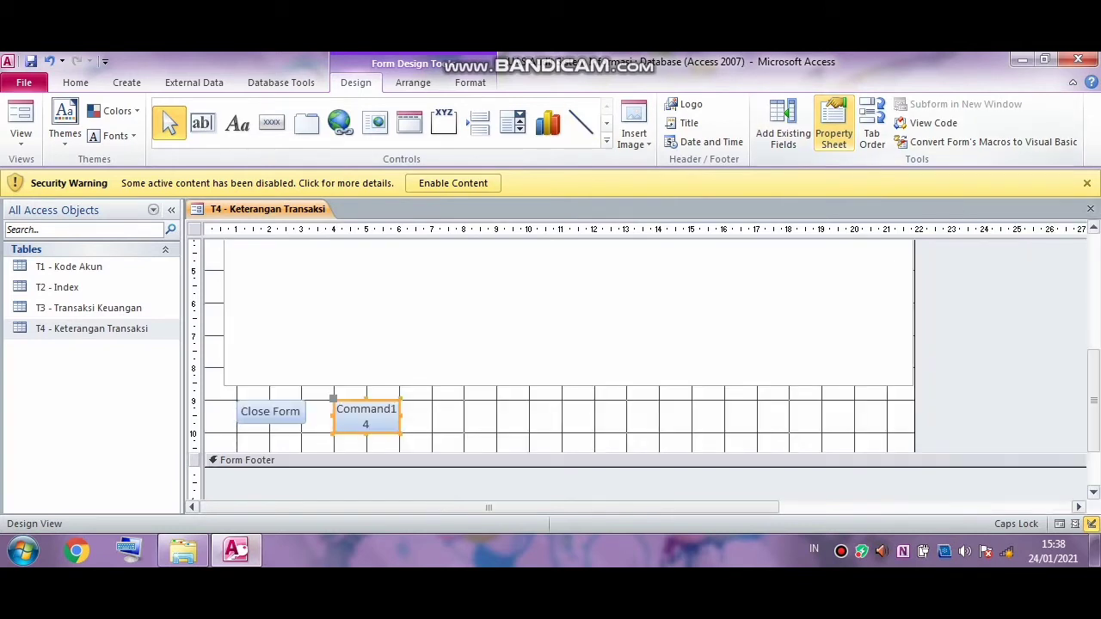
click(833, 128)
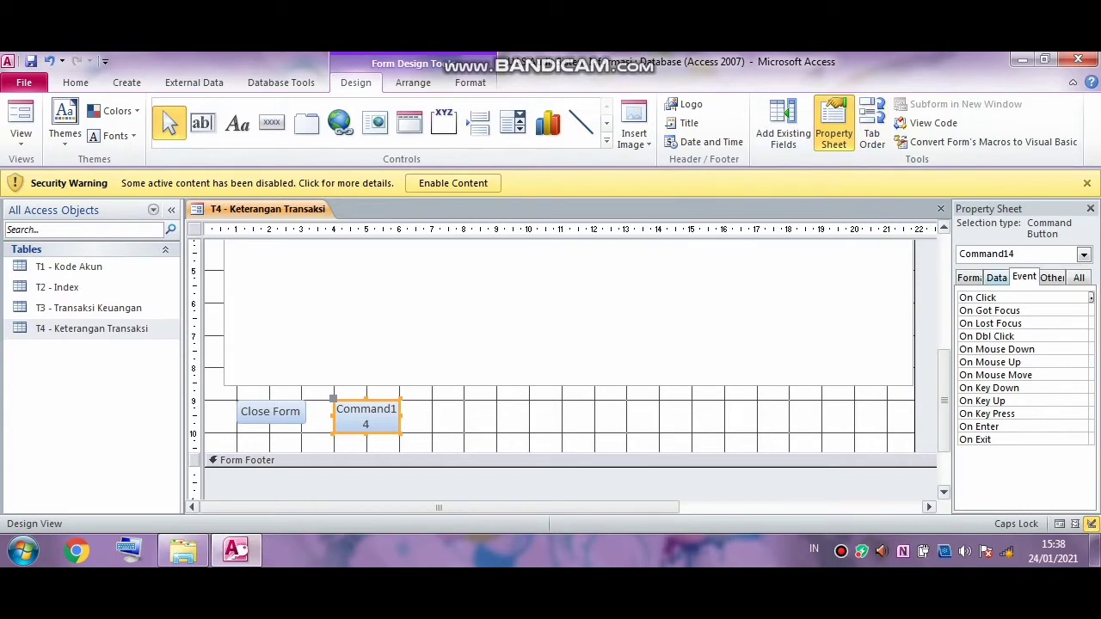
click(1079, 277)
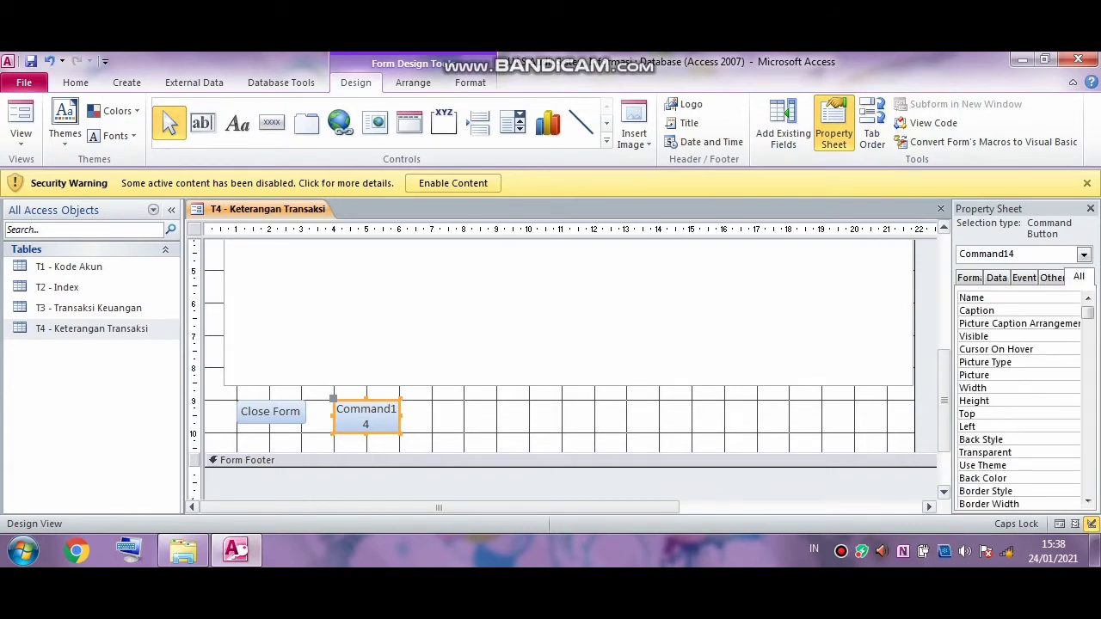
click(989, 310)
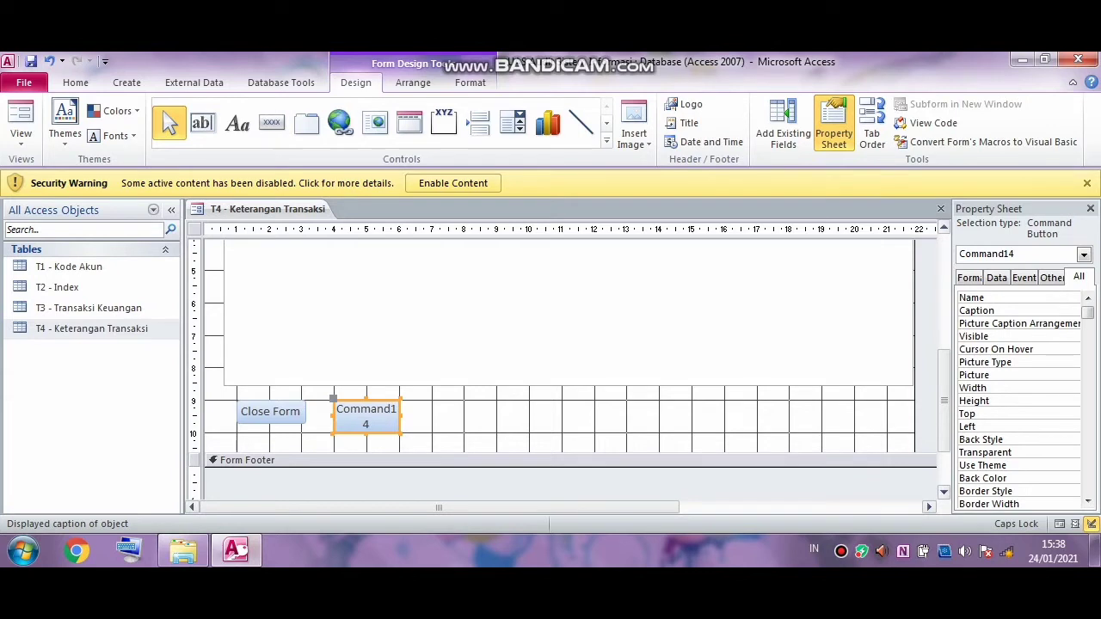
drag(952, 362, 827, 361)
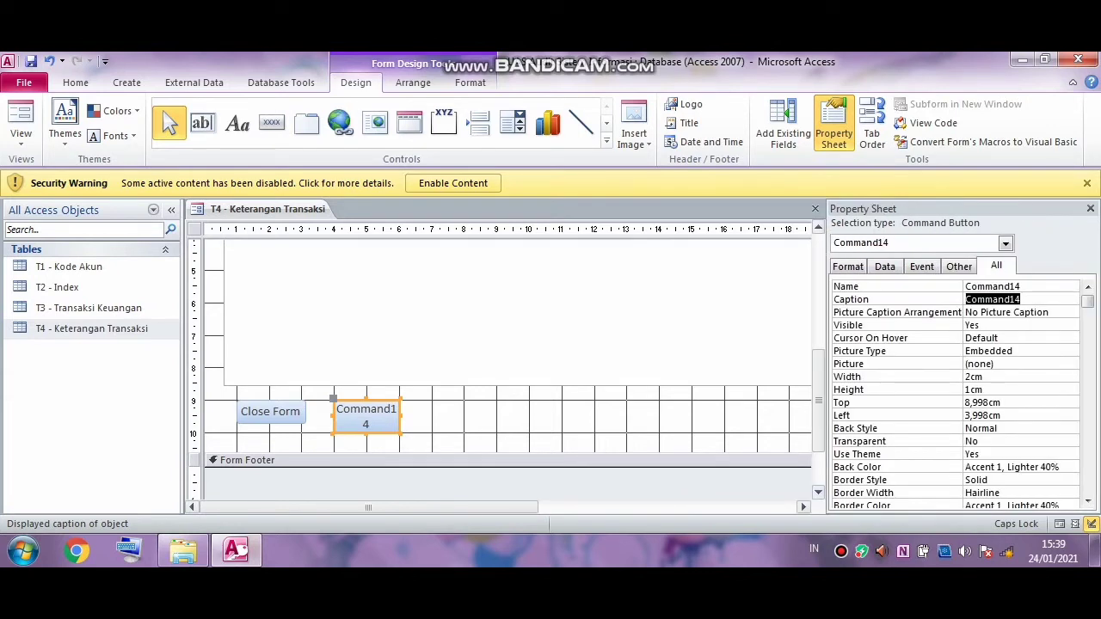
text(Save)
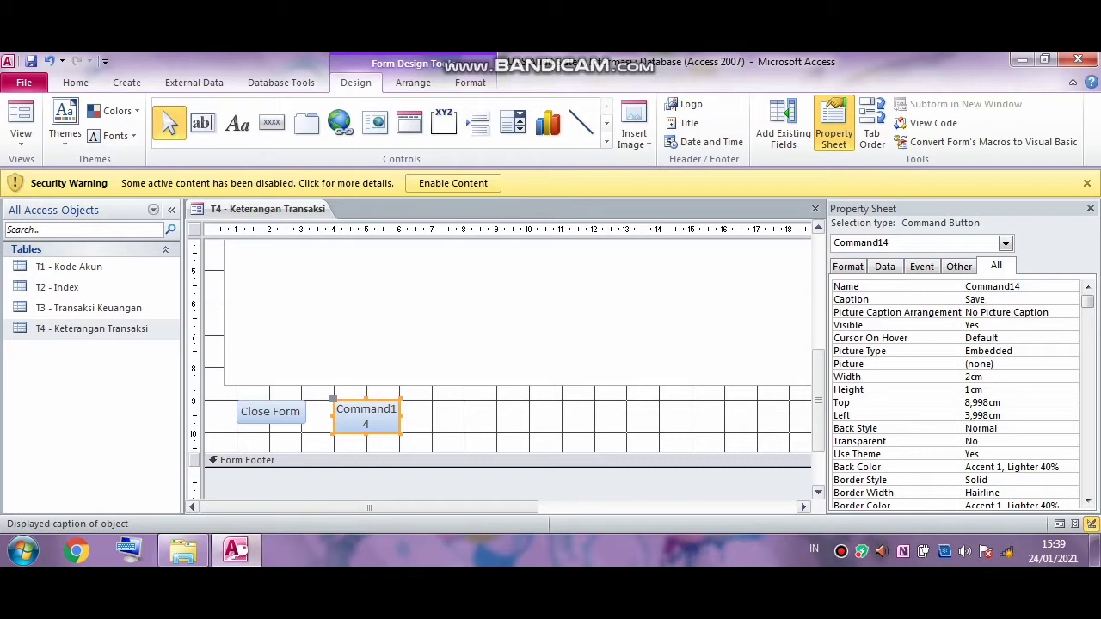
Step: Open the Macro Builder for the Save button's On Click event
click(921, 265)
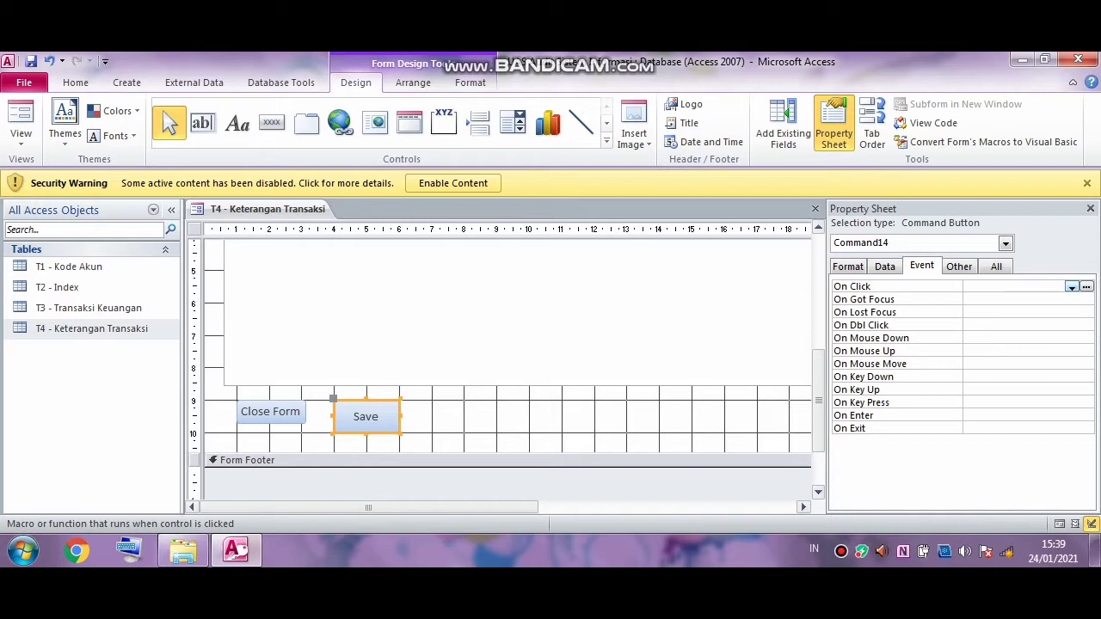
click(1086, 286)
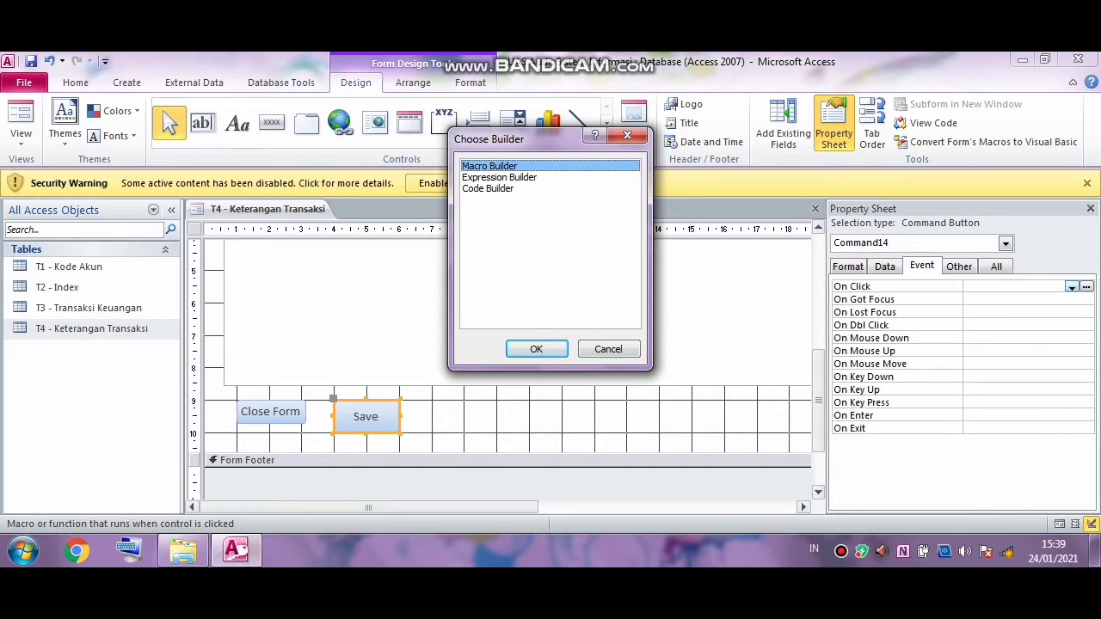
click(536, 348)
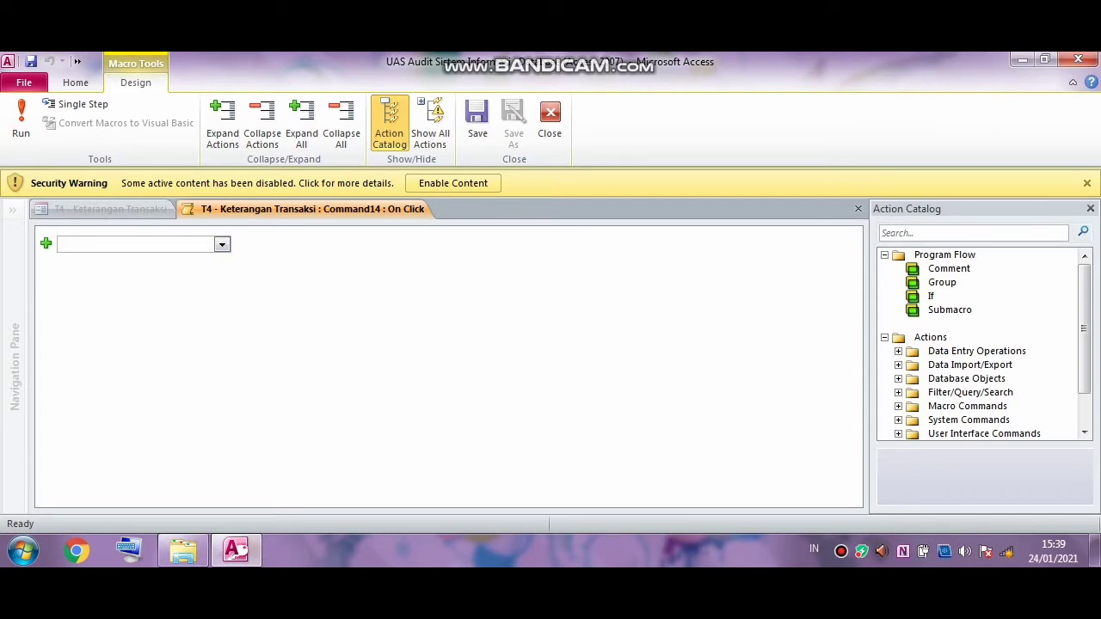
click(840, 551)
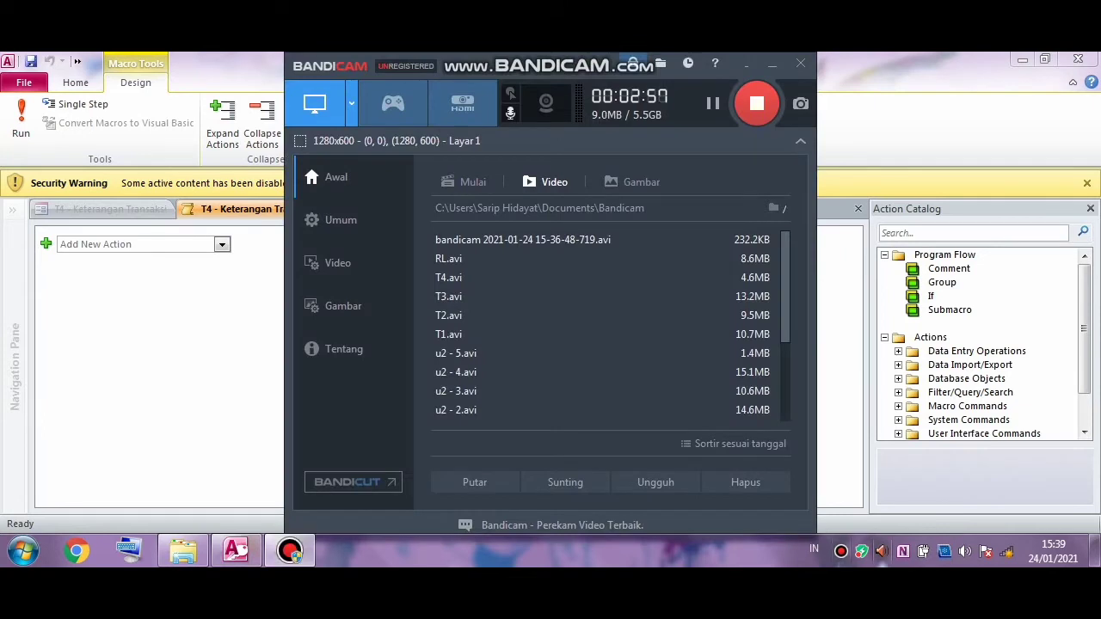
click(713, 104)
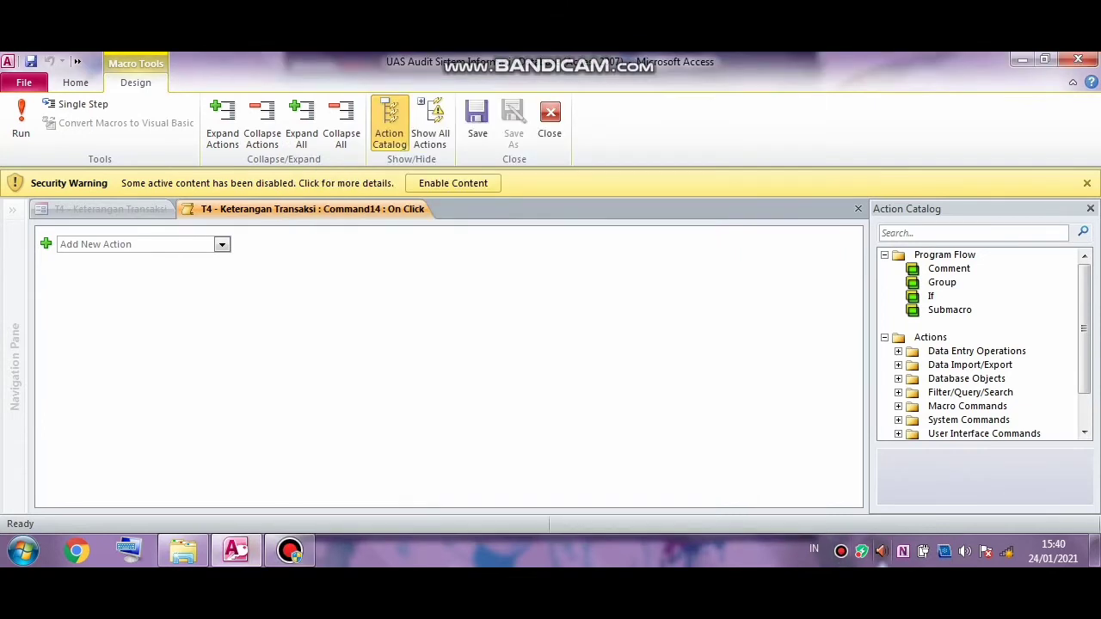
Step: Add an OnError action to the Save button's On Click macro
click(222, 245)
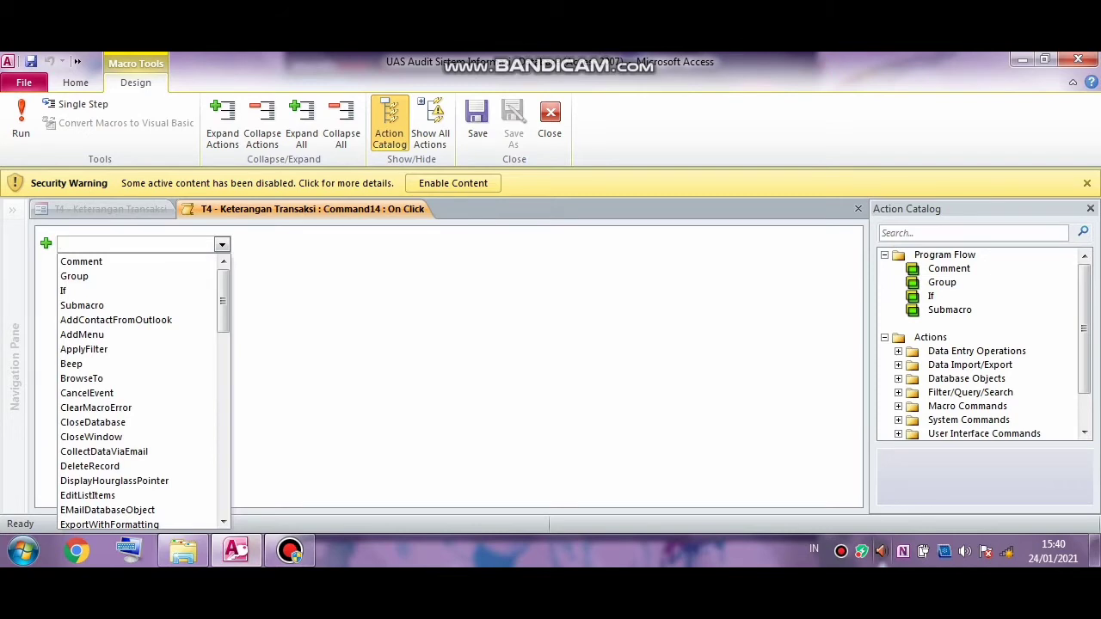
text(OnError)
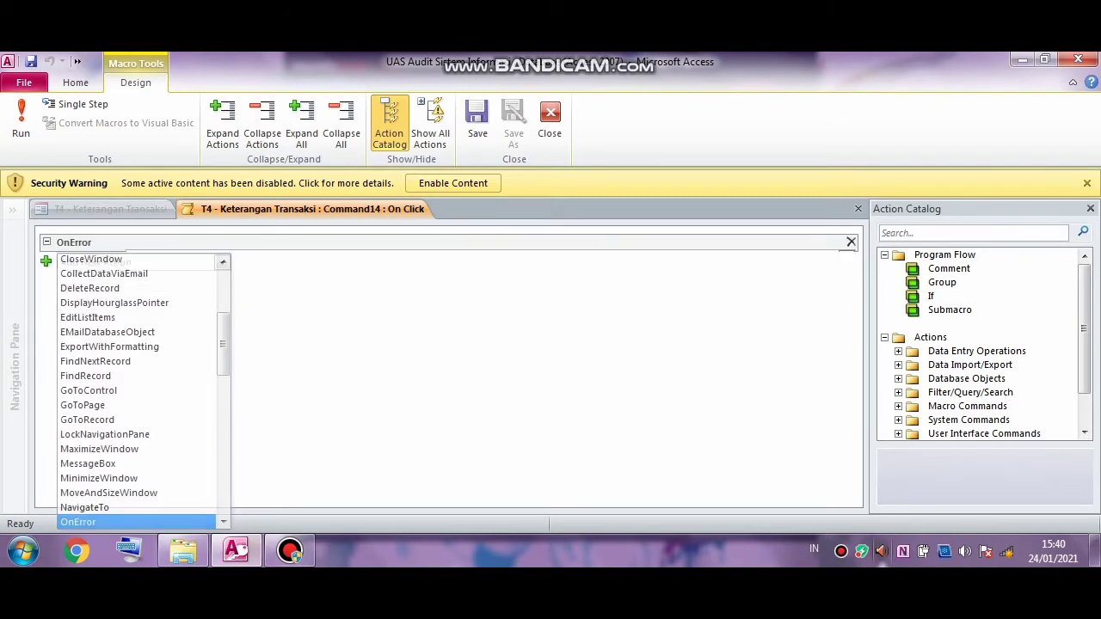
Step: Add a GoToRecord action after the OnError action in the Save button's macro
key(Return)
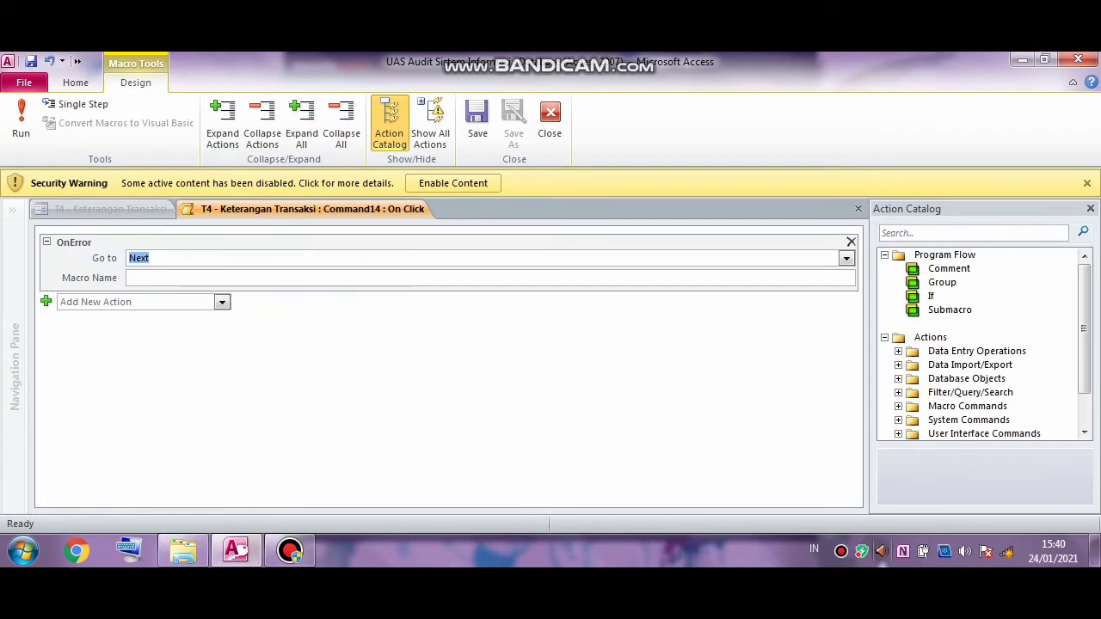
click(222, 302)
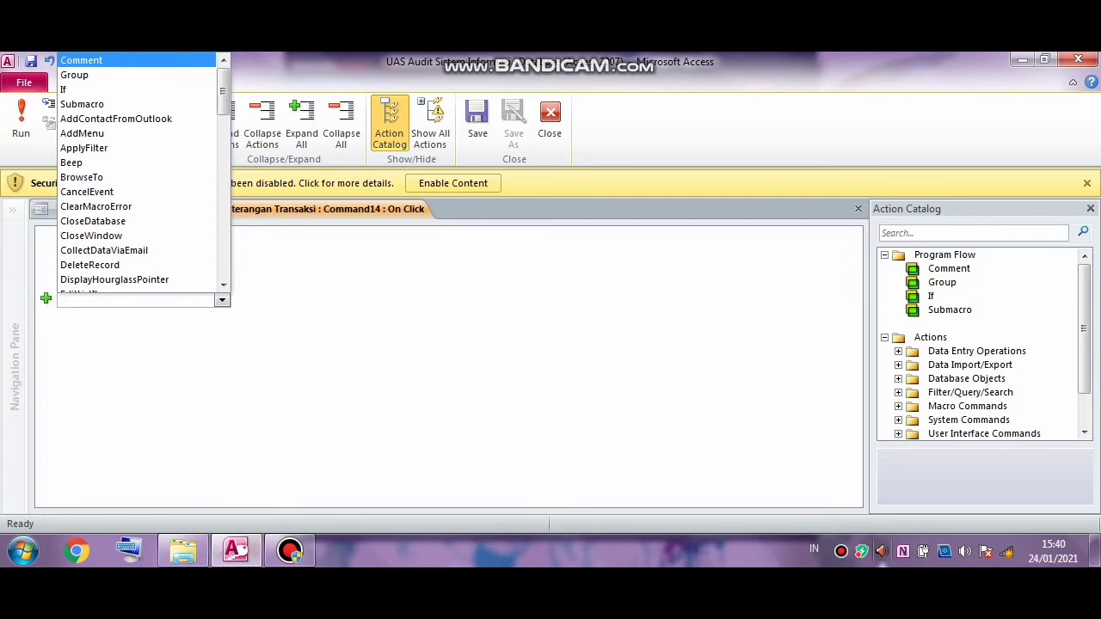
text(GoTo)
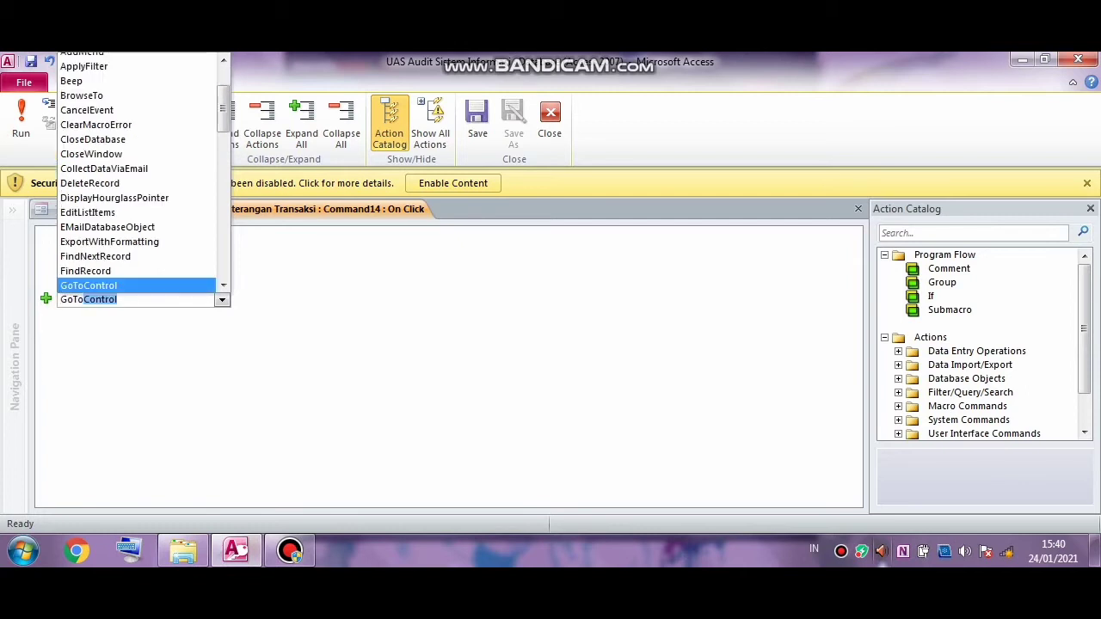
text(Record)
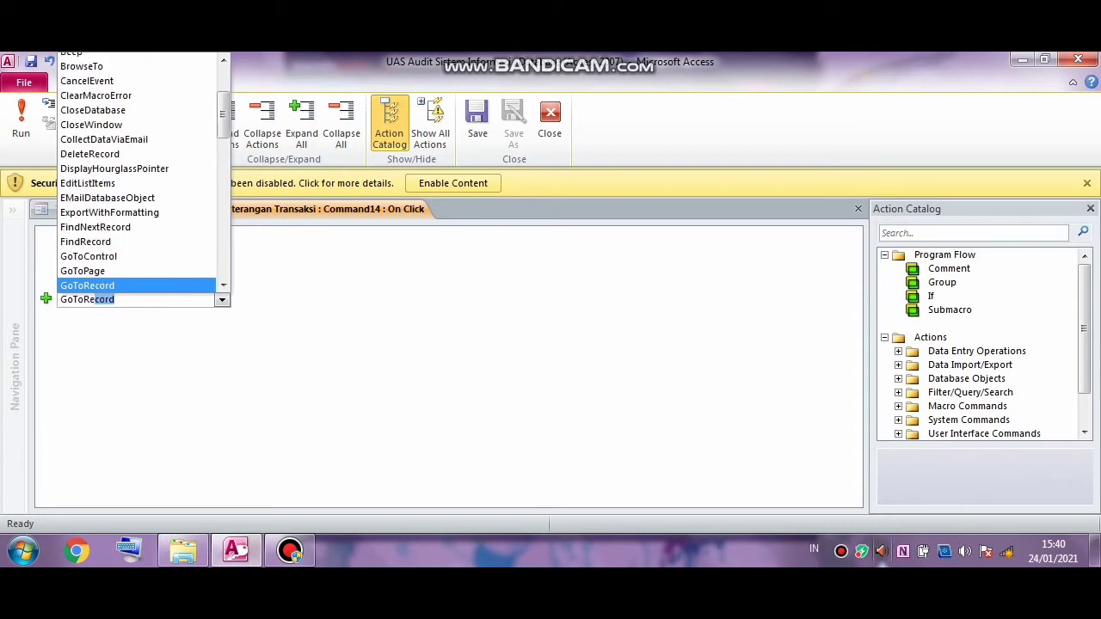
key(Return)
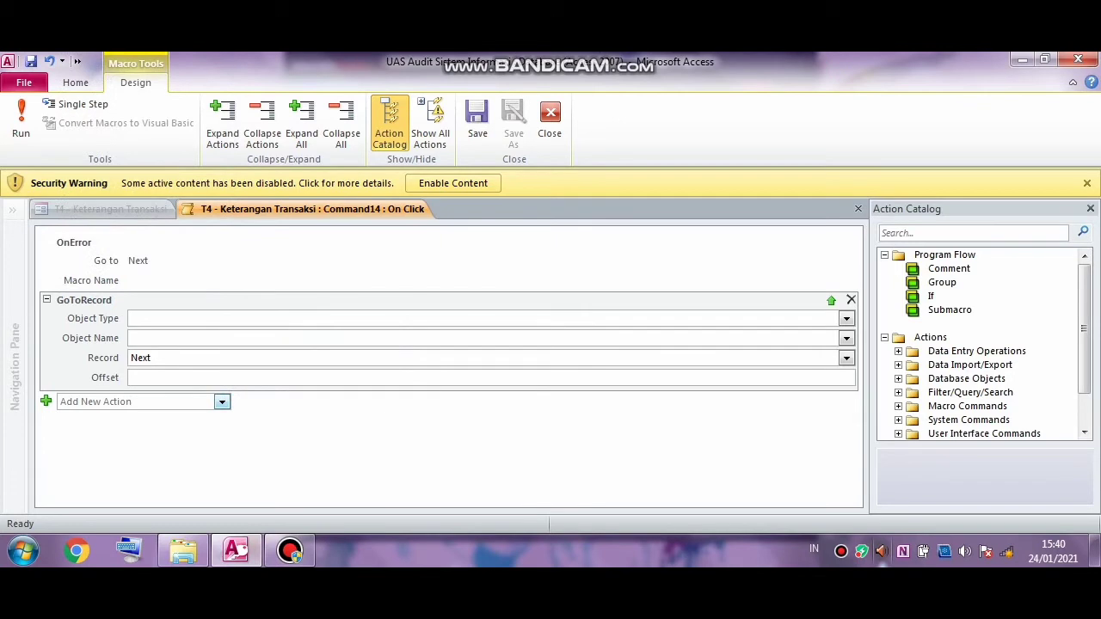
Step: Add an If block after GoToRecord with the condition [MacroError]<>0
key(ctrl+z)
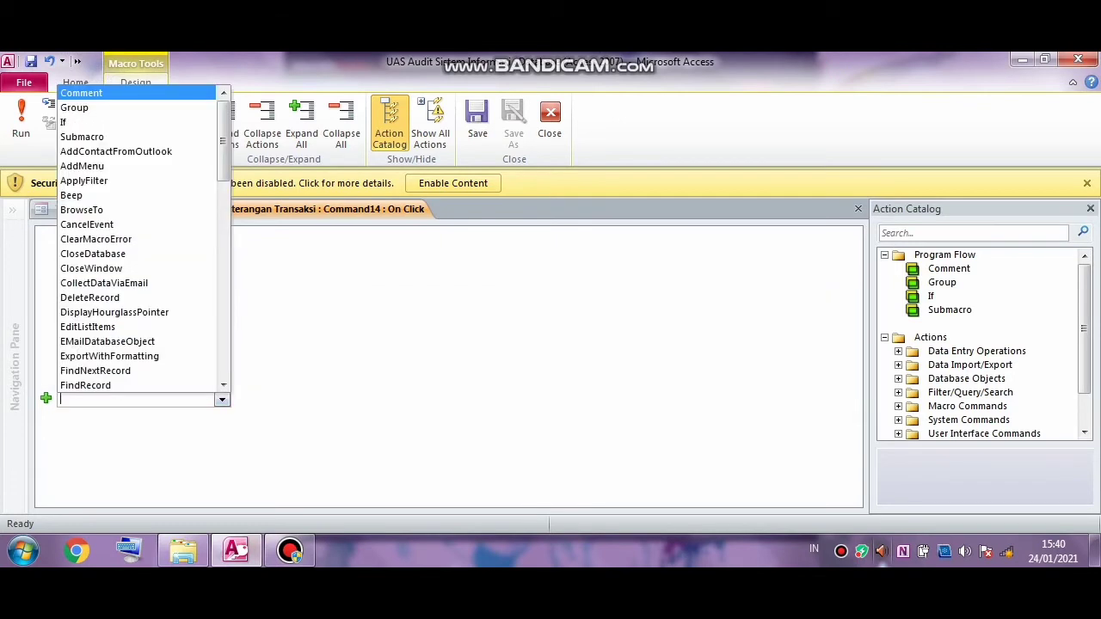
text(If)
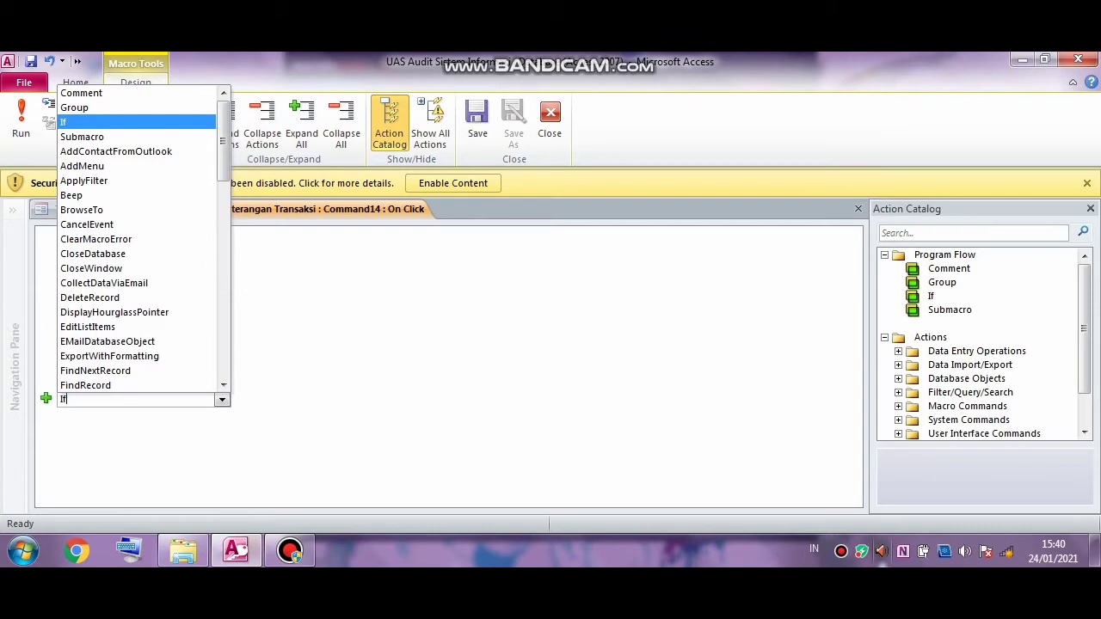
key(Return)
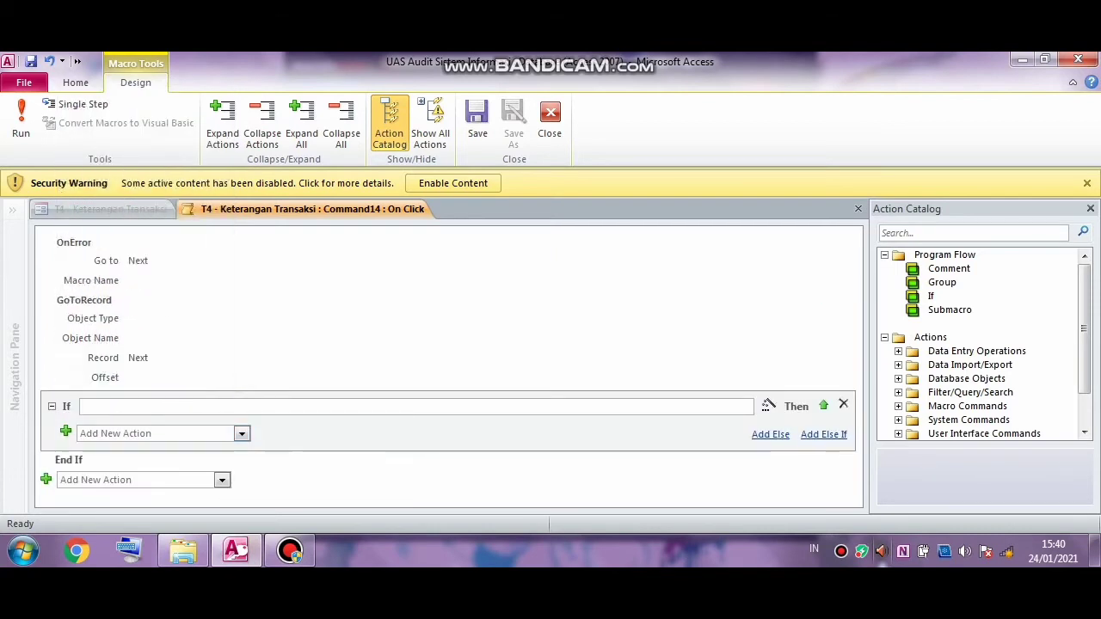
click(82, 406)
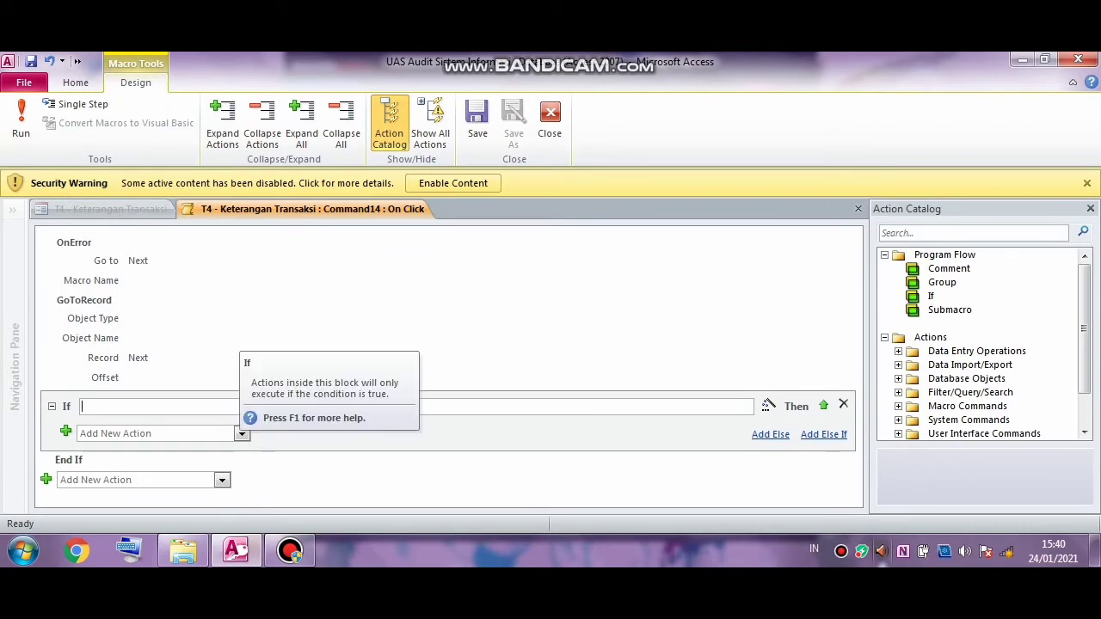
text(ma)
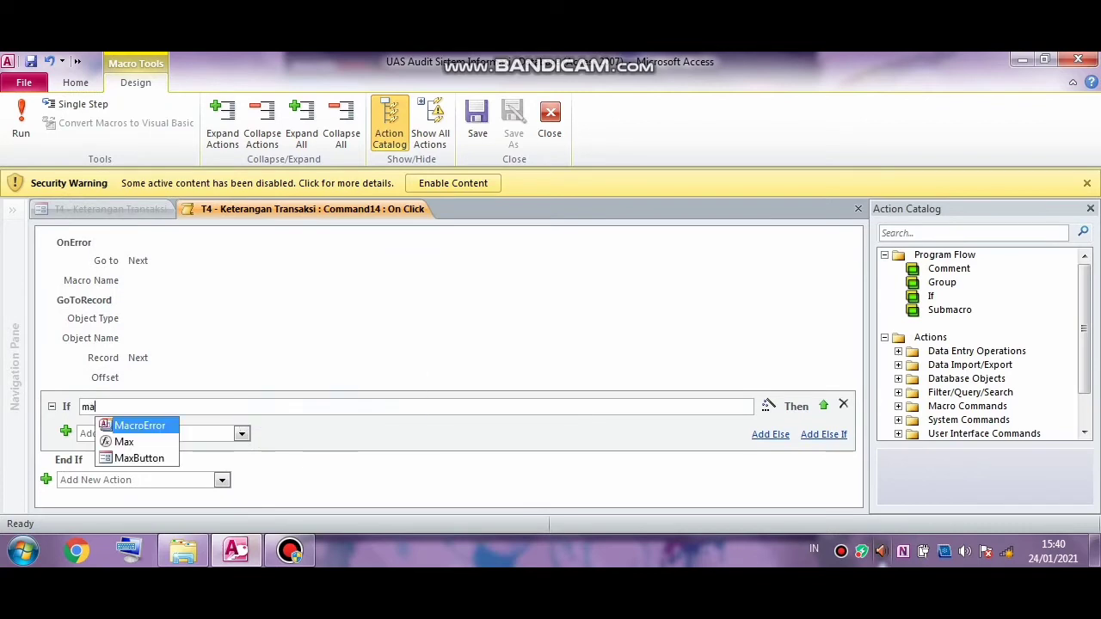
text(cr)
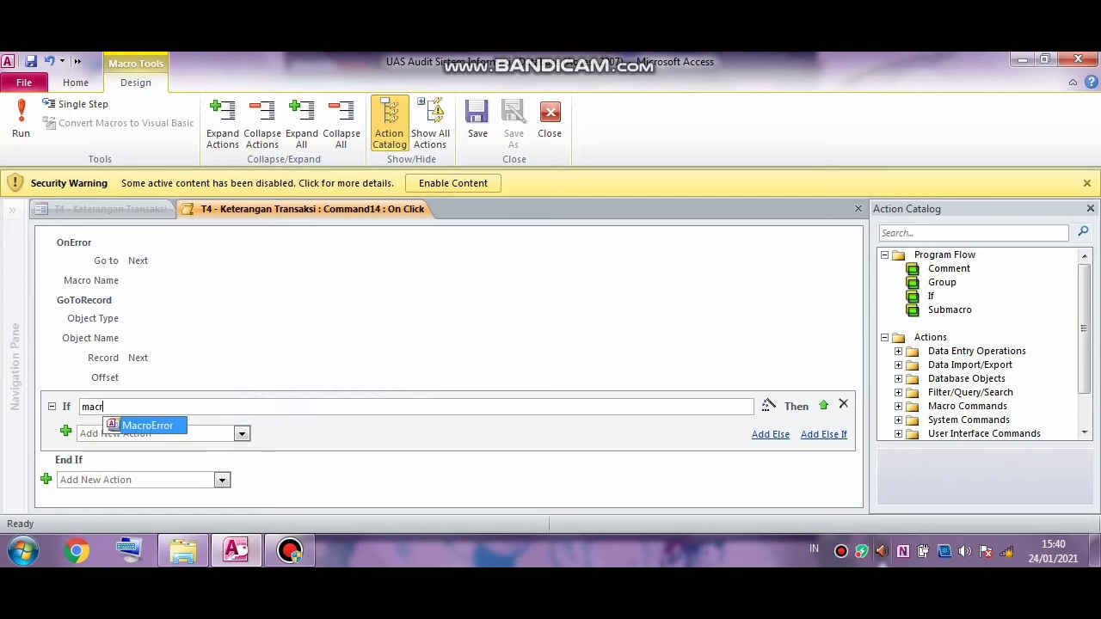
key(Return)
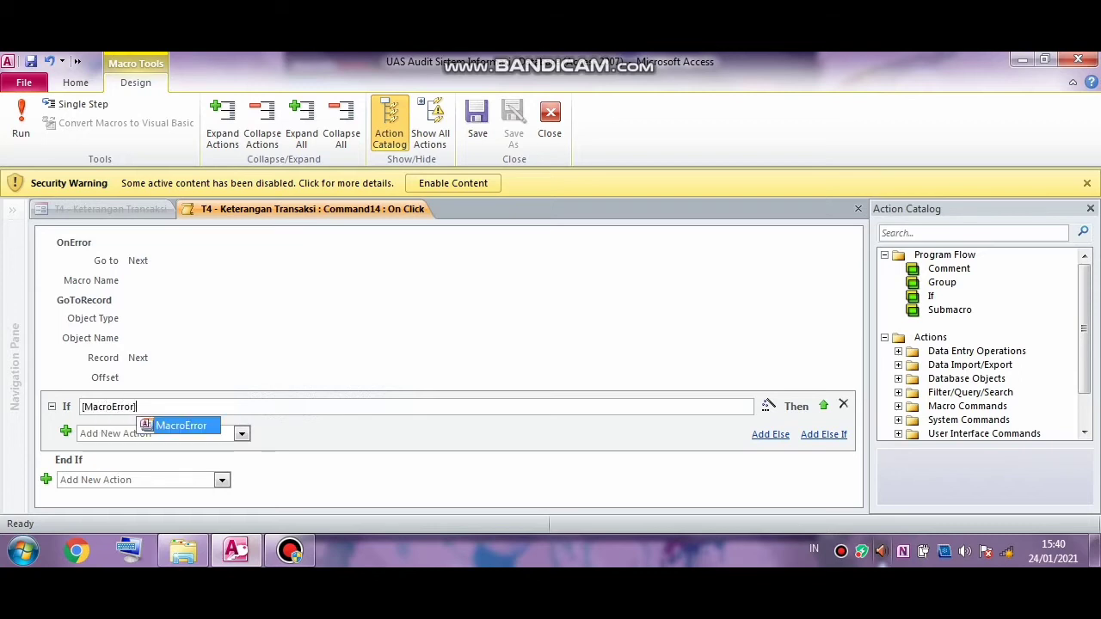
text(<>)
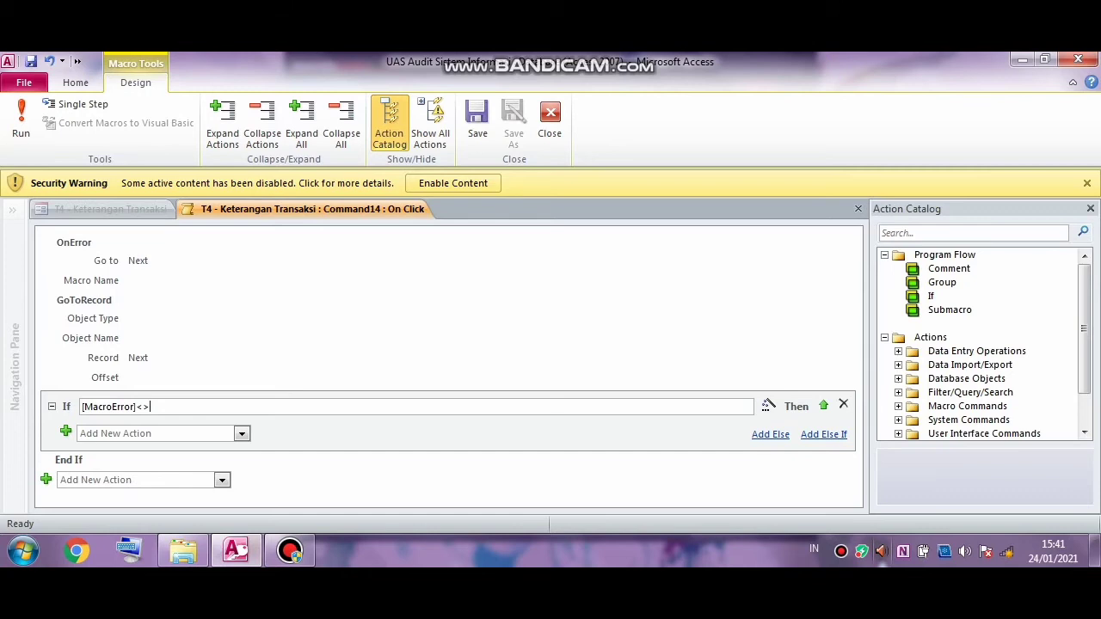
text(0)
click(222, 480)
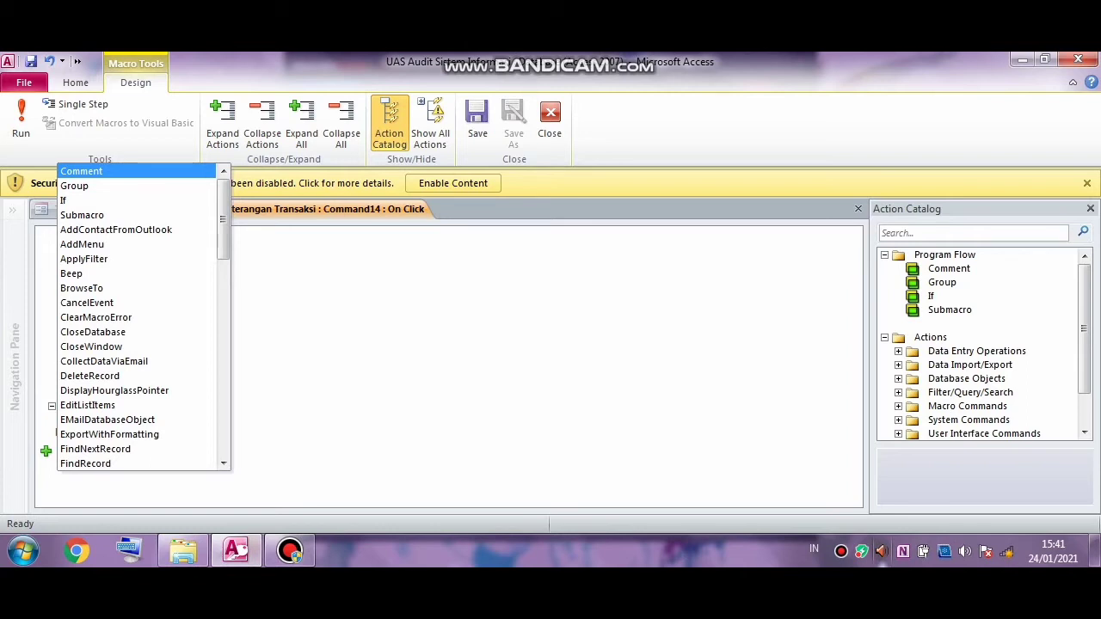
text(m)
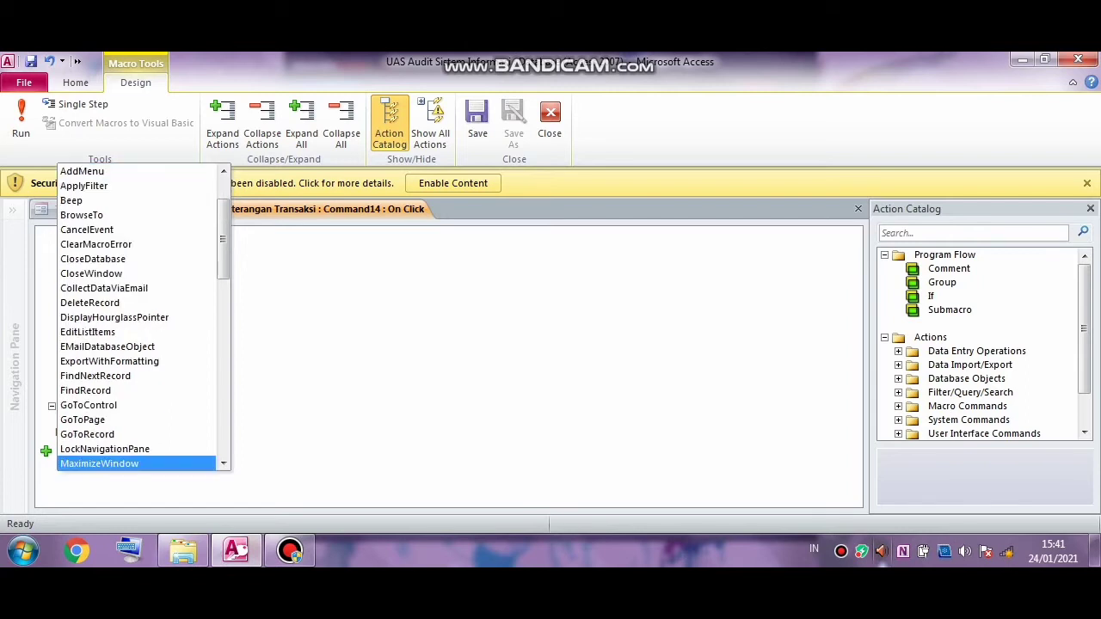
key(Return)
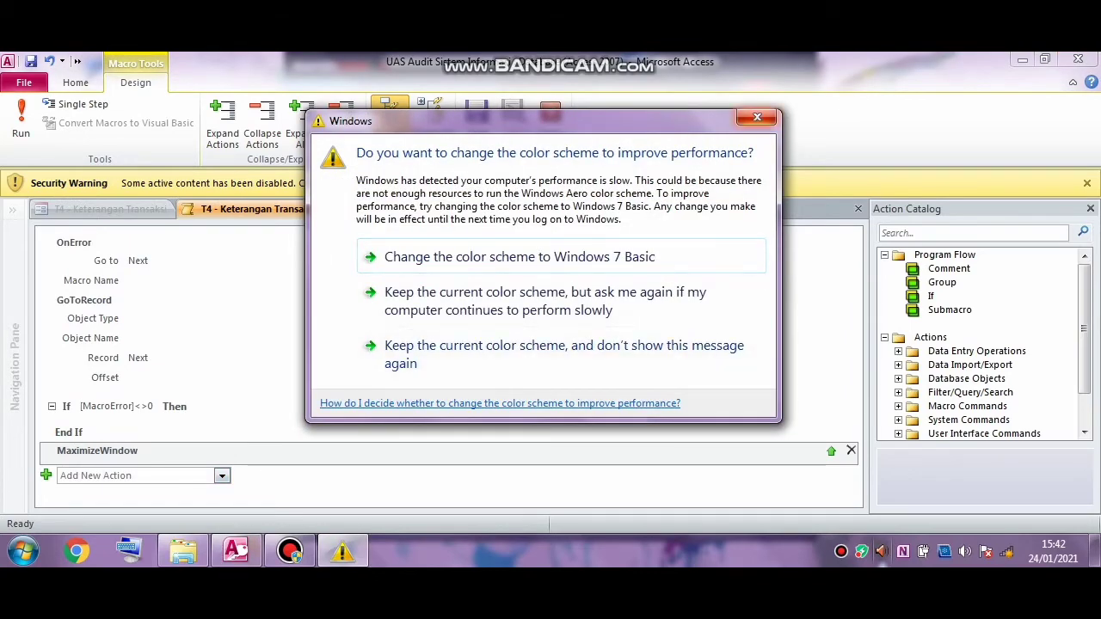
click(756, 117)
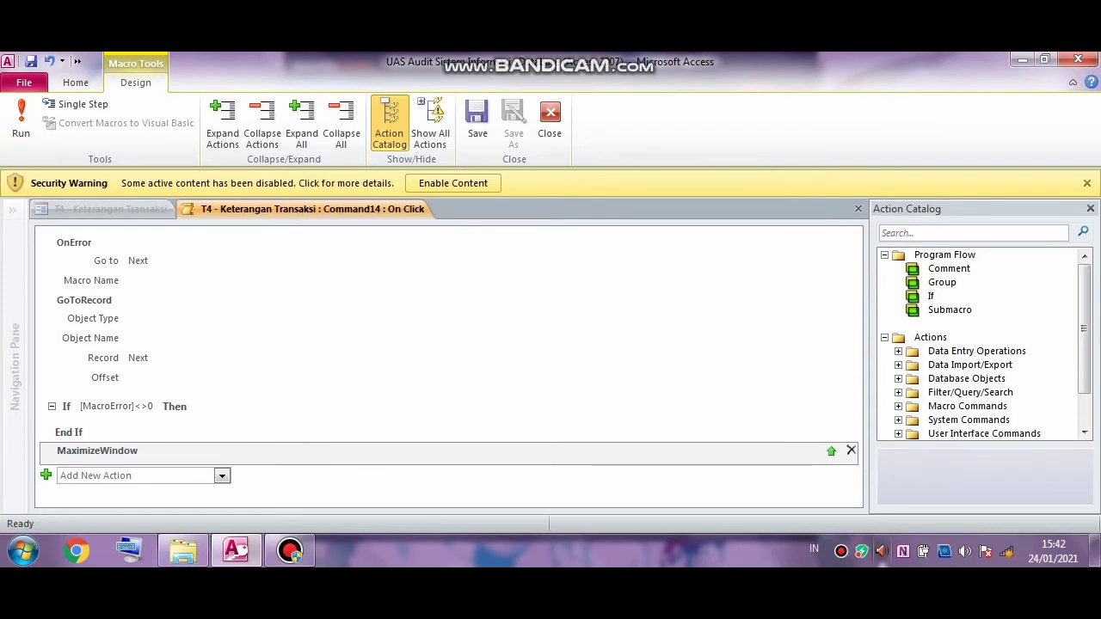
click(258, 497)
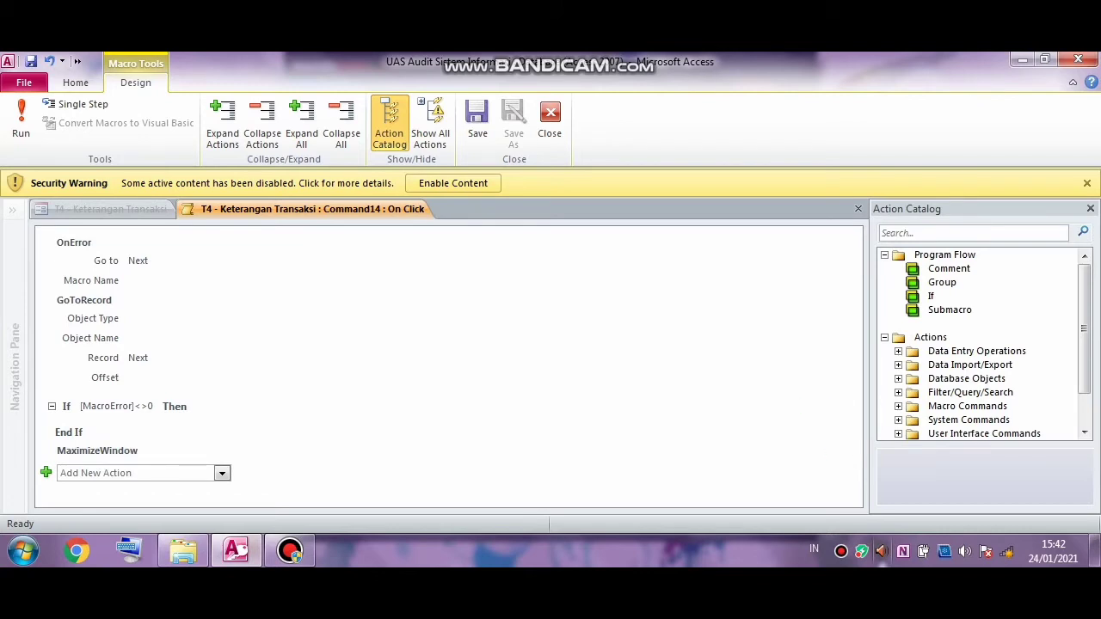
click(851, 450)
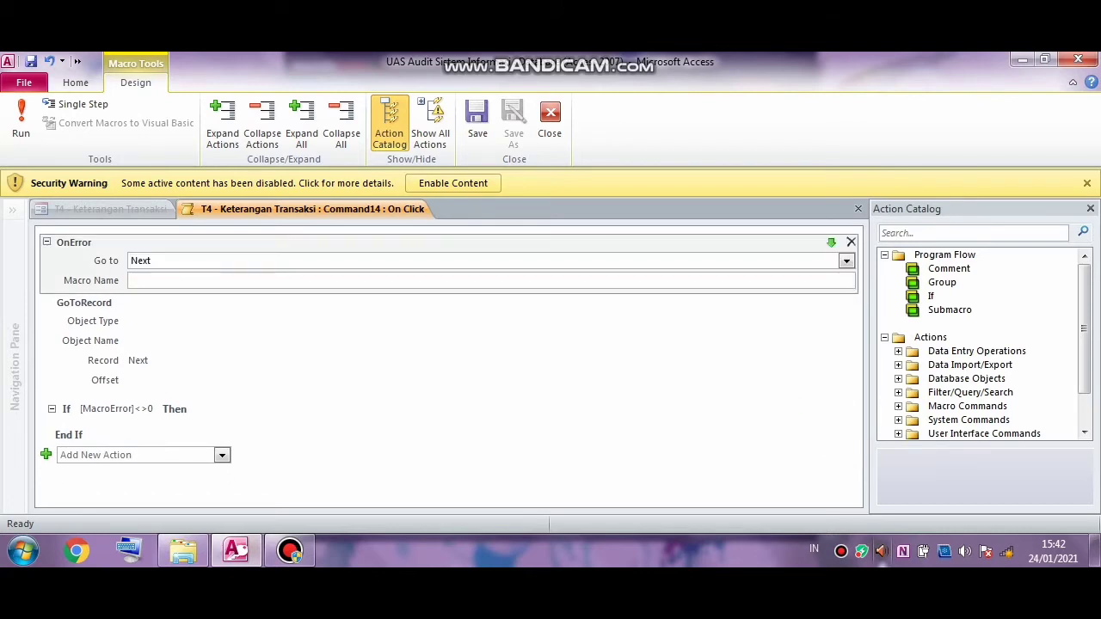
Step: Add a MessageBox action below the If block
click(221, 455)
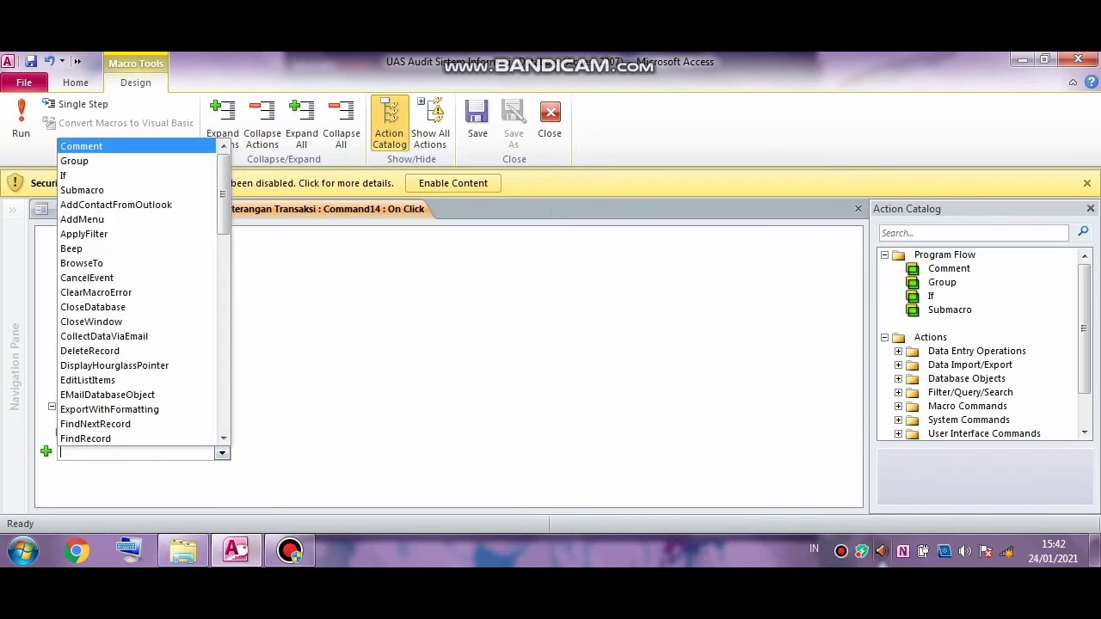
text(MessageBox)
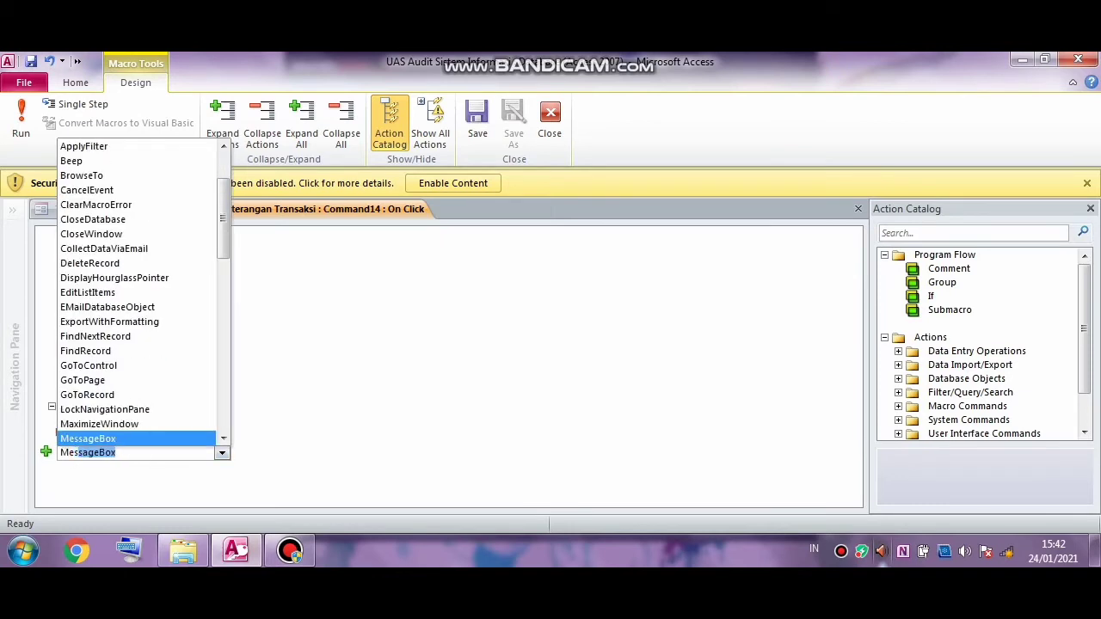
key(Return)
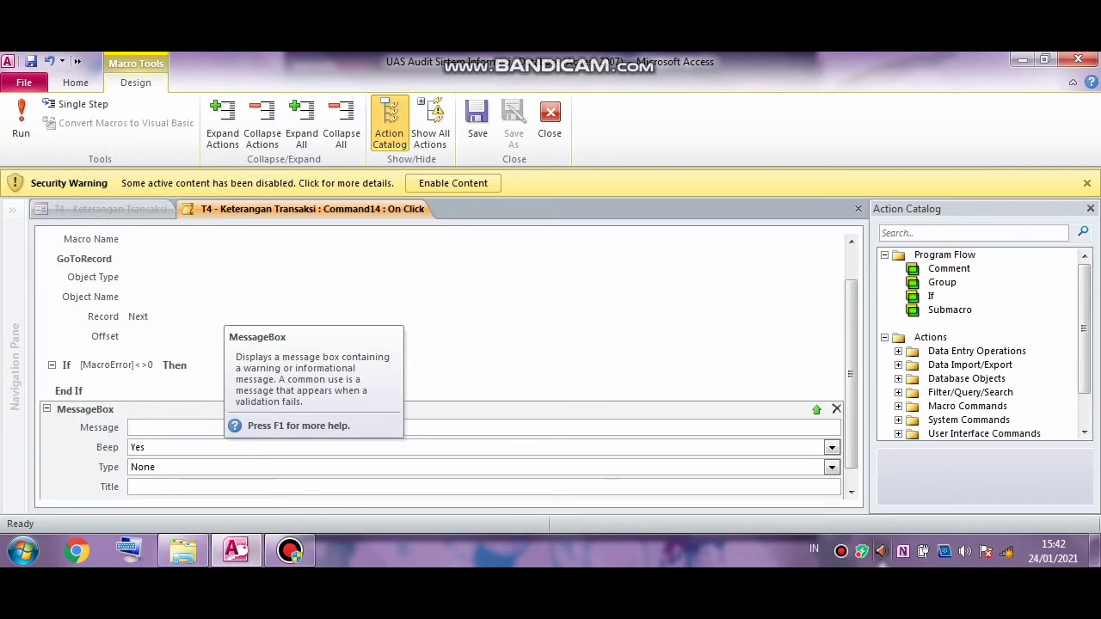
Step: Set the message box's message to =[MacroError].[Description]
text(=)
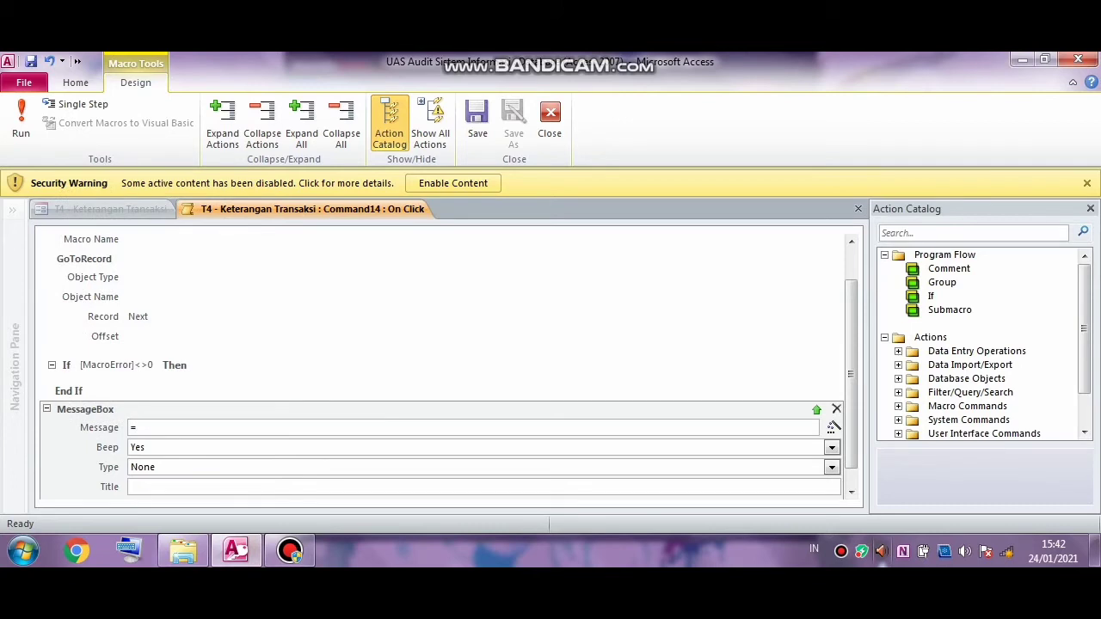
text([)
key(BackSpace)
text(ma)
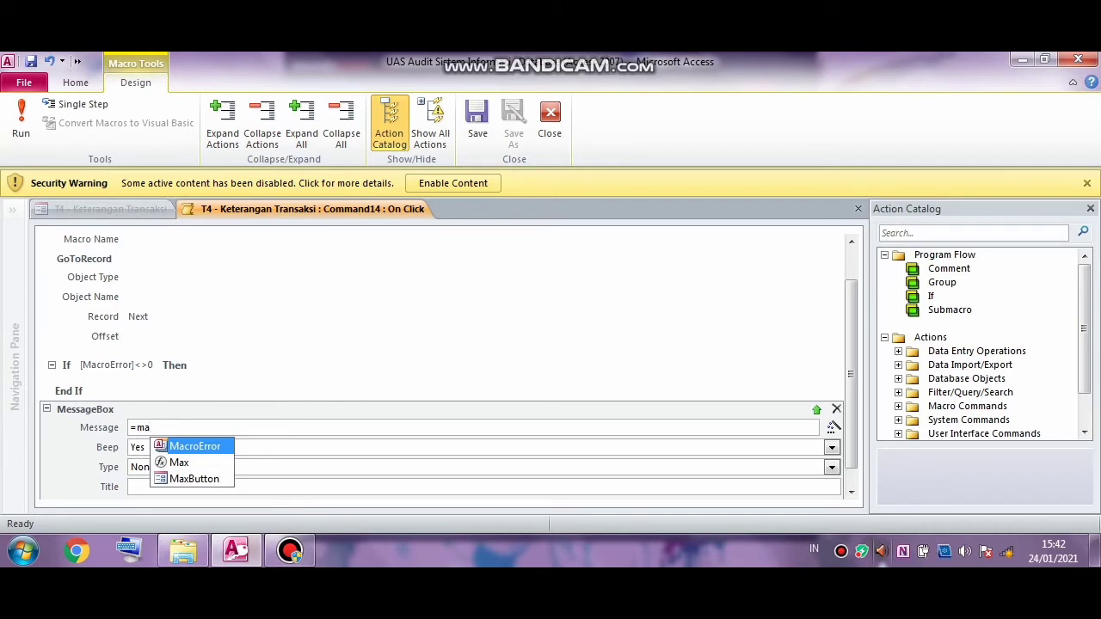
key(Escape)
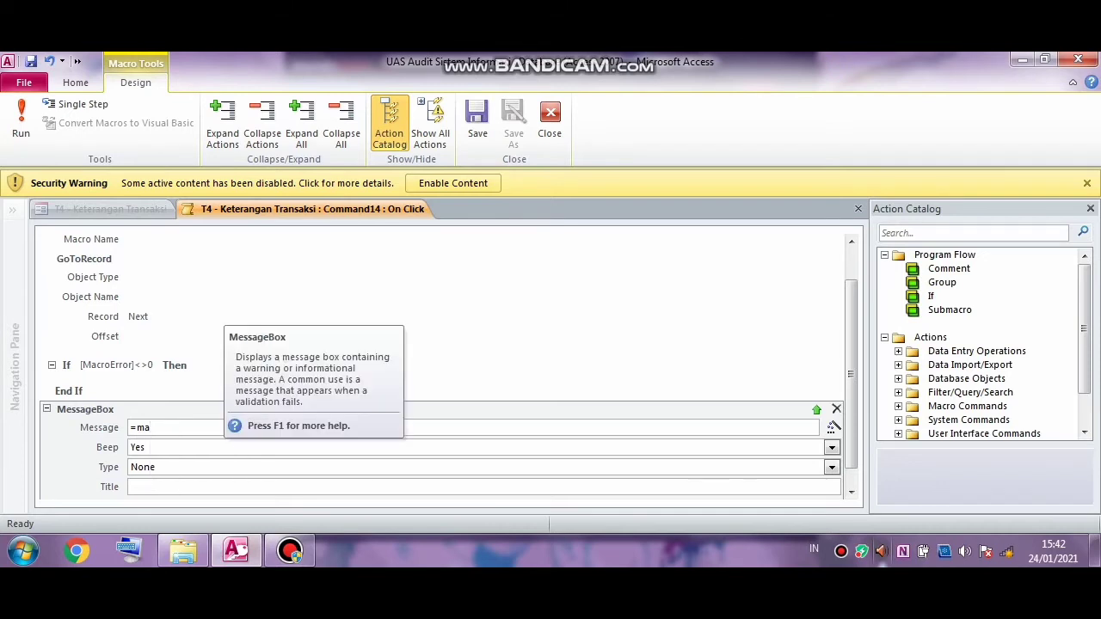
key(BackSpace)
key(Tab)
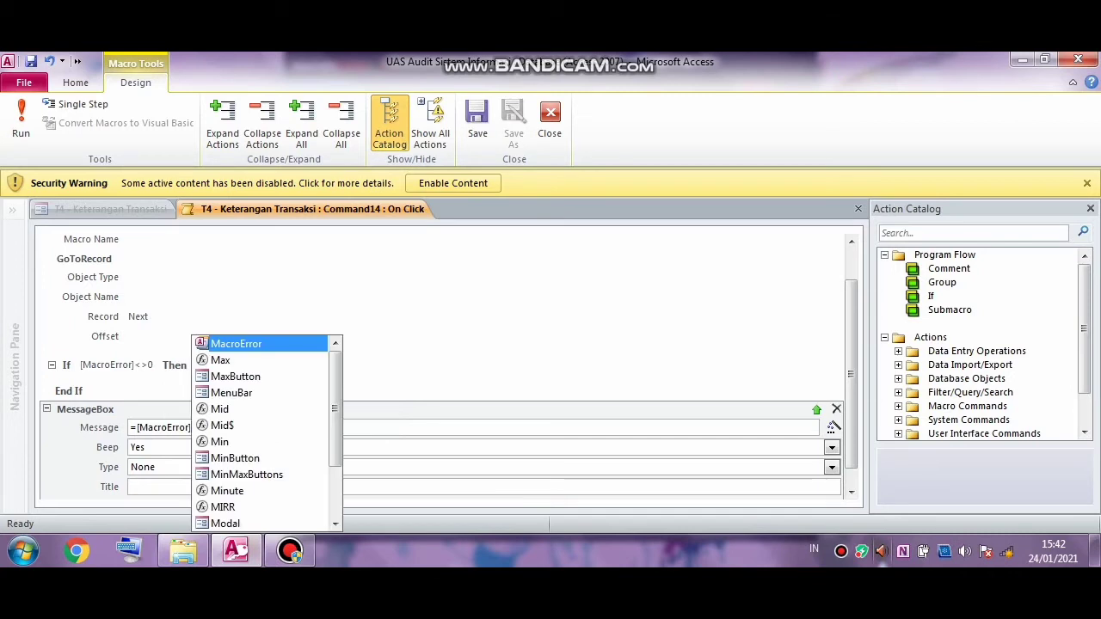
text(,de)
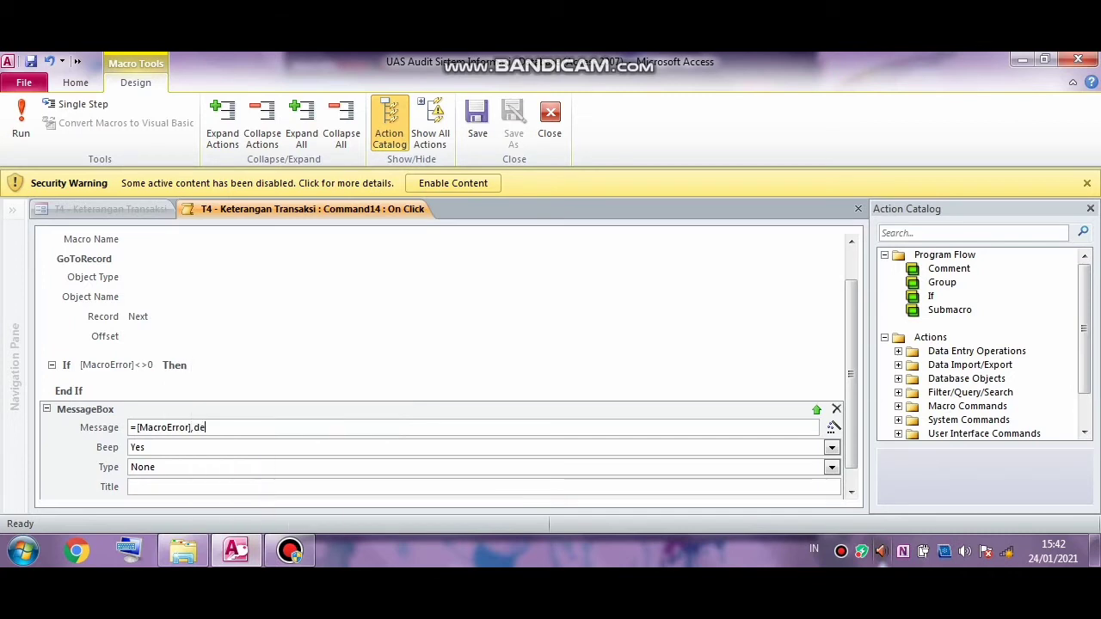
key(BackSpace)
key(BackSpace)
key(BackSpace)
text(.de)
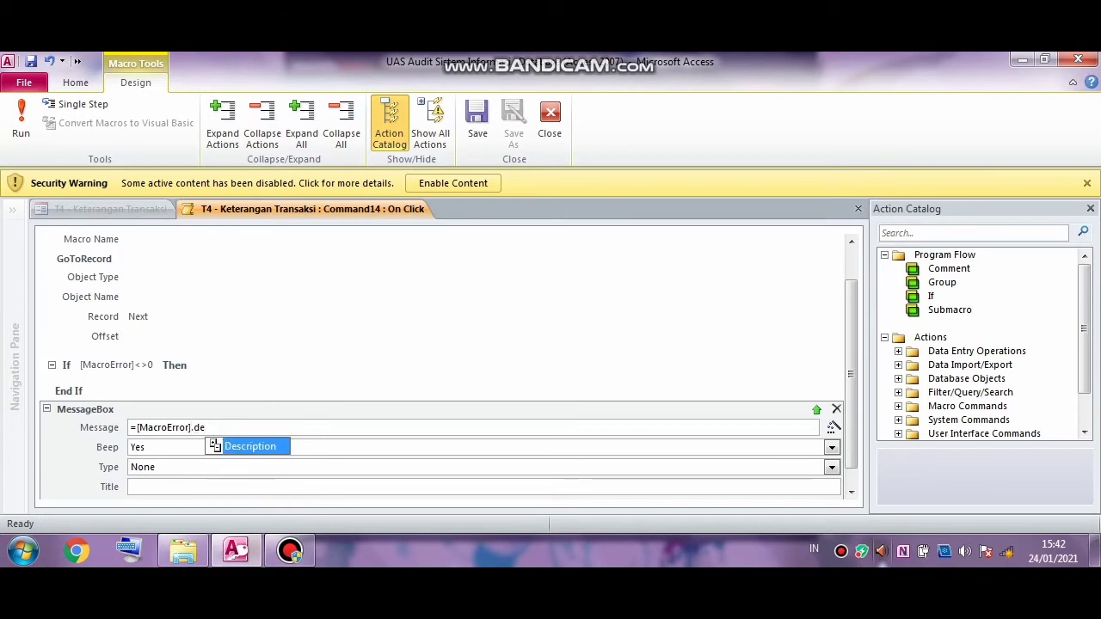
key(Tab)
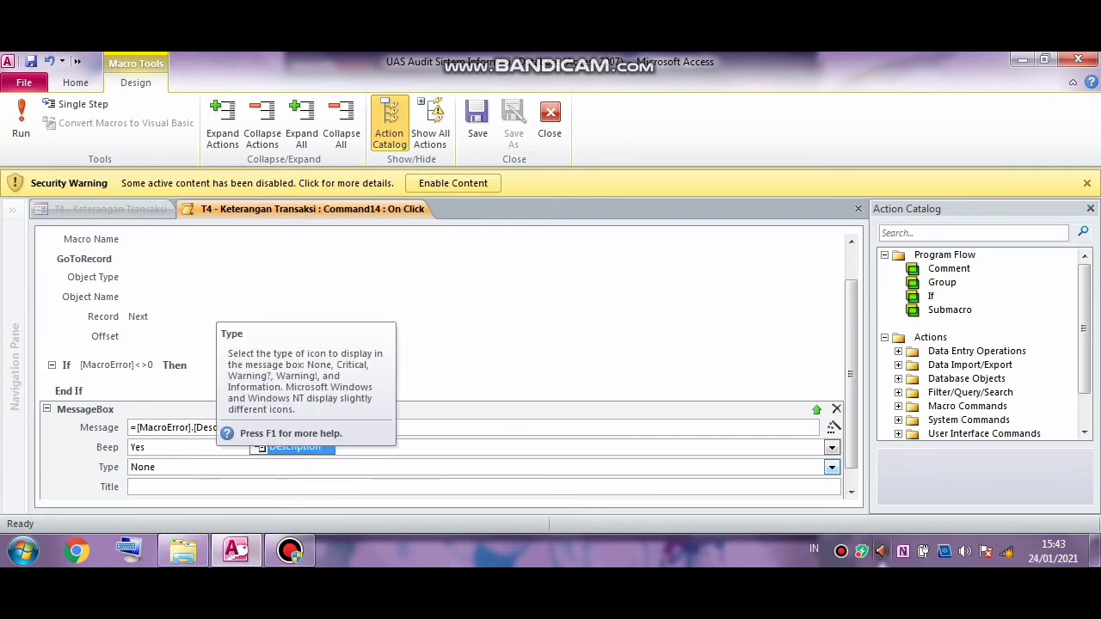
Step: Set the message box's type to None
click(215, 467)
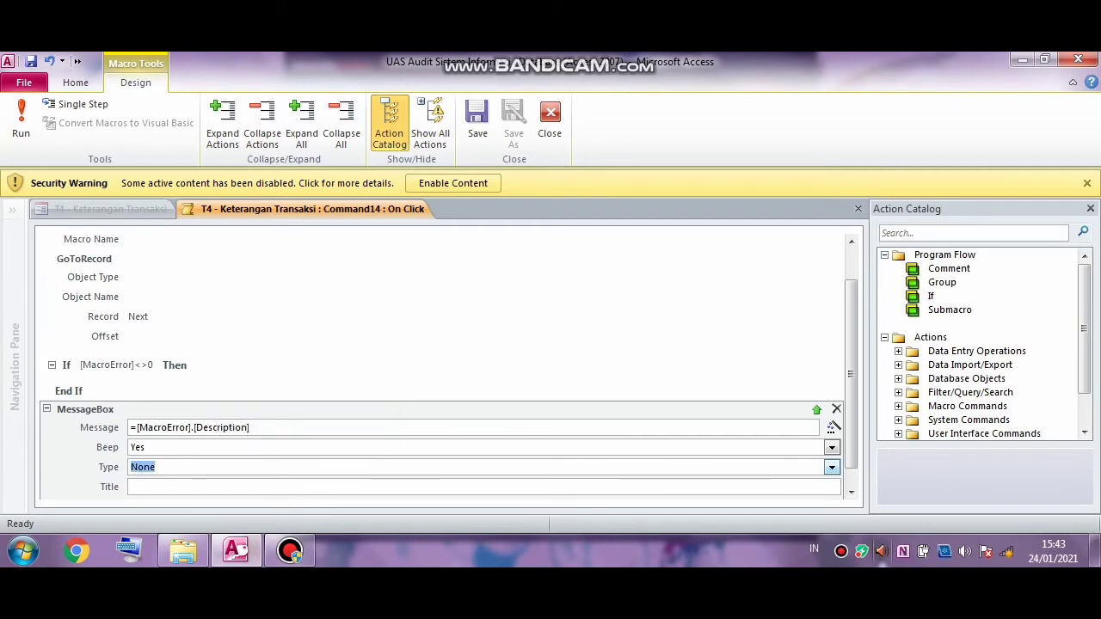
key(Down)
key(Down)
key(Up)
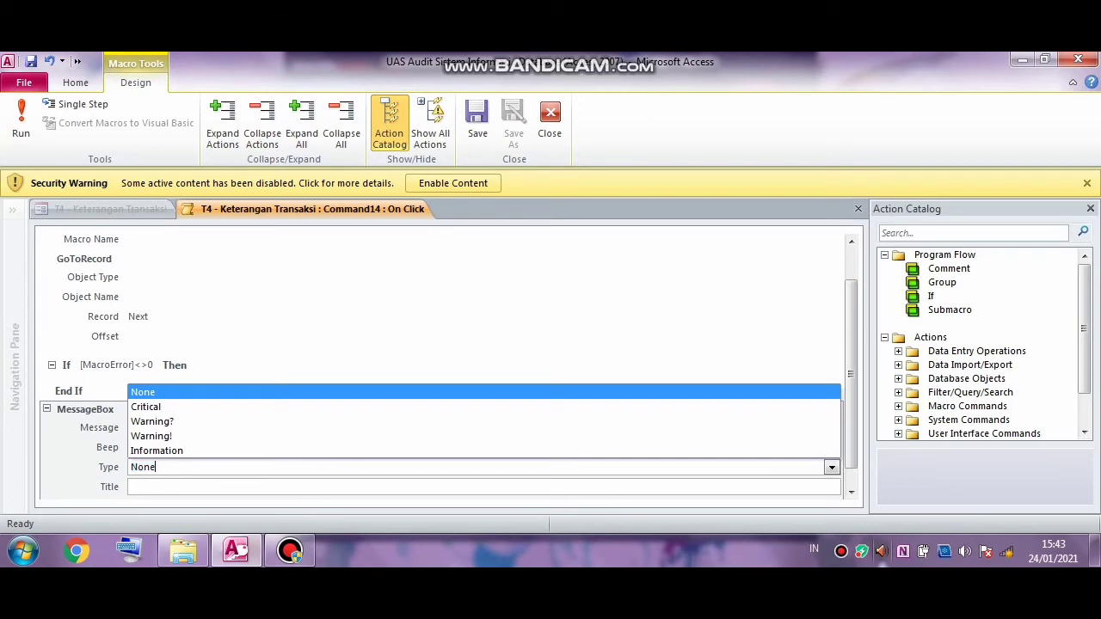
key(Return)
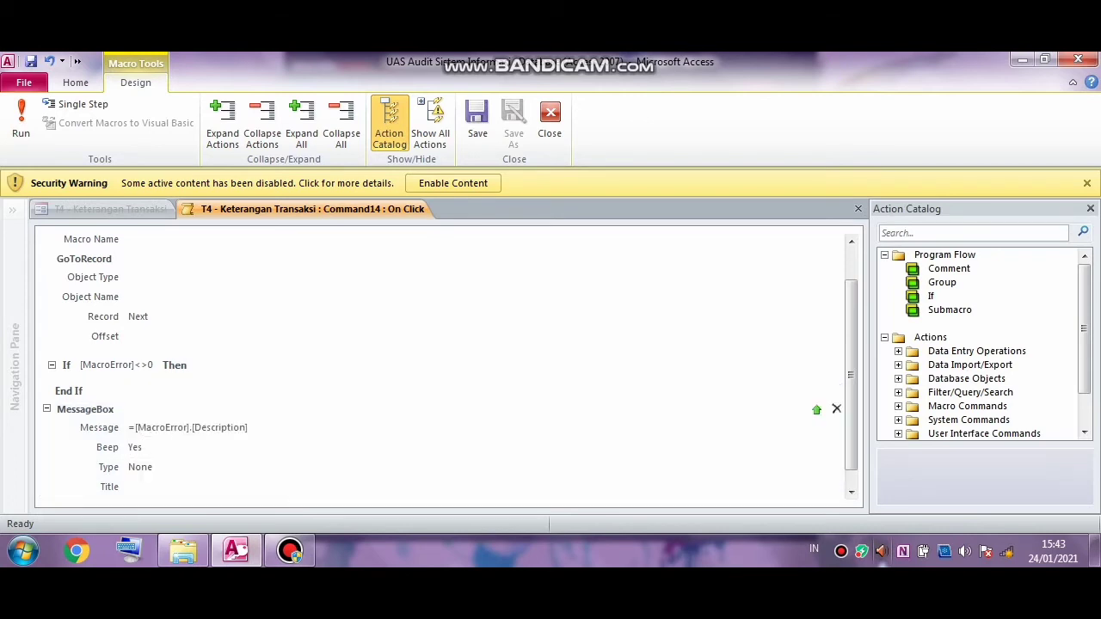
Step: Close the Save button's macro, saving the changes and updating the On Click property
drag(850, 372, 851, 388)
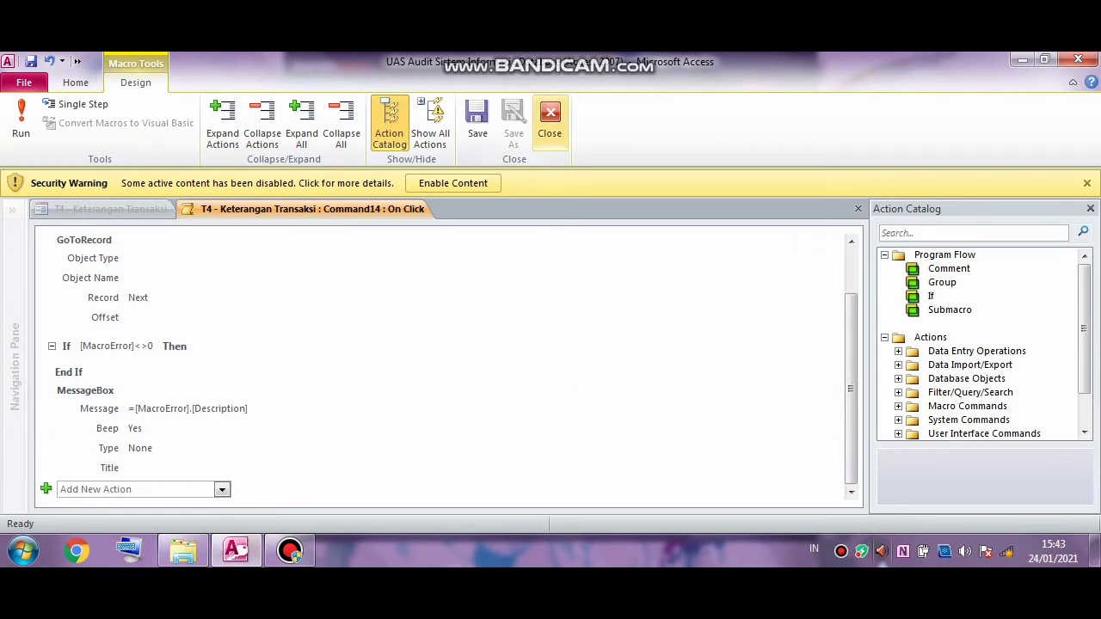
click(549, 120)
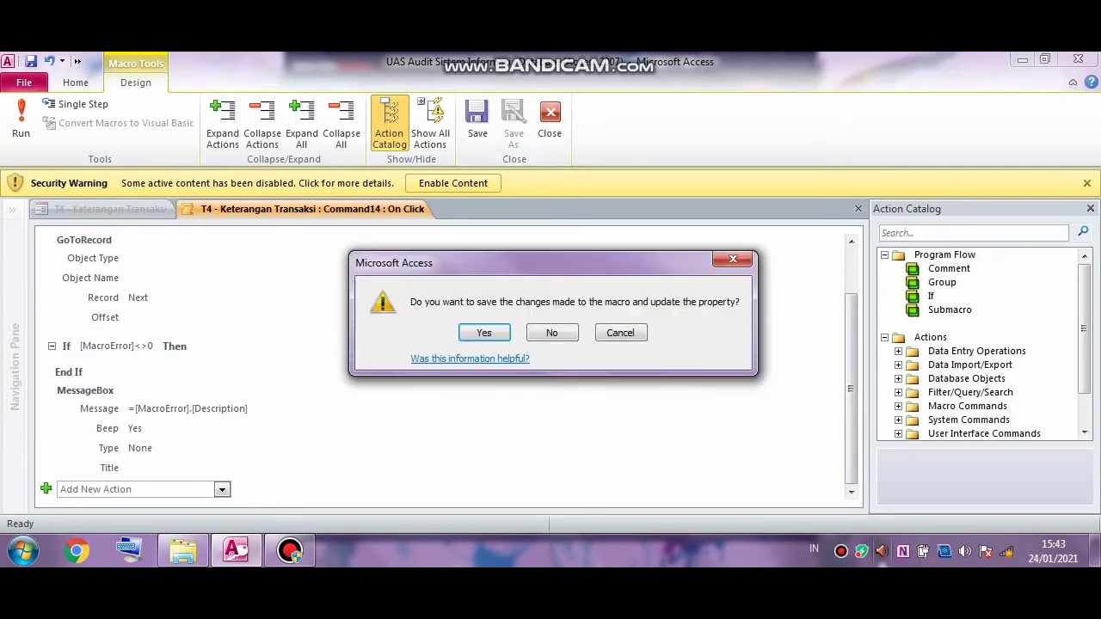
click(484, 333)
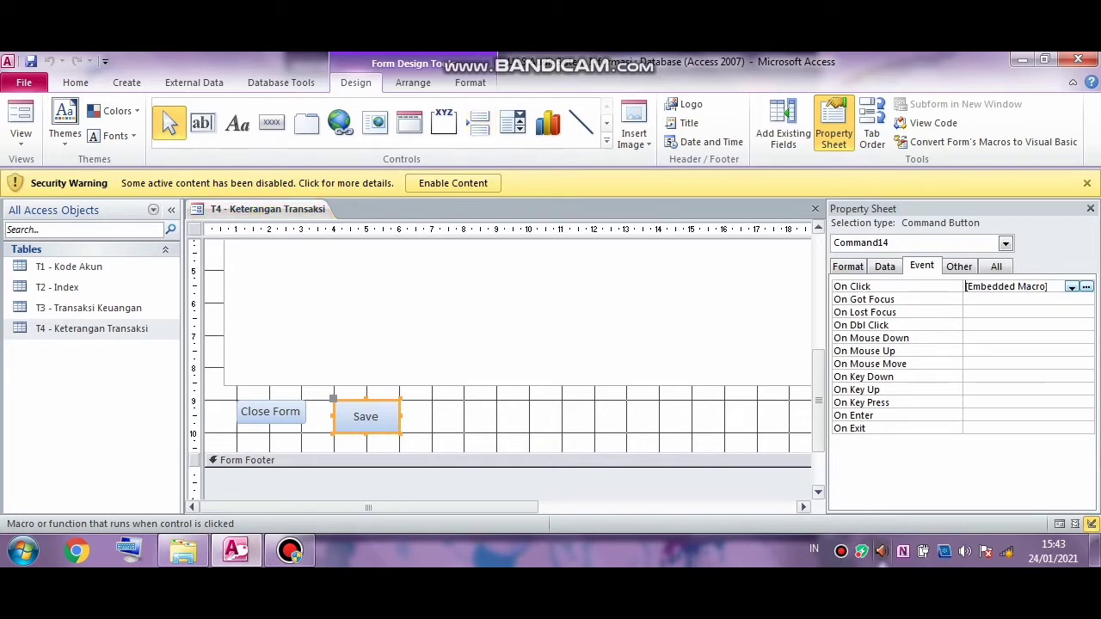
Step: Switch the transaction form to Form View and look over its fields, journal subform and lower area
click(21, 113)
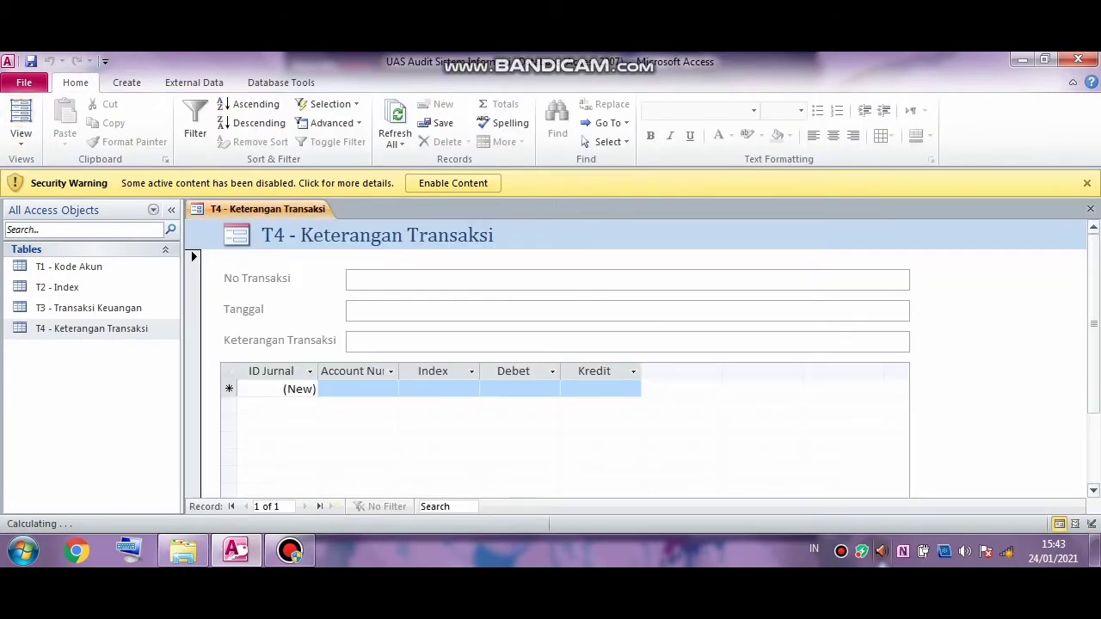
scroll(637, 361, down, 2)
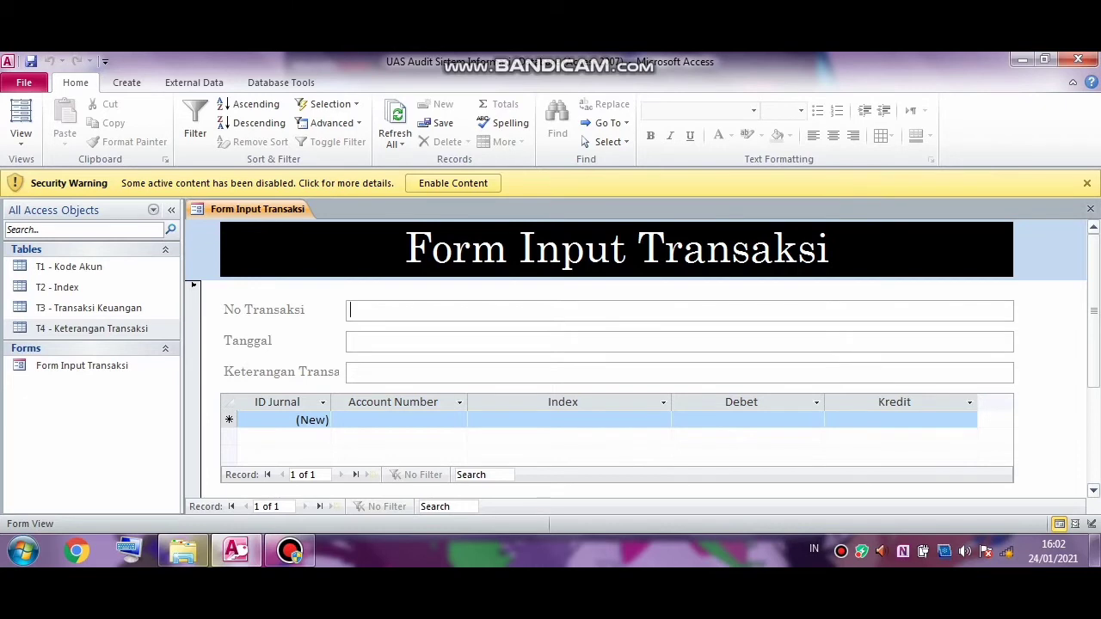
scroll(618, 366, down, 3)
scroll(617, 366, up, 3)
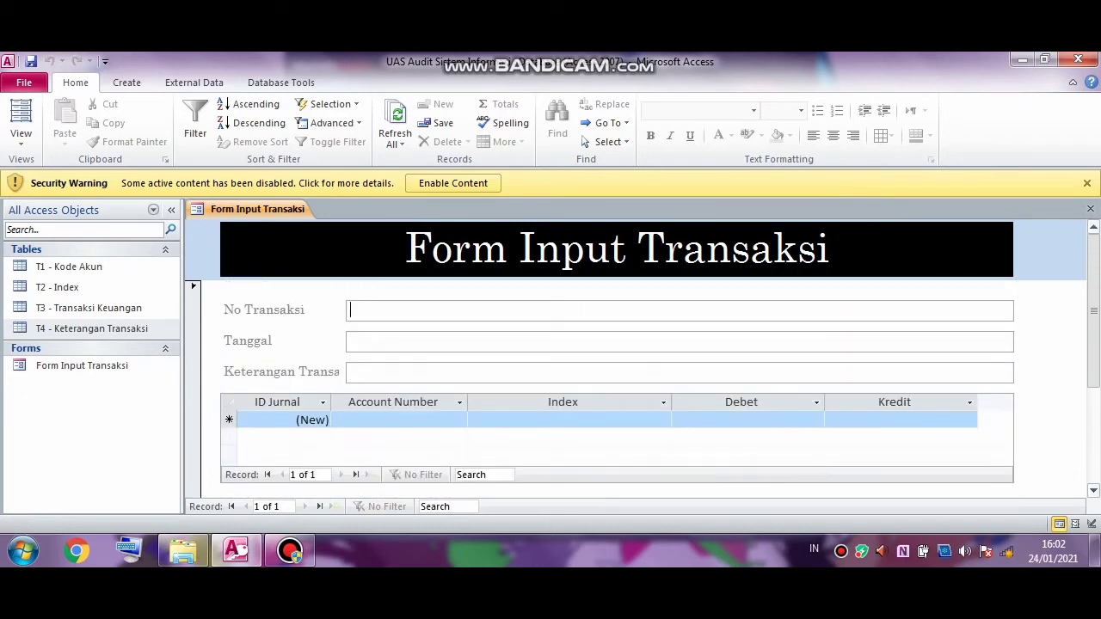
Step: Enter transaction number 1 with the date 1 Jan 2021 in the transaction form
scroll(617, 366, down, 3)
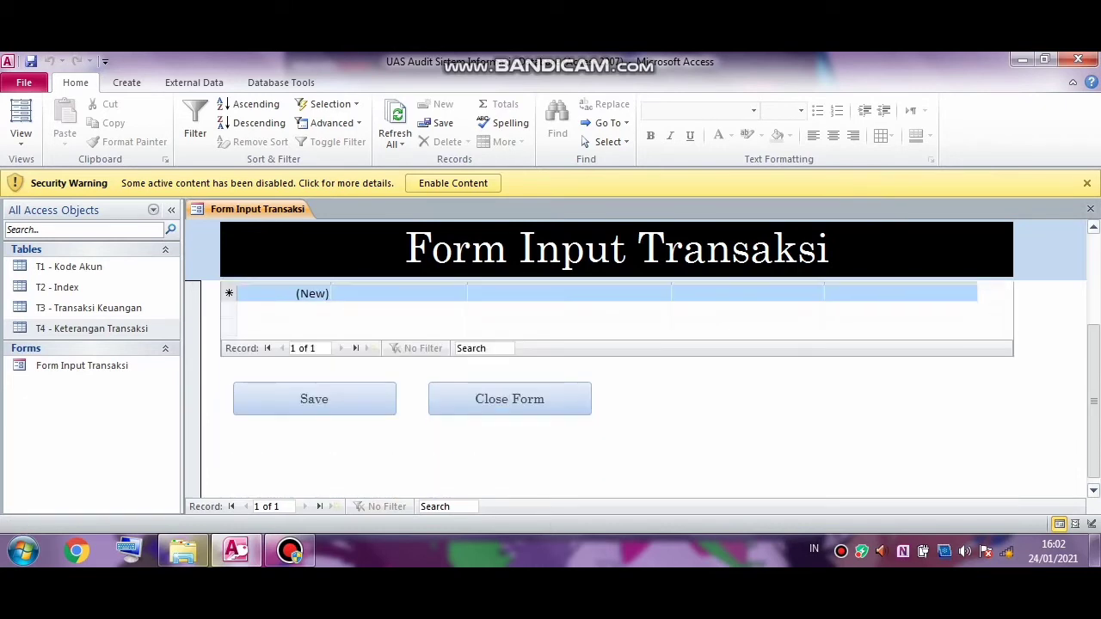
scroll(618, 366, up, 3)
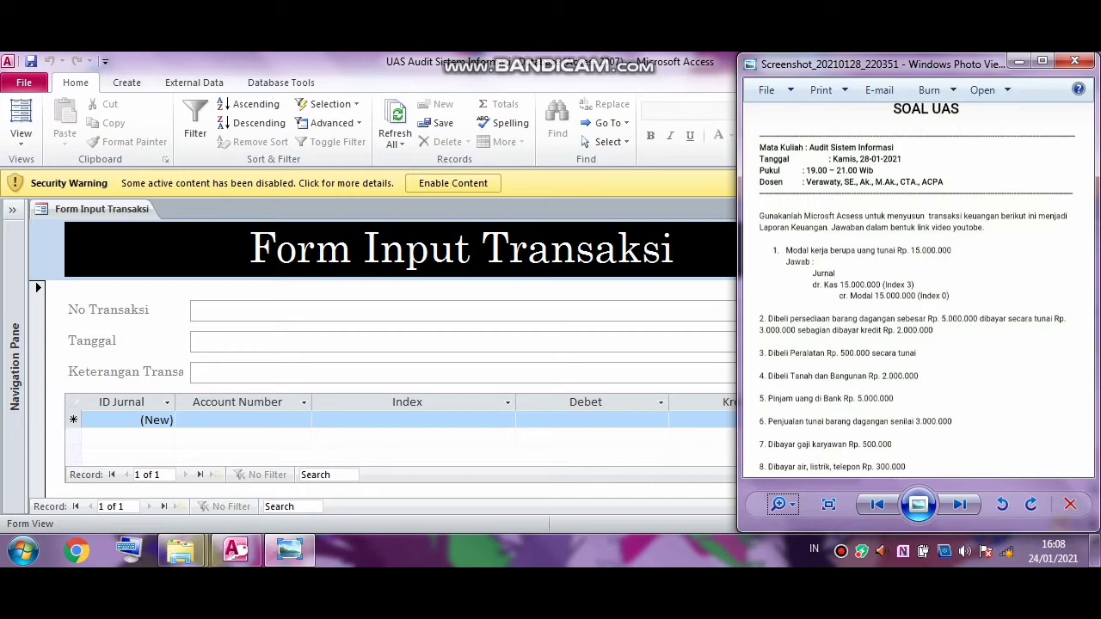
click(196, 311)
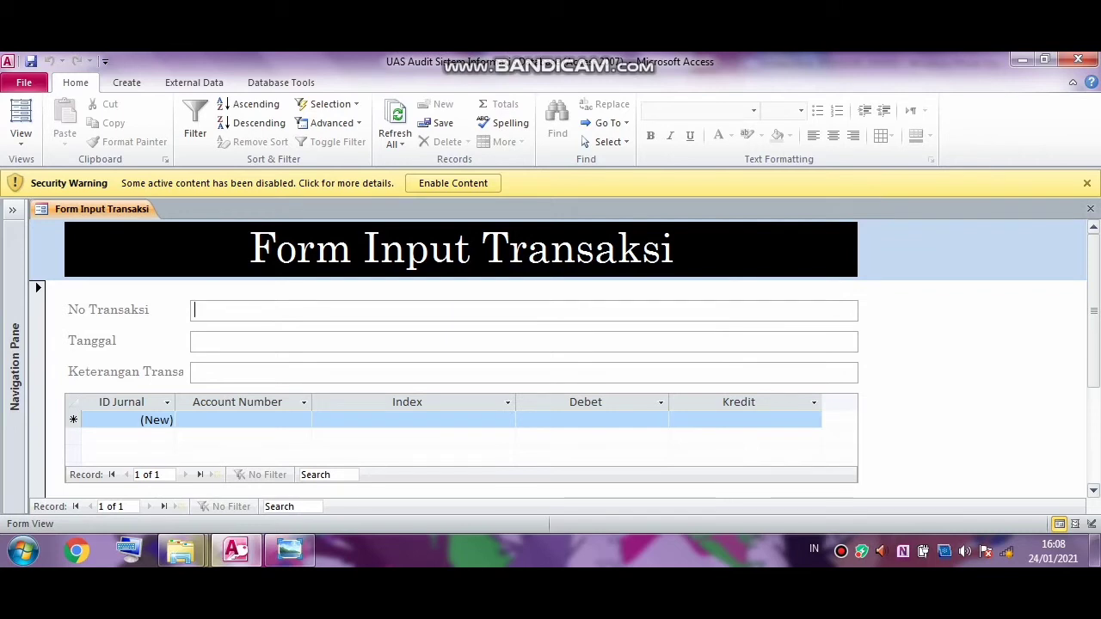
text(1)
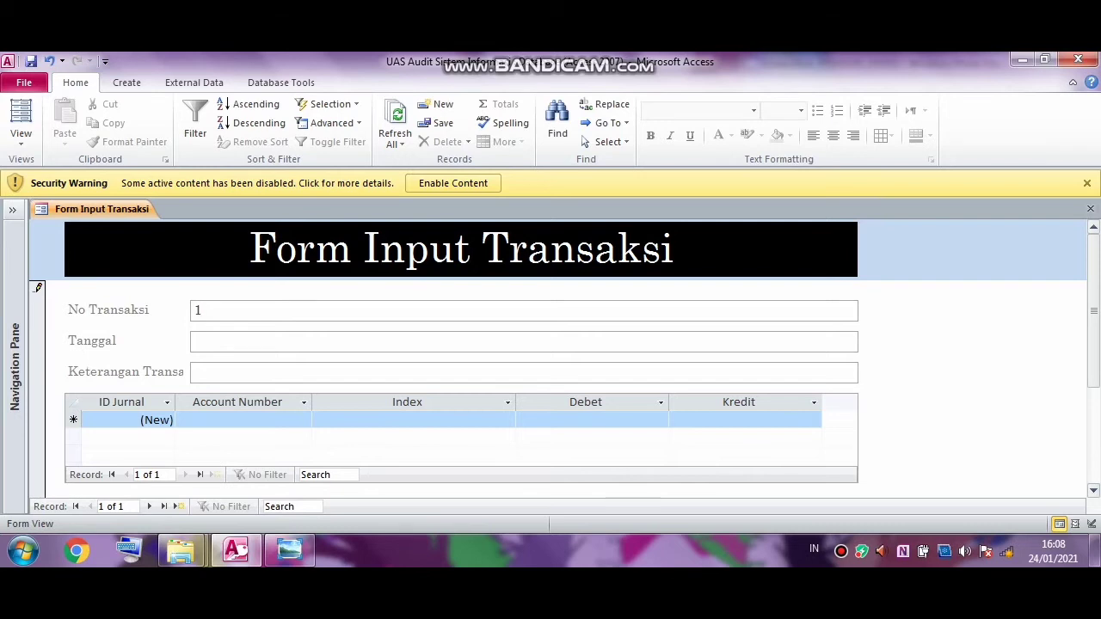
key(Tab)
text(1 Jan)
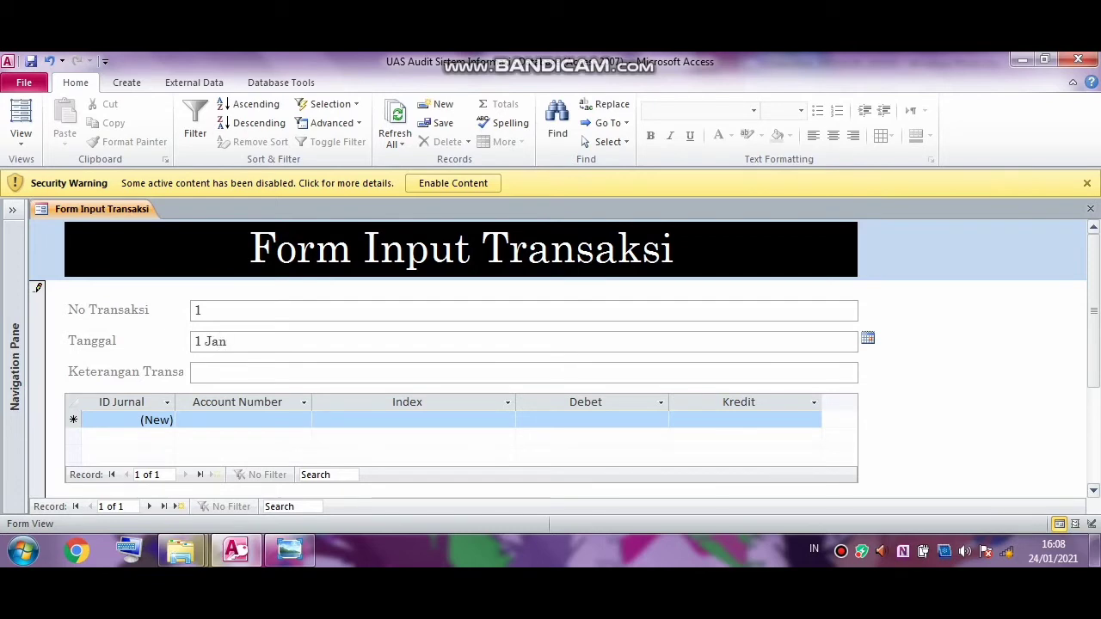
text( 2021)
key(Tab)
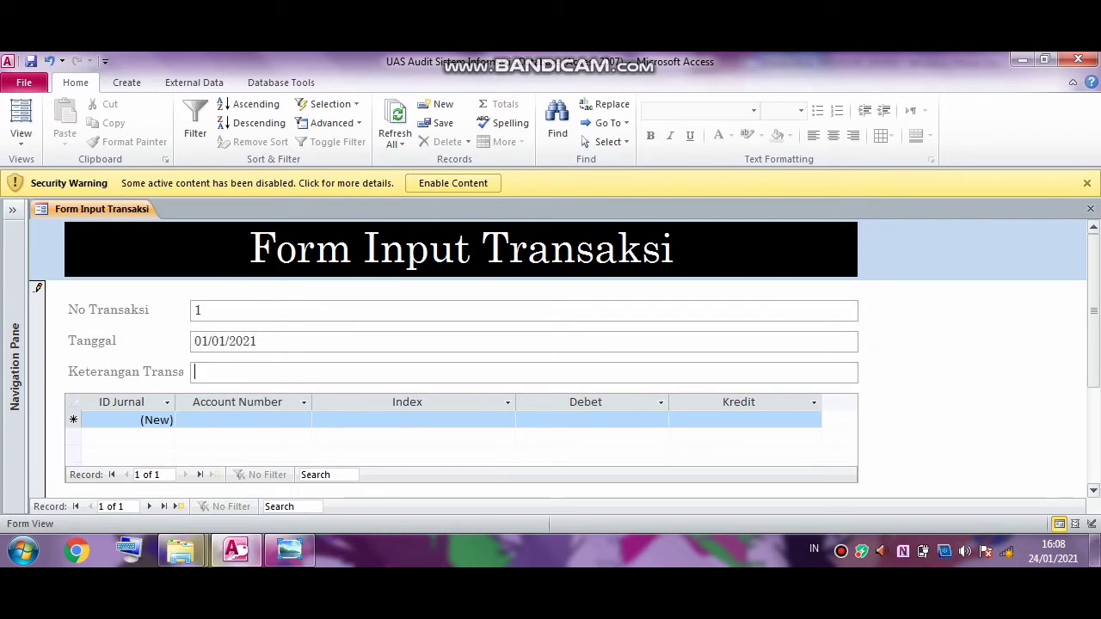
Step: Enter the transaction description "Penerimaan Kas dari Investasi Pemilik", dismissing the Windows color scheme prompt
text(Penerimaan K)
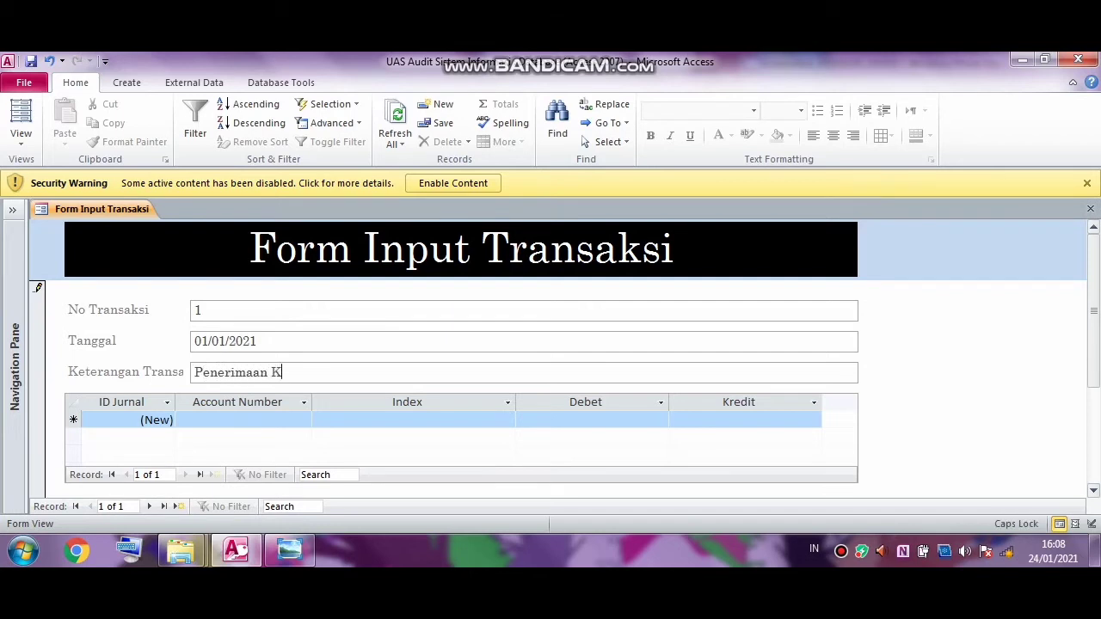
text(as Da)
key(BackSpace)
key(BackSpace)
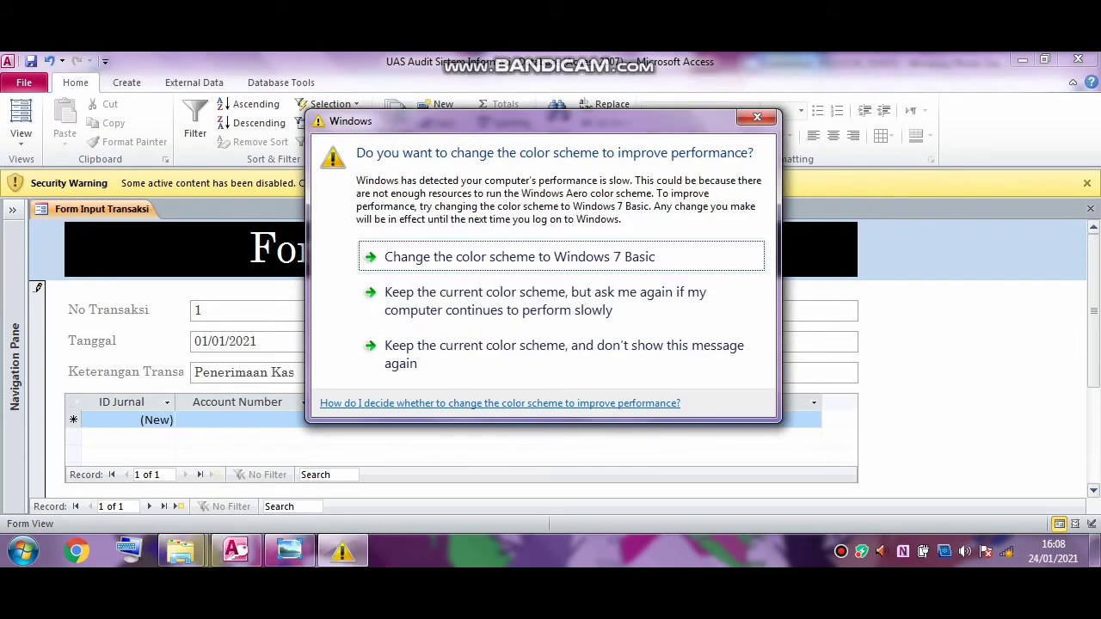
click(757, 117)
key(Caps_Lock)
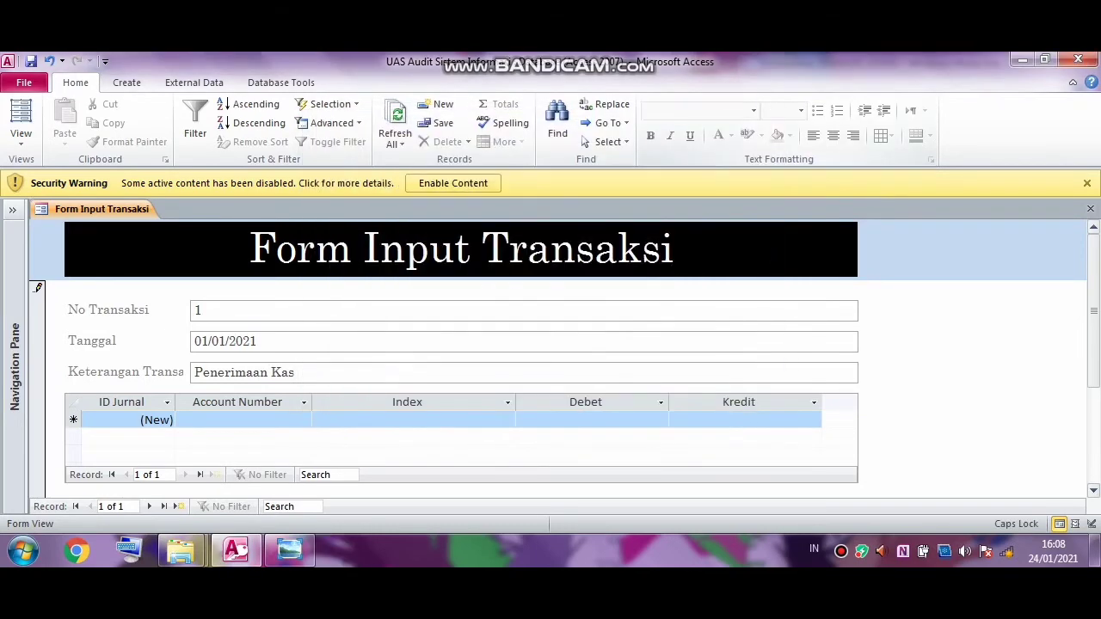
text(DA)
key(BackSpace)
key(BackSpace)
key(Caps_Lock)
text(dari I)
key(Caps_Lock)
text(I)
key(Caps_Lock)
text(nvestasi)
key(Caps_Lock)
text(P)
key(Caps_Lock)
text(e)
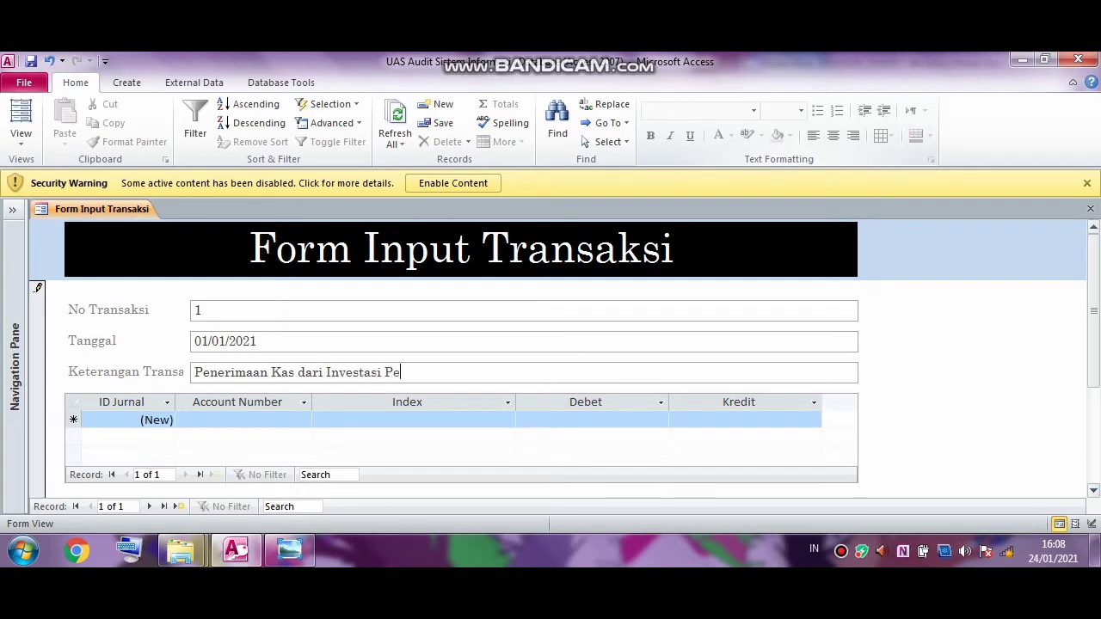
text(milik)
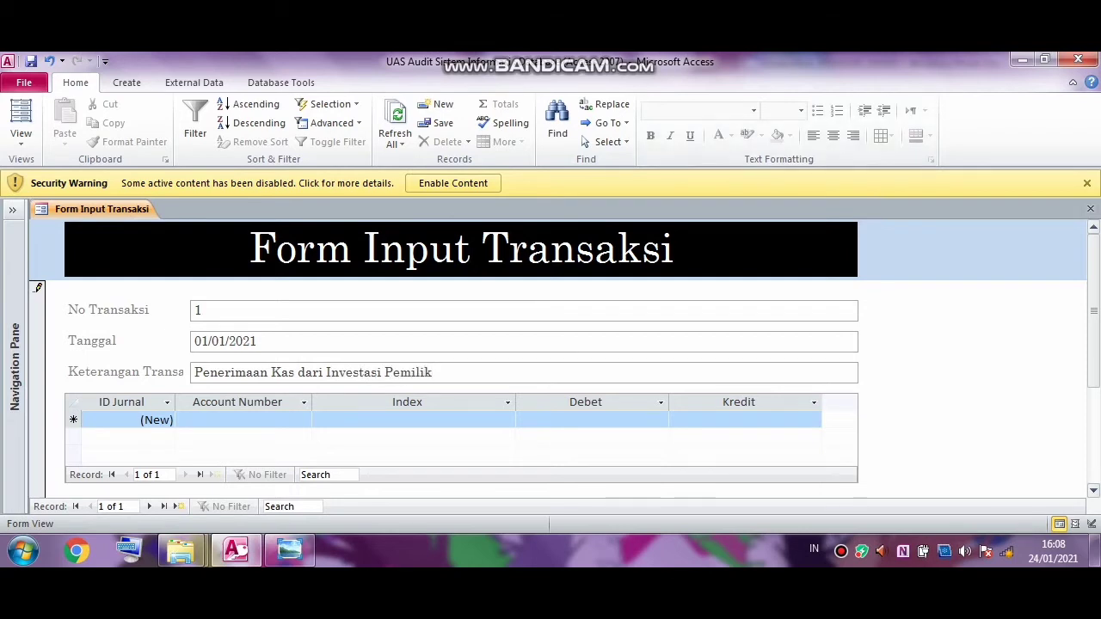
key(Tab)
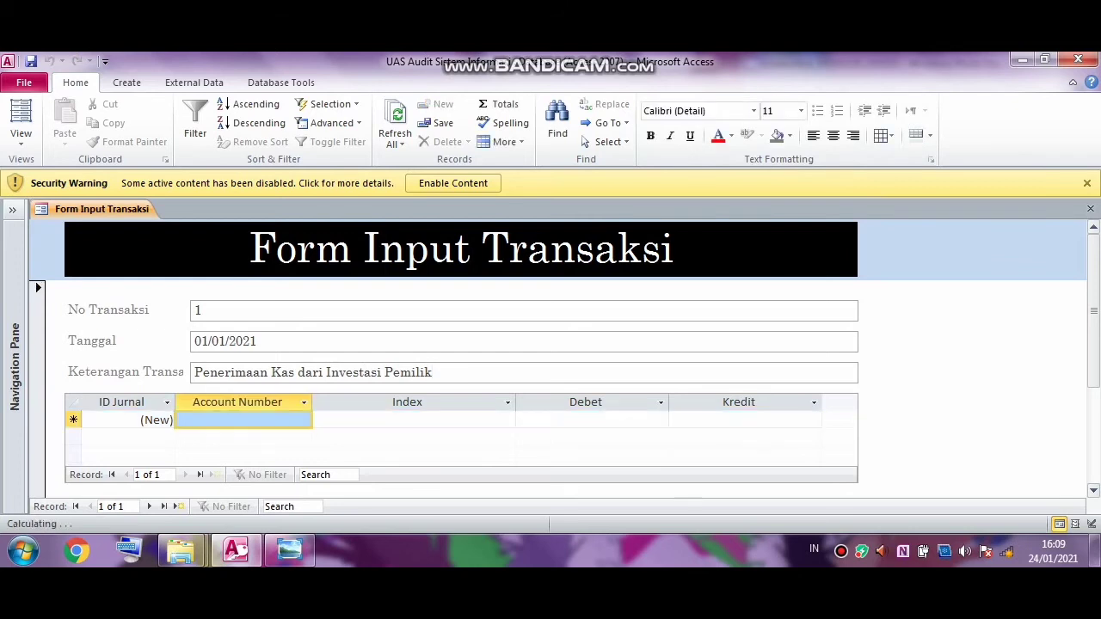
Step: Choose account 1-111 (Kas) for the first journal line of transaction 1
key(alt+Down)
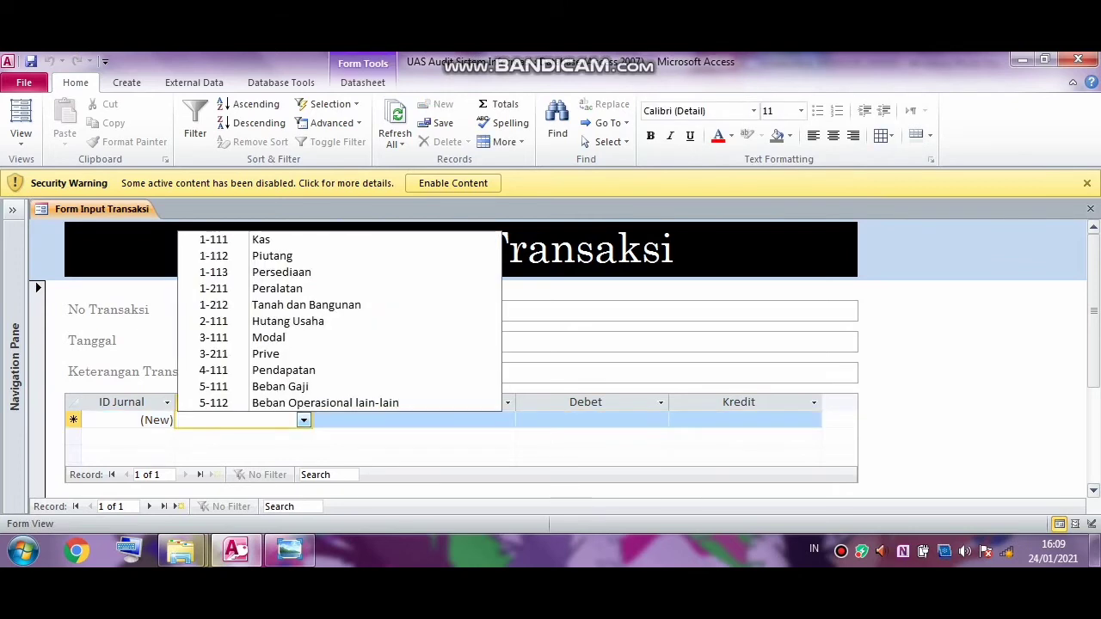
key(Down)
key(Down)
key(Down)
key(Down)
key(Down)
key(Down)
key(Down)
key(Up)
key(Up)
key(Up)
key(Up)
key(Up)
key(Up)
key(Return)
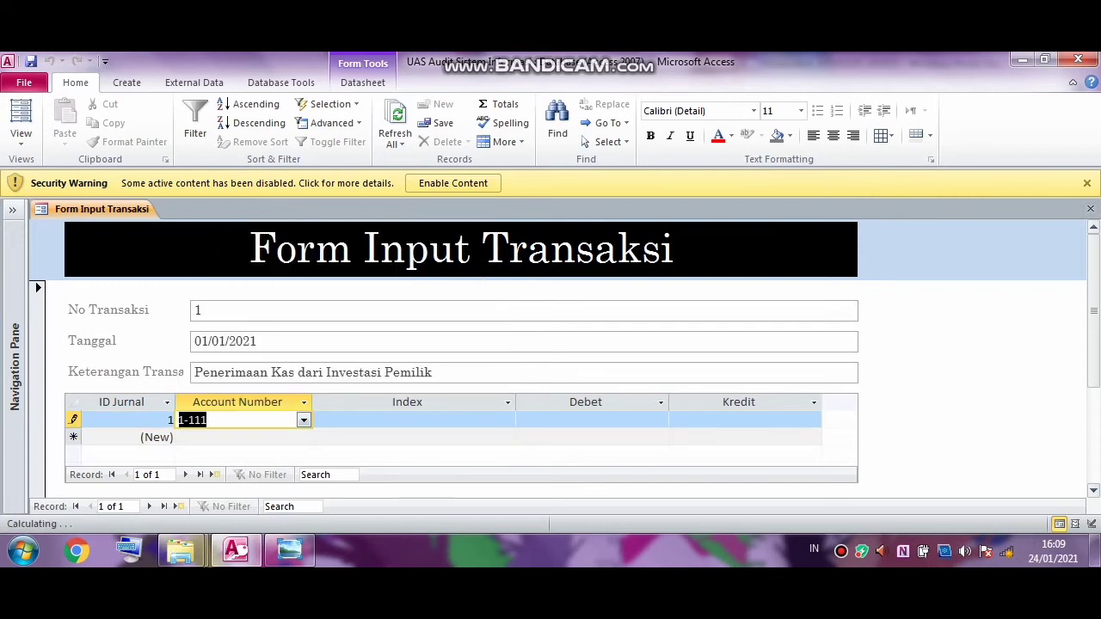
Step: Set the first journal line's index to 3 (Arus Kas dari Kegiatan Pendanaan)
click(404, 419)
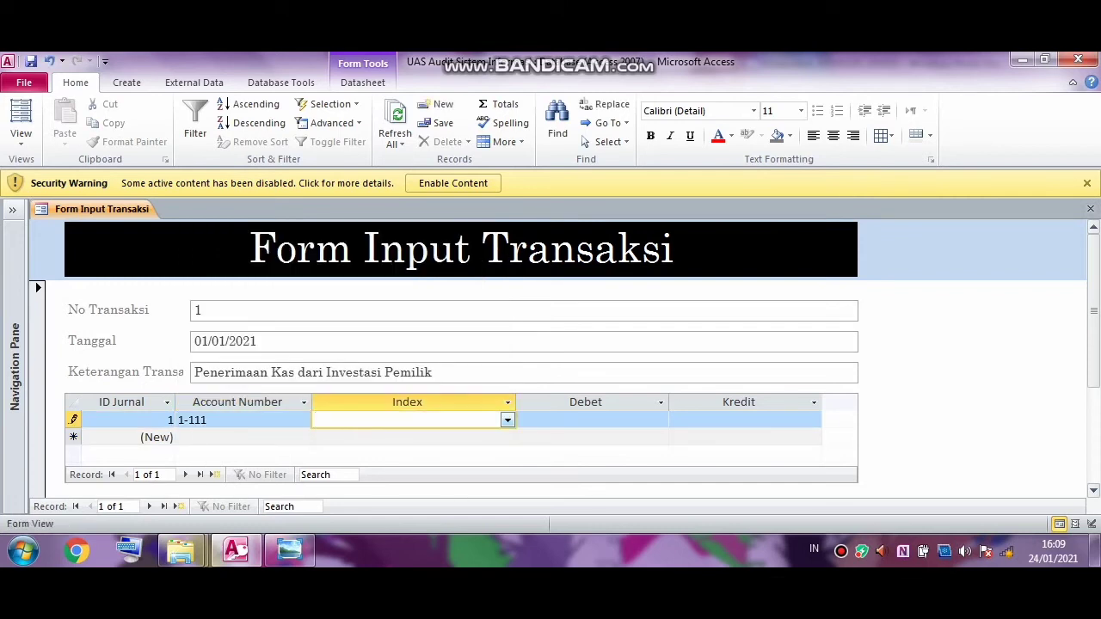
key(F4)
key(Down)
key(Down)
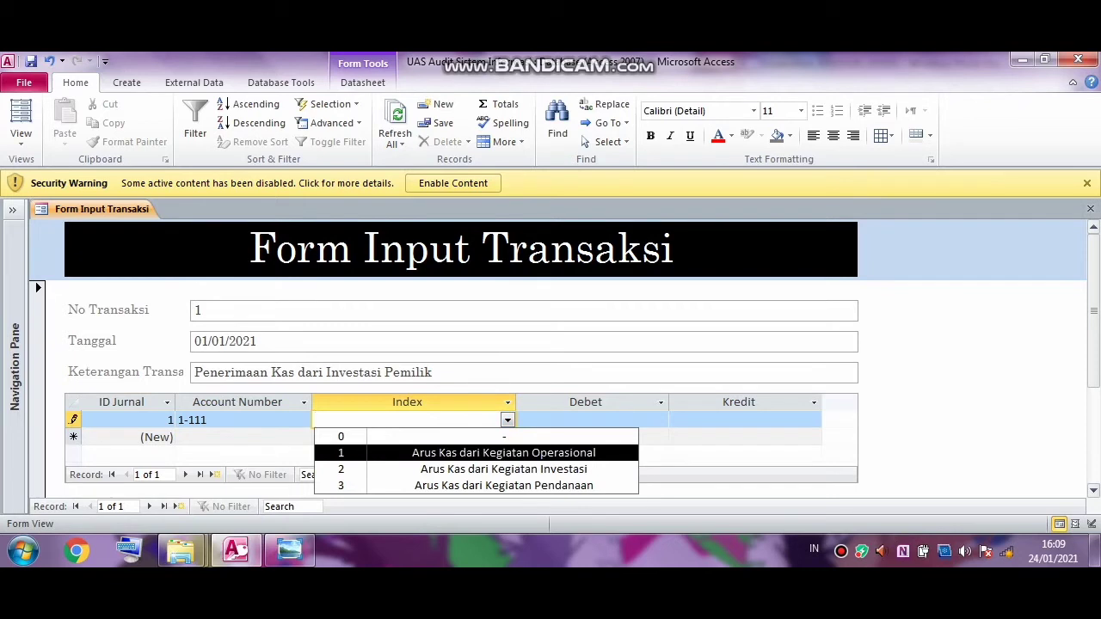
key(Down)
key(Down)
key(Return)
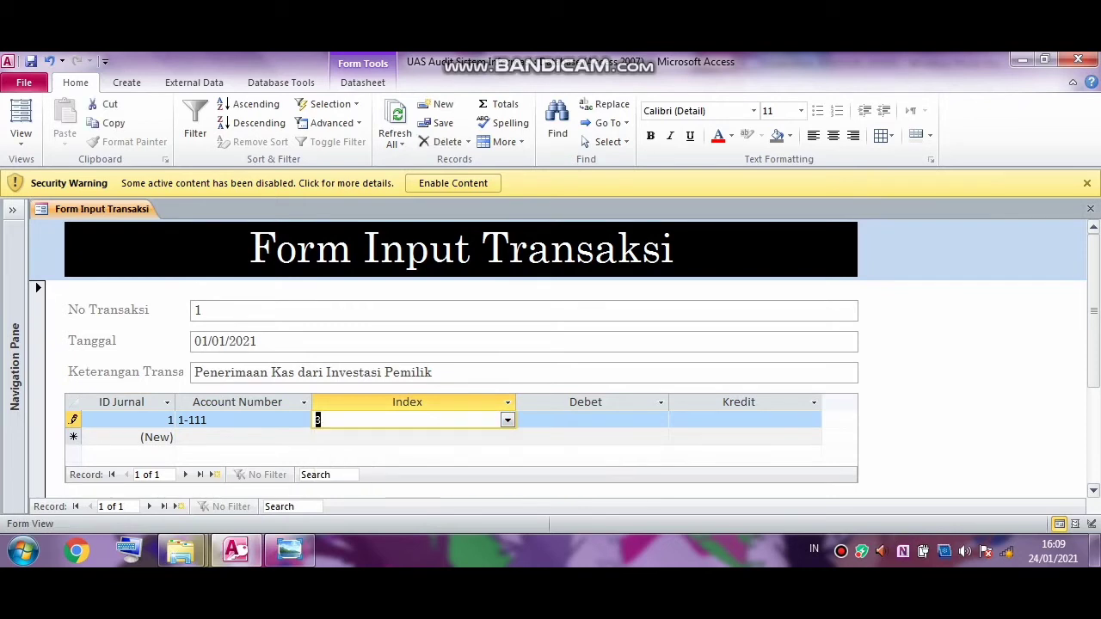
key(Return)
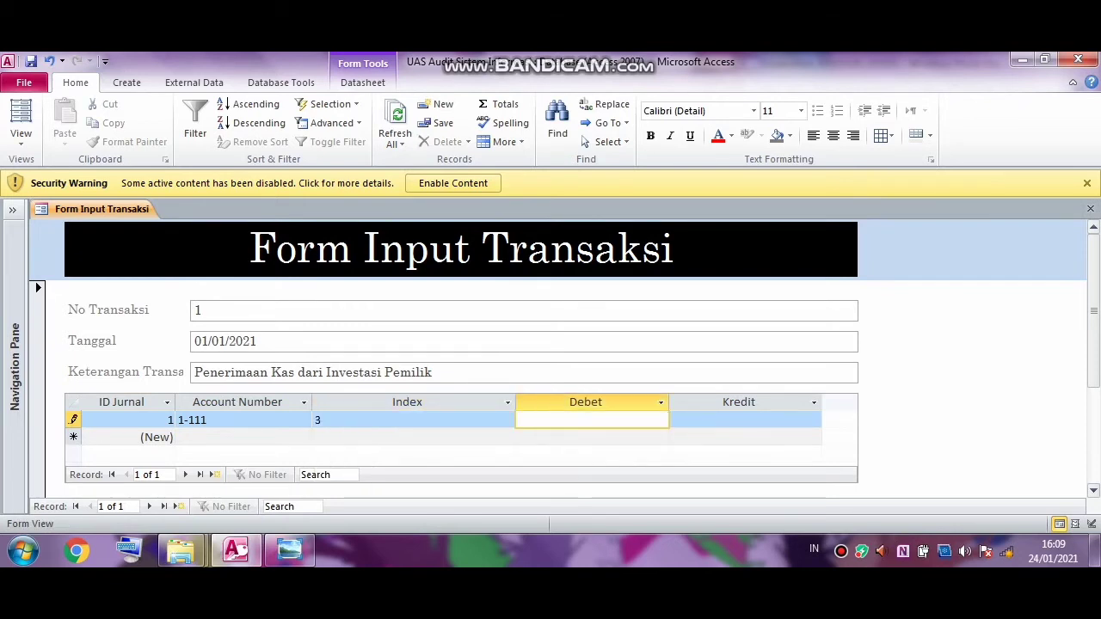
Step: Enter a debit of 15000000 on the Kas journal line and commit the line
text(1)
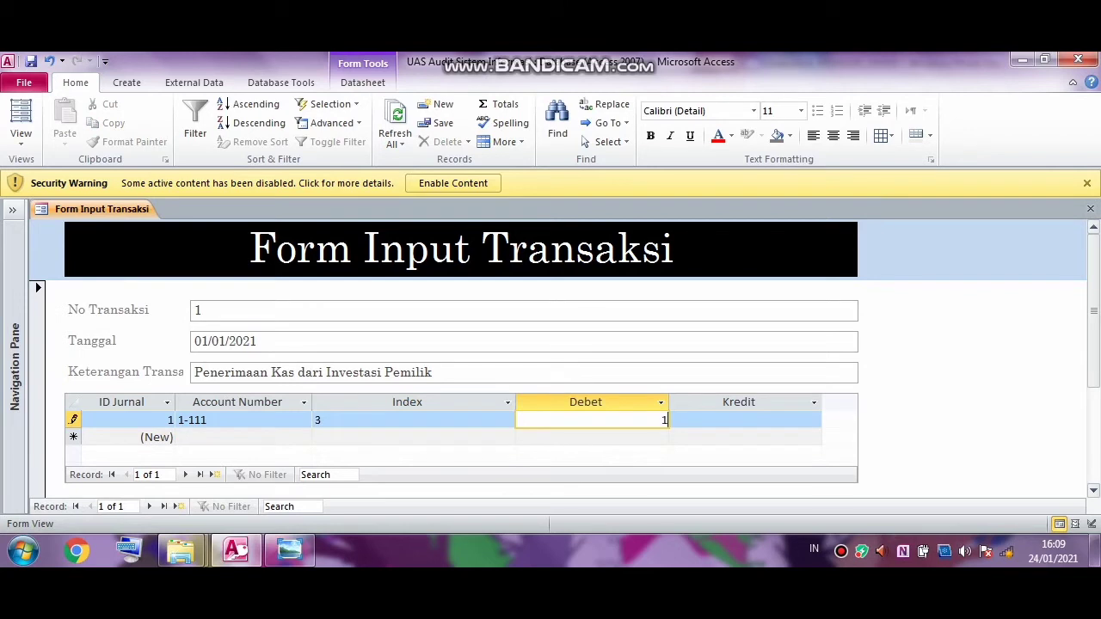
text(5.000)
key(BackSpace)
key(BackSpace)
key(BackSpace)
key(BackSpace)
text(000000)
key(Down)
Step: Add a second journal line with account 3-111 (Modal) and index 0
key(Left)
key(Left)
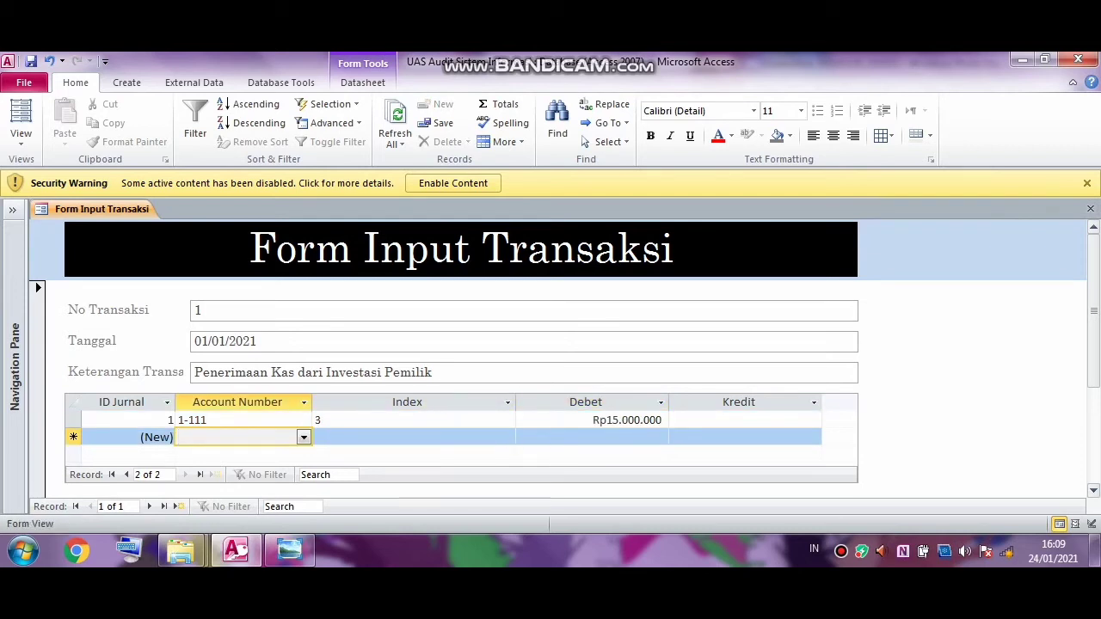
click(303, 438)
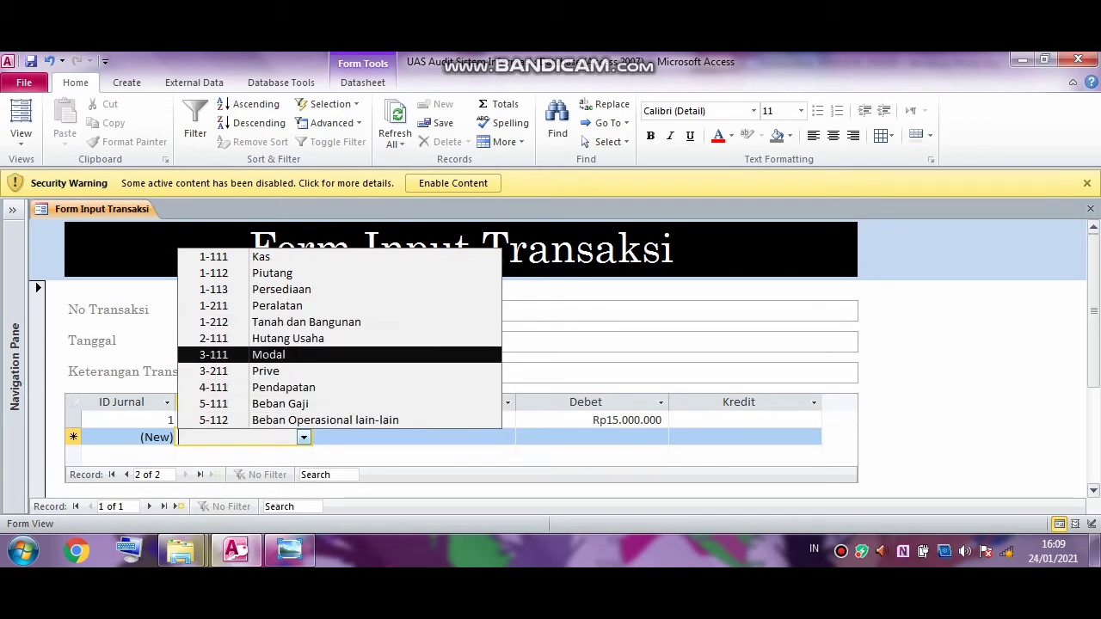
click(269, 355)
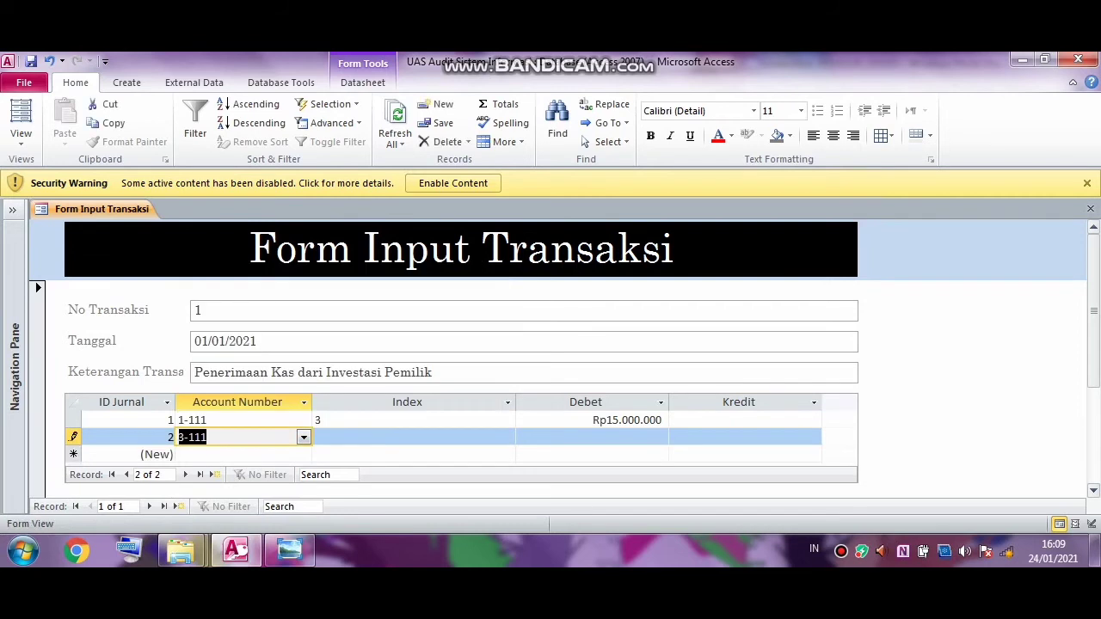
click(507, 437)
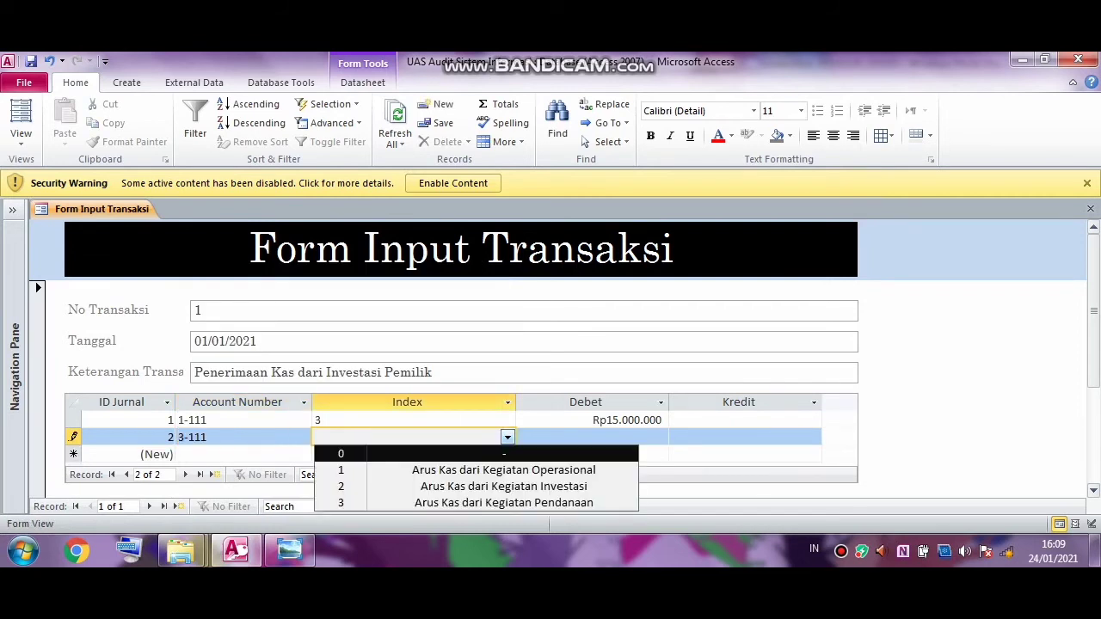
click(486, 453)
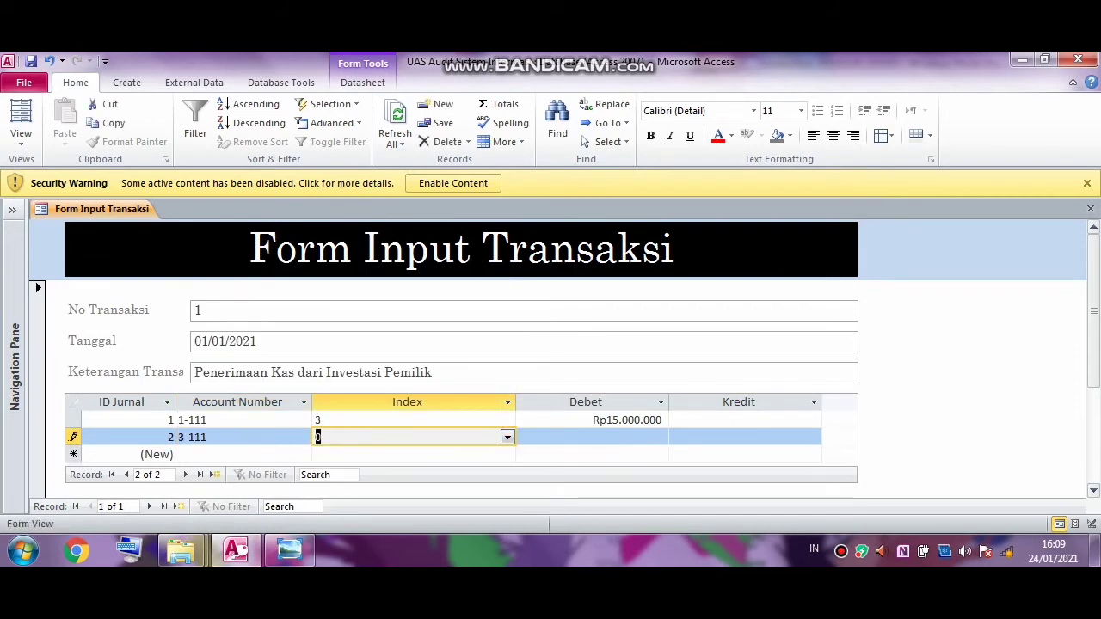
Step: Enter a credit of 15000000 on the Modal journal line and commit the line
click(745, 437)
text(150)
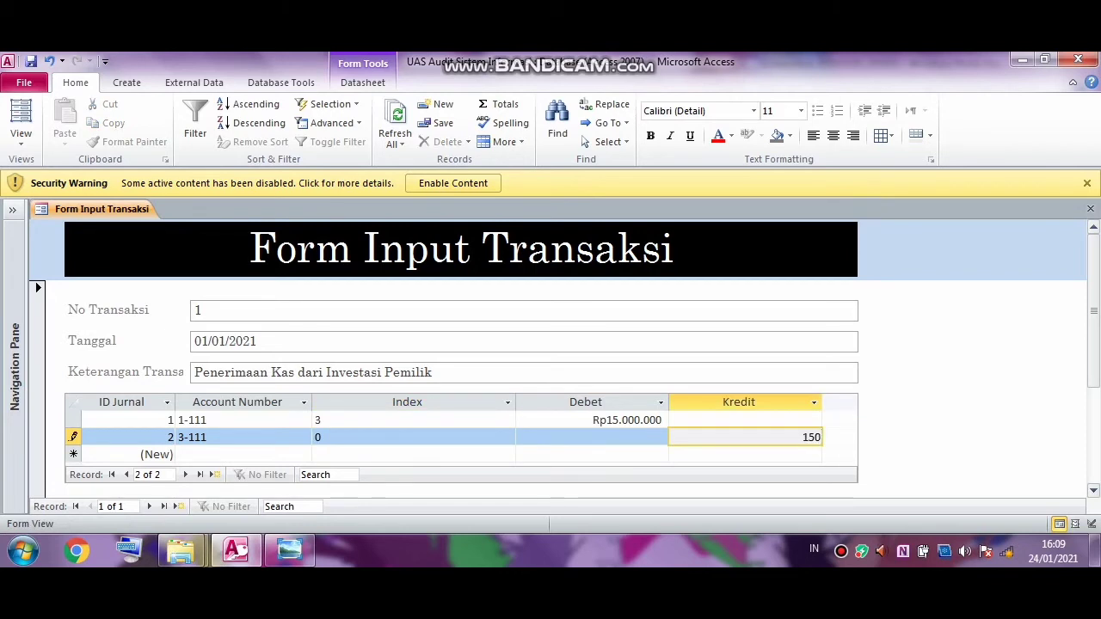
text(00000)
key(Down)
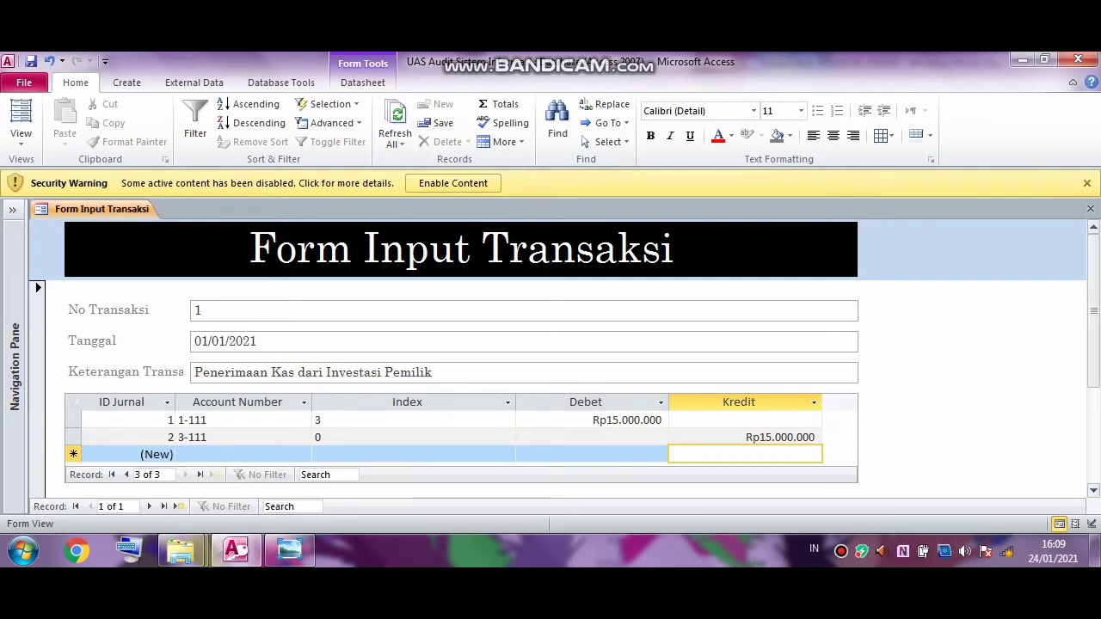
Step: Save transaction 1 through the form and dismiss the message box
scroll(461, 361, down, 1)
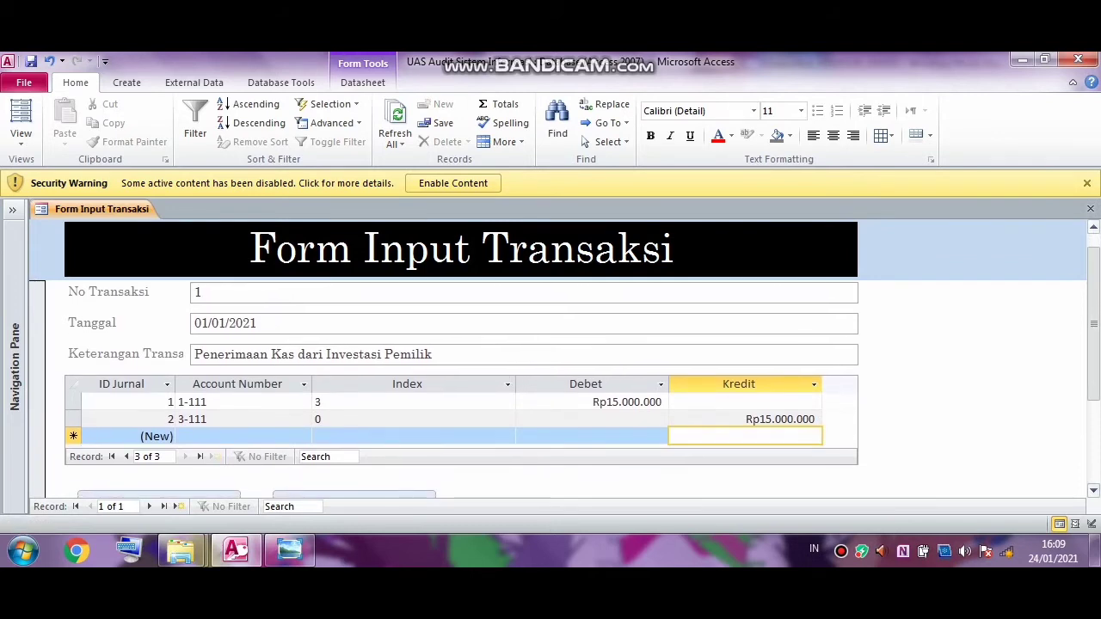
scroll(461, 387, down, 1)
scroll(461, 387, up, 1)
scroll(461, 387, down, 1)
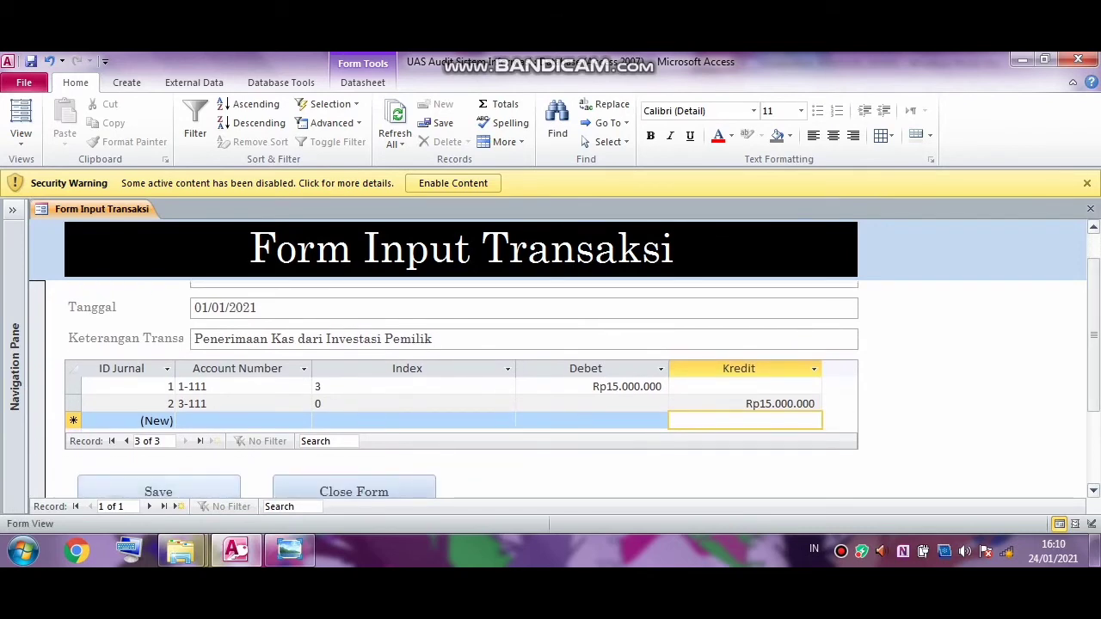
click(158, 491)
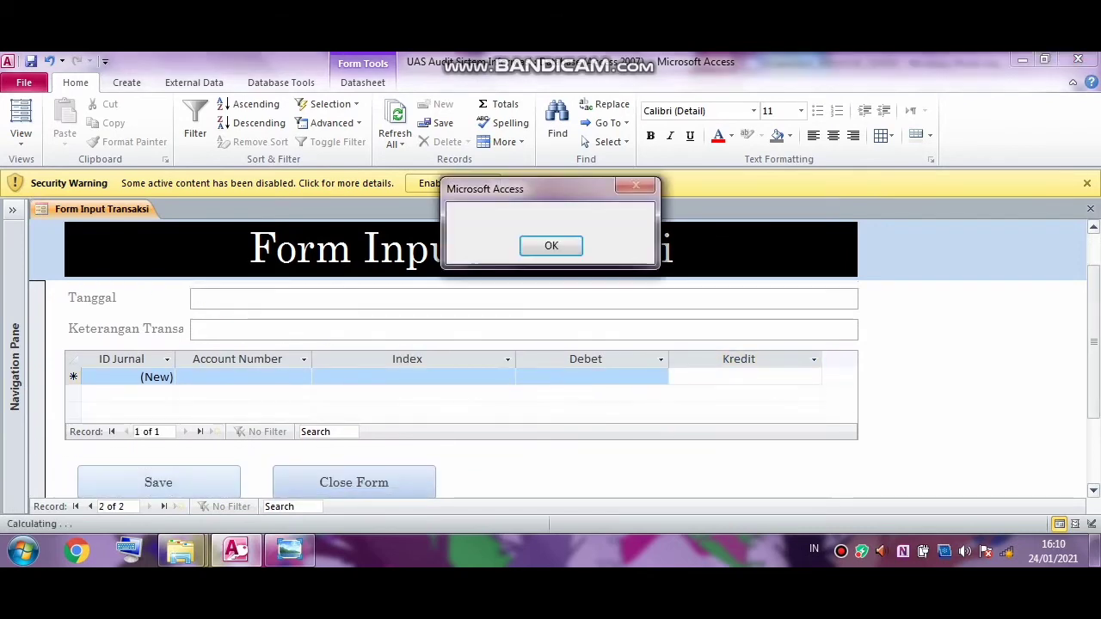
key(Return)
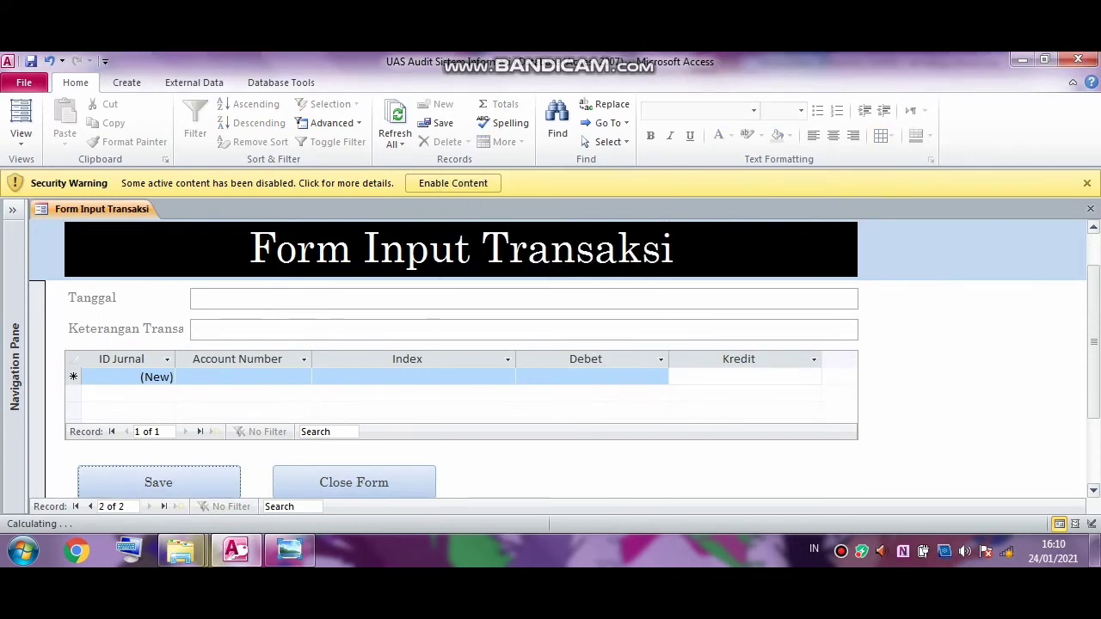
Step: Consult the second transaction in the exam question image, then return to the blank form and enter transaction number 2
drag(1093, 342, 1091, 215)
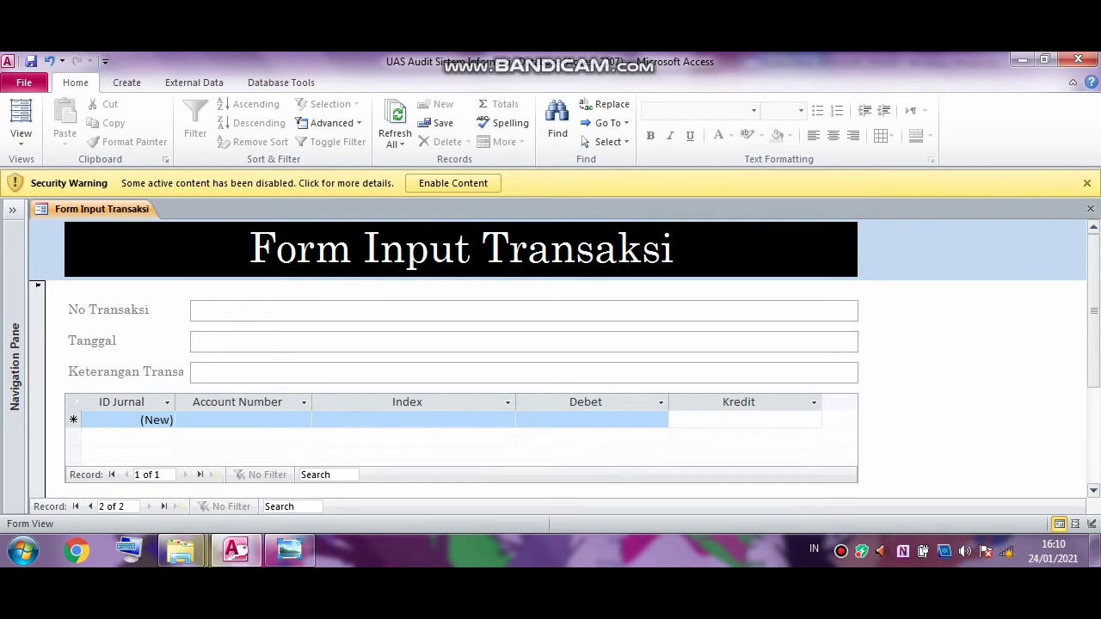
click(196, 310)
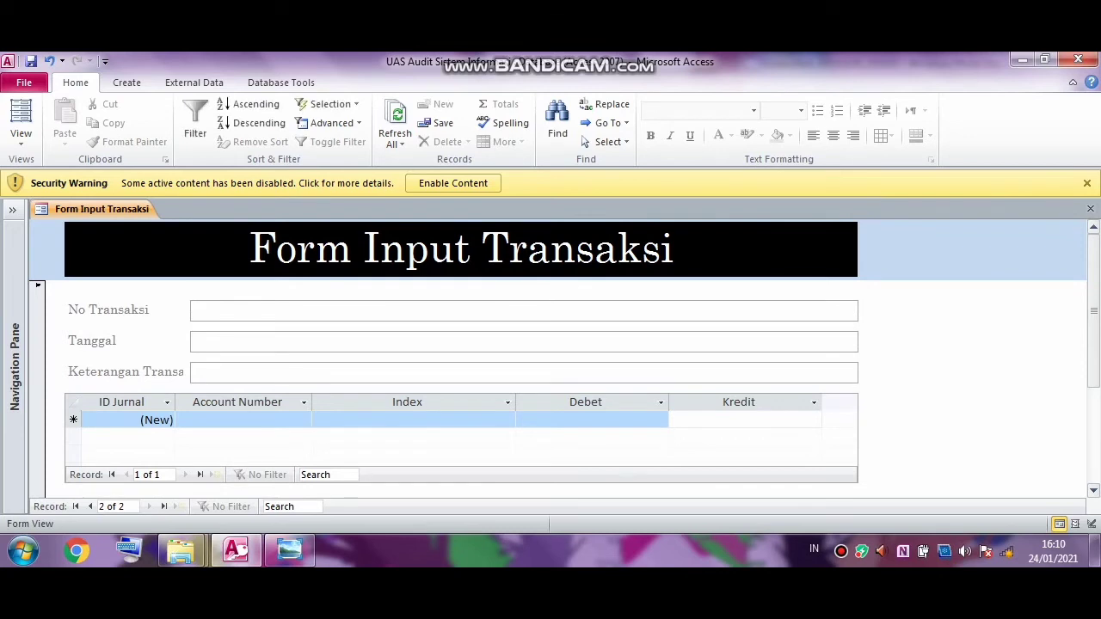
mouse_move(289, 550)
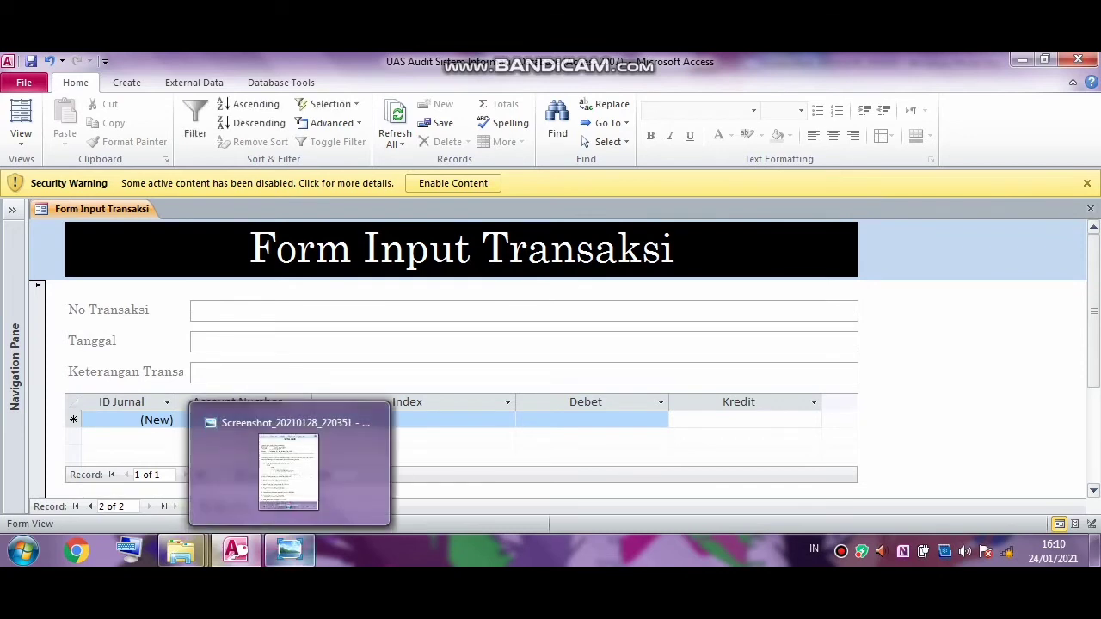
click(289, 468)
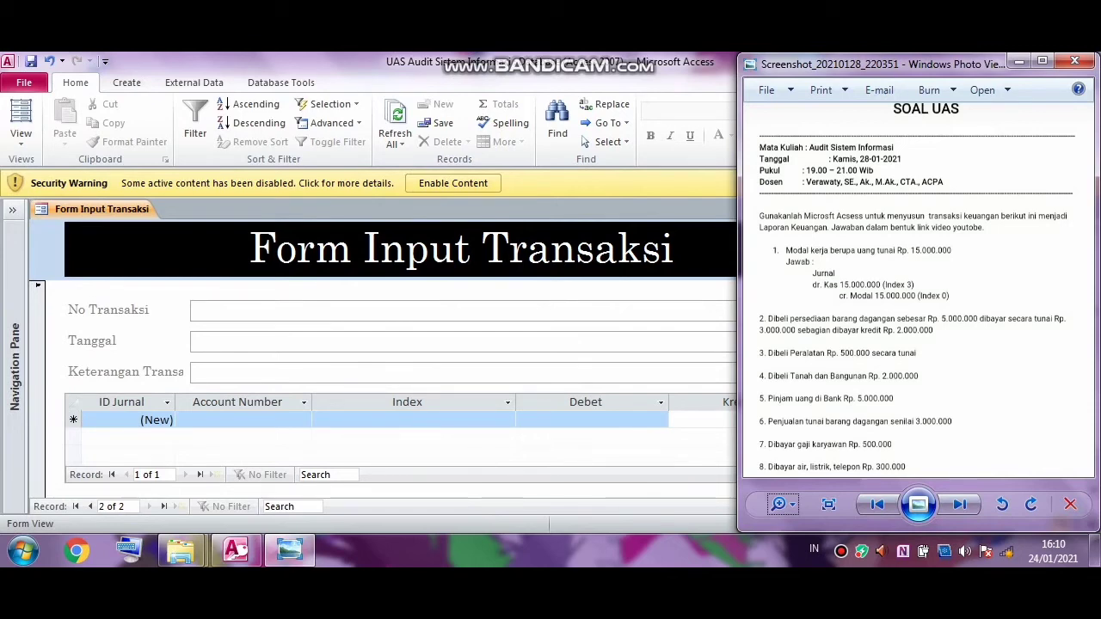
key(alt+Tab)
text(2)
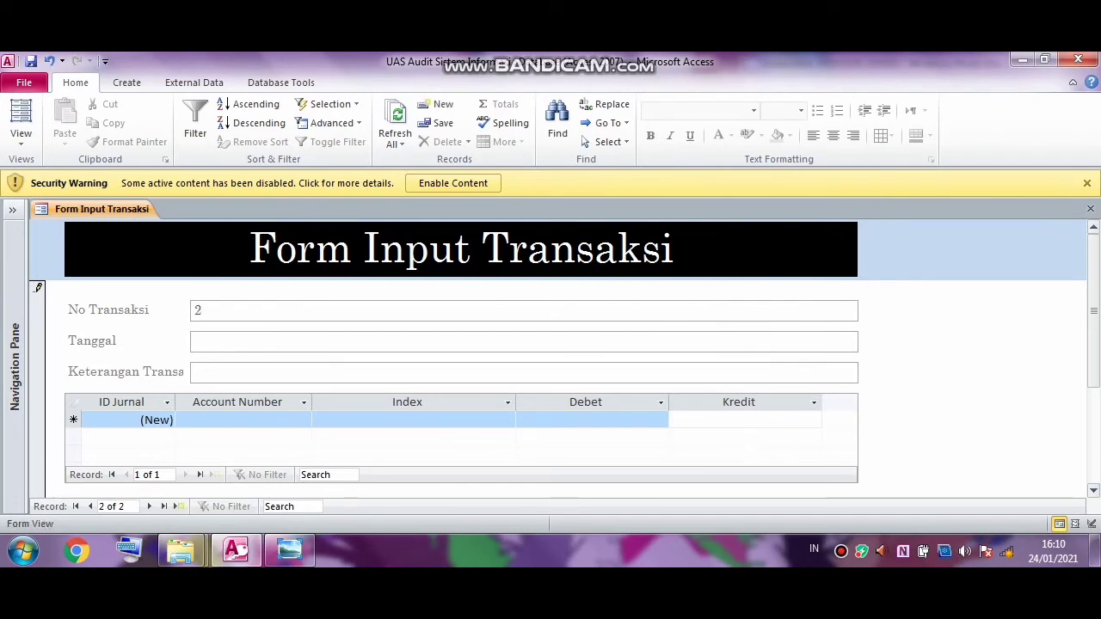
Step: Set the date of transaction 2 to 2 January 2021
key(Tab)
text(2)
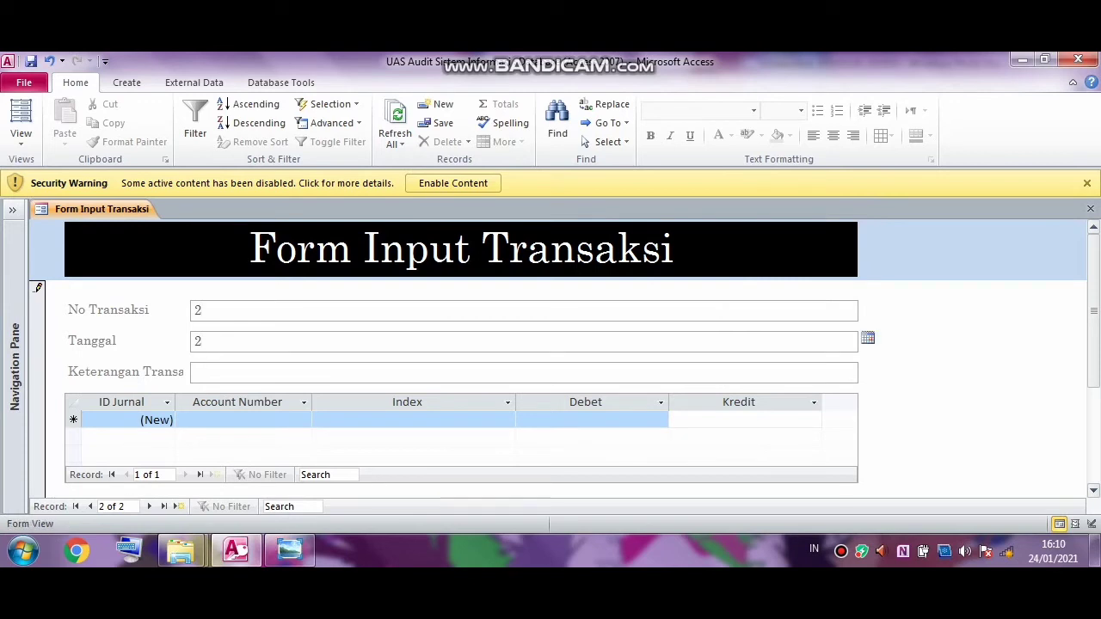
text( jan 2021)
key(Tab)
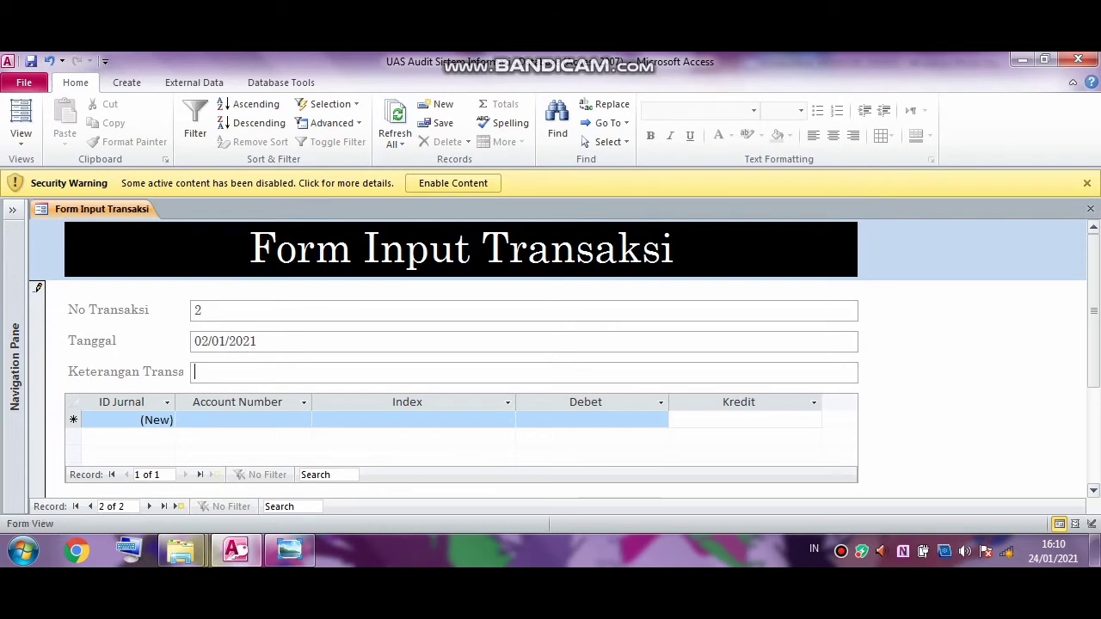
Step: Enter "Pembelian Persediaan" as the description of transaction 2
text(p)
key(Caps_Lock)
key(BackSpace)
text(P)
key(Caps_Lock)
text(embelian)
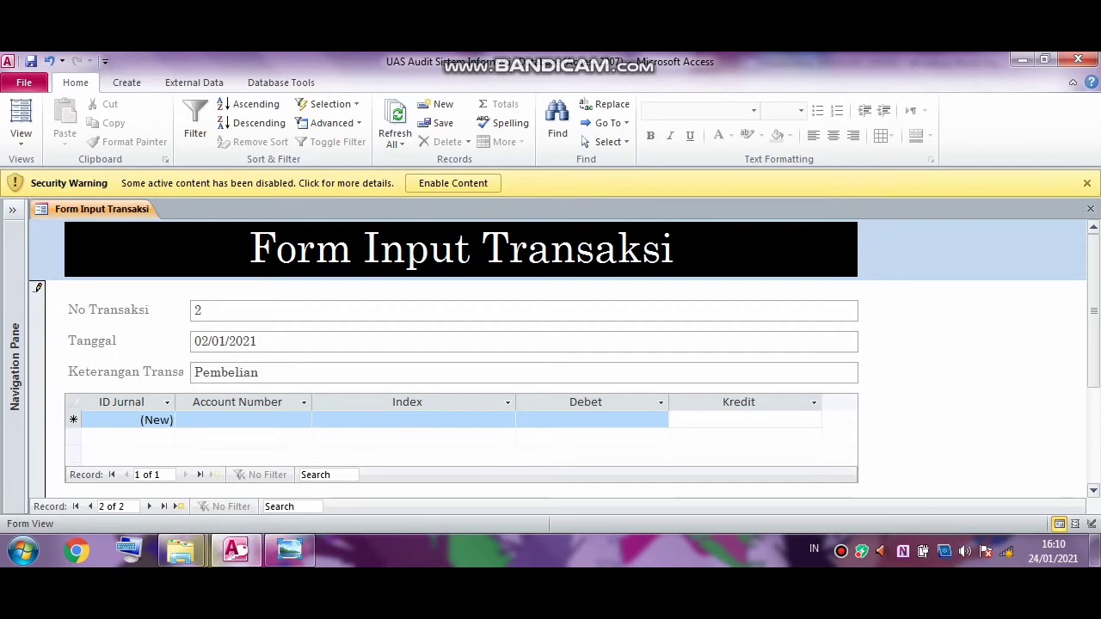
key(Caps_Lock)
text(P)
key(Caps_Lock)
text(ersediaan)
Step: Start the first journal line of transaction 2 with account 1-113 (Persediaan)
click(236, 420)
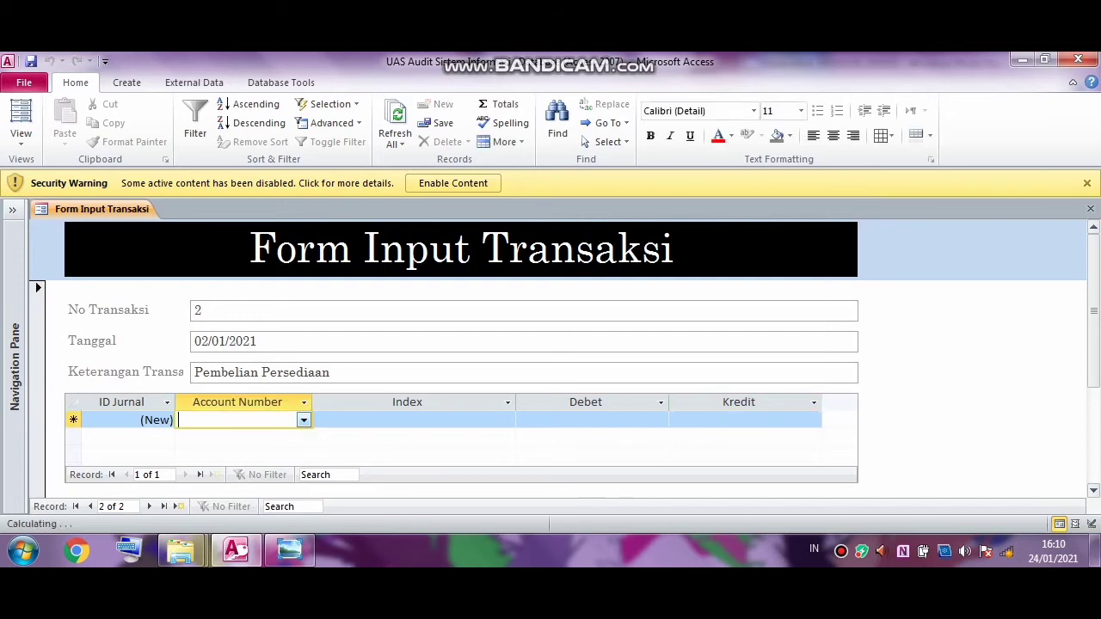
click(304, 420)
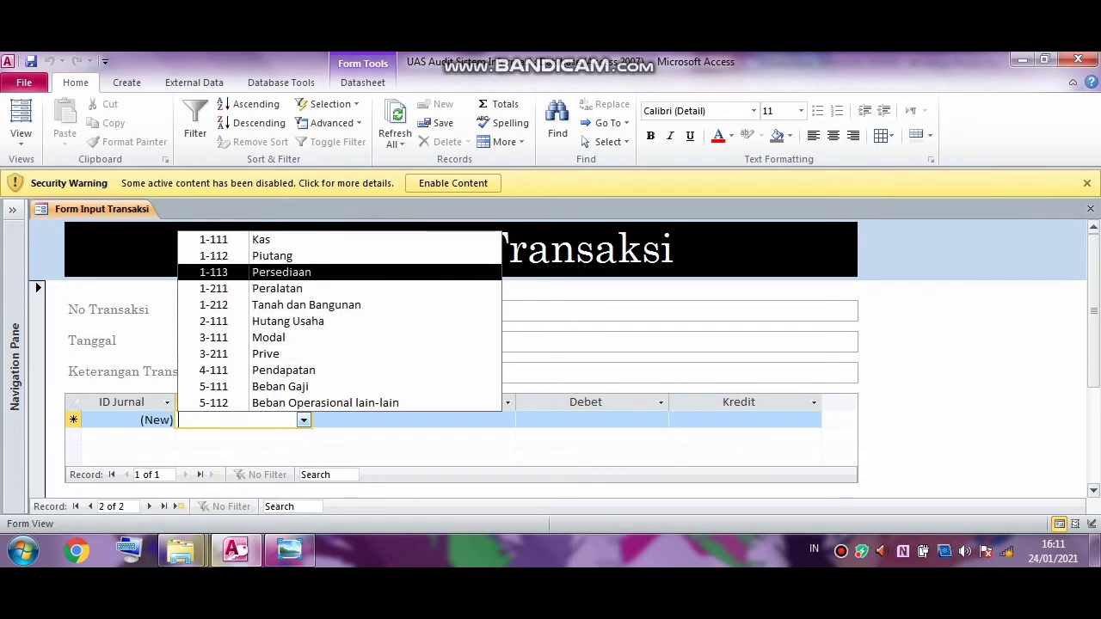
key(Return)
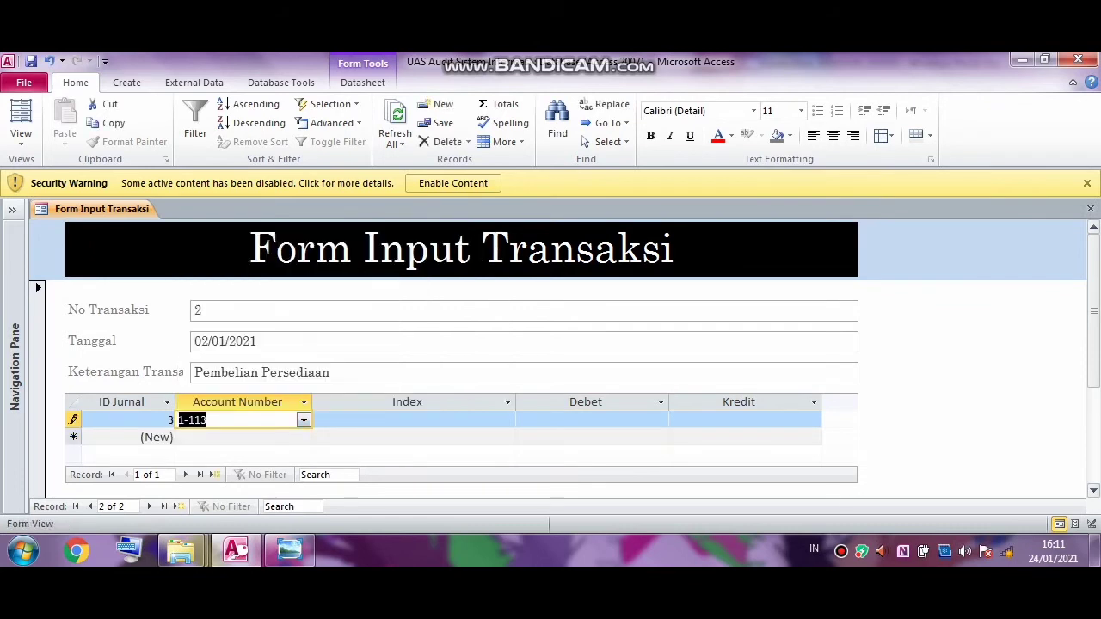
key(Tab)
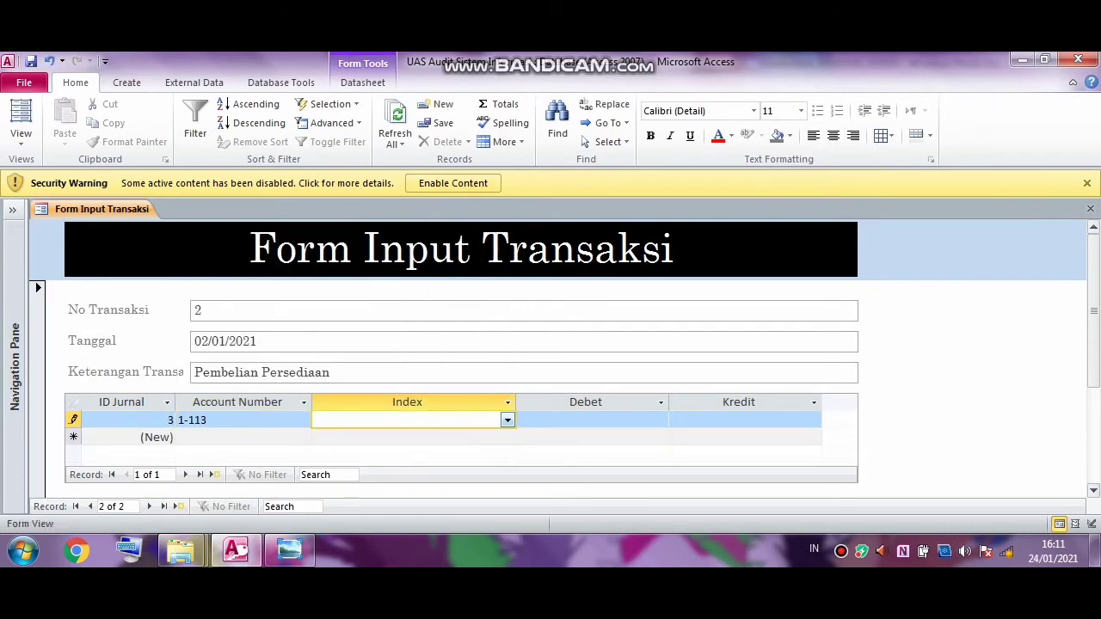
click(508, 420)
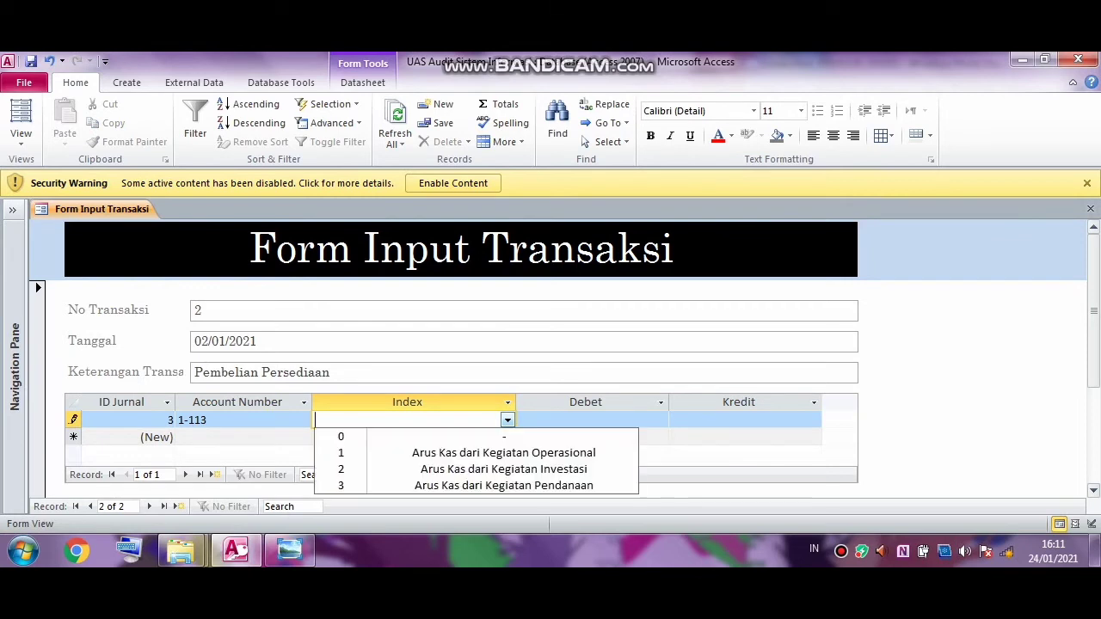
key(Down)
key(Down)
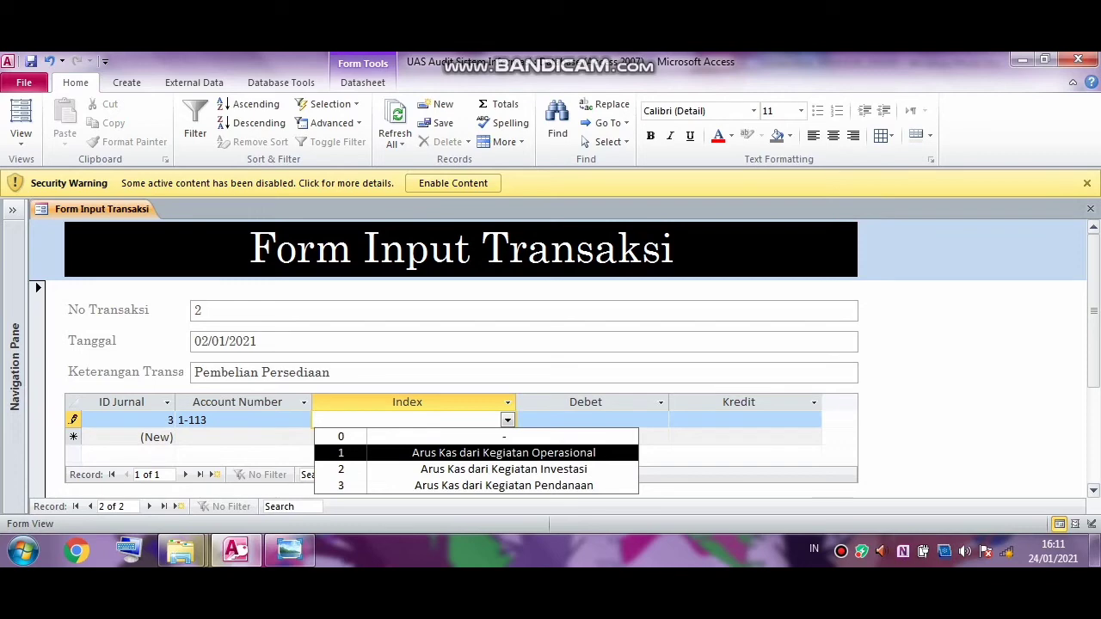
key(Down)
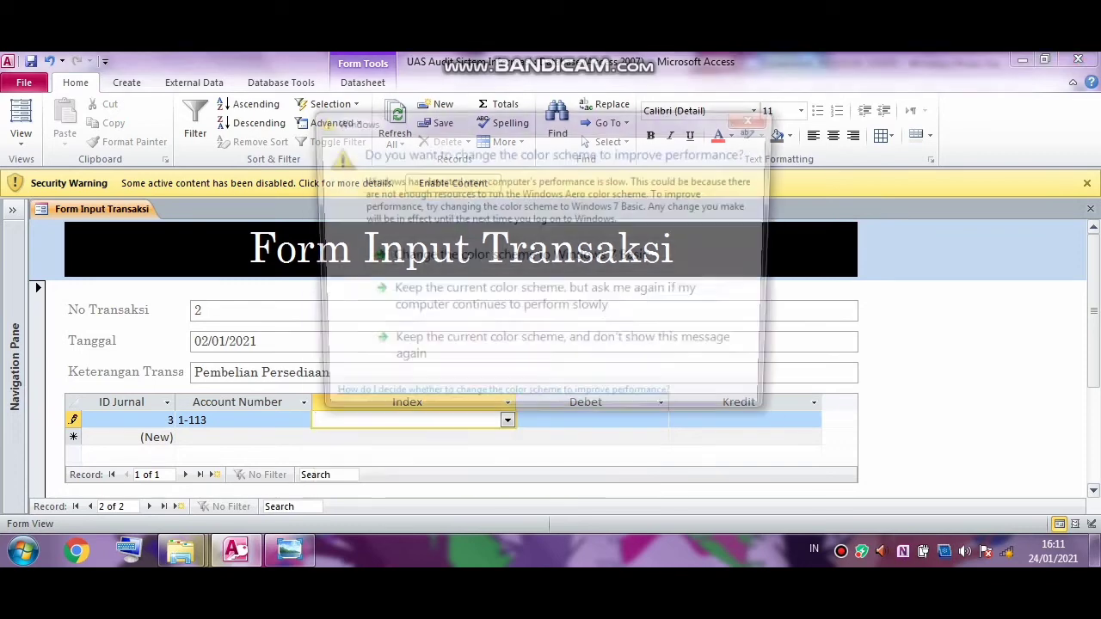
click(593, 438)
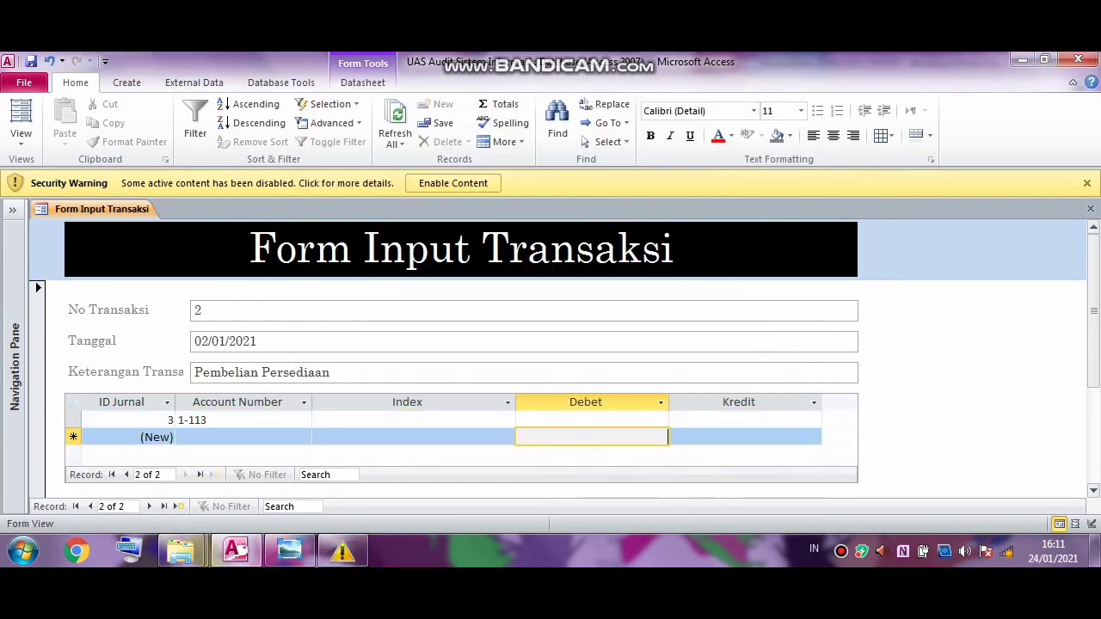
click(841, 551)
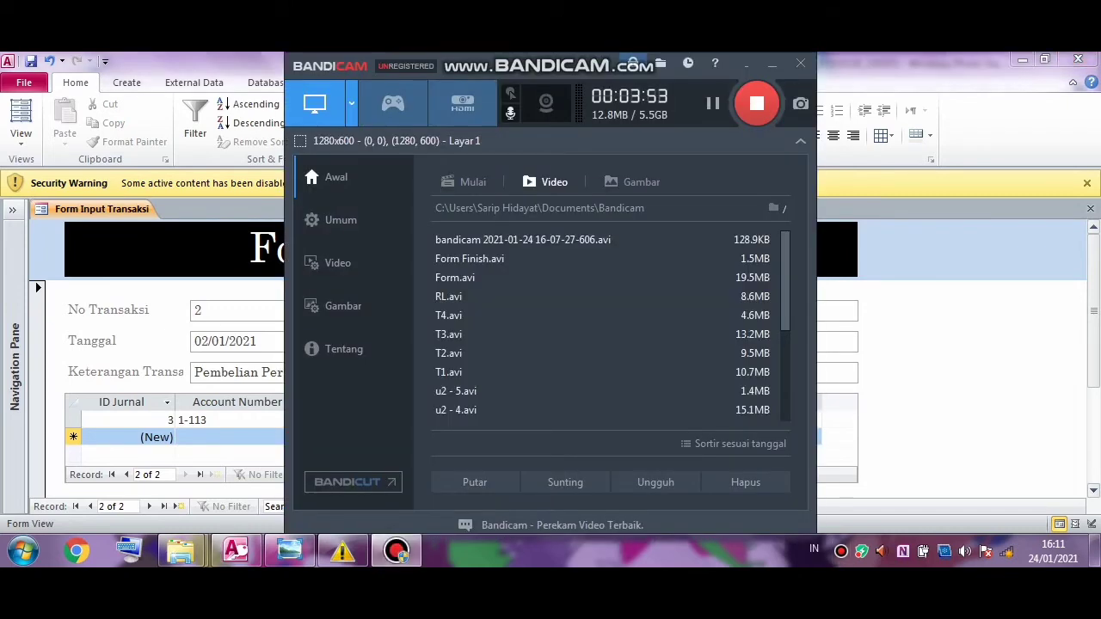
click(772, 65)
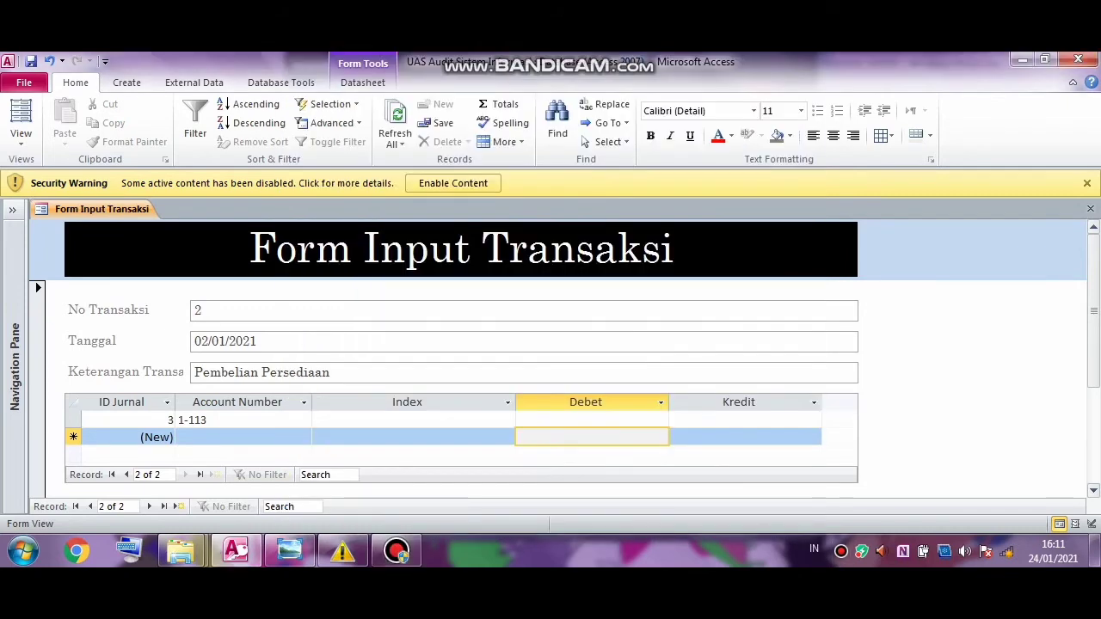
Step: Give the Persediaan journal line index 0 and a debit of 5000000, and commit the line
click(413, 421)
click(507, 420)
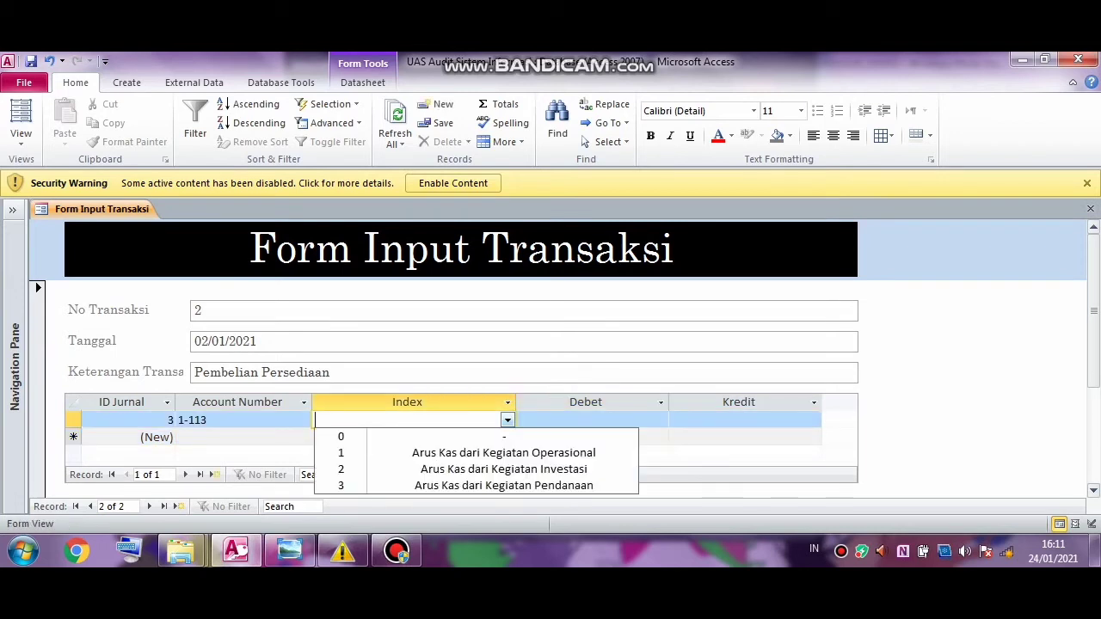
click(503, 437)
click(591, 421)
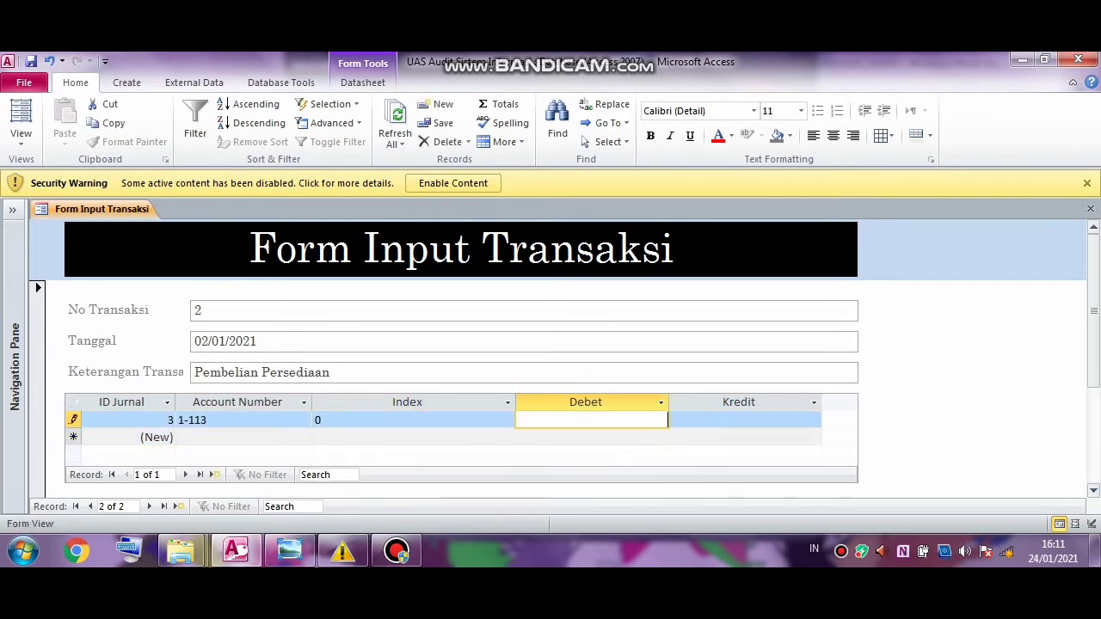
text(50000)
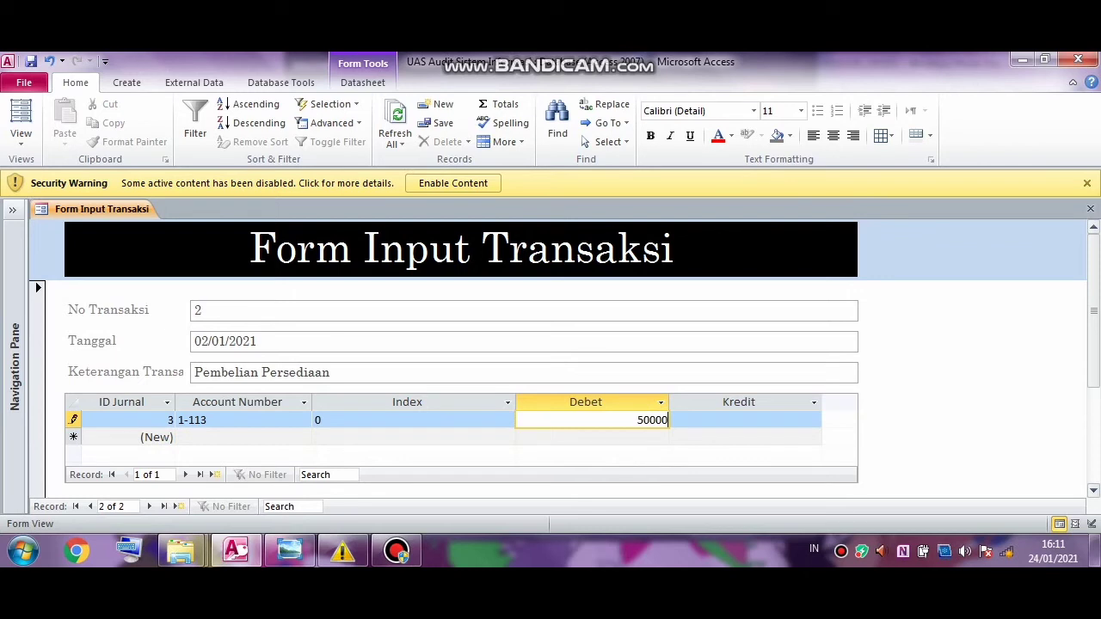
text(00)
key(Down)
Step: Add a second journal line with account 2-111 (Hutang Usaha) and index 0
key(Left)
key(Left)
key(Left)
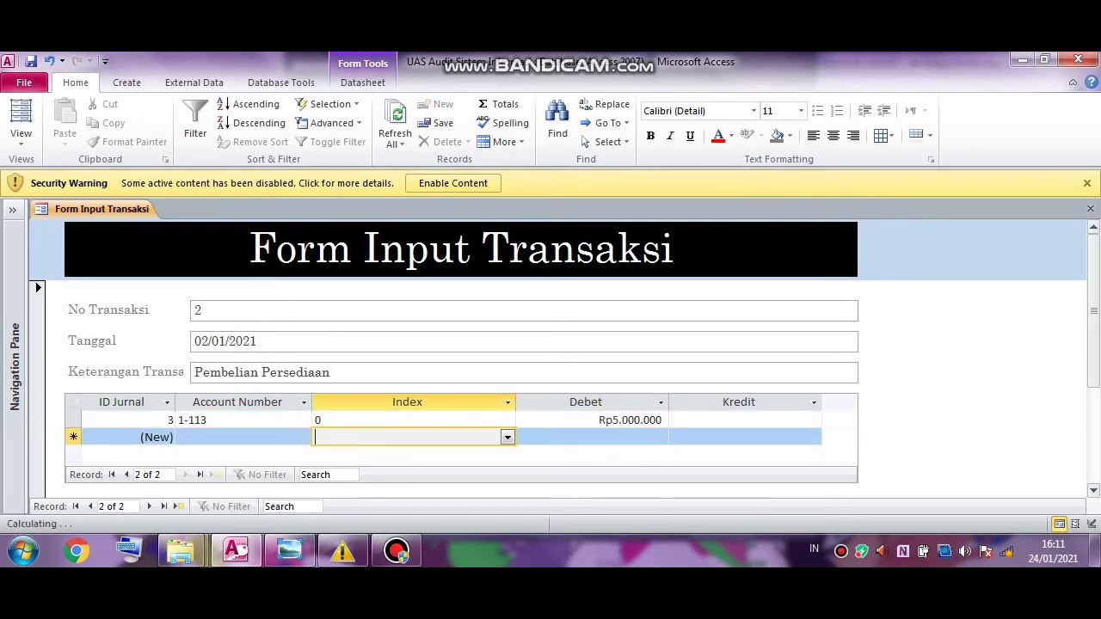
key(Right)
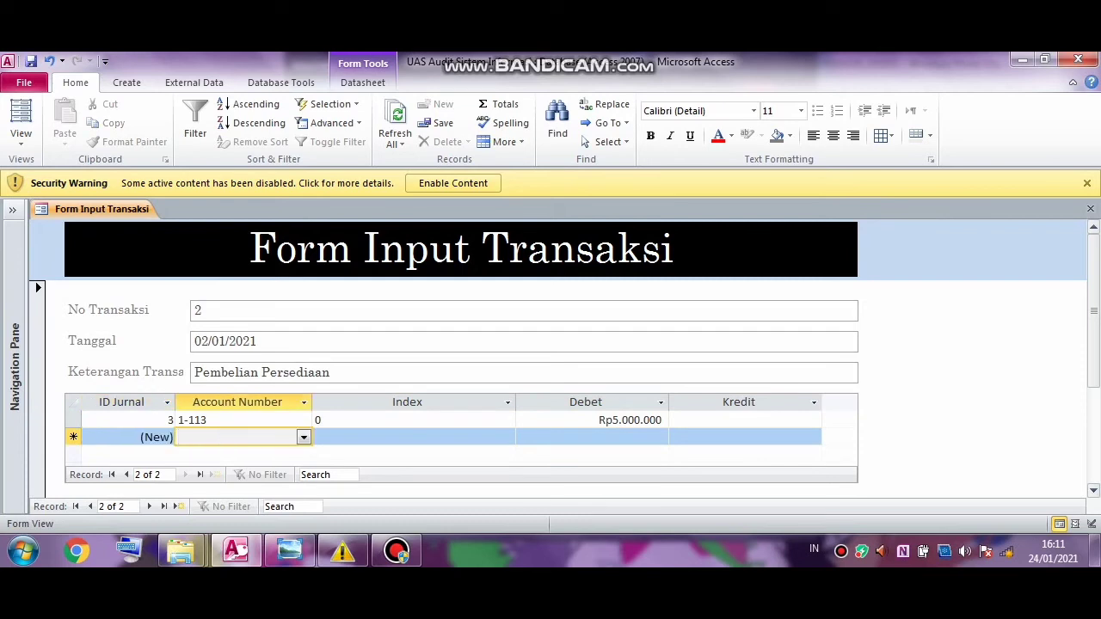
key(alt+Down)
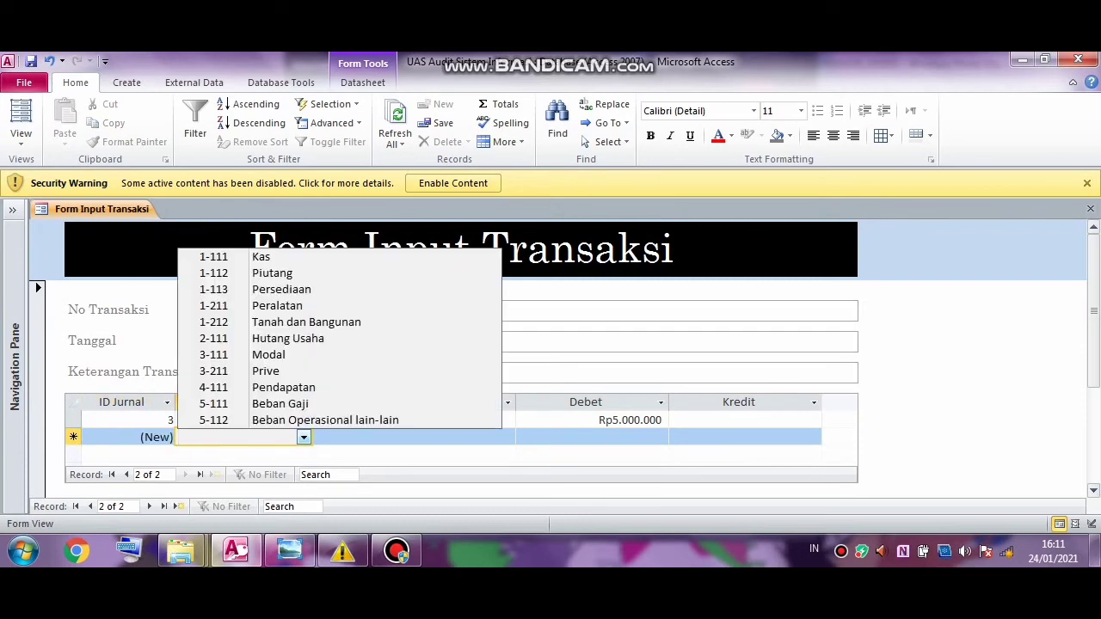
key(Up)
key(Up)
key(Up)
key(Up)
key(Up)
key(Up)
key(Return)
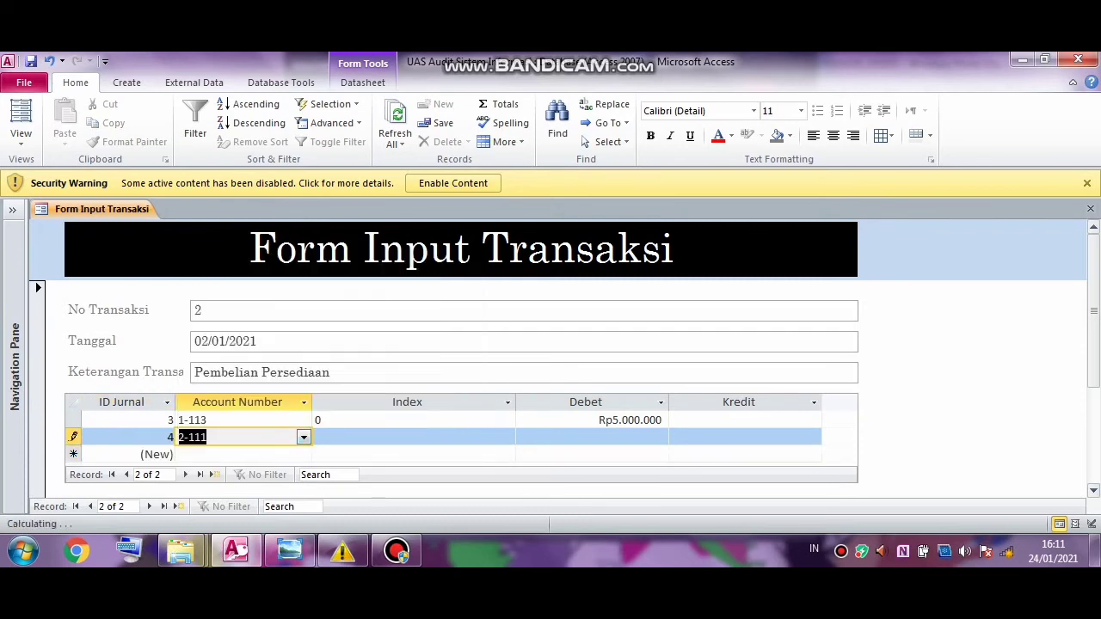
key(Right)
key(alt+Down)
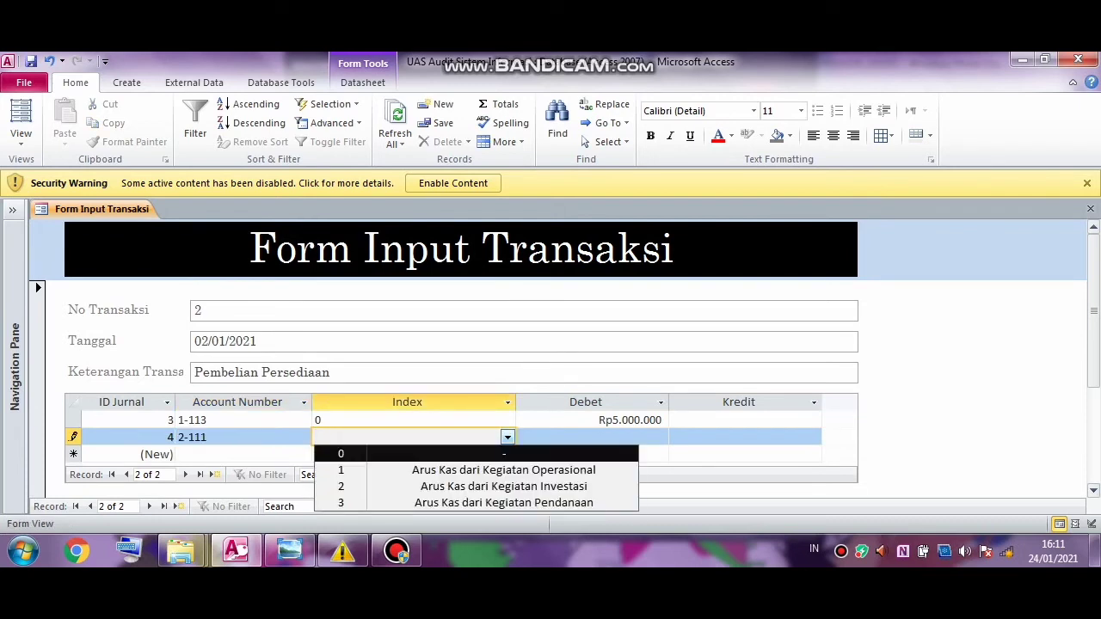
key(Return)
Step: Enter a credit of 5000000 on the Hutang Usaha journal line and commit the line
key(Right)
key(Right)
key(Right)
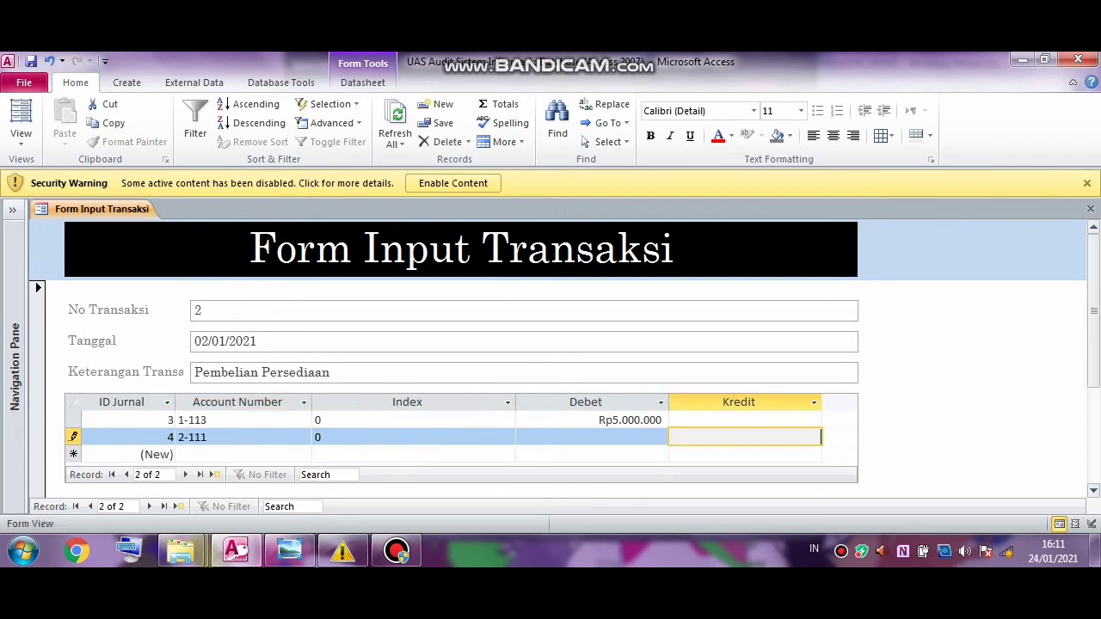
text(5.000.0)
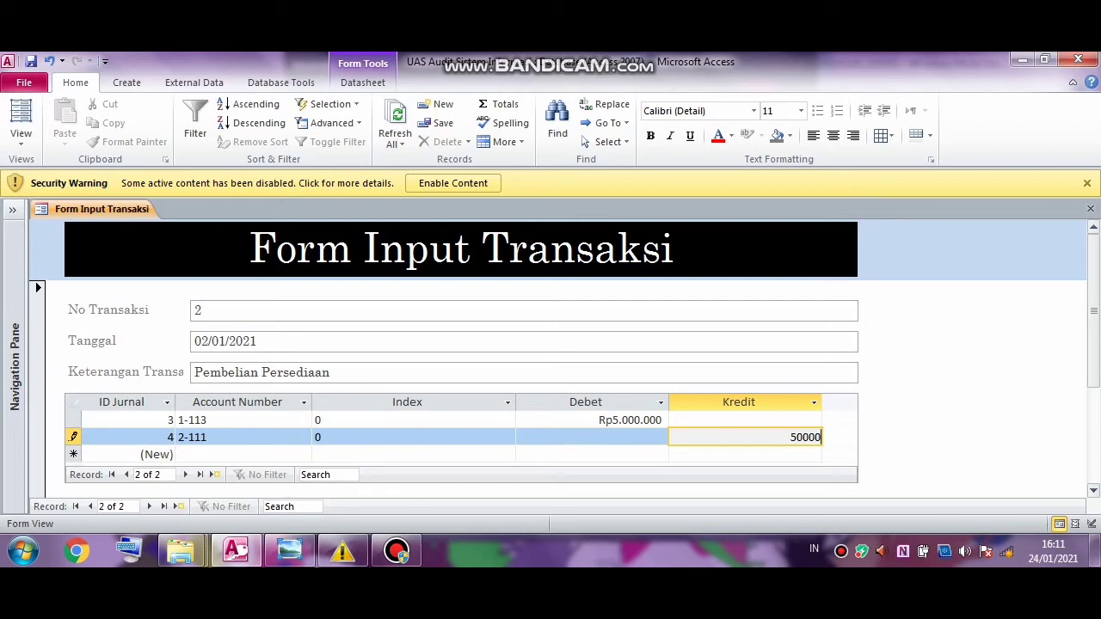
text(00)
key(Down)
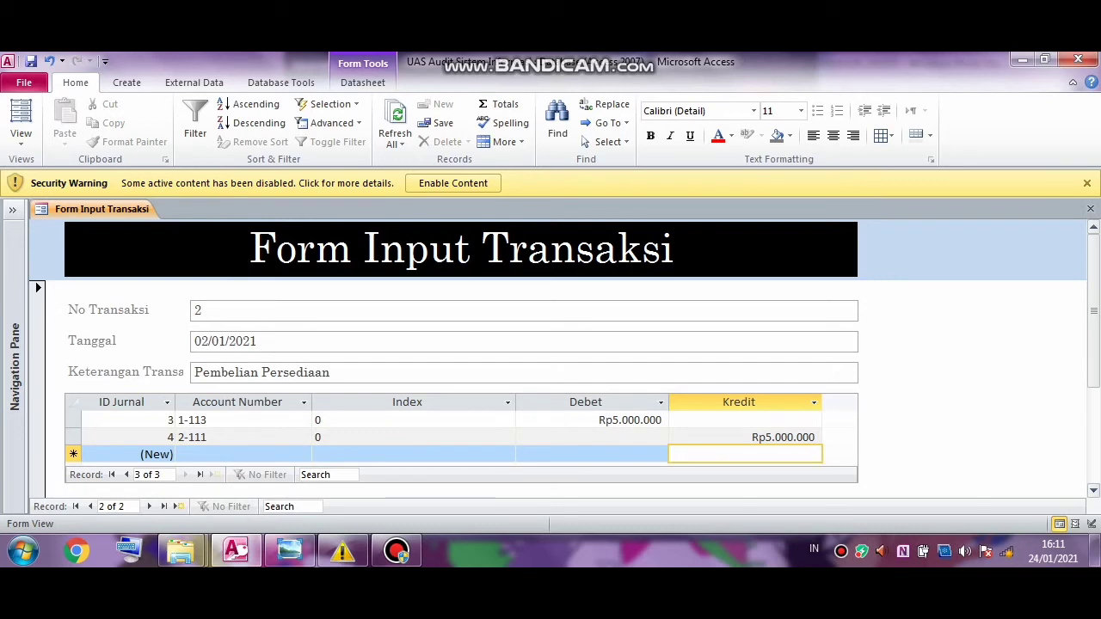
Step: Correct the credit on the Hutang Usaha journal line to 2000000
click(771, 437)
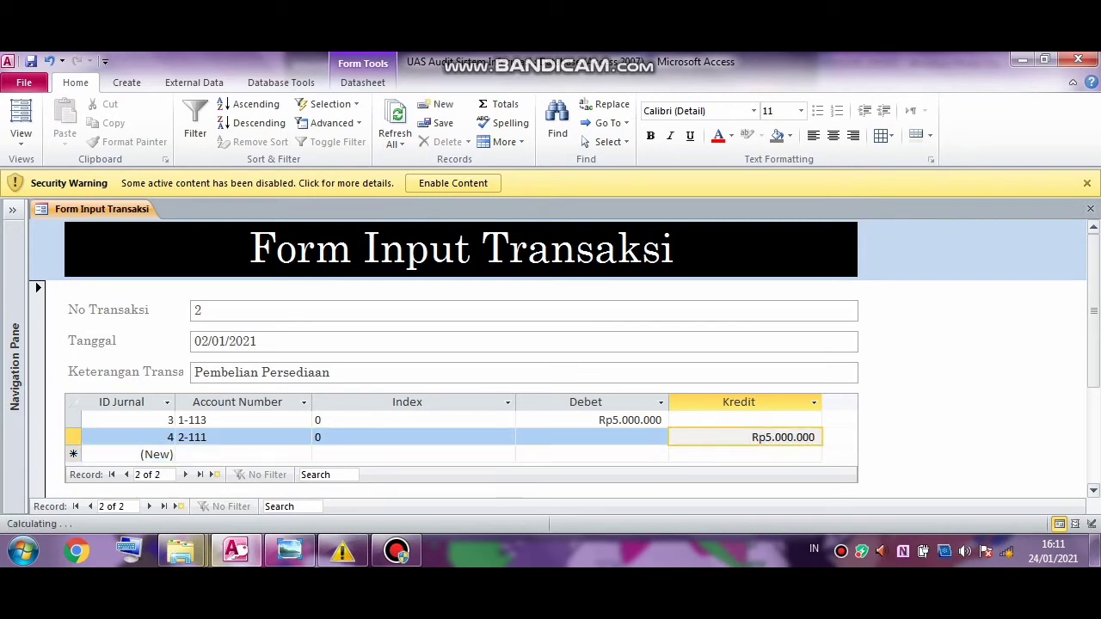
key(BackSpace)
text(2)
key(Down)
Step: Add a third journal line with account 1-111 (Kas) and index 1 (Arus Kas dari Kegiatan Operasional)
key(Left)
key(Left)
key(Left)
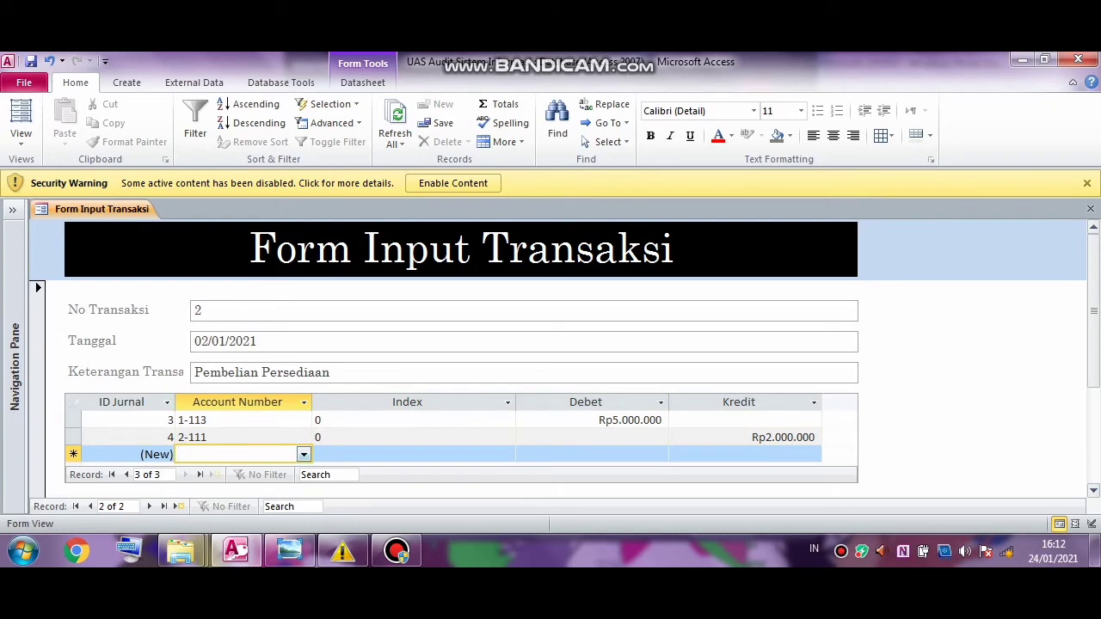
key(F4)
text(1)
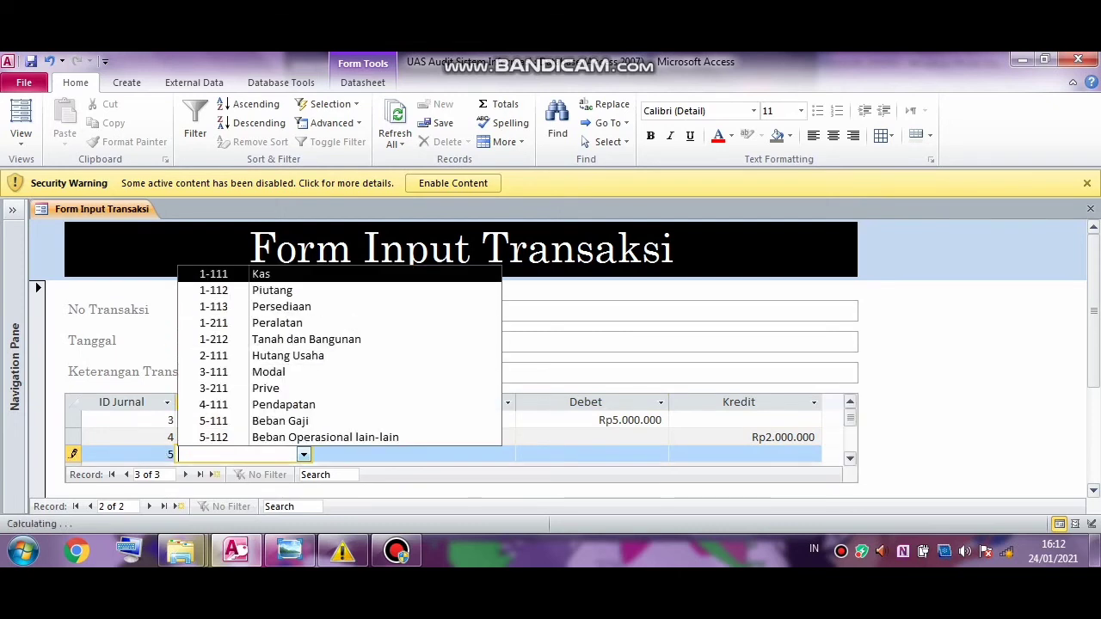
key(Return)
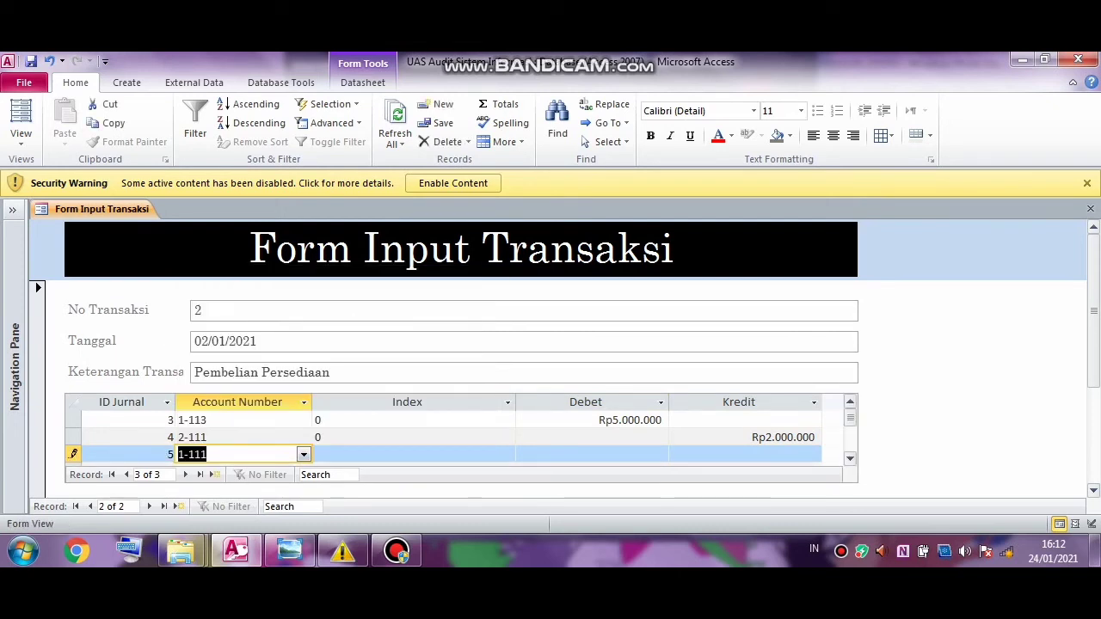
click(413, 454)
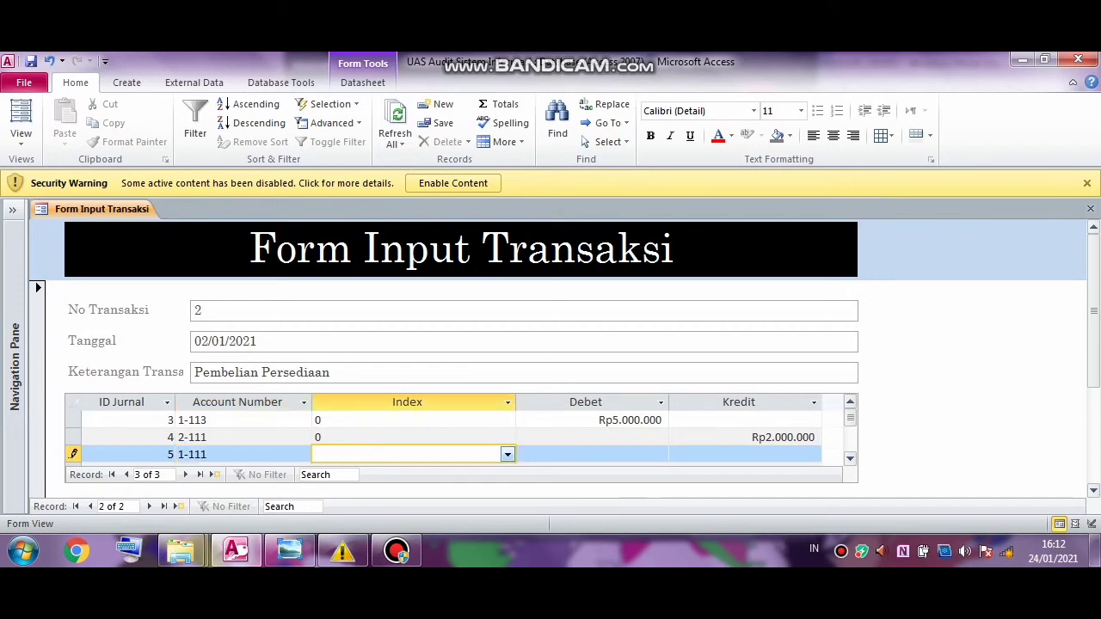
key(alt+Down)
key(Return)
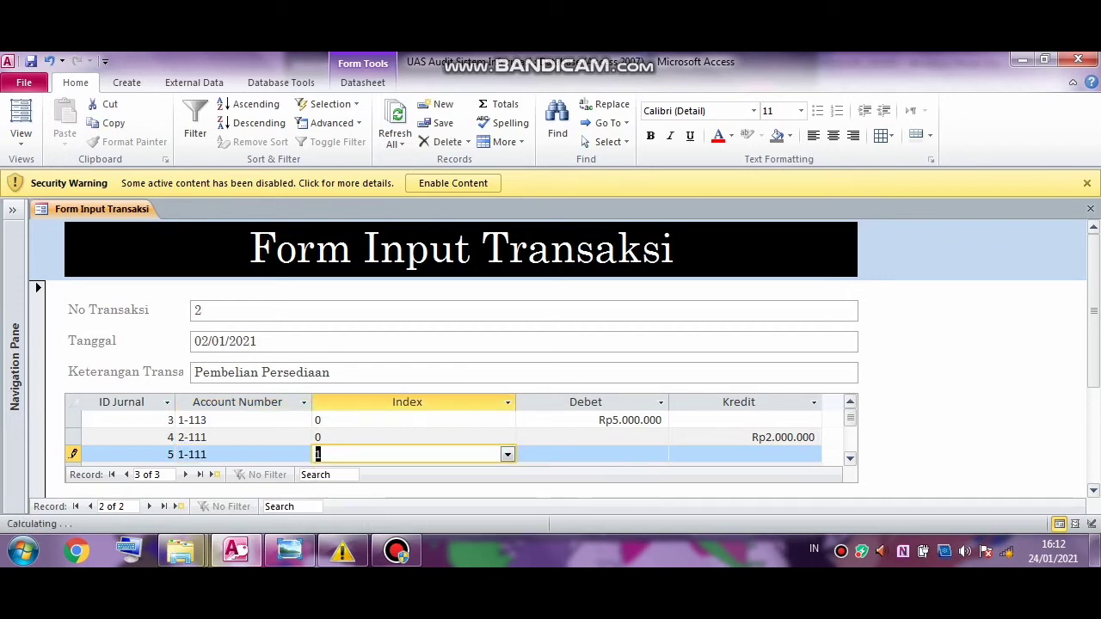
Step: Enter a credit of 3000000 on the Kas journal line and commit the line
click(744, 454)
text(3)
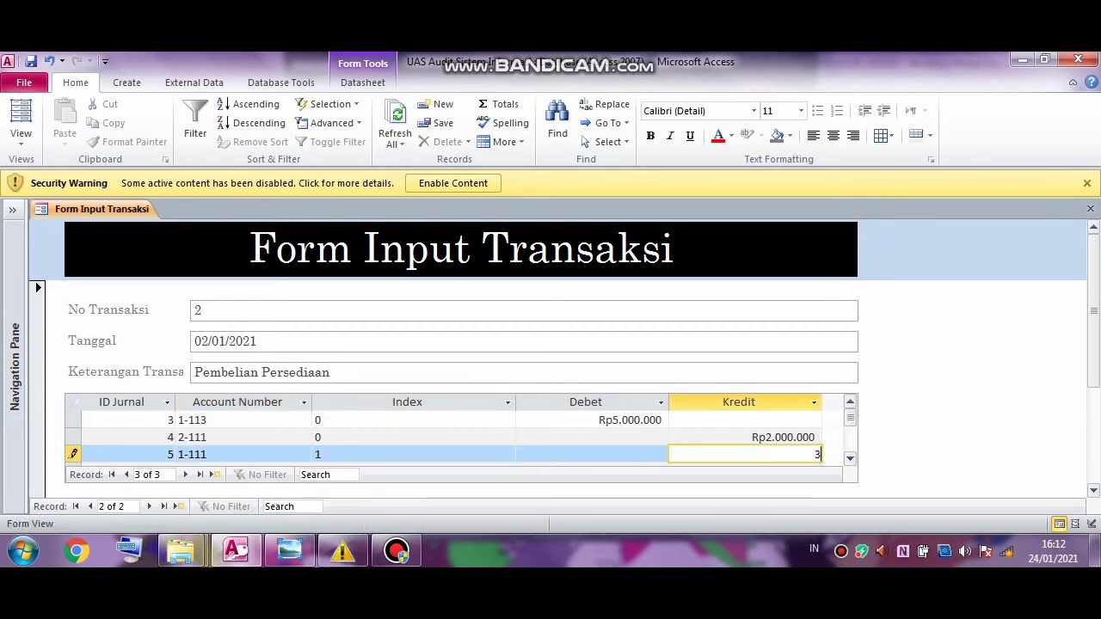
text(.000.000000)
key(Down)
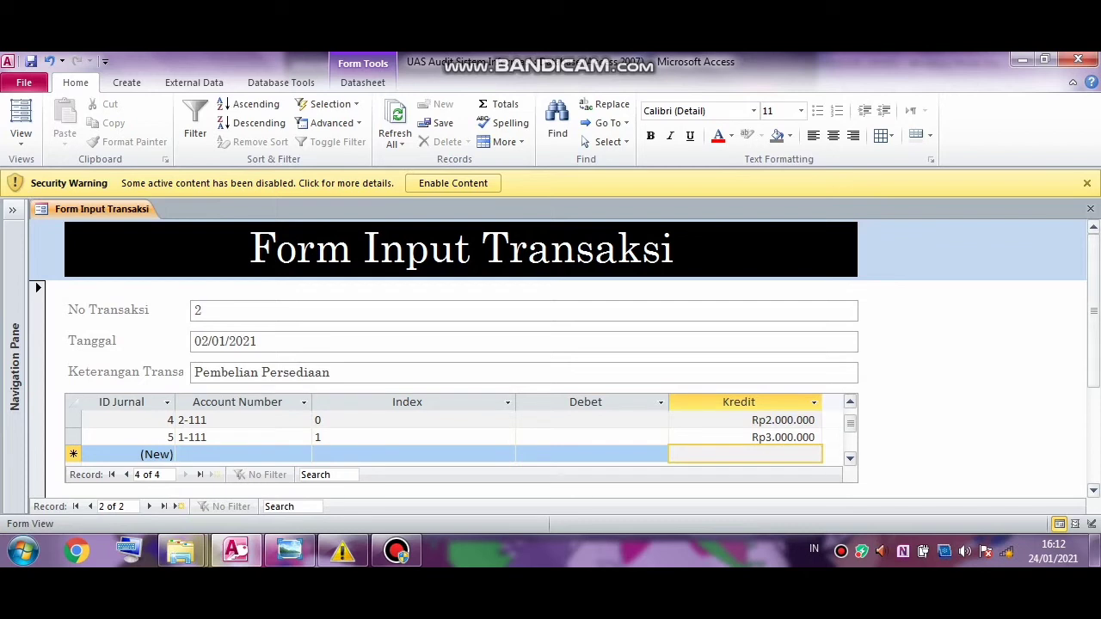
Step: Save transaction 2 through the form and dismiss the message box
scroll(551, 378, down, 3)
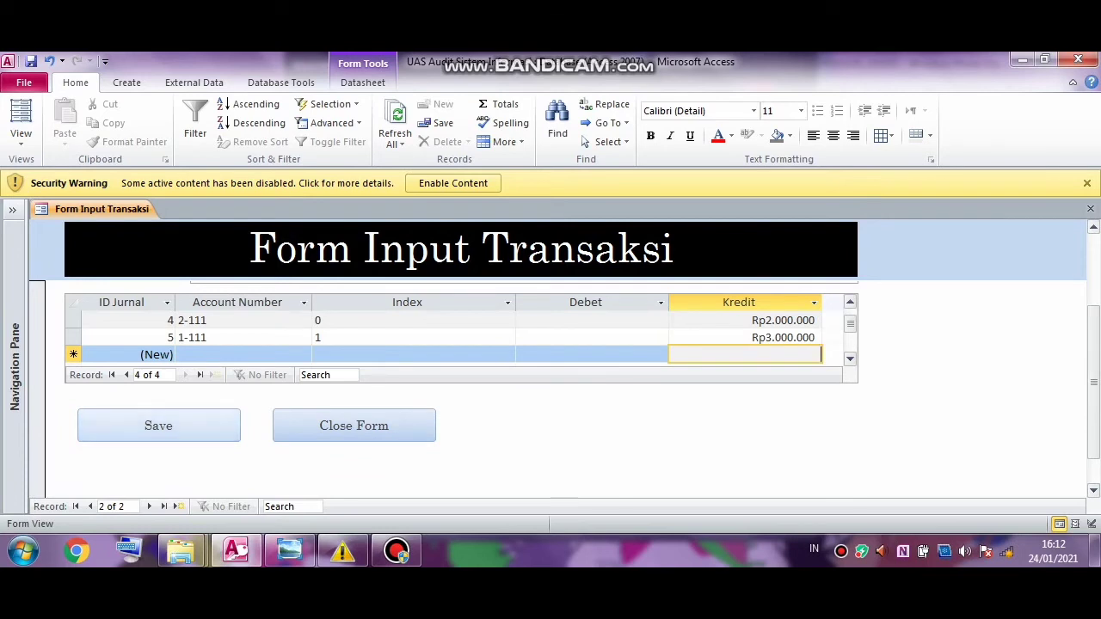
click(159, 426)
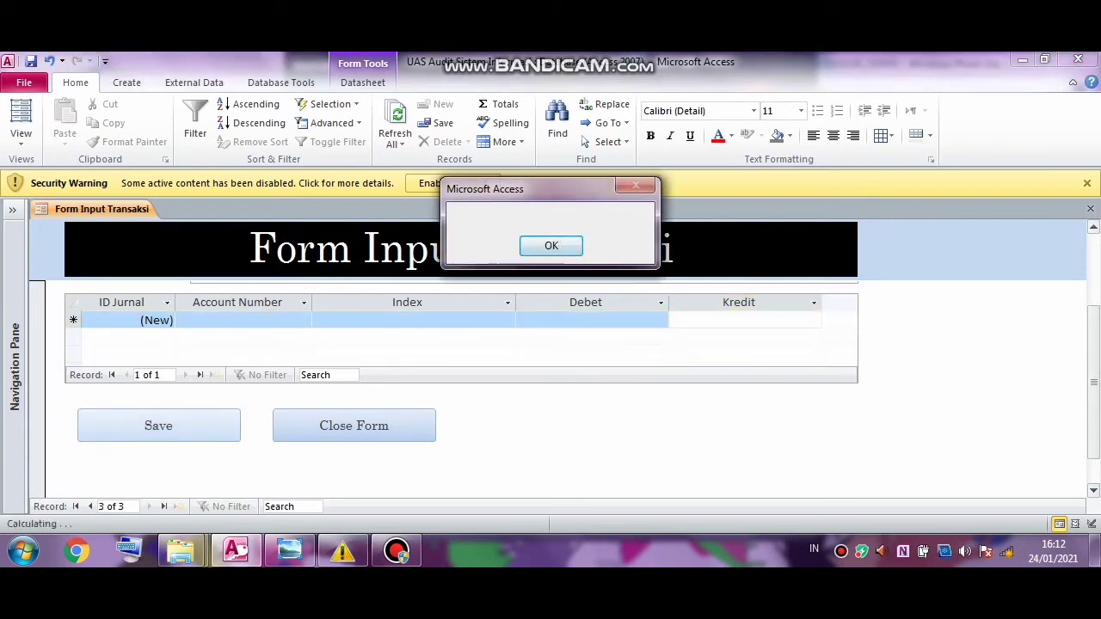
key(Return)
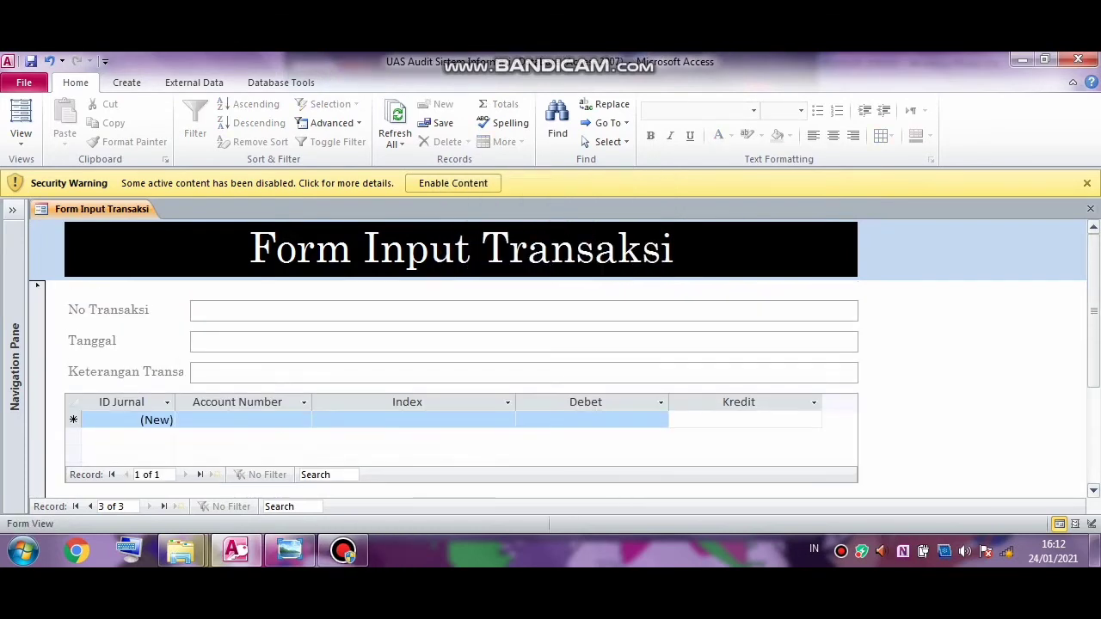
Step: Check the exam question image, then fill in transaction number 3 with the date 3 jan 2021 and the description Pembelian Peralatan
mouse_move(343, 551)
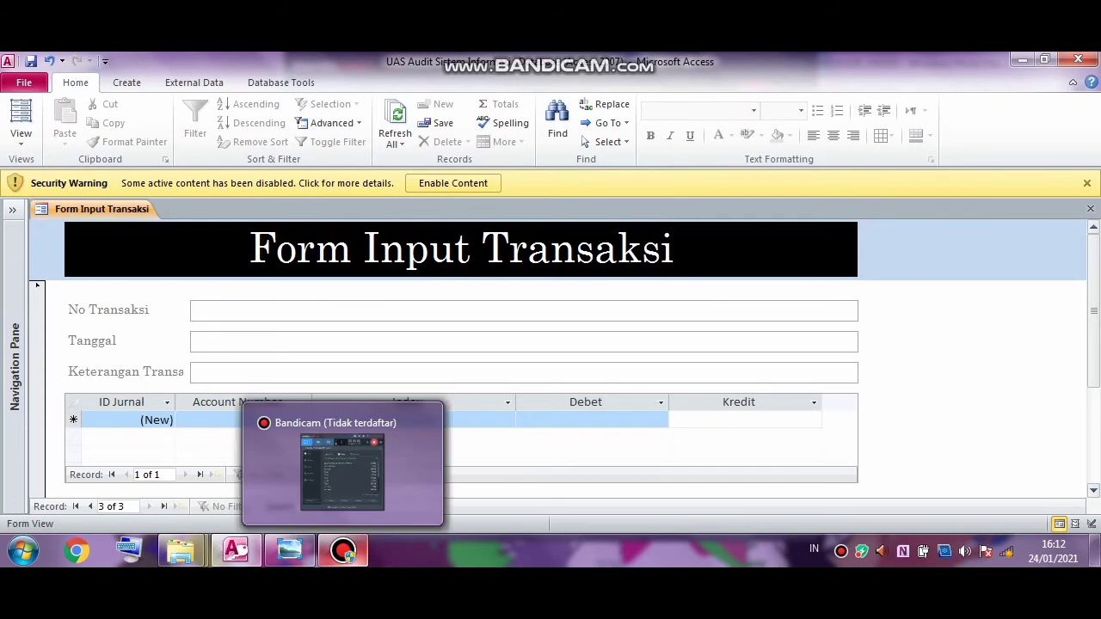
mouse_move(342, 471)
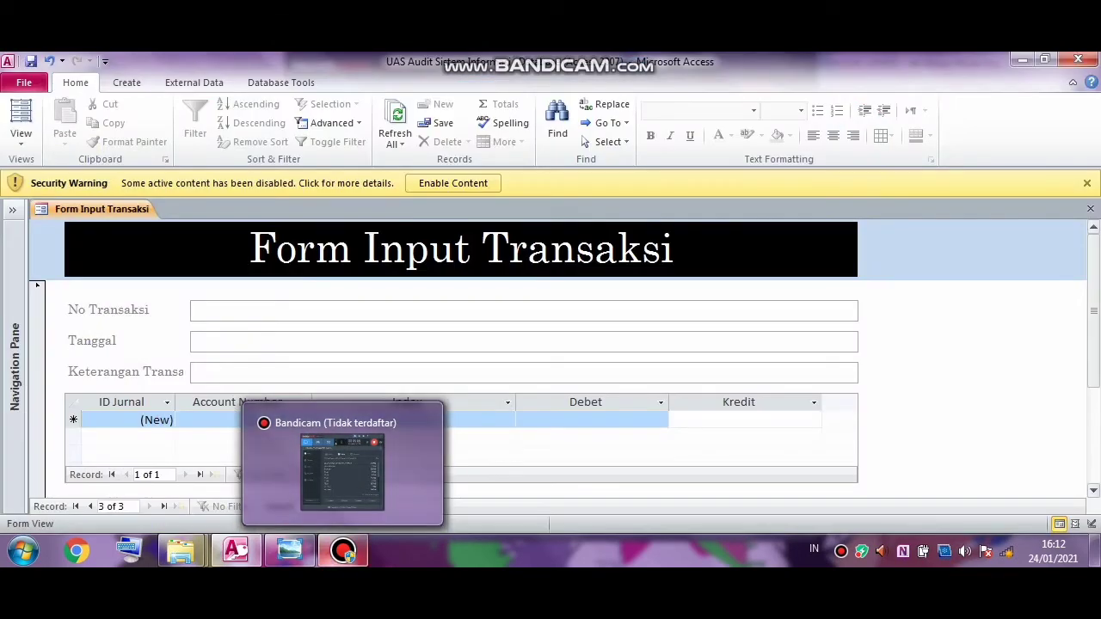
click(289, 550)
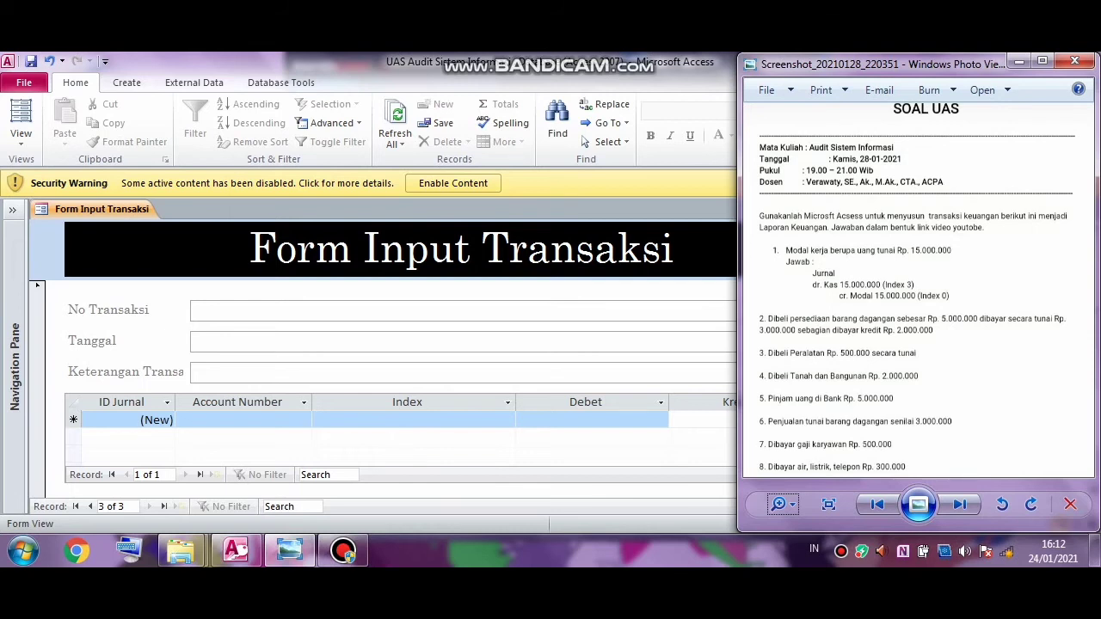
click(206, 310)
text(3)
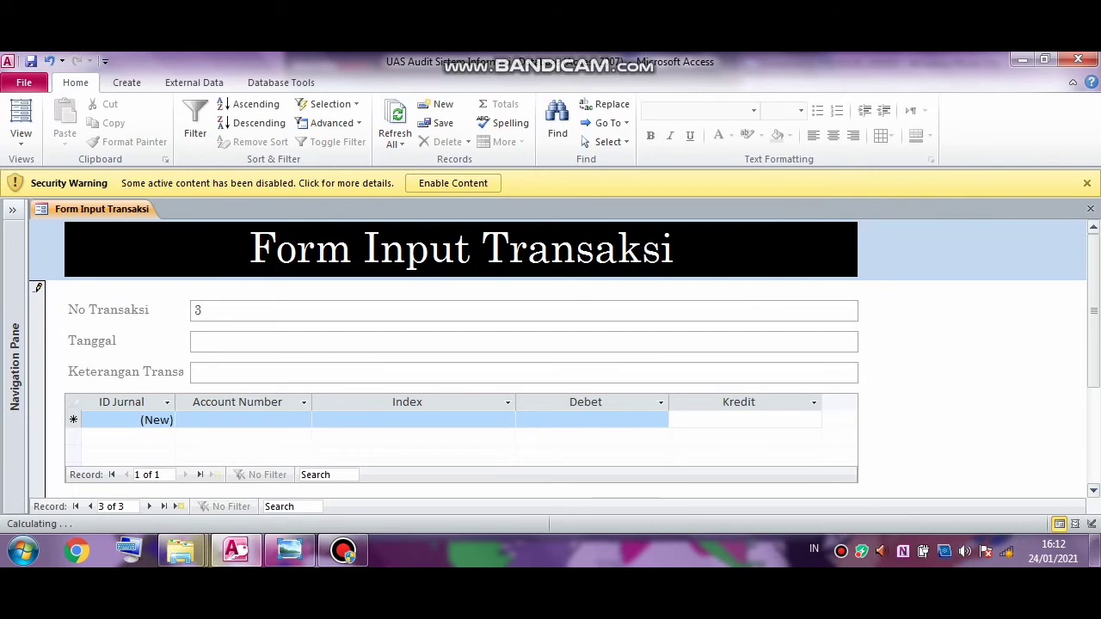
key(Tab)
text(3 jan 2021)
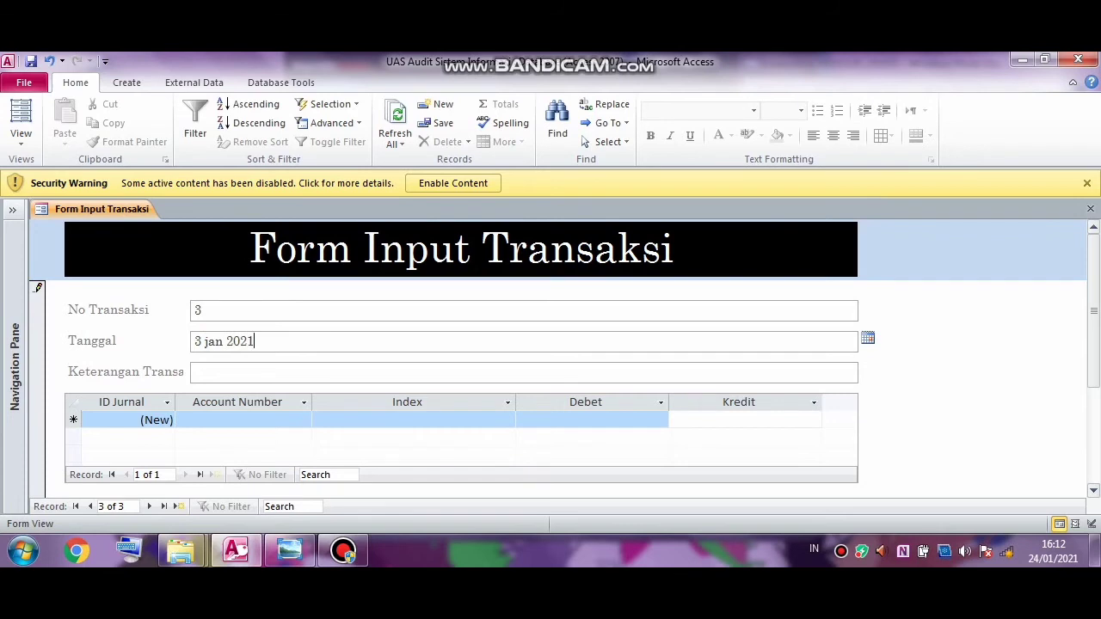
key(Tab)
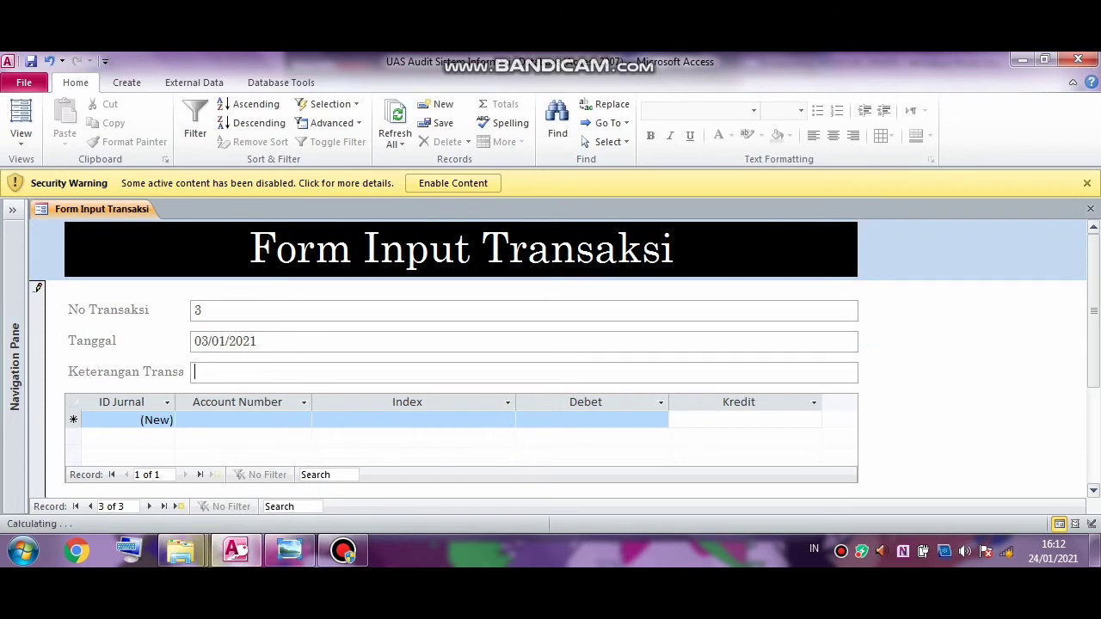
text(Pembelian Peral)
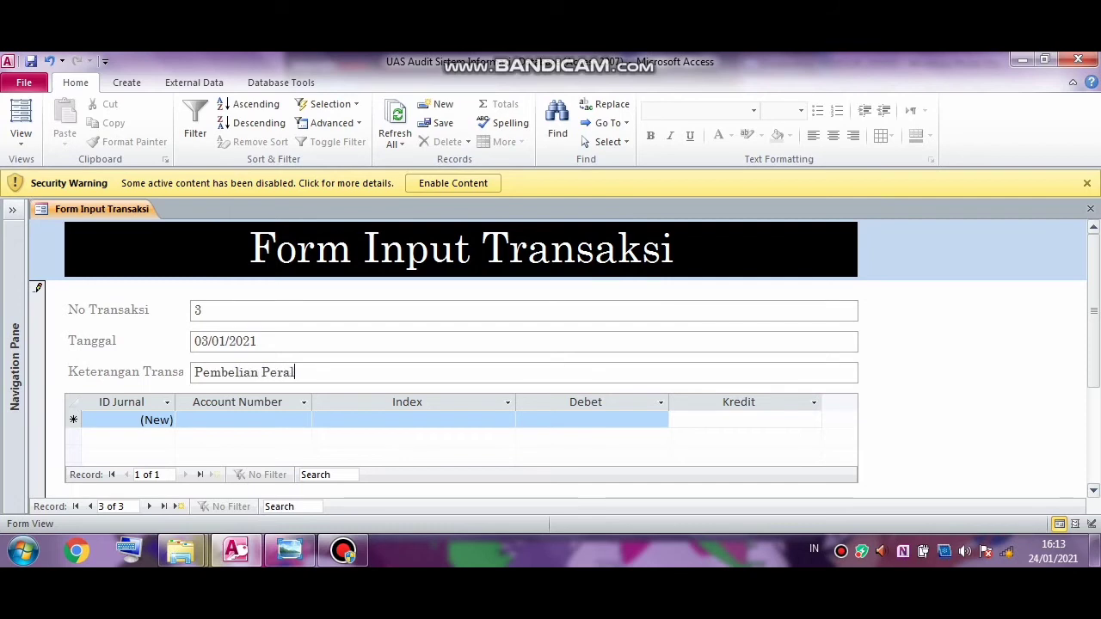
text(atan)
key(Tab)
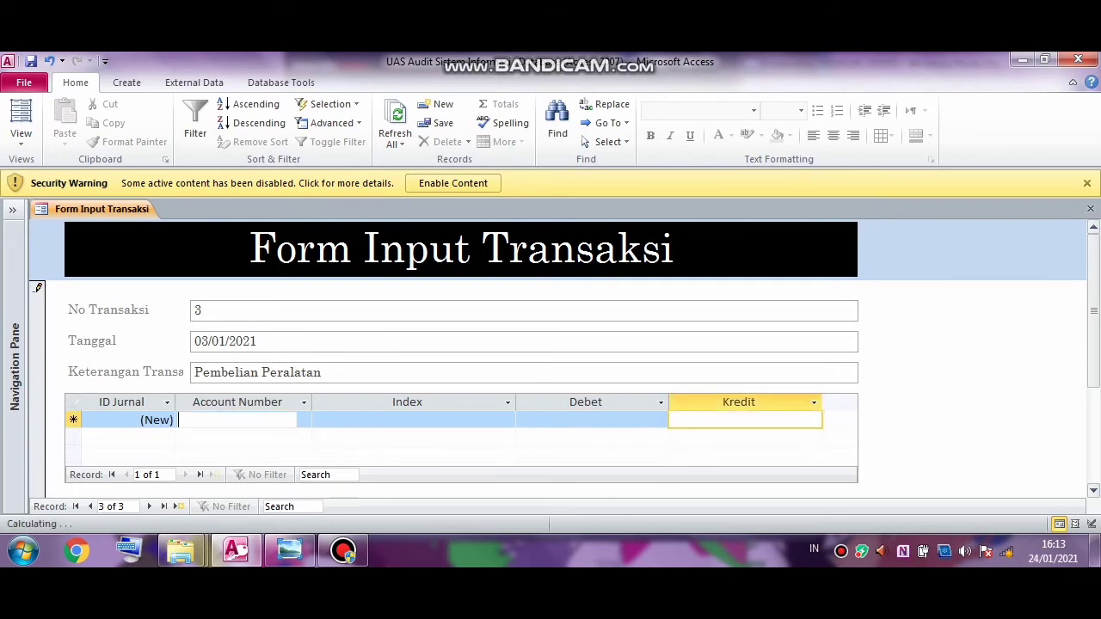
Step: Add the first journal line with account 1-211 (Peralatan), index 0 and a debit of 500000, and commit it
click(304, 420)
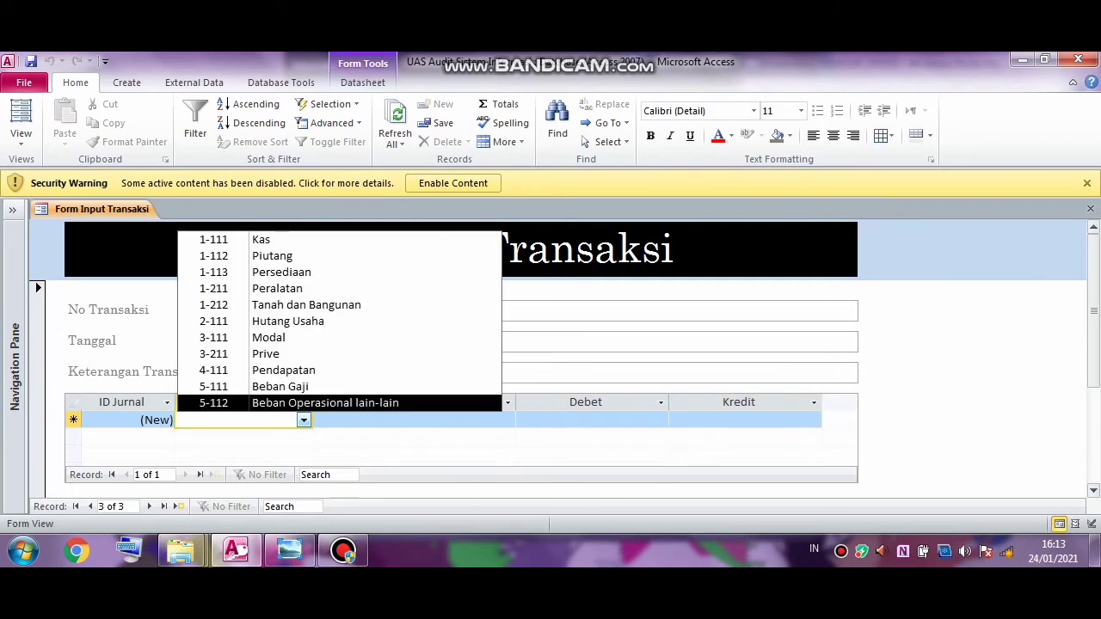
key(Down)
key(Return)
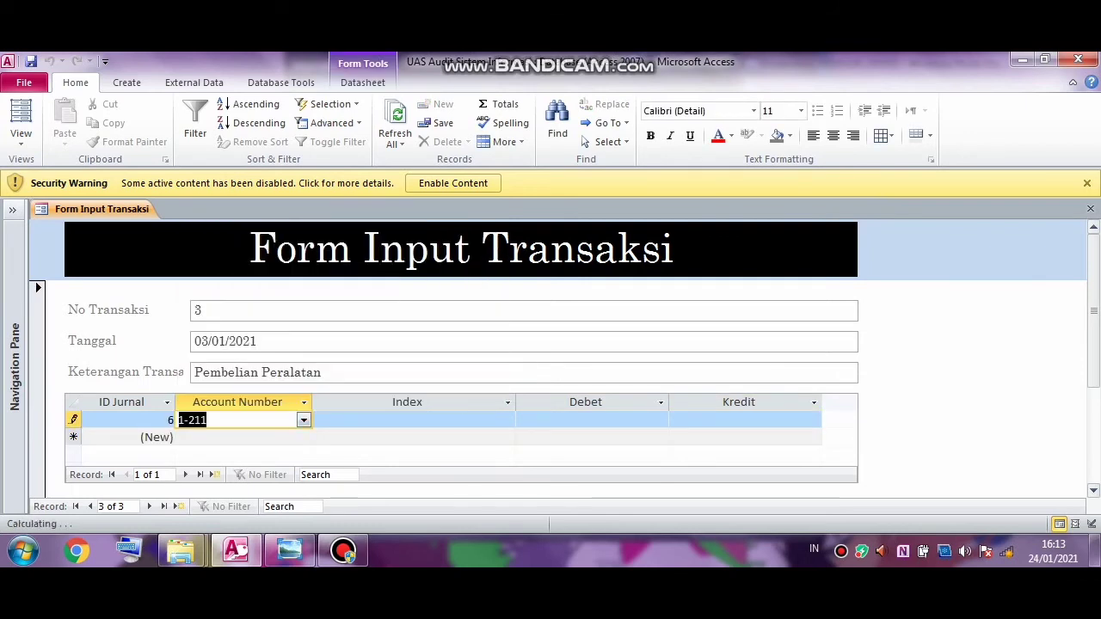
click(507, 421)
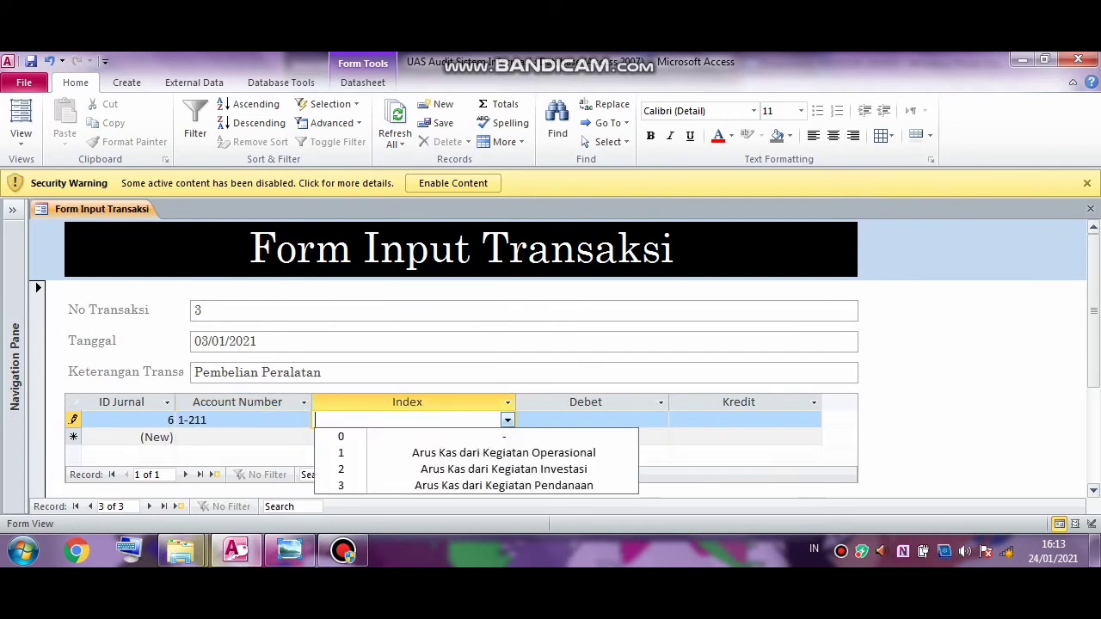
key(Down)
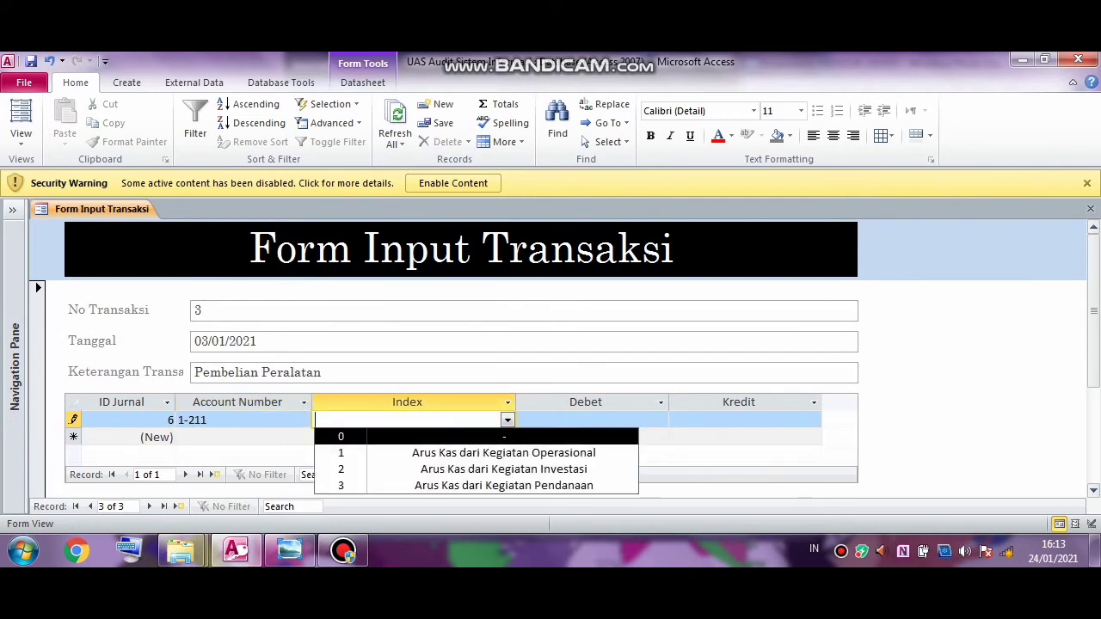
key(Down)
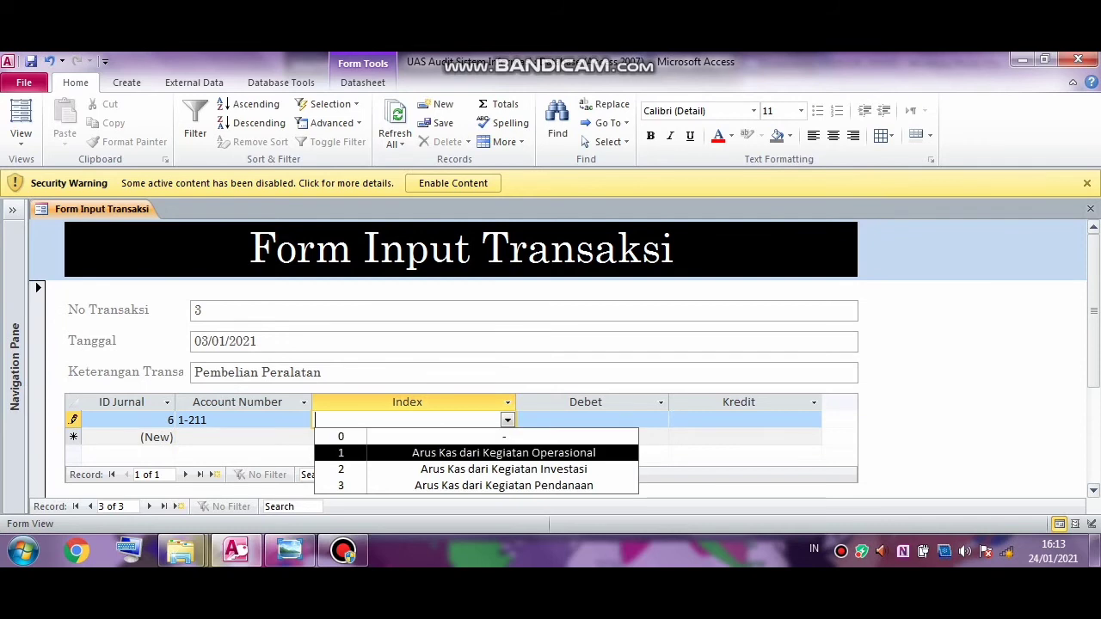
key(Up)
key(Return)
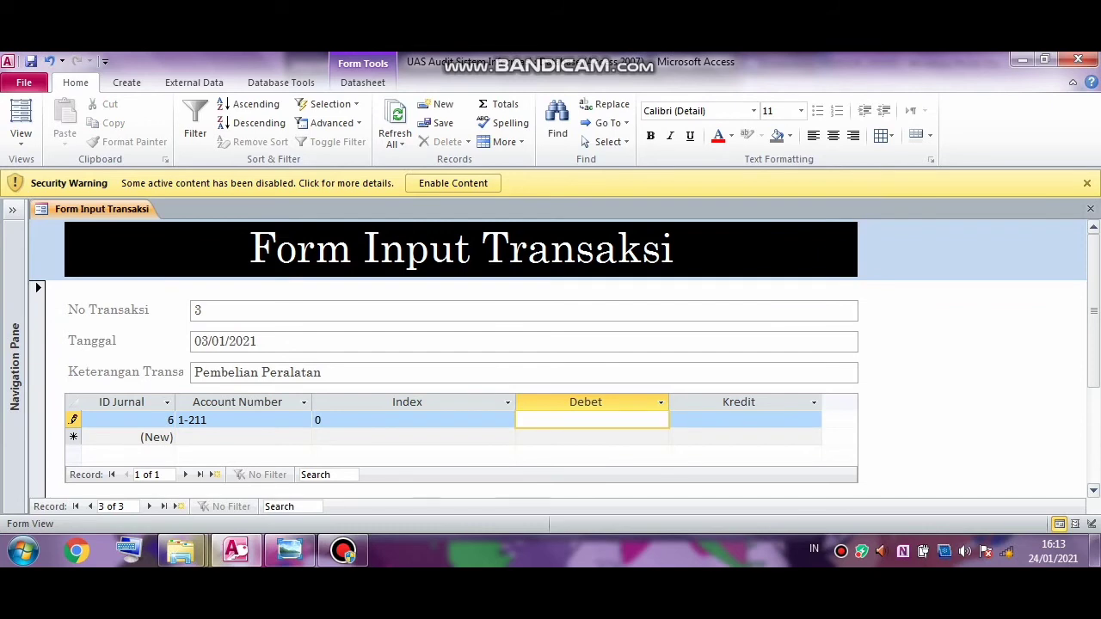
text(500000)
click(258, 437)
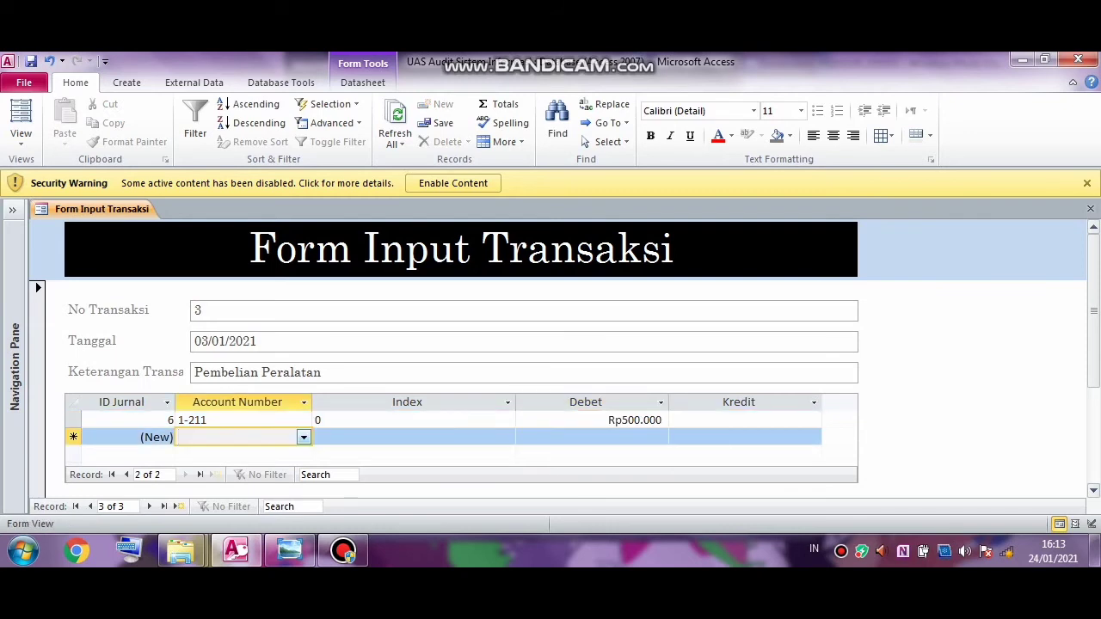
Step: Add a second journal line with account 1-111 (Kas), index 2 (Arus Kas dari Kegiatan Investasi) and a credit of 500000, and commit it
click(304, 438)
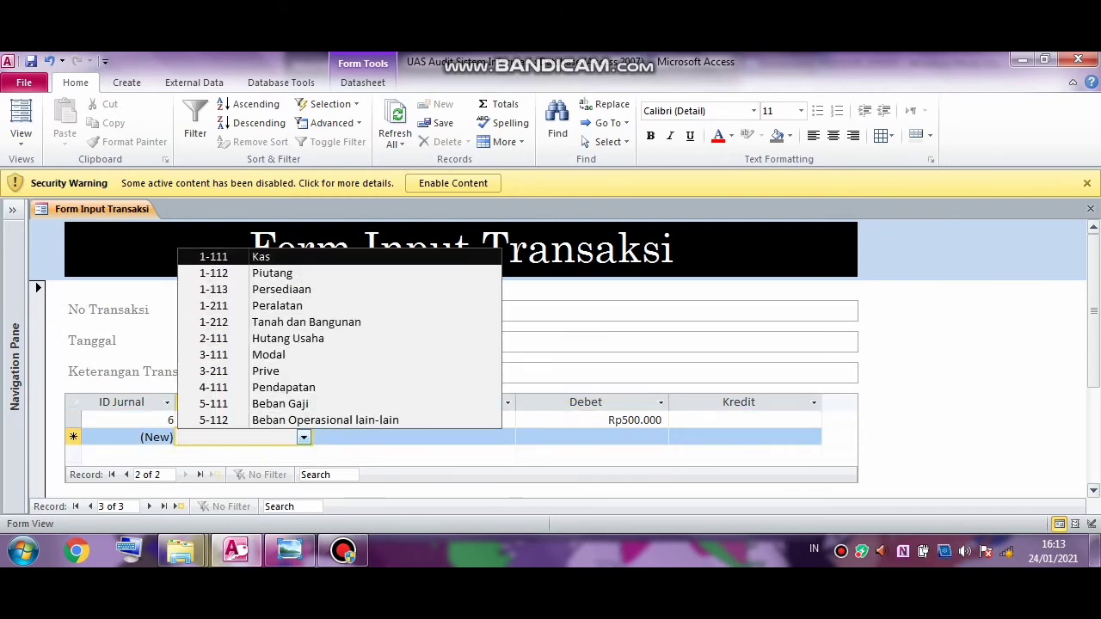
click(262, 257)
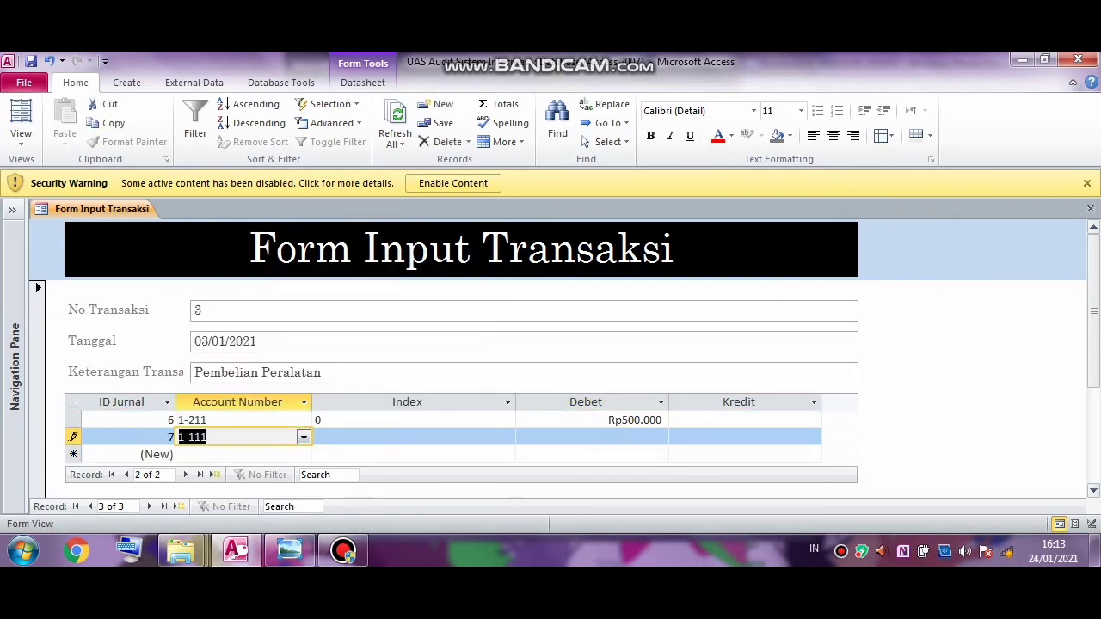
click(413, 437)
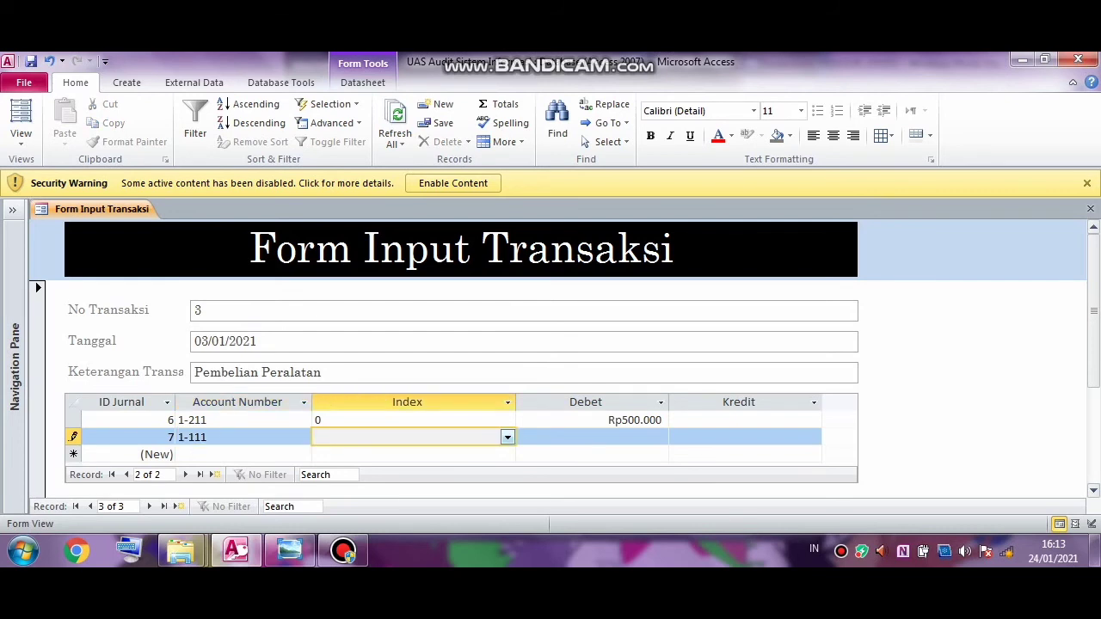
click(508, 437)
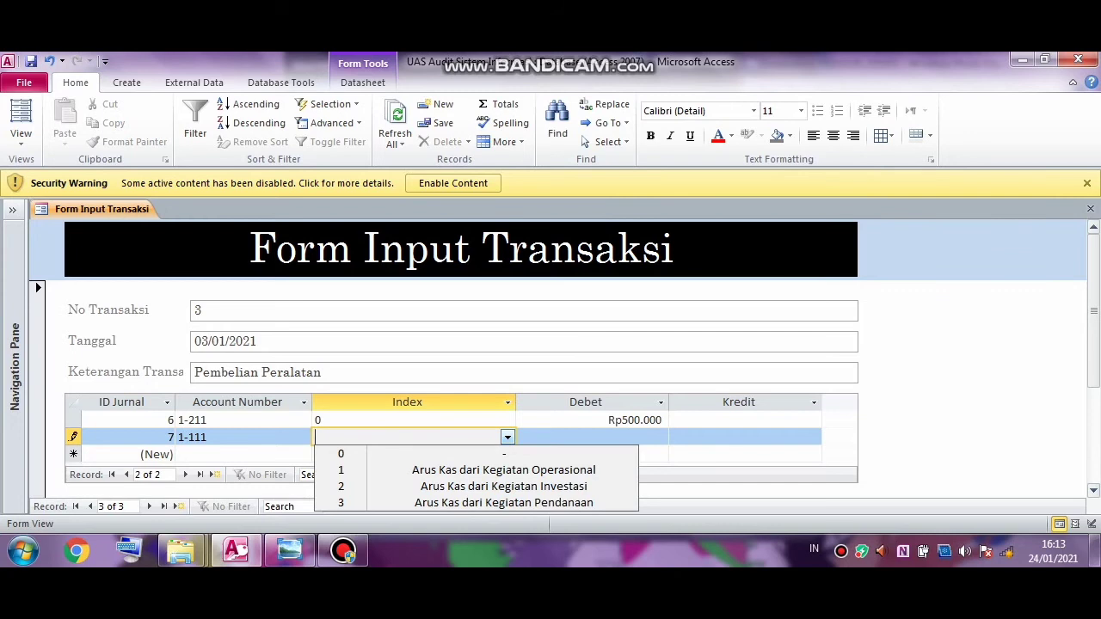
key(Down)
key(Down)
key(Down)
key(Return)
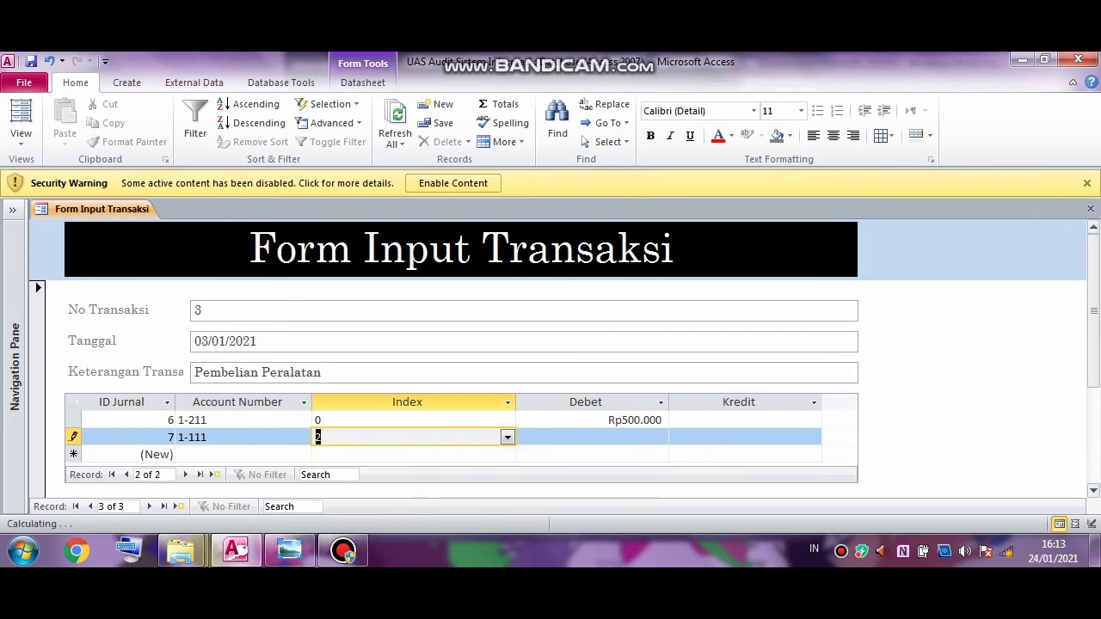
click(745, 437)
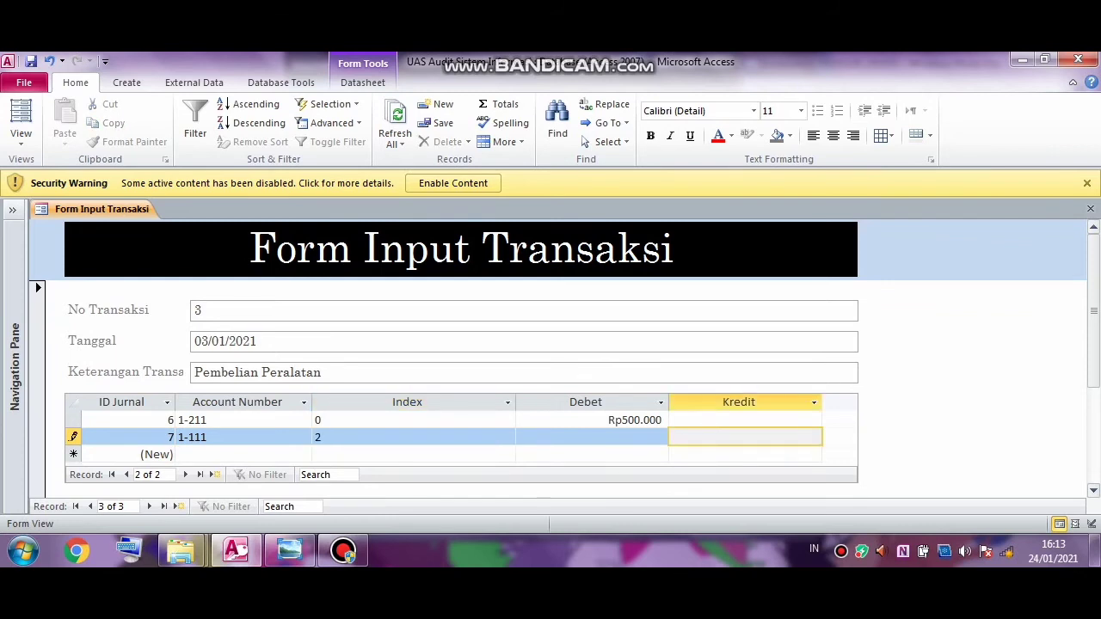
text(500000)
click(745, 454)
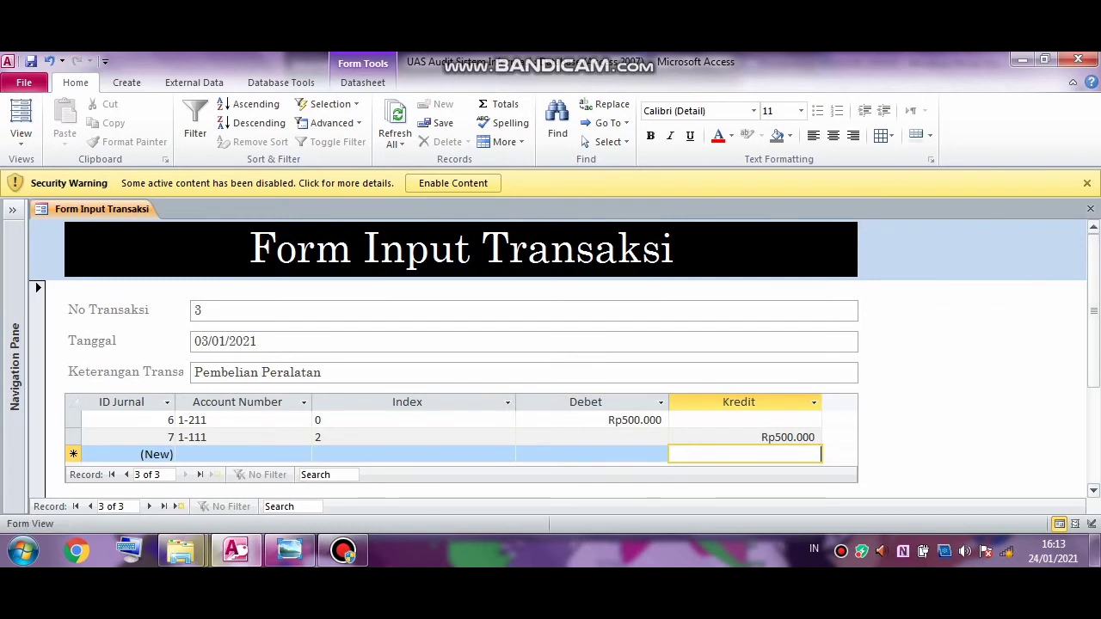
Step: Save transaction 3 through the form and dismiss the message box
drag(1093, 312, 1093, 365)
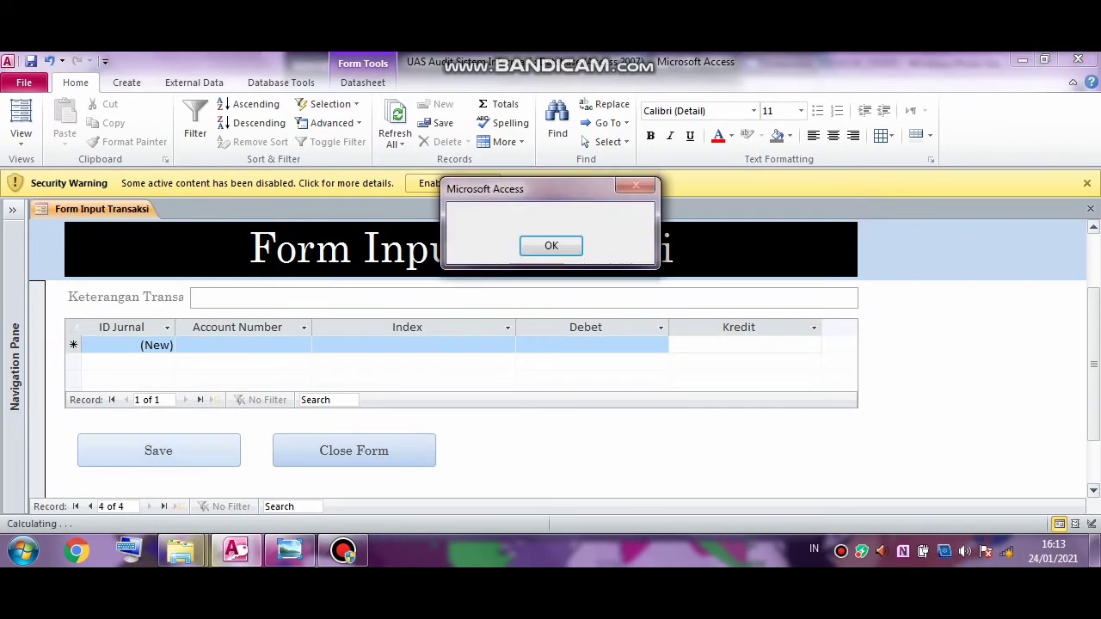
key(Return)
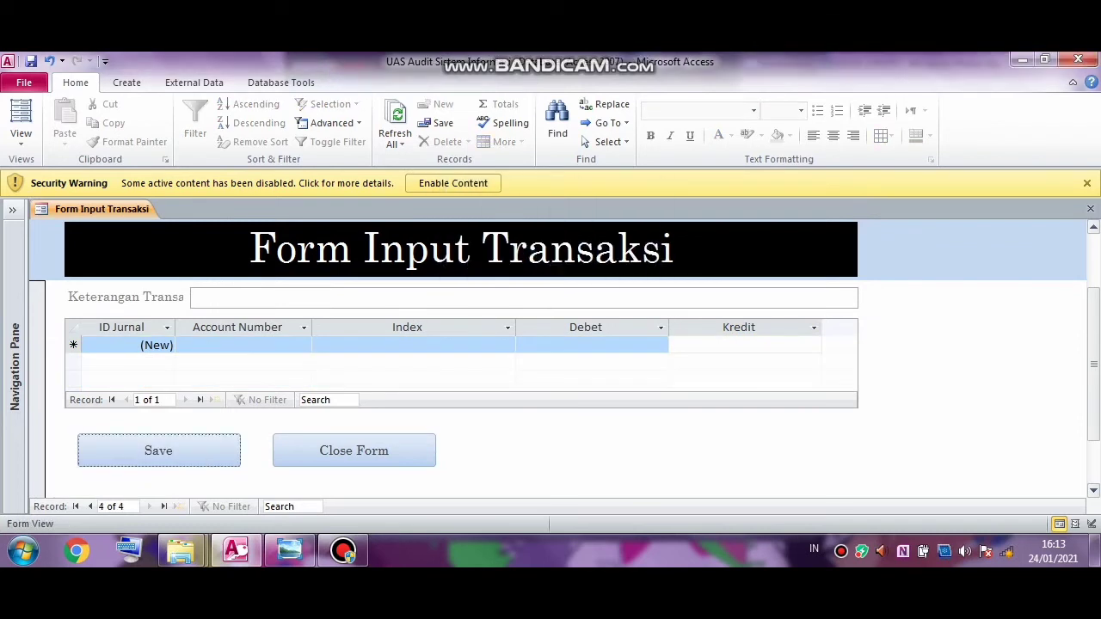
drag(1093, 364, 1093, 310)
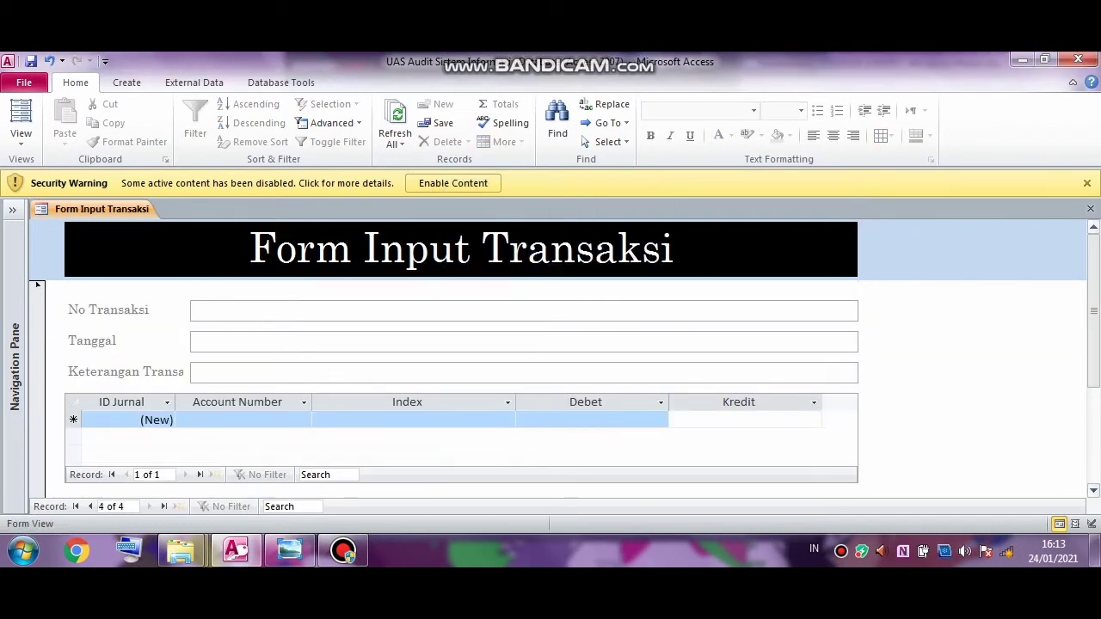
Step: Check the exam question image, then enter transaction number 4 with the date 4 jan 2021
click(289, 550)
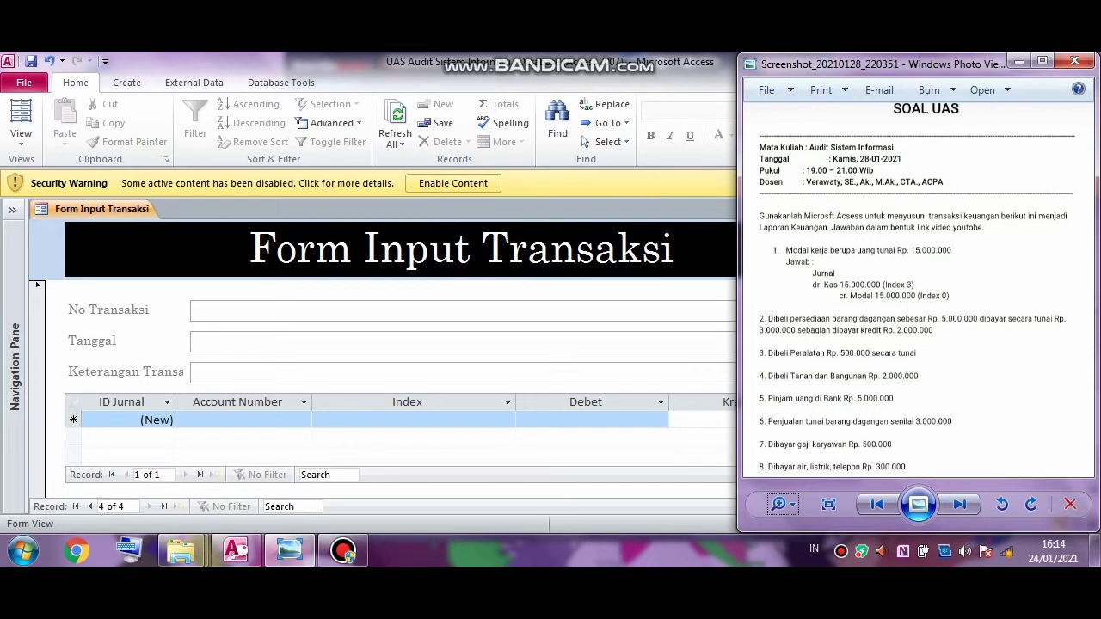
click(196, 310)
text(4)
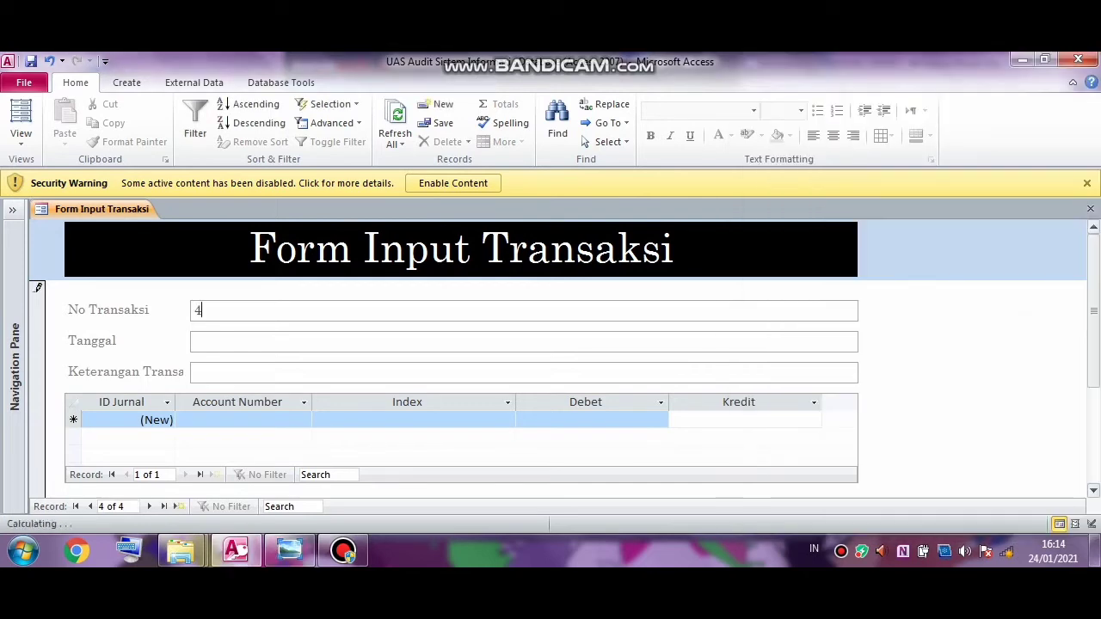
key(Tab)
text(4)
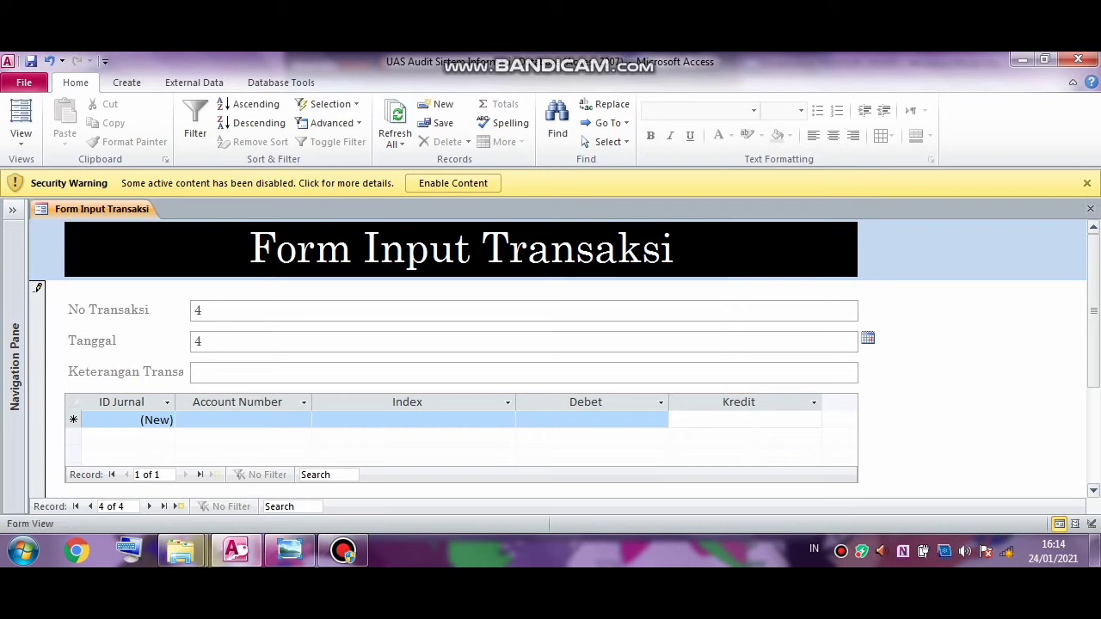
text( jan 2021)
key(Tab)
Step: Enter Pembelian Tanah dan Bangunan as the description of transaction 4
key(Caps_Lock)
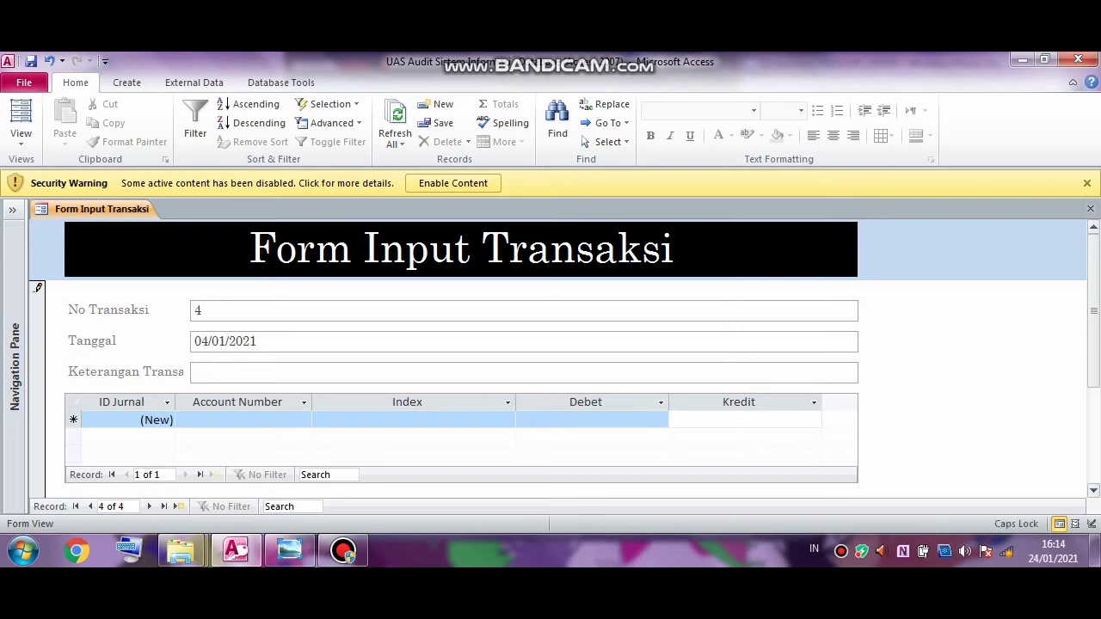
text(P)
key(Caps_Lock)
text(embelian)
key(Caps_Lock)
text(T)
key(Caps_Lock)
text(anah )
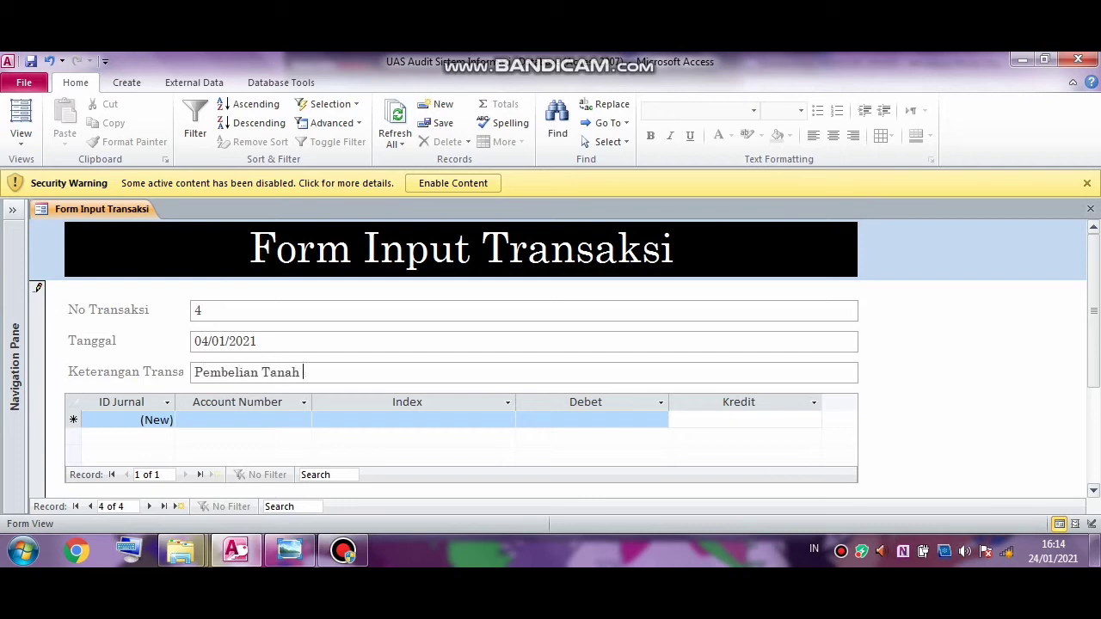
text(dan)
key(Caps_Lock)
text(B)
key(Caps_Lock)
text(an)
key(BackSpace)
key(BackSpace)
text(angunan)
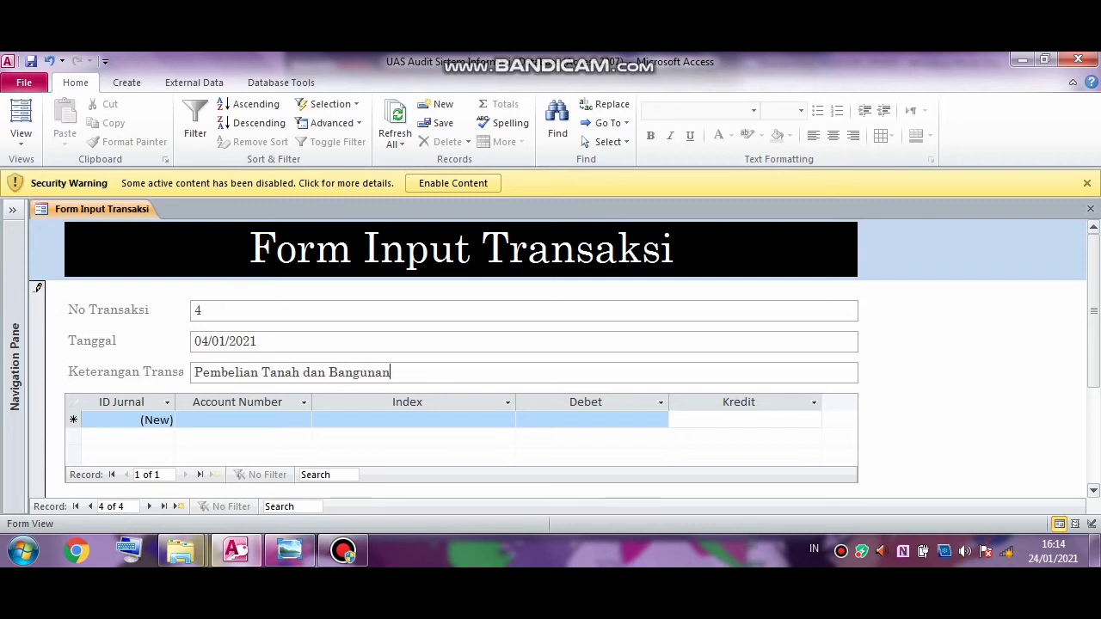
key(Tab)
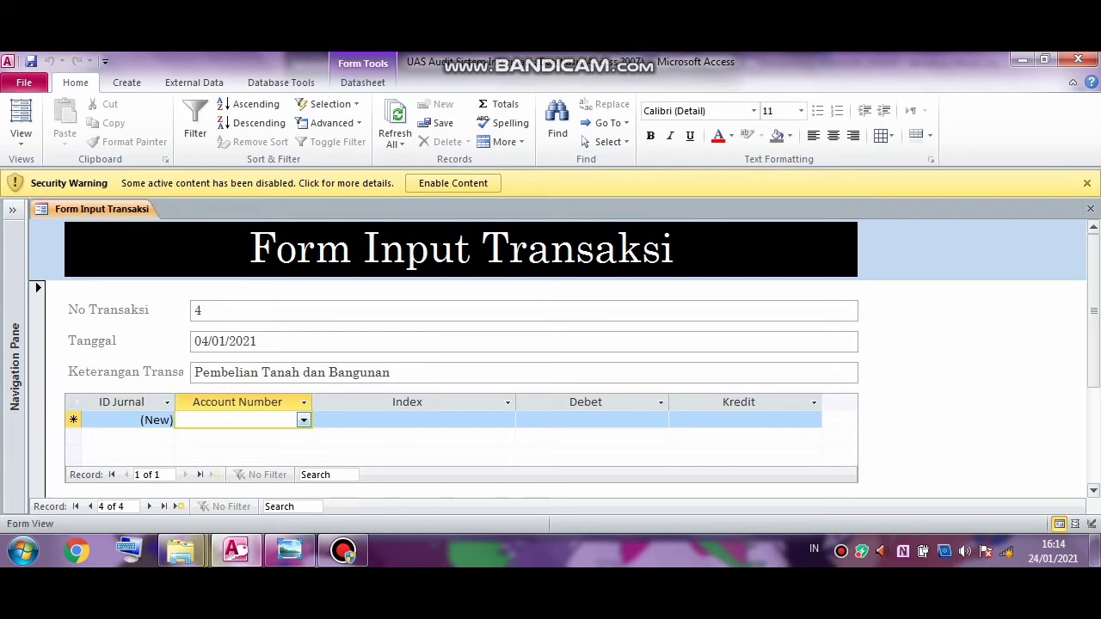
Step: Add the first journal line of transaction 4 with account 1-212 (Tanah dan Bangunan), index 0 and a debit of 2000000
key(alt+Down)
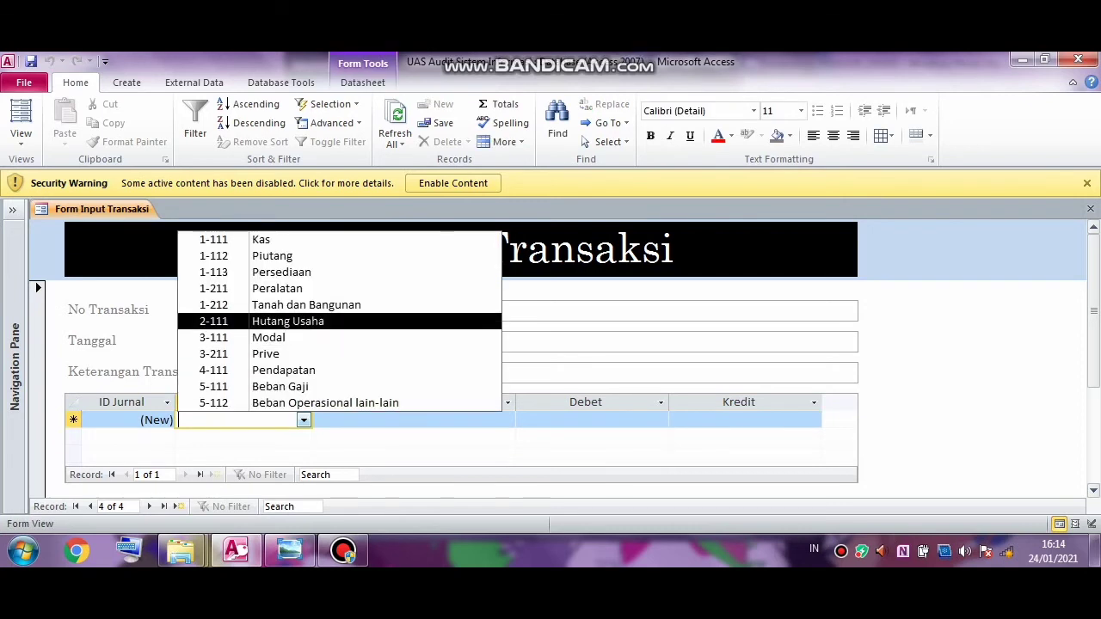
key(Return)
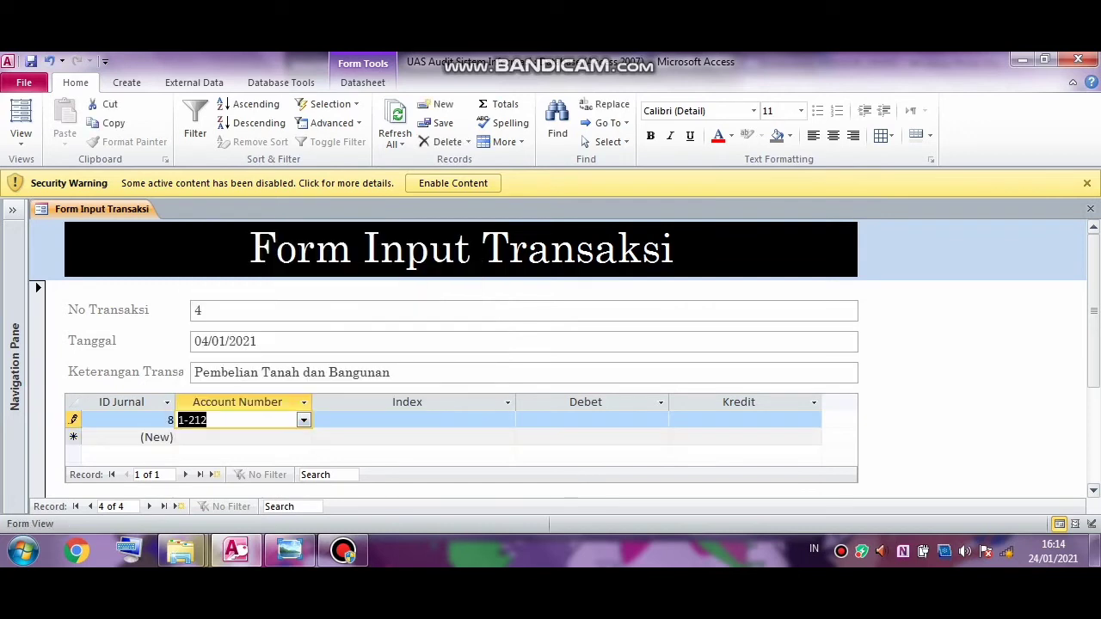
key(Tab)
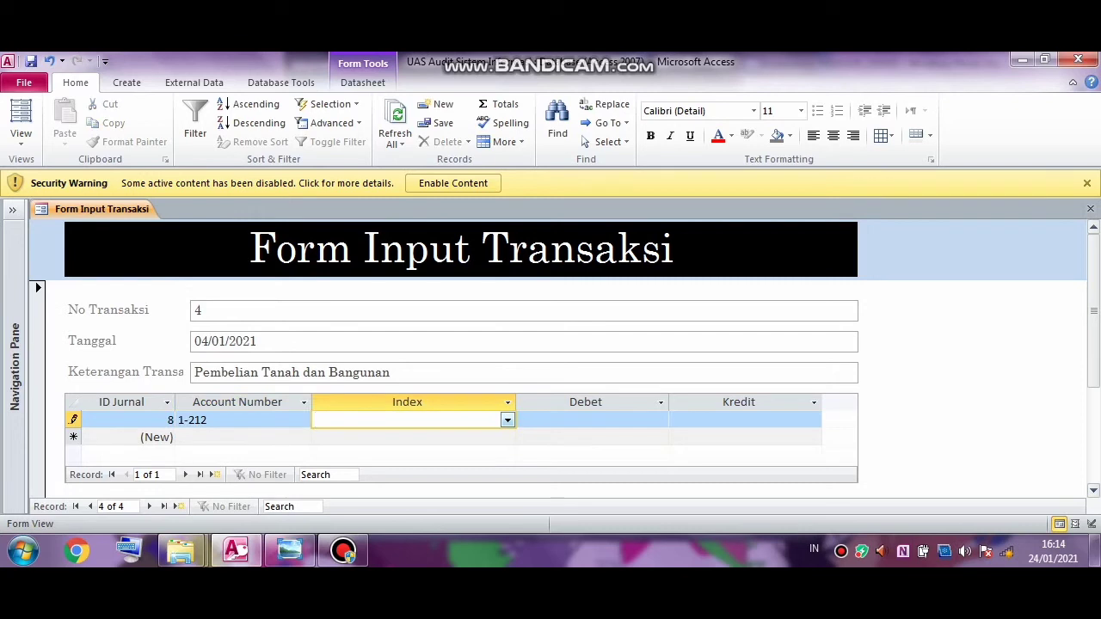
key(alt+Down)
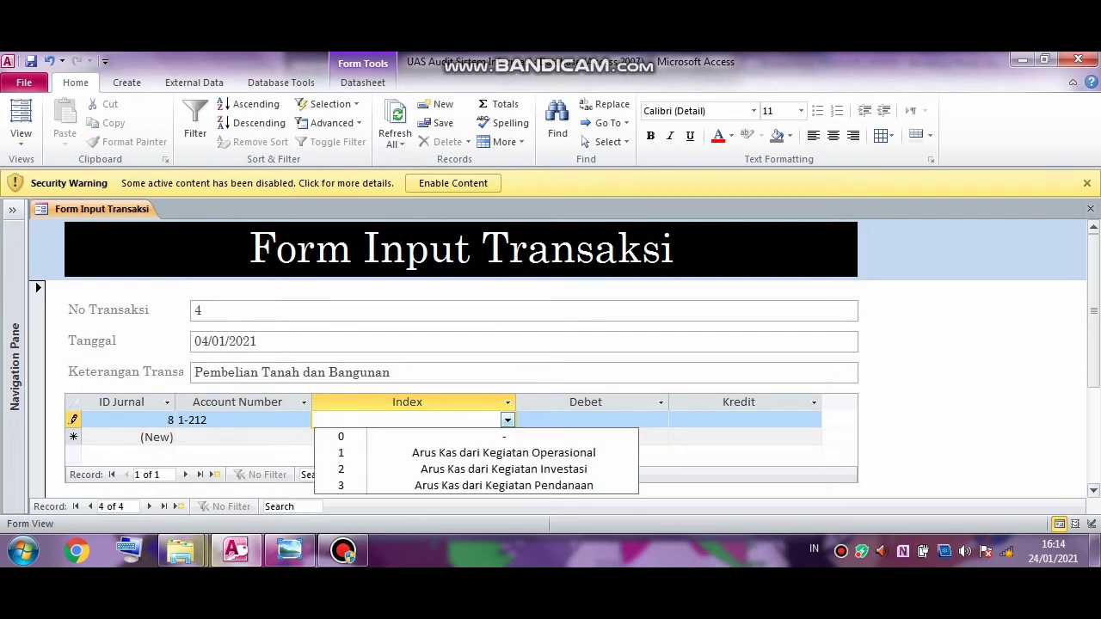
click(506, 437)
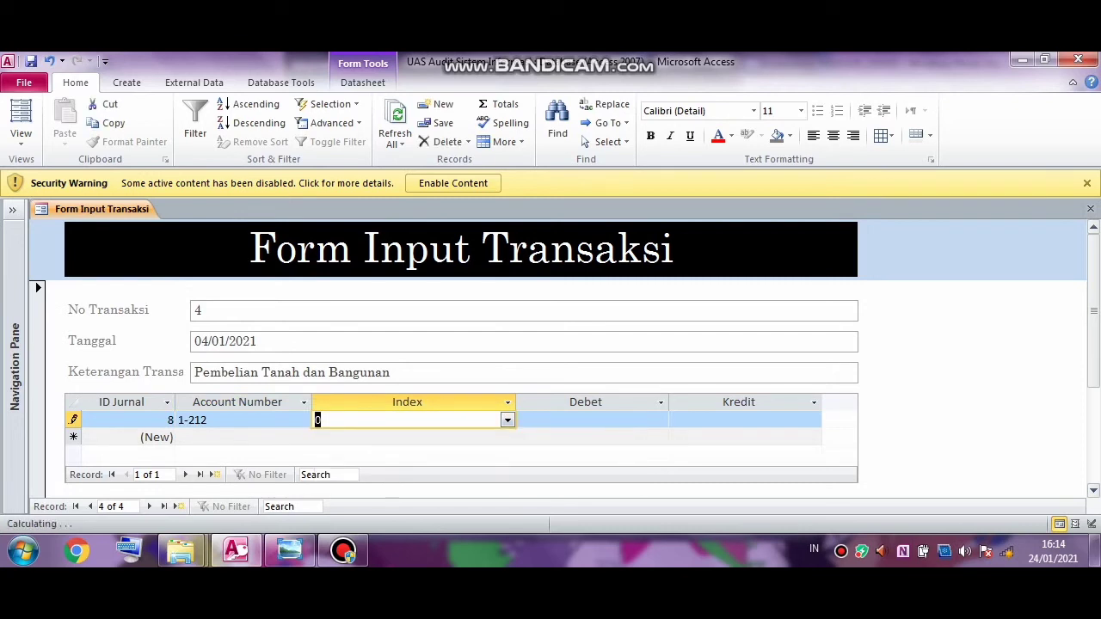
key(Tab)
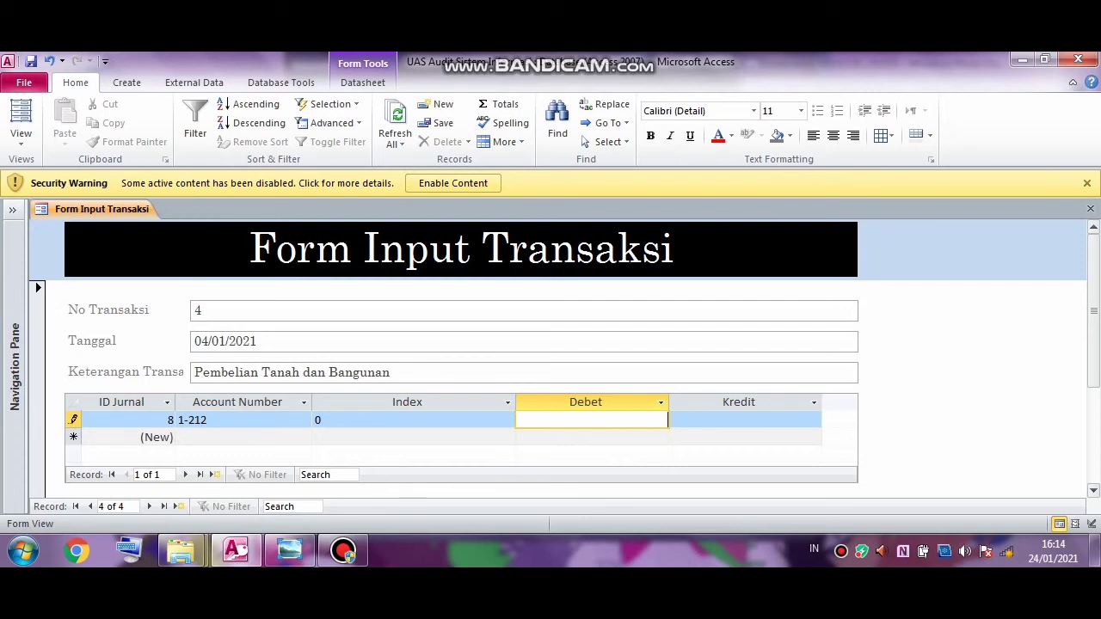
text(2000000)
key(Down)
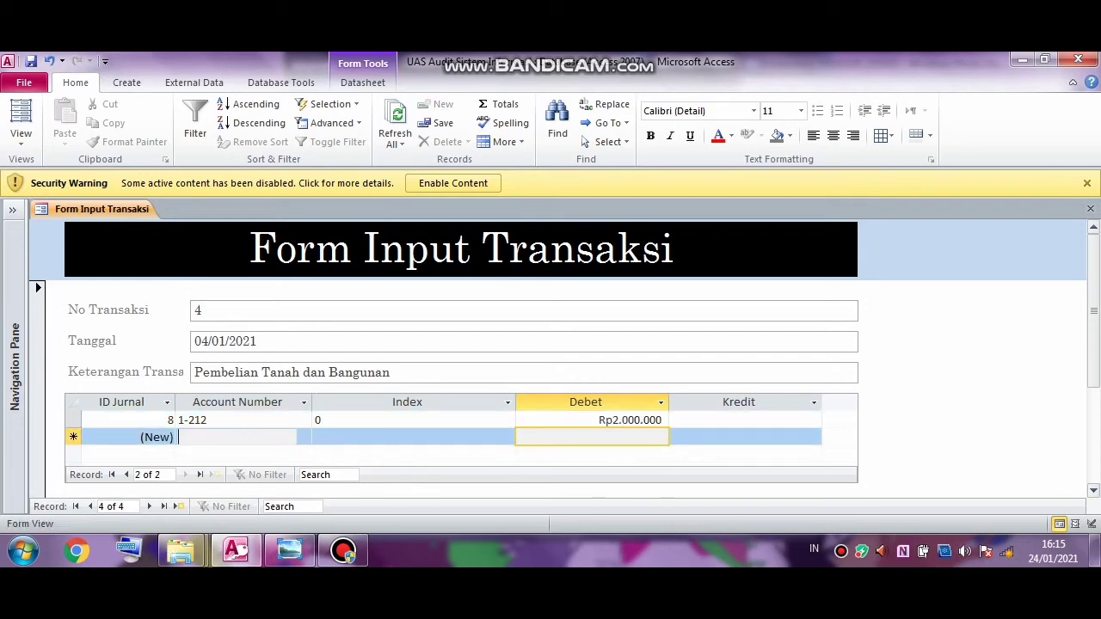
Step: Add a second journal line with account 1-111 (Kas), index 2 (Arus Kas dari Kegiatan Investasi) and a credit of 2000000, and commit it
click(237, 437)
click(304, 437)
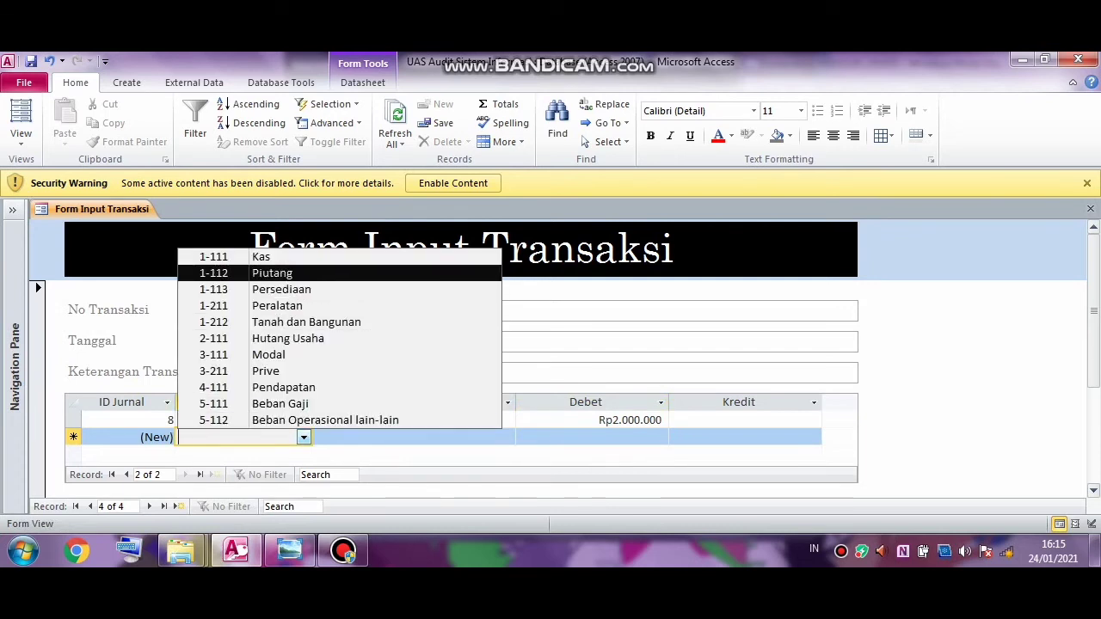
click(262, 257)
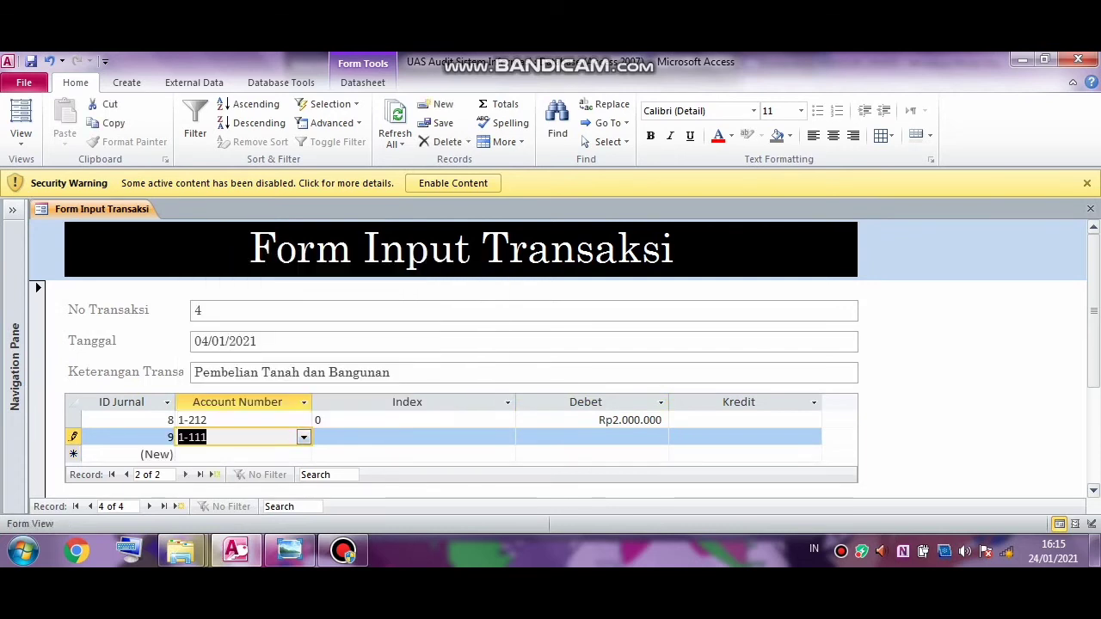
click(409, 437)
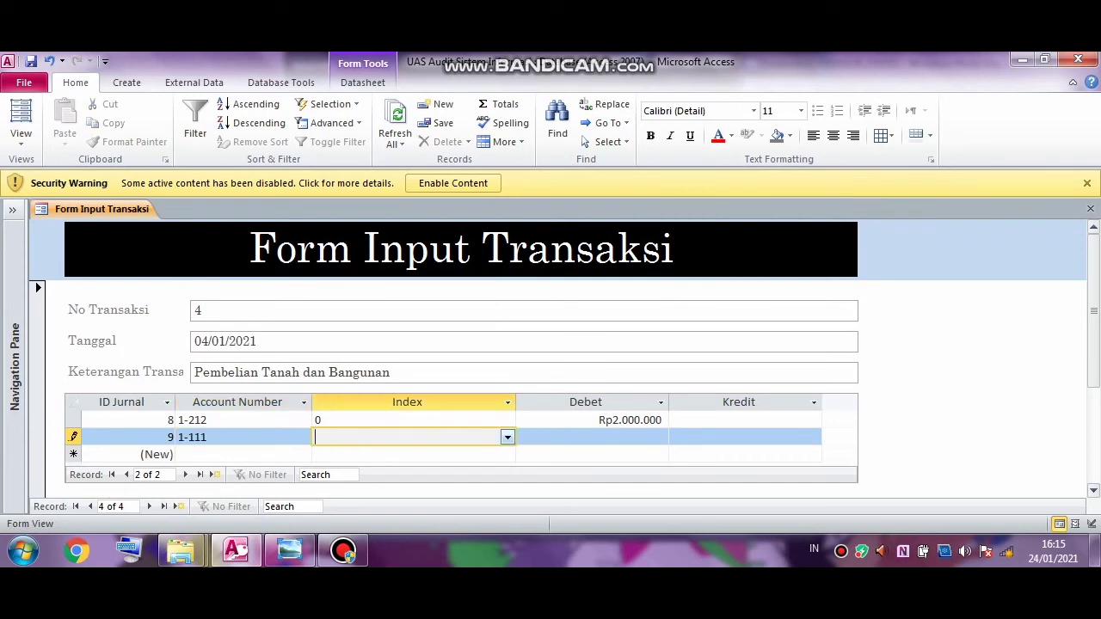
click(507, 437)
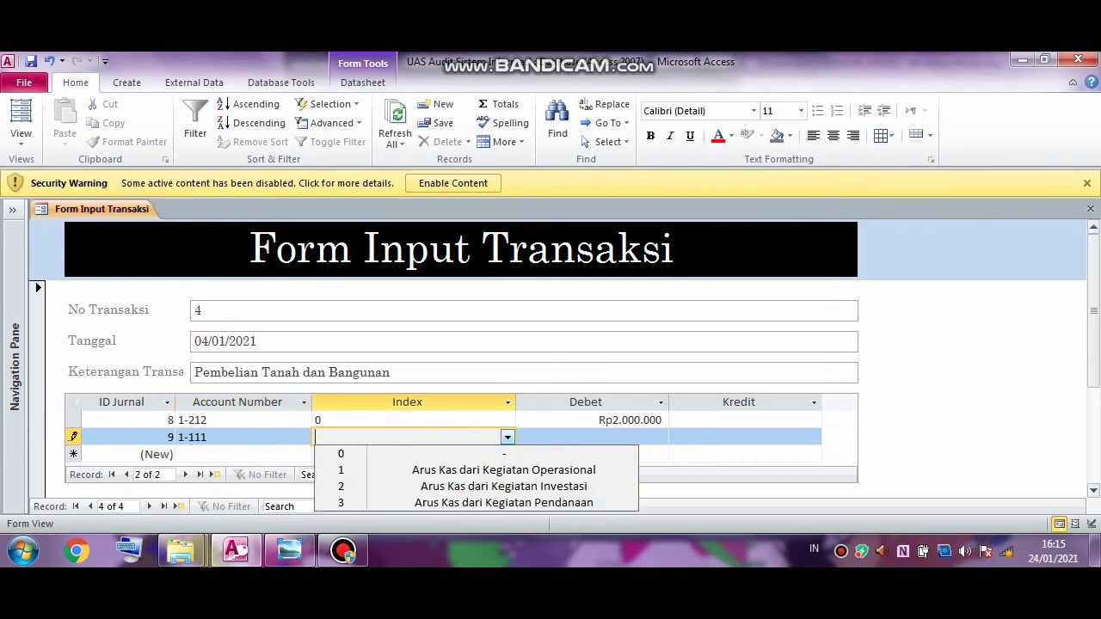
key(Down)
key(Down)
key(Down)
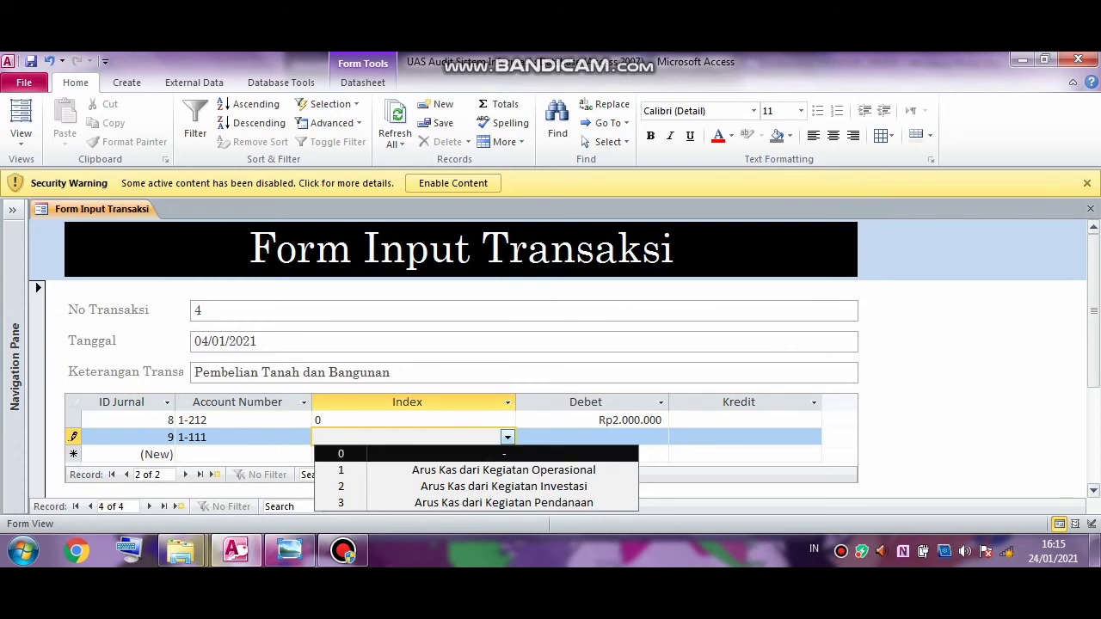
key(Return)
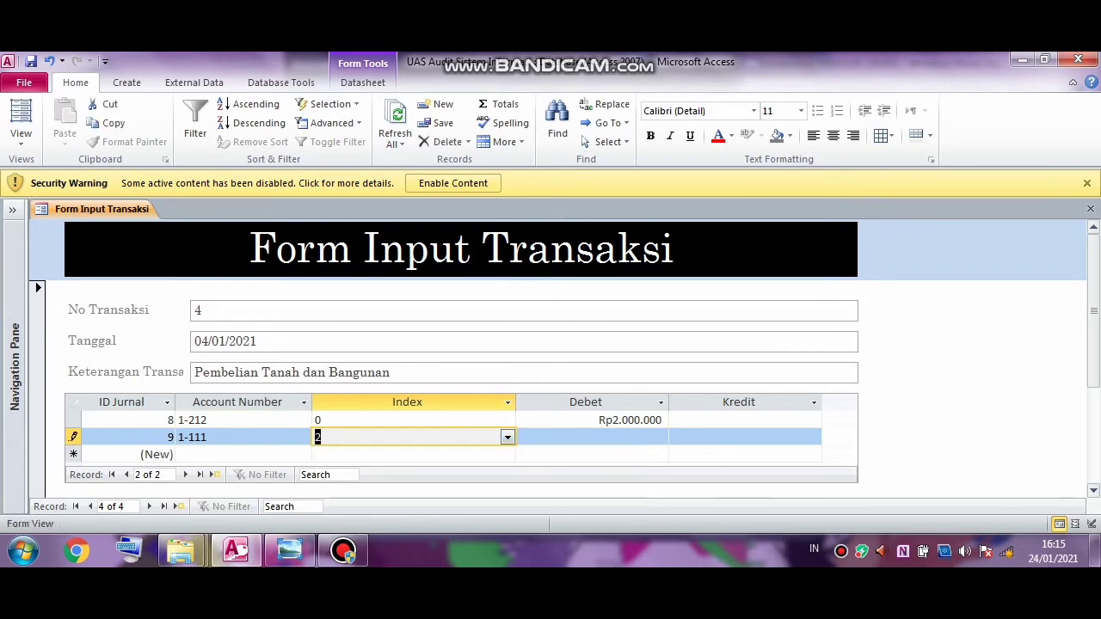
text(2000000)
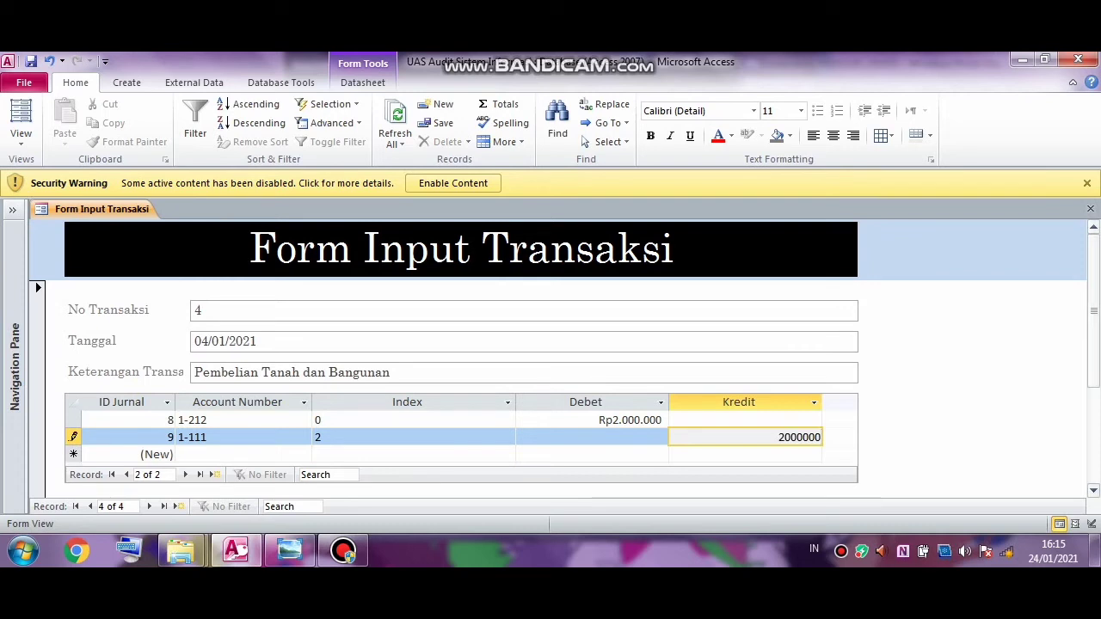
key(Return)
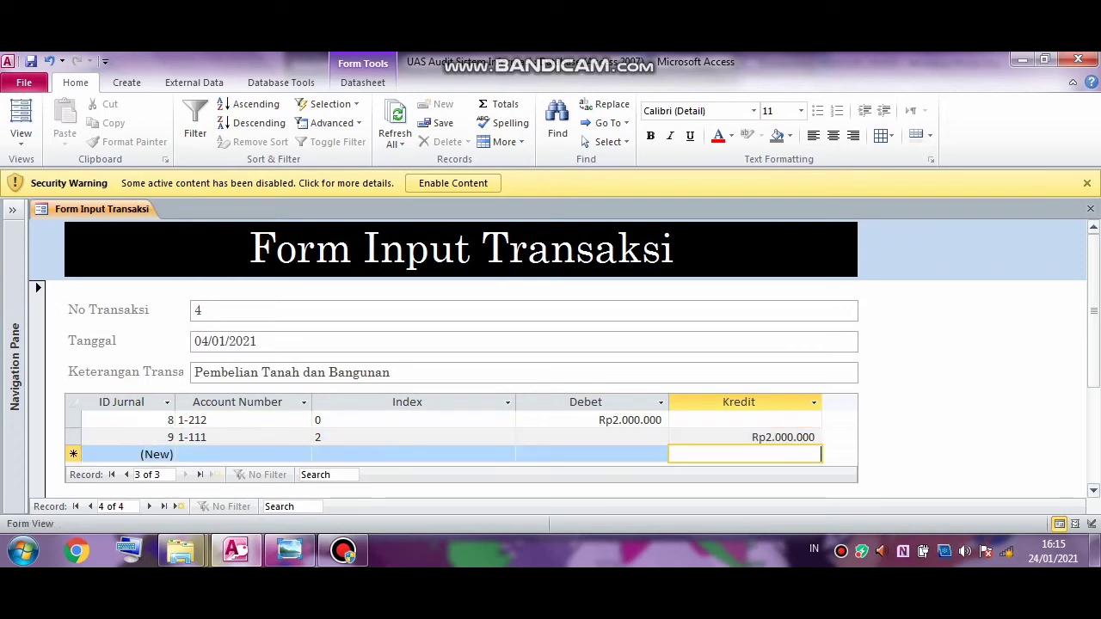
Step: Save transaction 4 through the form and dismiss the message box
scroll(461, 370, down, 1)
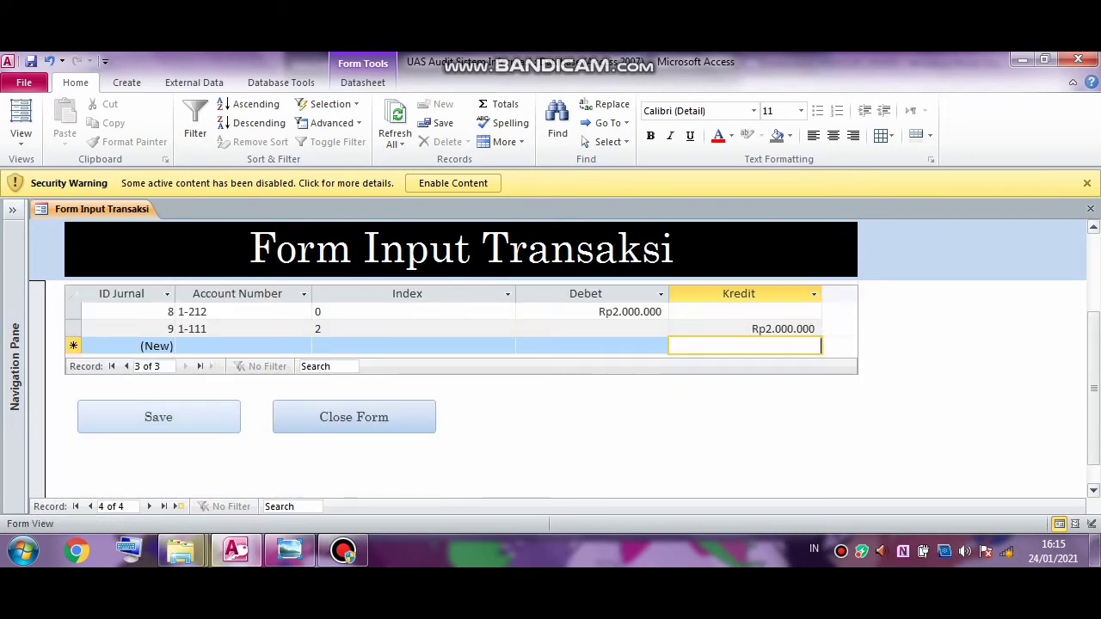
click(159, 417)
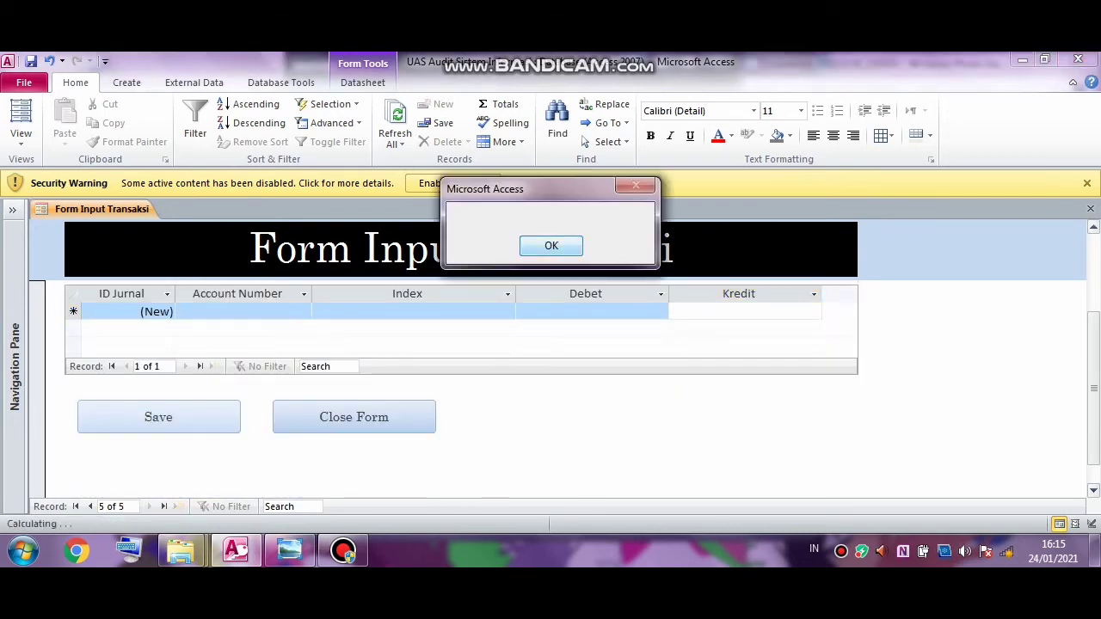
key(Return)
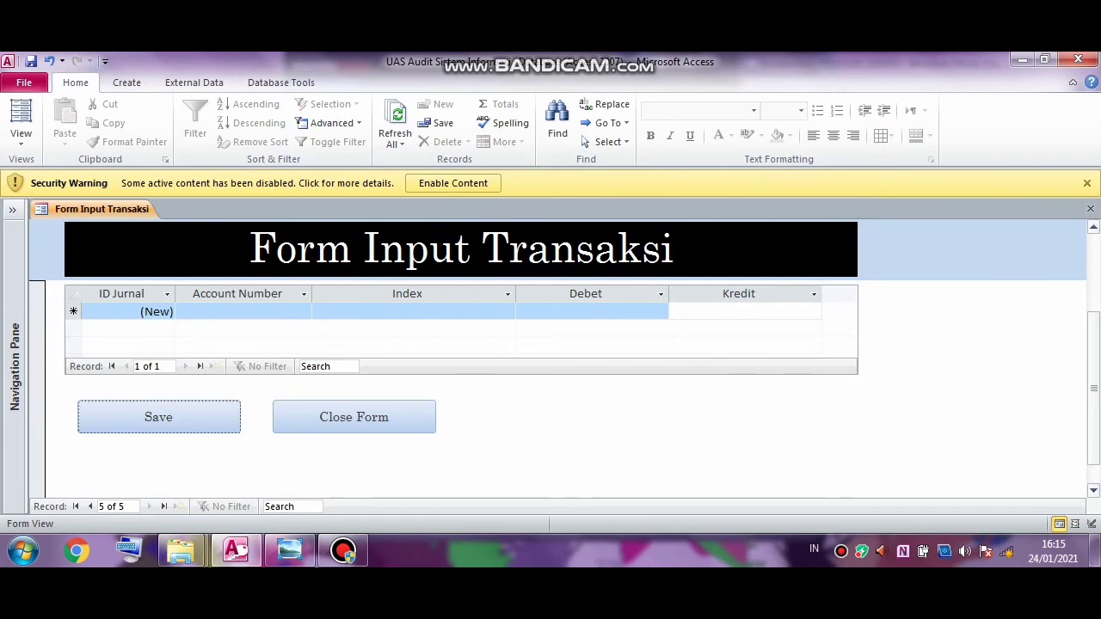
Step: Check the exam question image, then enter transaction number 5 with the date 5 jan 2021
scroll(461, 369, up, 1)
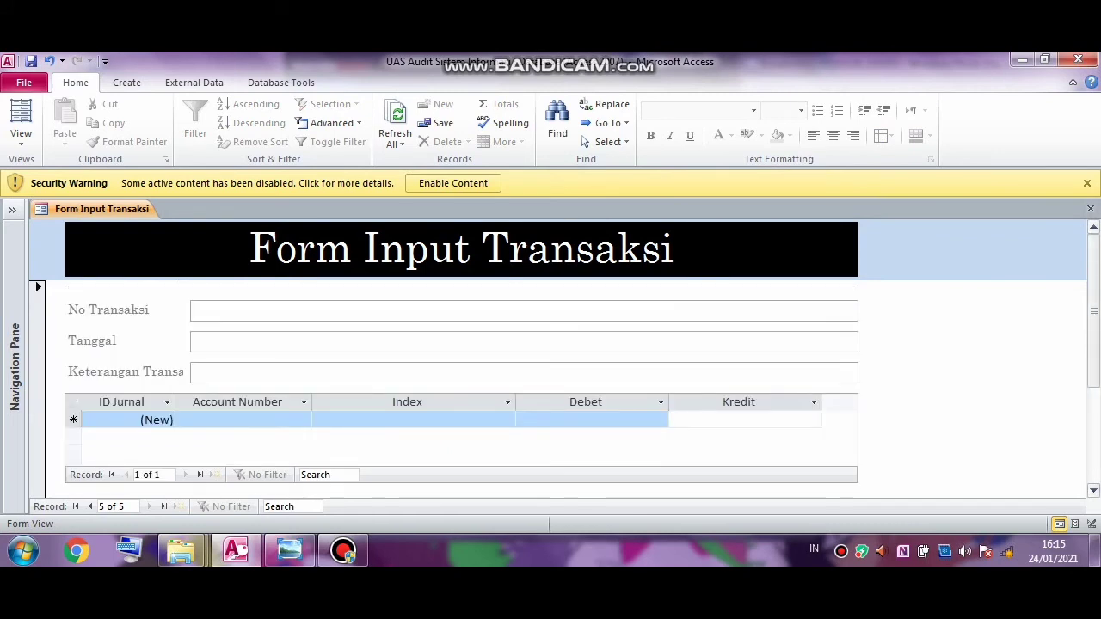
click(289, 551)
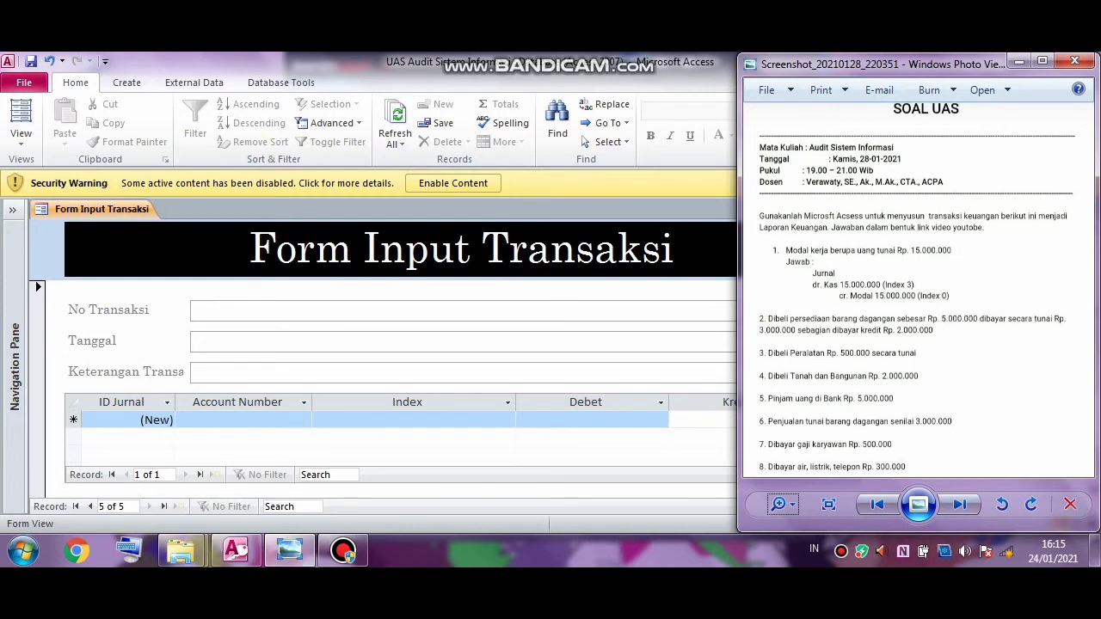
key(alt+Tab)
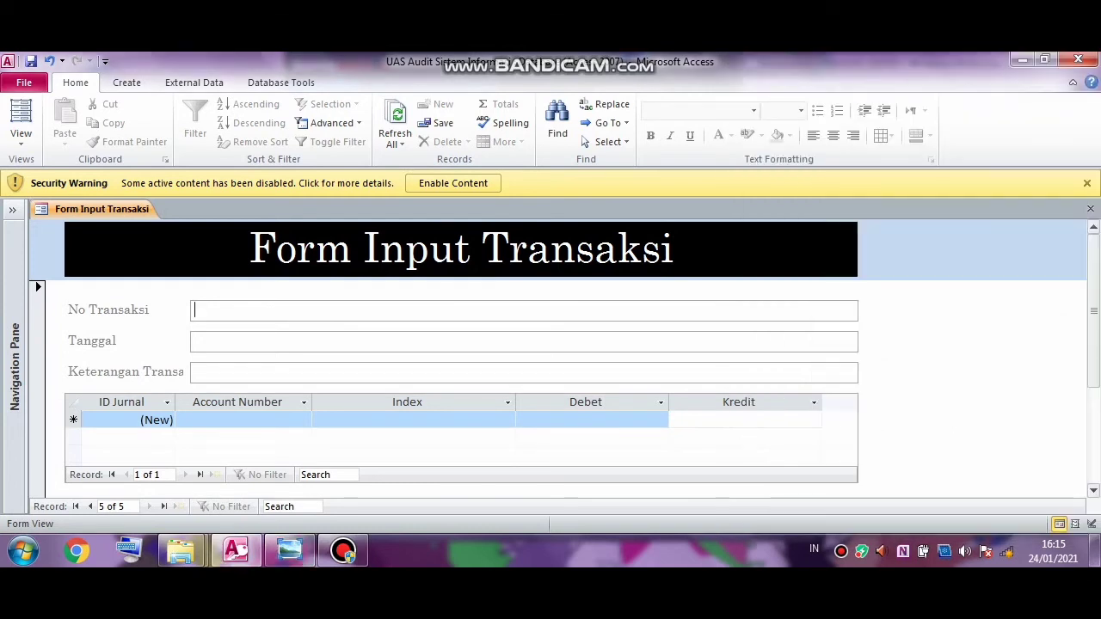
text(5)
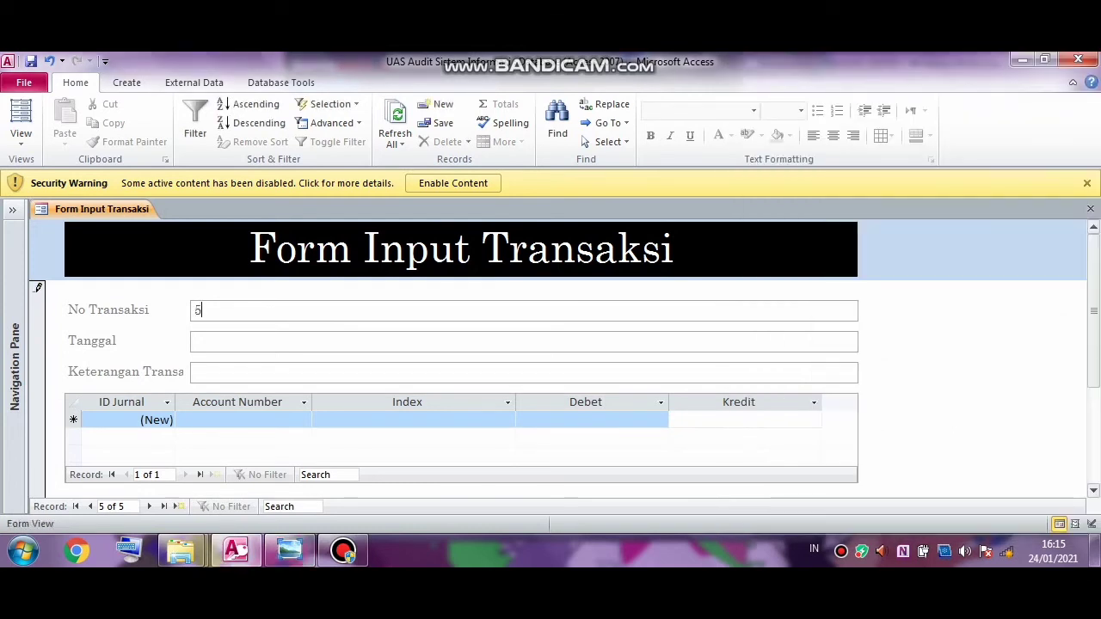
key(Tab)
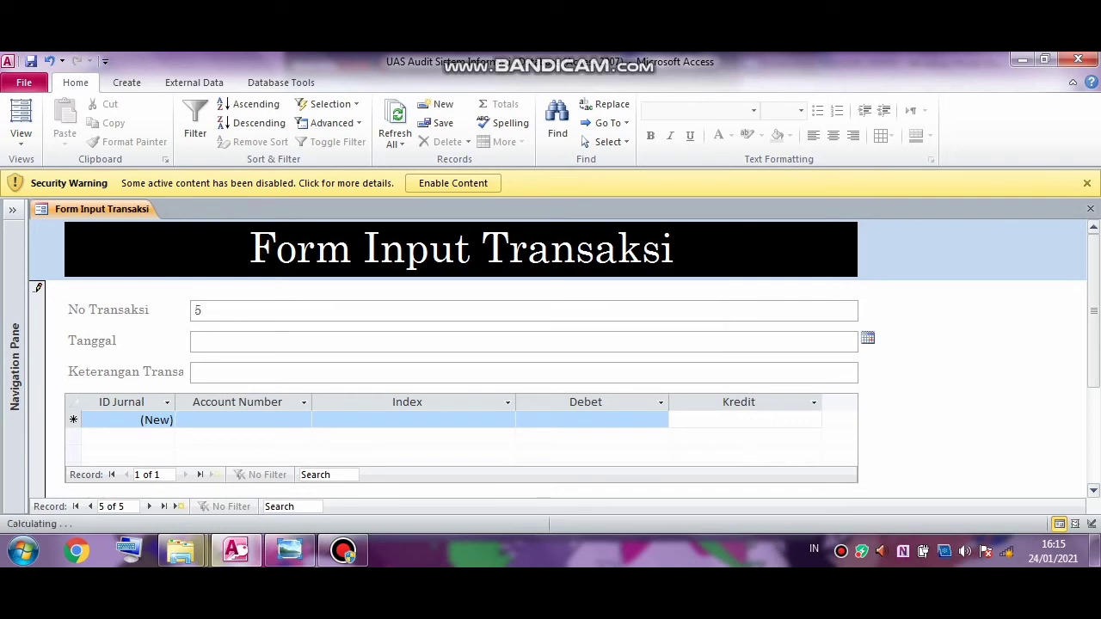
text(5 jan 2021)
key(Tab)
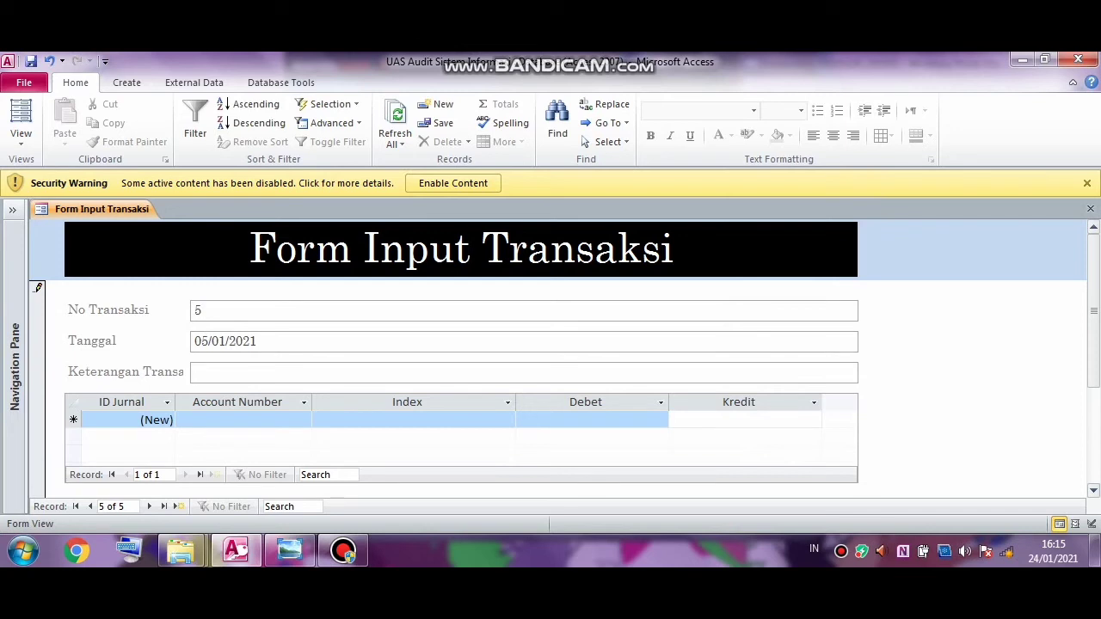
Step: Enter Penerimaan Kas dari Pinjaman Bank as the description of transaction 5
text(Penerimaan)
key(Caps_Lock)
text(K)
key(Caps_Lock)
text(as)
key(Caps_Lock)
text(D)
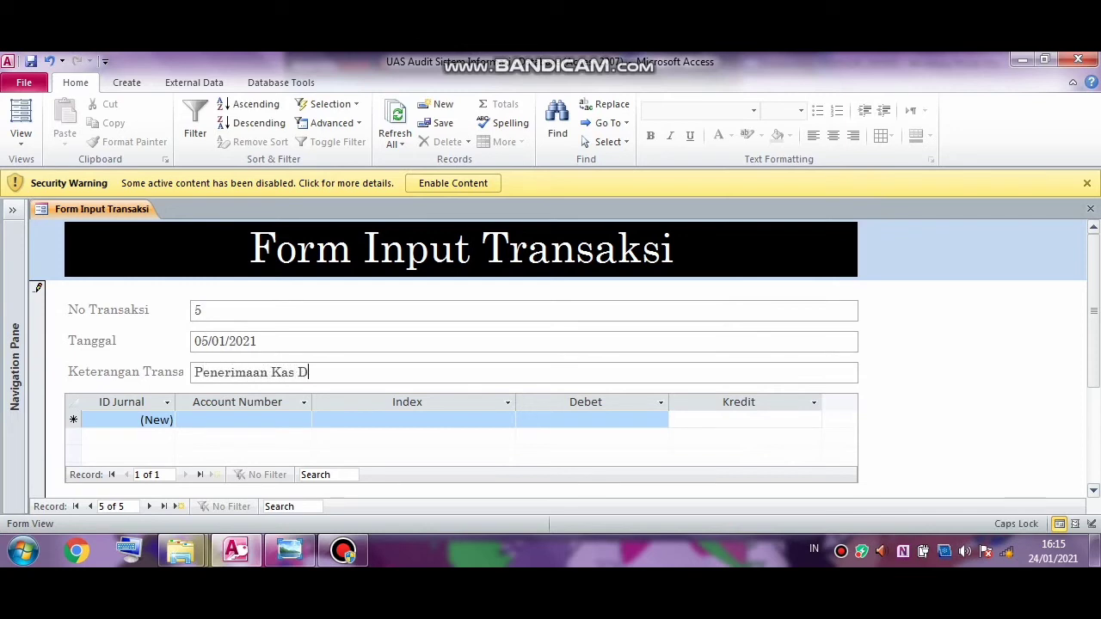
key(Caps_Lock)
key(BackSpace)
text(dar)
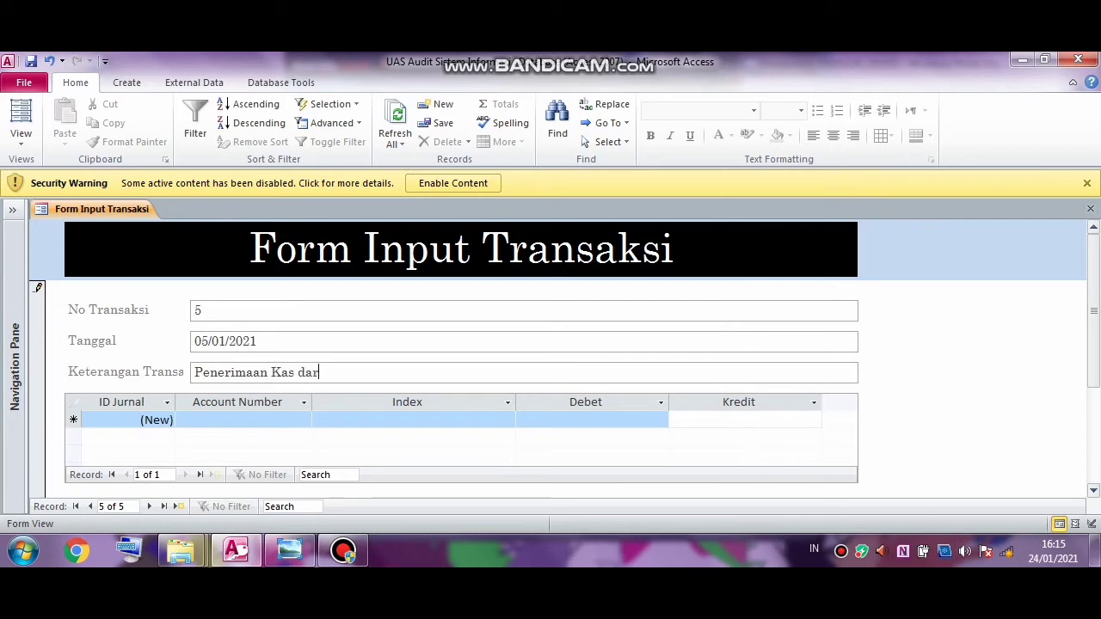
text(i)
key(Caps_Lock)
text(P)
key(Caps_Lock)
text(injama)
text(n)
key(Caps_Lock)
text(B)
key(Caps_Lock)
text(ank)
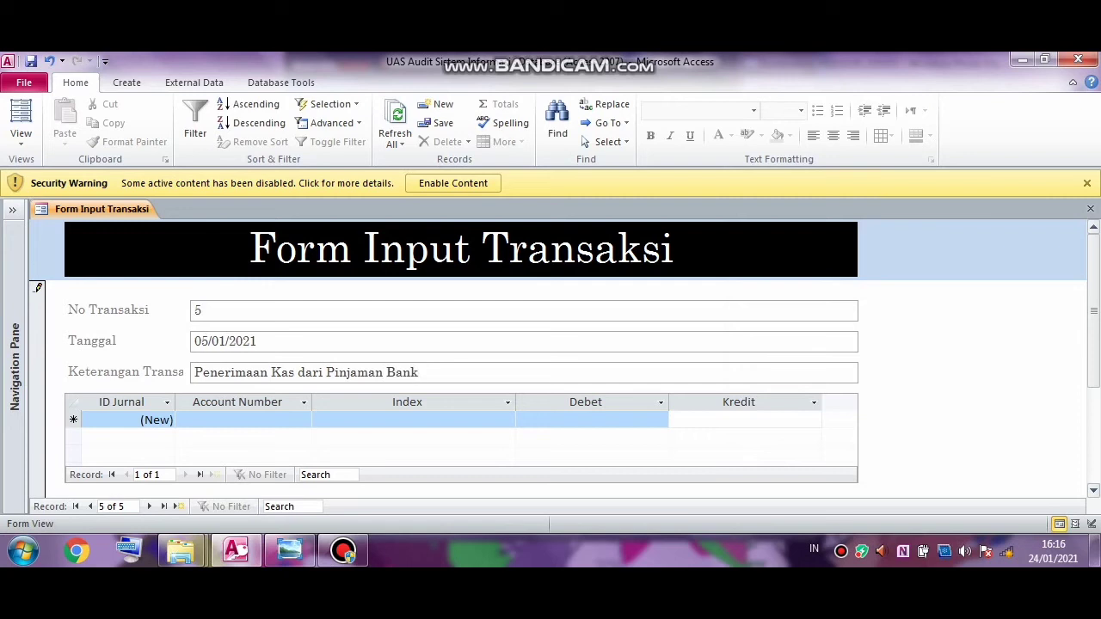
Step: Add the first journal line of transaction 5 with account 1-111 (Kas), index 3 (Arus Kas dari Kegiatan Pendanaan) and a debit of 5000000
click(236, 420)
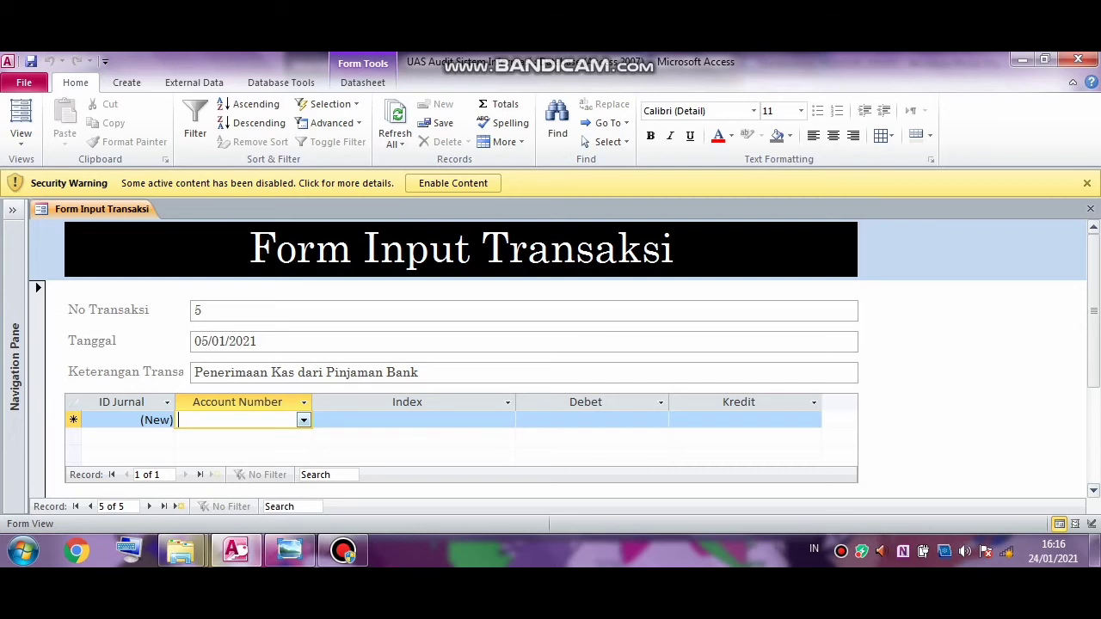
key(F4)
key(Return)
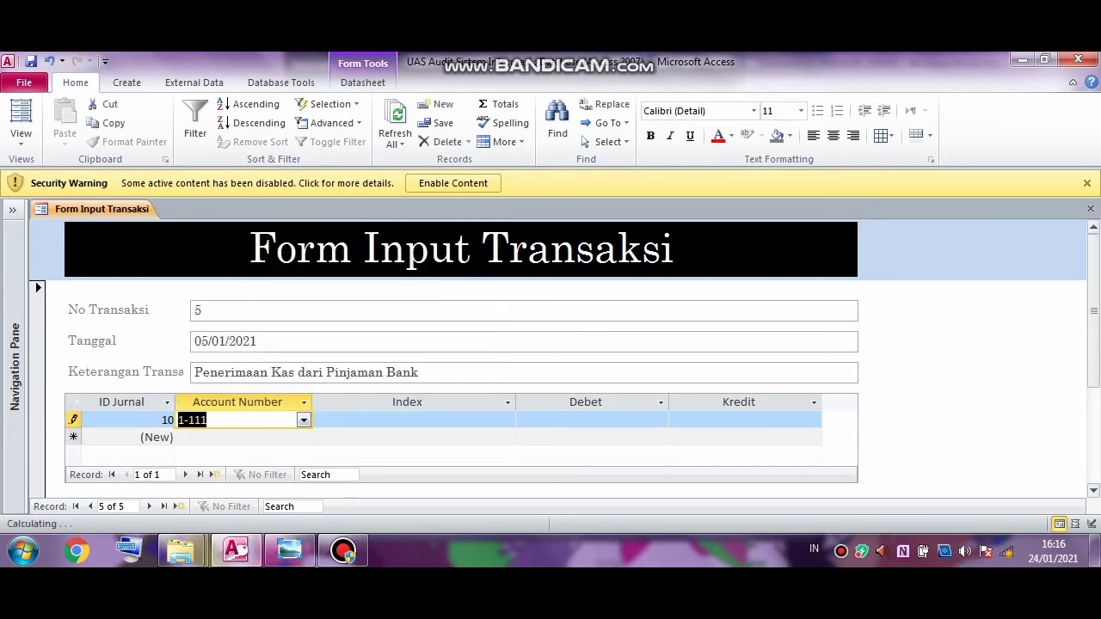
click(407, 420)
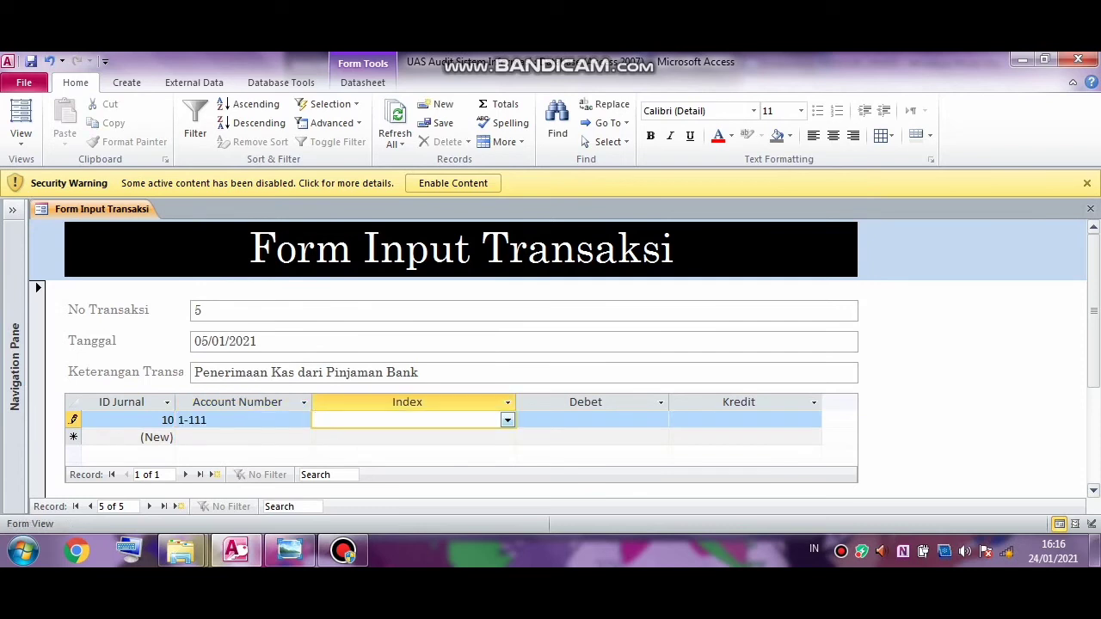
key(F4)
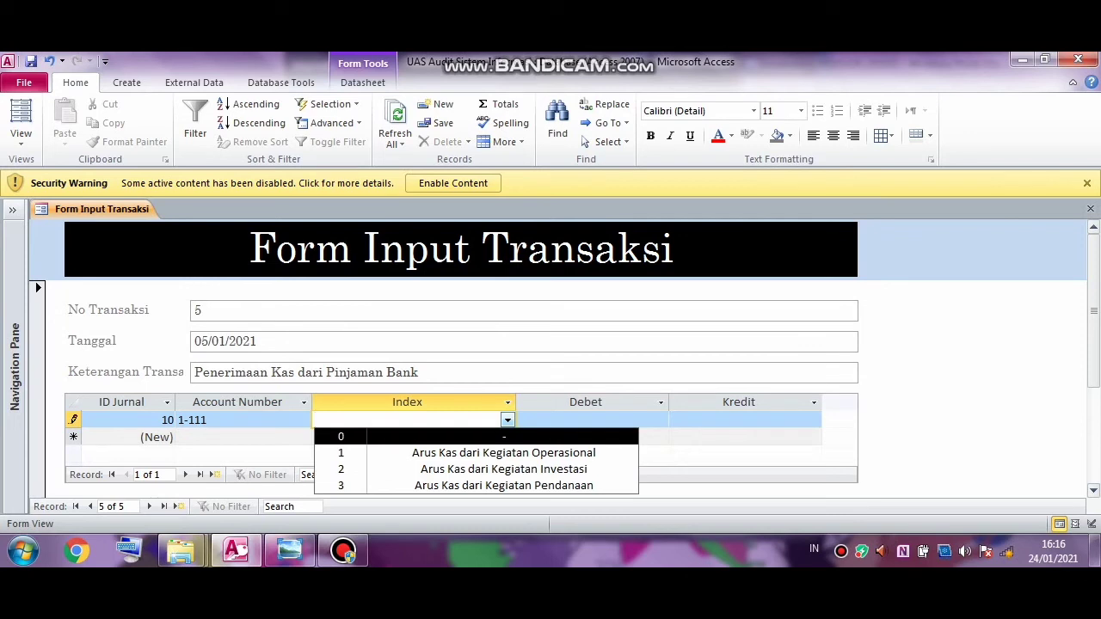
key(Down)
key(Down)
key(Down)
key(Return)
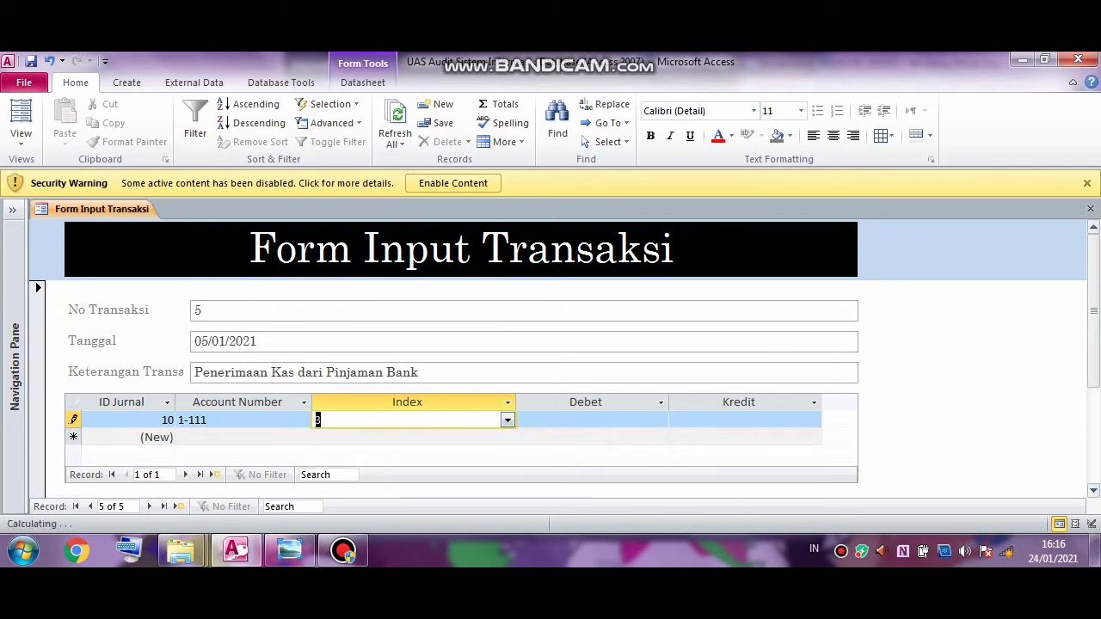
key(Tab)
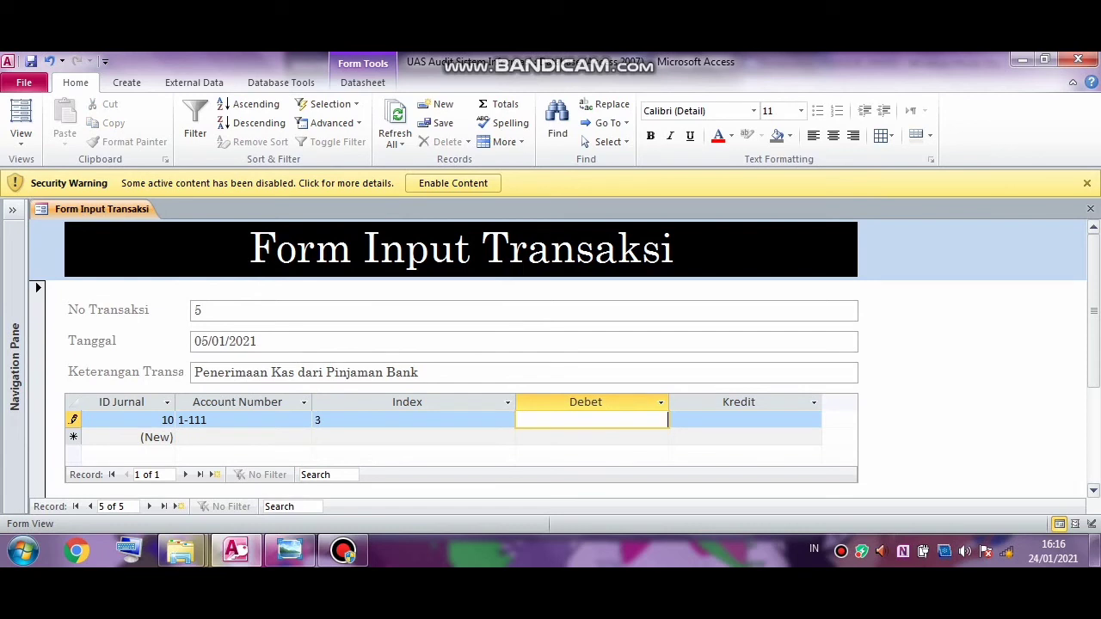
text(5000000)
Step: Add the second journal line of transaction 5 with account 2-111 (Hutang Usaha), index 0 and a credit of 5000000
click(258, 438)
click(303, 438)
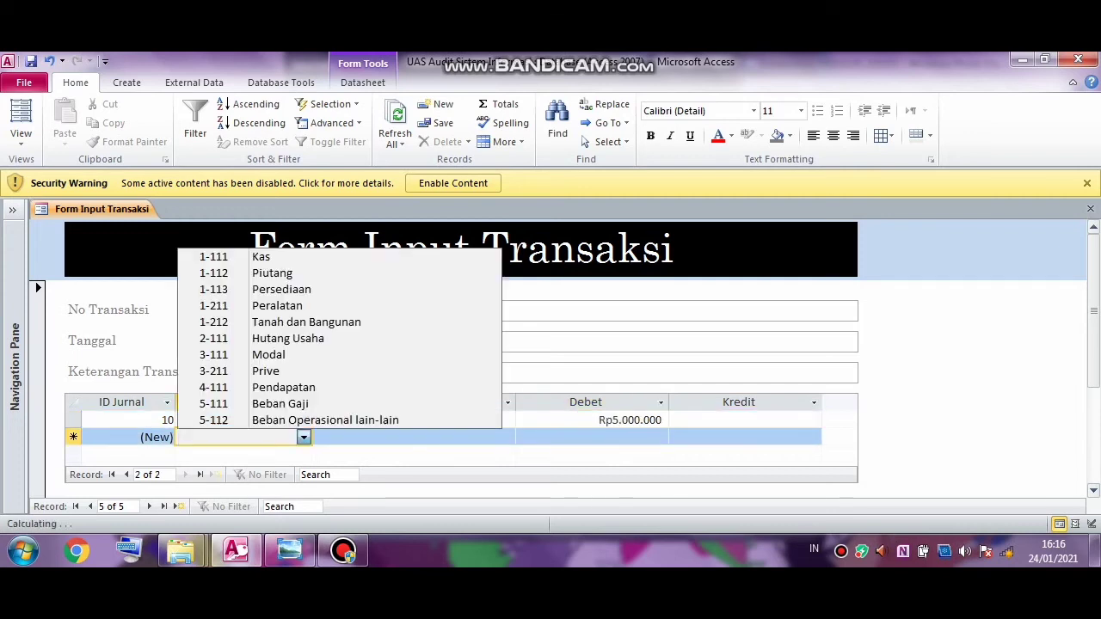
click(288, 338)
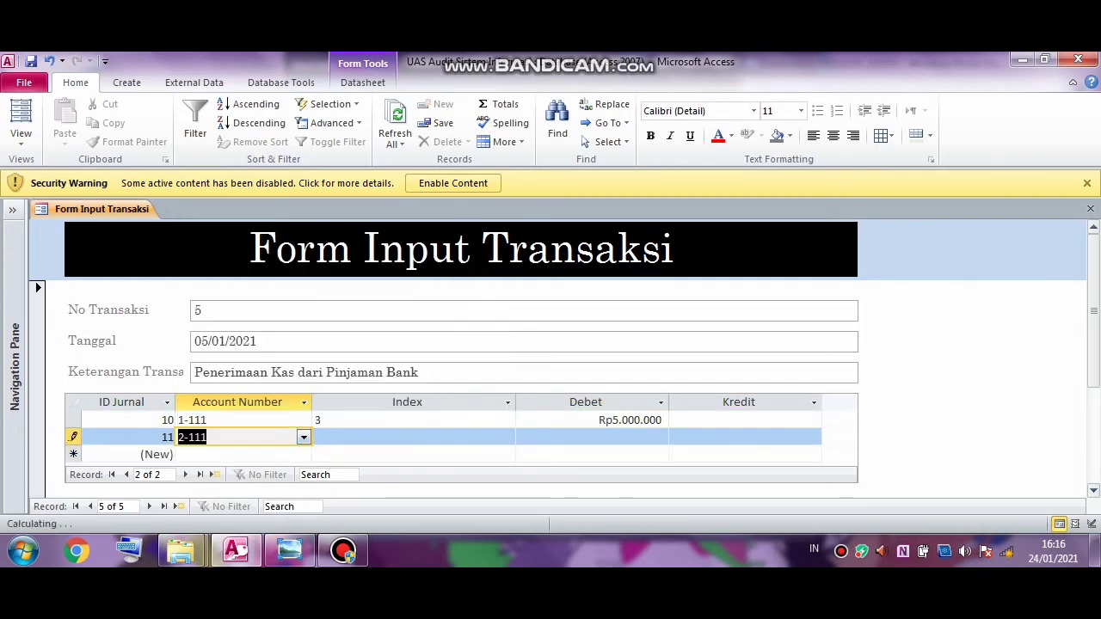
click(504, 437)
click(507, 437)
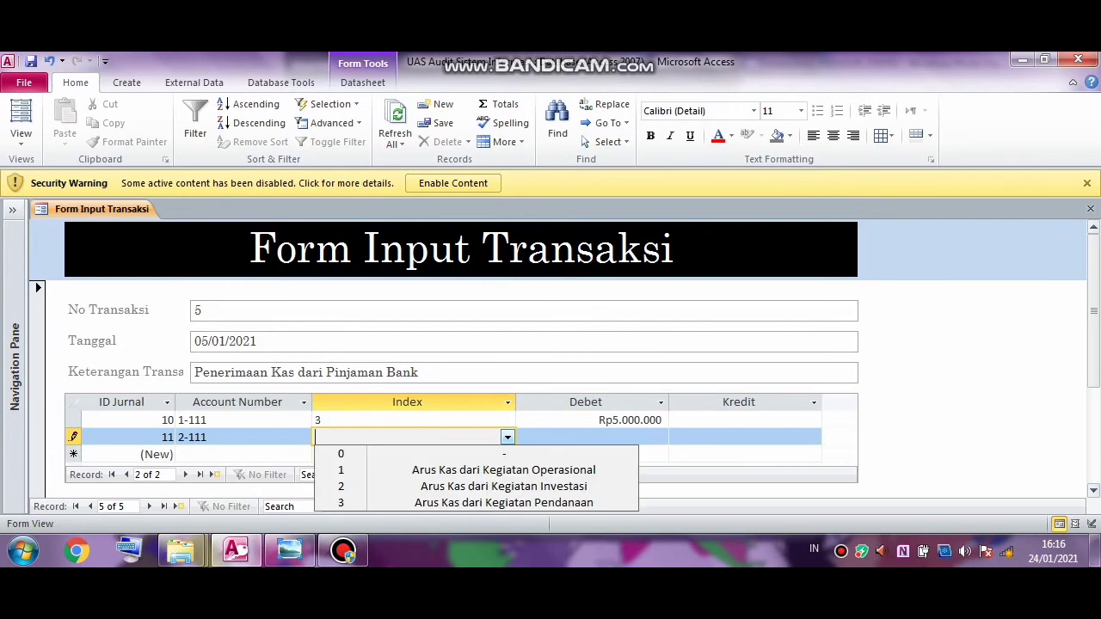
key(Down)
key(Return)
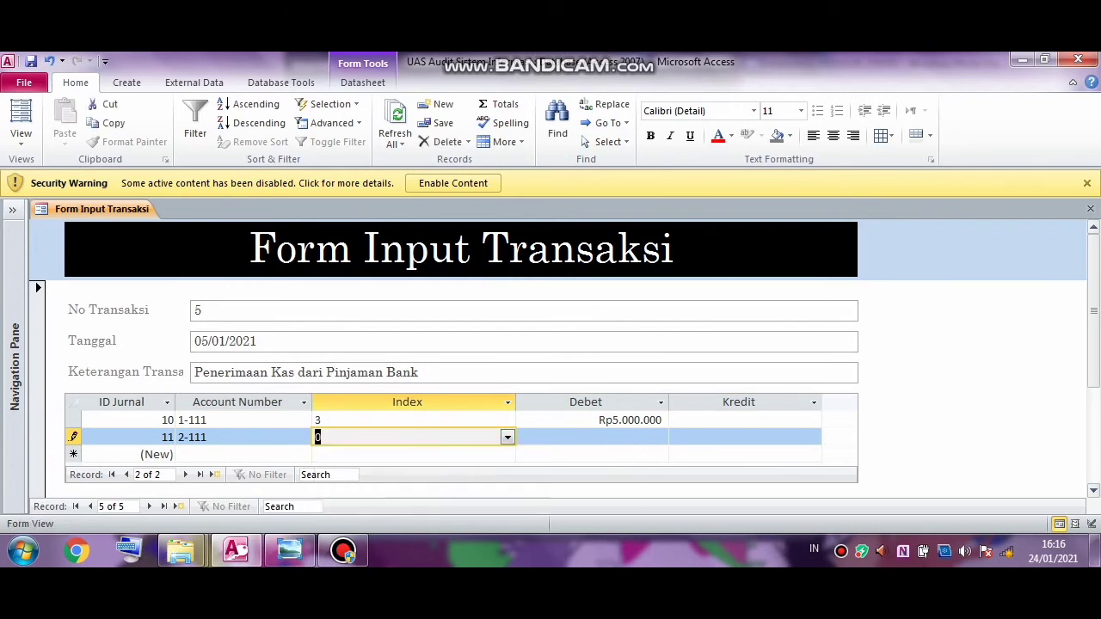
click(745, 437)
text(5.000.)
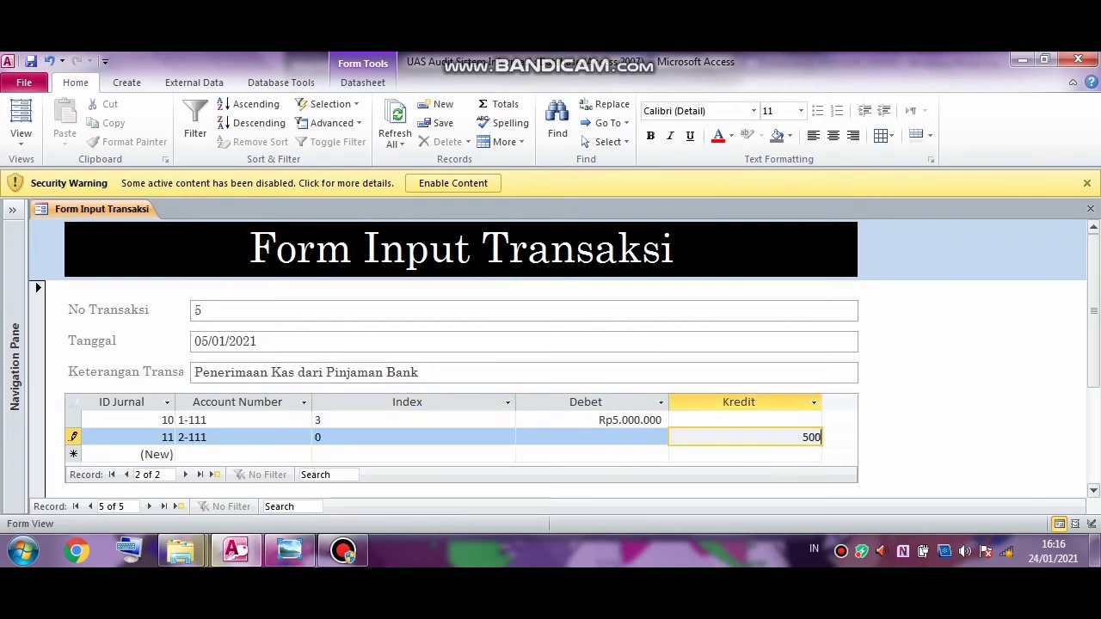
text(0000)
key(Return)
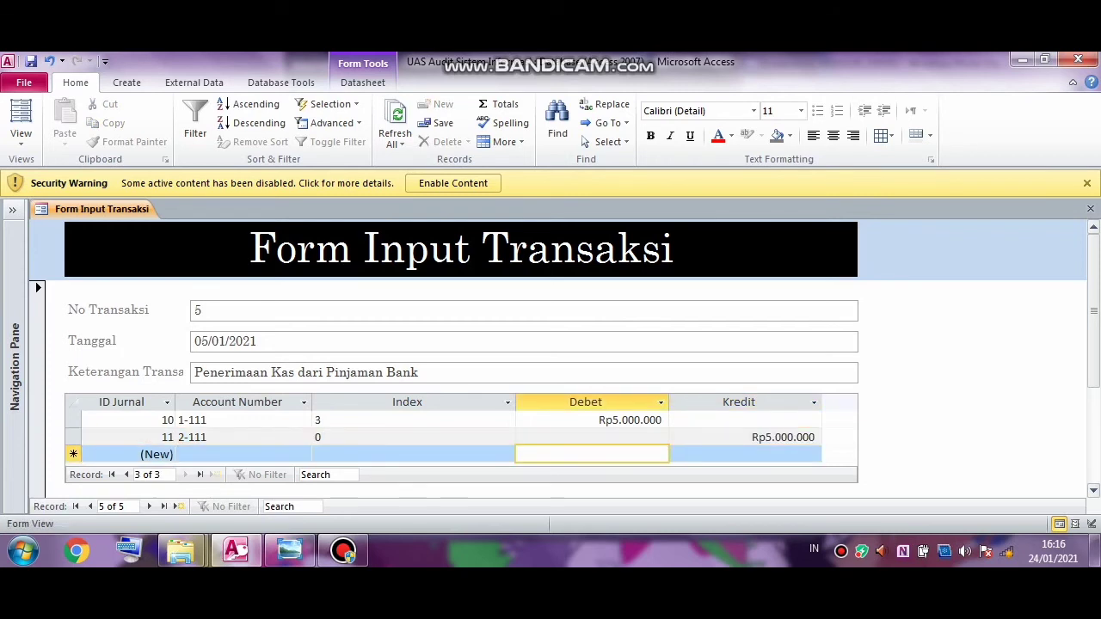
Step: Save transaction 5 through the form and dismiss the message box
drag(1093, 312, 1093, 376)
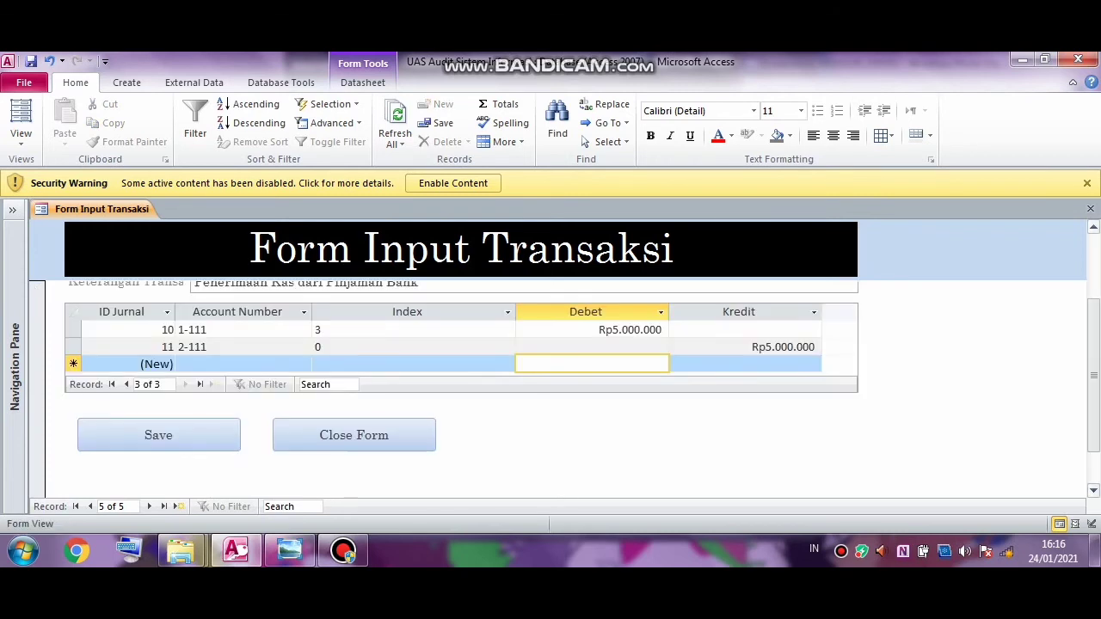
click(159, 436)
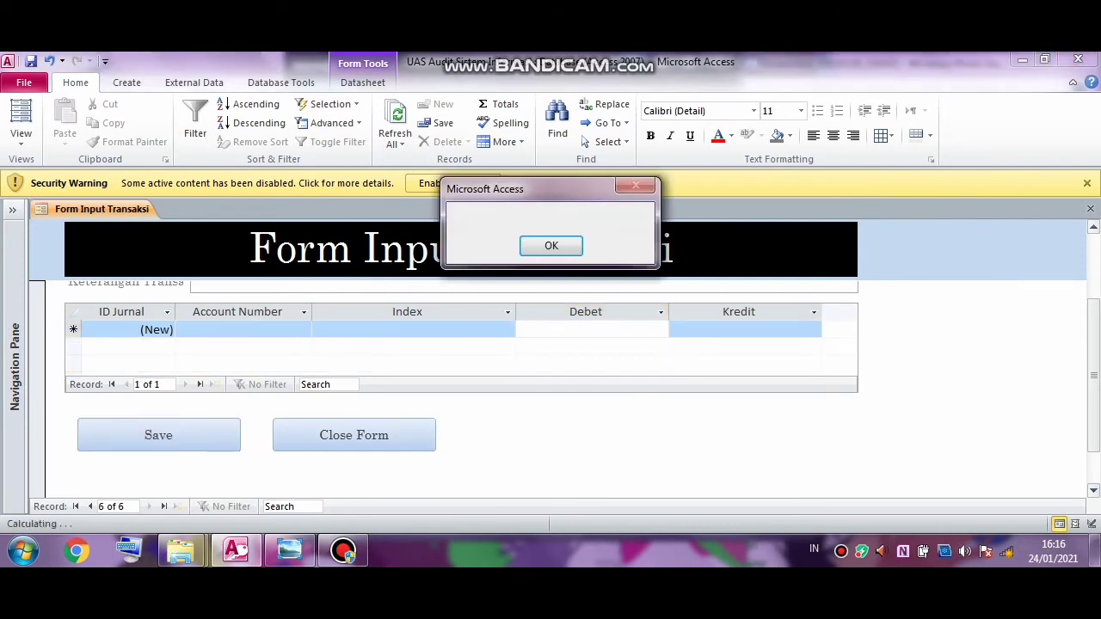
key(Return)
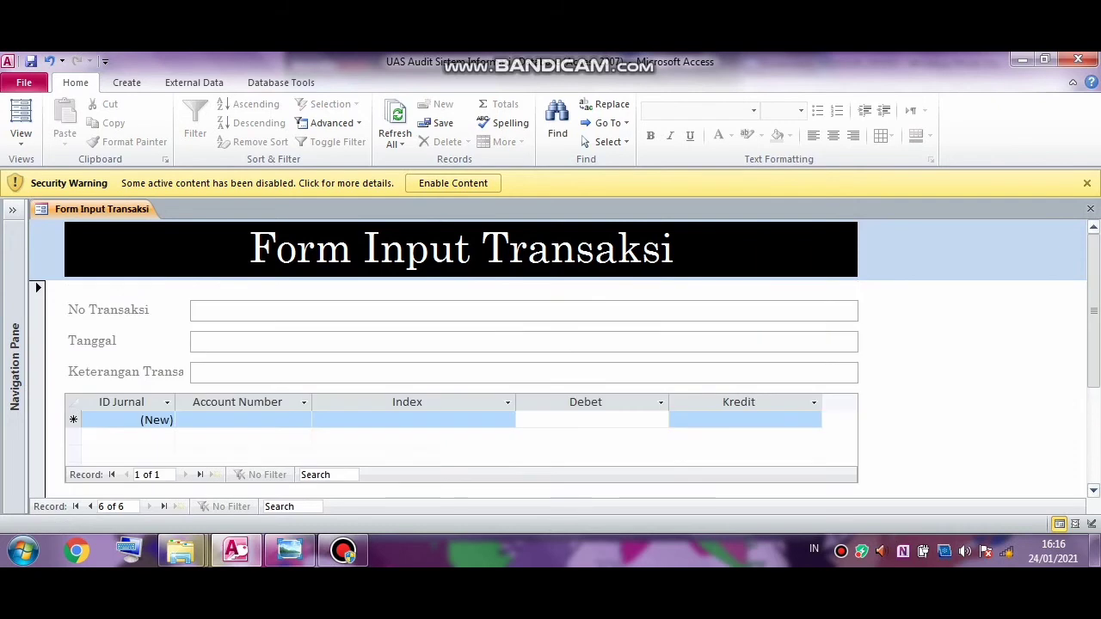
Step: Check the exam question image, then enter transaction number 6 with the date 6 jan 2021
click(290, 550)
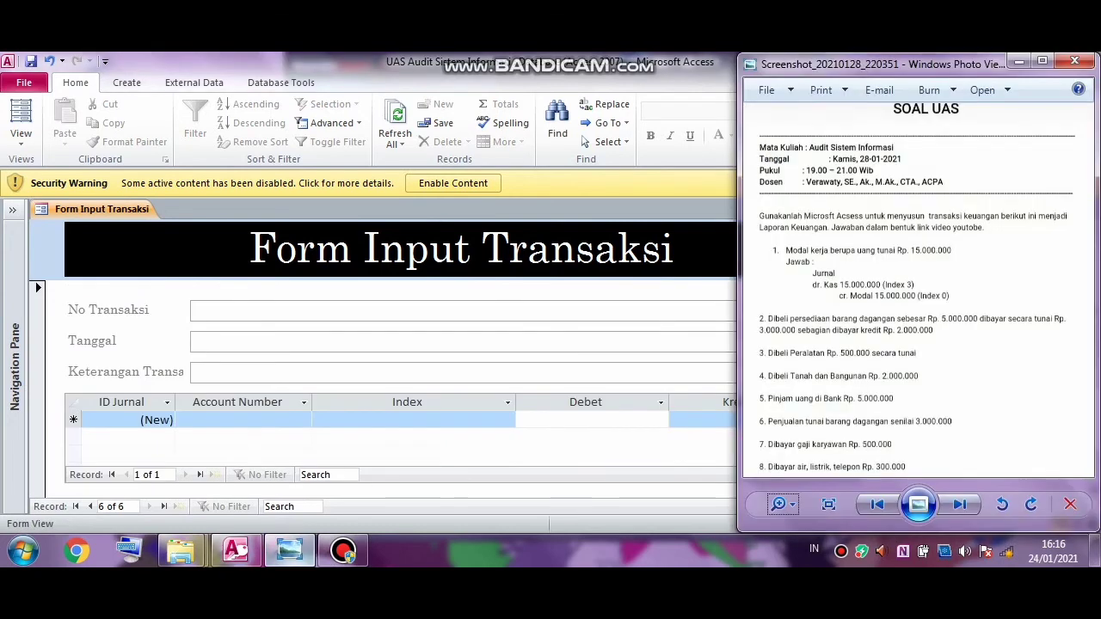
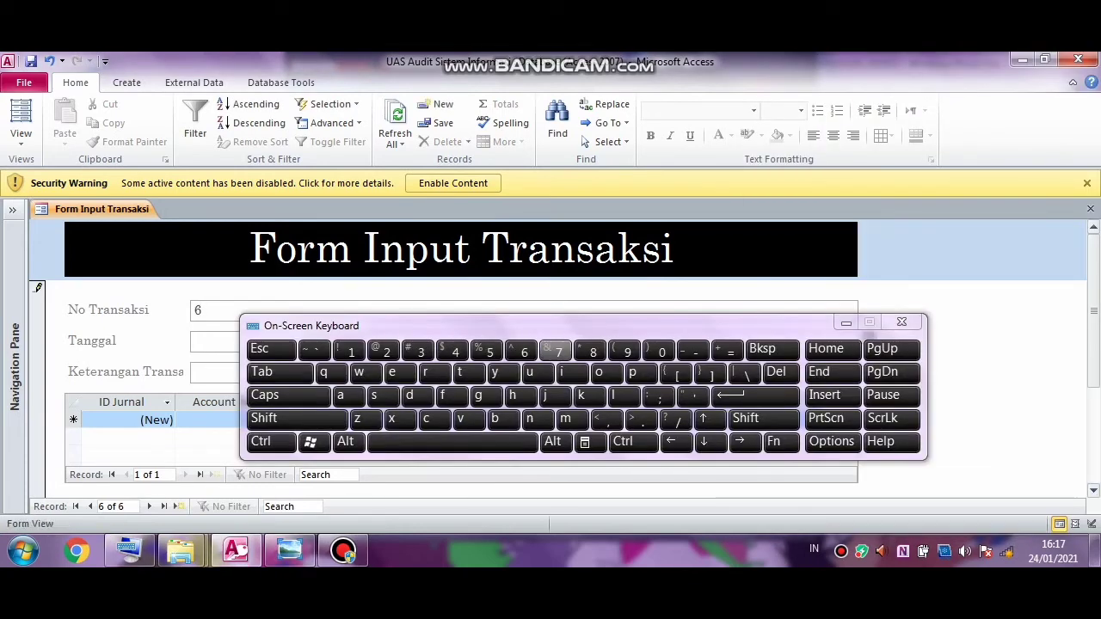
click(523, 352)
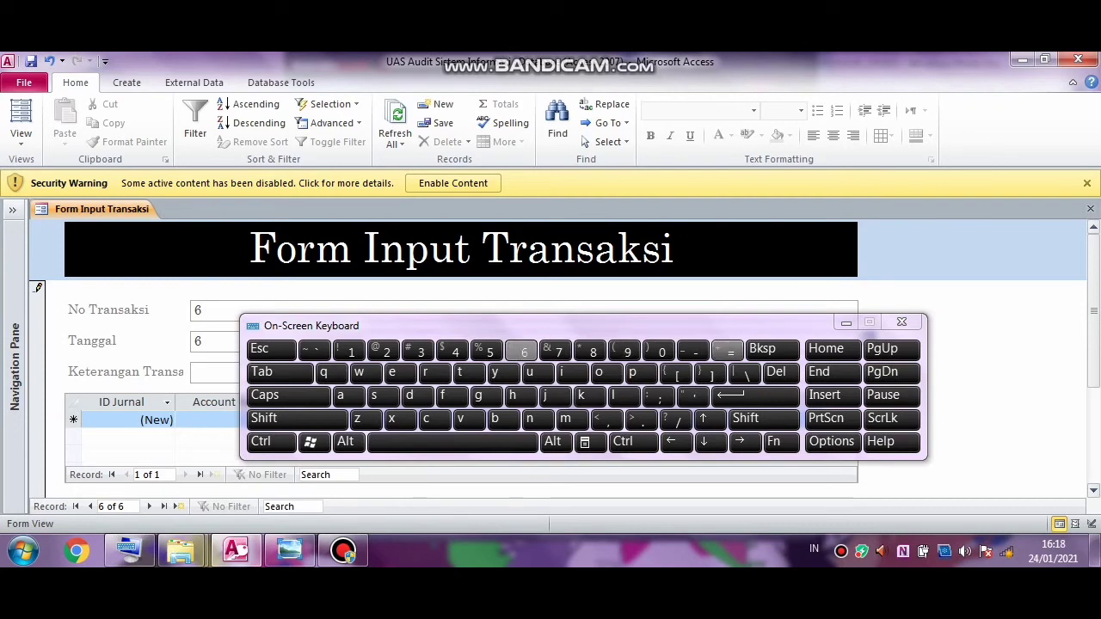
click(846, 323)
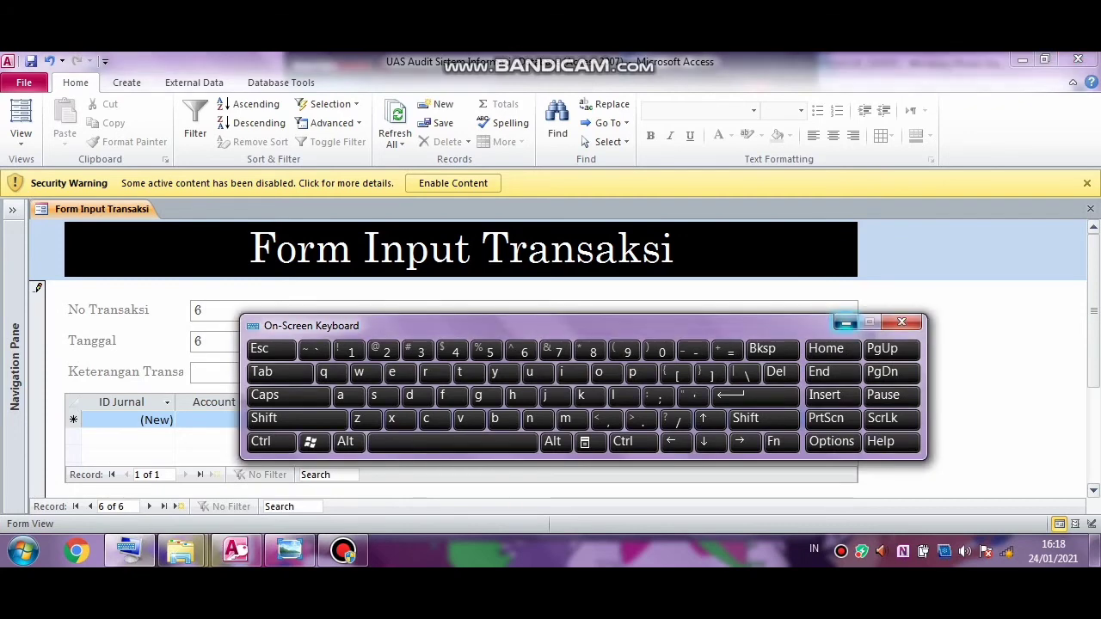
text(jan )
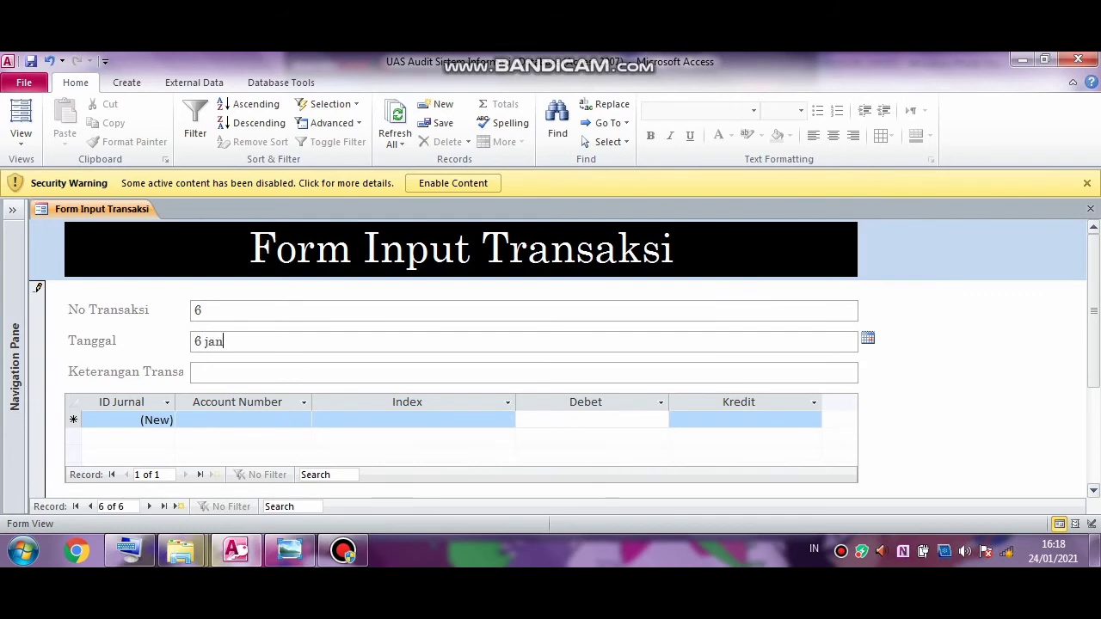
text(2021)
key(Tab)
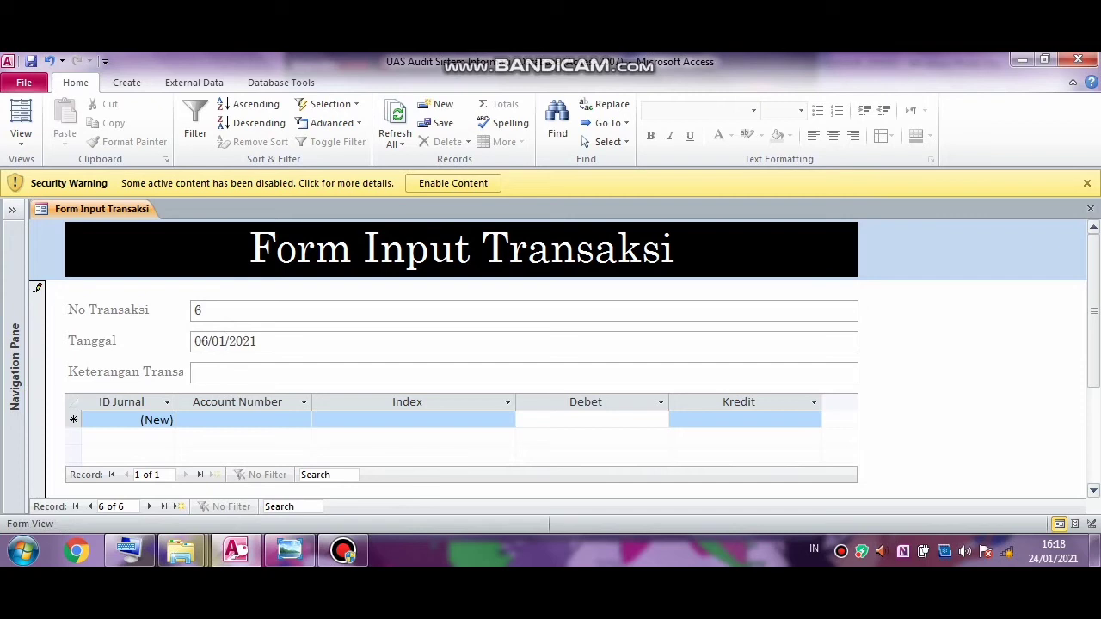
Step: Enter Penjualan Tunai as the description of transaction 6
key(Caps_Lock)
text(enjualan Tunai)
key(Tab)
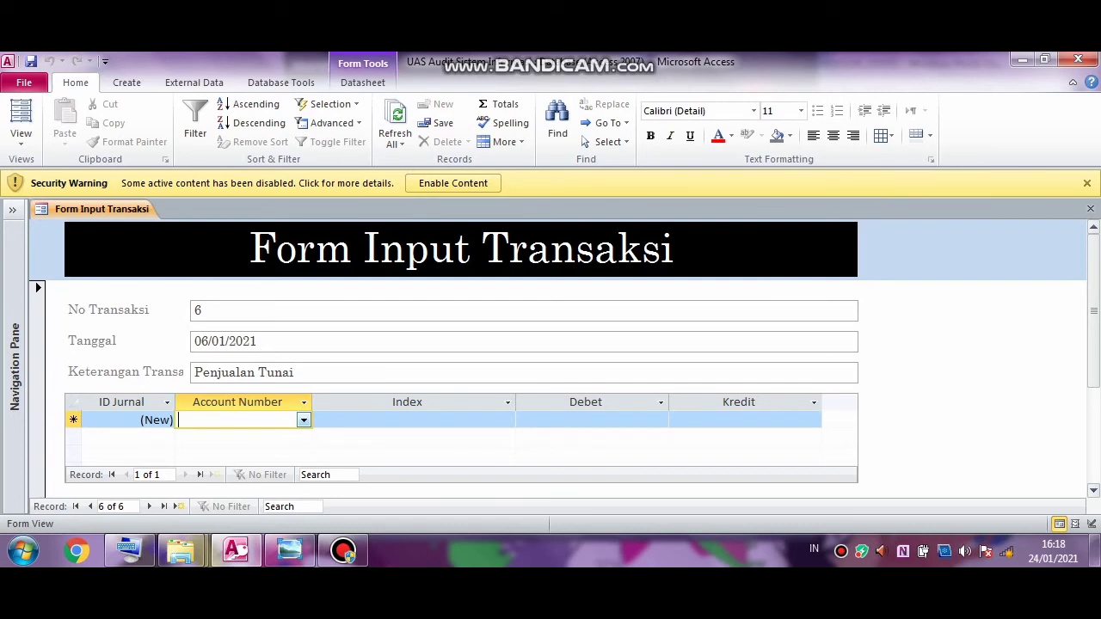
Step: Add the first journal line of transaction 6 with account 1-111 (Kas), index 1 (Arus Kas dari Kegiatan Operasional) and a debit of 3000000
click(304, 421)
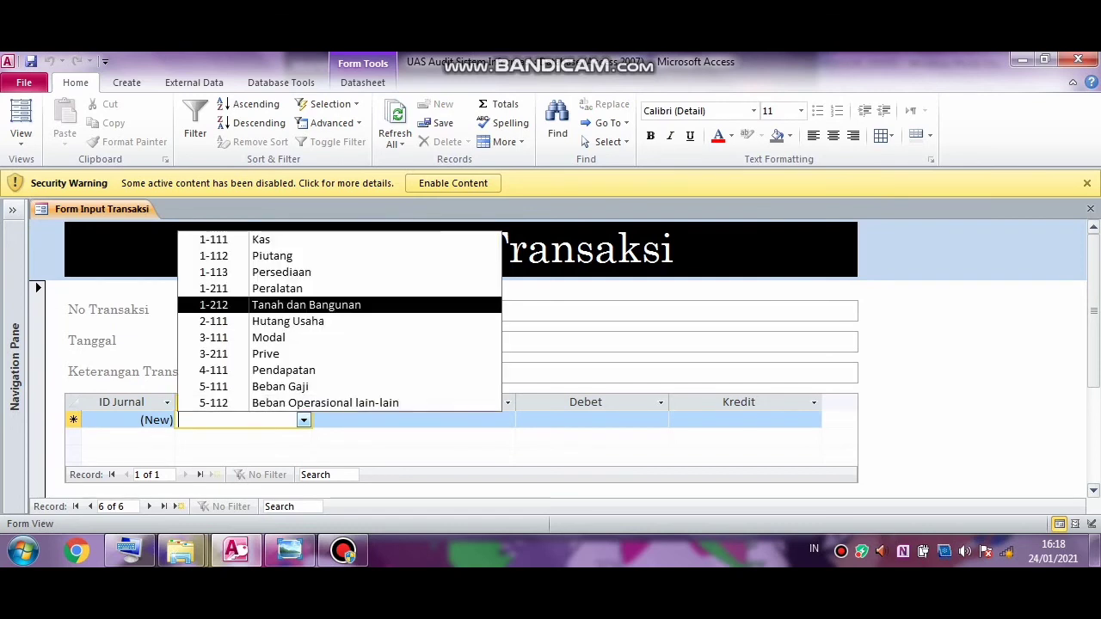
click(261, 240)
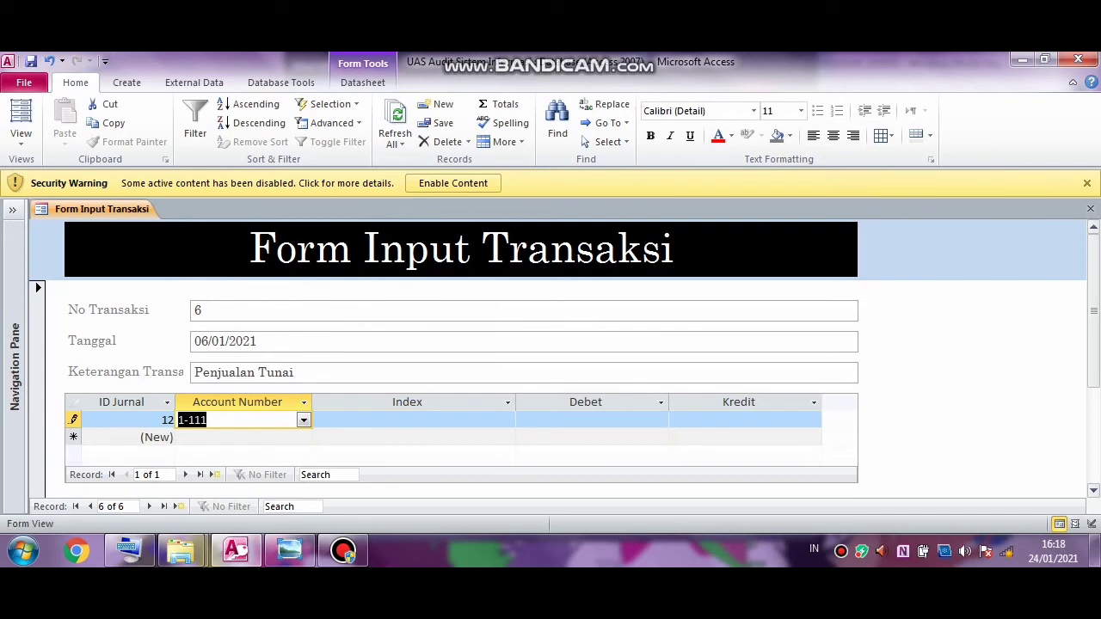
click(413, 420)
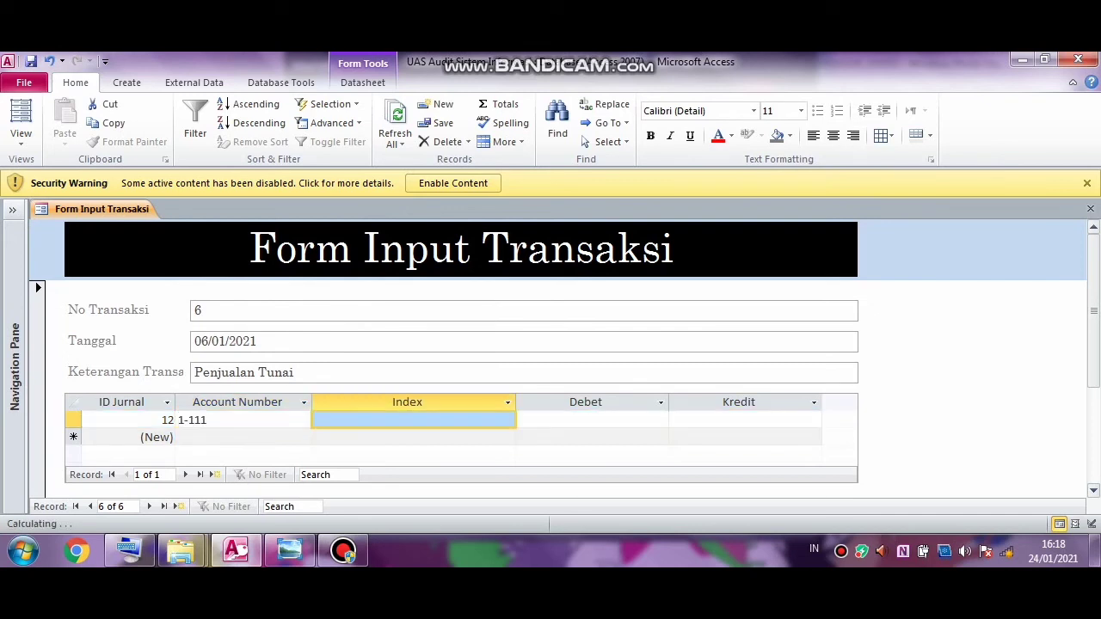
click(508, 420)
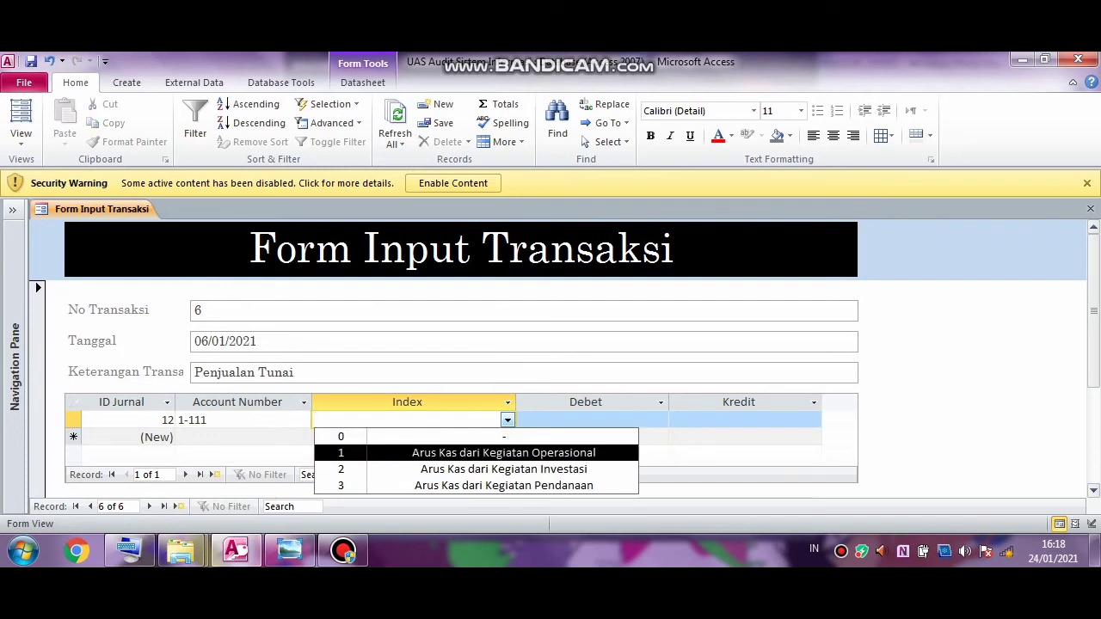
key(Return)
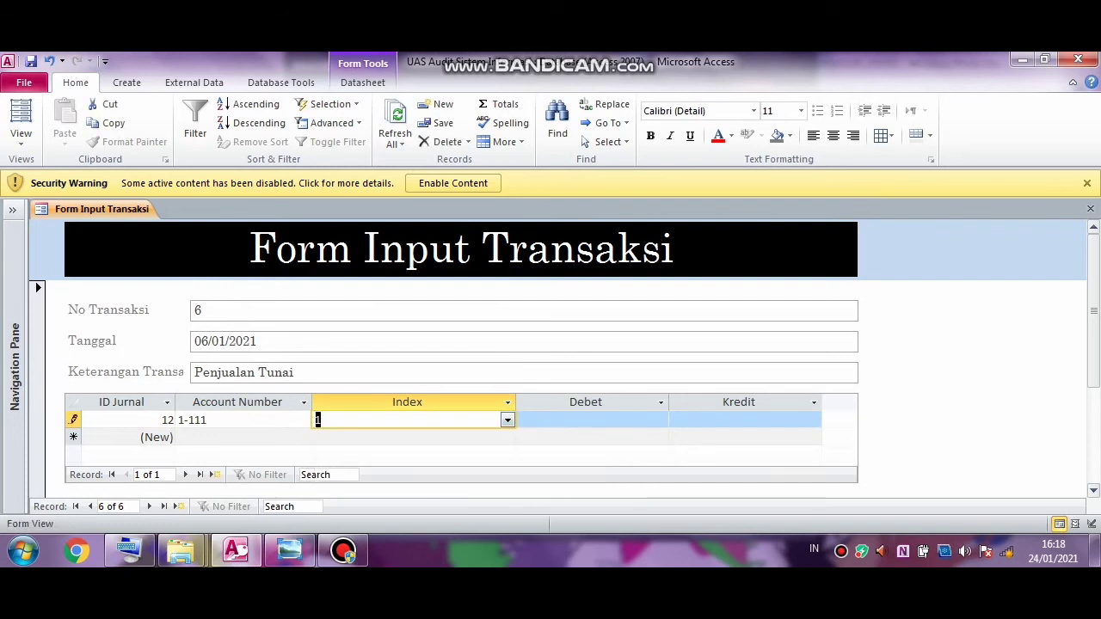
click(592, 419)
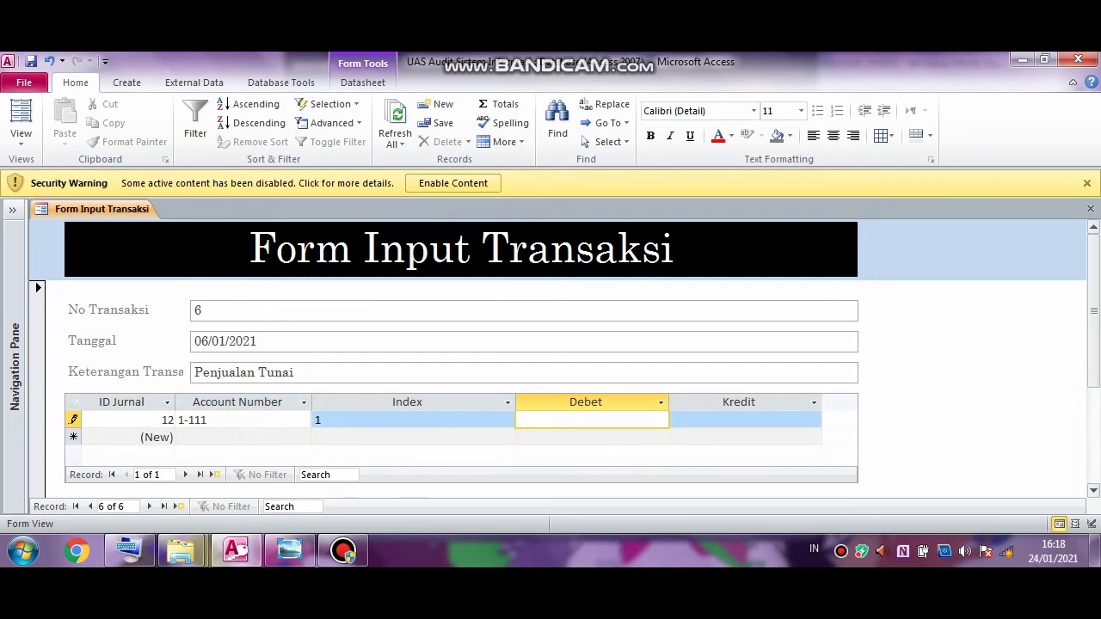
text(3000000)
Step: Add the second journal line of transaction 6 with account 4-111 (Pendapatan), index 0 and a credit of 3000000
click(303, 437)
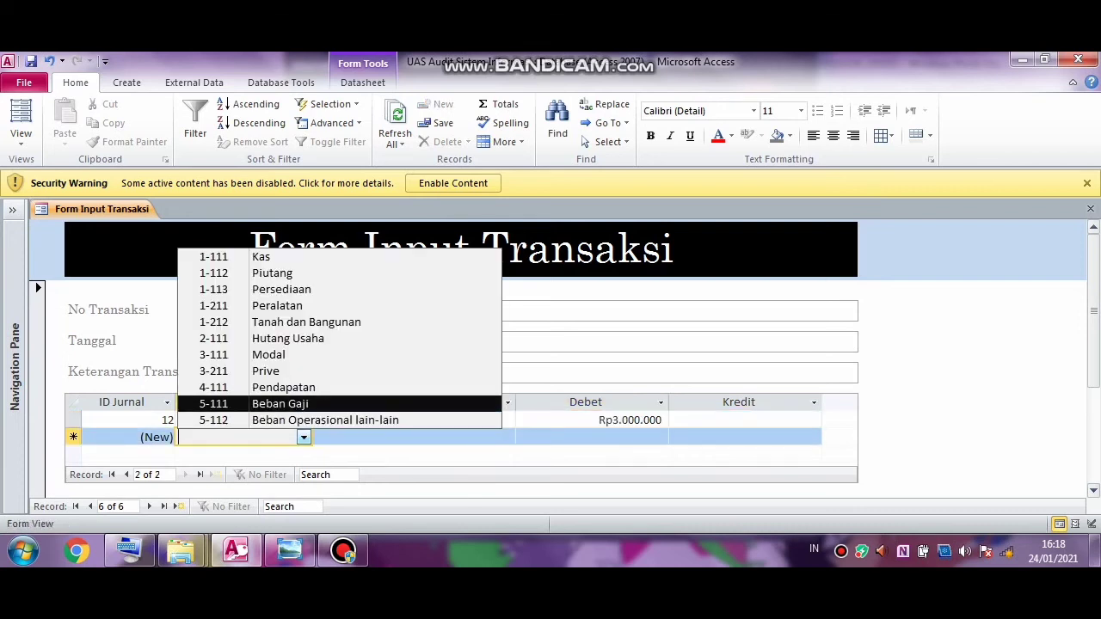
click(284, 388)
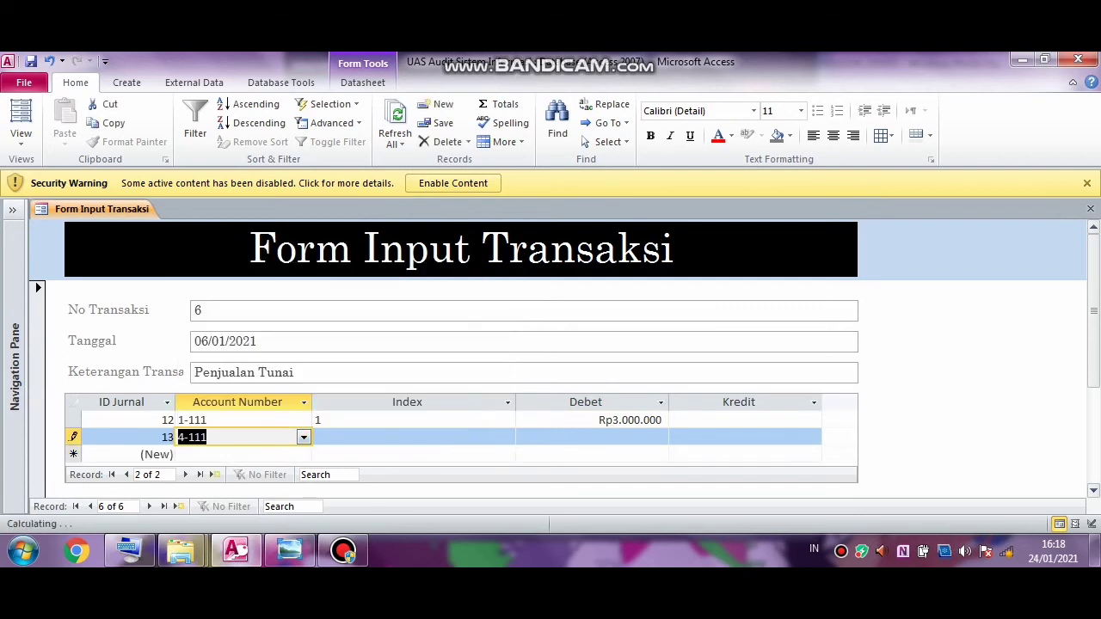
key(Tab)
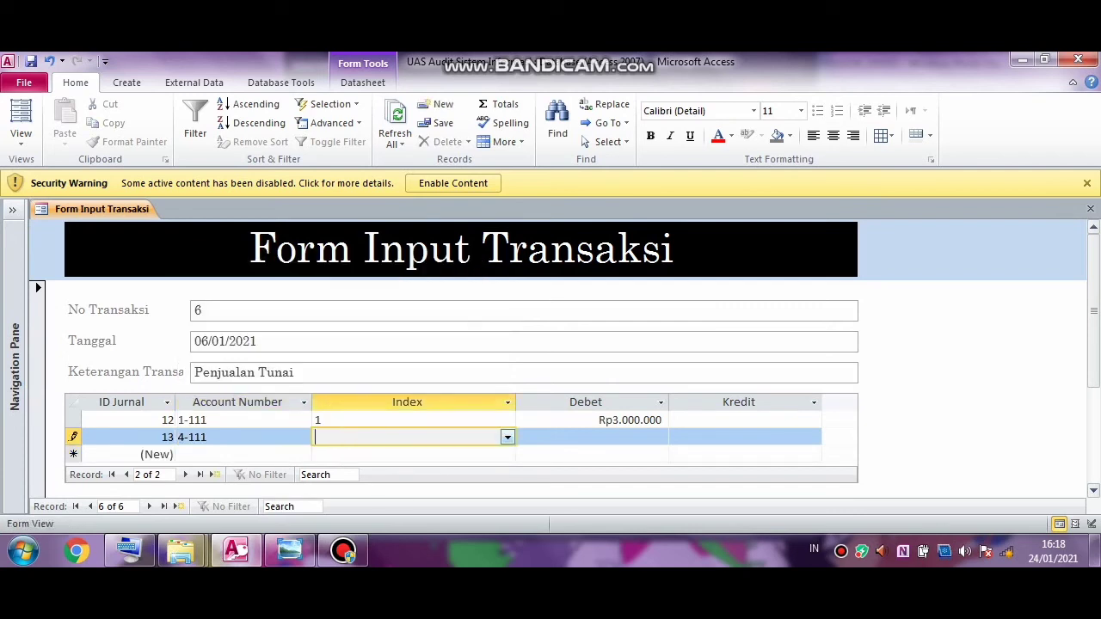
click(508, 437)
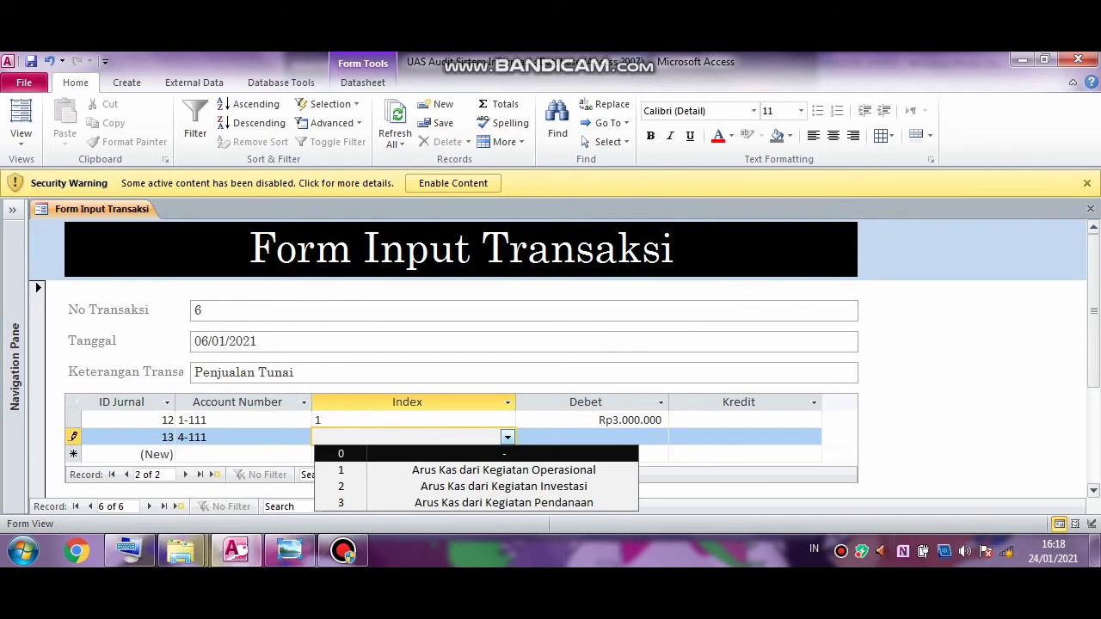
click(490, 453)
click(674, 437)
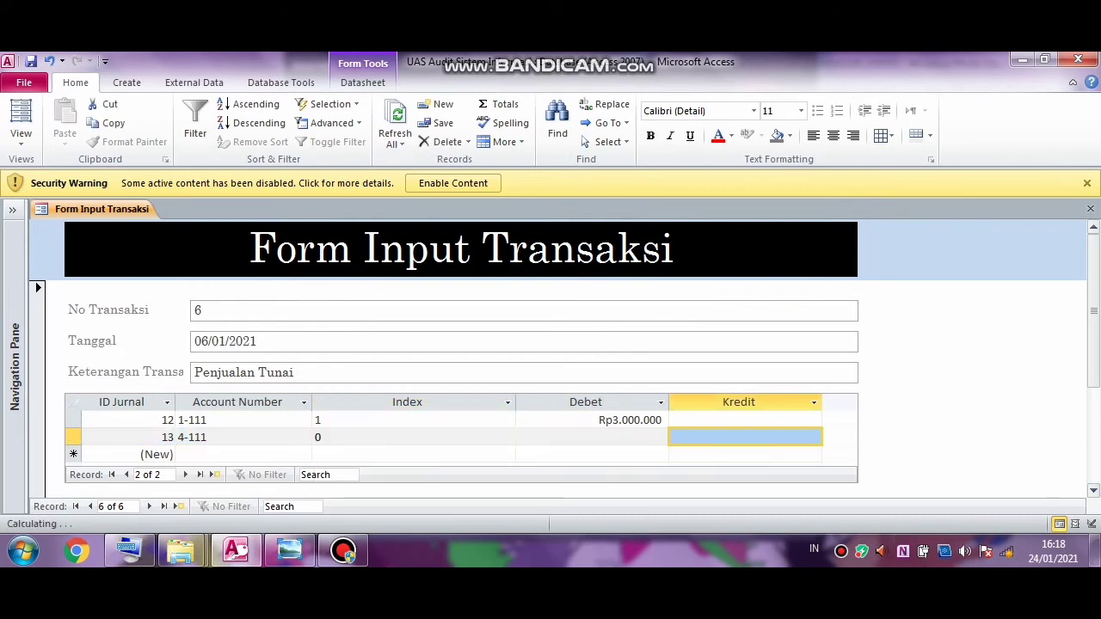
text(300)
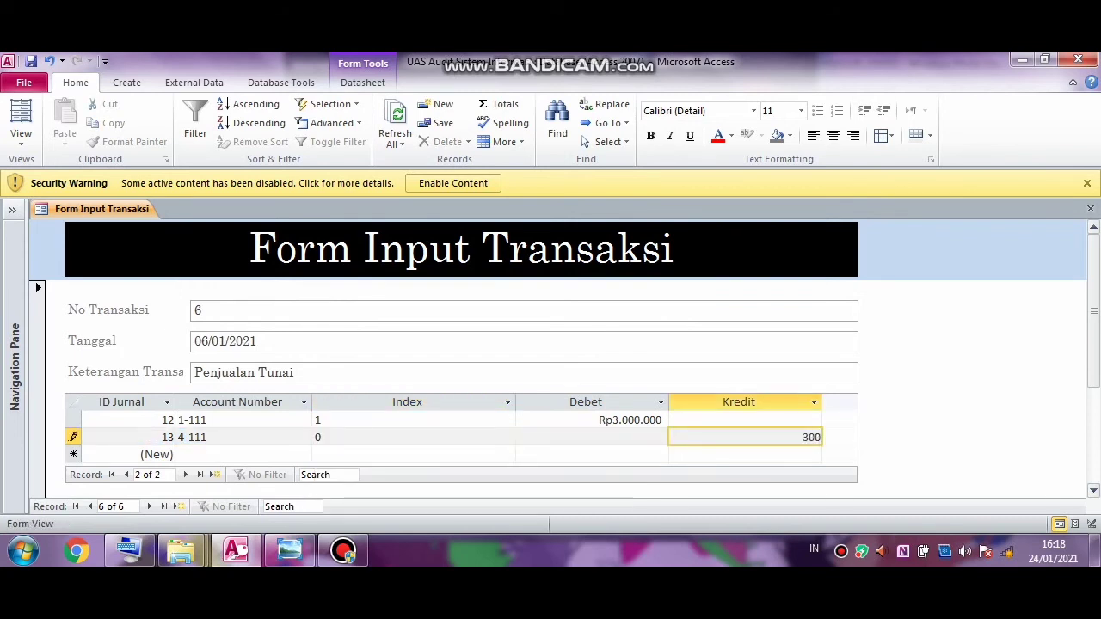
text(0000)
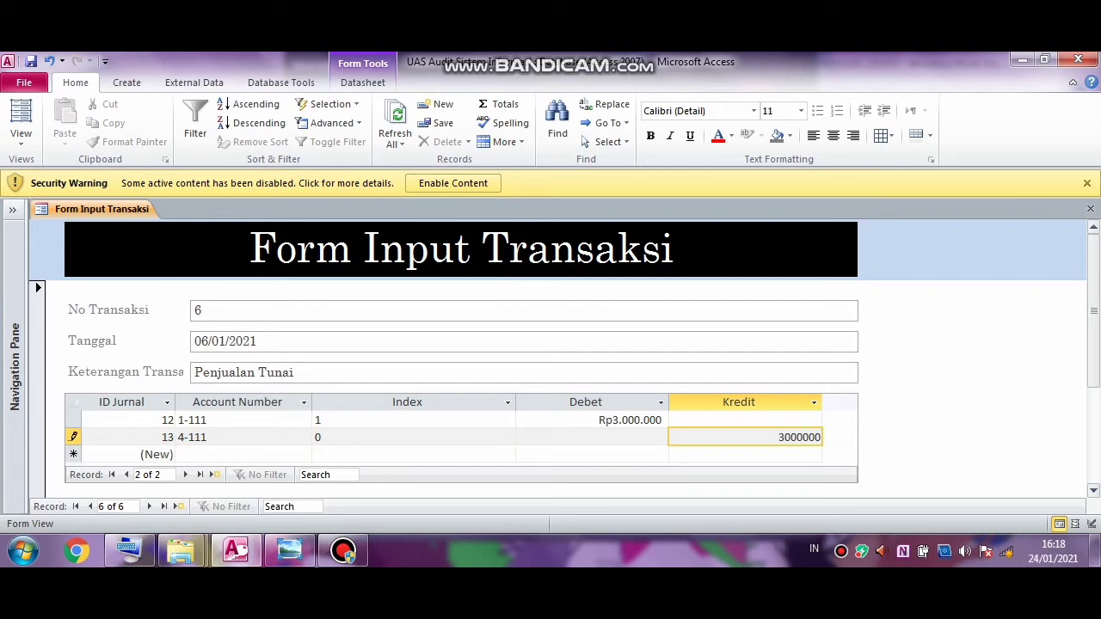
Step: Save transaction 6 through the form and dismiss the message box
scroll(551, 361, down, 3)
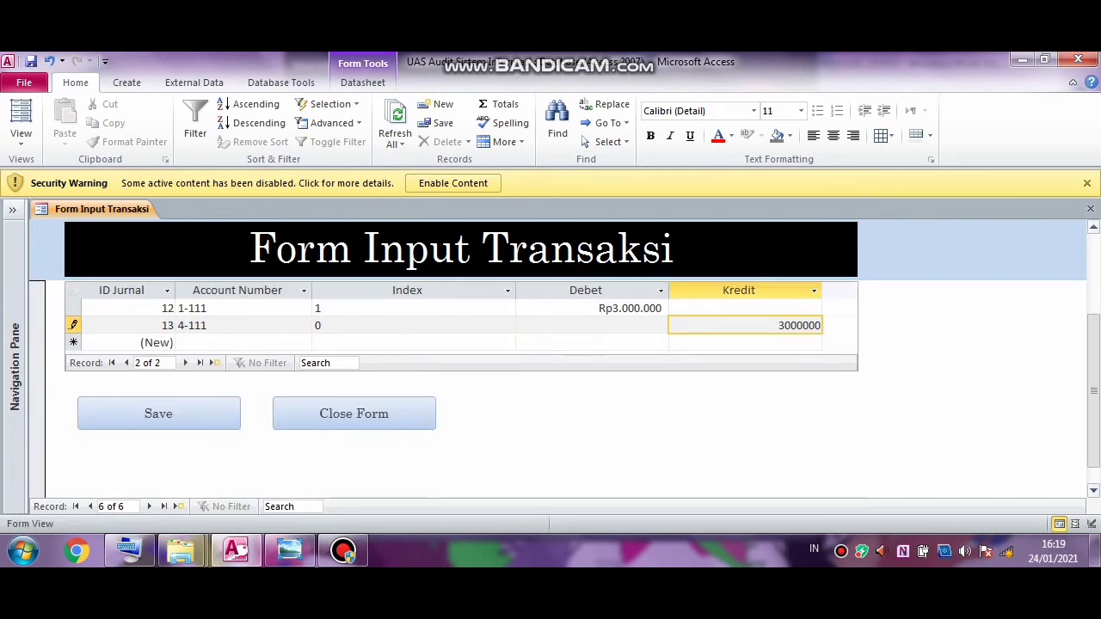
click(158, 414)
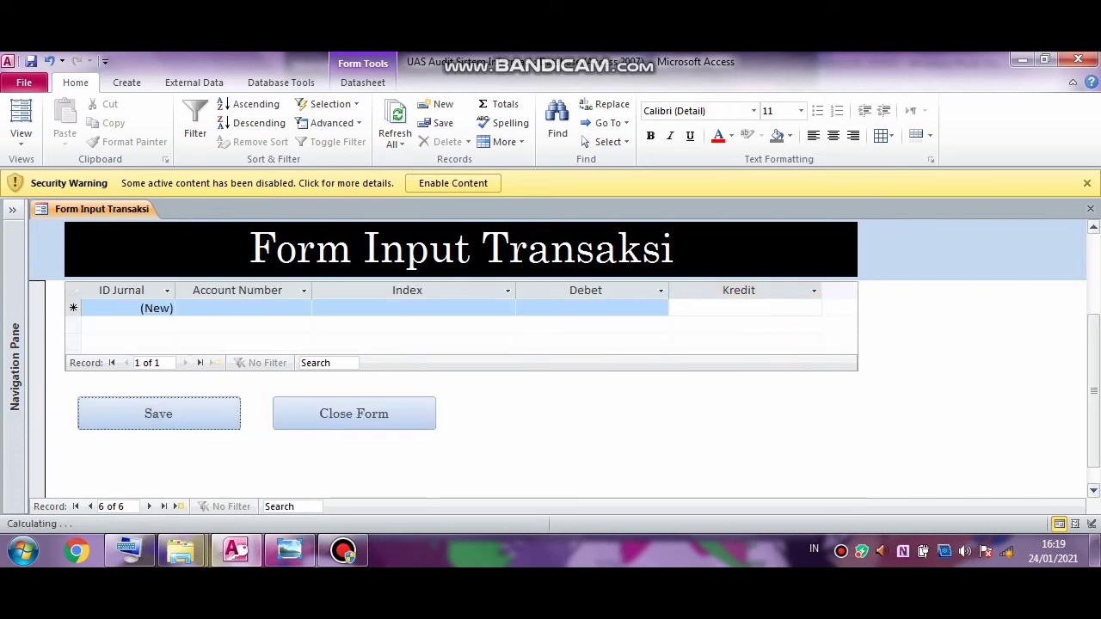
key(Return)
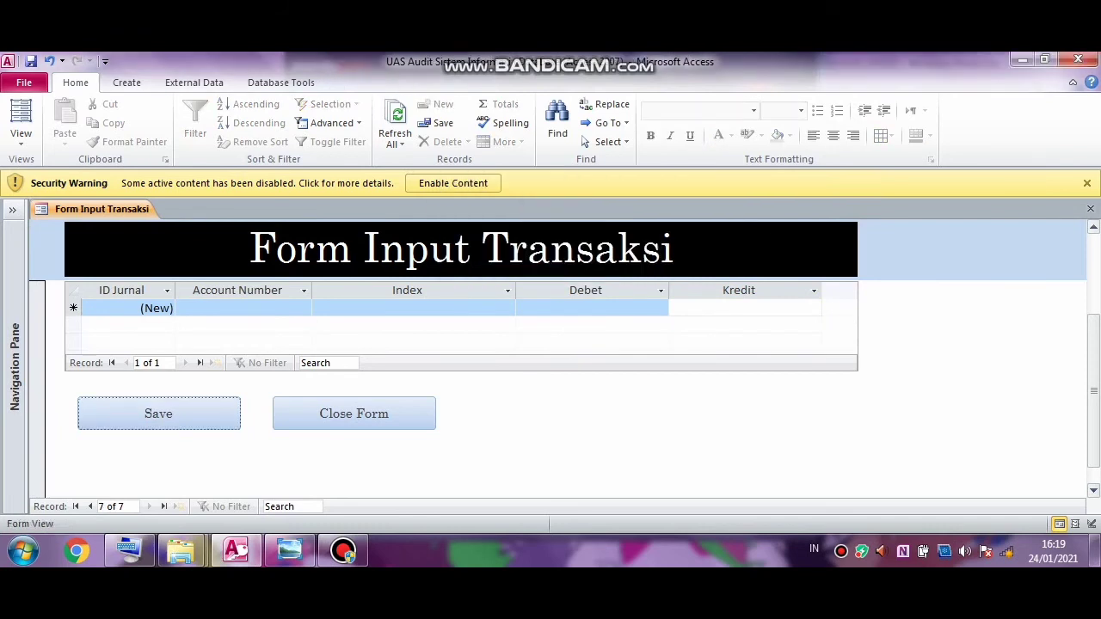
Step: Consult the exam sheet for item 7 and enter number 7 and date 7 jan 2021 in the blank transaction record
scroll(461, 387, up, 3)
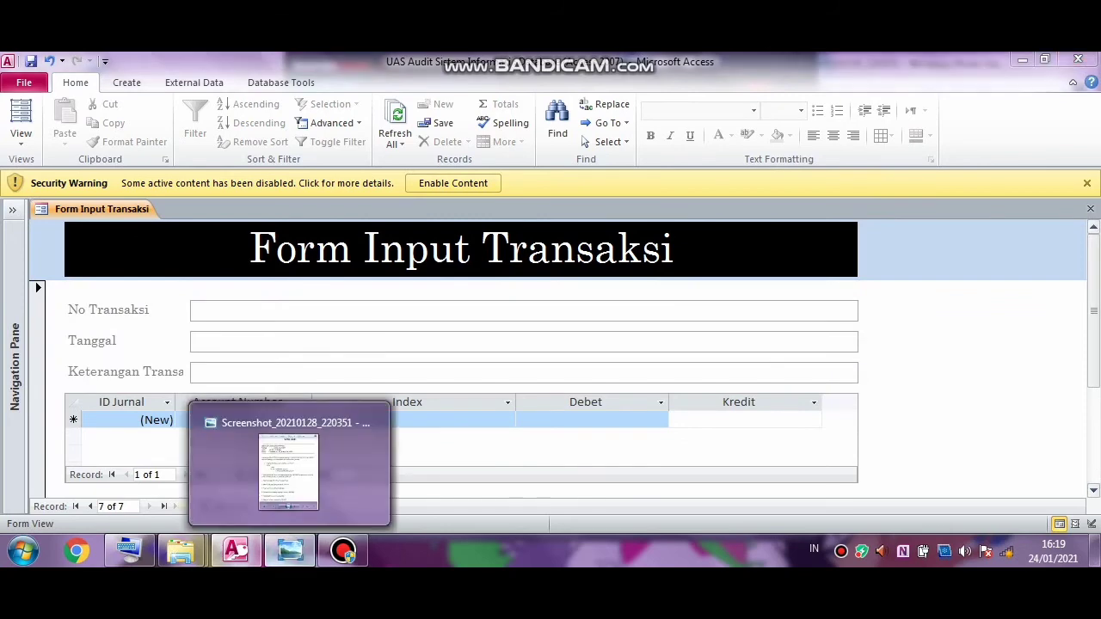
click(289, 555)
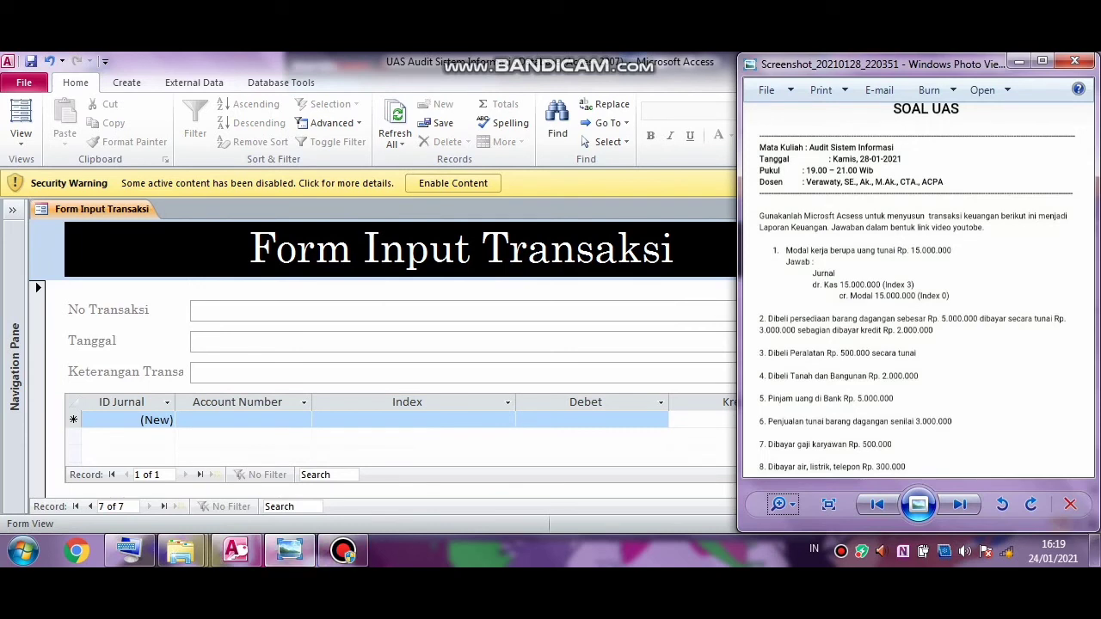
key(alt+Tab)
text(7)
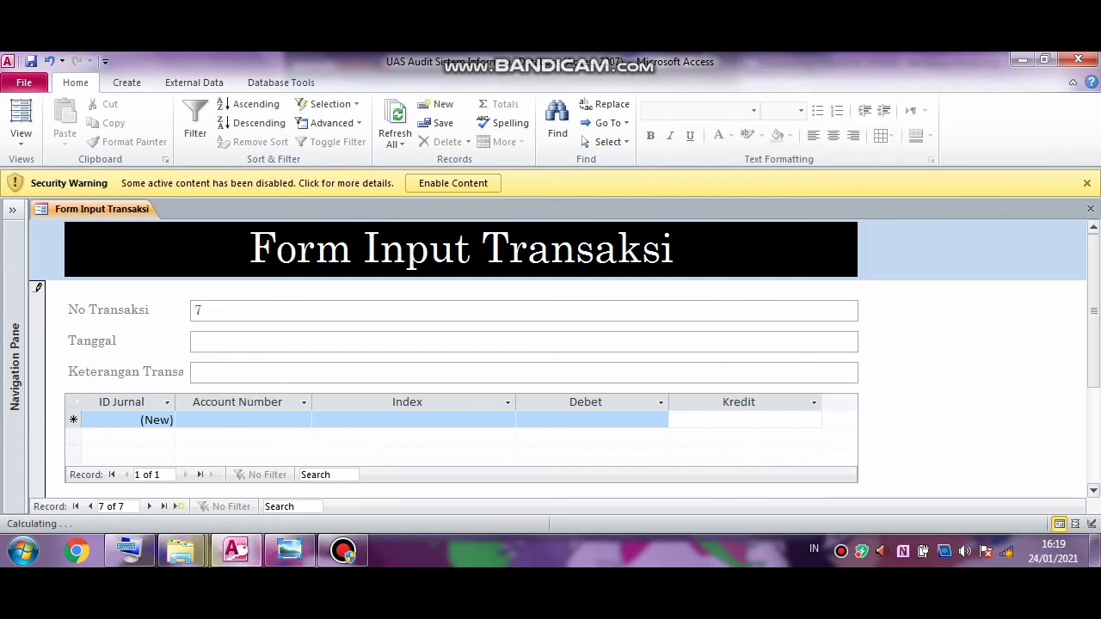
key(Tab)
text(7 jan 2021)
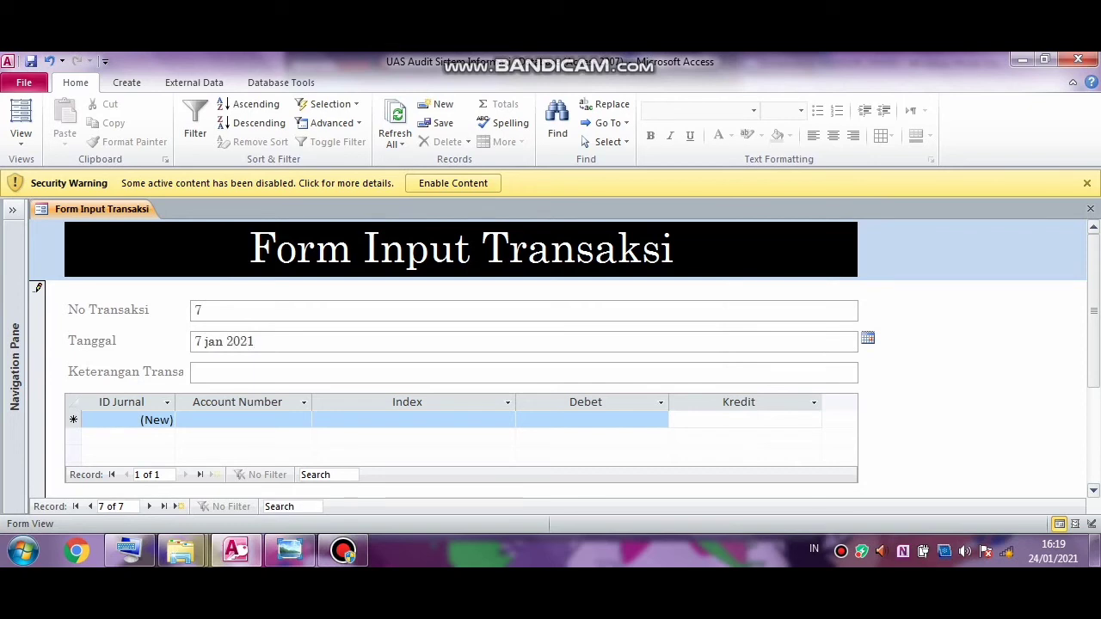
key(Tab)
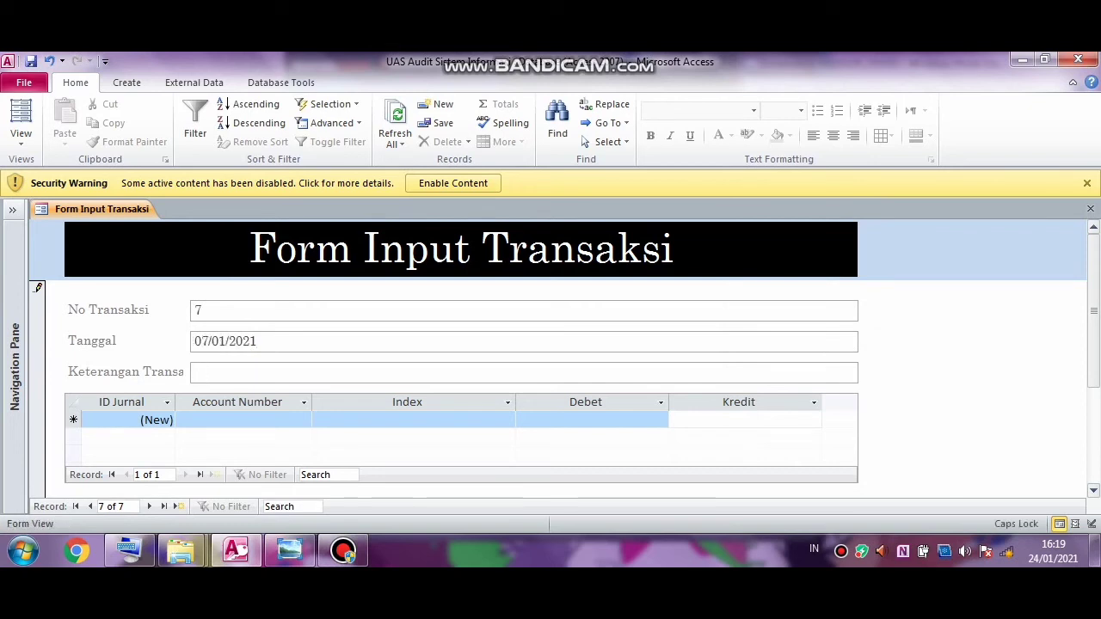
Step: Enter Pembayaran Gaji Karyawan as the description of transaction 7
text(Pembayaran)
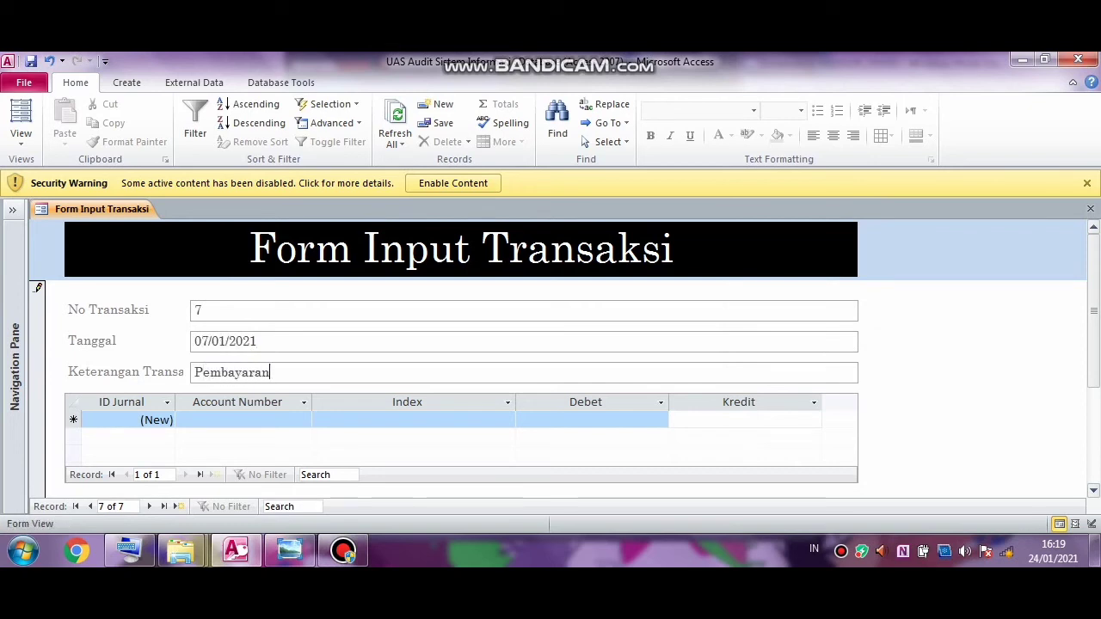
key(Caps_Lock)
text(G)
key(Caps_Lock)
text(aji)
key(Caps_Lock)
text(K)
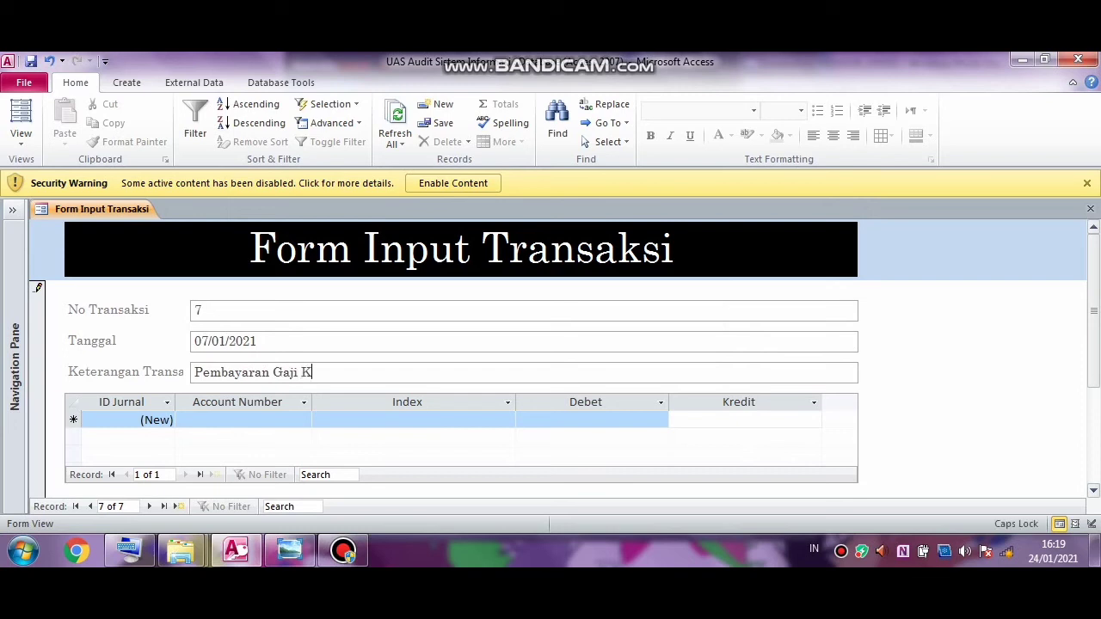
key(Caps_Lock)
text(aryawan)
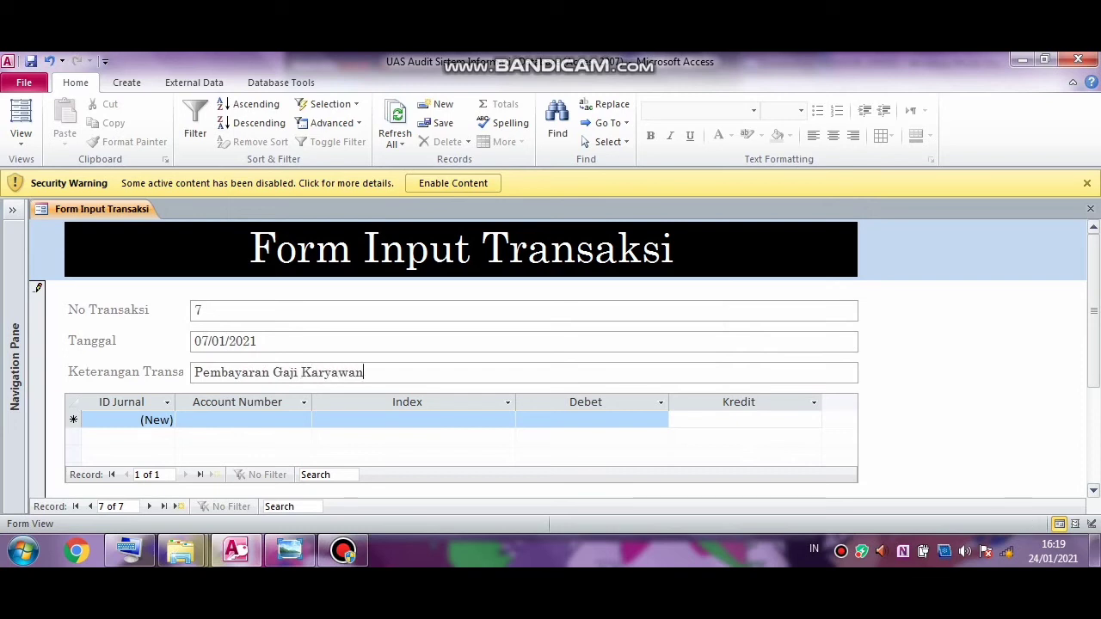
Step: Add the first journal line of transaction 7 with account 5-111 (Beban Gaji), index 0 and a debit of 500000
click(243, 420)
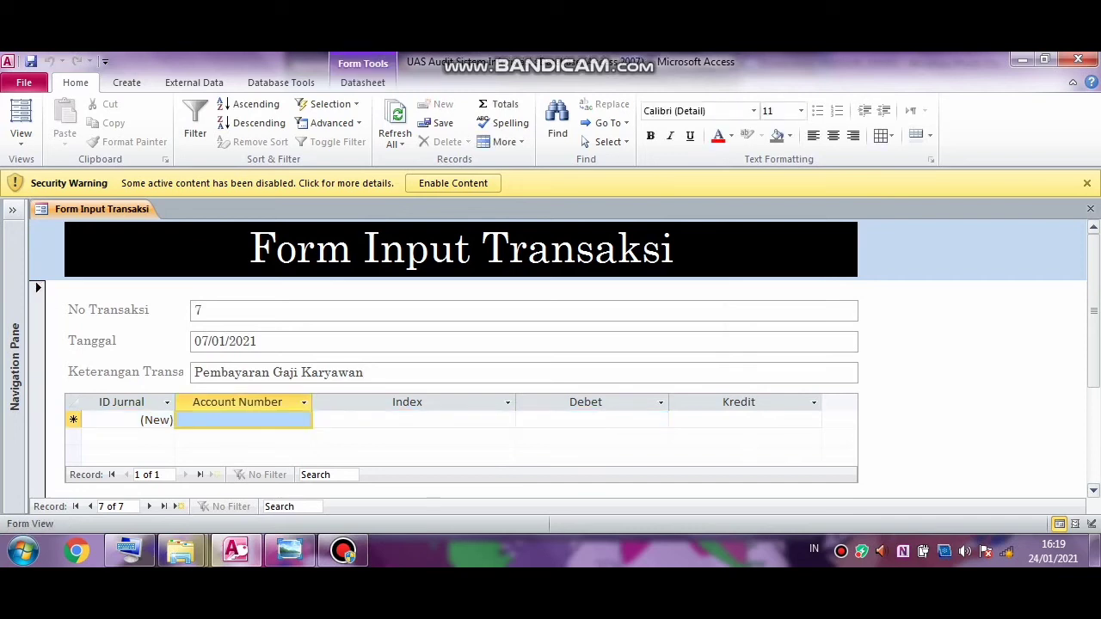
key(F4)
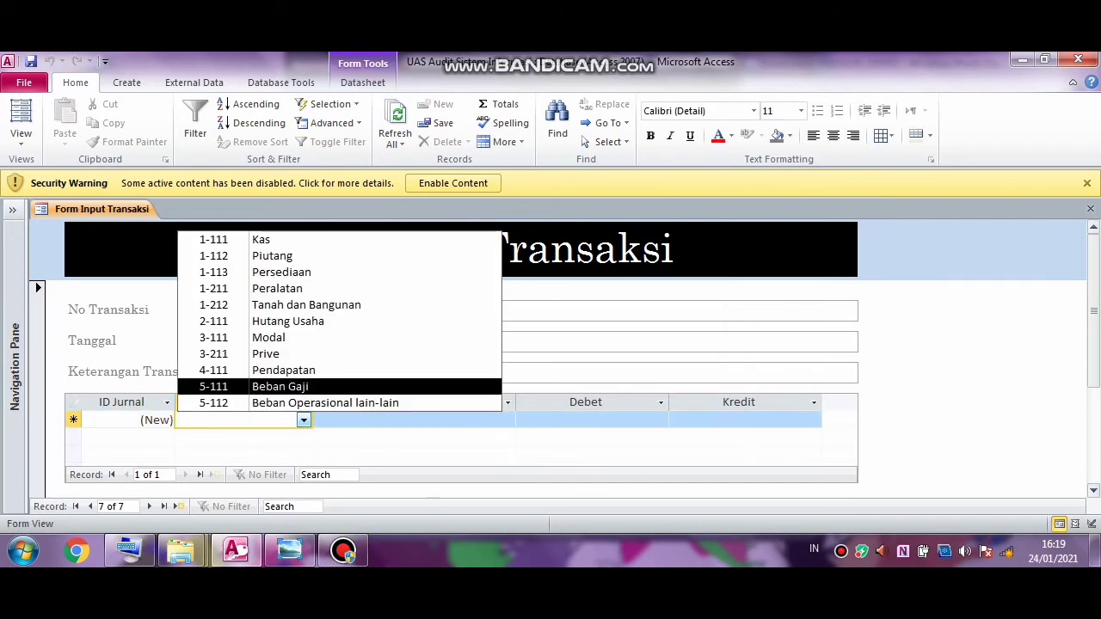
key(Return)
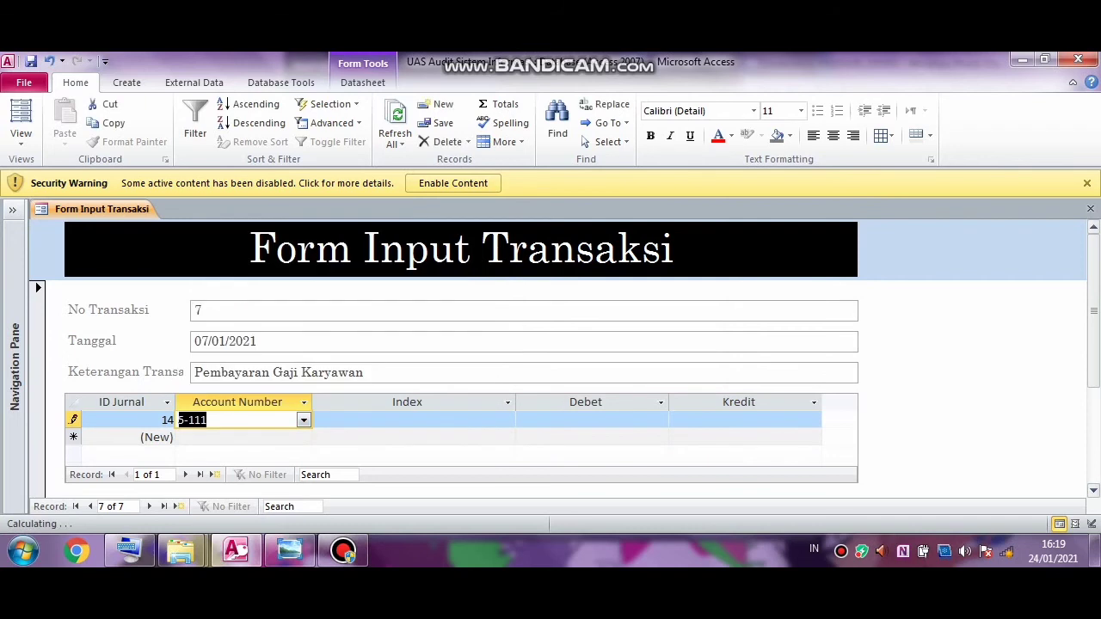
click(316, 420)
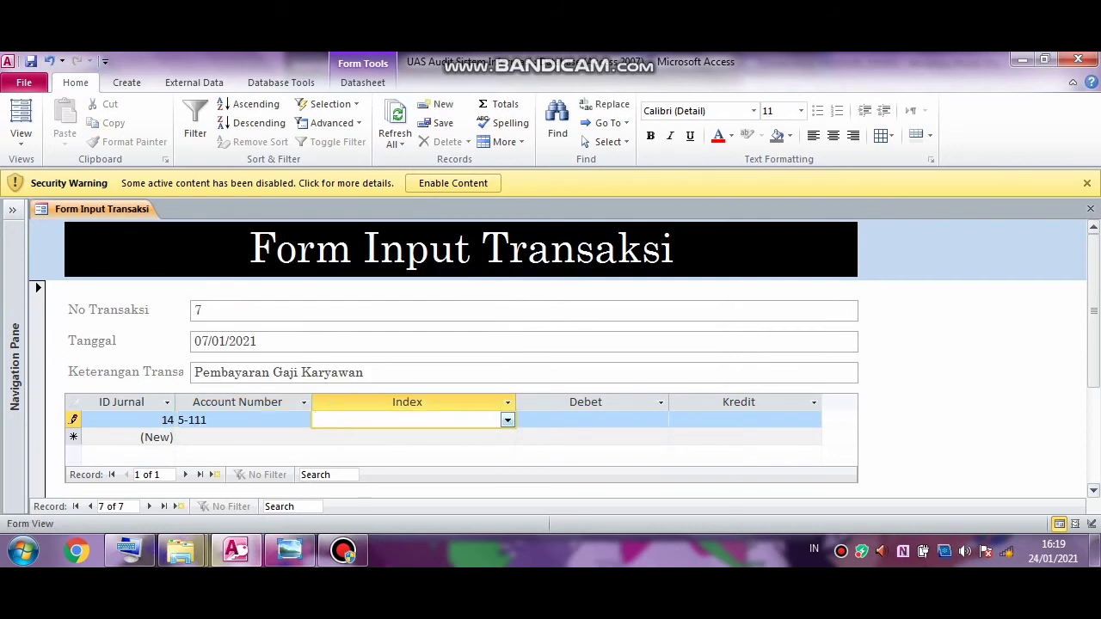
key(alt+Down)
key(Down)
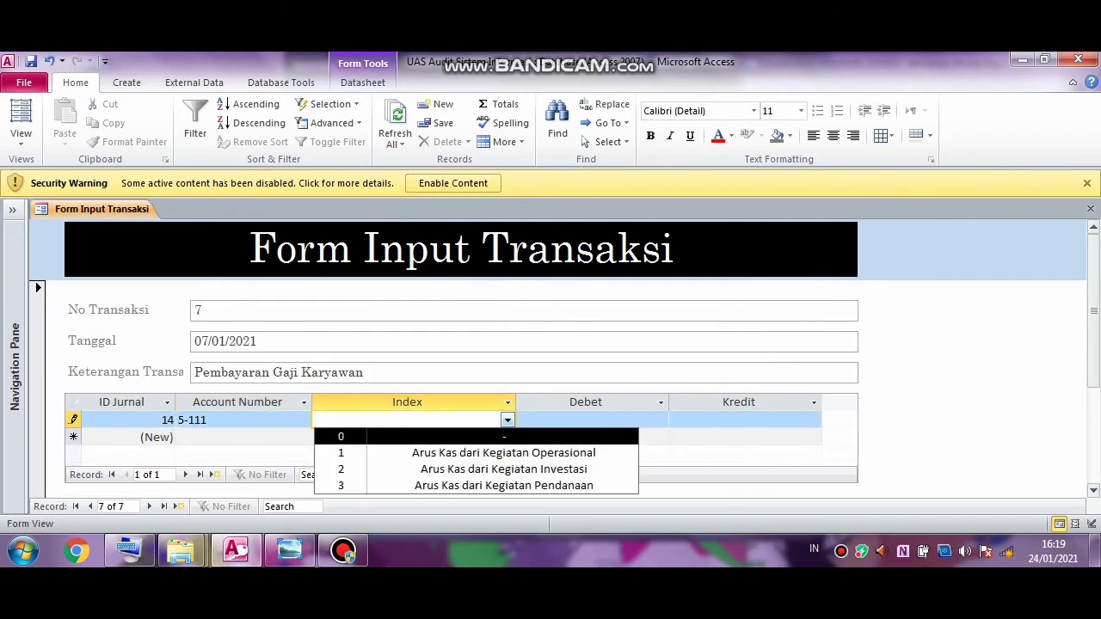
key(Return)
click(585, 401)
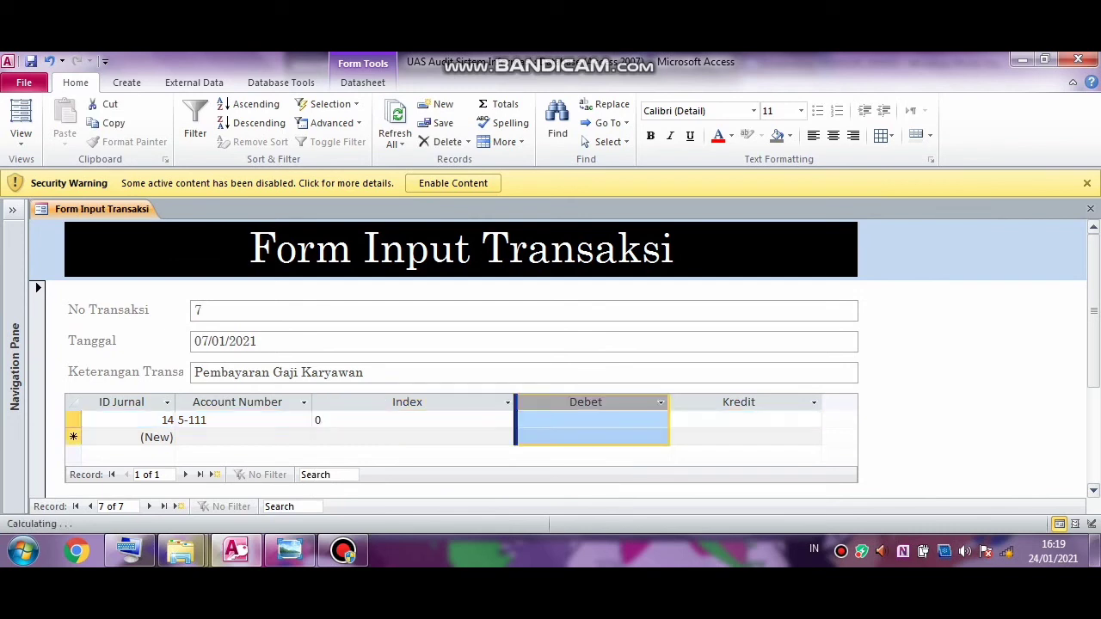
click(590, 419)
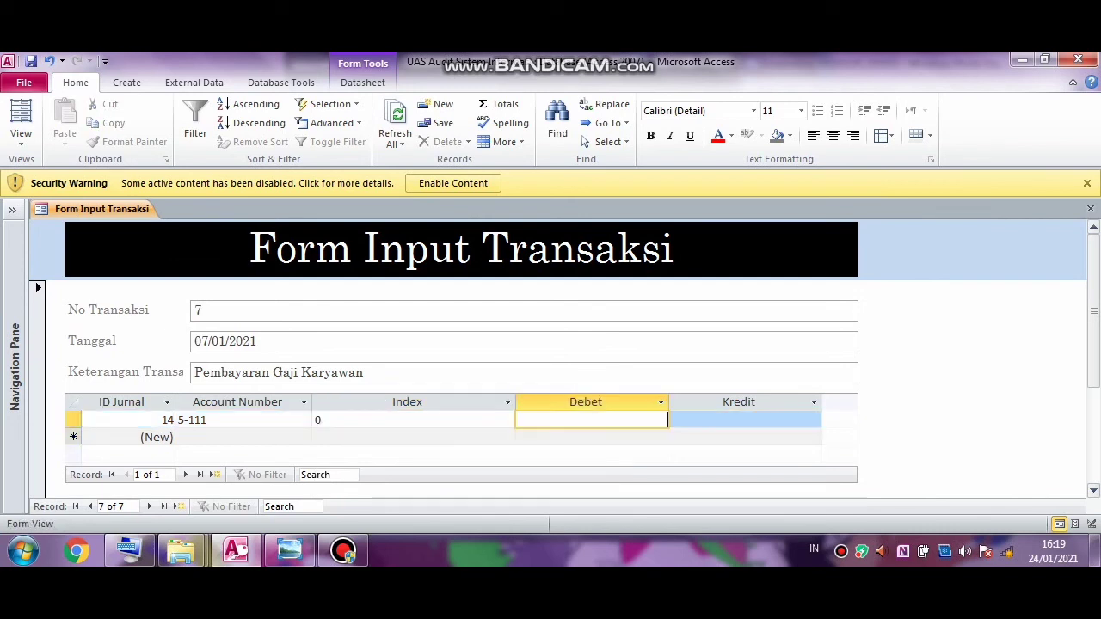
text(500000)
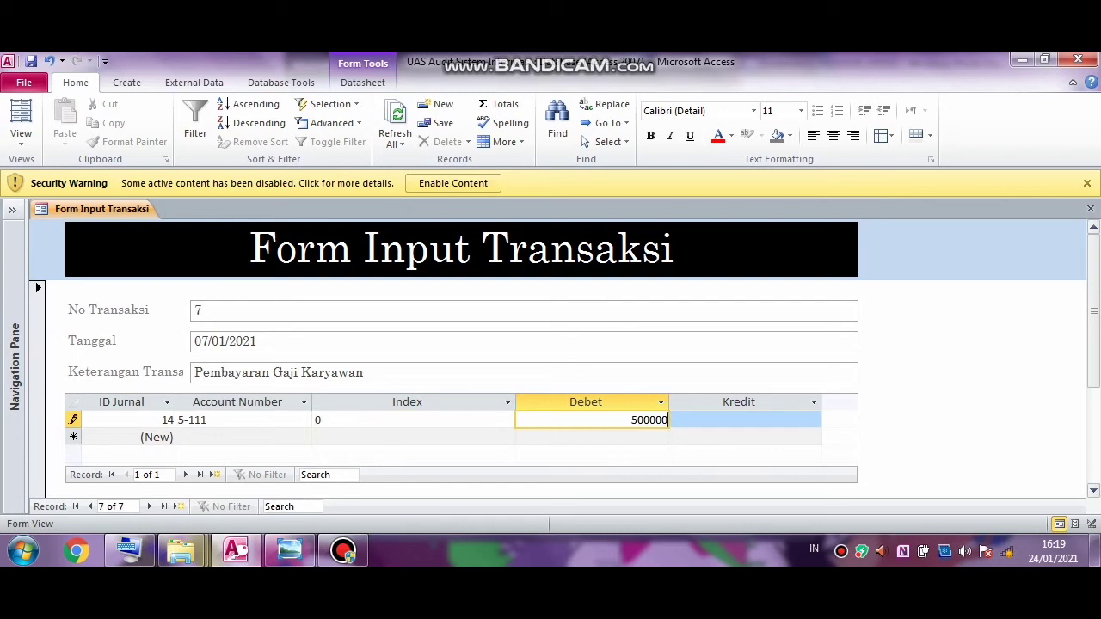
Step: Add the second journal line of transaction 7 with account 1-111 (Kas), index 1 (Arus Kas dari Kegiatan Operasional) and a credit of 500.000
click(303, 436)
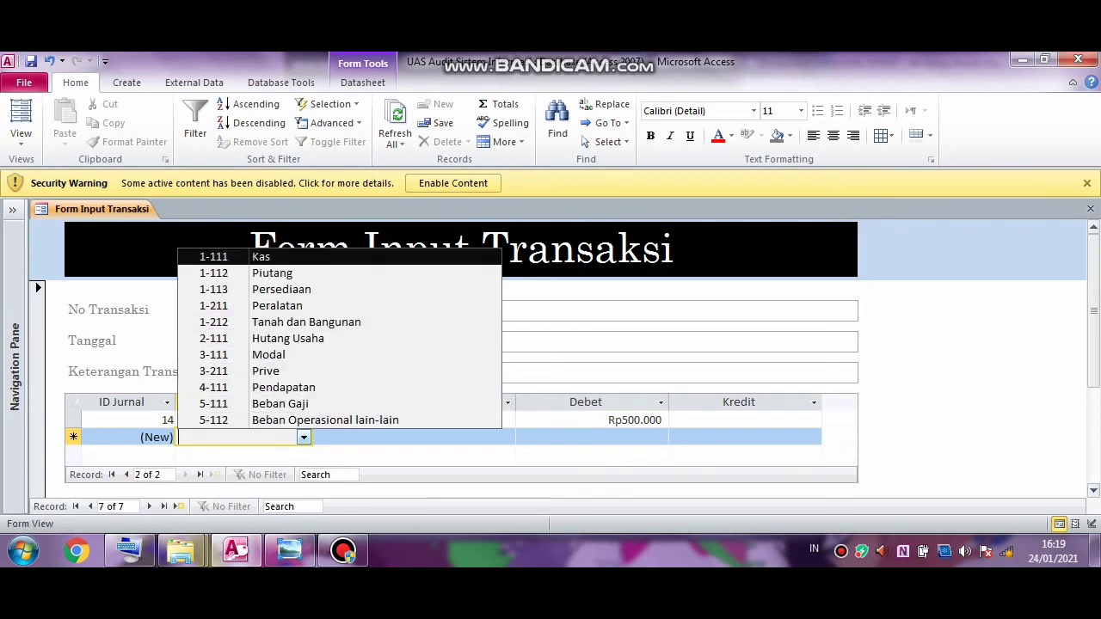
click(223, 256)
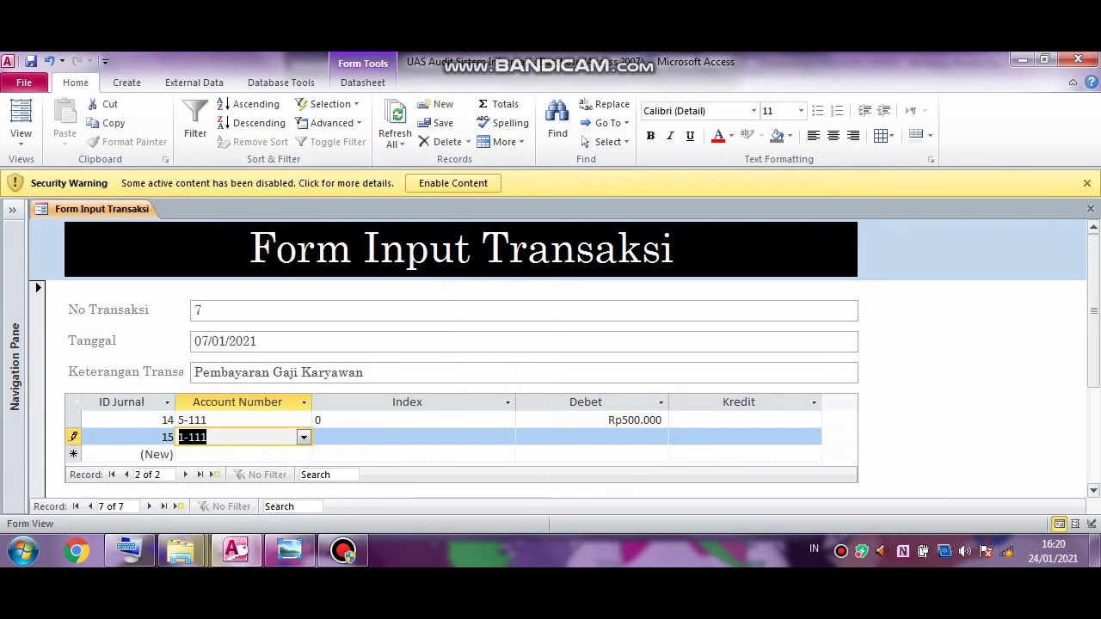
key(Tab)
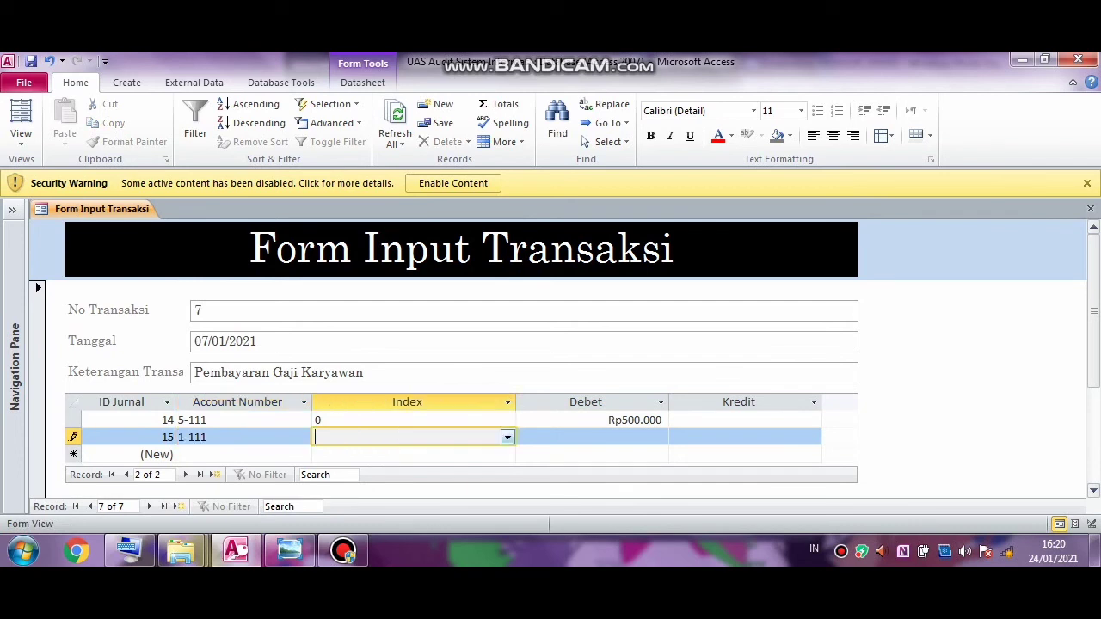
key(alt+Down)
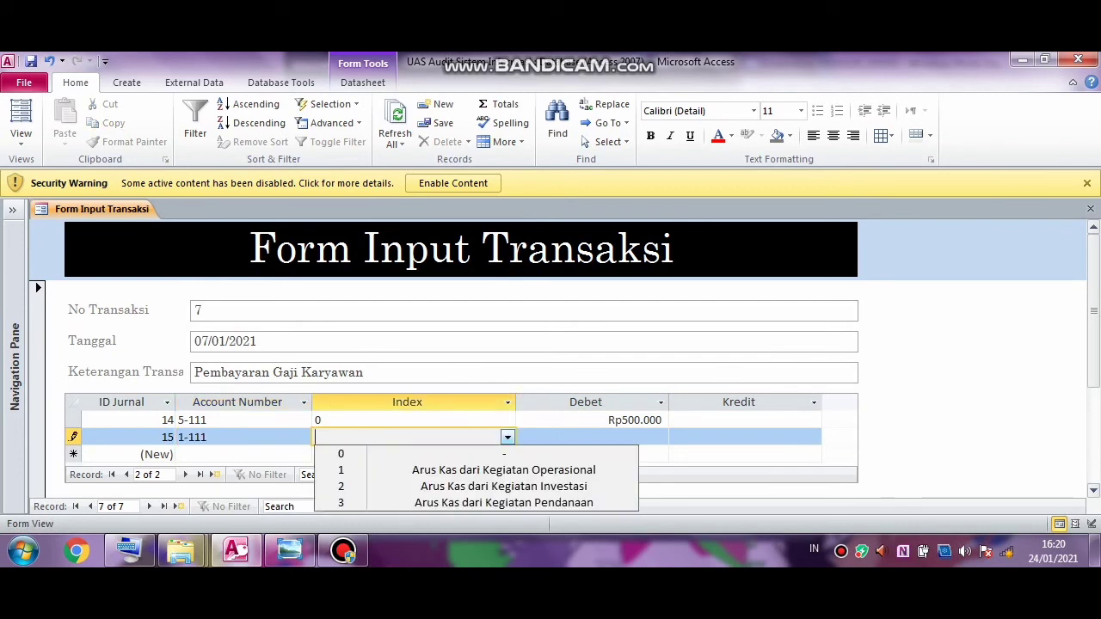
key(Down)
key(Down)
key(Return)
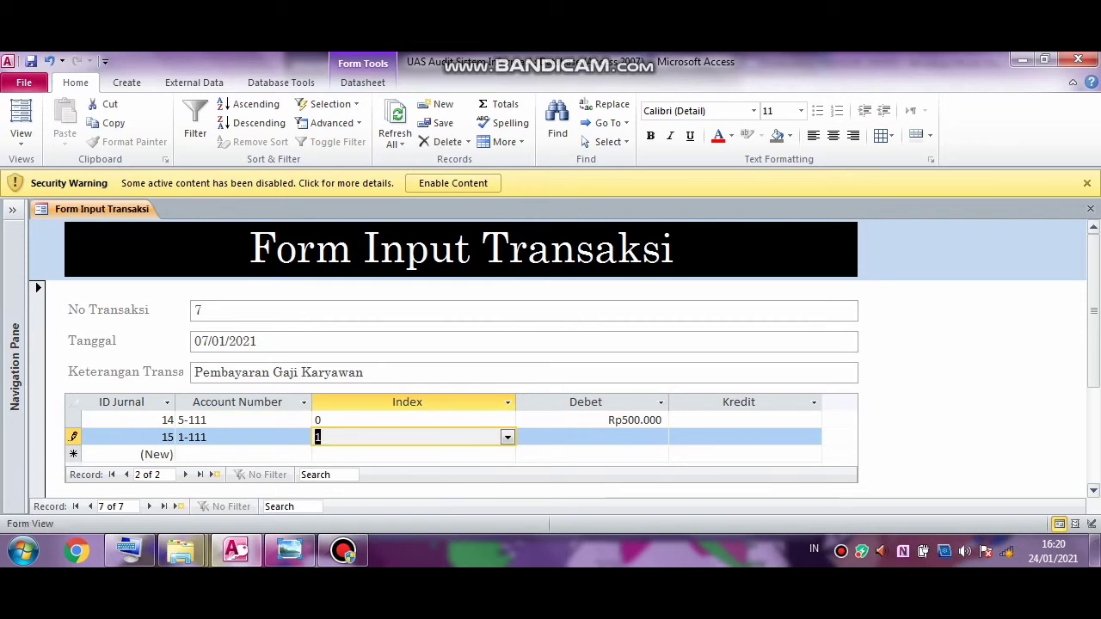
key(Tab)
key(Tab)
text(50)
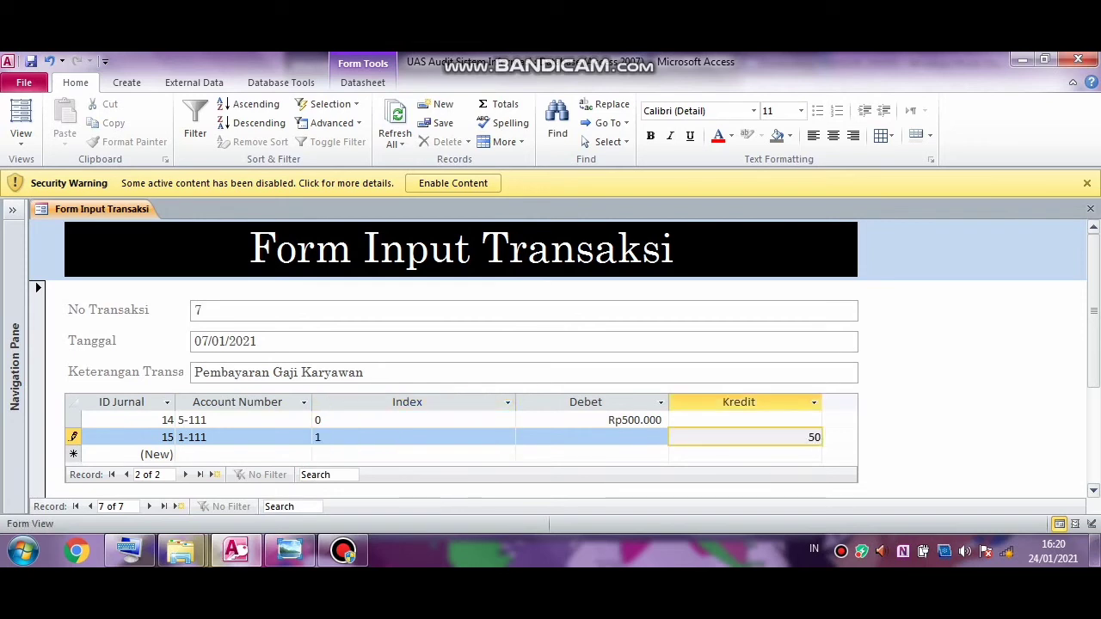
text(0.000)
key(Down)
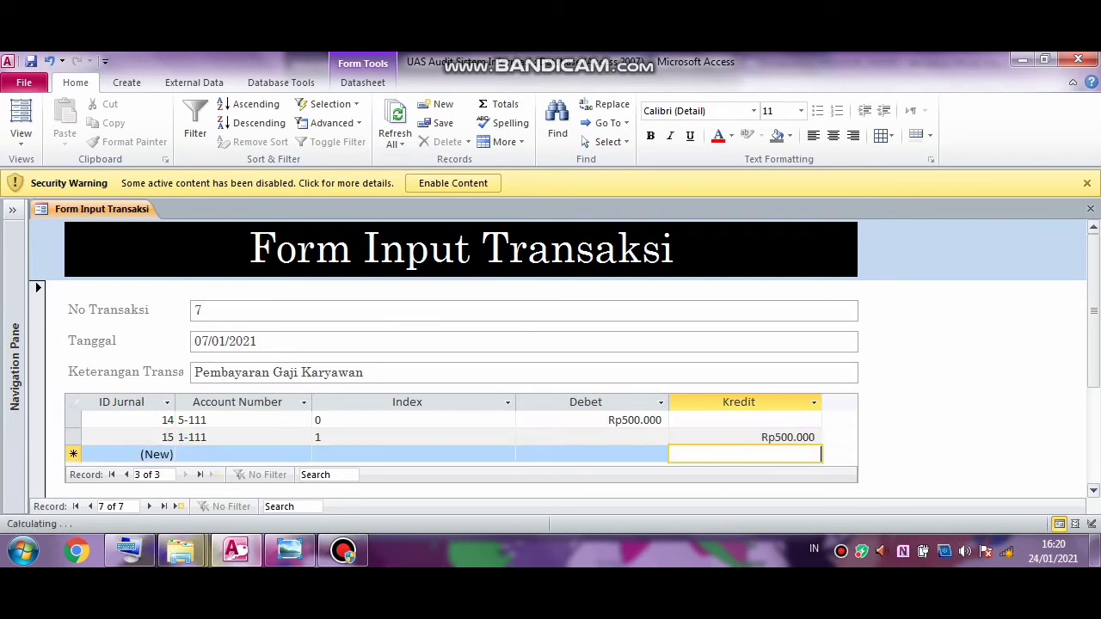
Step: Save transaction 7 through the form and dismiss the message box
click(591, 454)
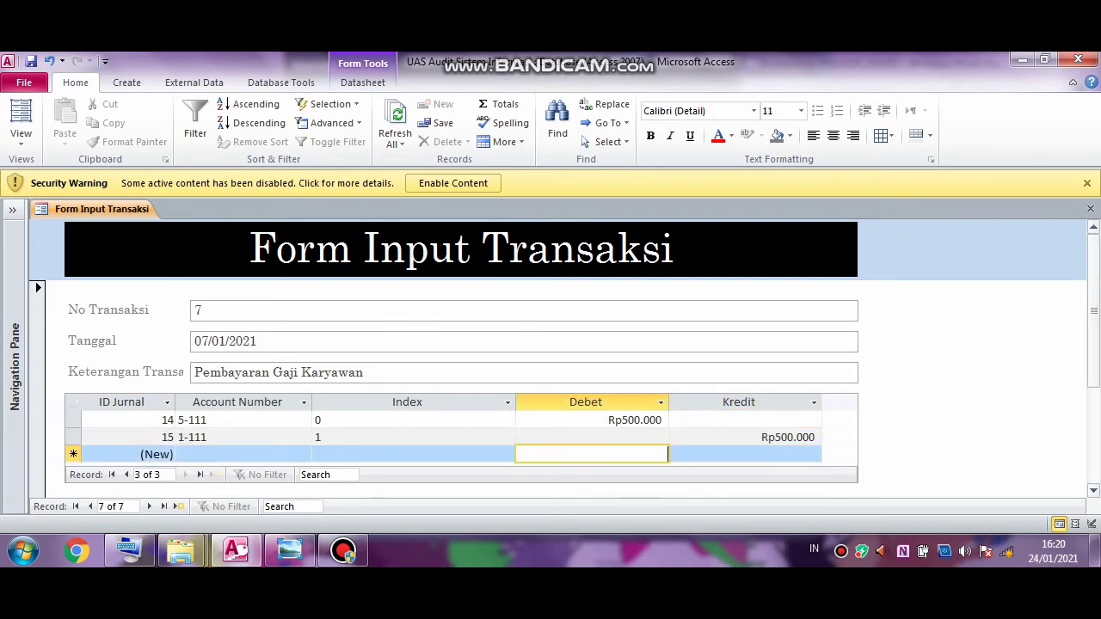
scroll(461, 361, down, 1)
scroll(461, 361, down, 2)
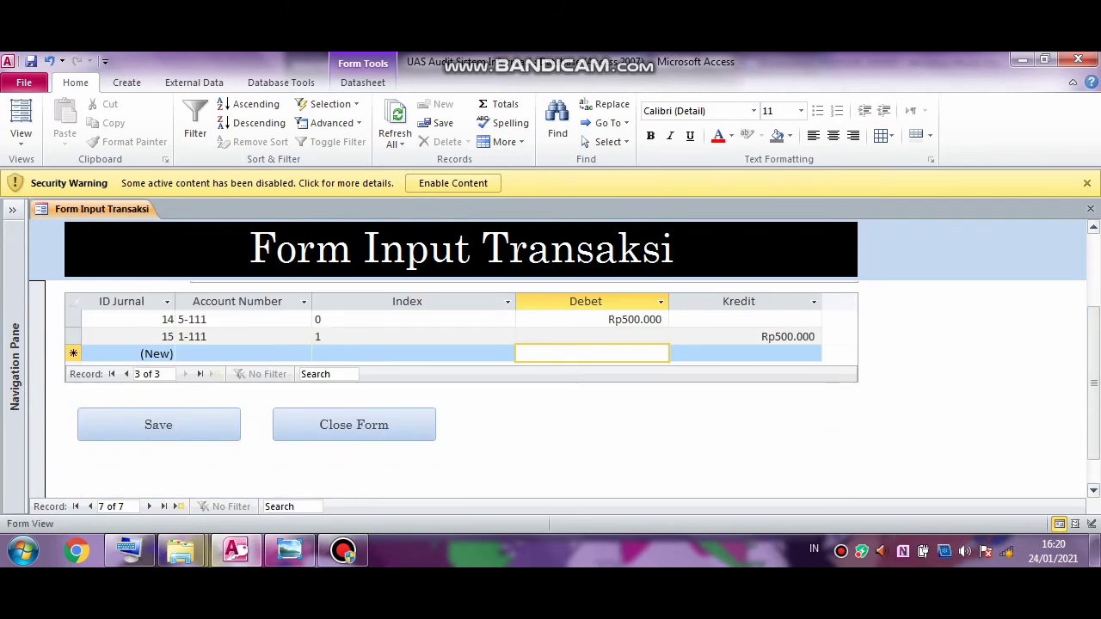
click(158, 425)
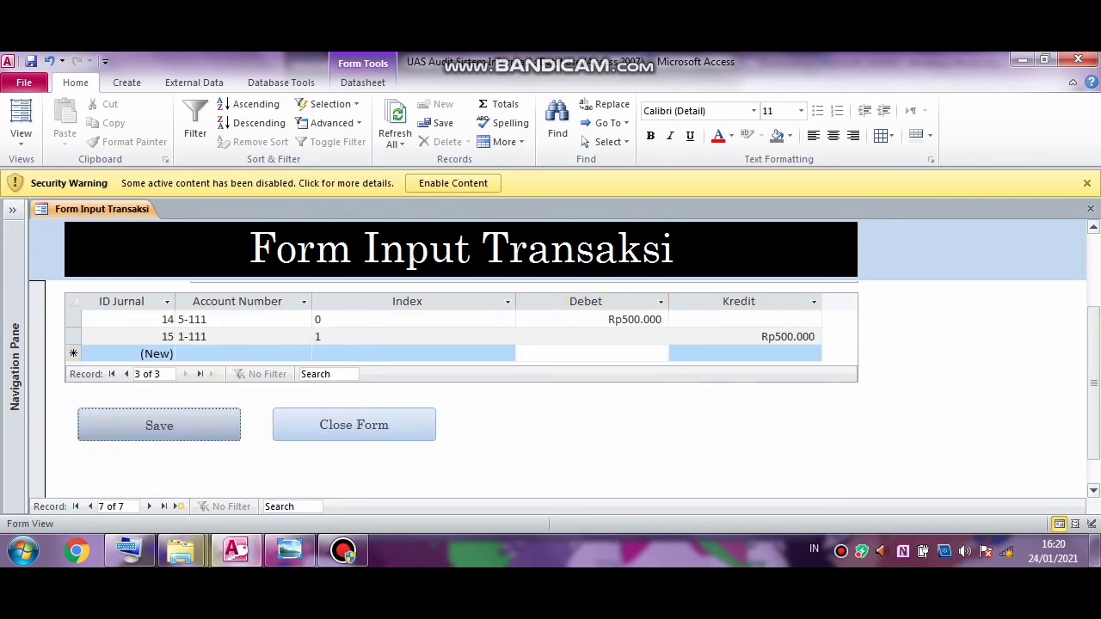
key(Return)
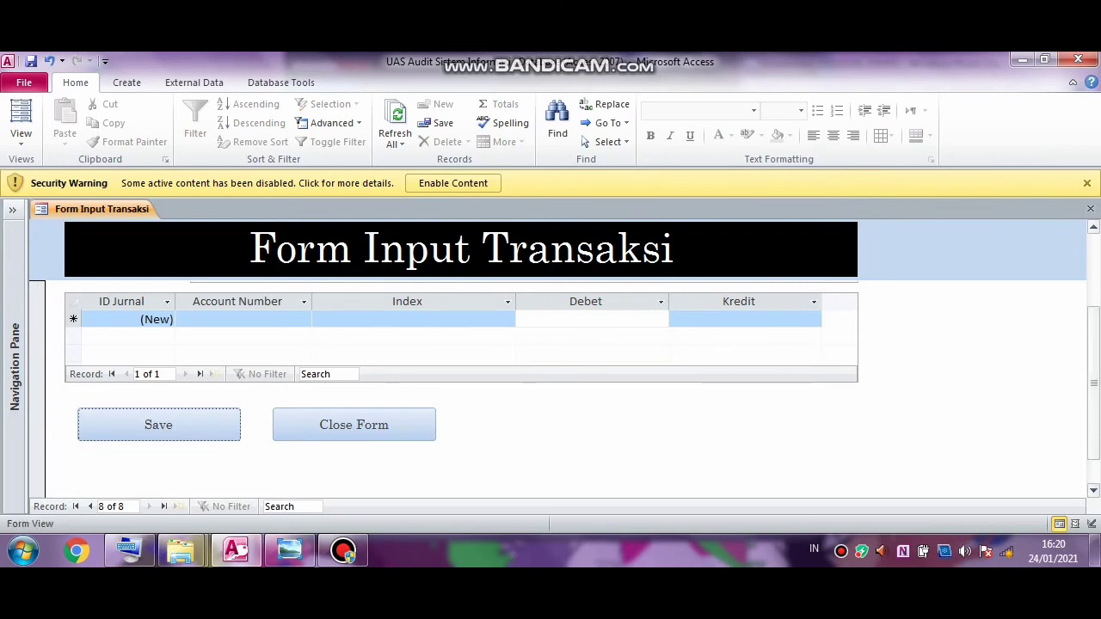
Step: Consult the exam sheet for item 8 and enter 8 as the number of the new transaction, using the on-screen keyboard
scroll(461, 379, up, 2)
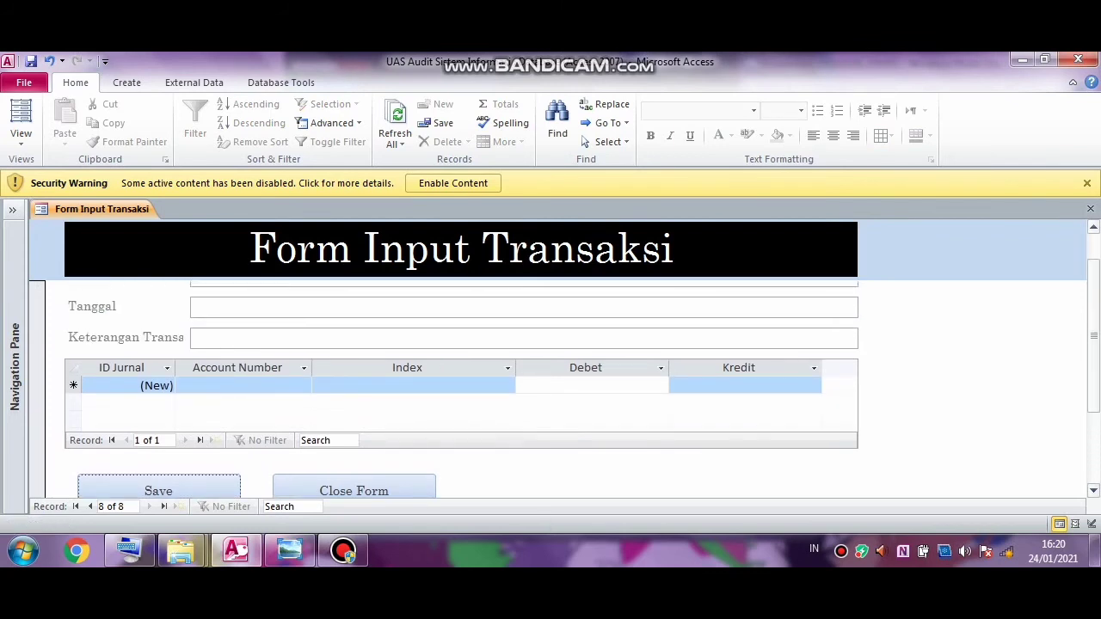
scroll(461, 378, up, 1)
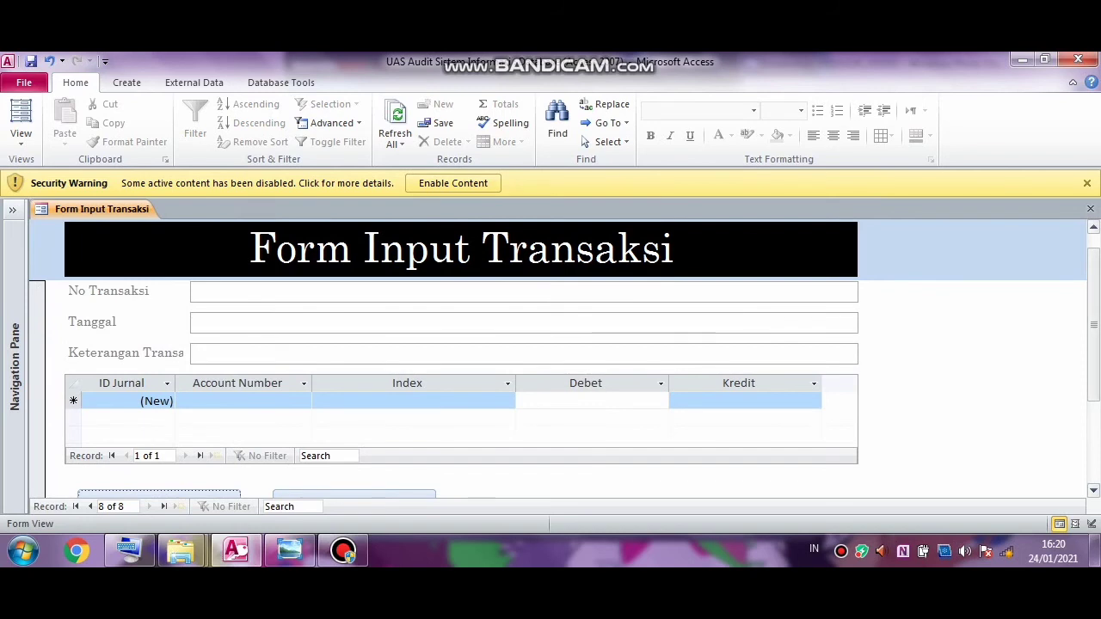
click(290, 550)
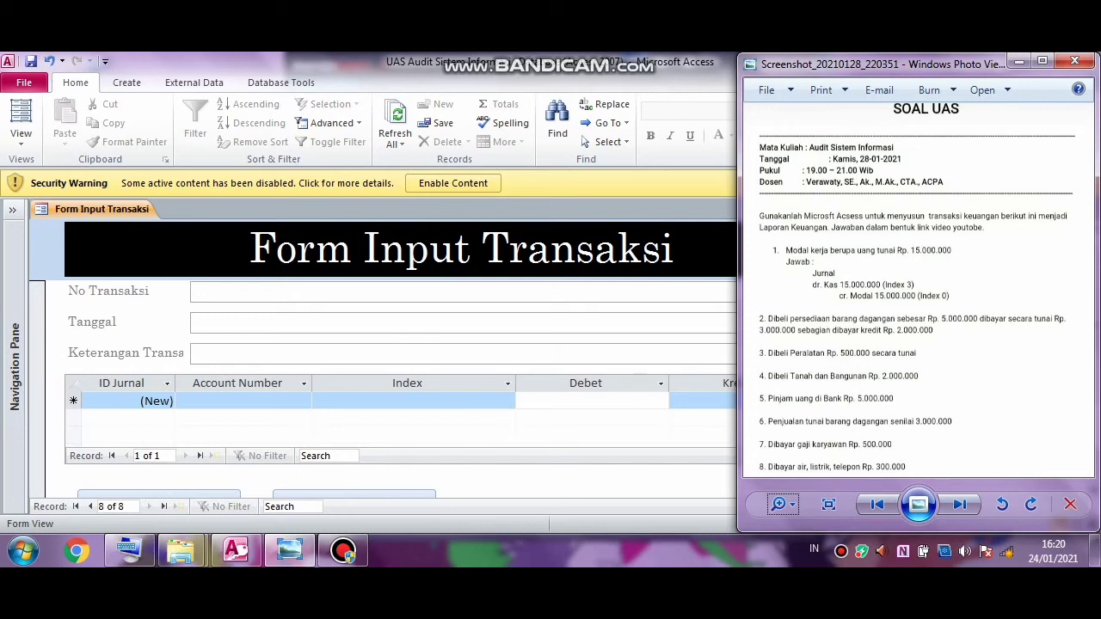
click(344, 291)
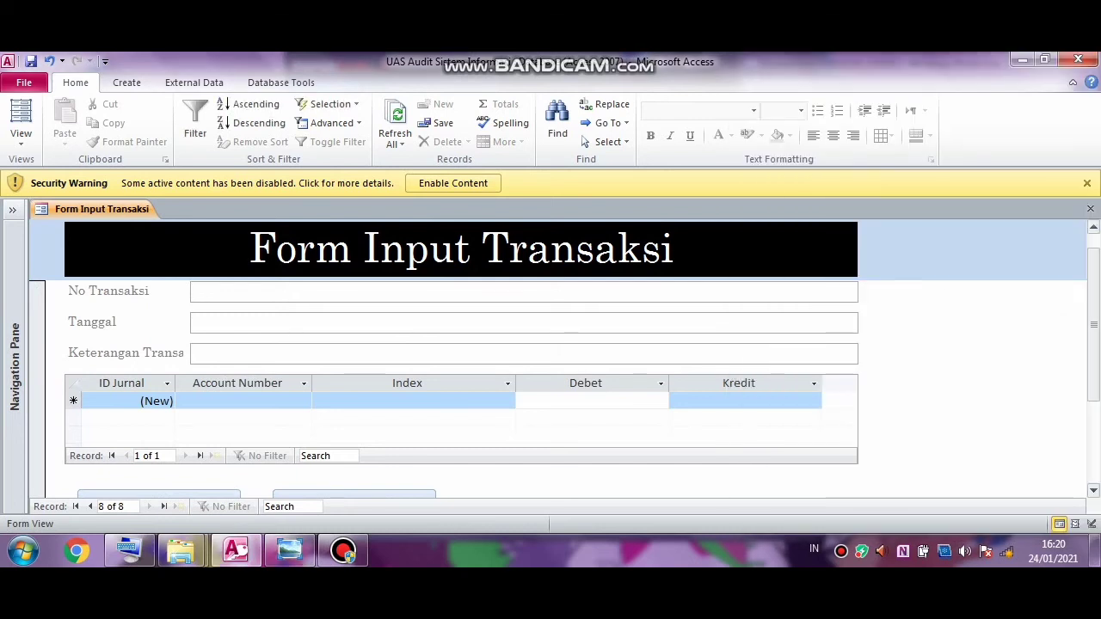
click(129, 550)
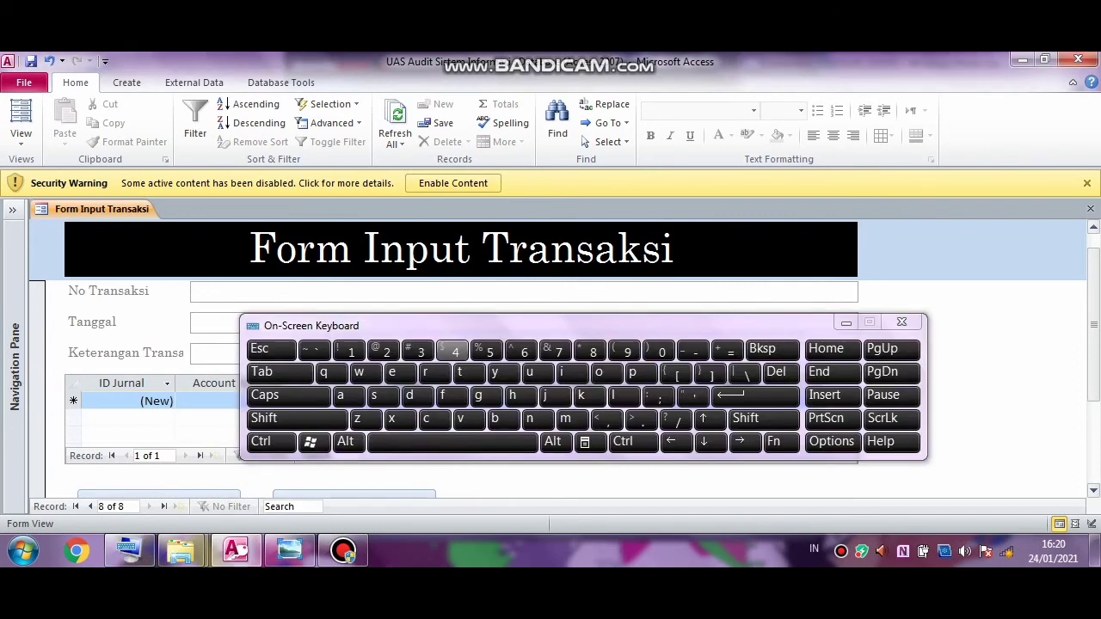
click(593, 351)
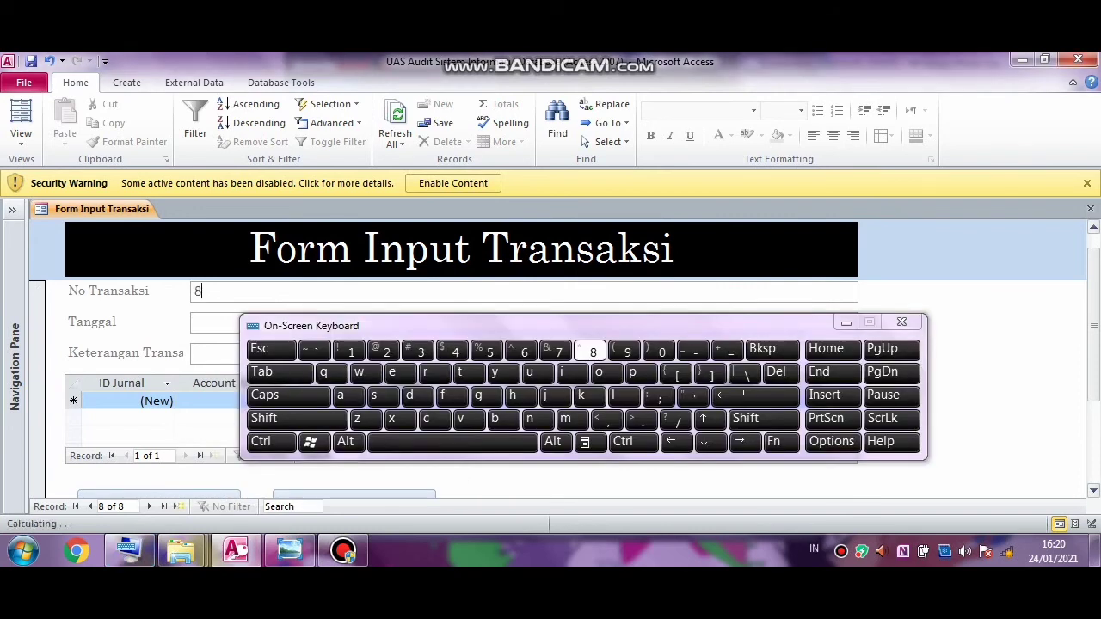
Step: Set the date of transaction 8 to 8 Jan 2021
click(213, 324)
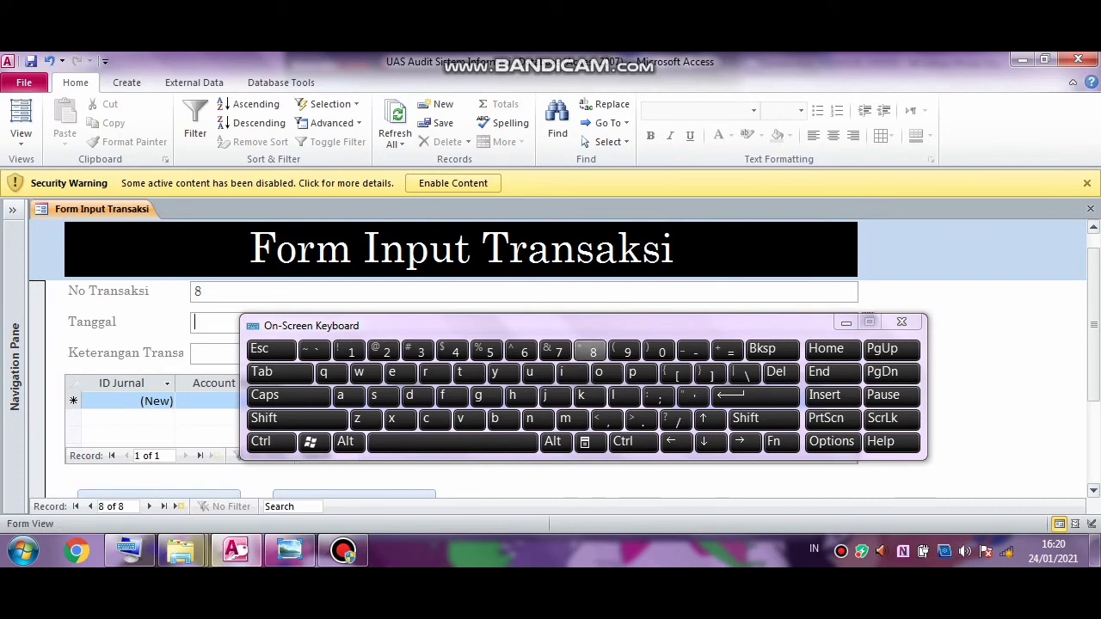
text(8 j)
key(Caps_Lock)
text(N)
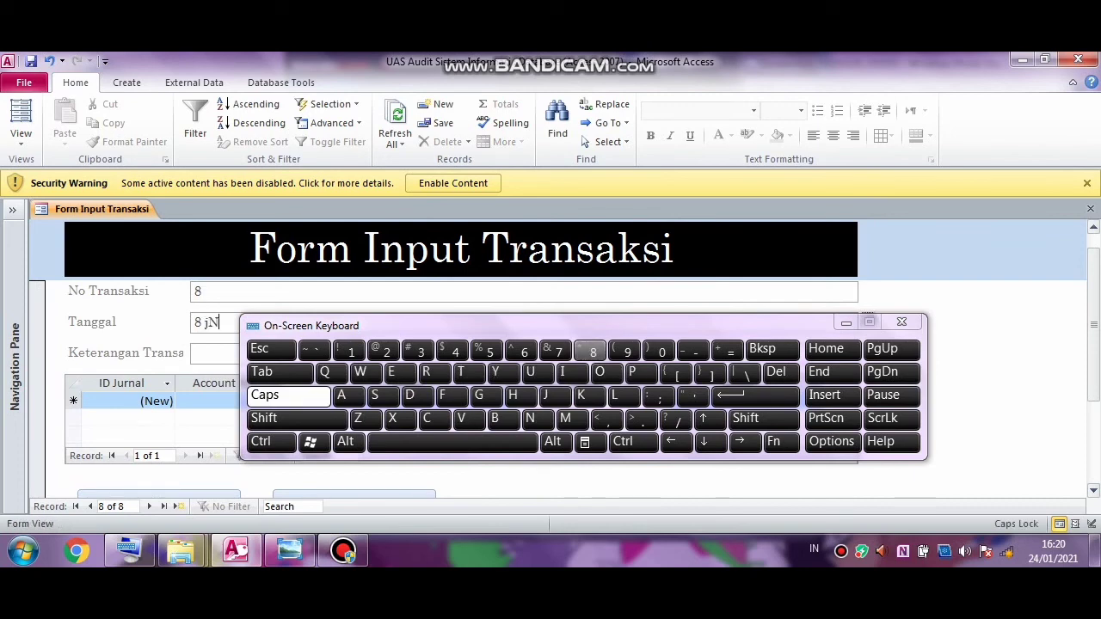
key(BackSpace)
text(AN 2021)
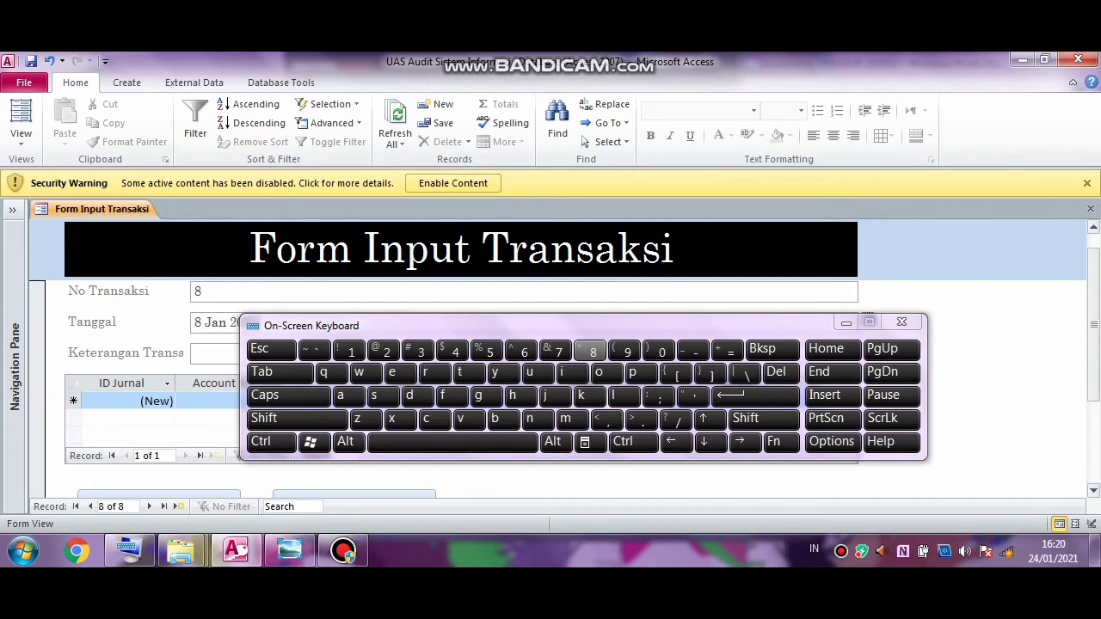
key(Tab)
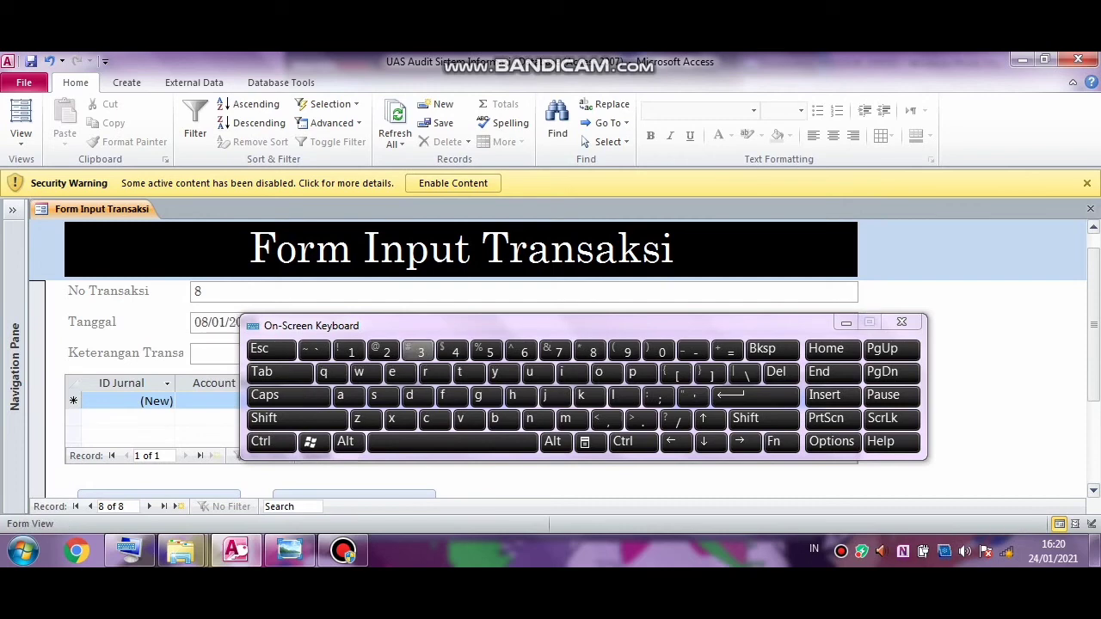
Step: Minimize the on-screen keyboard and describe transaction 8 as "Pembayaran Listrik, Telp. Dan Air"
key(Caps_Lock)
text(P)
key(Caps_Lock)
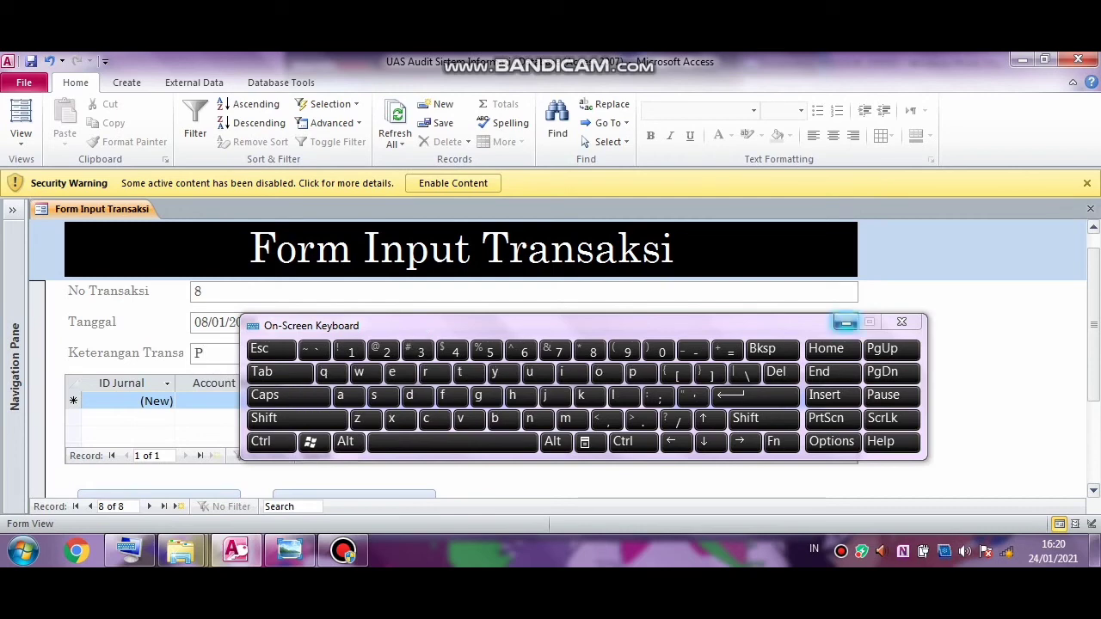
click(845, 321)
text(em)
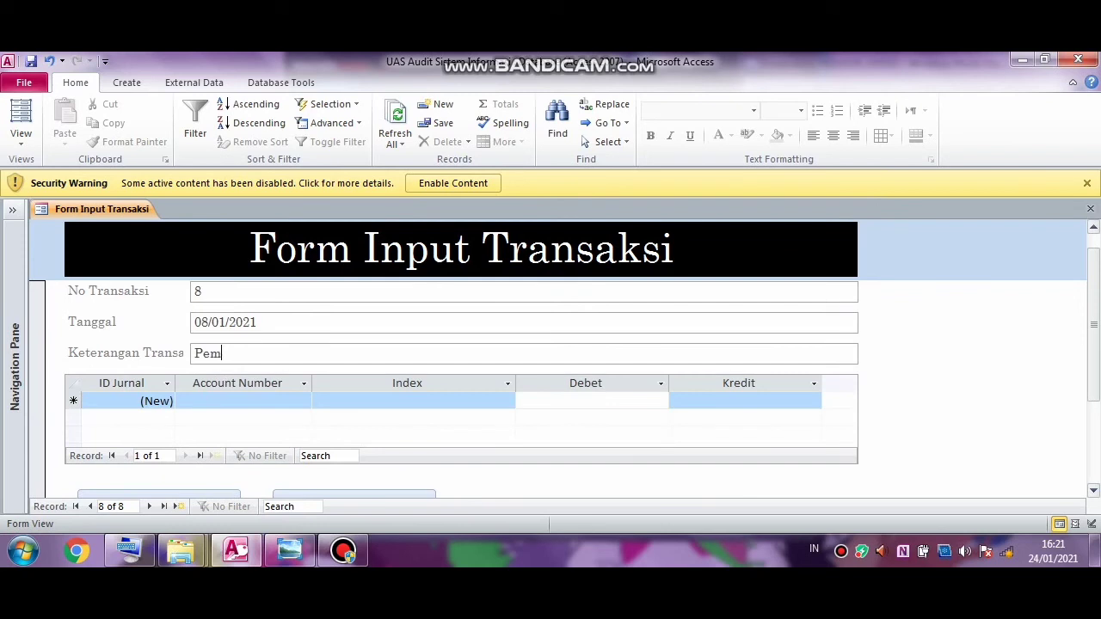
text(bayaran Listrik,)
key(Caps_Lock)
text(T)
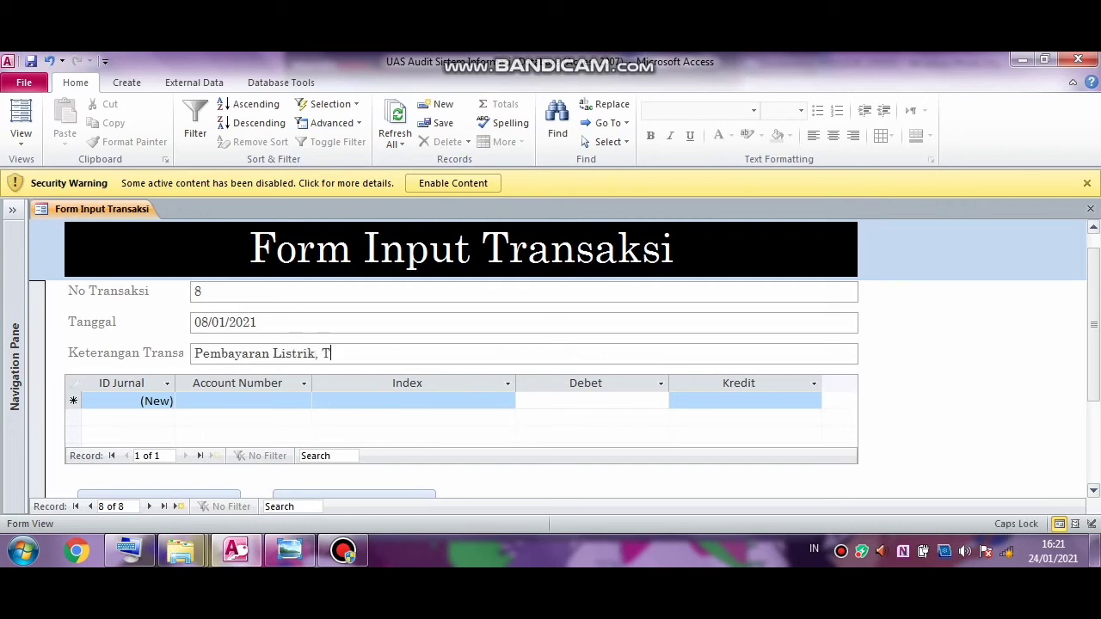
key(Caps_Lock)
text(elp. dan)
key(Caps_Lock)
text(A)
key(Caps_Lock)
text(ir)
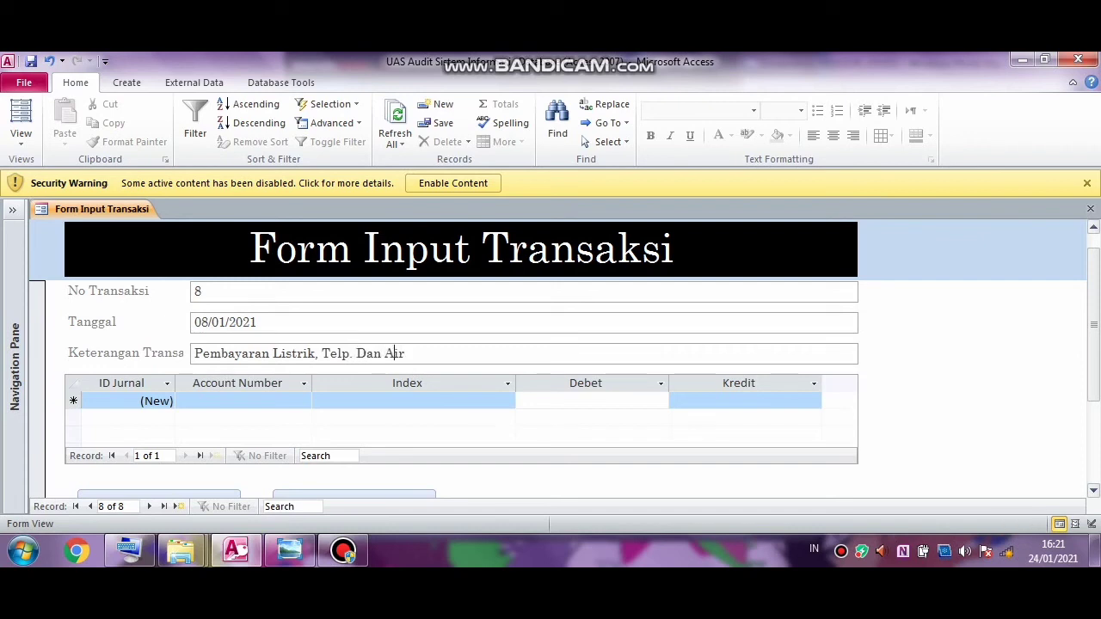
Step: Try lowercase "dan" in the description of transaction 8 and restore the capitalized "Dan"
click(366, 353)
key(BackSpace)
text(d)
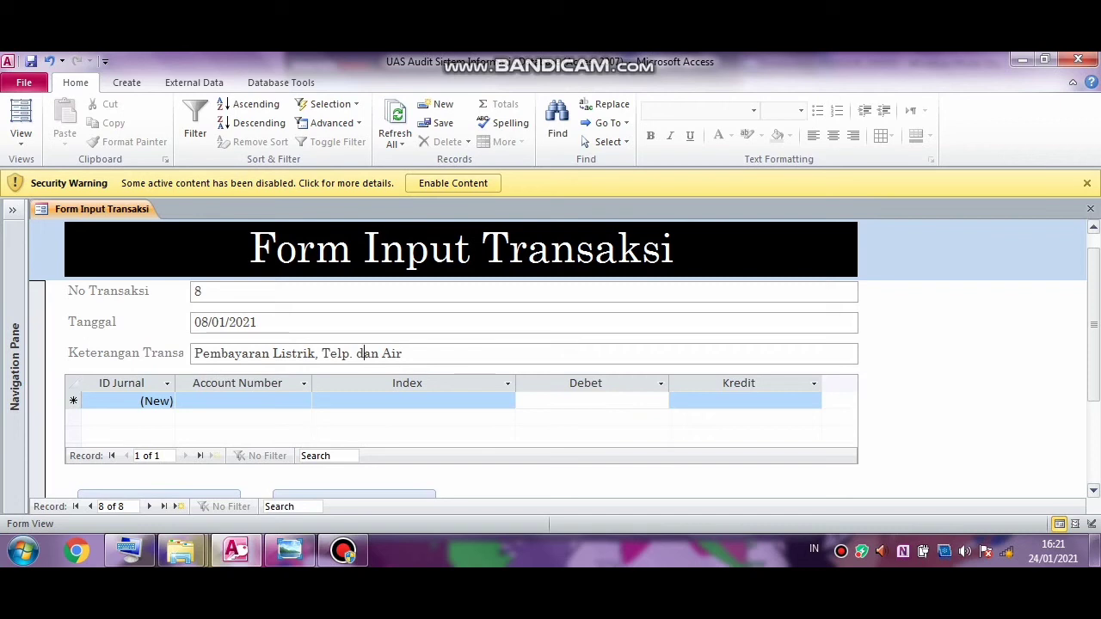
key(BackSpace)
text(D)
Step: Add the first journal line of transaction 8 with account 5-112 (Beban Operasional lain-lain), index 0 and a debit of 300000
key(Tab)
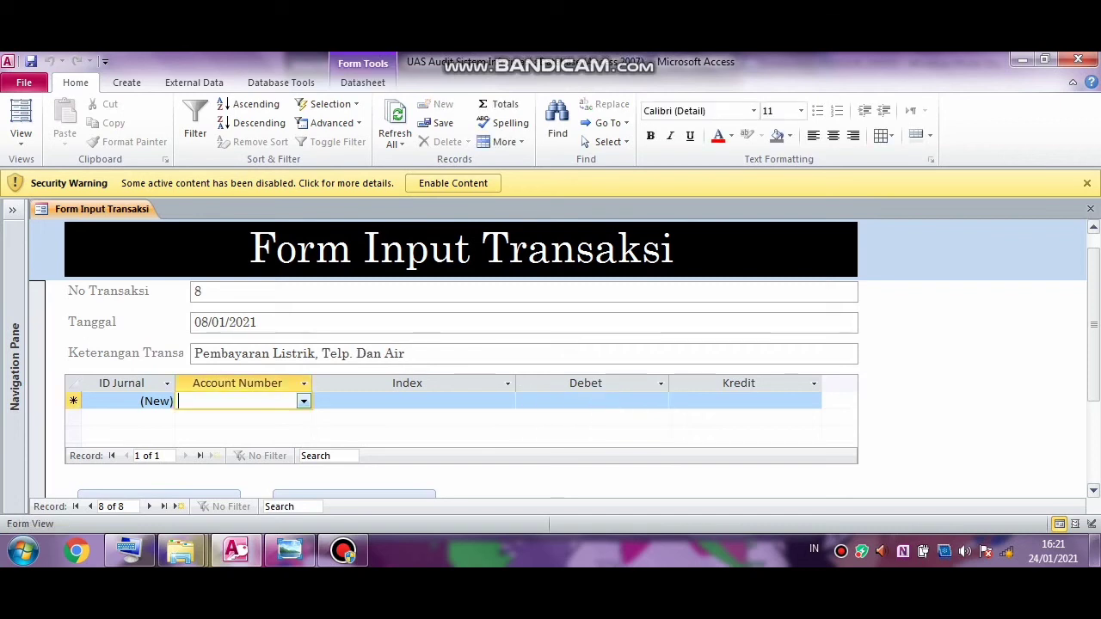
click(303, 402)
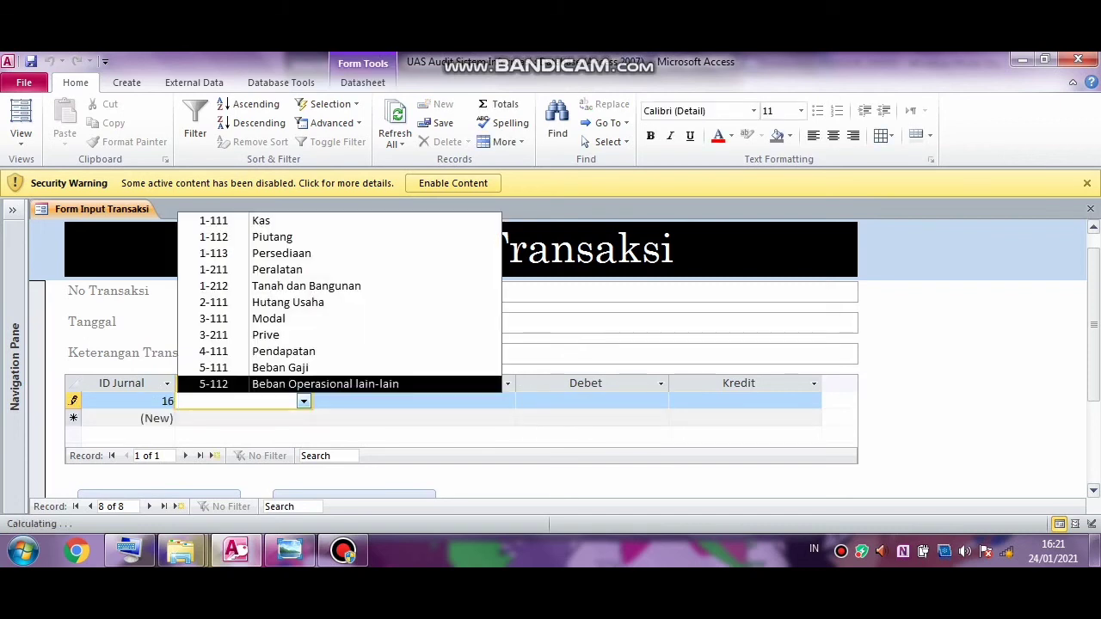
click(315, 384)
click(315, 401)
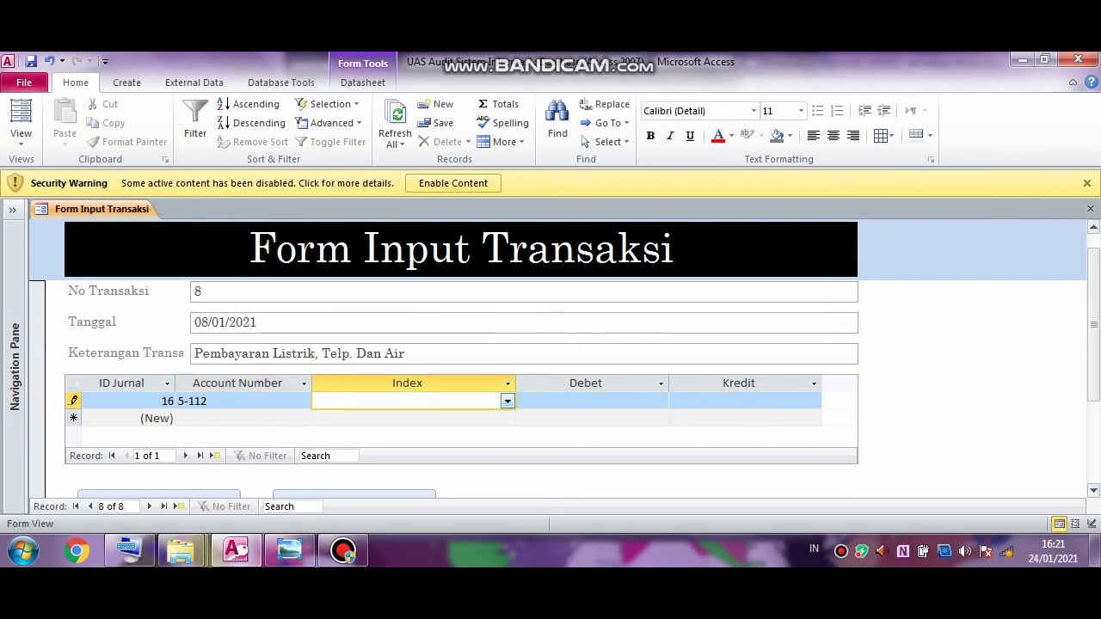
click(507, 402)
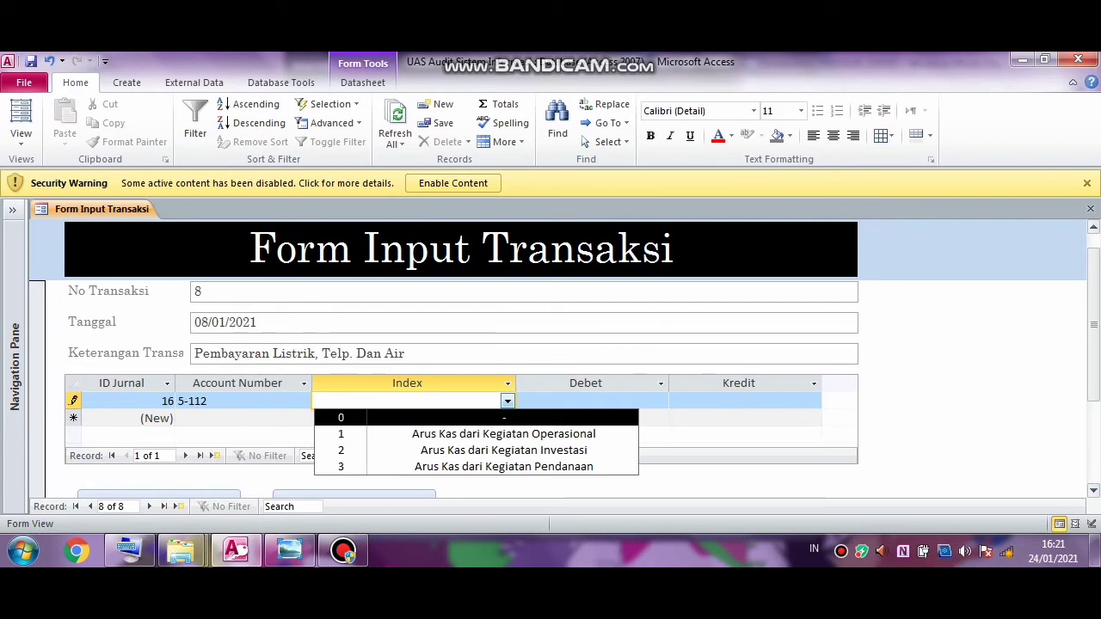
click(341, 417)
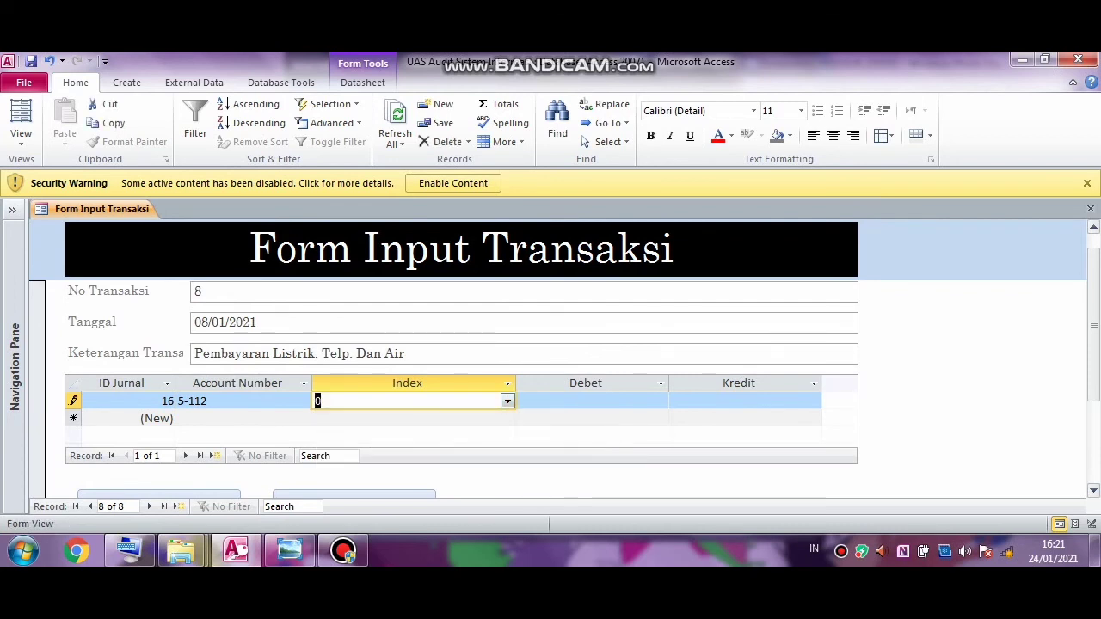
click(591, 400)
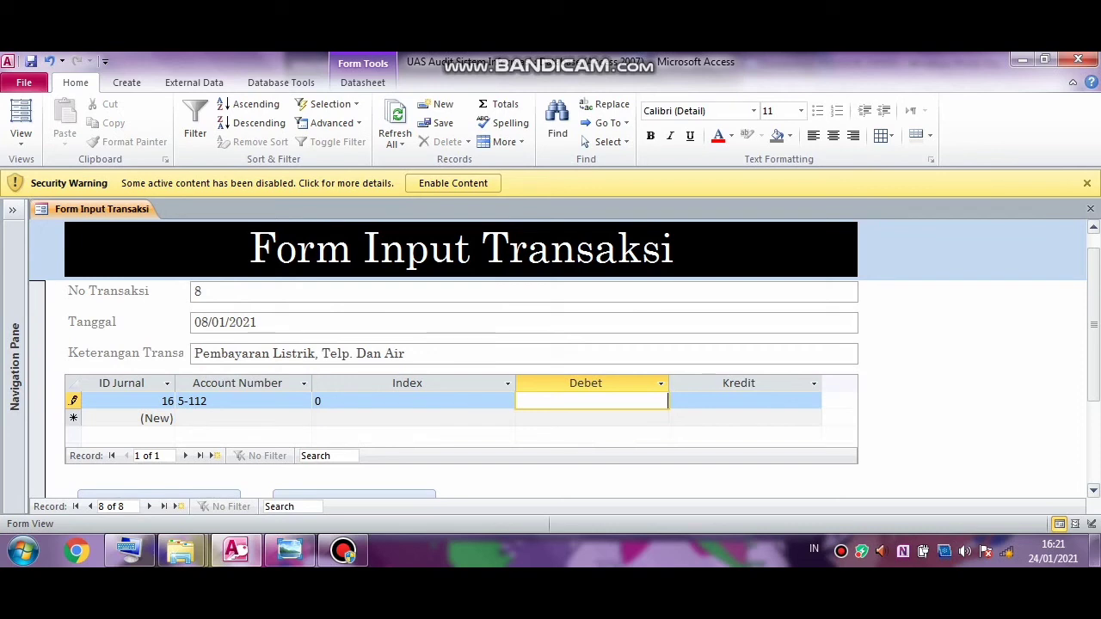
text(300000)
key(Down)
Step: Add the second journal line of transaction 8 with account 1-111 (Kas), index 1 (Arus Kas dari Kegiatan Operasional) and a credit of 300000
key(Left)
key(Left)
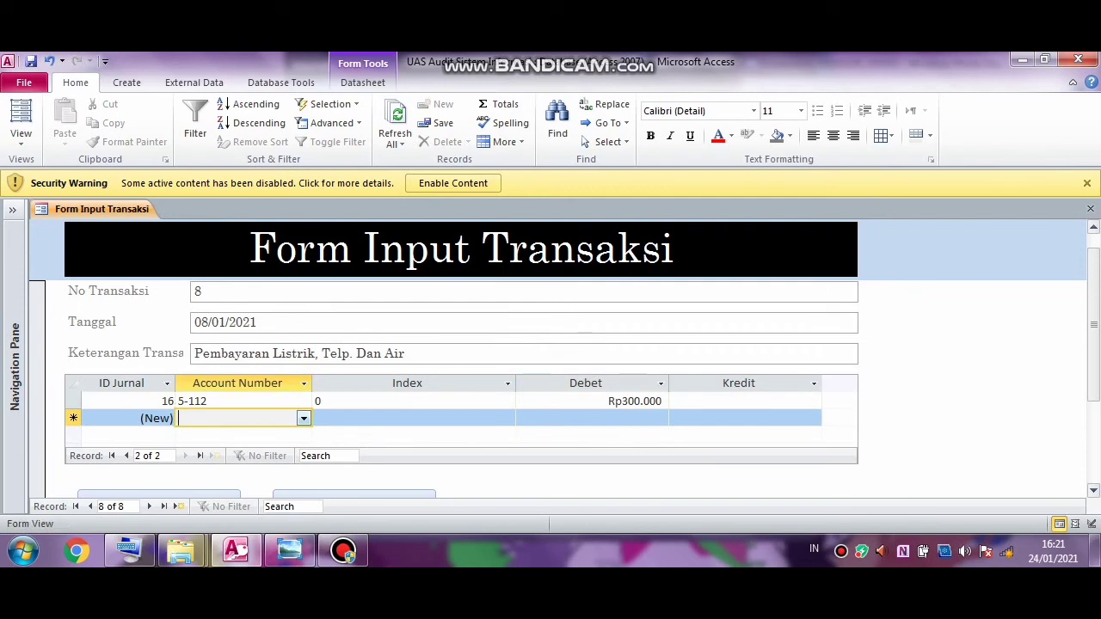
click(304, 419)
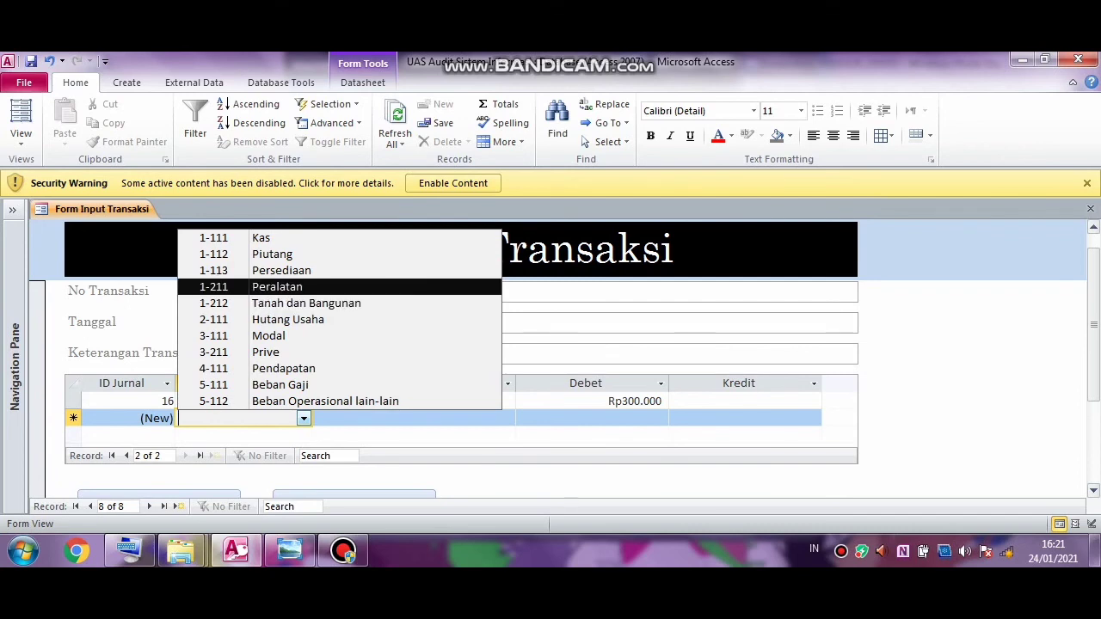
key(Up)
key(Up)
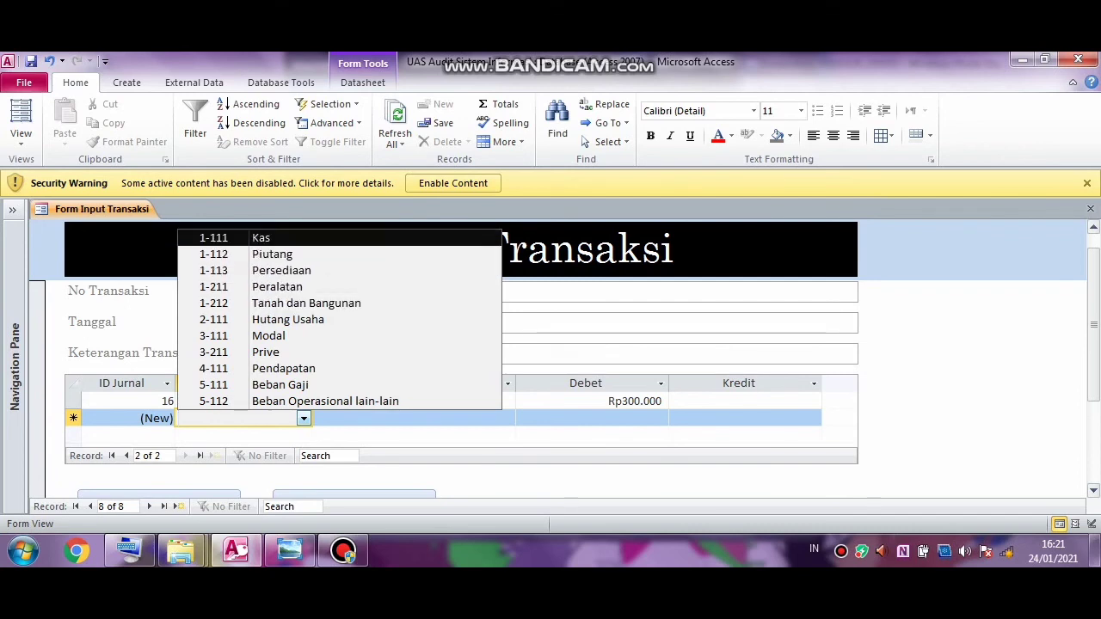
key(Return)
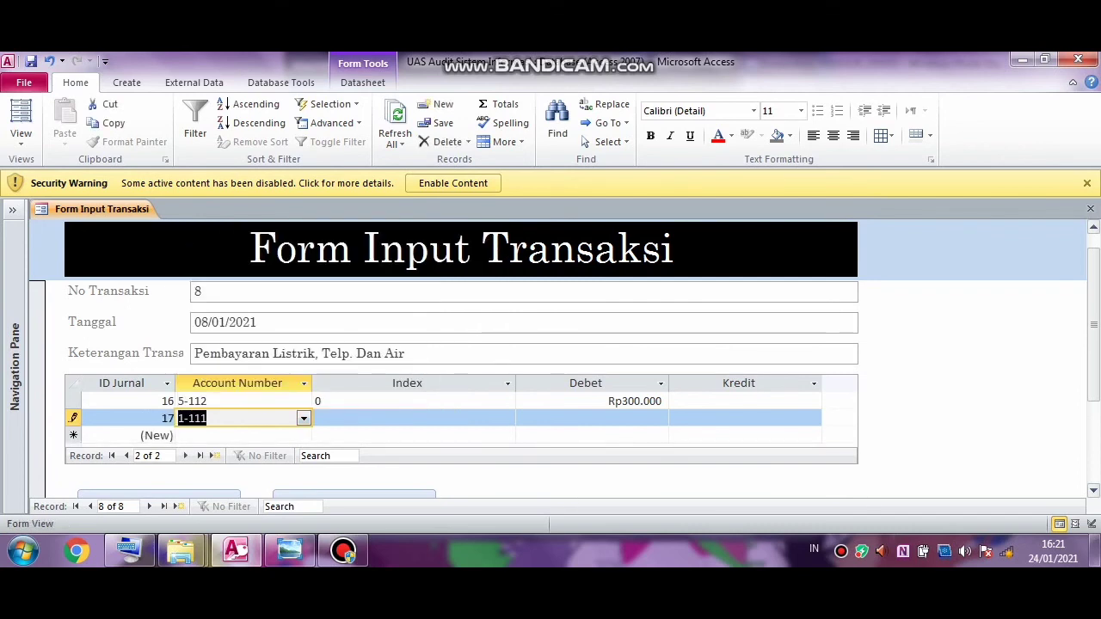
click(508, 419)
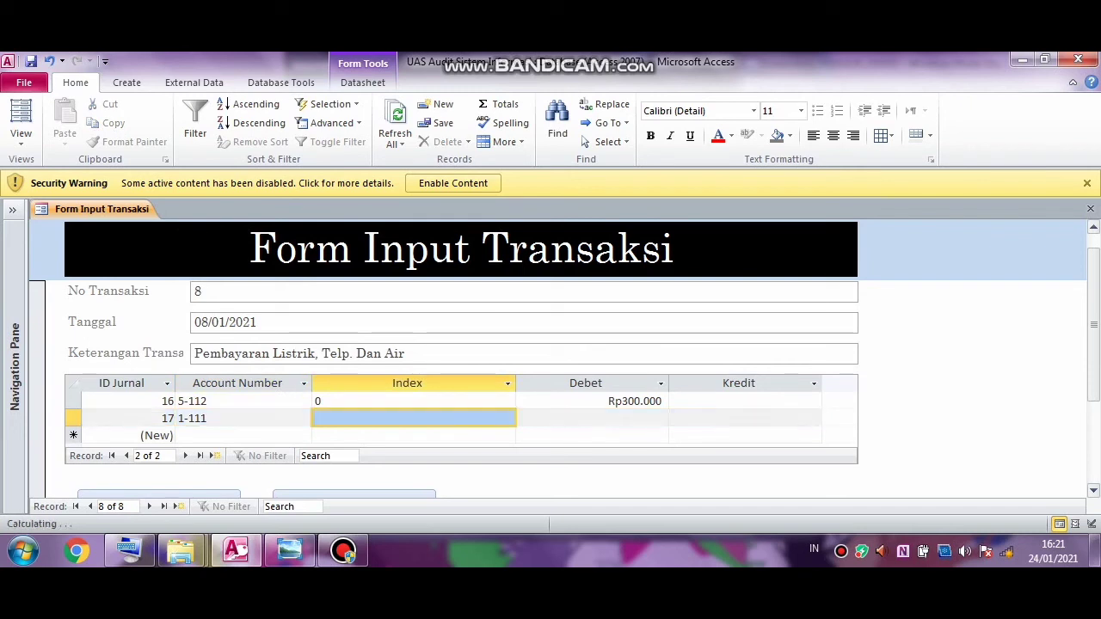
click(508, 418)
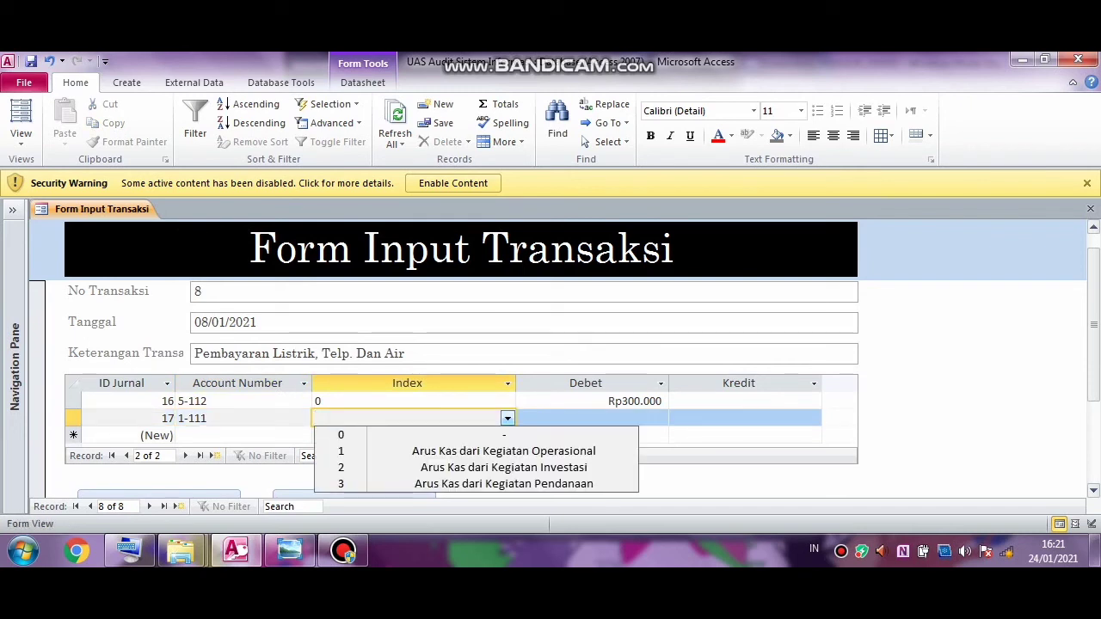
click(503, 451)
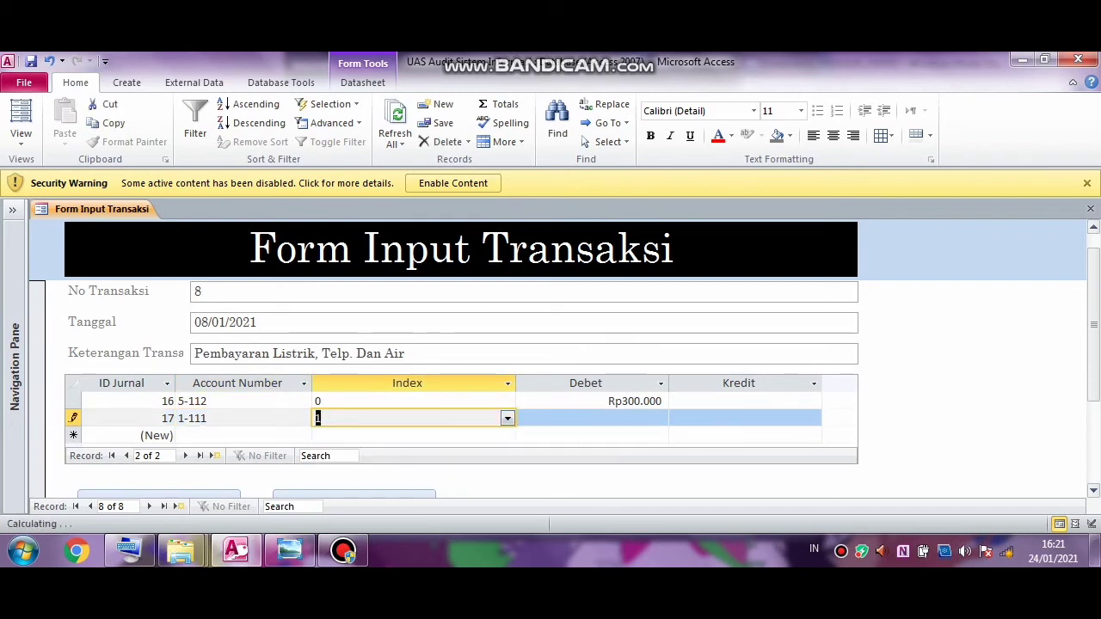
click(745, 418)
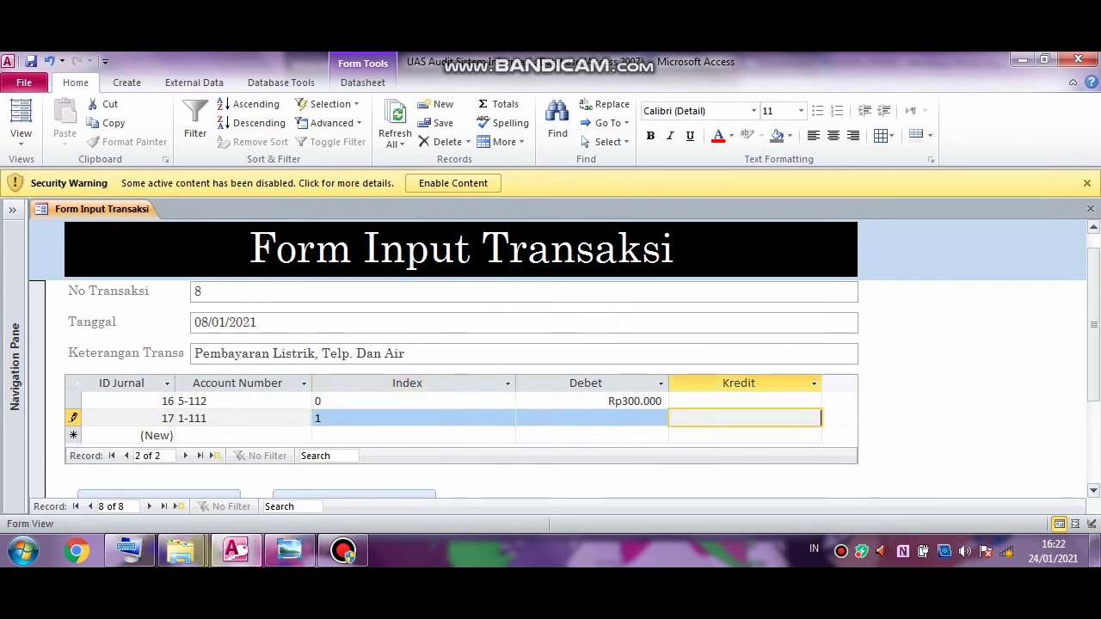
text(300000)
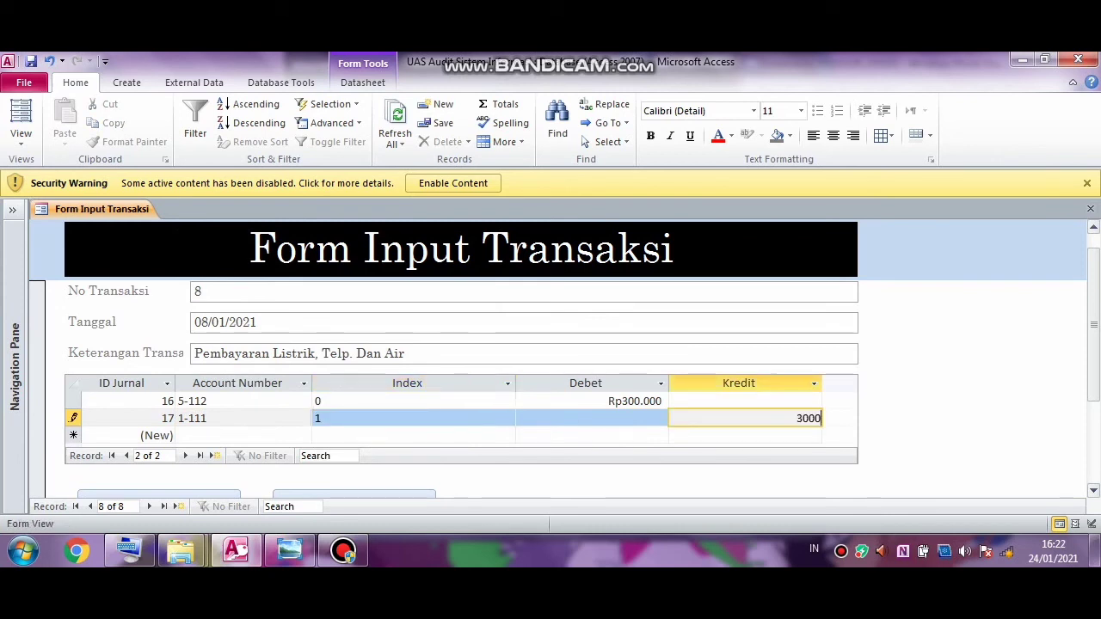
key(Down)
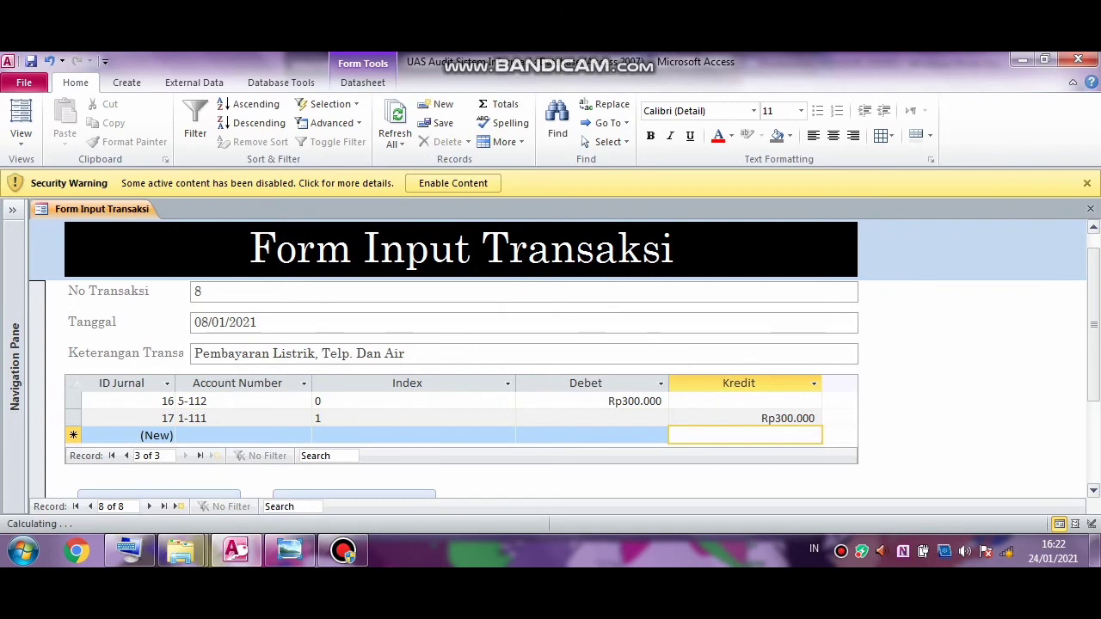
Step: Save transaction 8 through the form and dismiss the message box
scroll(551, 387, down, 3)
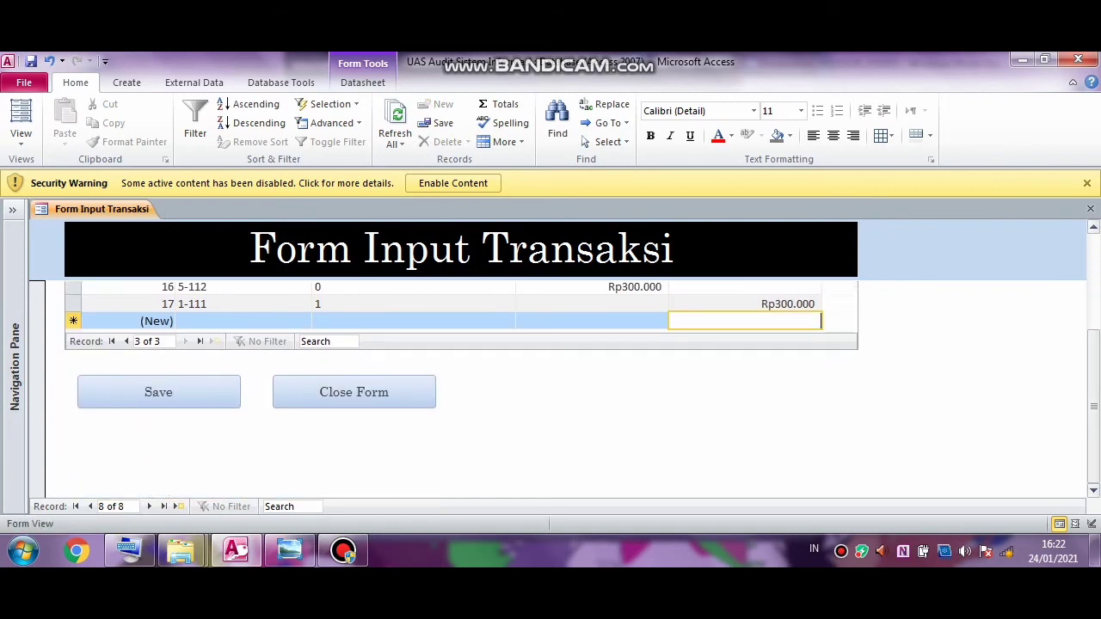
click(158, 392)
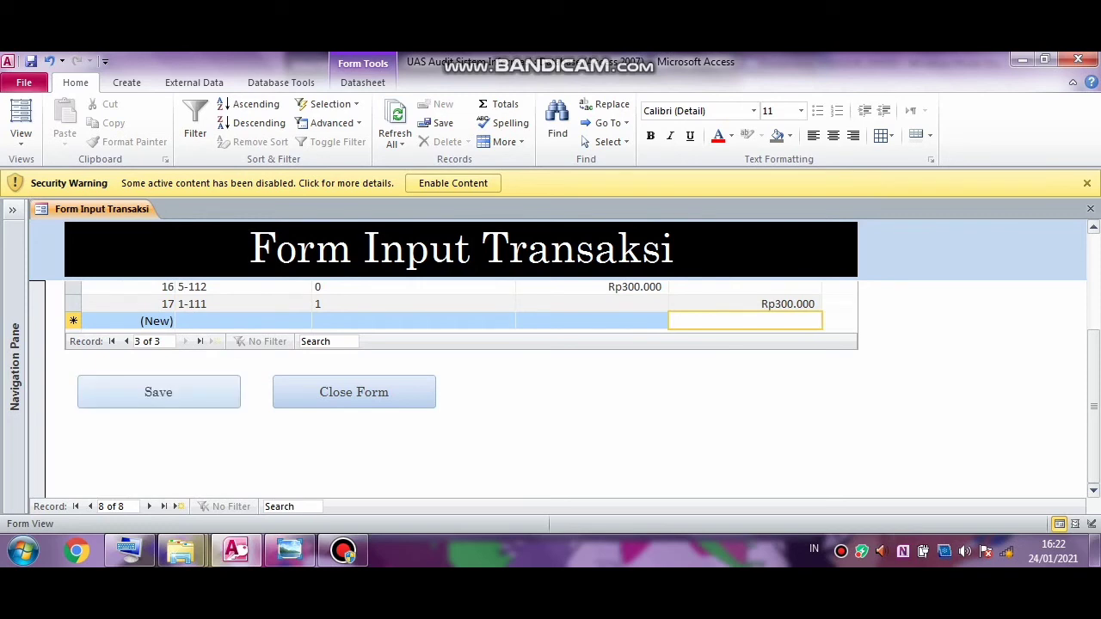
click(158, 392)
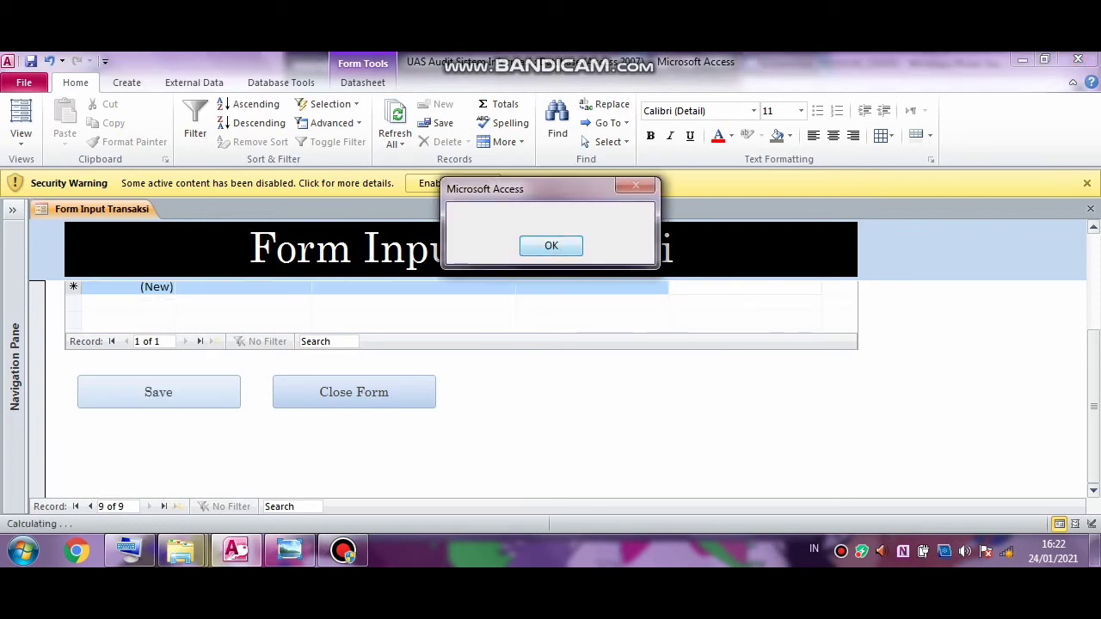
key(Return)
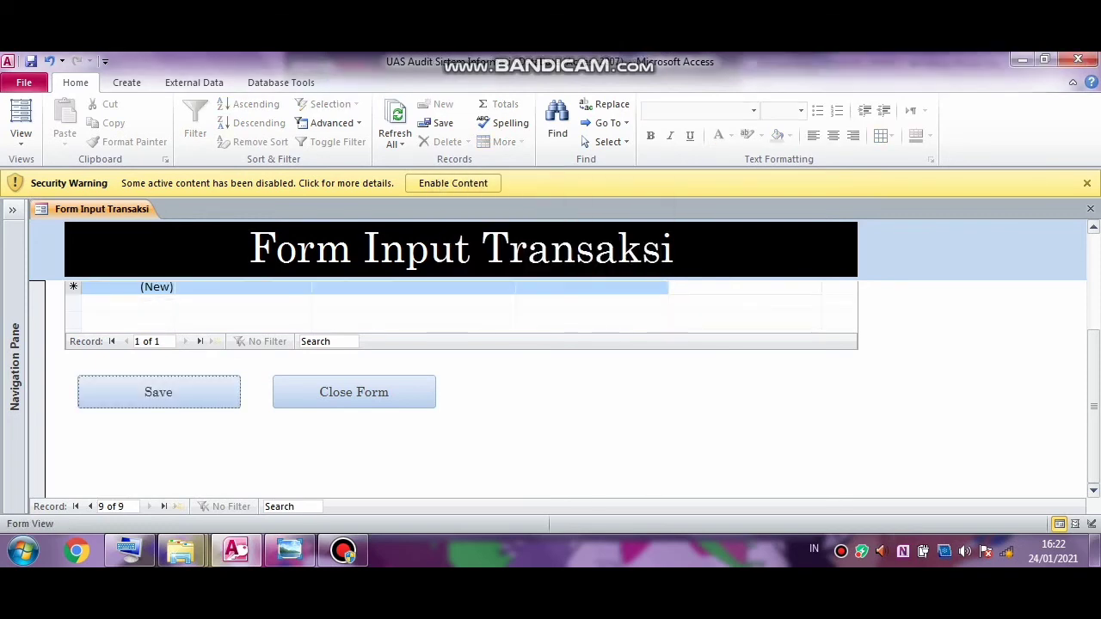
Step: Create a query in design view from the tables T1 - Kode Akun, T3 - Transaksi Keuangan and T4 - Keterangan Transaksi, without the property sheet
drag(1093, 406, 1093, 306)
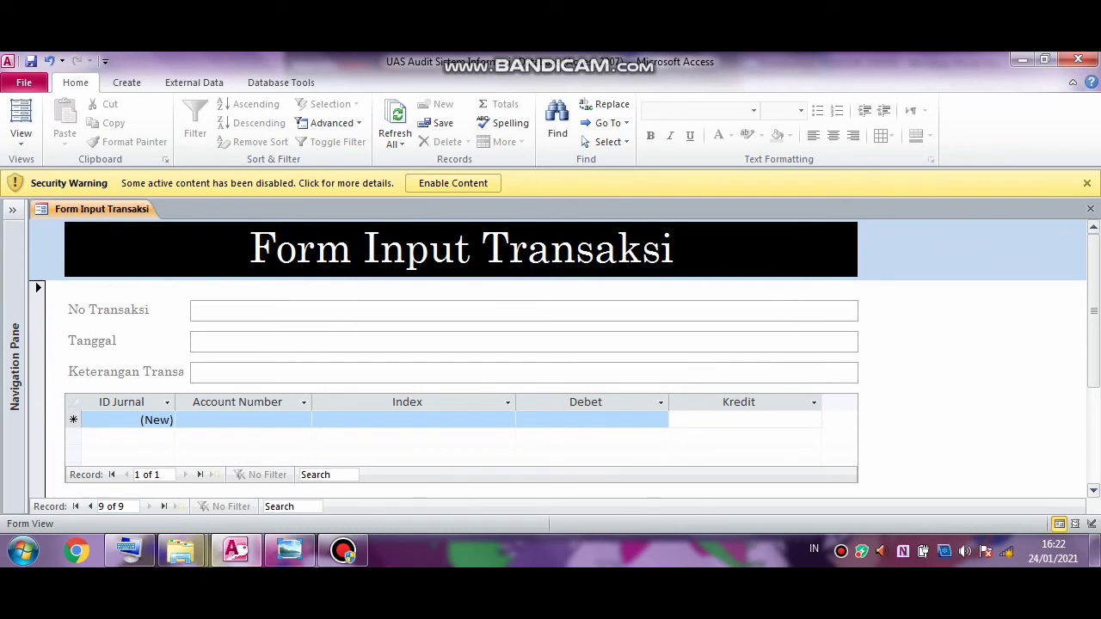
drag(28, 344, 138, 344)
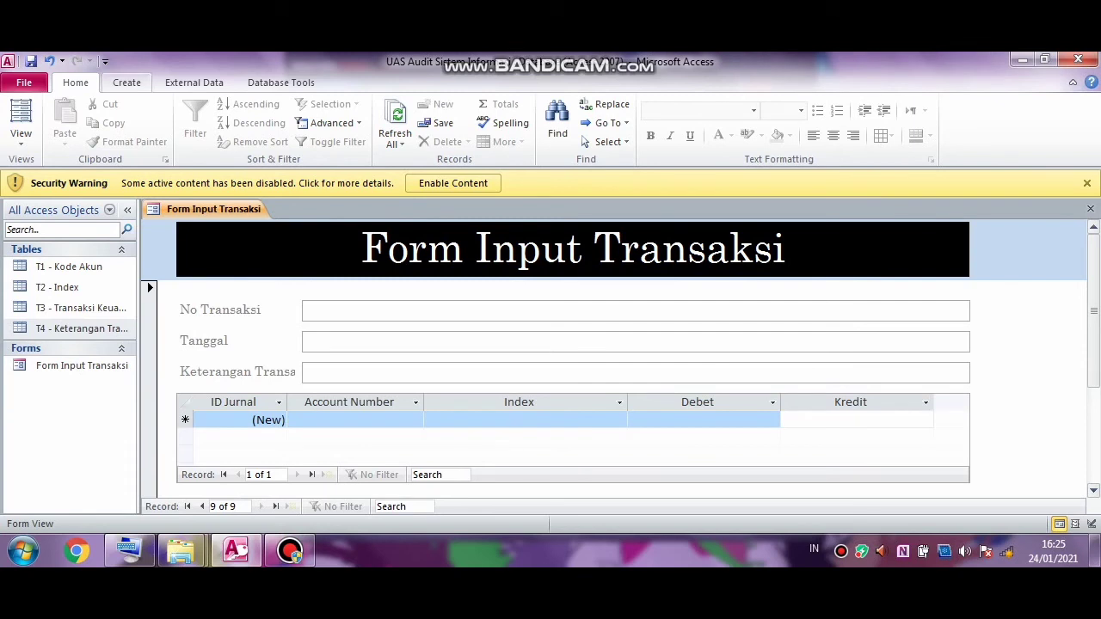
click(126, 82)
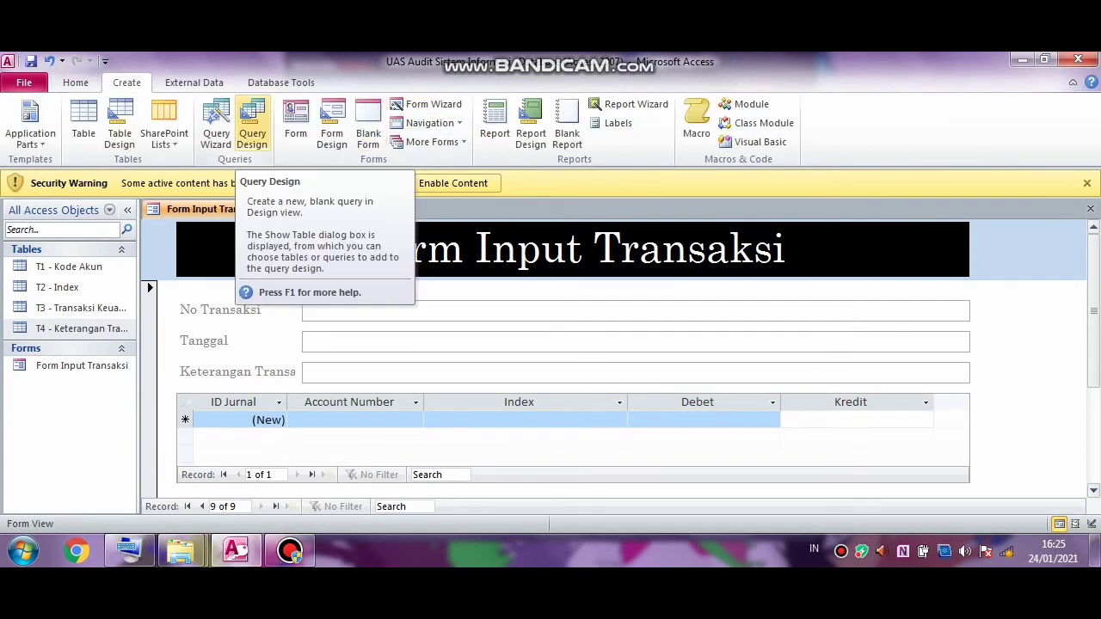
click(252, 129)
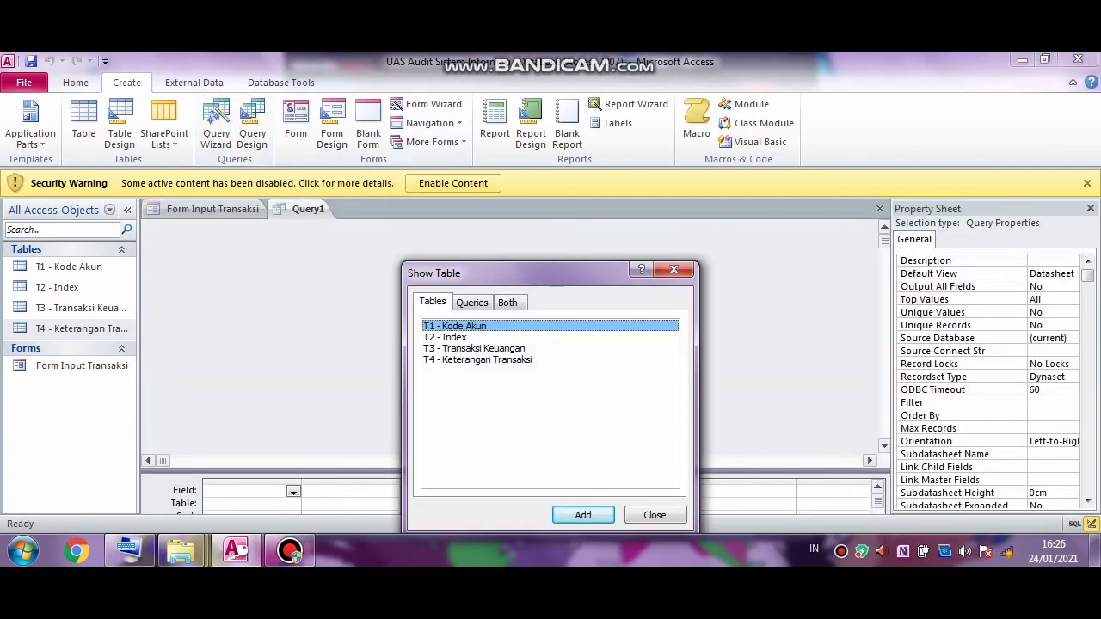
ctrl+click(474, 348)
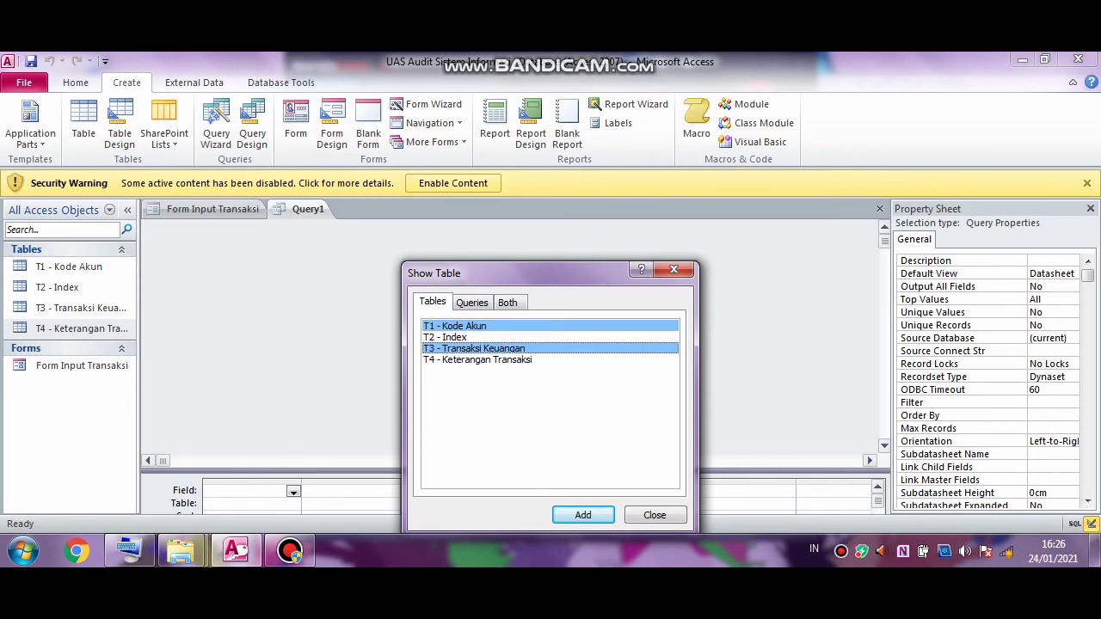
ctrl+click(477, 360)
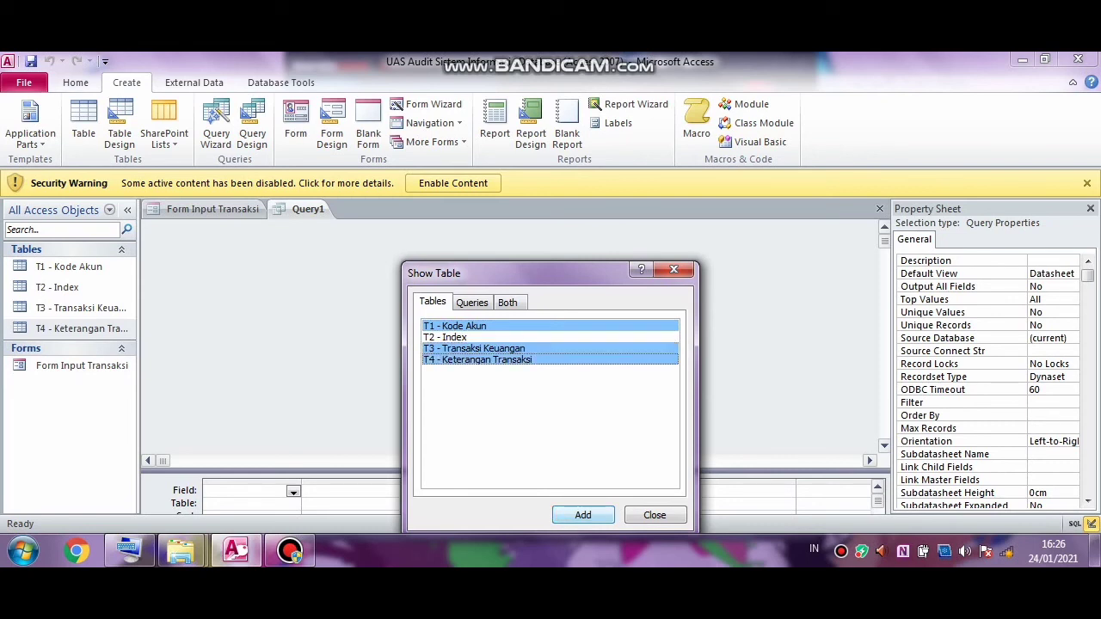
click(583, 515)
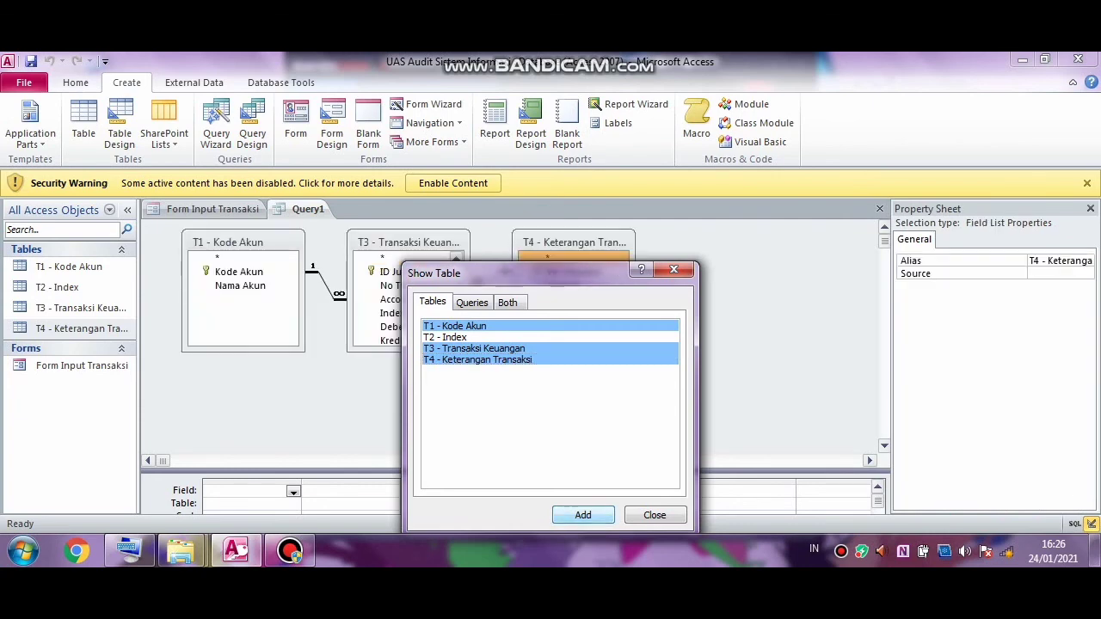
click(654, 514)
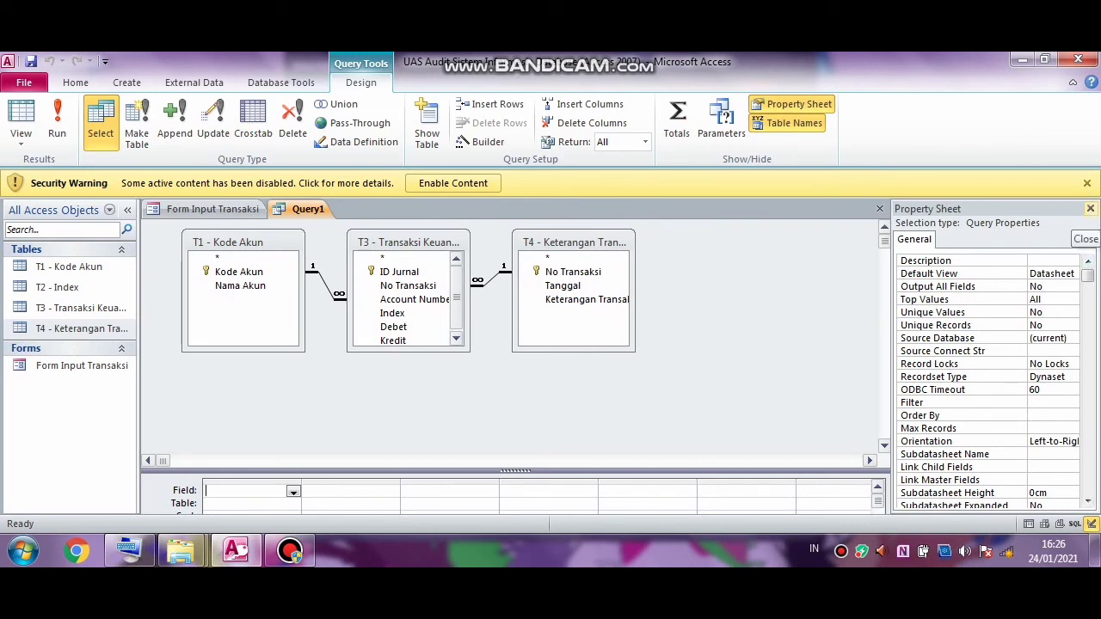
click(1090, 208)
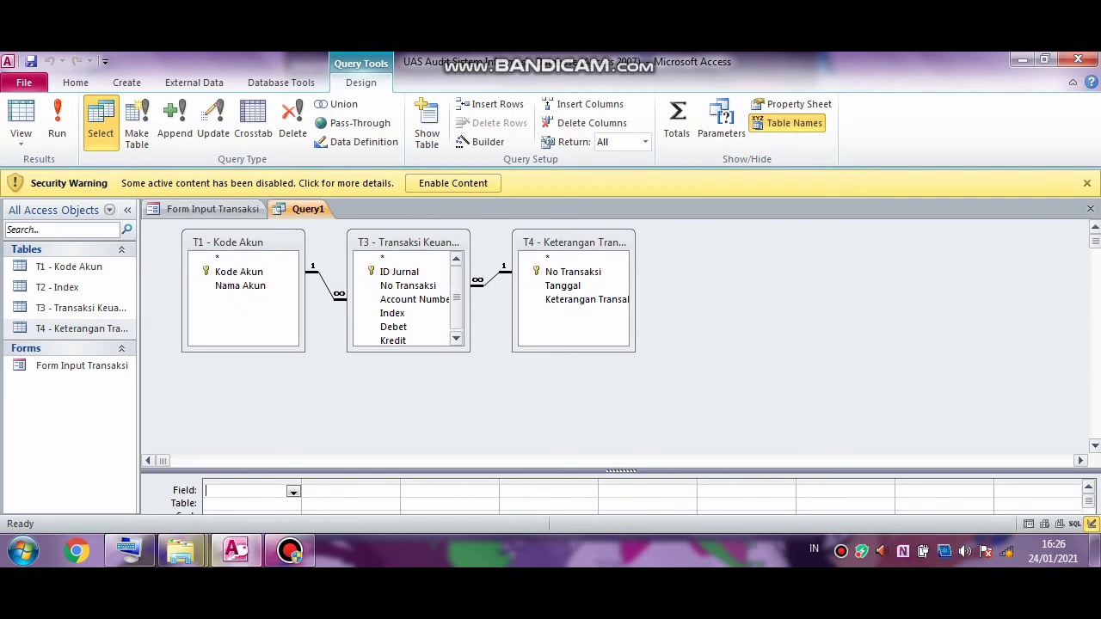
click(293, 491)
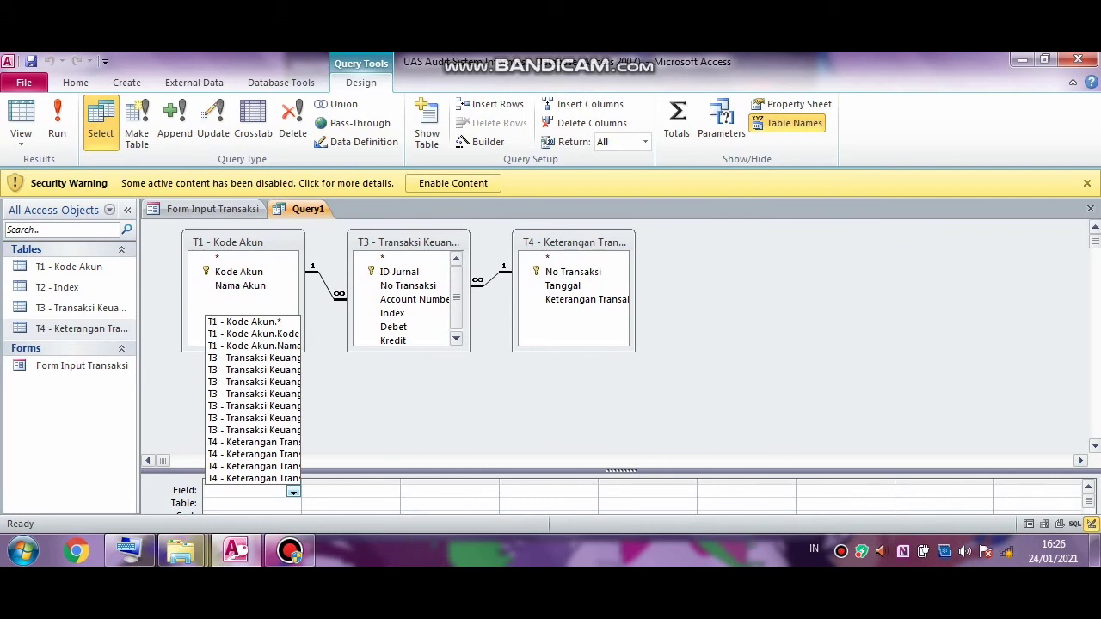
text(id)
key(BackSpace)
key(BackSpace)
click(457, 297)
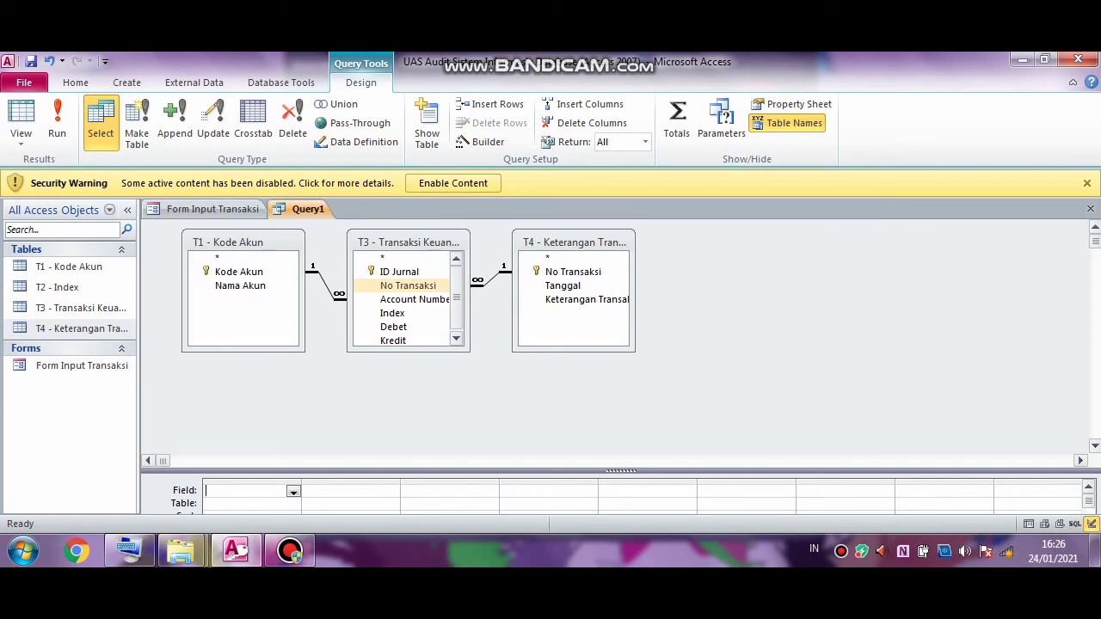
Step: Add ID Jurnal from T3 - Transaksi Keuangan, and No Transaksi and Tanggal from T4 - Keterangan Transaksi, as the first three query fields
click(399, 272)
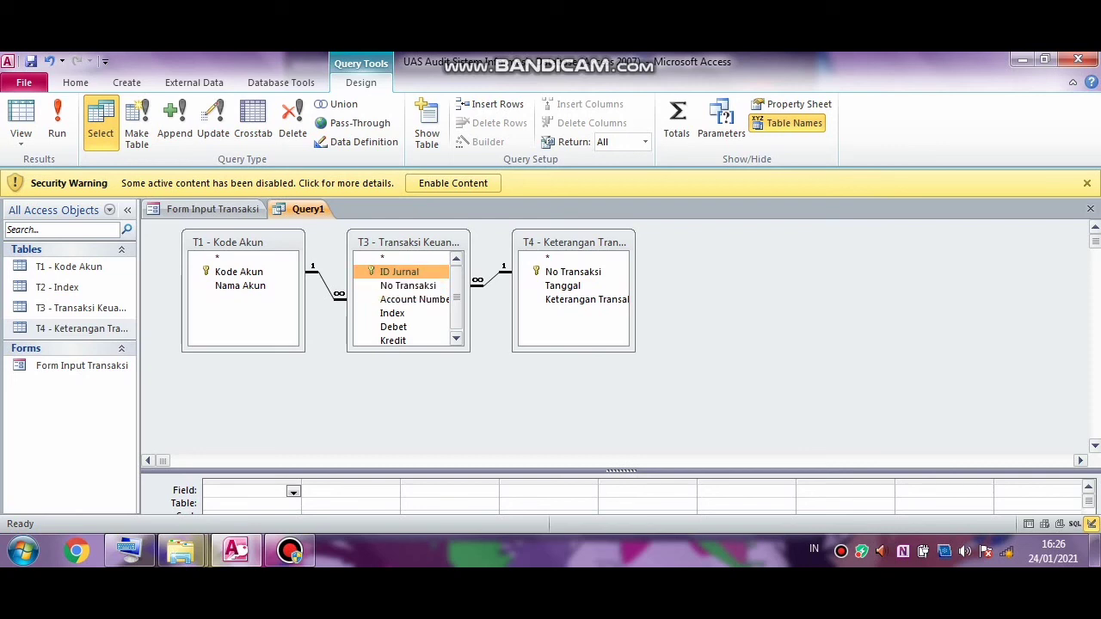
double_click(399, 272)
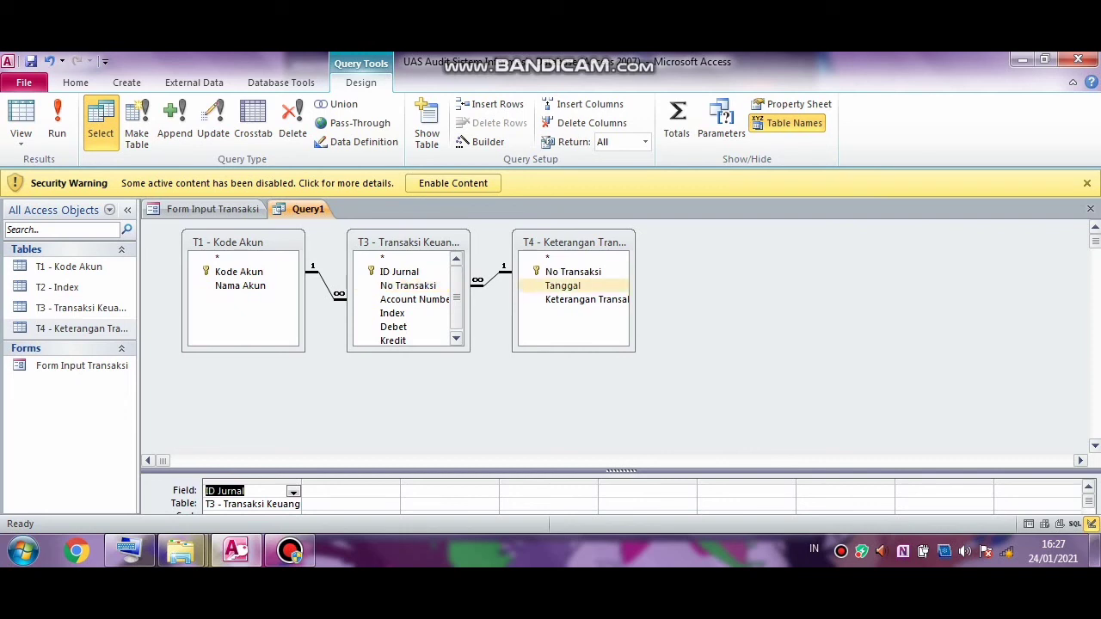
click(573, 272)
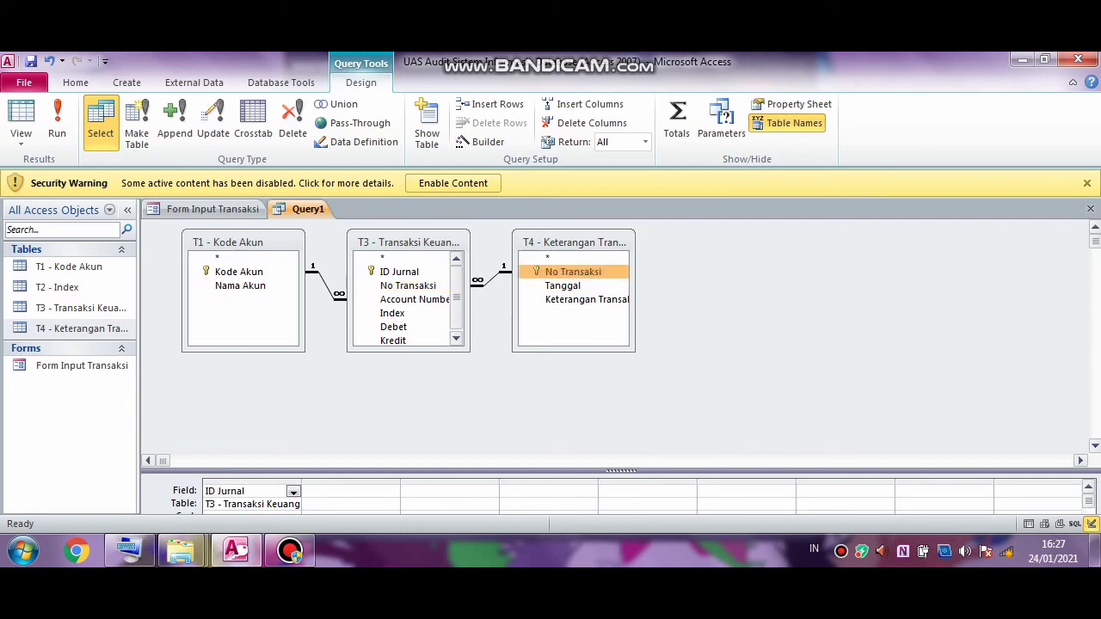
drag(573, 272, 391, 492)
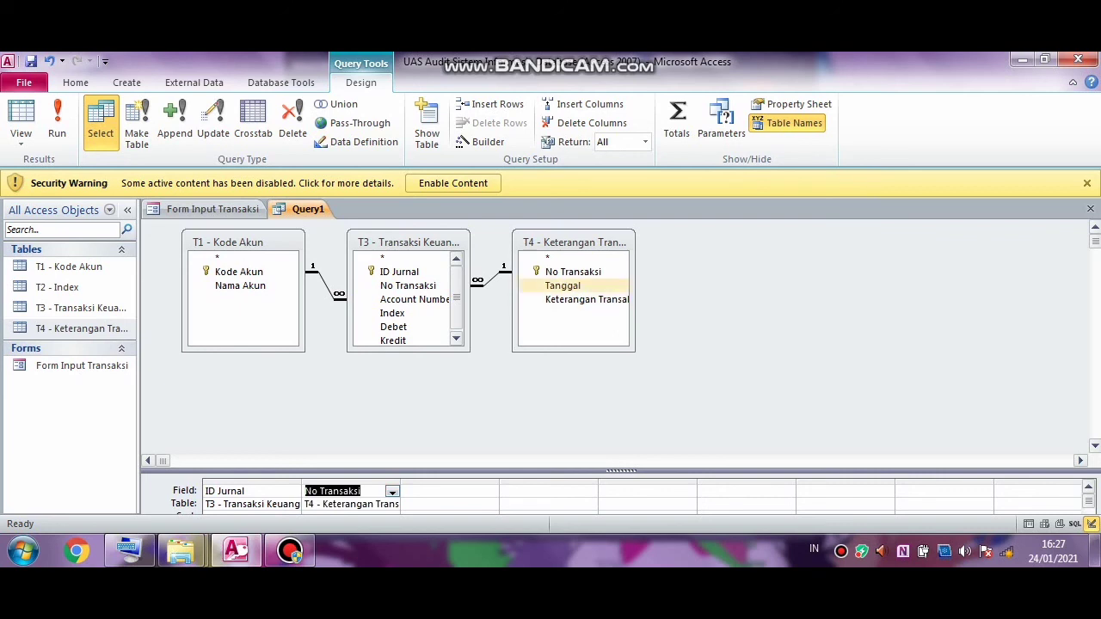
click(562, 285)
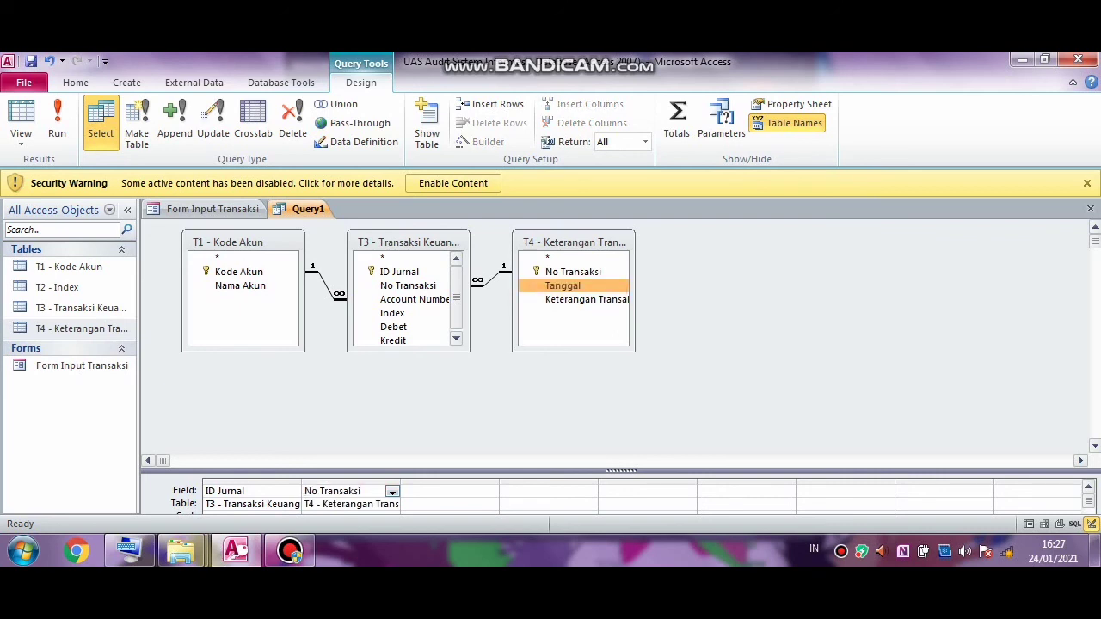
drag(562, 286, 422, 491)
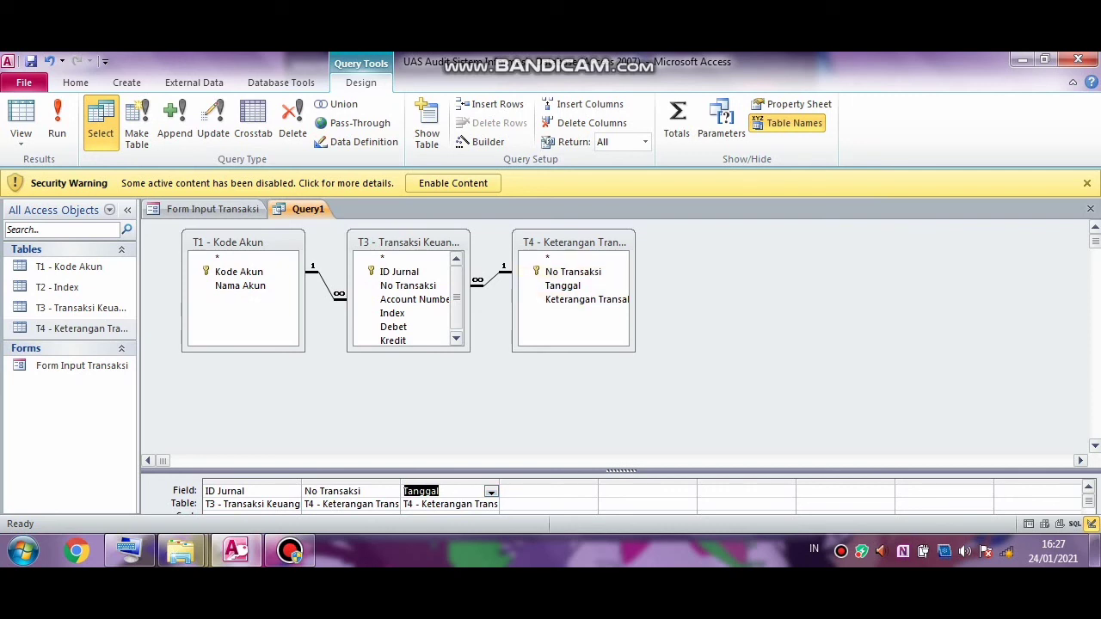
Step: Add Account Number from T3, Nama Akun from T1 and Index from T3 as the next three query fields
click(415, 299)
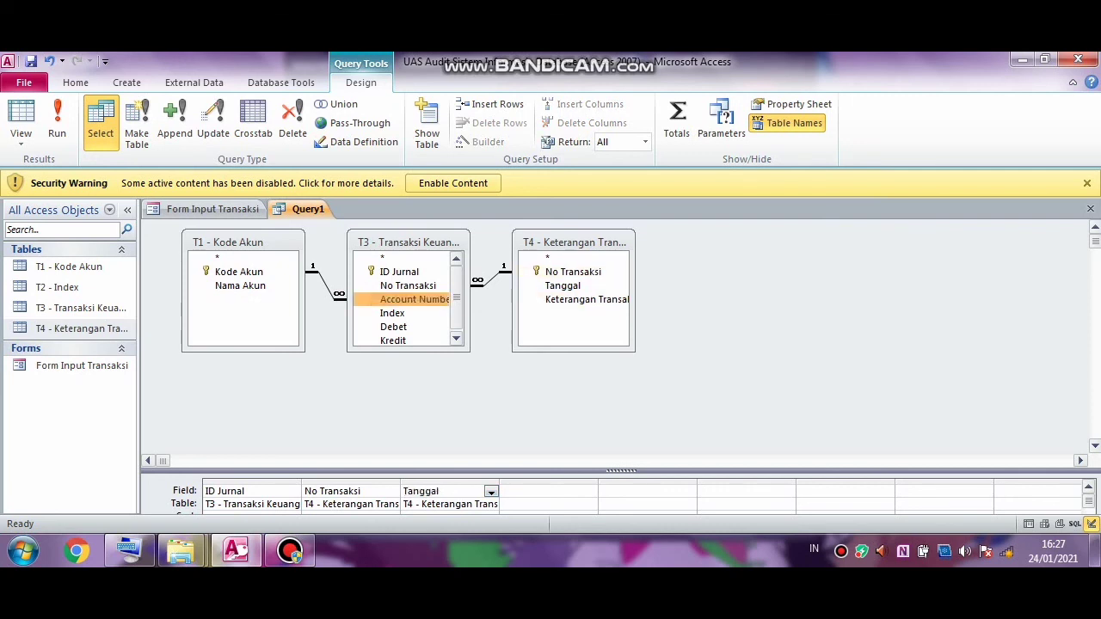
drag(414, 299, 539, 491)
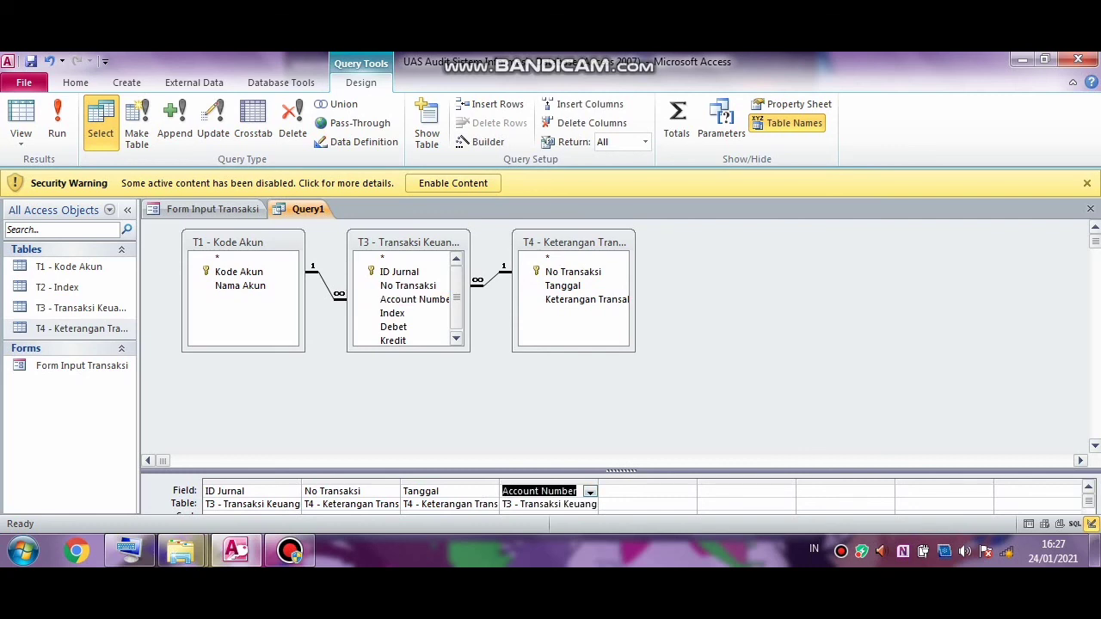
click(240, 285)
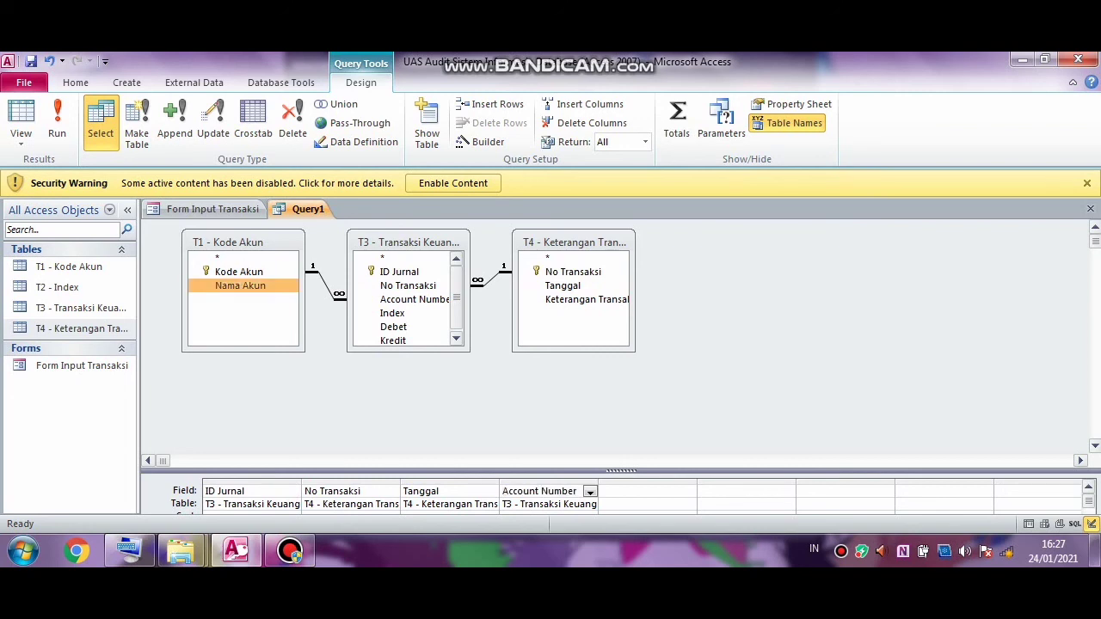
drag(240, 285, 626, 491)
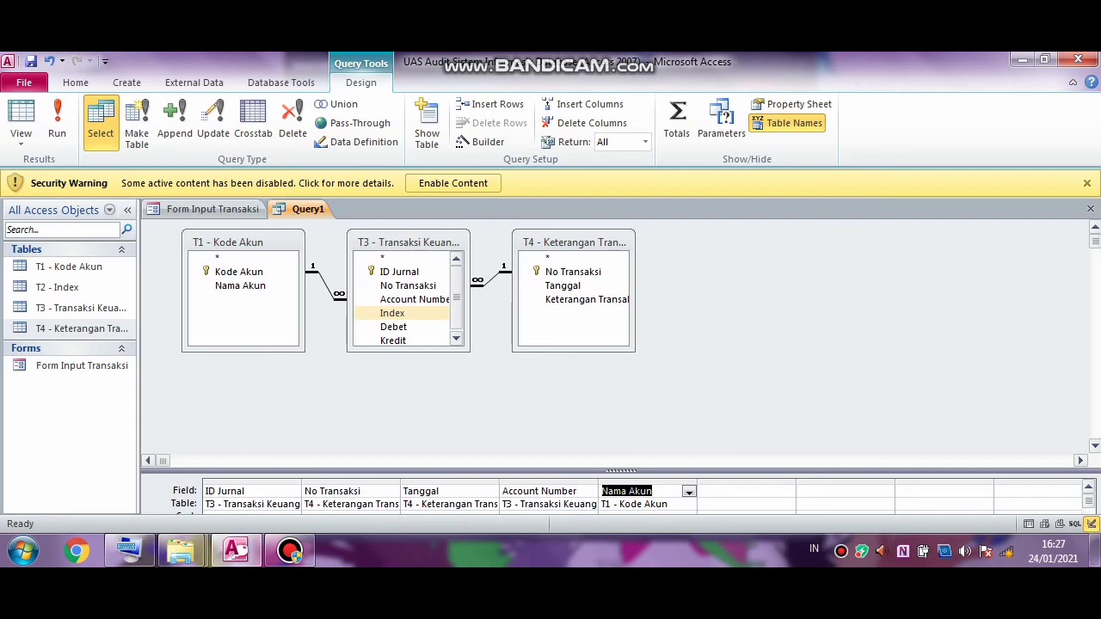
click(393, 313)
double_click(393, 313)
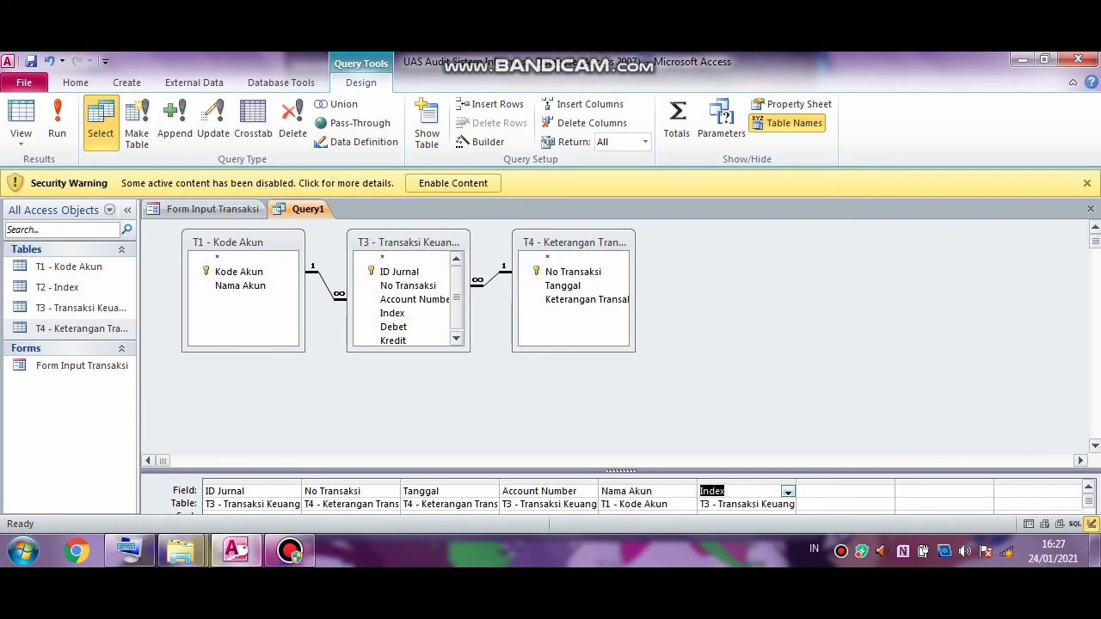
Step: Add Keterangan Transaksi from T4, then Debet and Kredit from T3, as the last three query fields
click(575, 300)
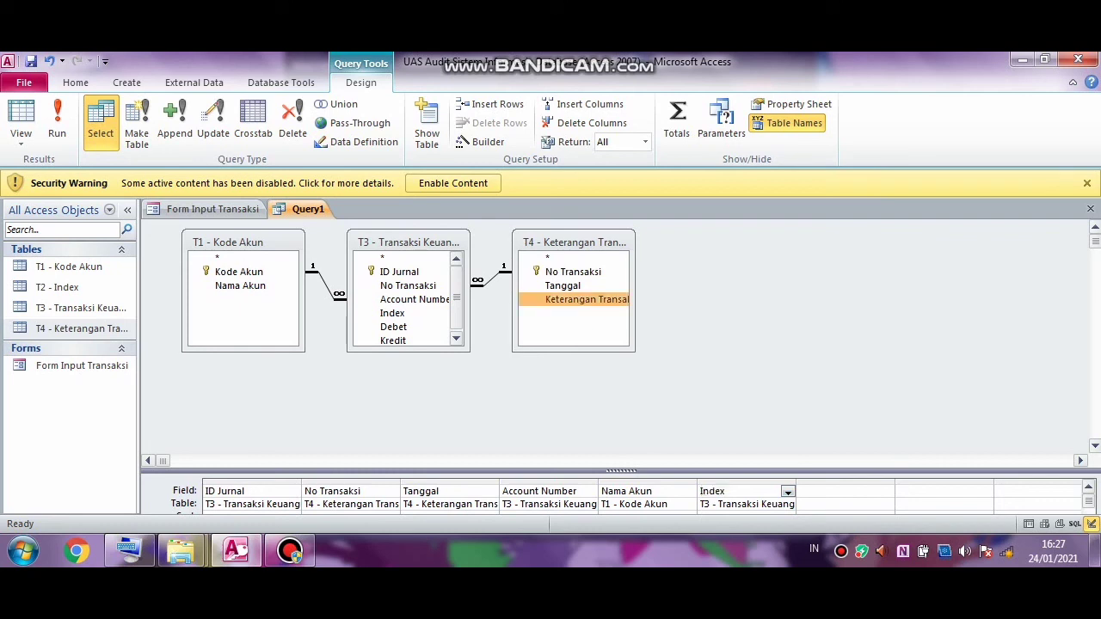
double_click(575, 299)
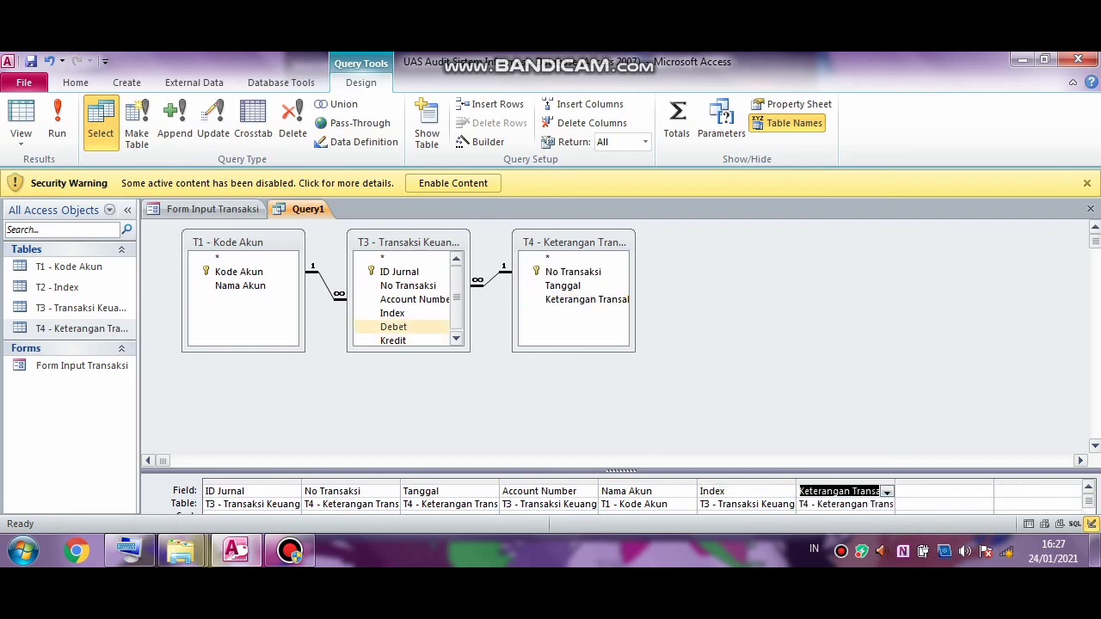
click(394, 327)
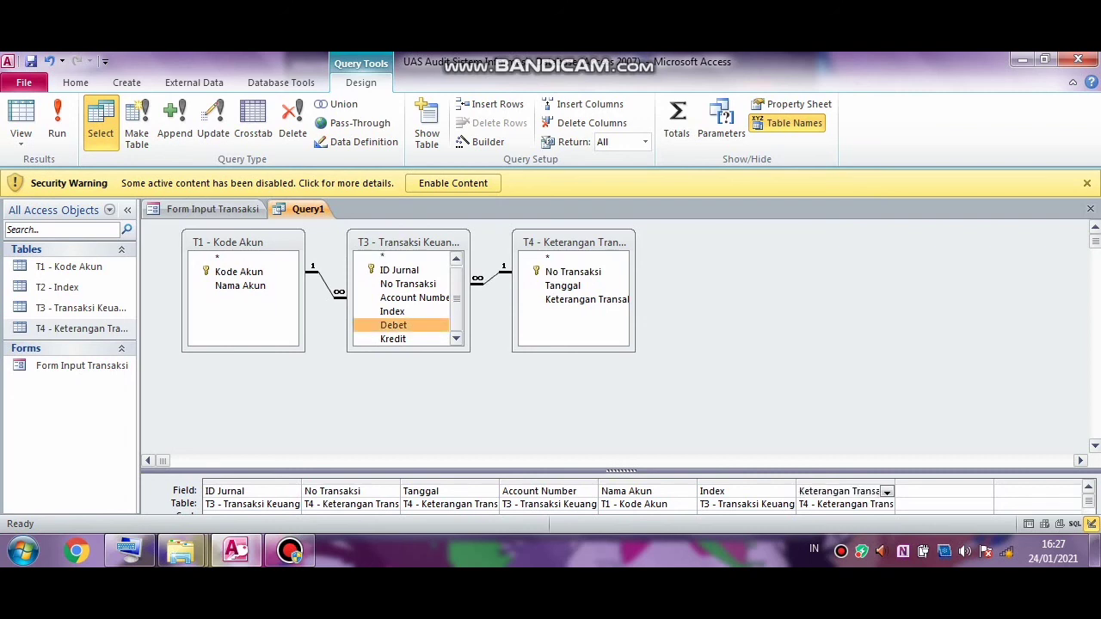
double_click(394, 325)
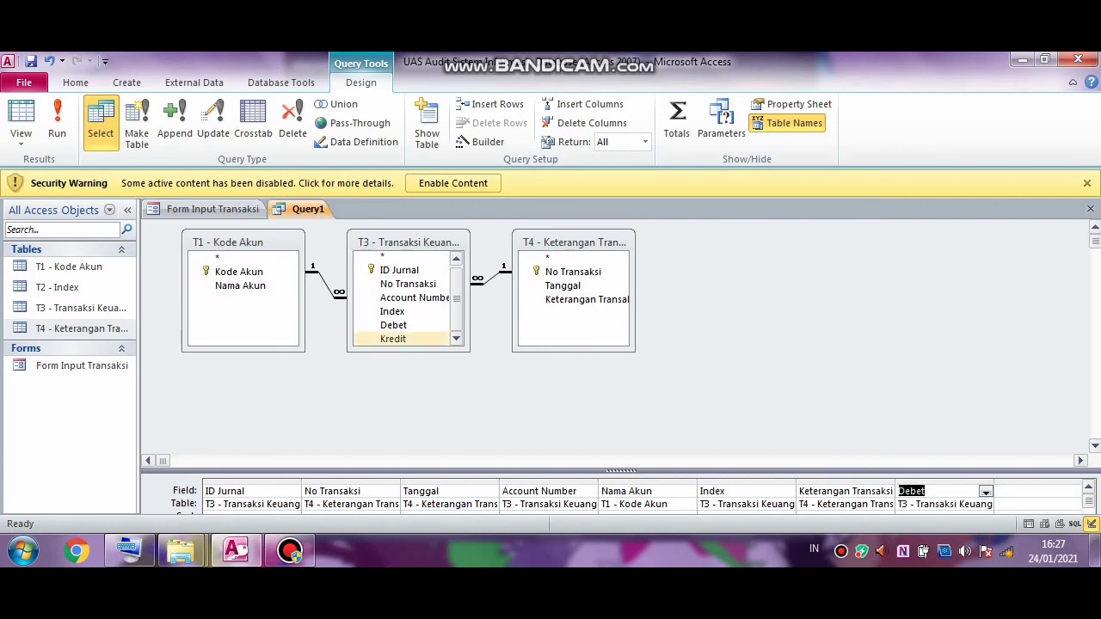
click(393, 339)
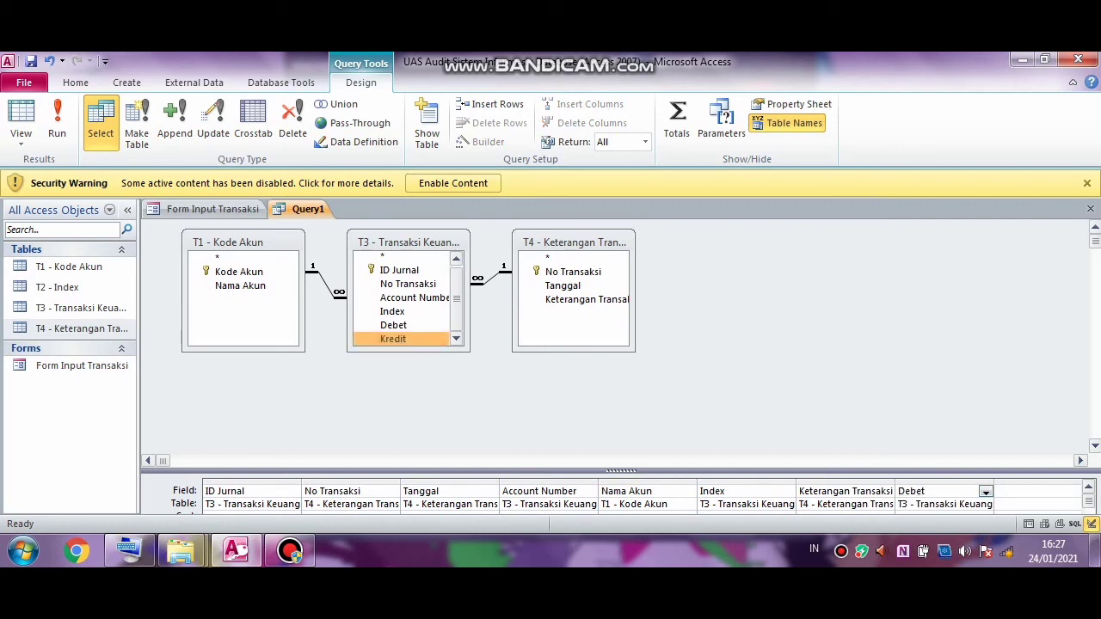
double_click(393, 339)
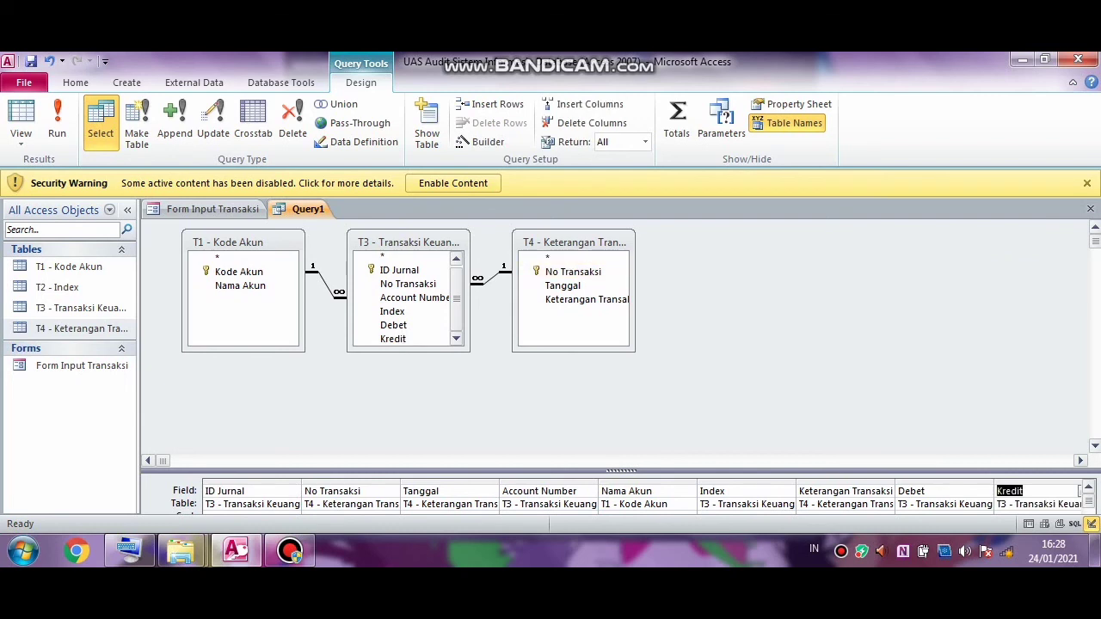
Step: Run the query and narrow the ID Jurnal, No Transaksi, Tanggal, Account Number, Nama Akun and Index columns to fit their contents
click(57, 125)
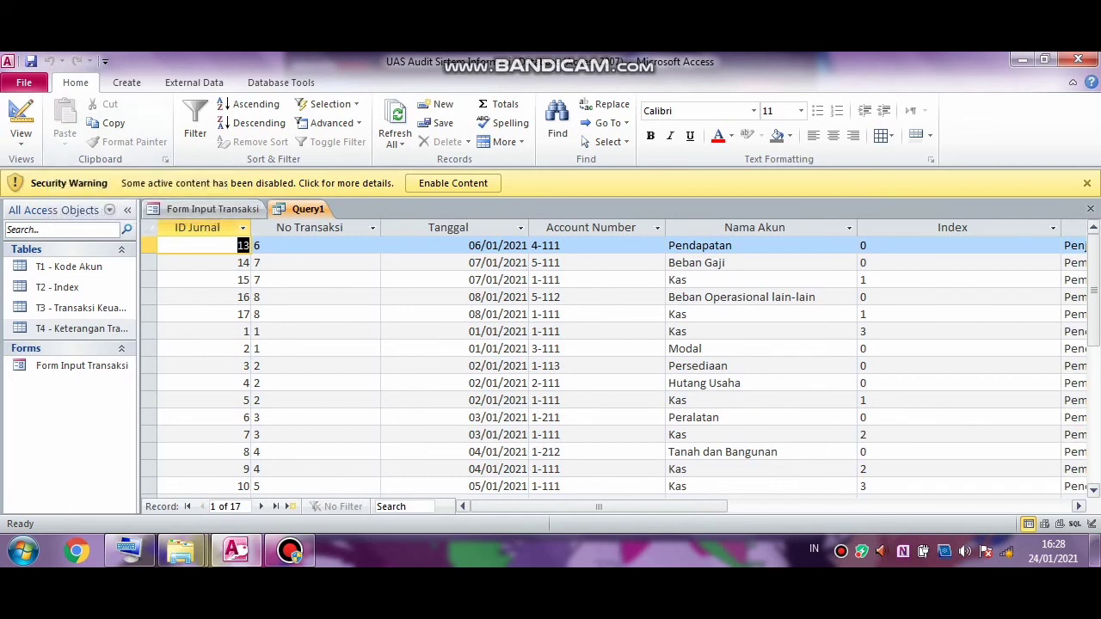
drag(250, 227, 224, 227)
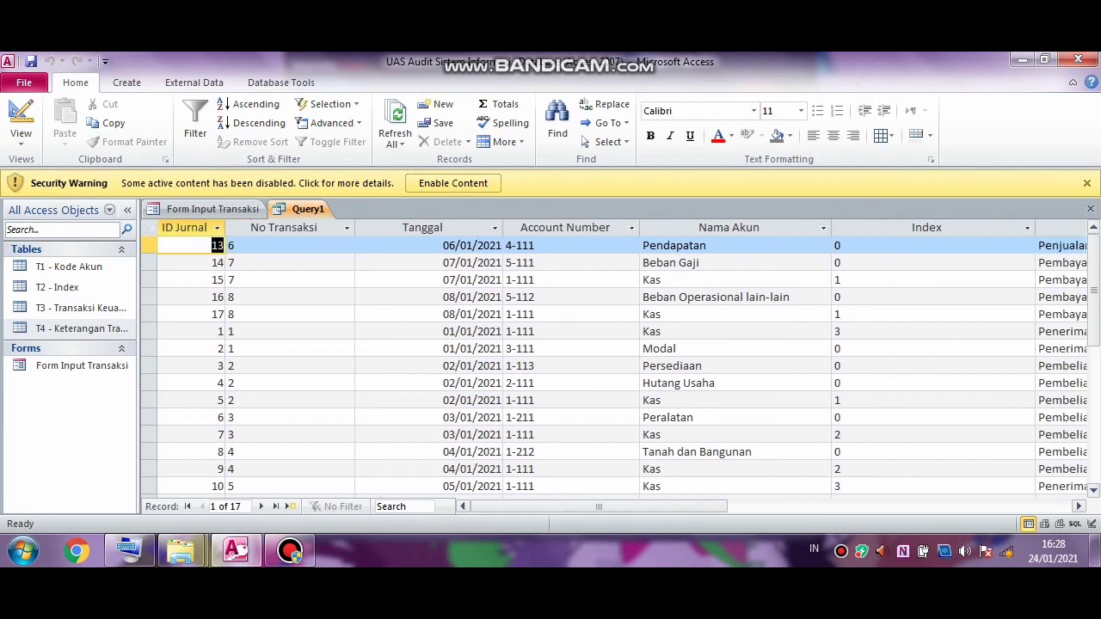
drag(355, 227, 314, 227)
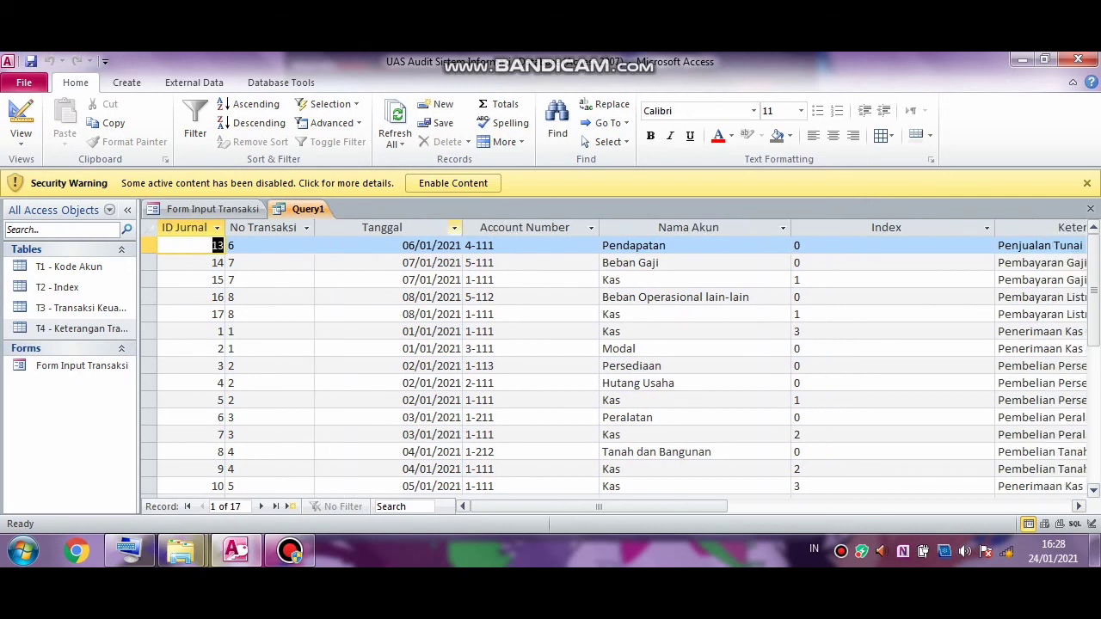
drag(463, 227, 398, 227)
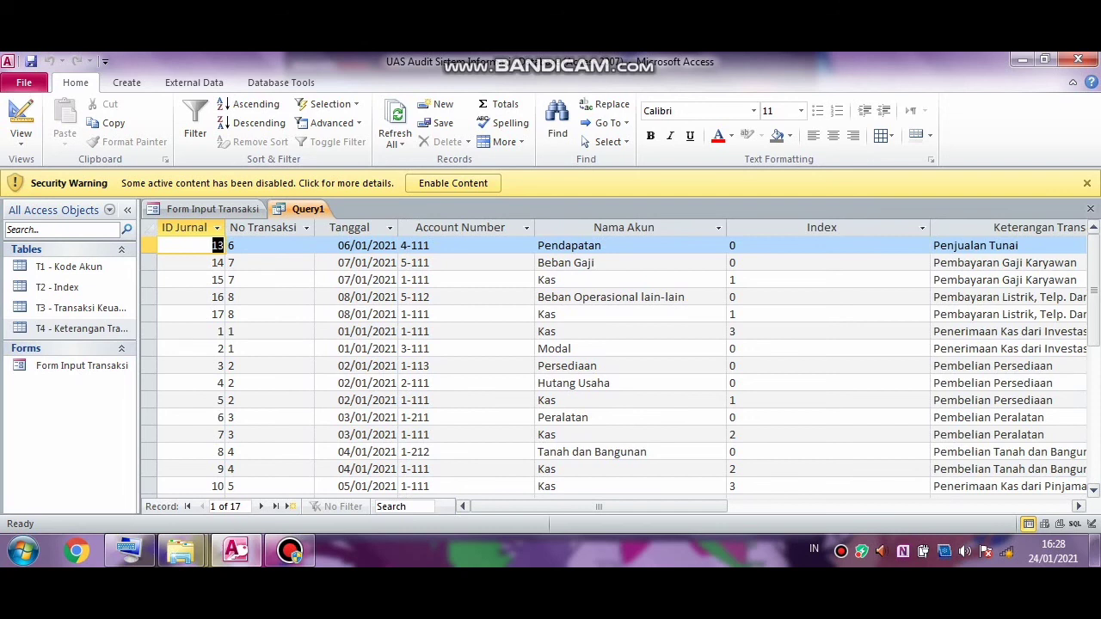
drag(534, 227, 508, 227)
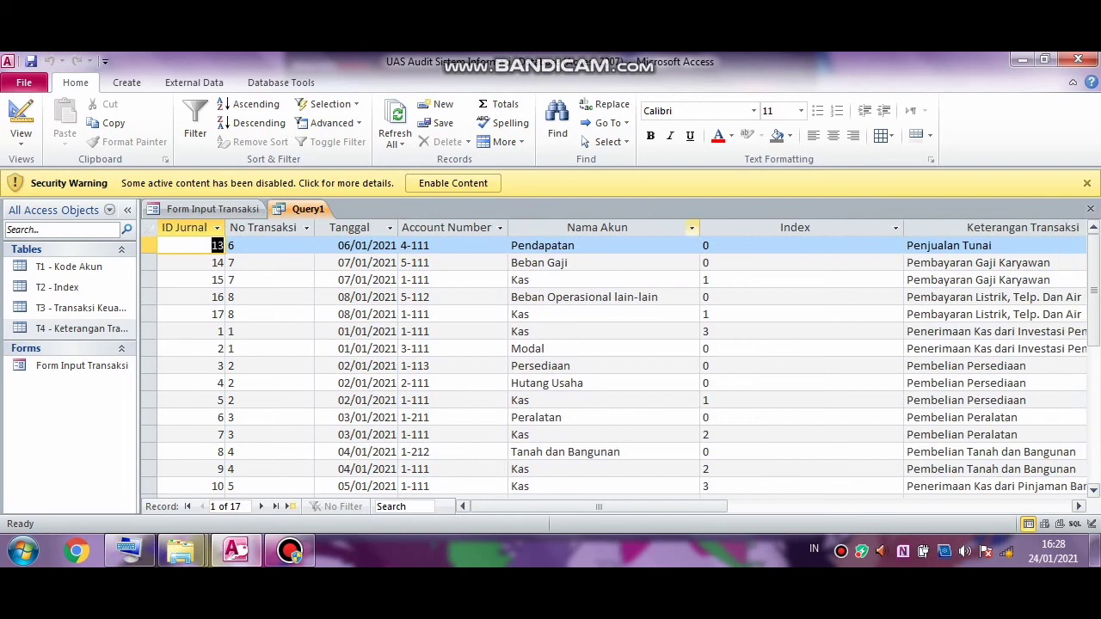
drag(699, 227, 669, 227)
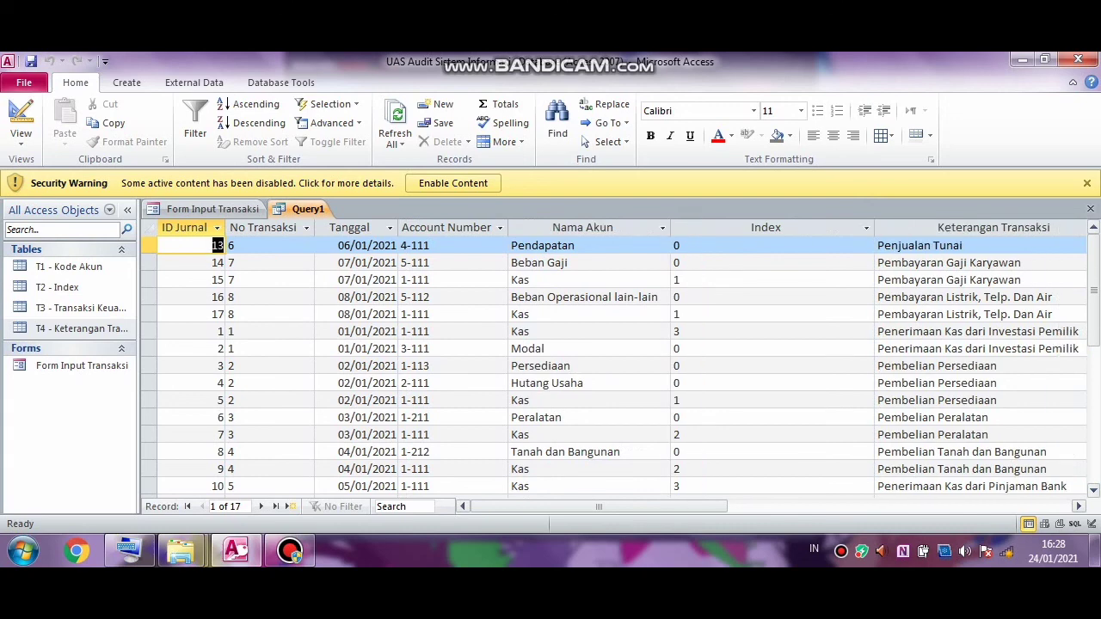
drag(875, 227, 741, 227)
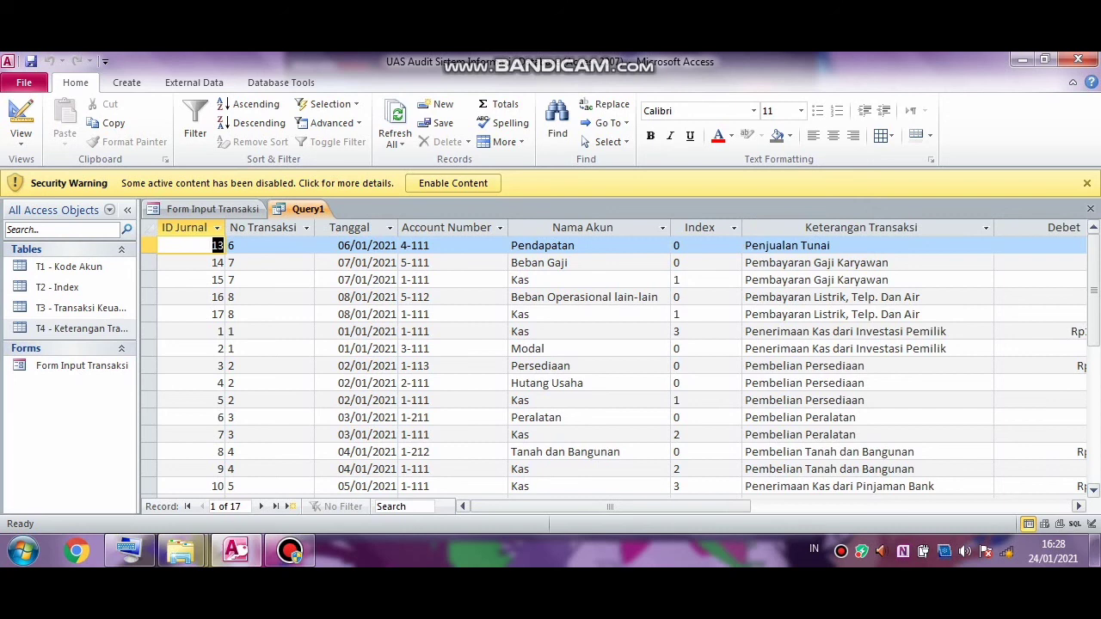
Step: Narrow the Keterangan Transaksi, Debet and Kredit columns of the query results to fit their contents
drag(994, 227, 963, 227)
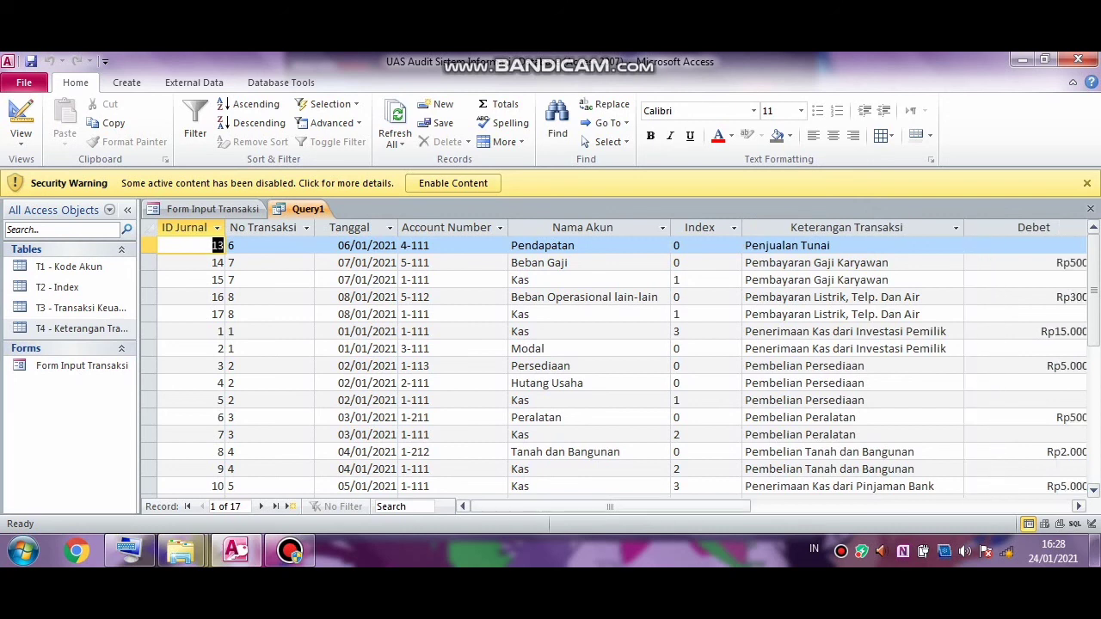
drag(610, 506, 771, 505)
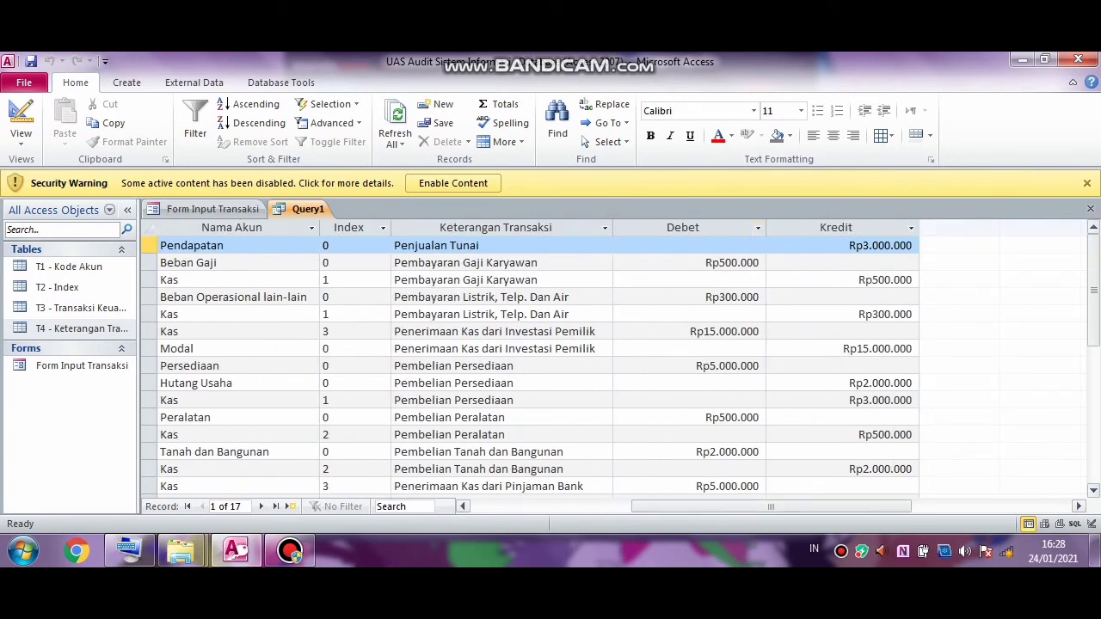
drag(765, 227, 713, 227)
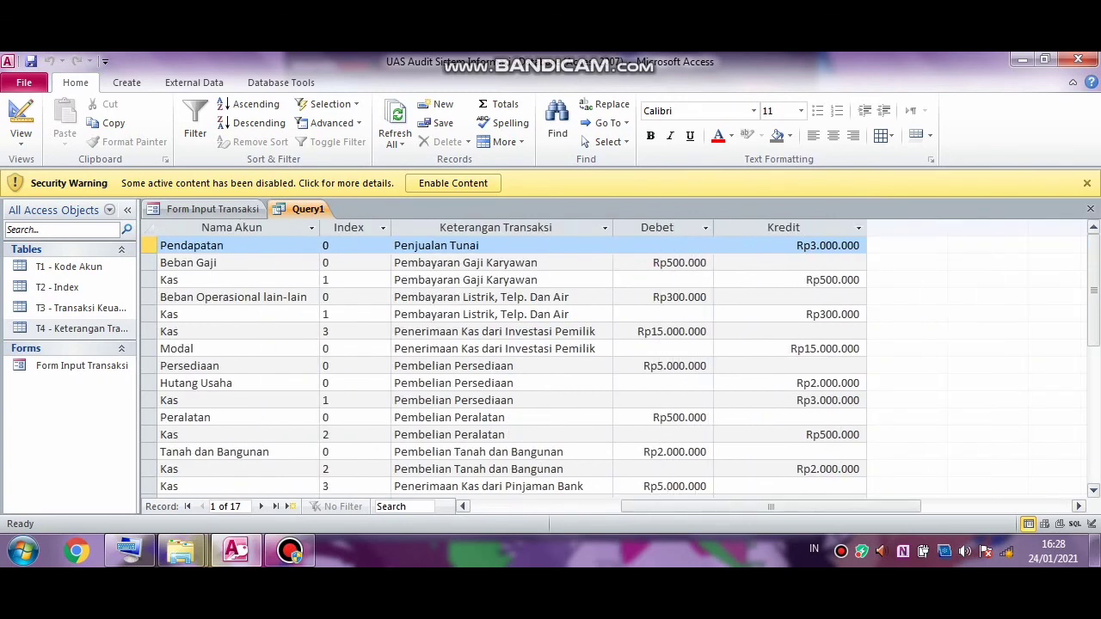
drag(865, 227, 810, 227)
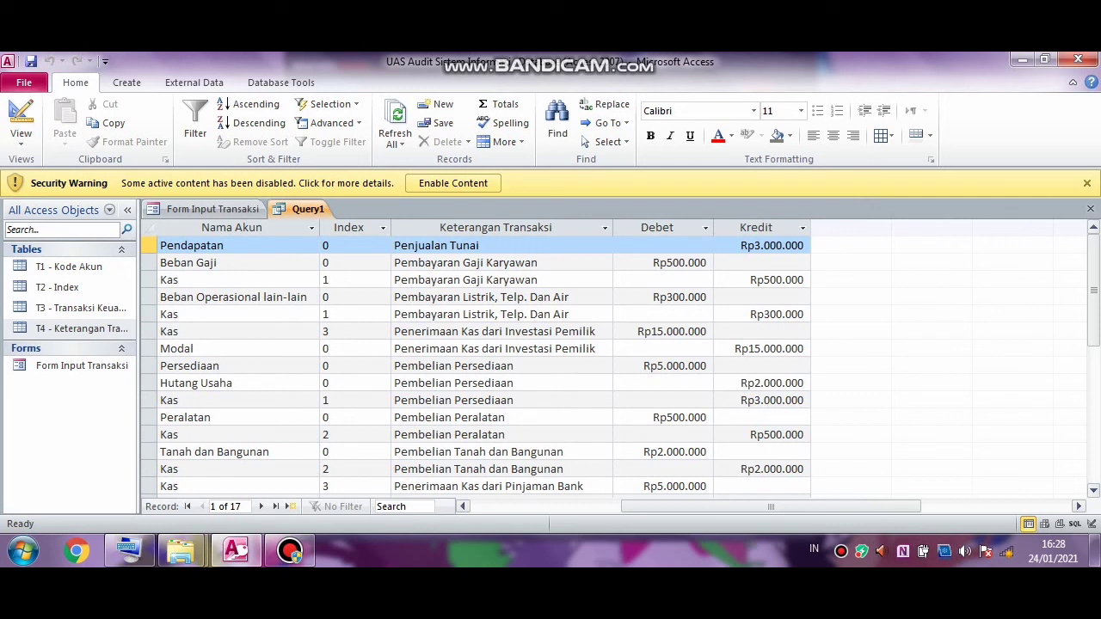
click(756, 228)
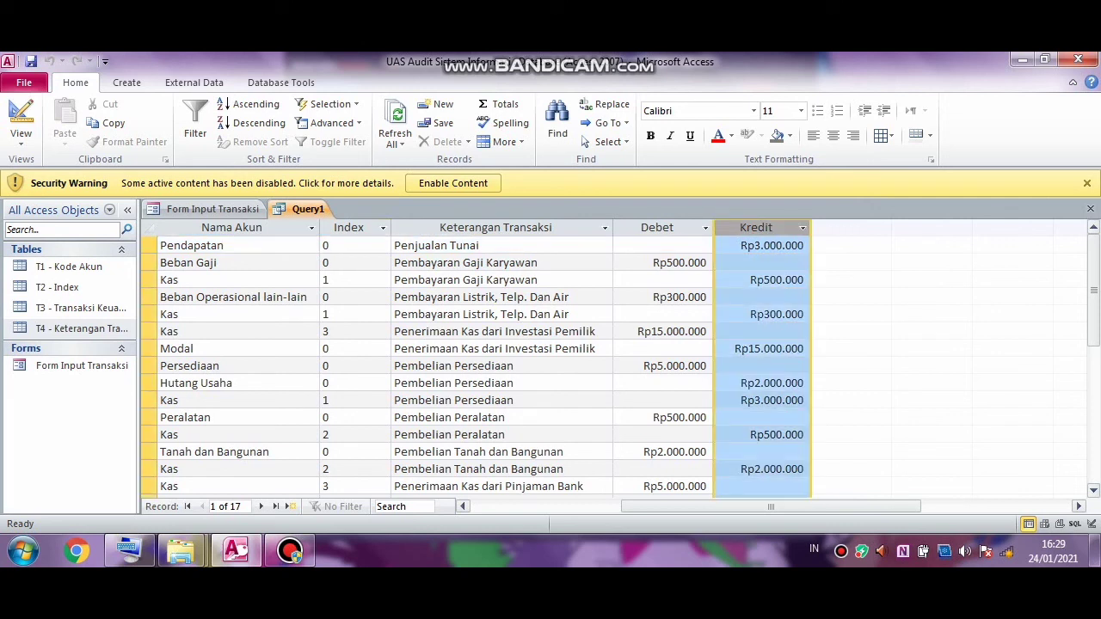
Step: Sort the query results by the ID Jurnal column from smallest to largest
click(361, 228)
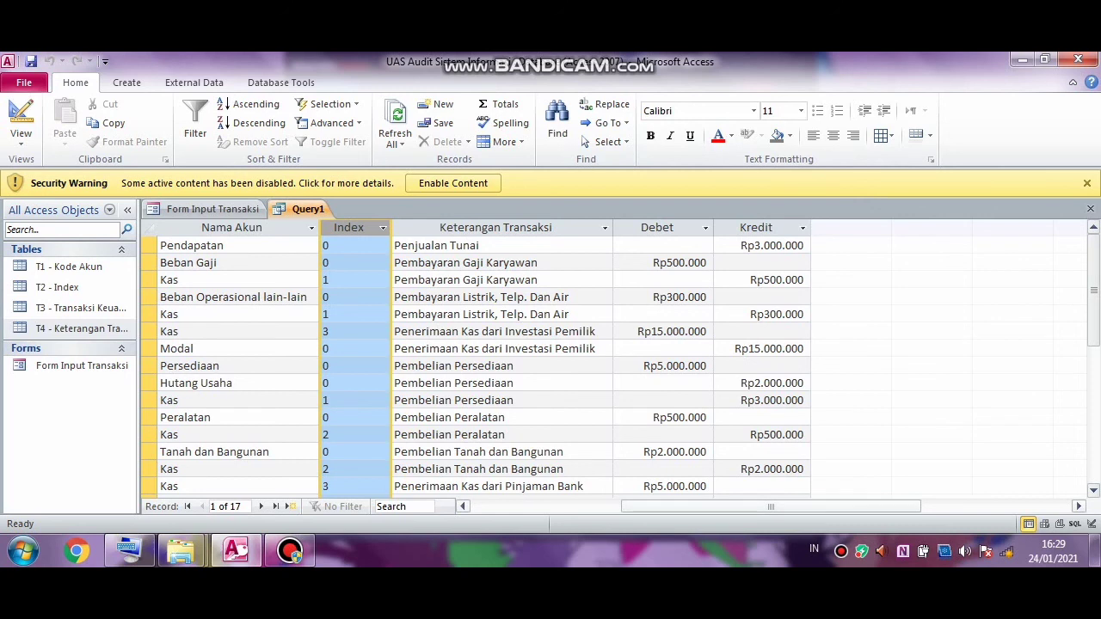
click(463, 506)
click(463, 507)
click(462, 506)
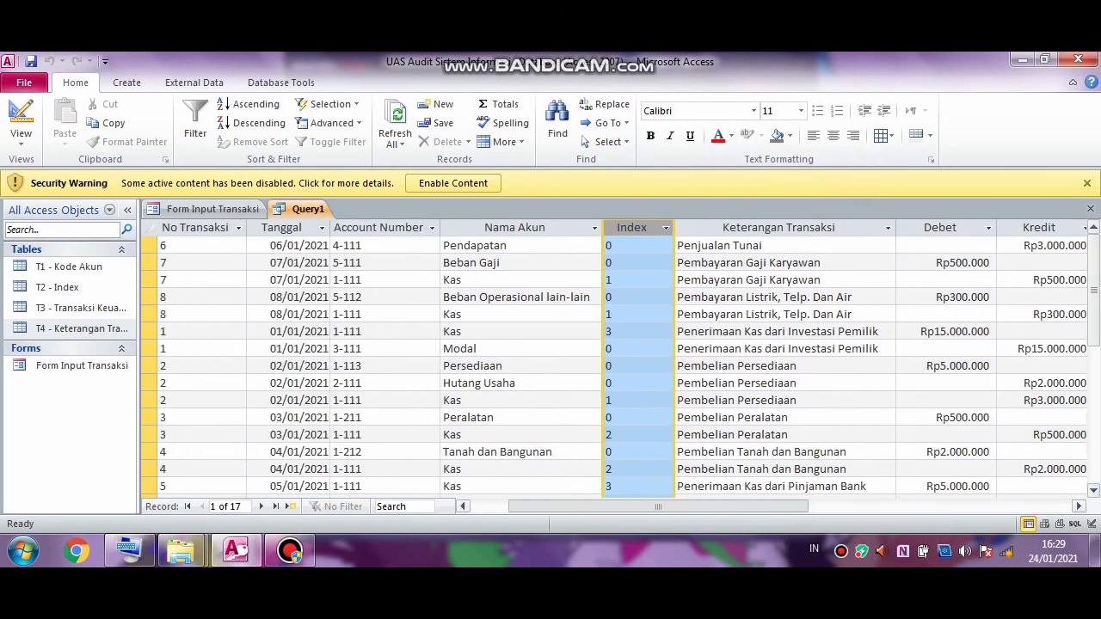
click(463, 506)
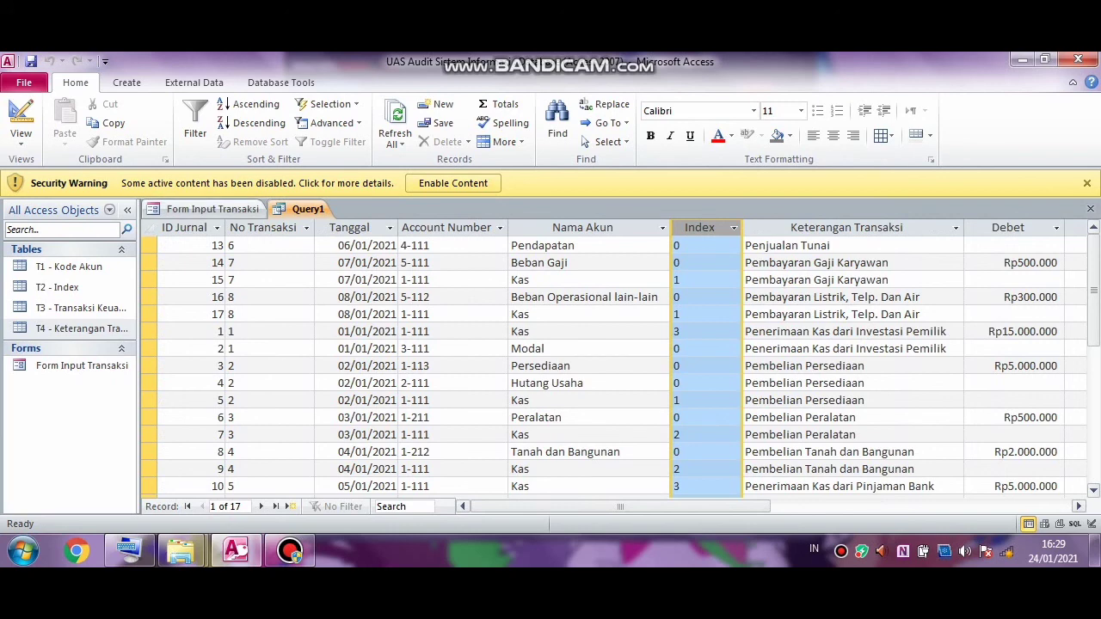
click(184, 228)
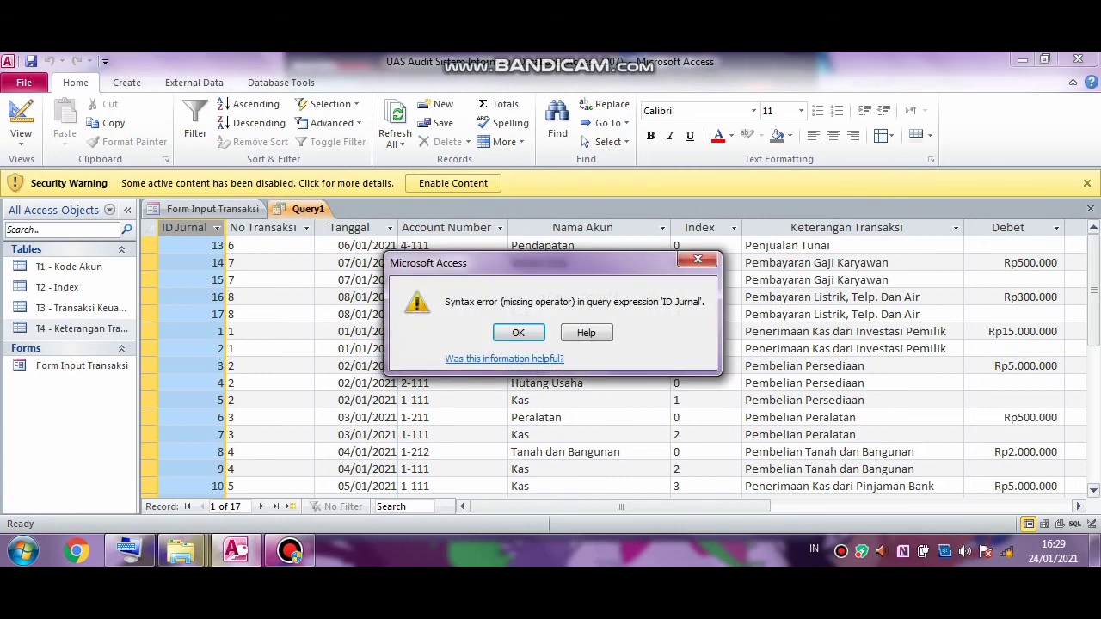
key(Return)
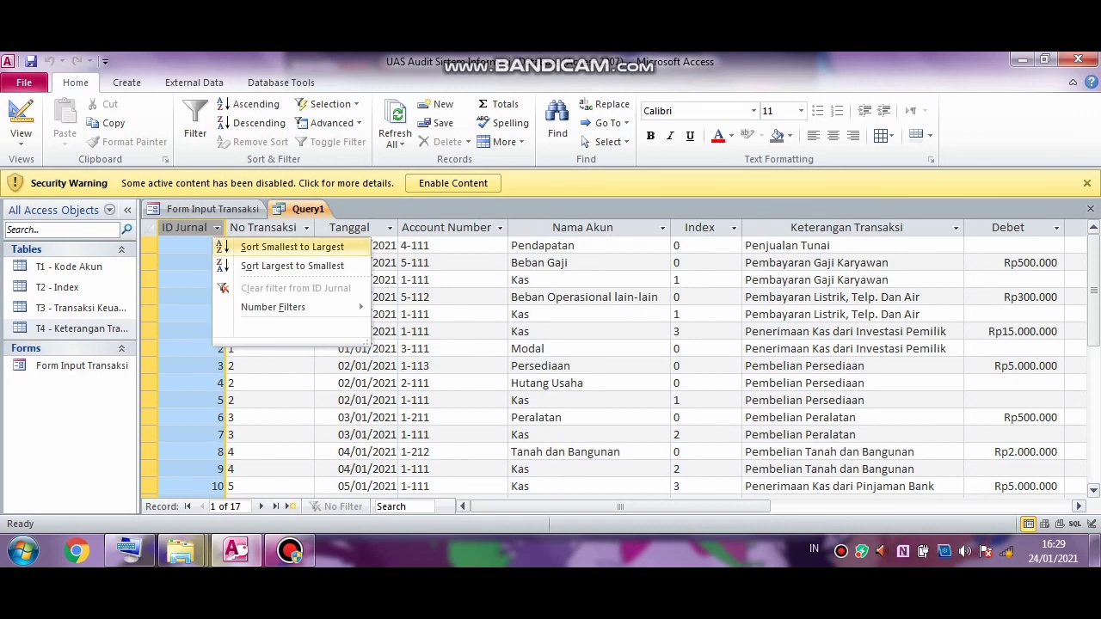
click(293, 247)
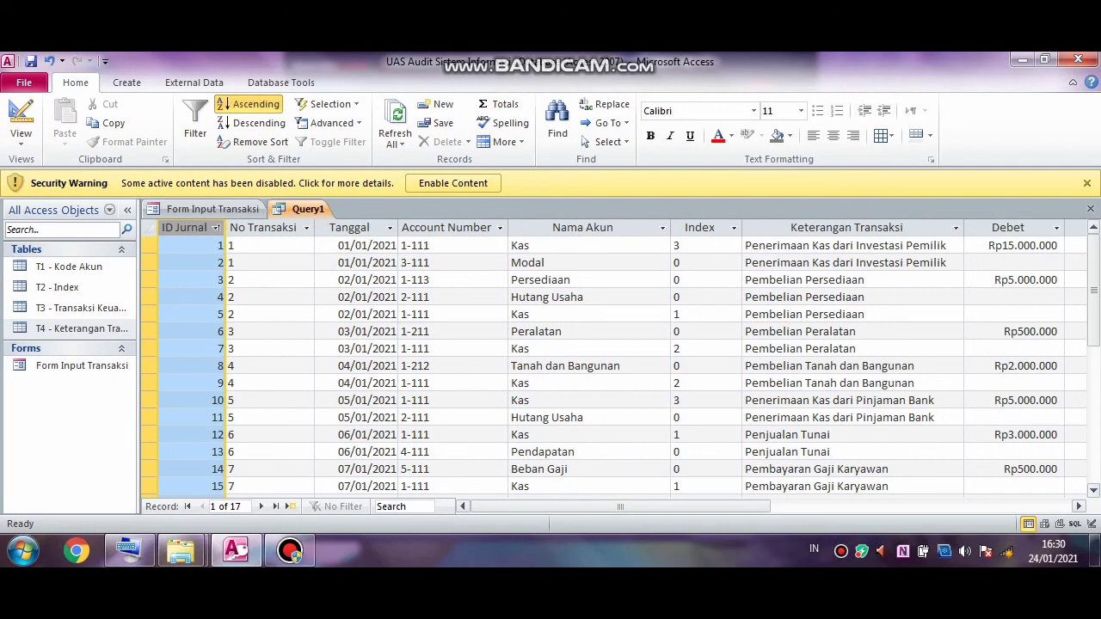
Step: Save the query under the name Query Jurnal Umum
right_click(308, 210)
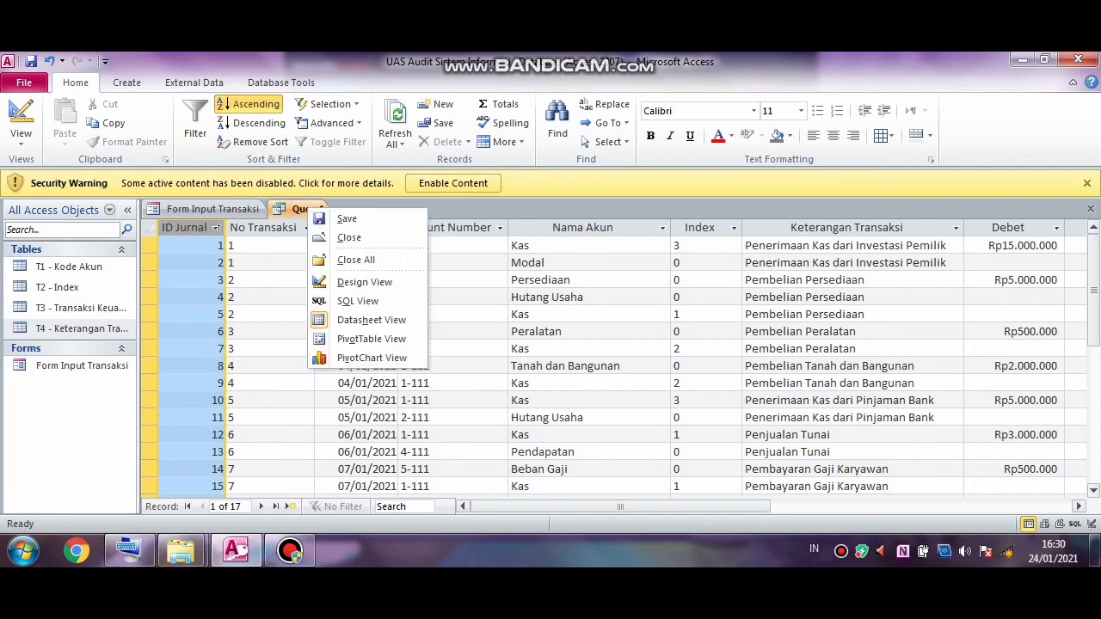
click(347, 218)
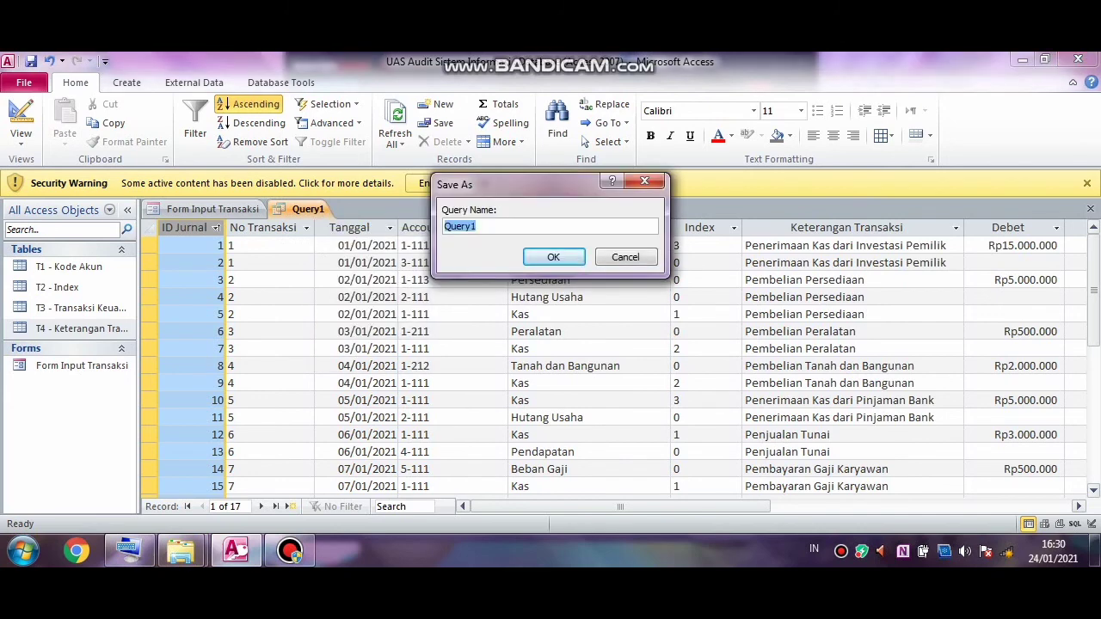
click(479, 227)
key(BackSpace)
key(Caps_Lock)
text(J)
key(Caps_Lock)
key(BackSpace)
key(Caps_Lock)
text(J)
key(Caps_Lock)
text(urnal)
key(Caps_Lock)
text(U)
key(Caps_Lock)
text(mum)
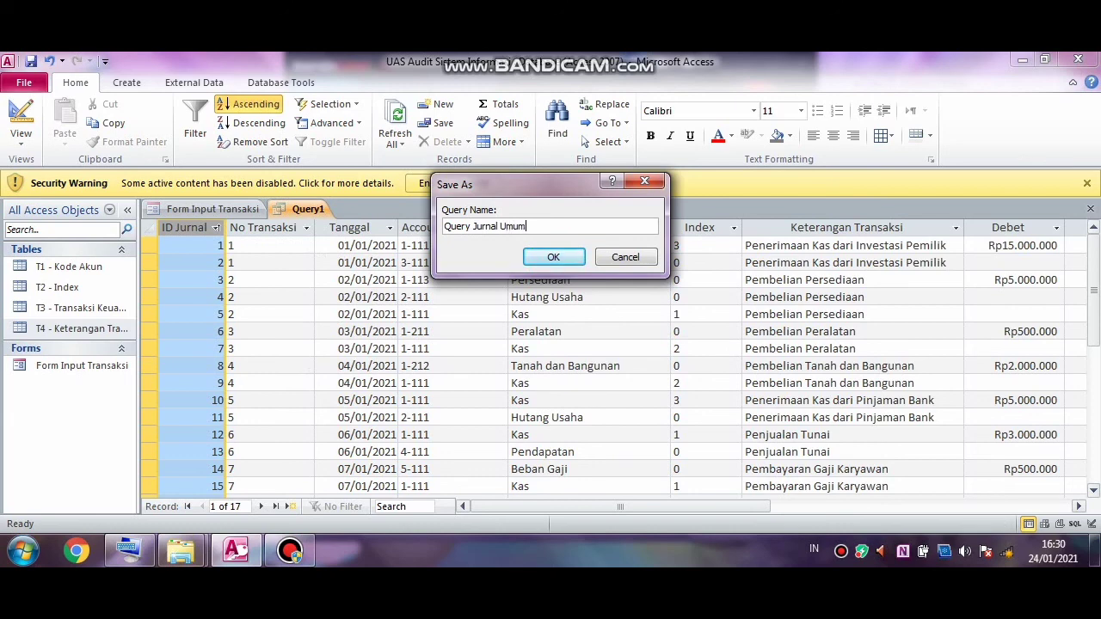
key(Return)
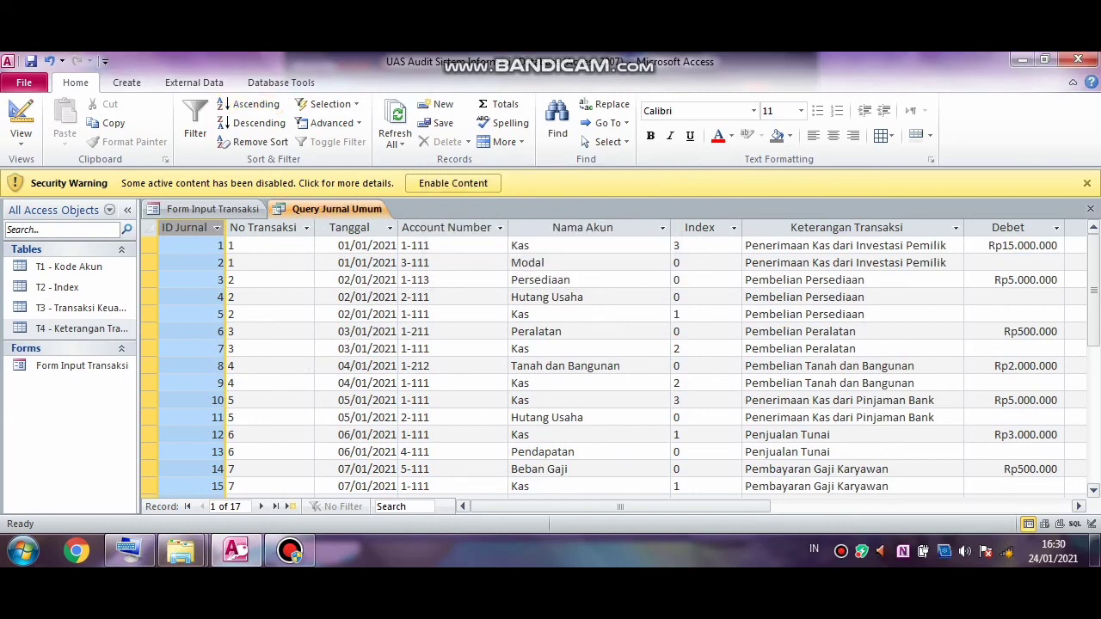